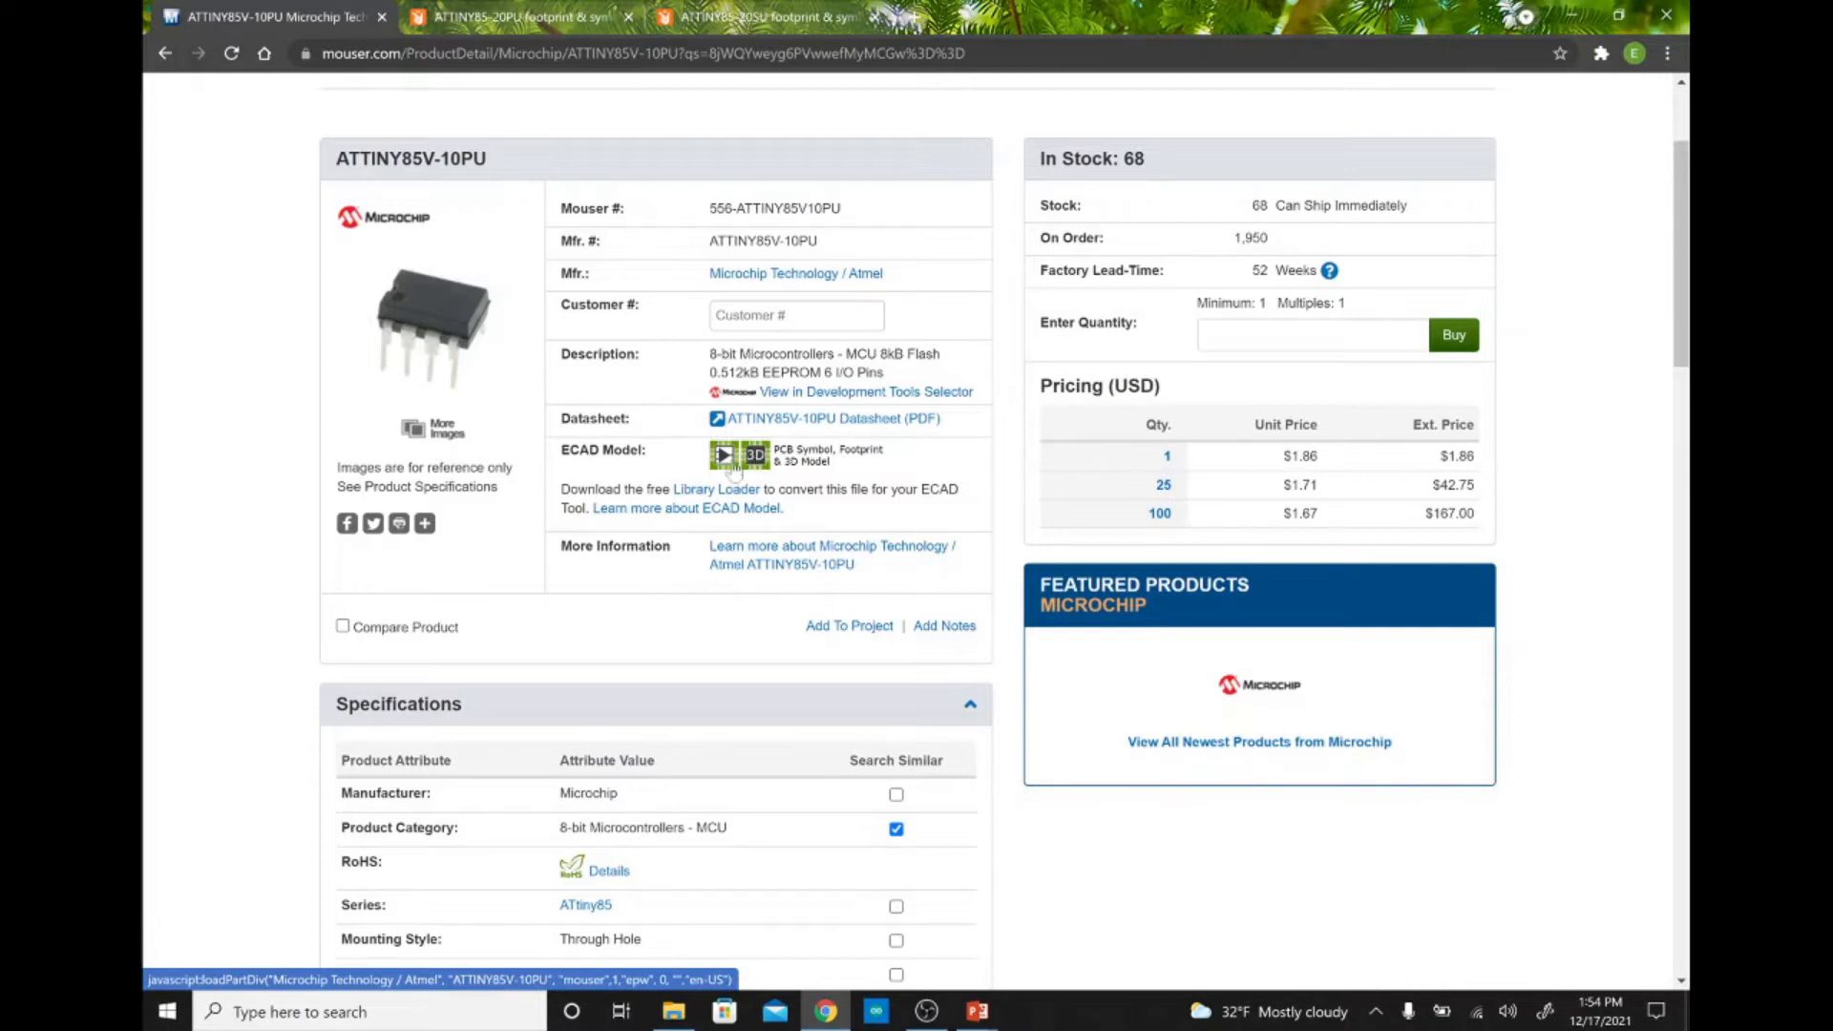
# Review the ECAD model entry on the ATTINY85V-10PU product page and compare the SnapEDA symbols and footprints for ATTINY85-20PU and ATTINY85-20SU
pyautogui.moveTo(561, 450); pyautogui.dragTo(921, 462)
pyautogui.click(921, 462)
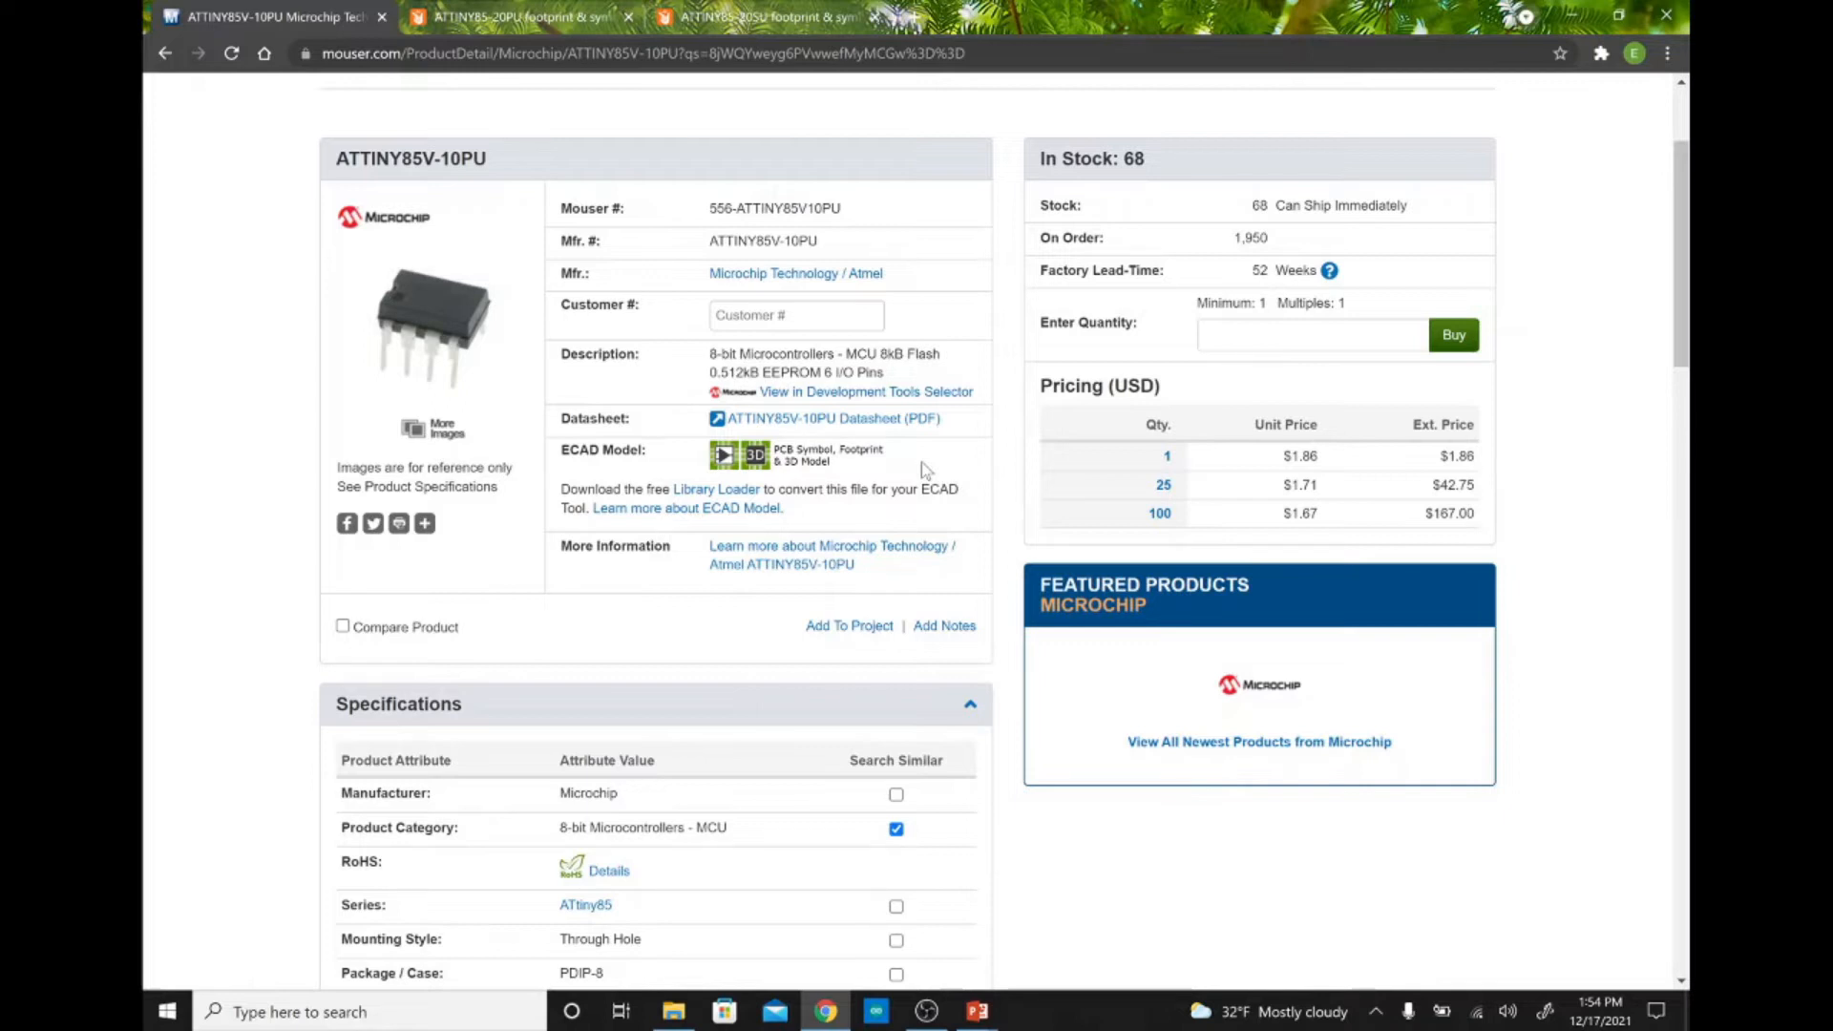
pyautogui.hotkey('ctrl', 'Tab')
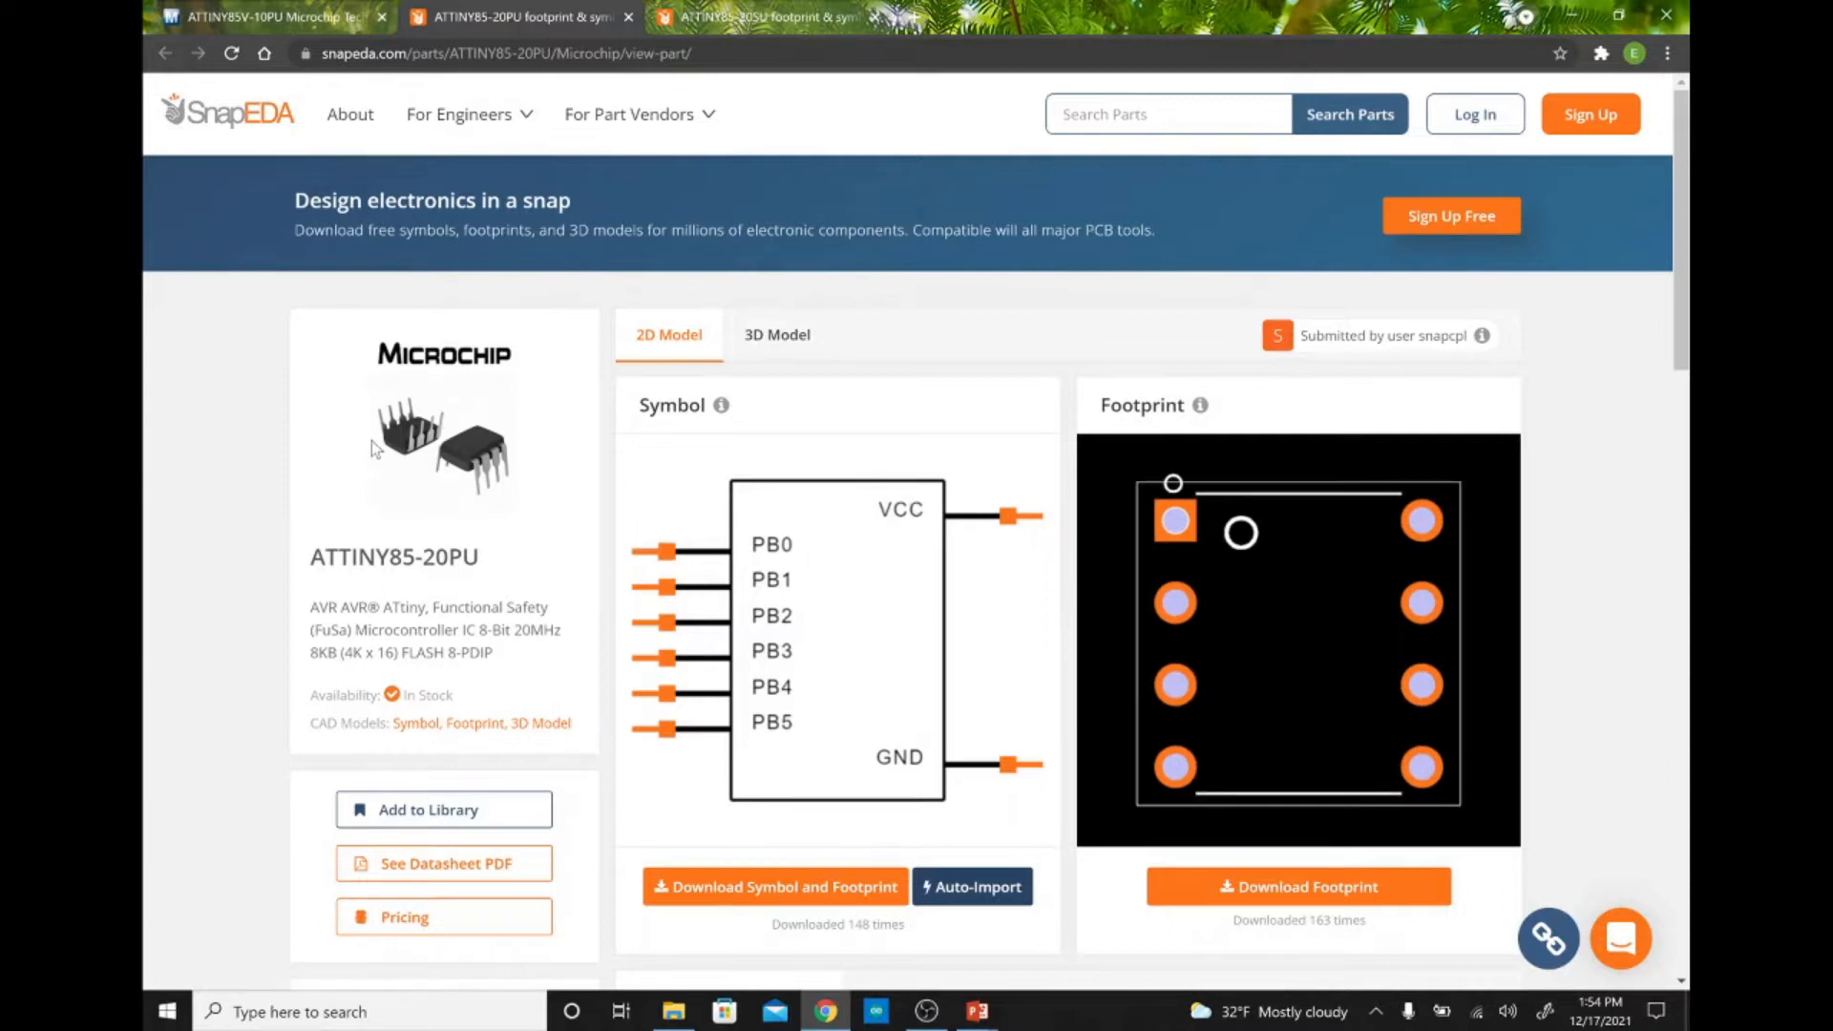
pyautogui.hotkey('ctrl', 'Tab')
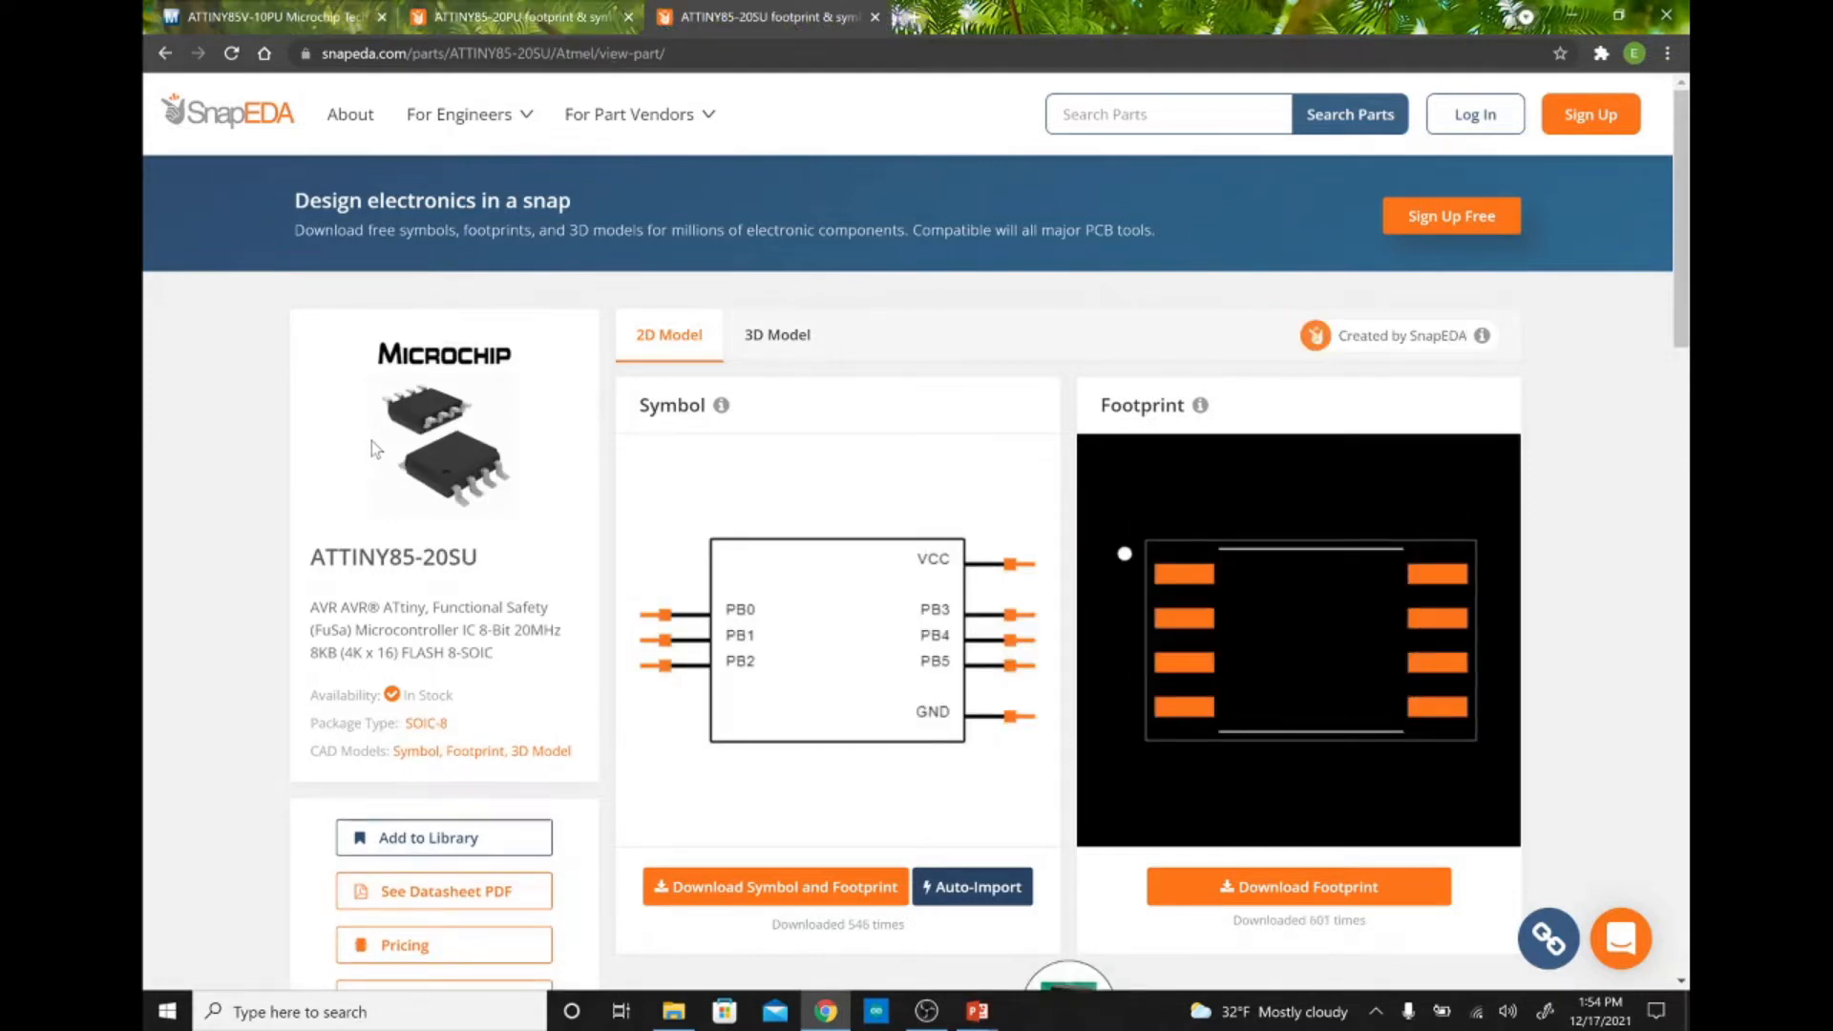
pyautogui.hotkey('ctrl', 'shift', 'Tab')
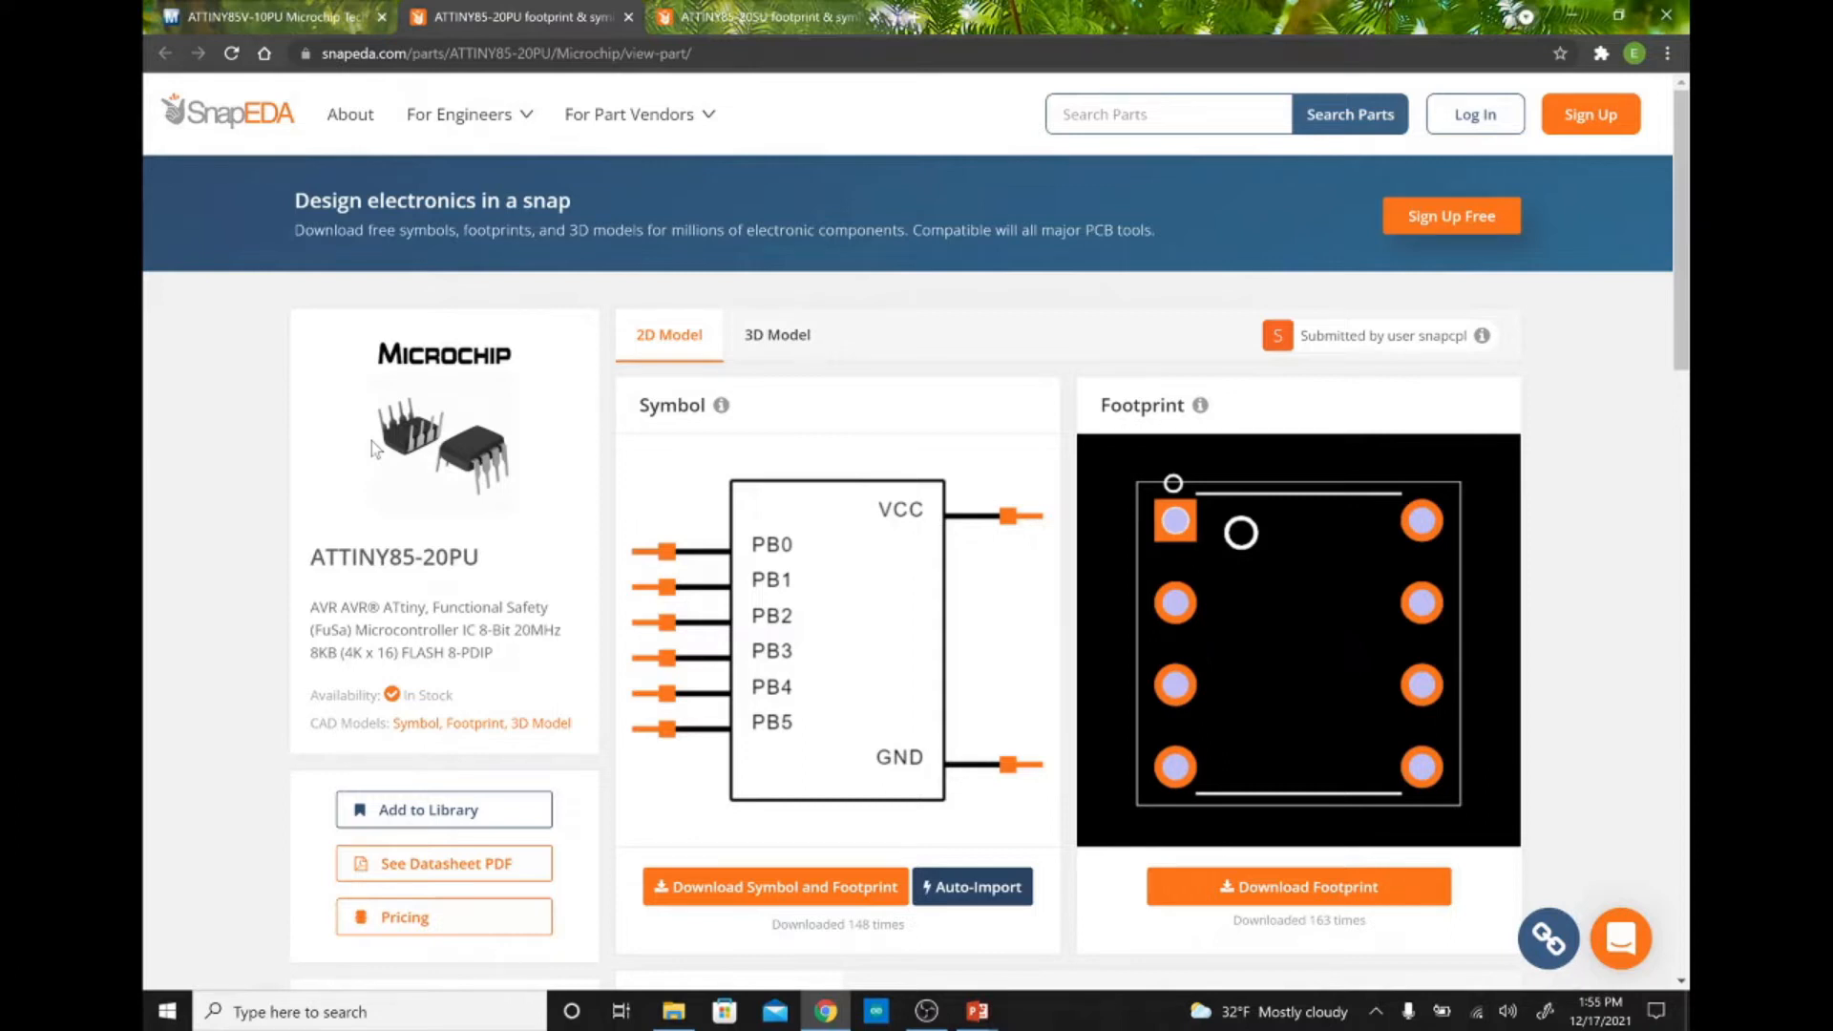
pyautogui.hotkey('ctrl', 'Tab')
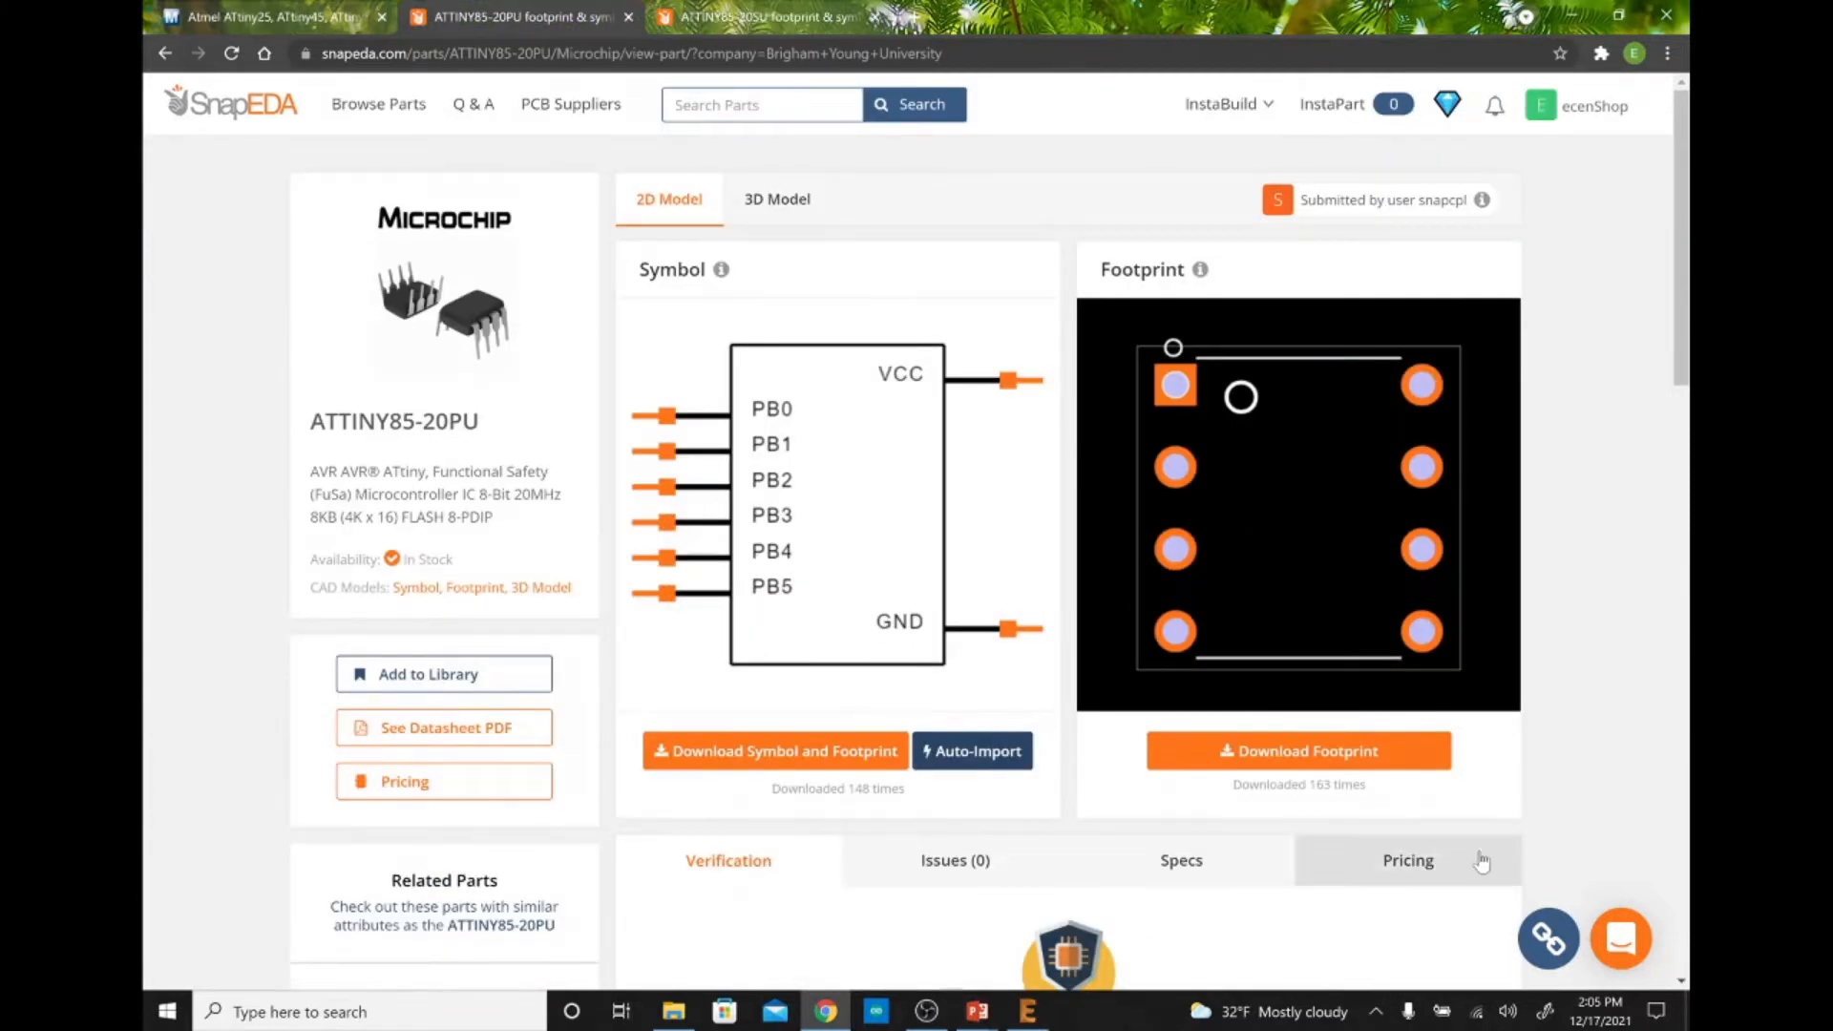
# Download the ATTINY85-20PU symbol and footprint in Eagle format, saving the library in the Documents/EAGLE/libraries folder
pyautogui.click(893, 769)
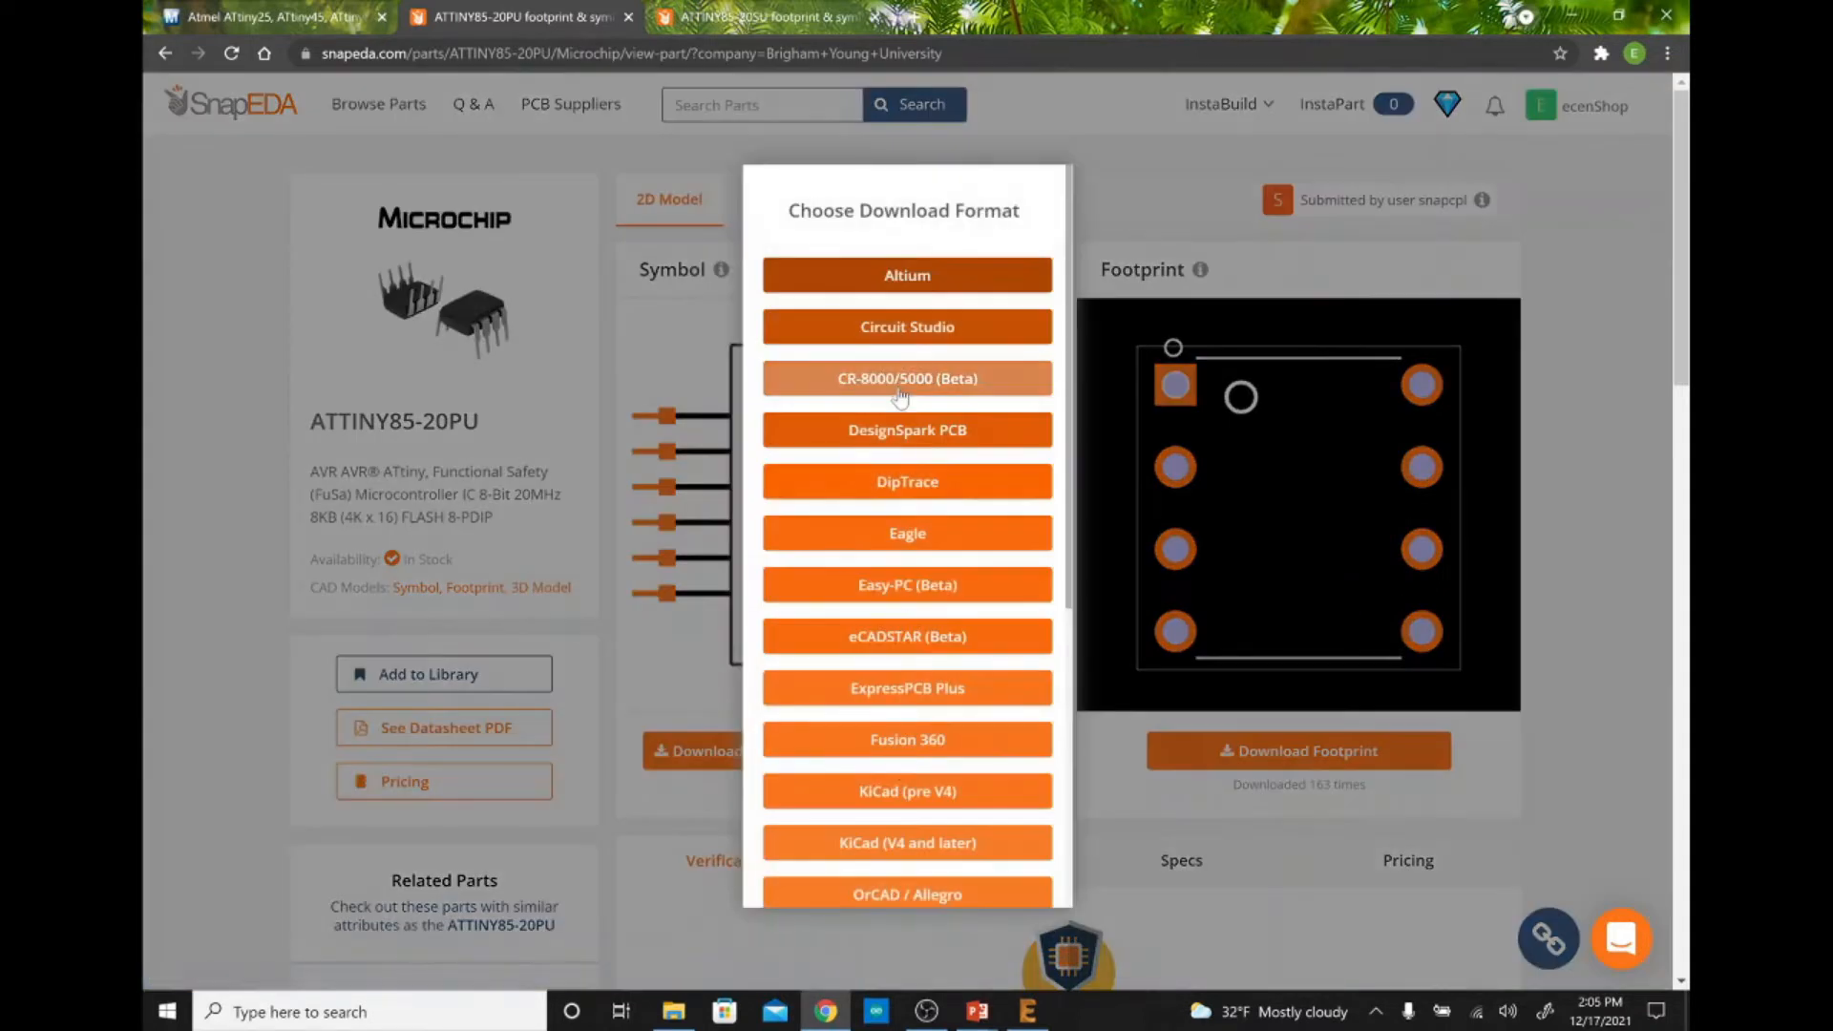
pyautogui.click(928, 536)
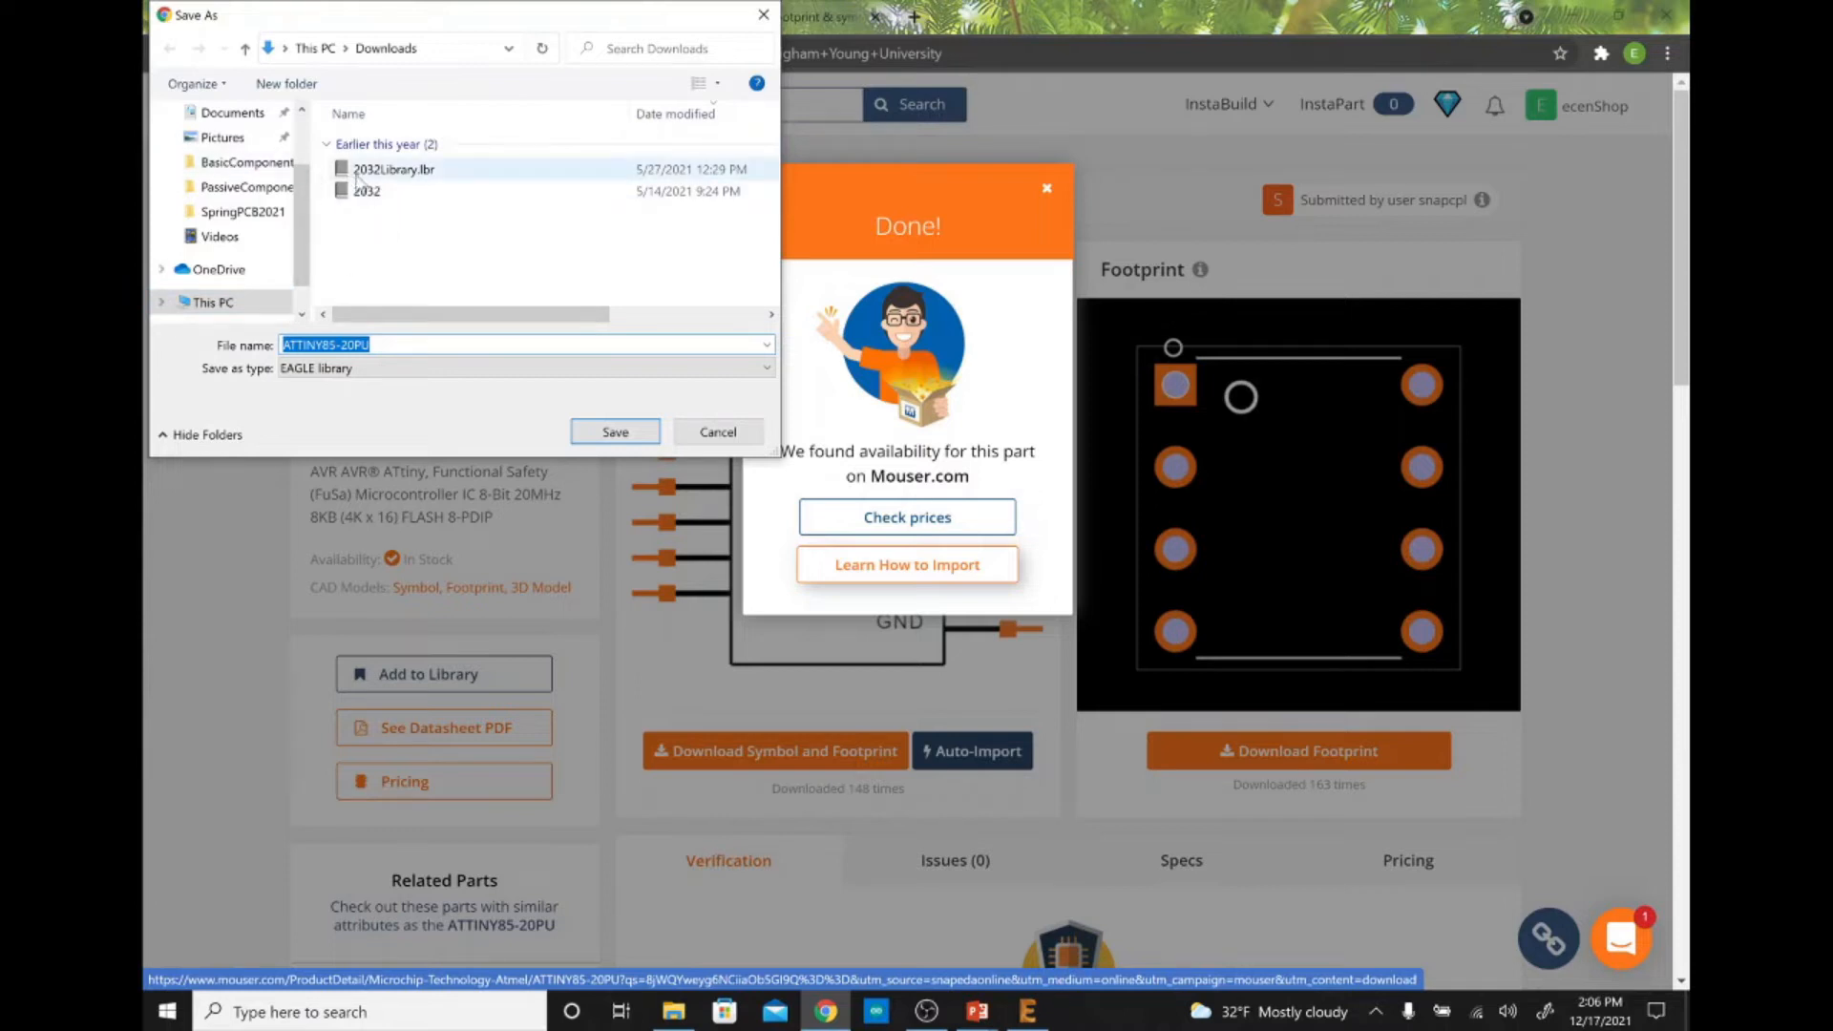
pyautogui.click(237, 114)
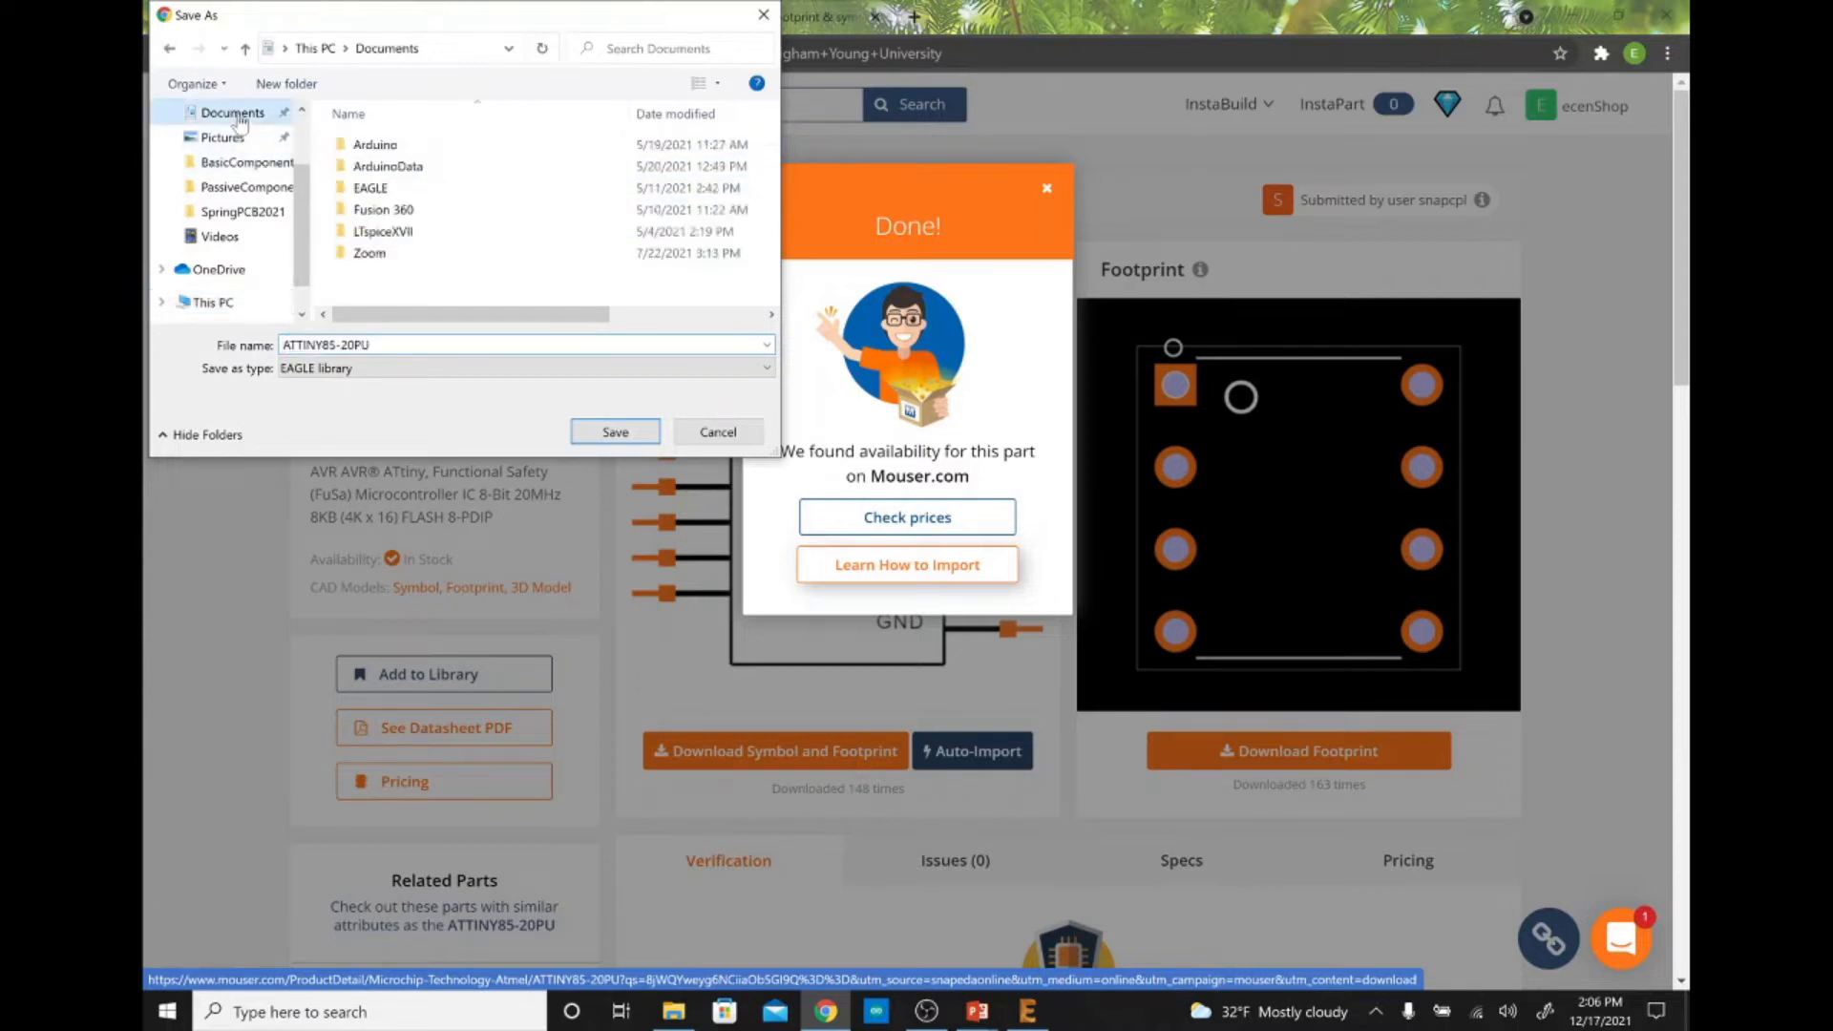
pyautogui.doubleClick(373, 188)
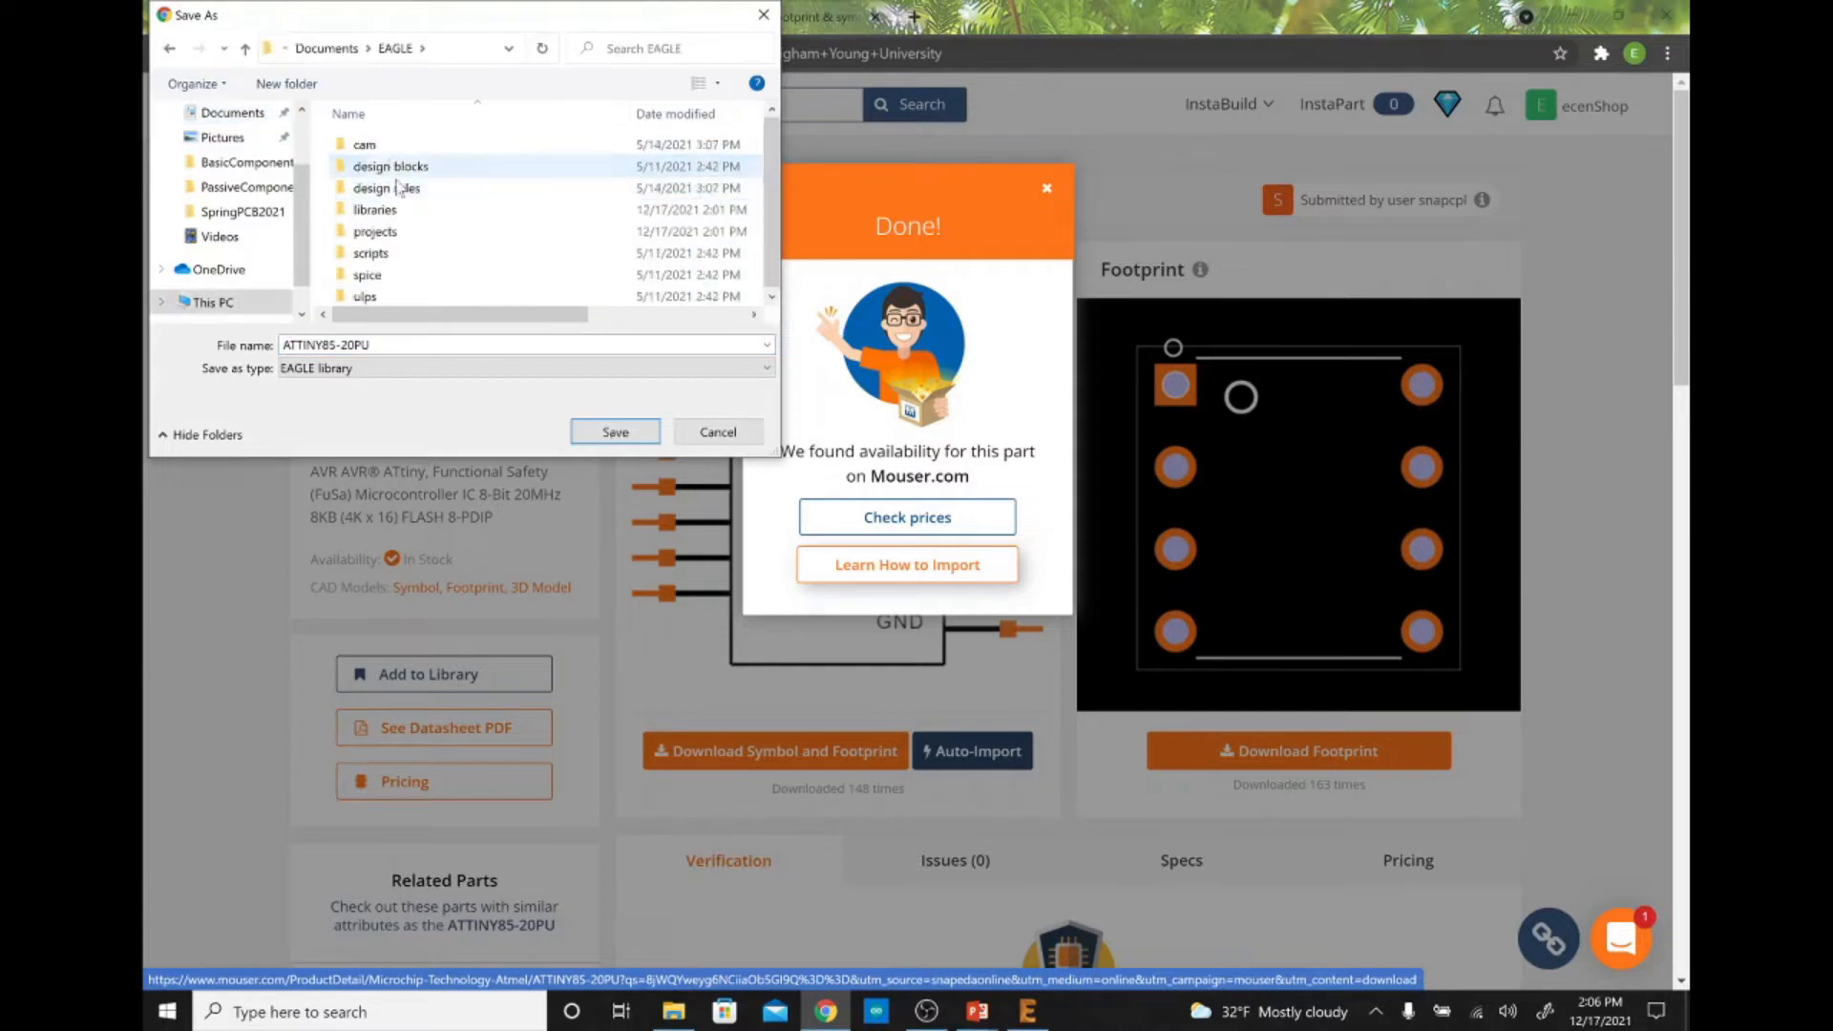
pyautogui.doubleClick(399, 210)
pyautogui.doubleClick(391, 344)
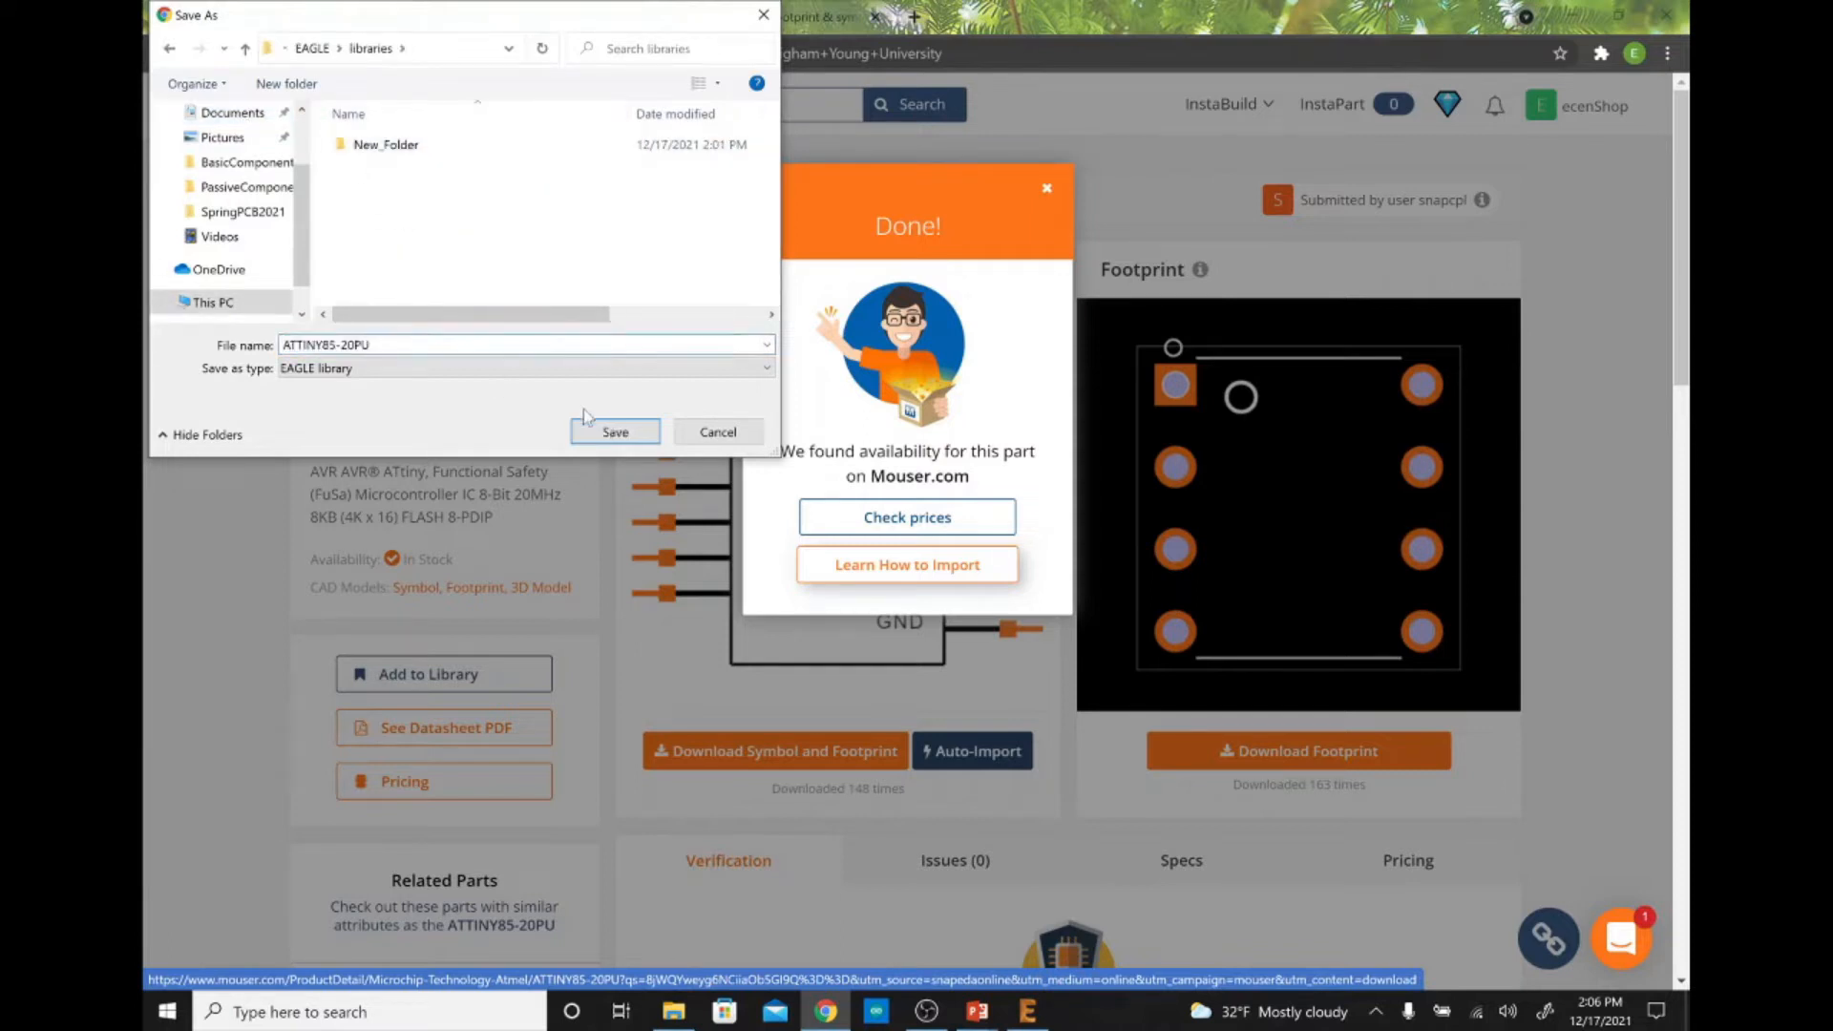
pyautogui.click(643, 440)
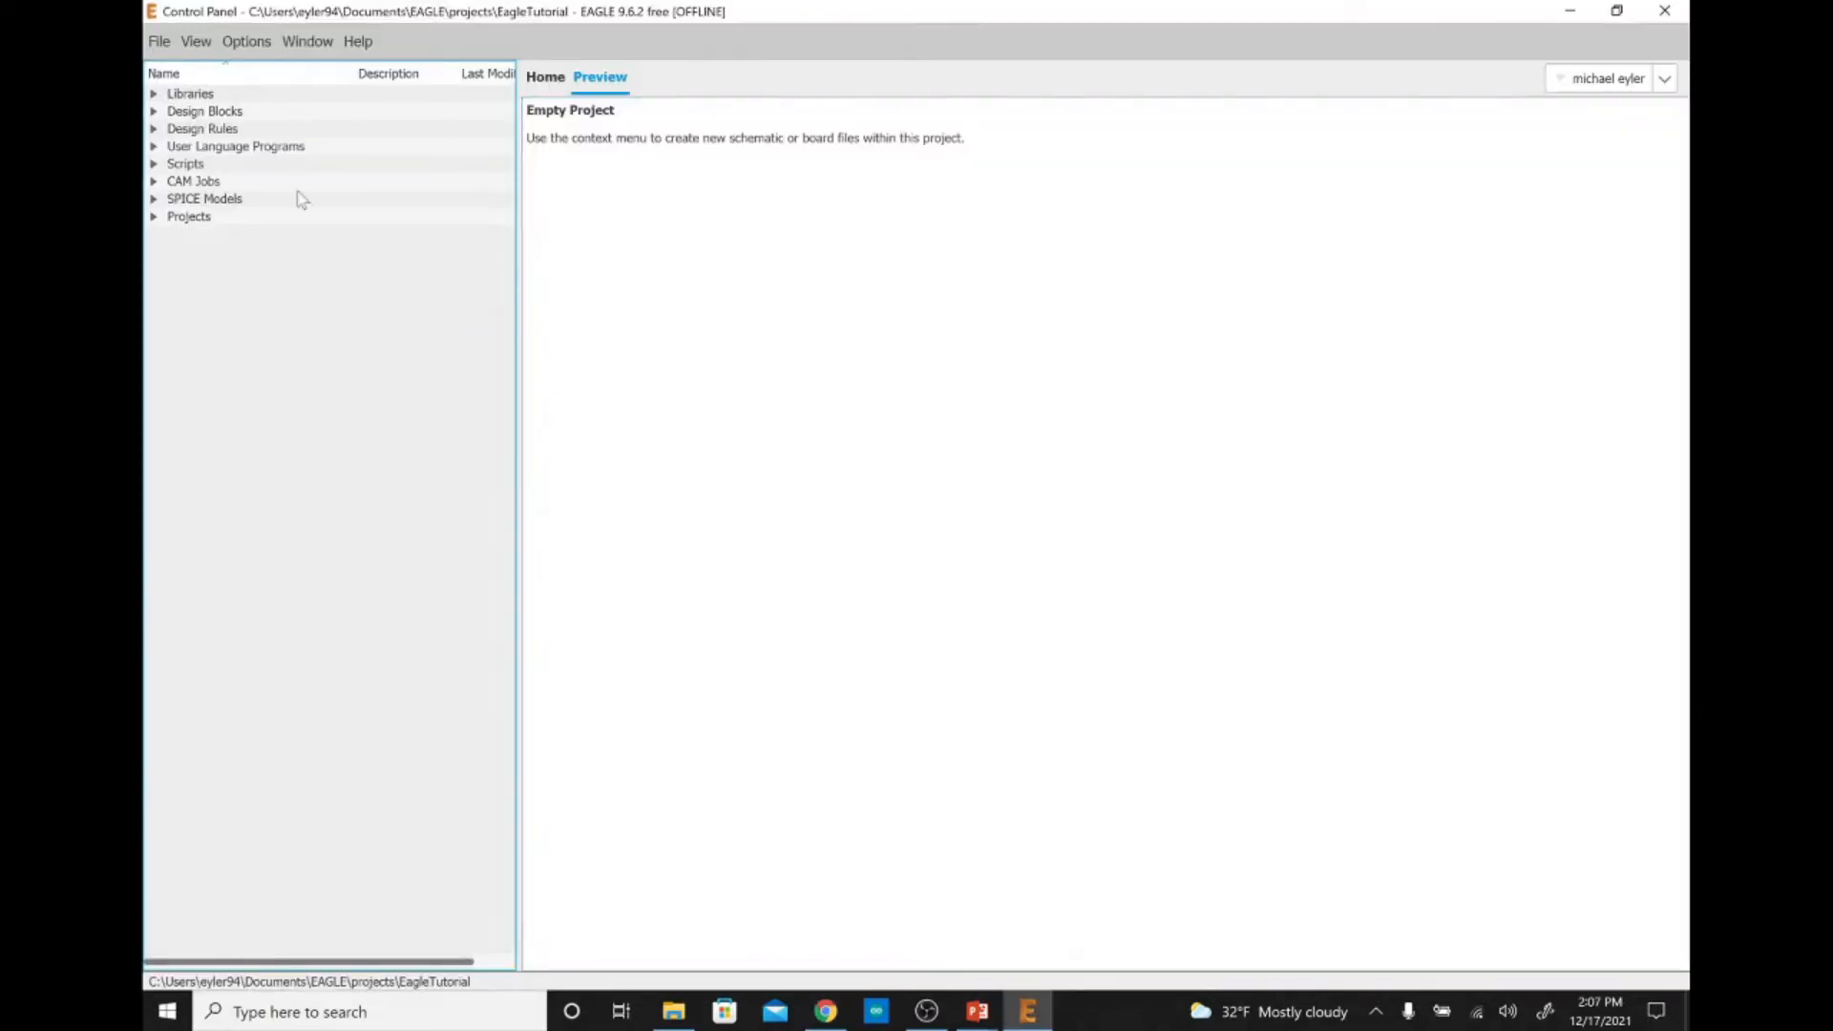
# In the EAGLE Control Panel, mark the downloaded ATTINY85 library in the user libraries folder as in use
pyautogui.click(154, 94)
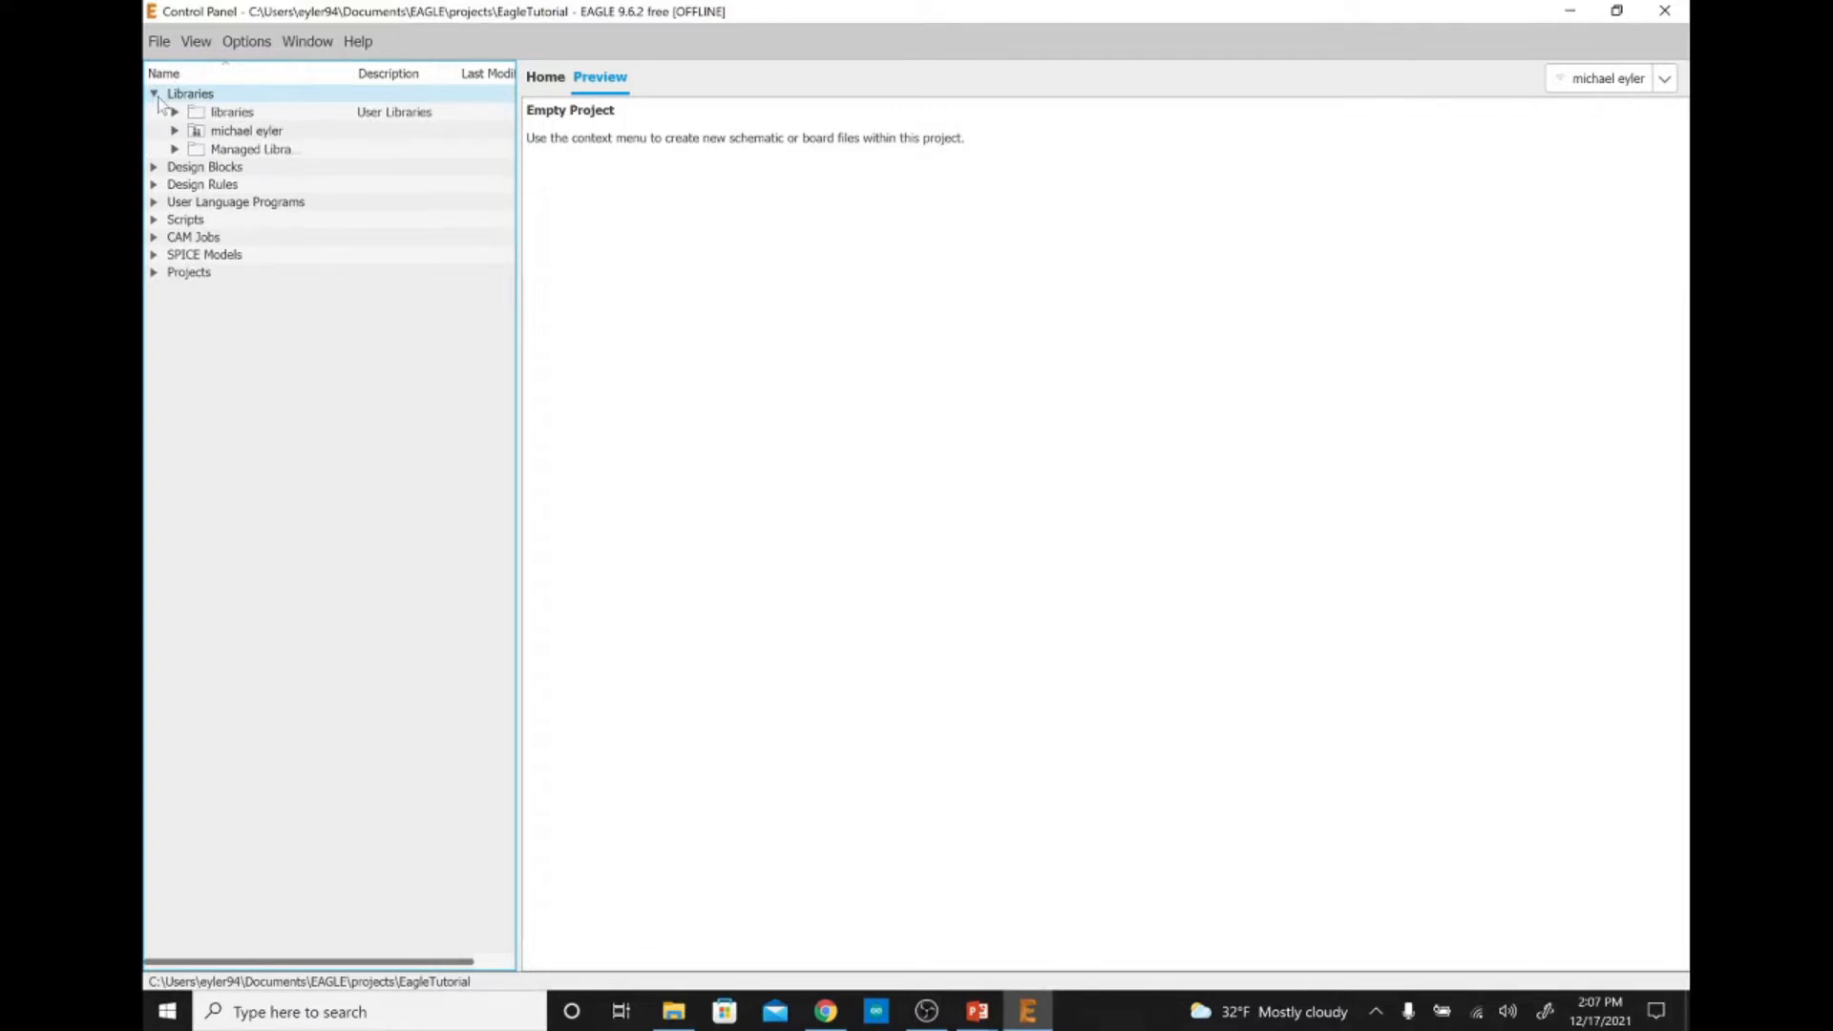
pyautogui.click(175, 111)
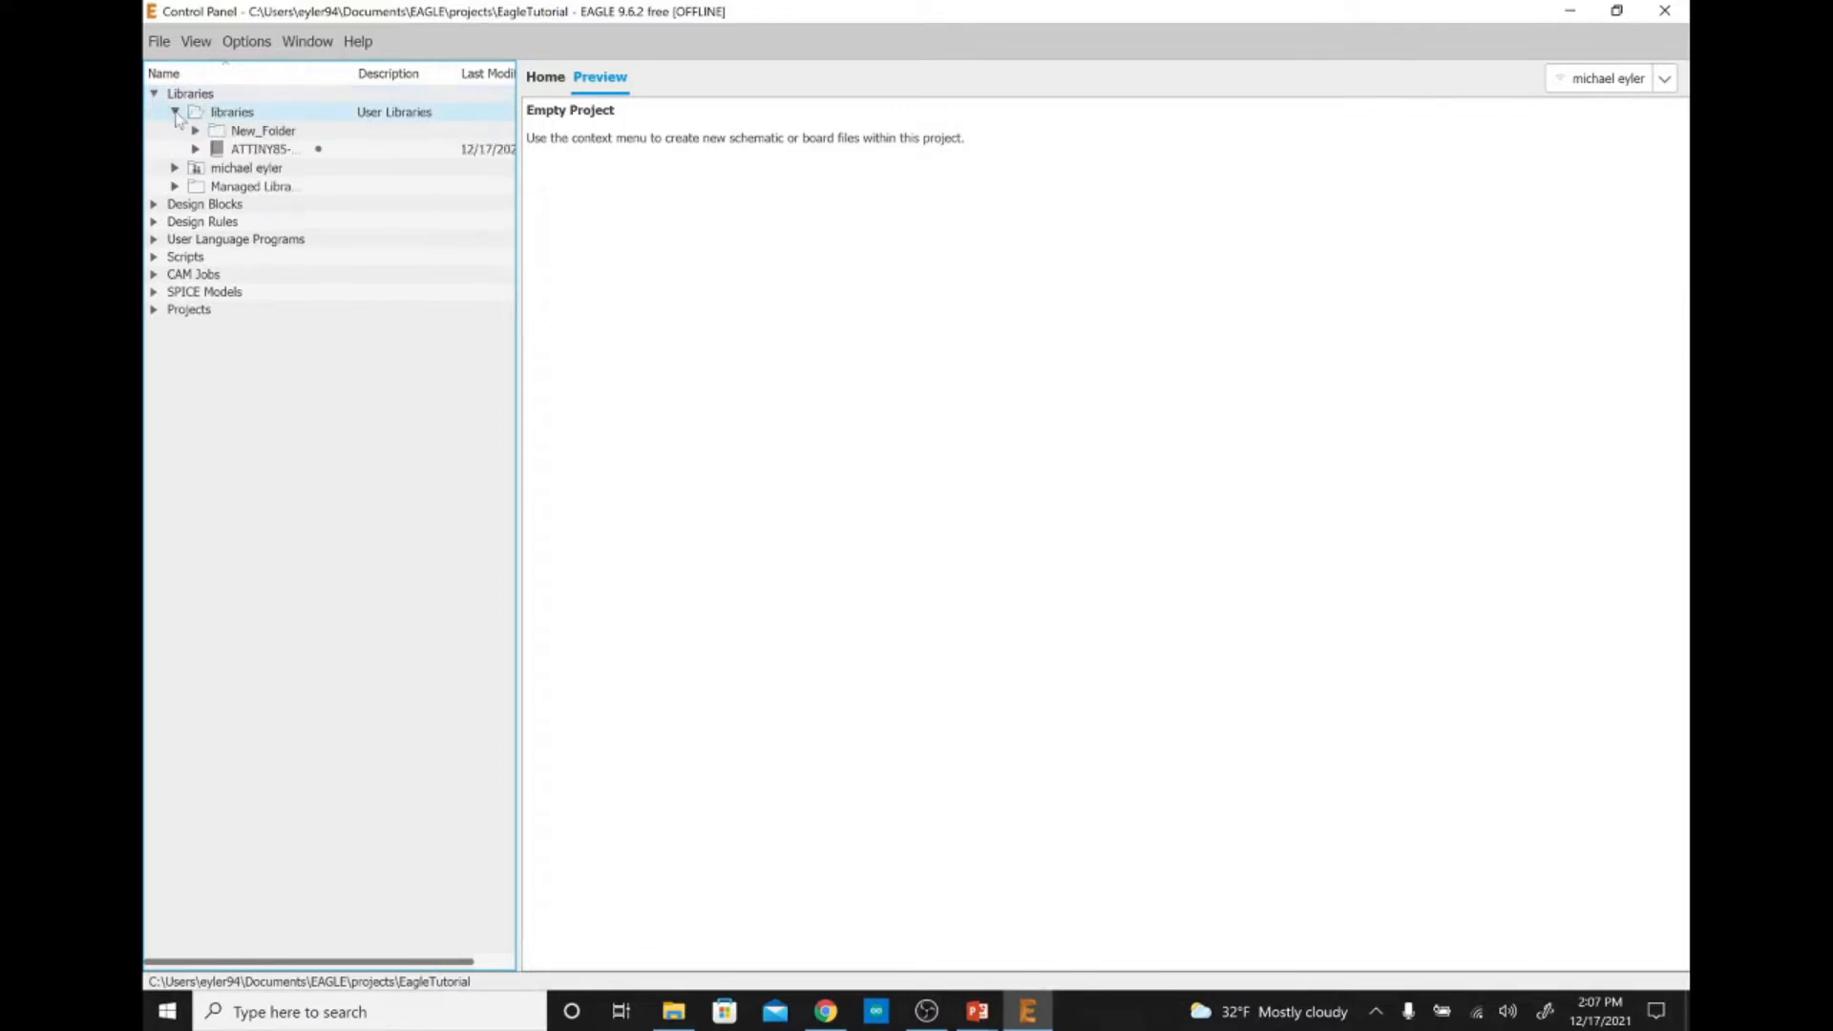
pyautogui.click(320, 150)
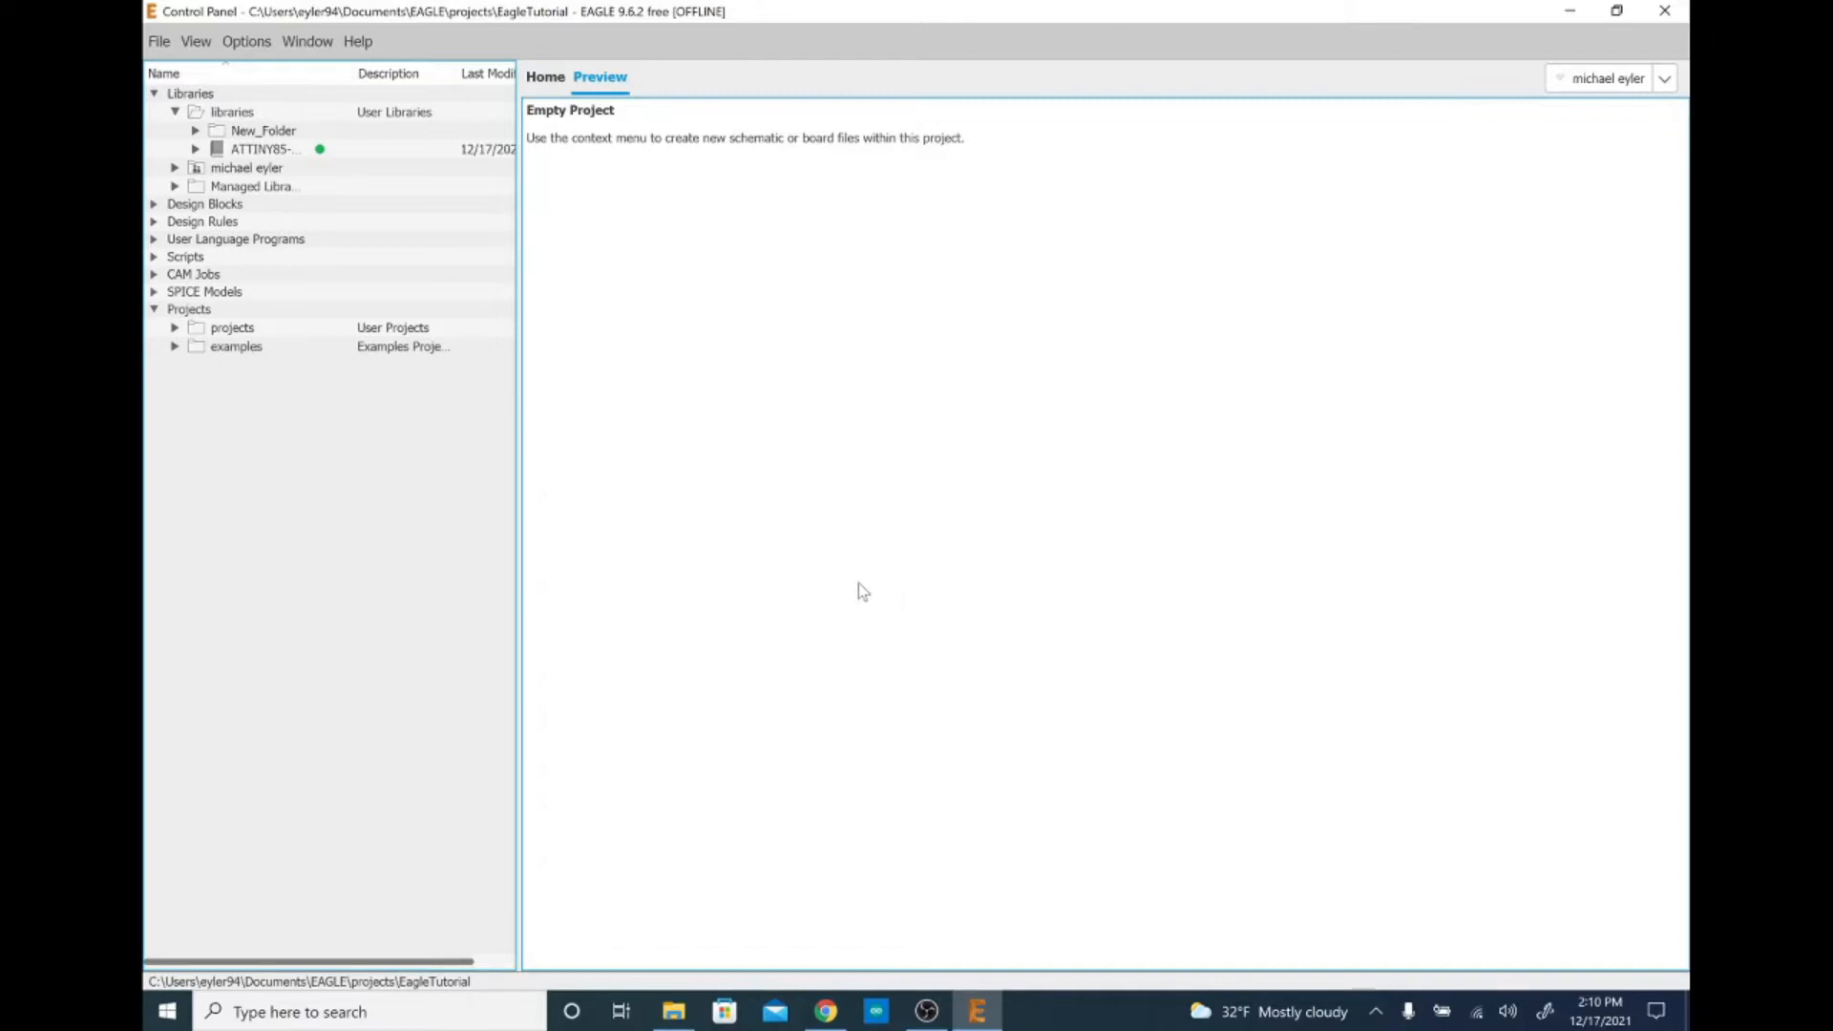
# Create a new library inside the EagleTutorial project
pyautogui.click(155, 310)
pyautogui.click(155, 311)
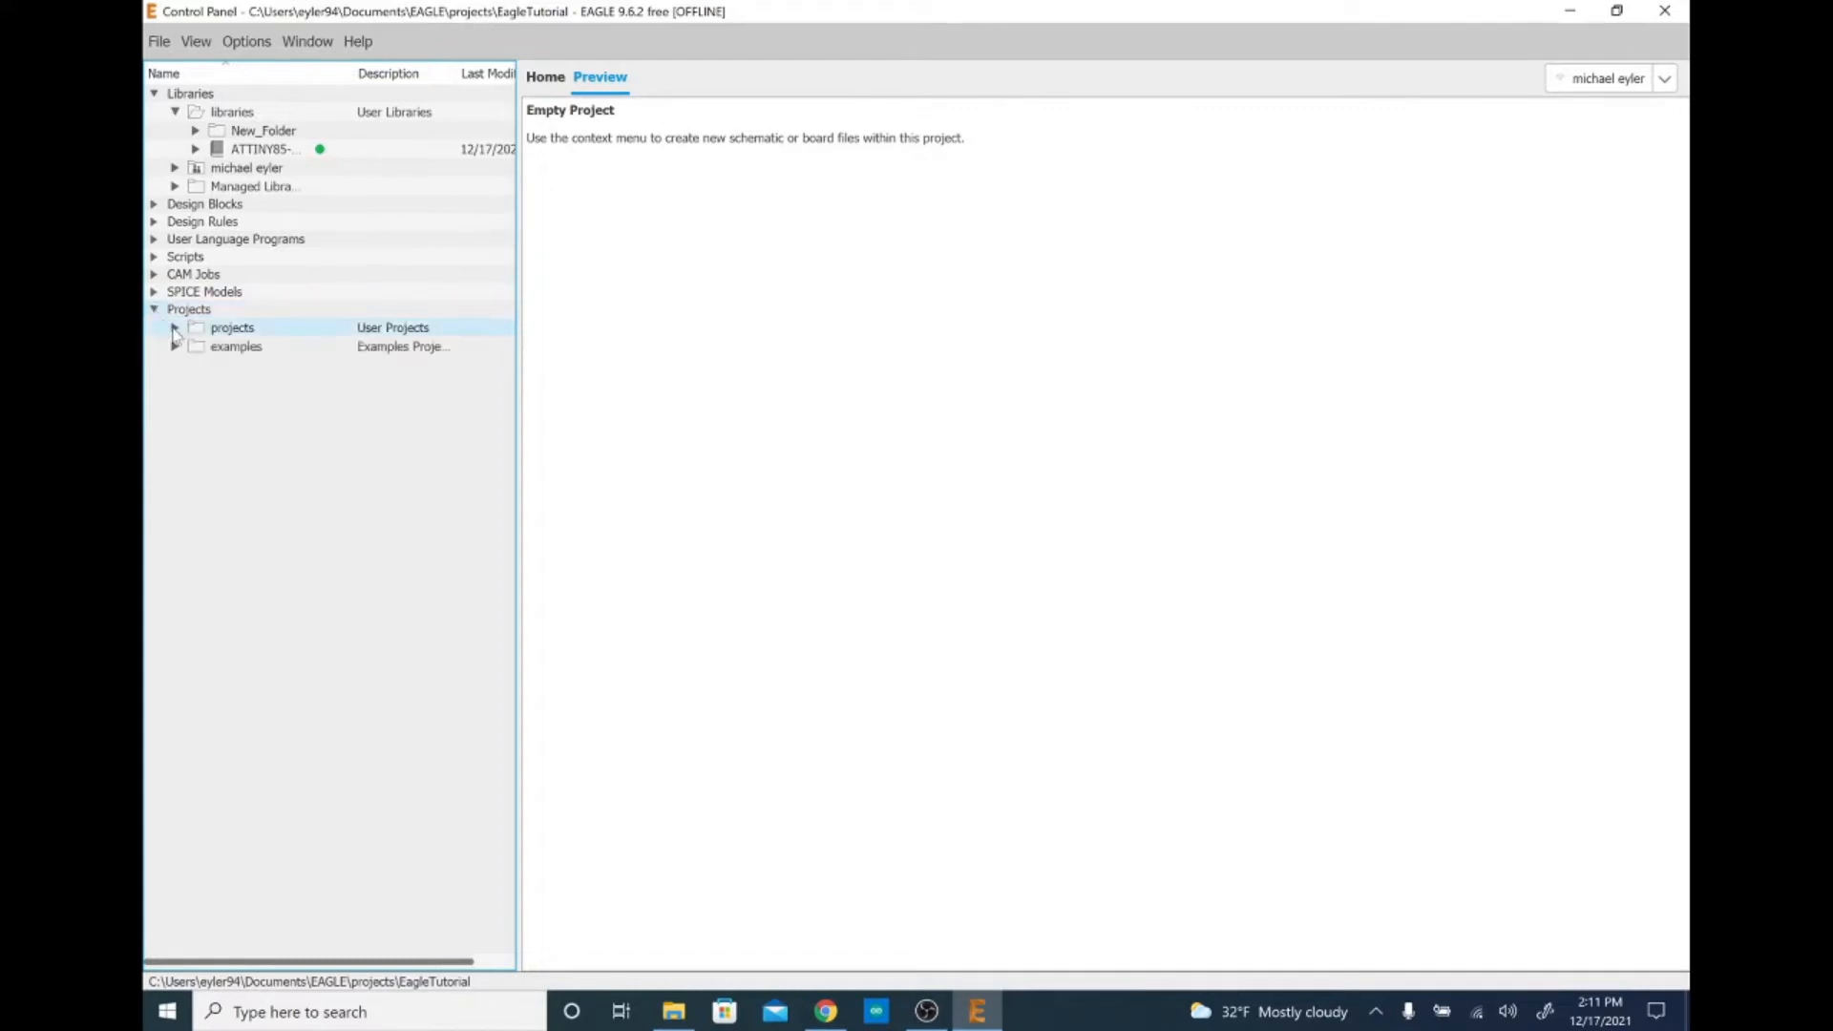
pyautogui.click(175, 329)
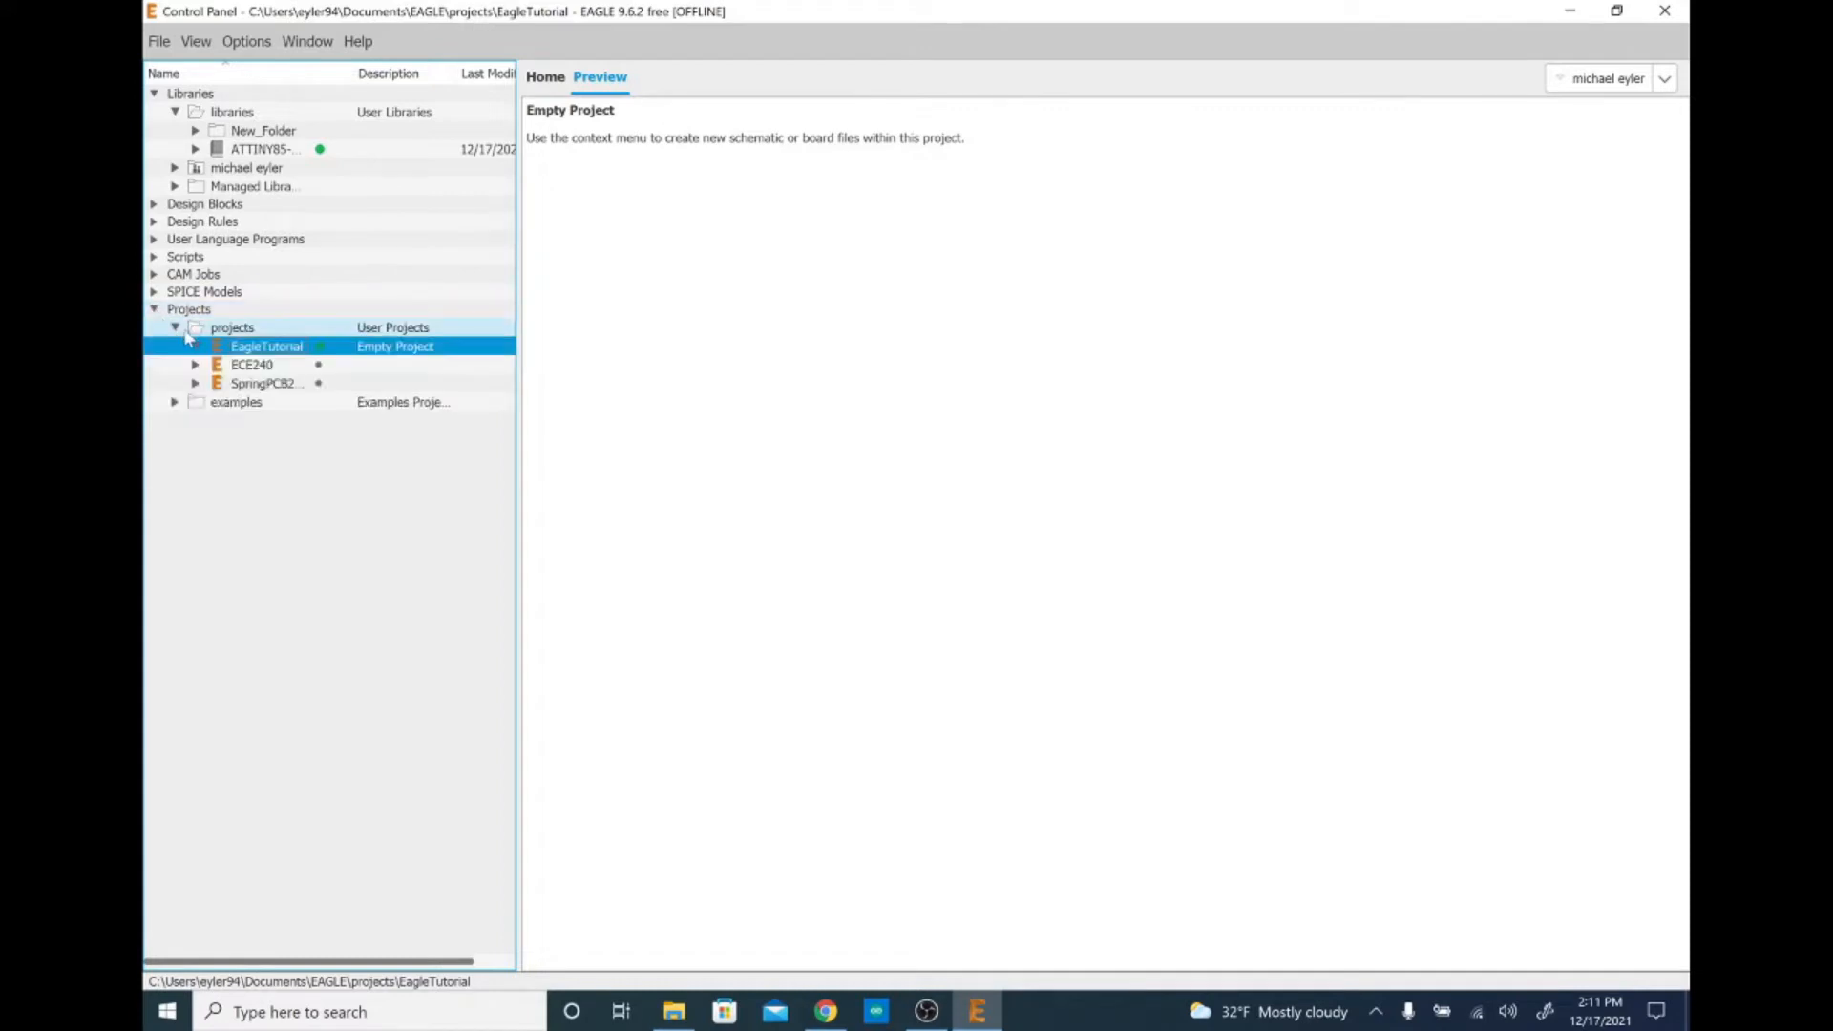
pyautogui.rightClick(293, 352)
pyautogui.moveTo(382, 377)
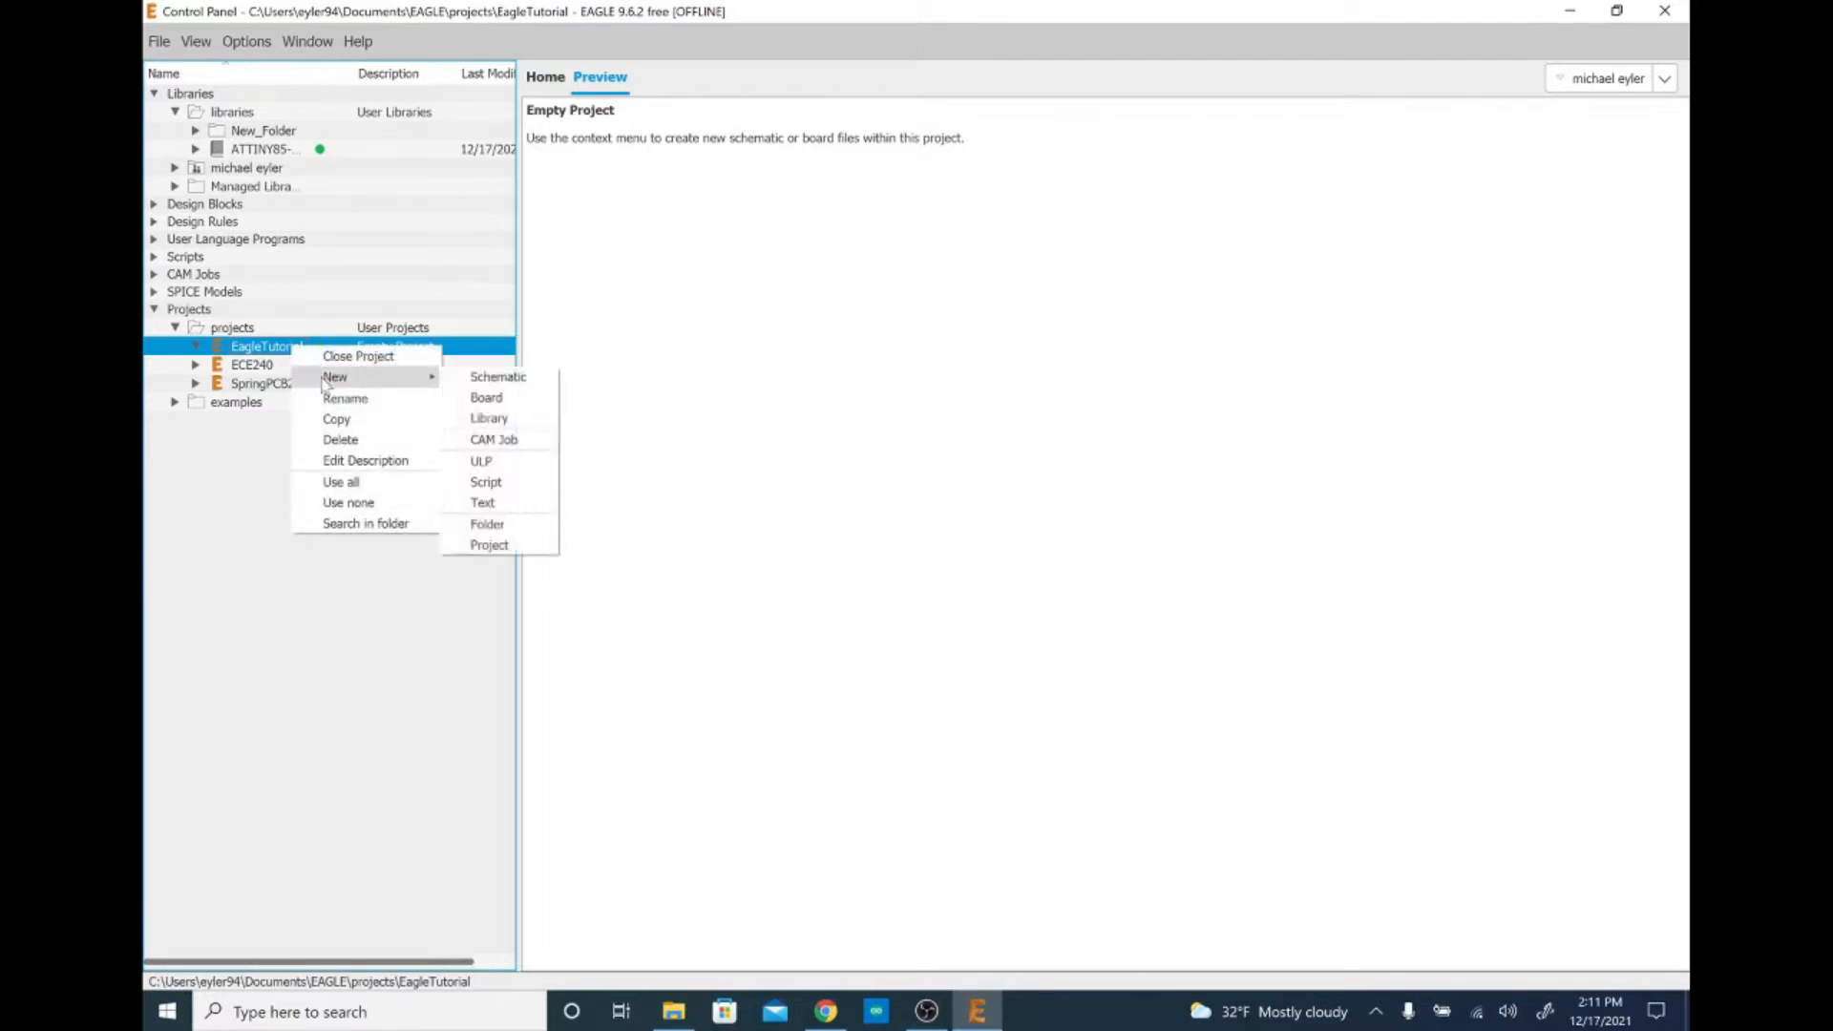
pyautogui.click(515, 425)
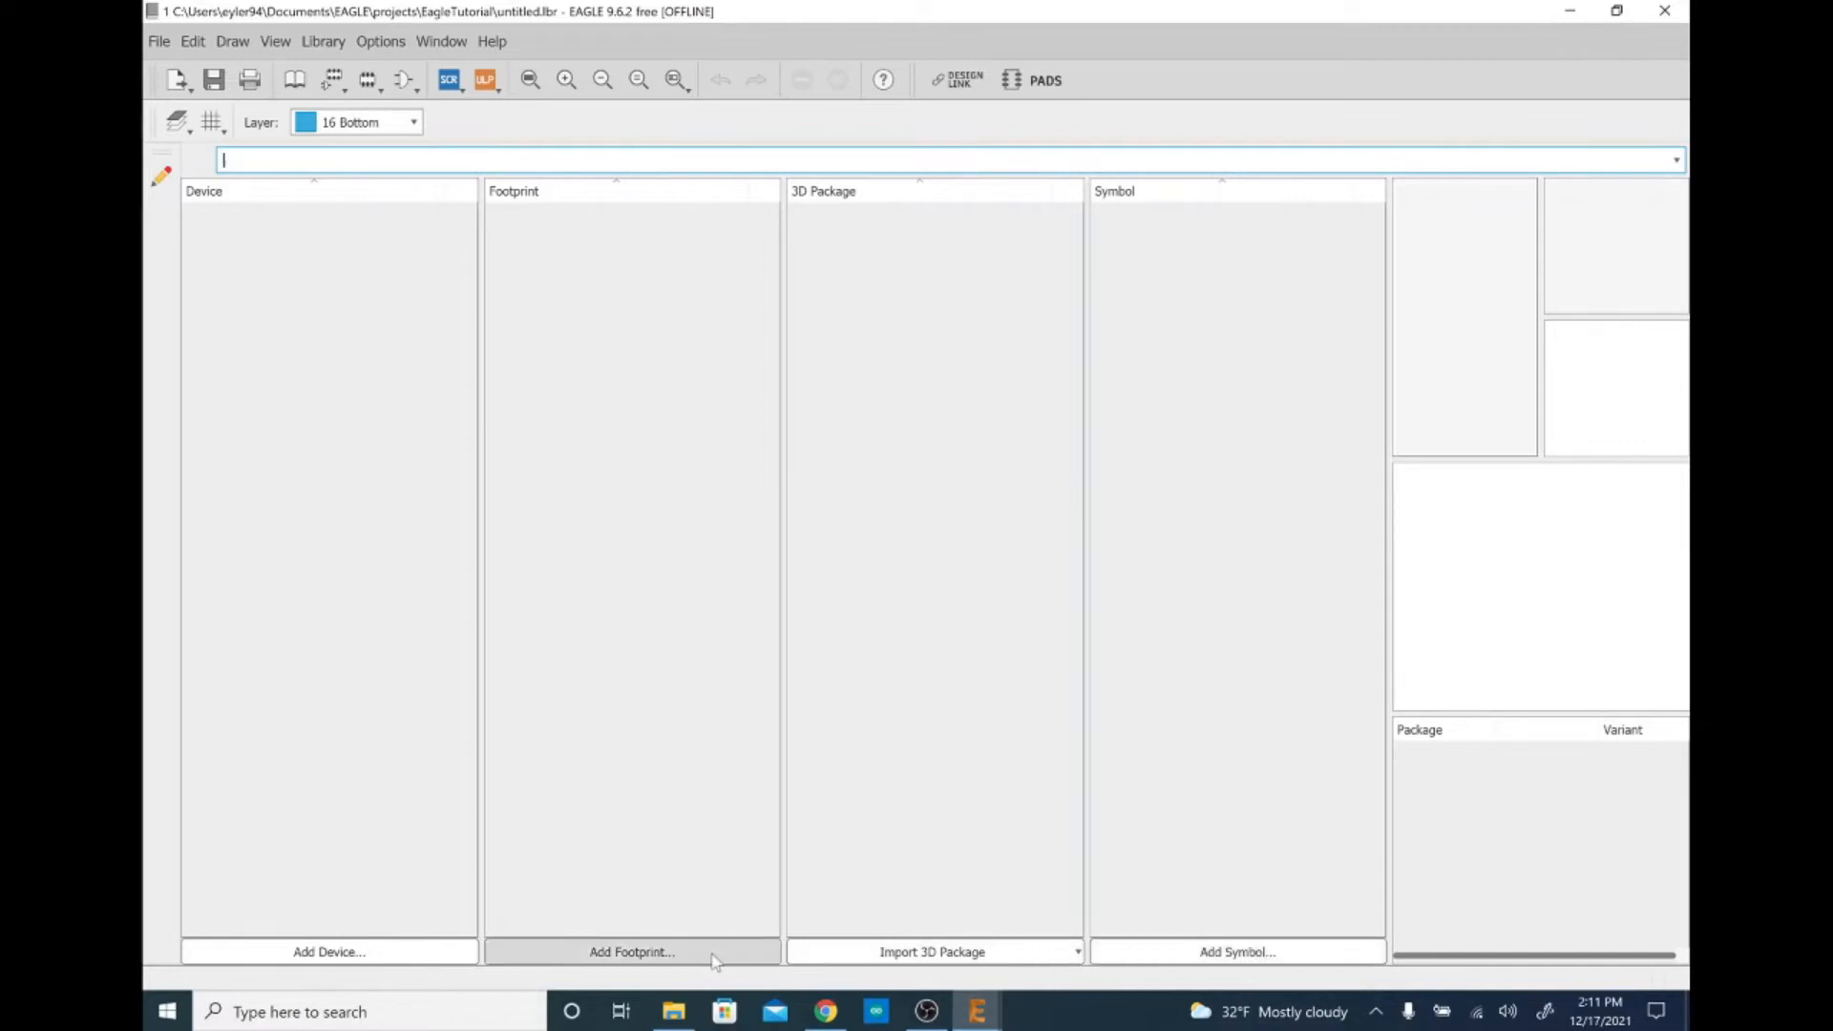
# Add a new symbol named ATTINY85 to the library
pyautogui.click(327, 957)
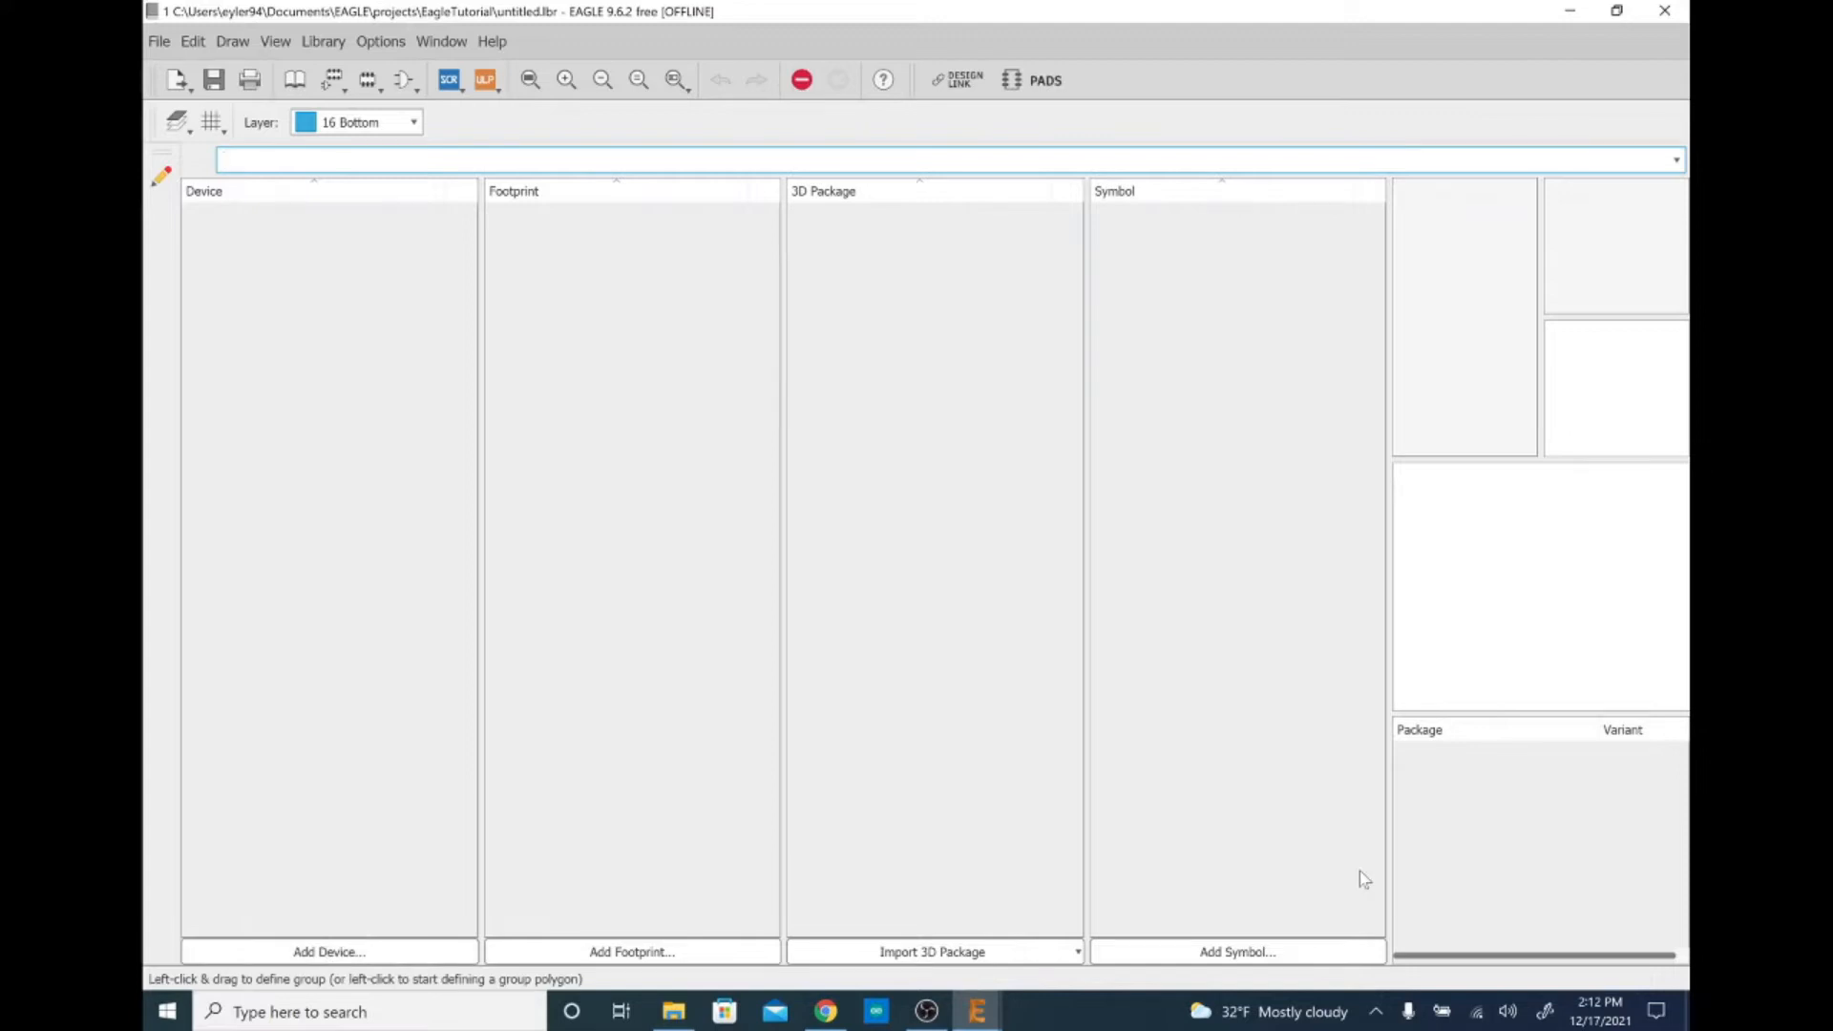
pyautogui.click(1318, 948)
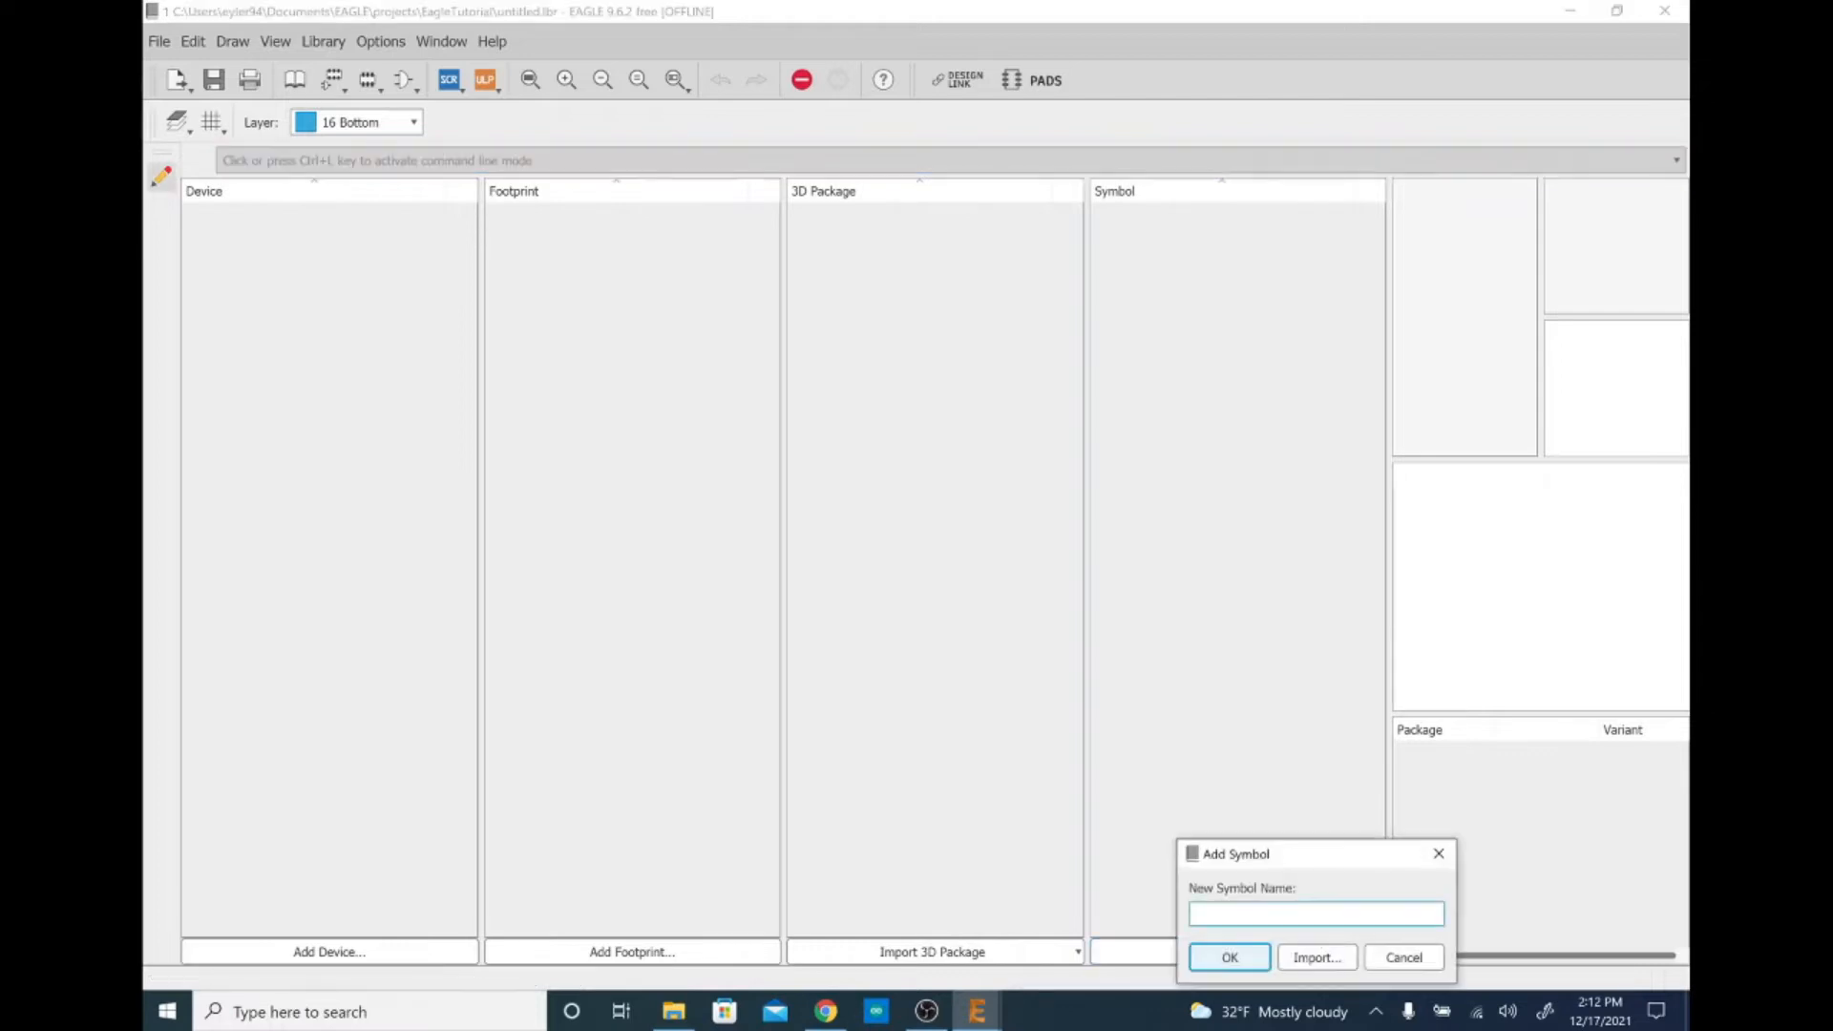
pyautogui.write('ATTINY85')
pyautogui.press('Return')
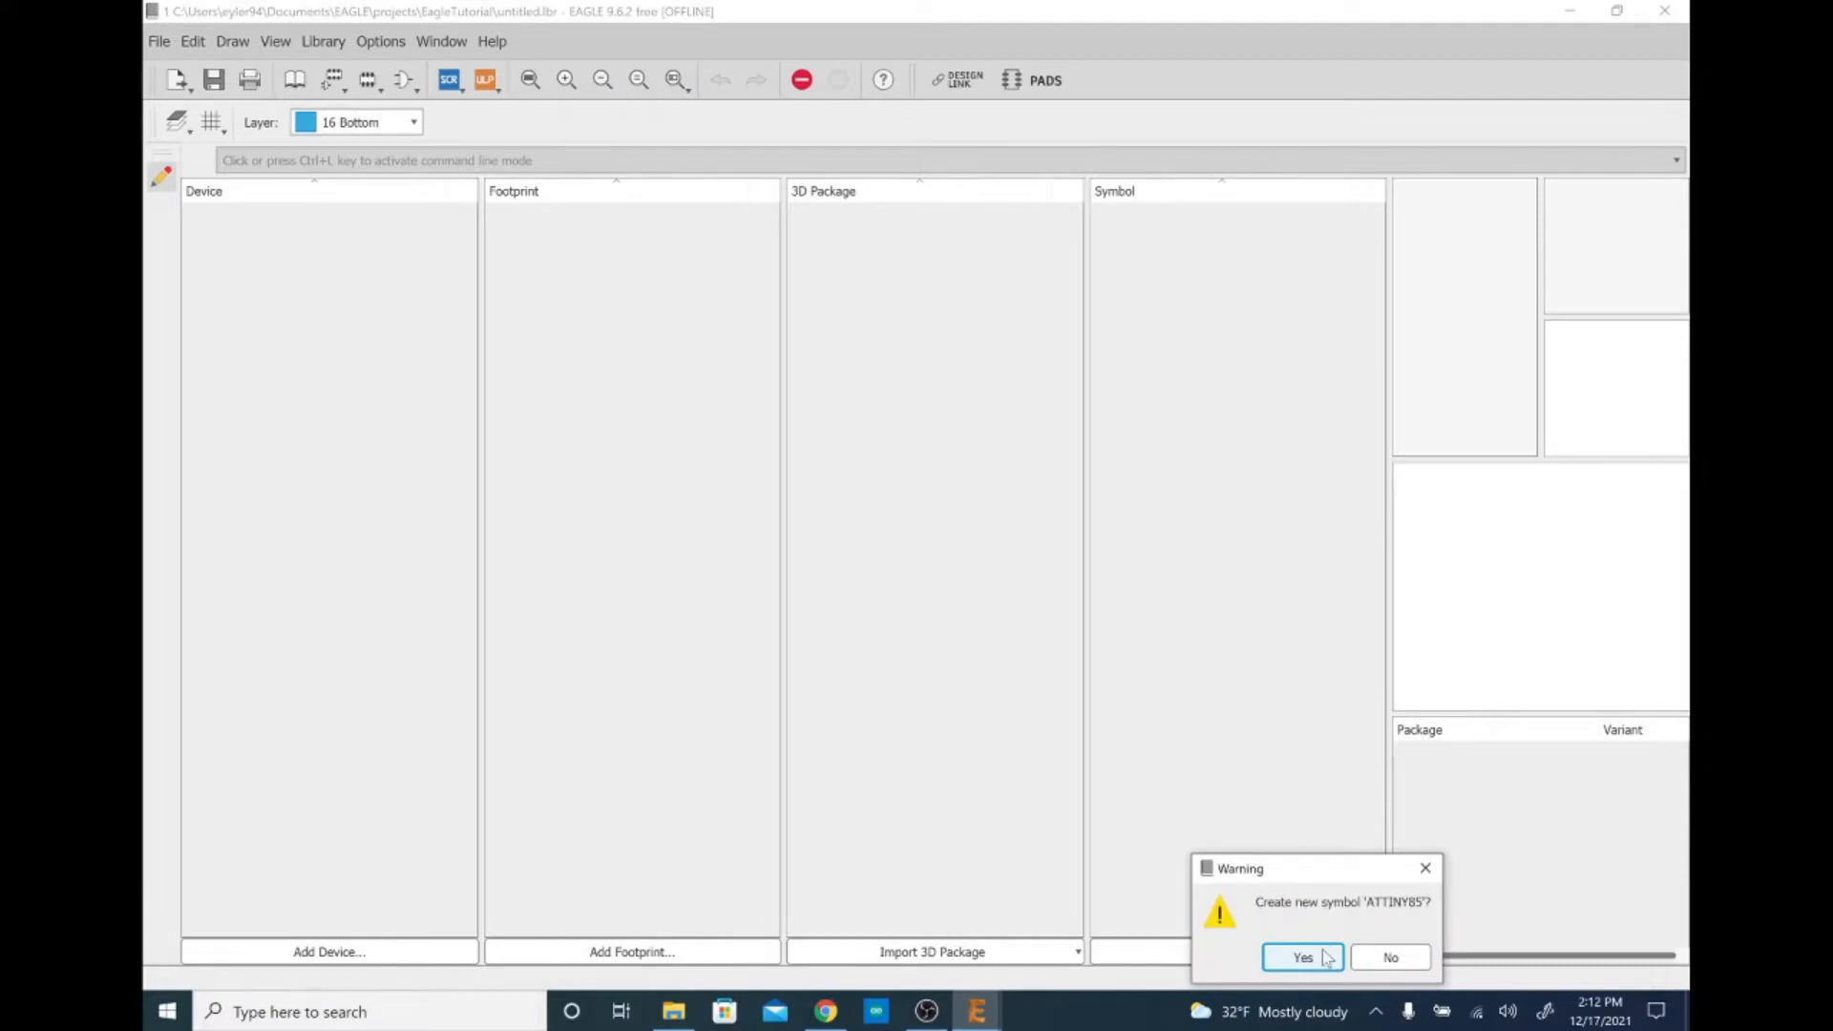
pyautogui.click(1325, 957)
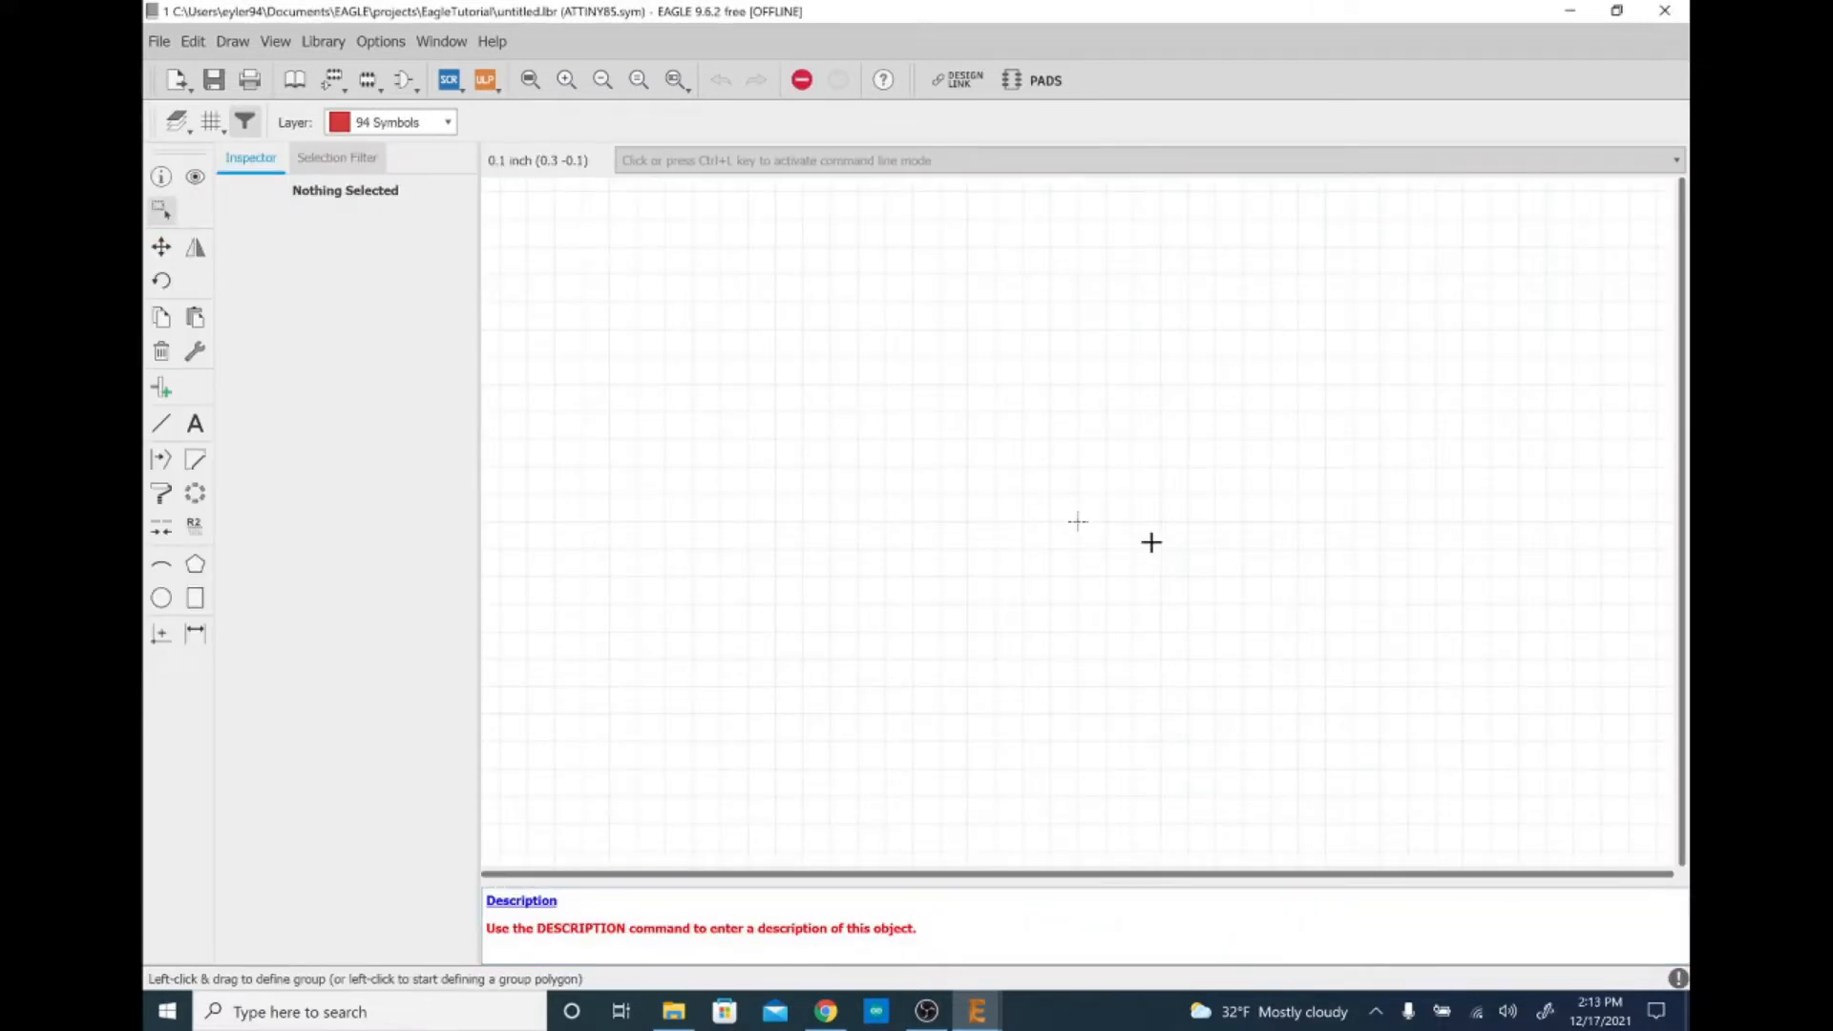
# Place four short-length pins in a column at x = -0.1 inch, spaced 0.1 inch apart from y = 0.4 down to 0.1
pyautogui.moveTo(1153, 540); pyautogui.dragTo(1085, 598, button='middle')
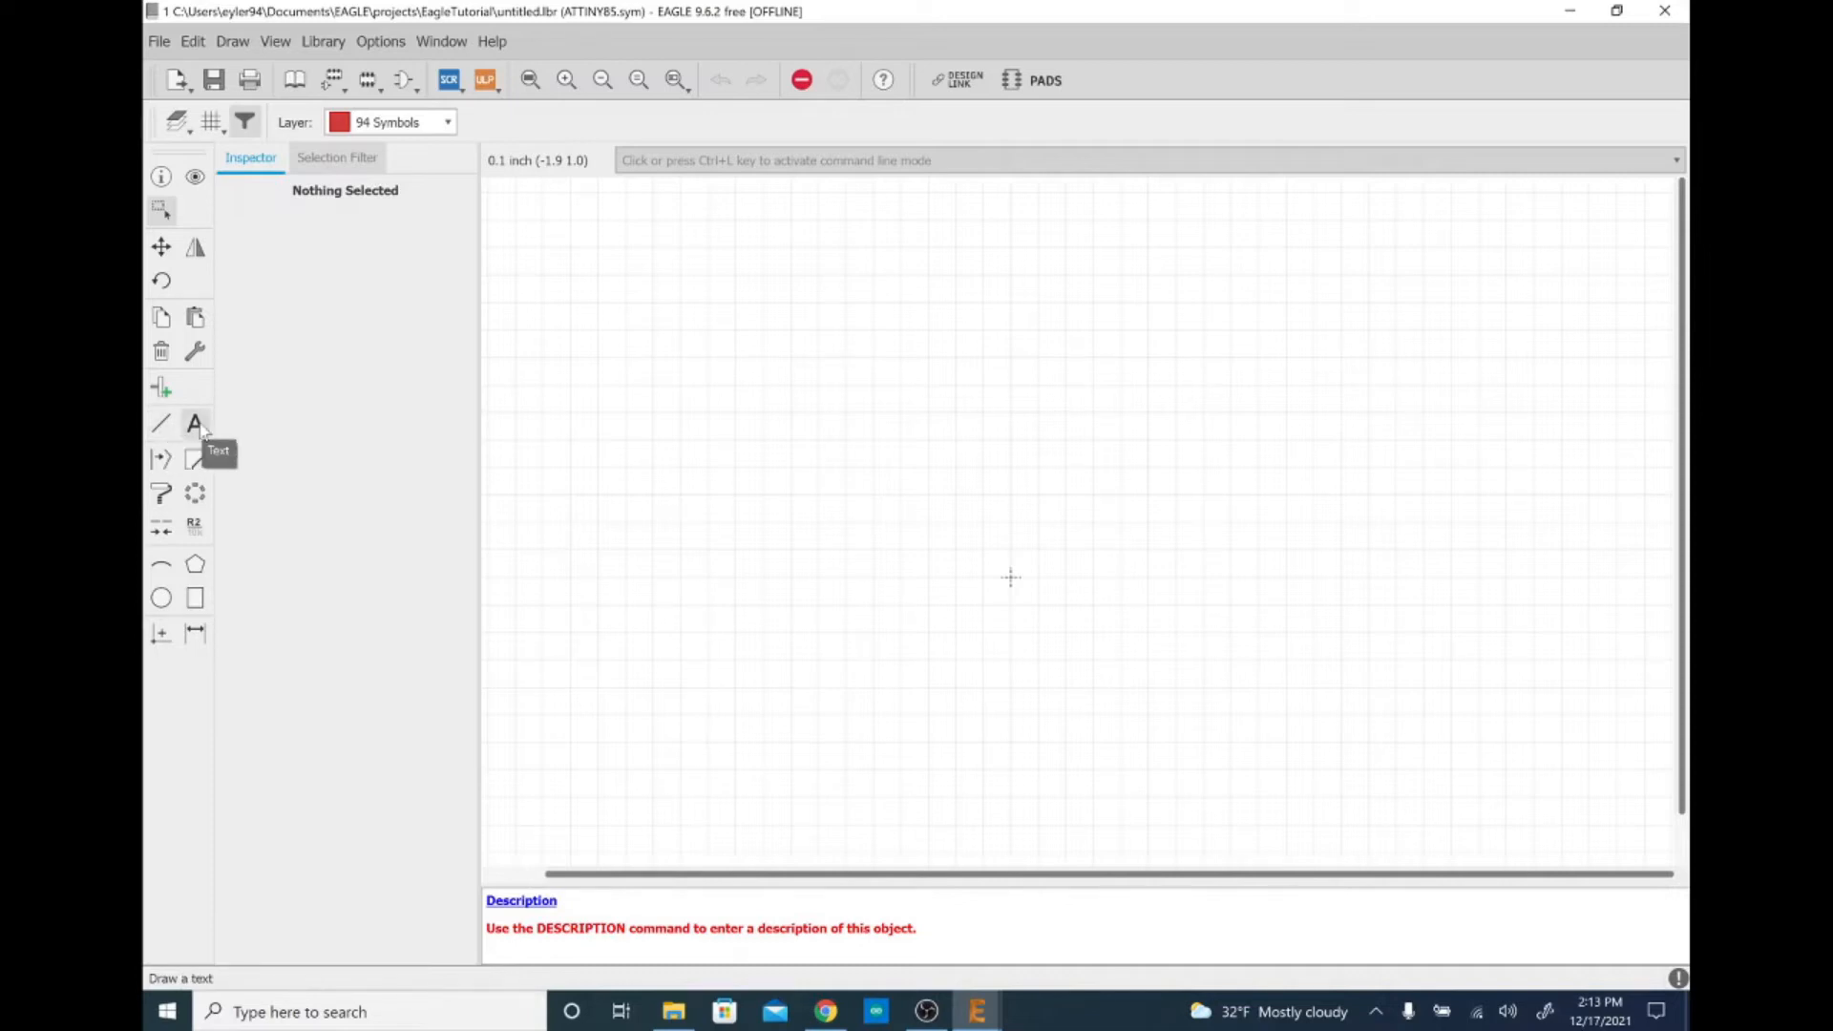
pyautogui.click(162, 387)
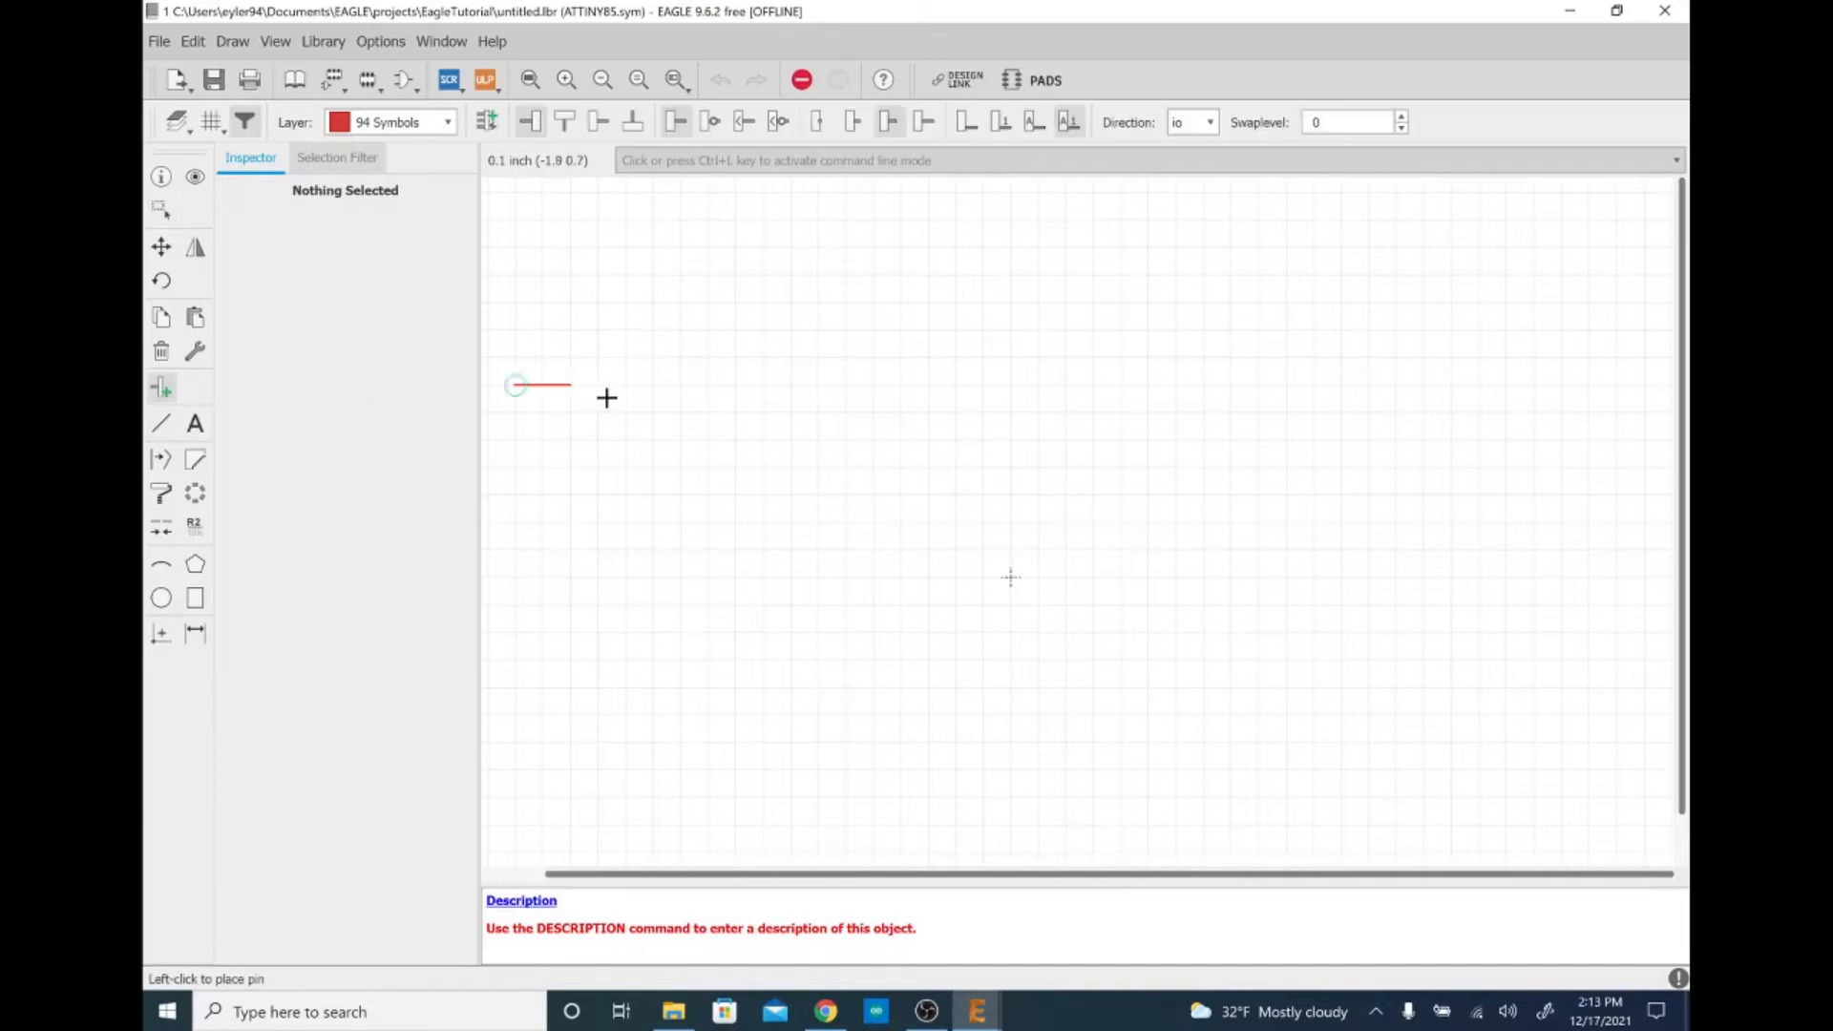
pyautogui.click(854, 124)
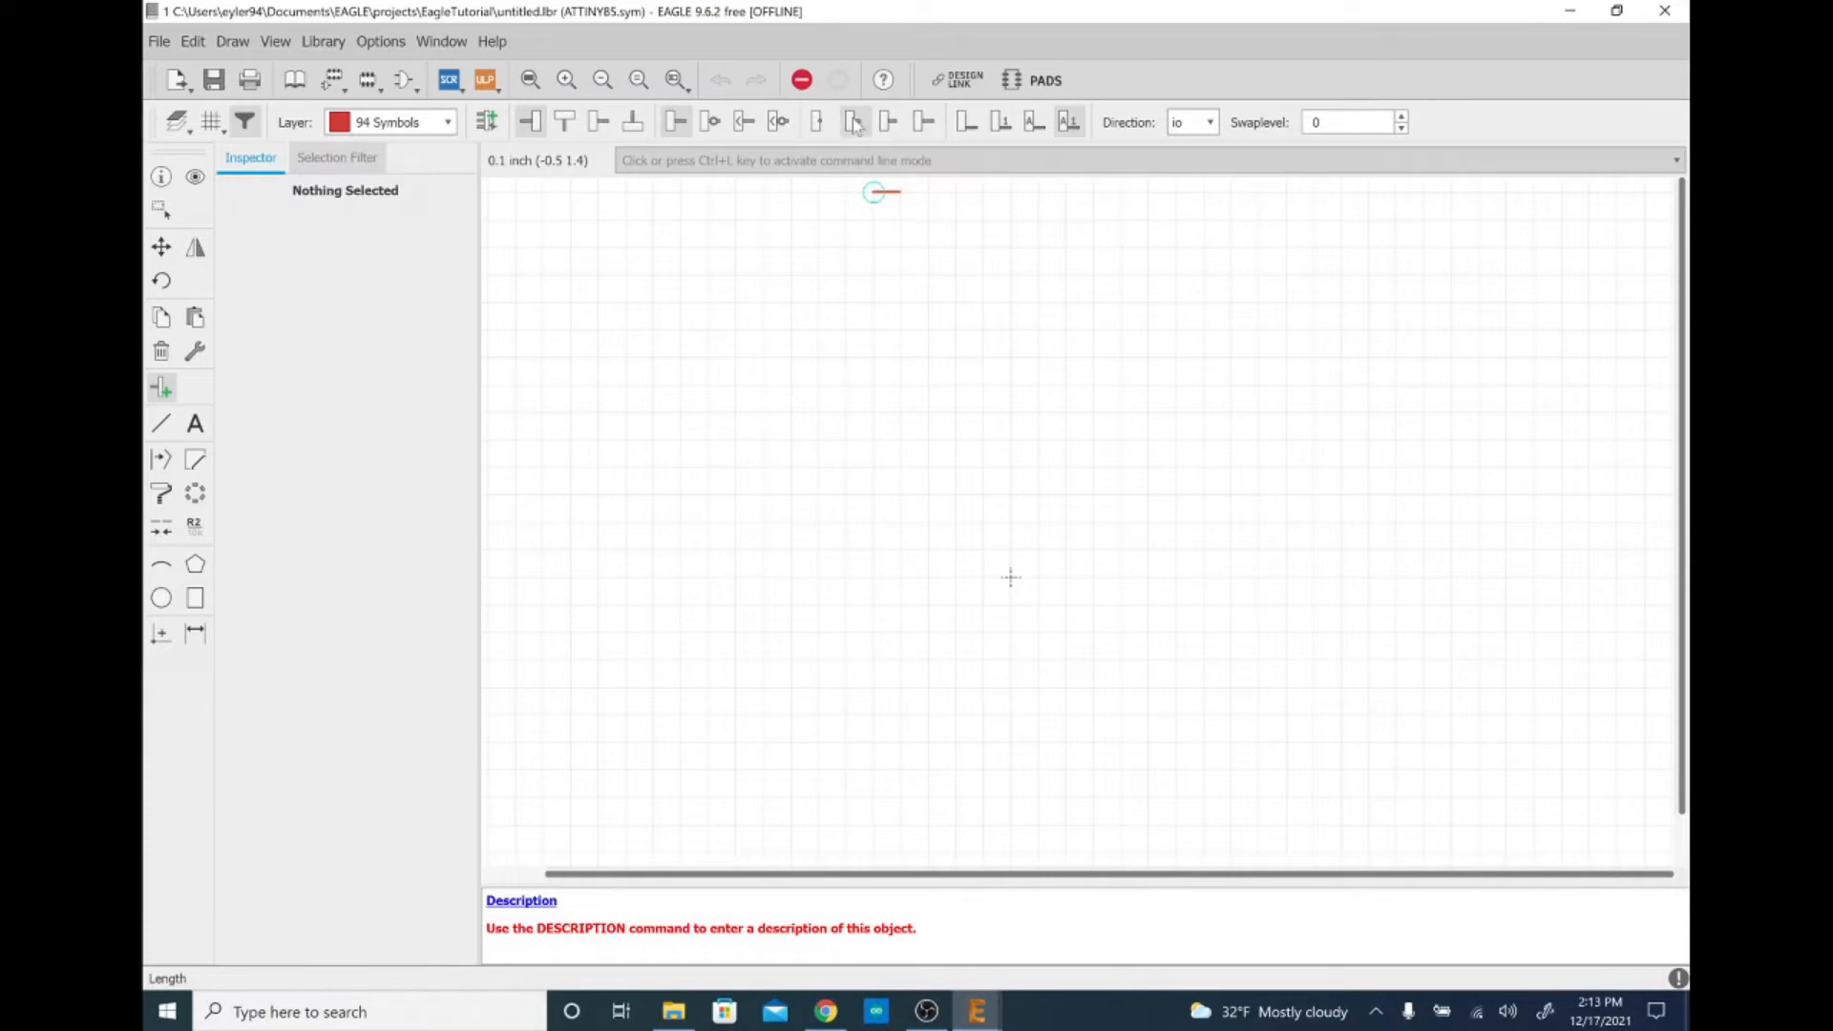
pyautogui.click(981, 468)
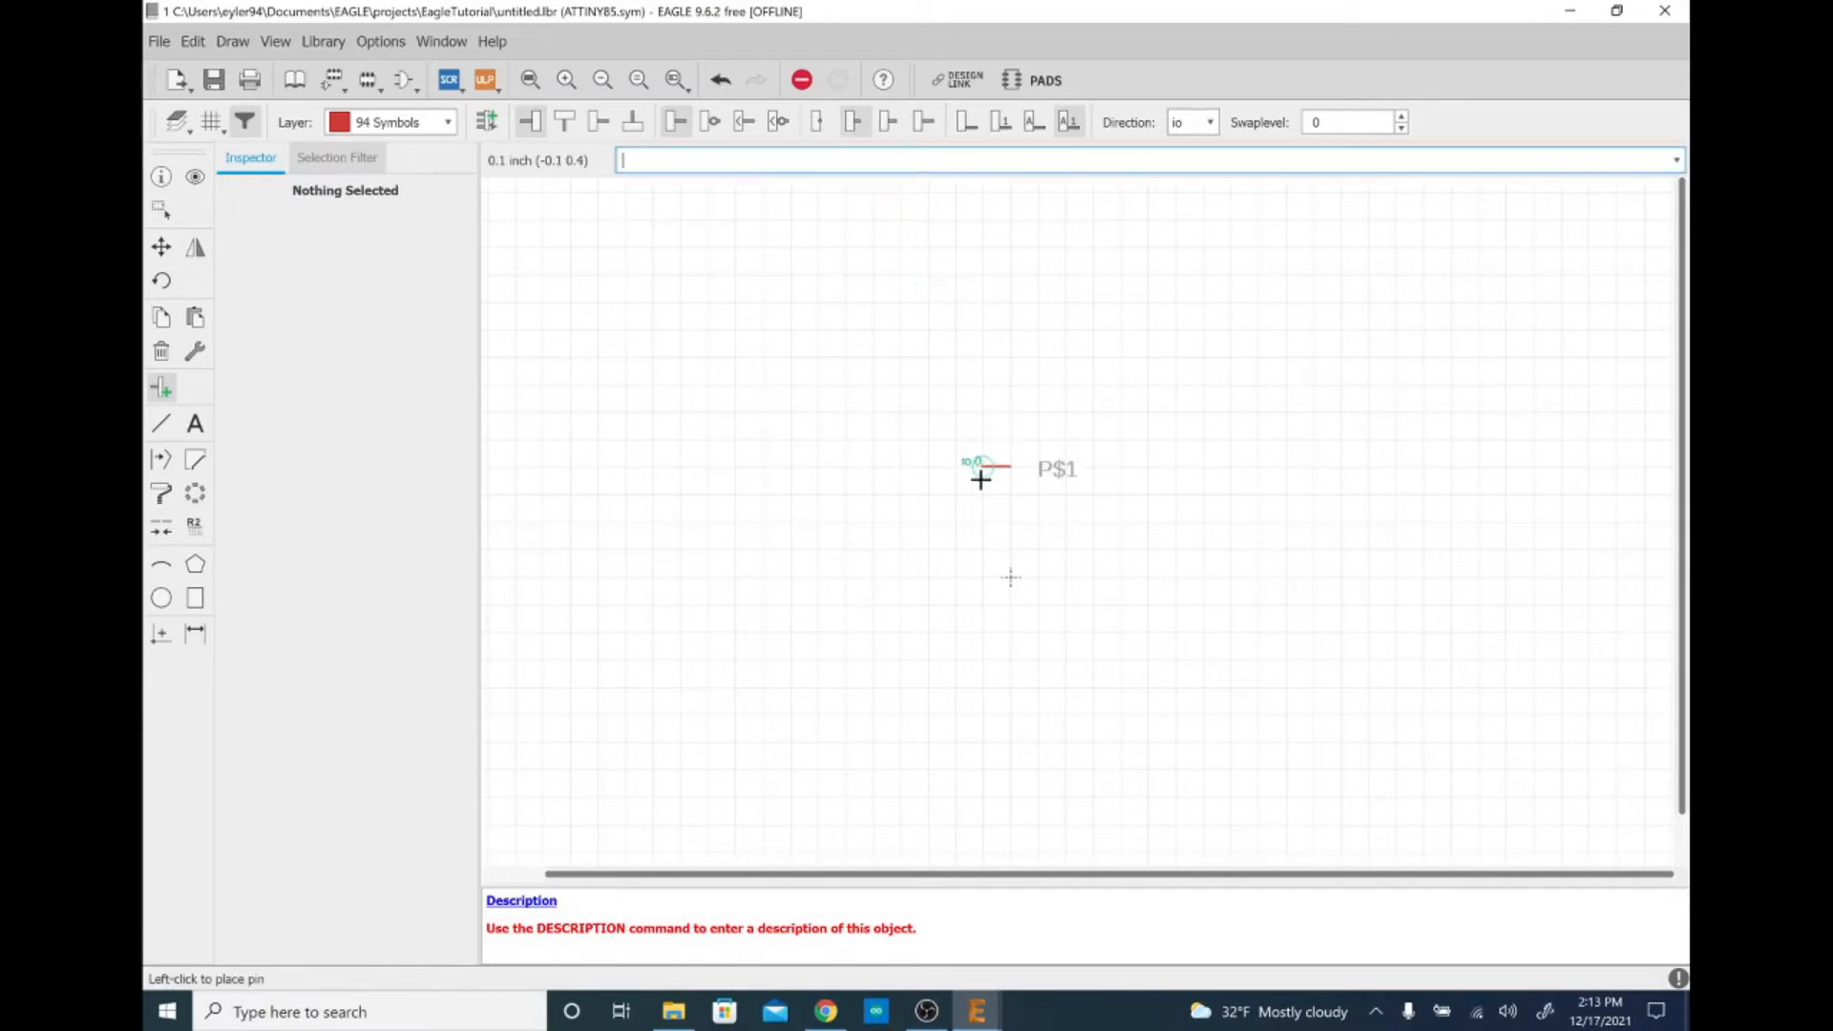
pyautogui.click(981, 495)
pyautogui.click(981, 522)
pyautogui.click(981, 549)
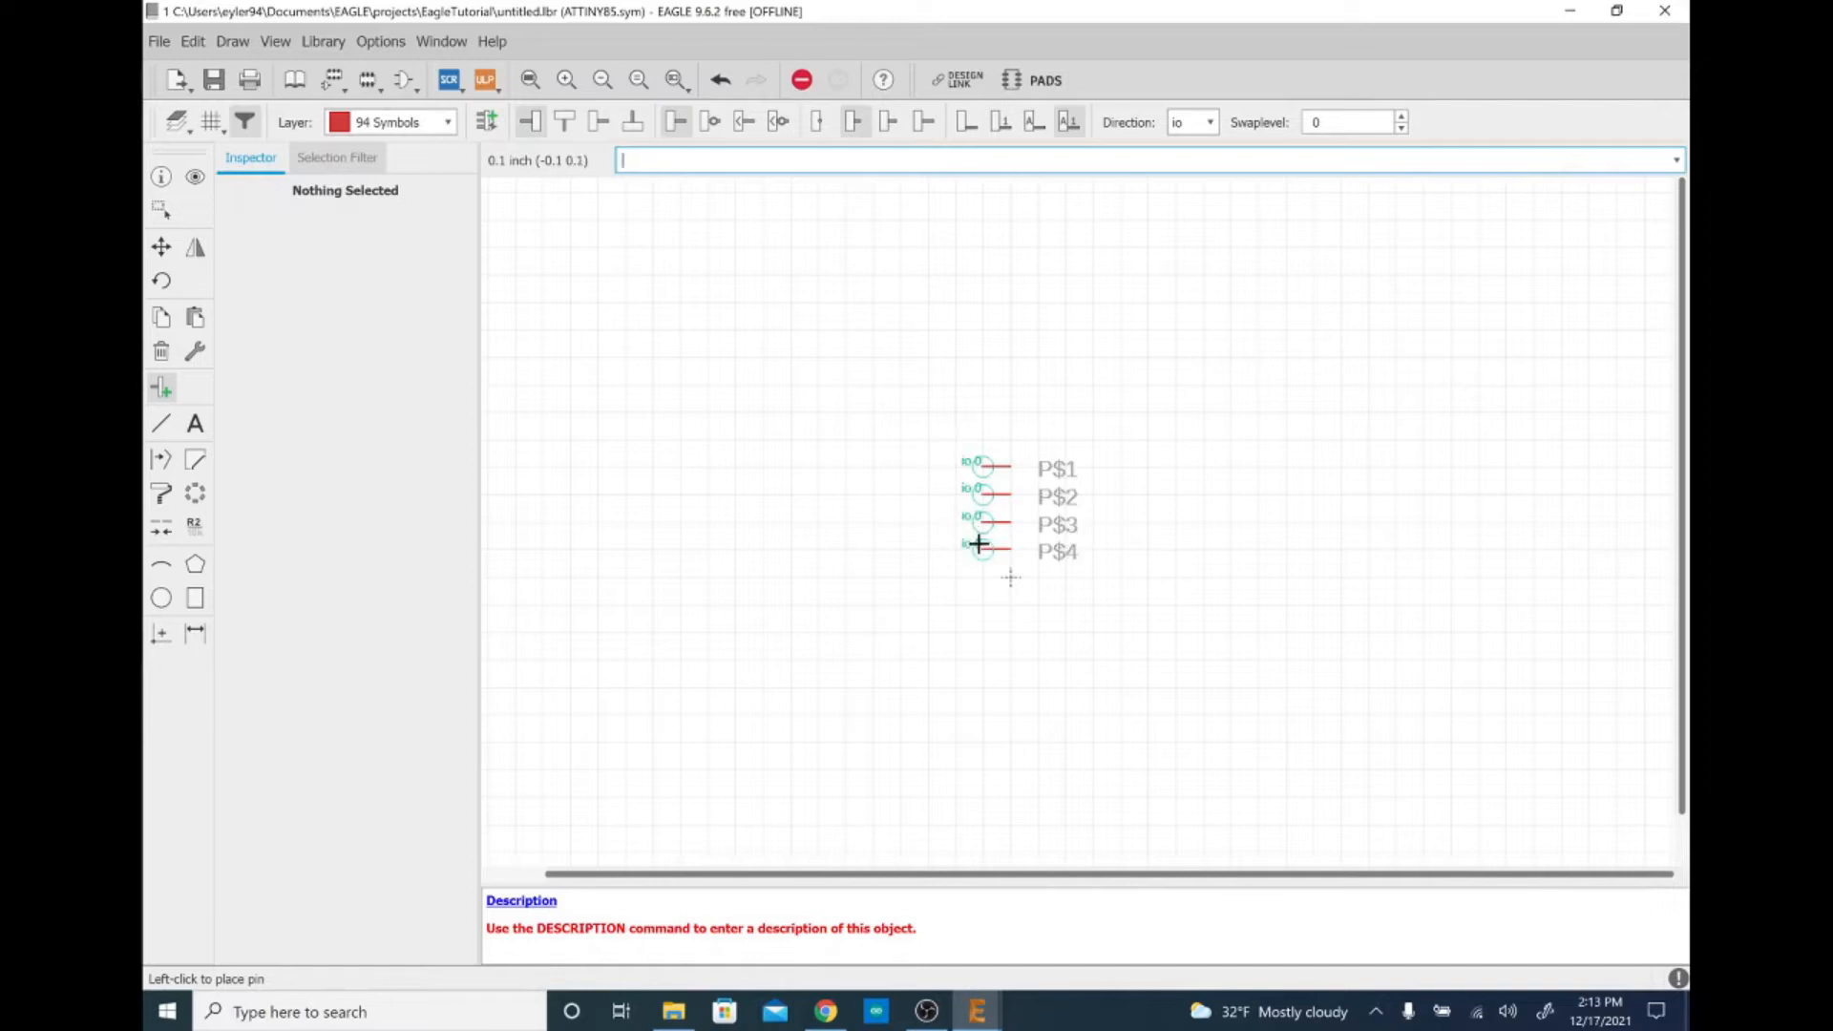
# Place four pins rotated 180 degrees at x = 0.7 inch, facing the first column, from y = 0.1 up to 0.4
pyautogui.rightClick(1194, 622)
pyautogui.rightClick(1194, 624)
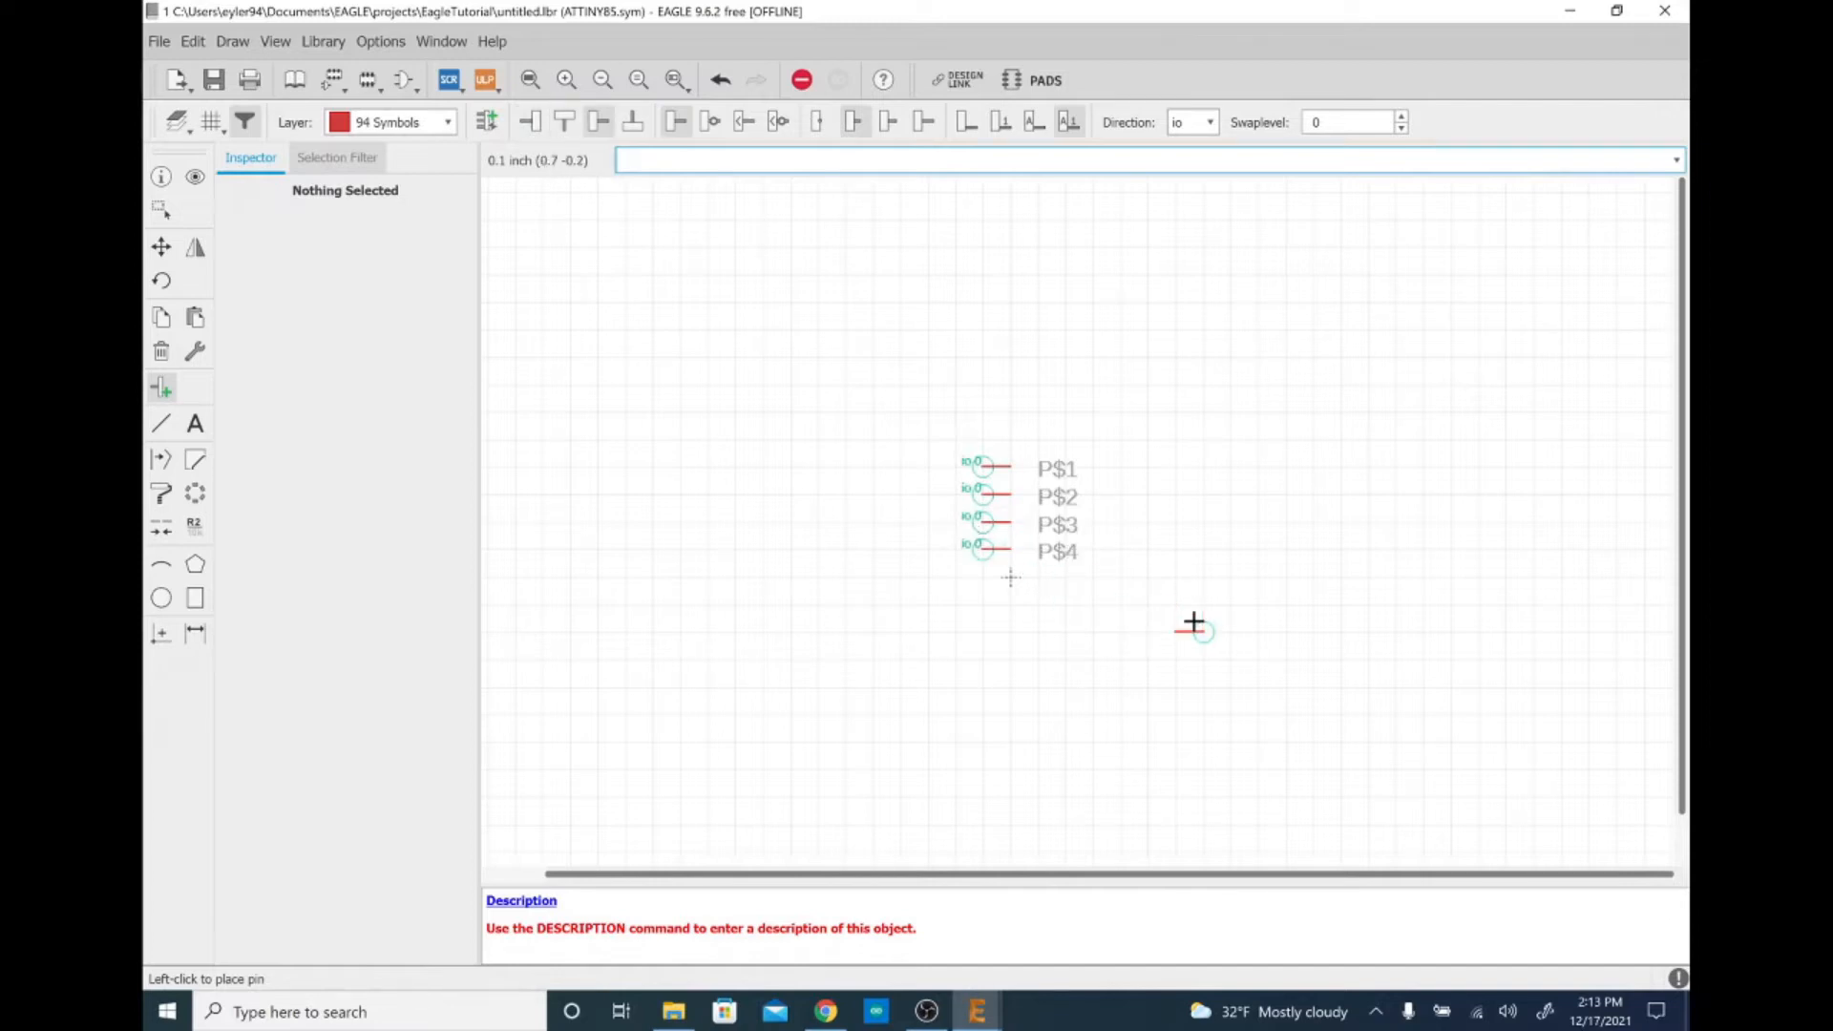
pyautogui.click(1197, 551)
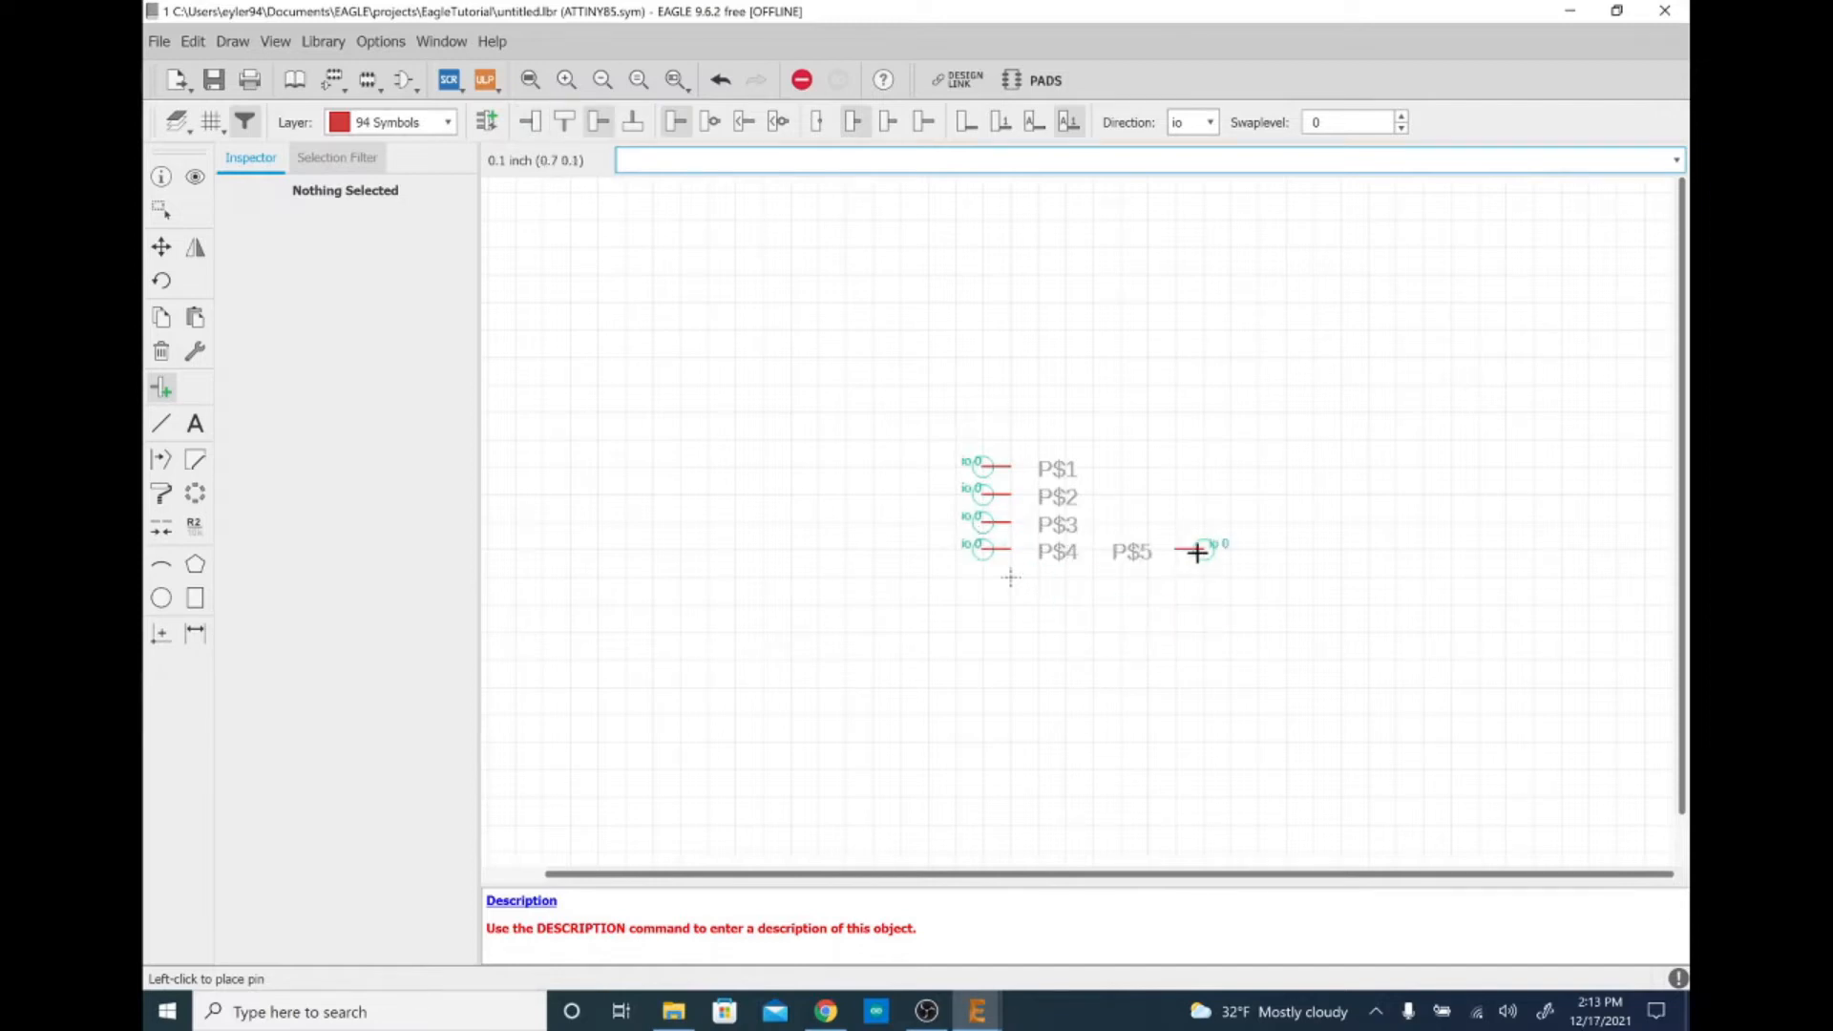
pyautogui.click(1195, 524)
pyautogui.click(1194, 496)
pyautogui.click(1195, 468)
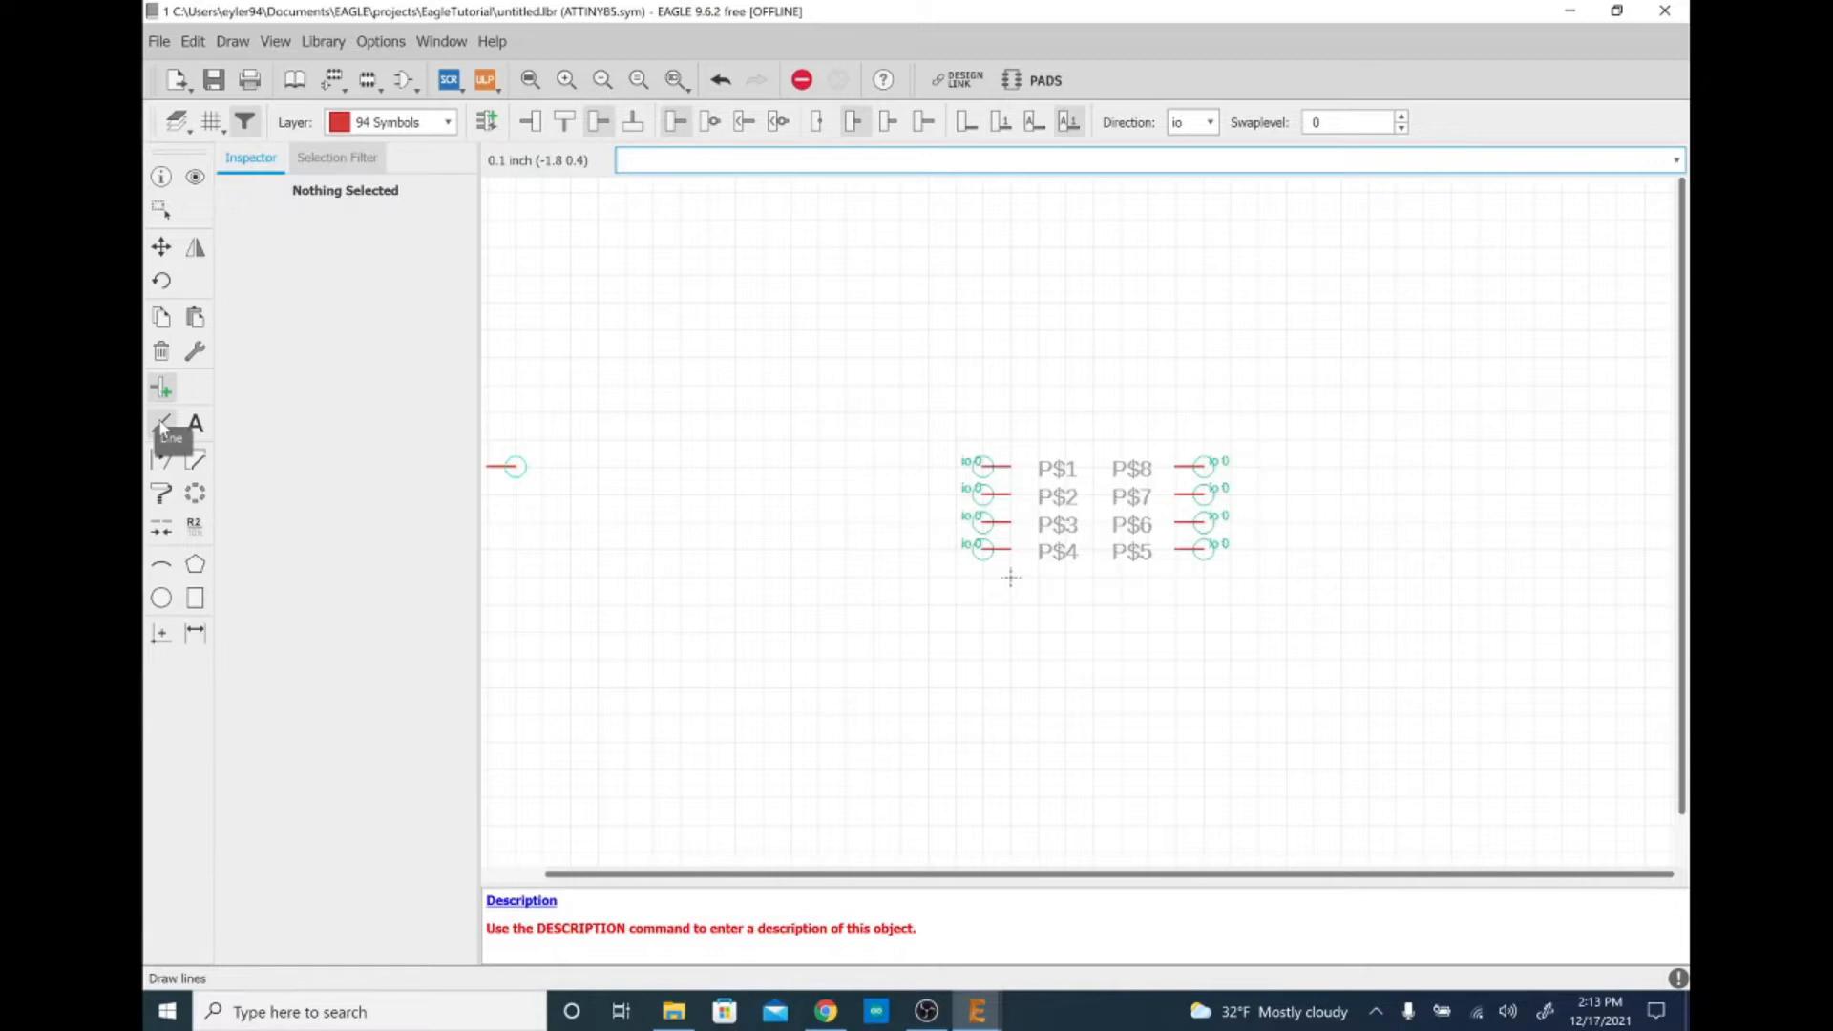
# Draw a closed rectangular body outline between the two pin columns with the Line tool, about 0.6 by 0.5 inch
pyautogui.click(162, 424)
pyautogui.click(1013, 439)
pyautogui.click(1010, 578)
pyautogui.click(1176, 578)
pyautogui.click(1176, 439)
pyautogui.click(1010, 439)
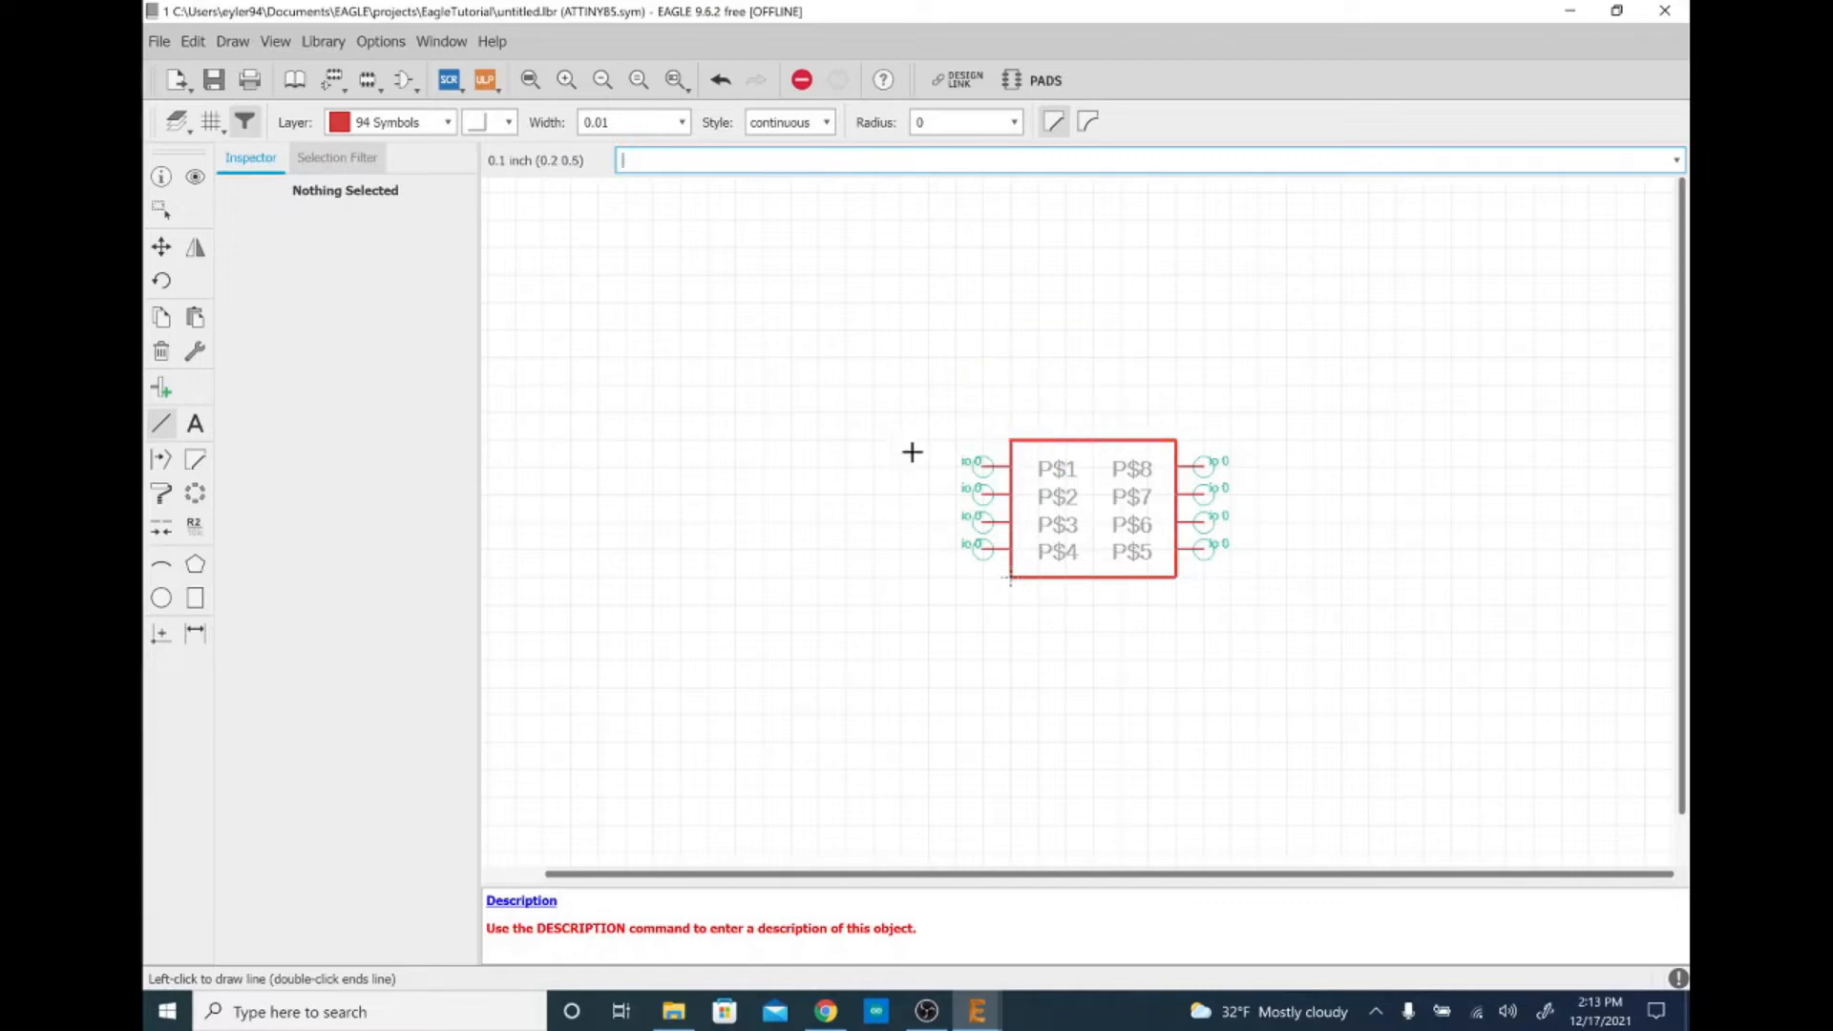
pyautogui.press('Escape')
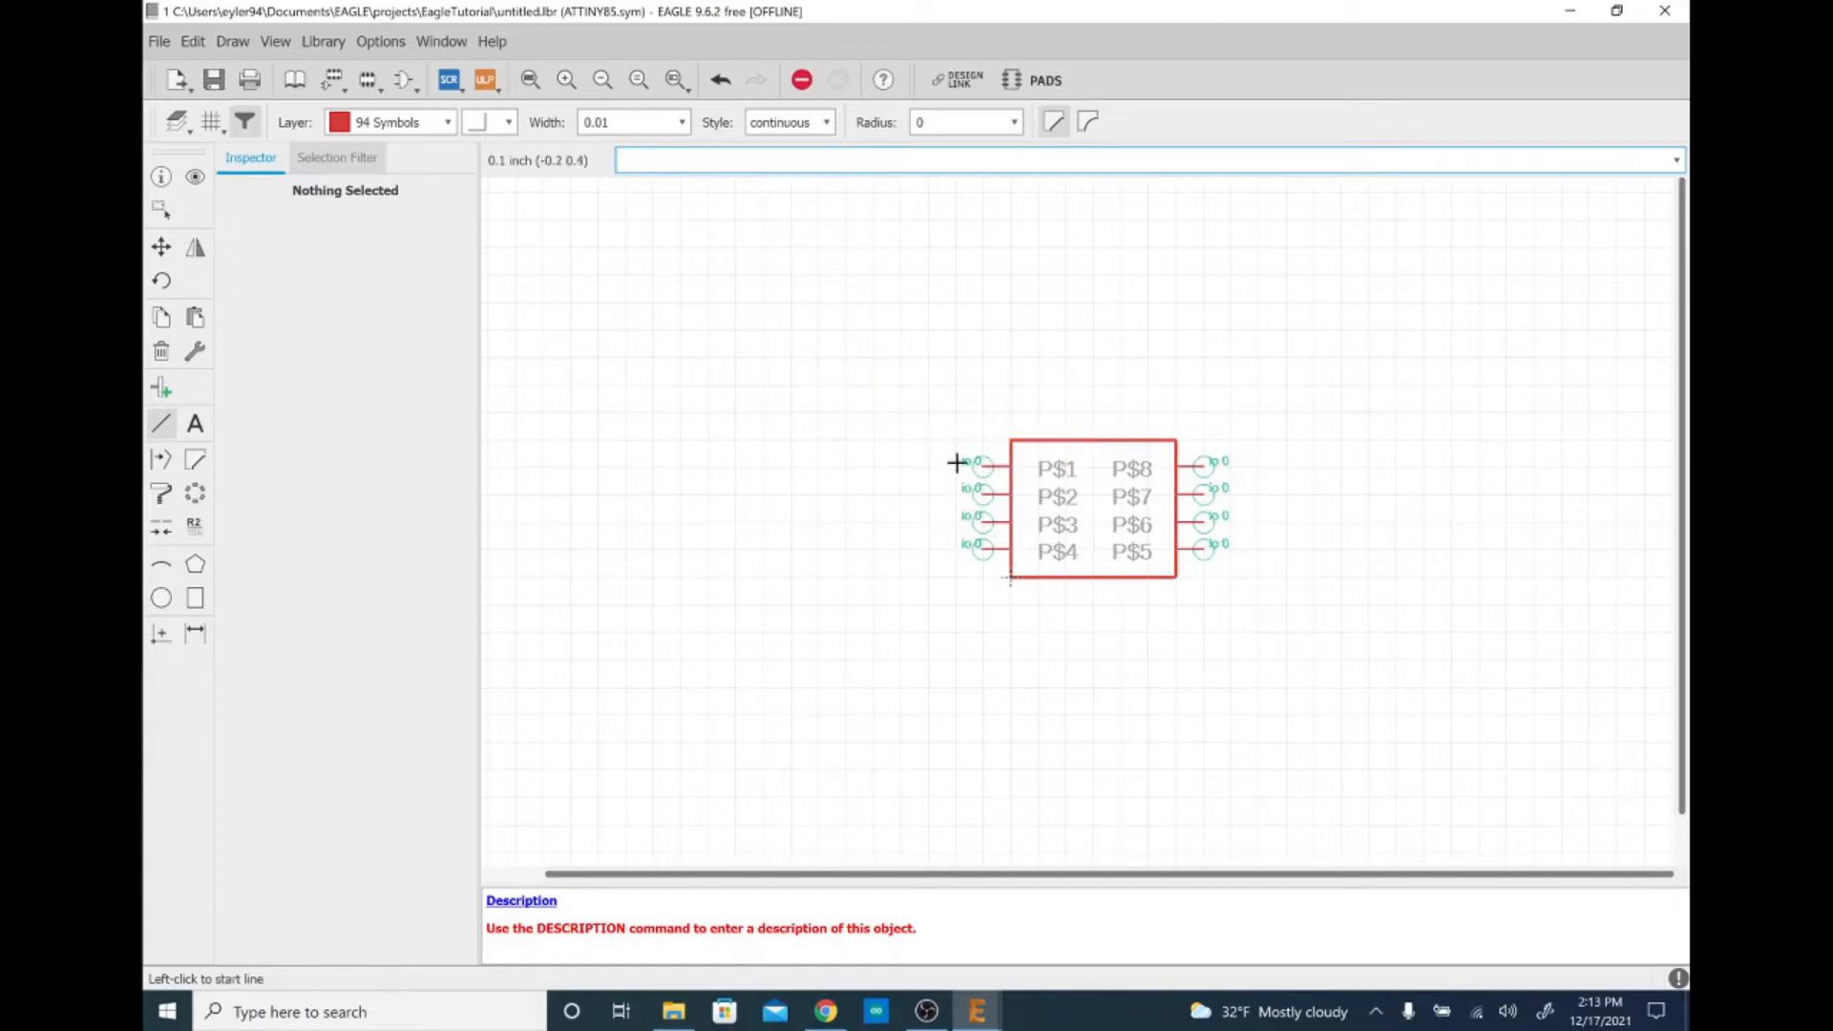
# Switch to the browser and examine the PDIP/SOIC/TSSOP pinout in the ATtiny25/45/85 datasheet's Pin Configurations section
pyautogui.scroll(1, 1146, 498)
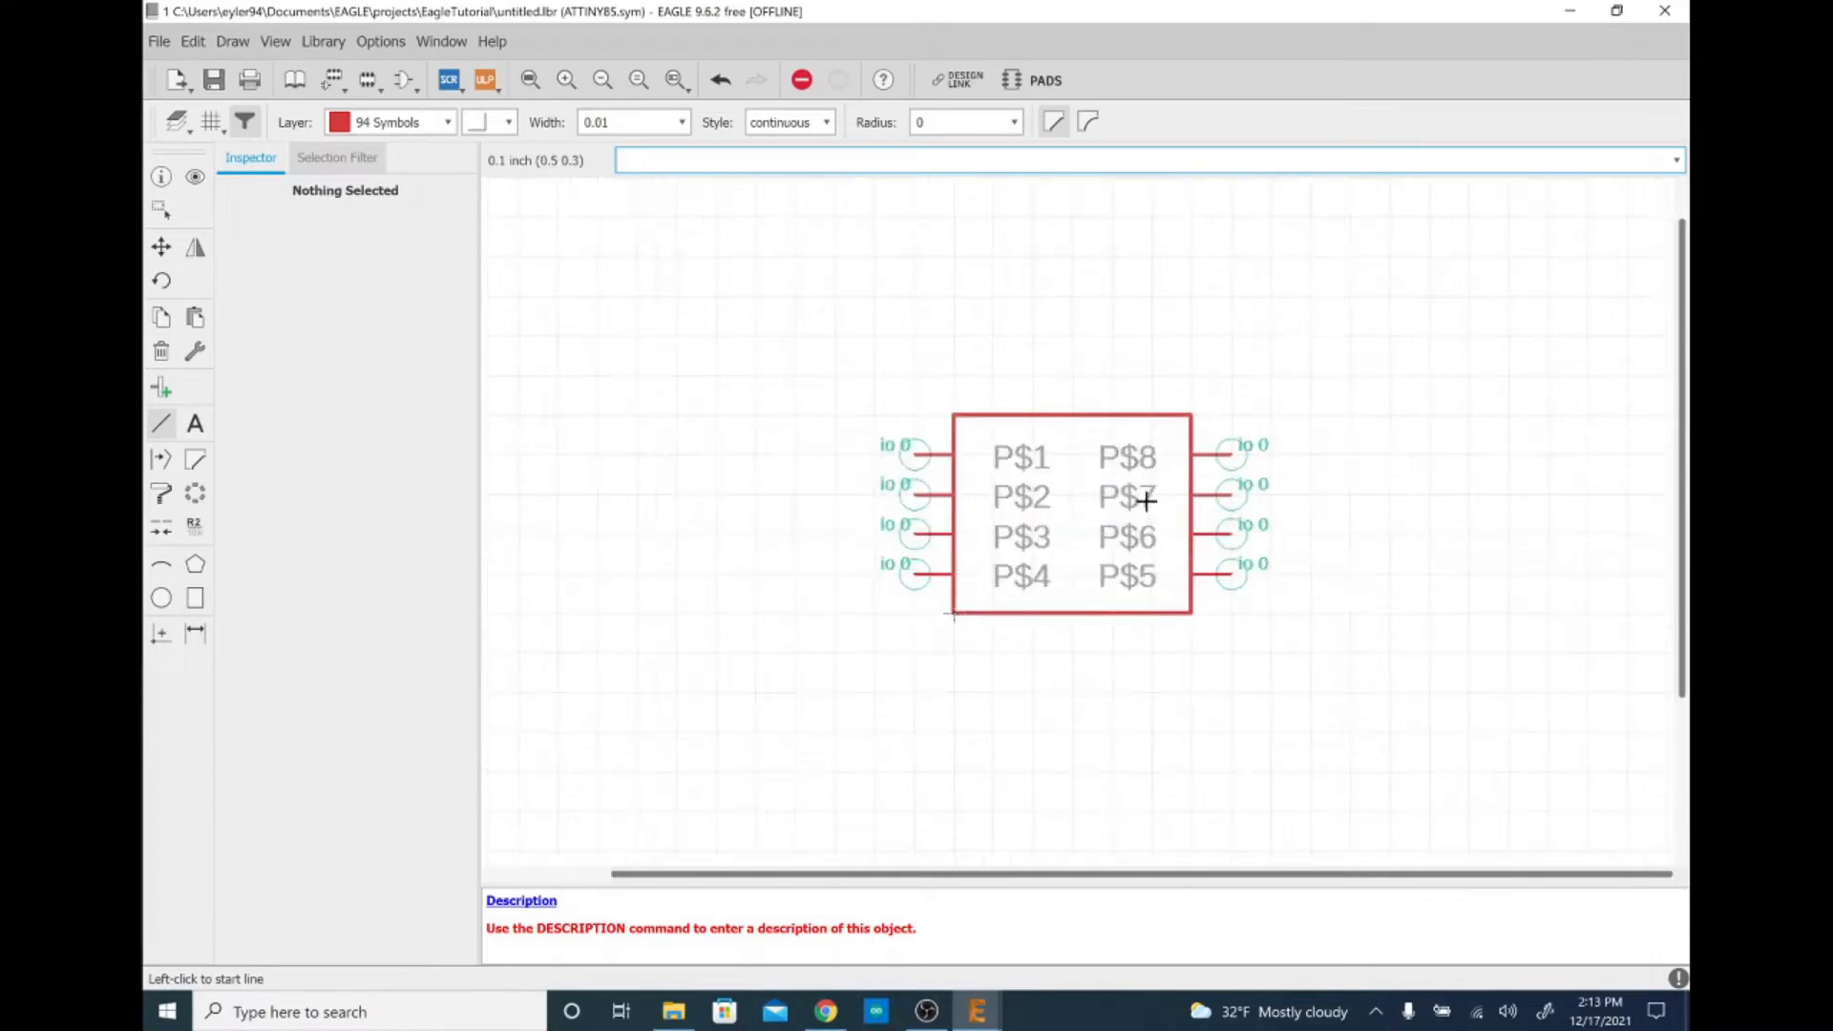
pyautogui.scroll(1, 1146, 498)
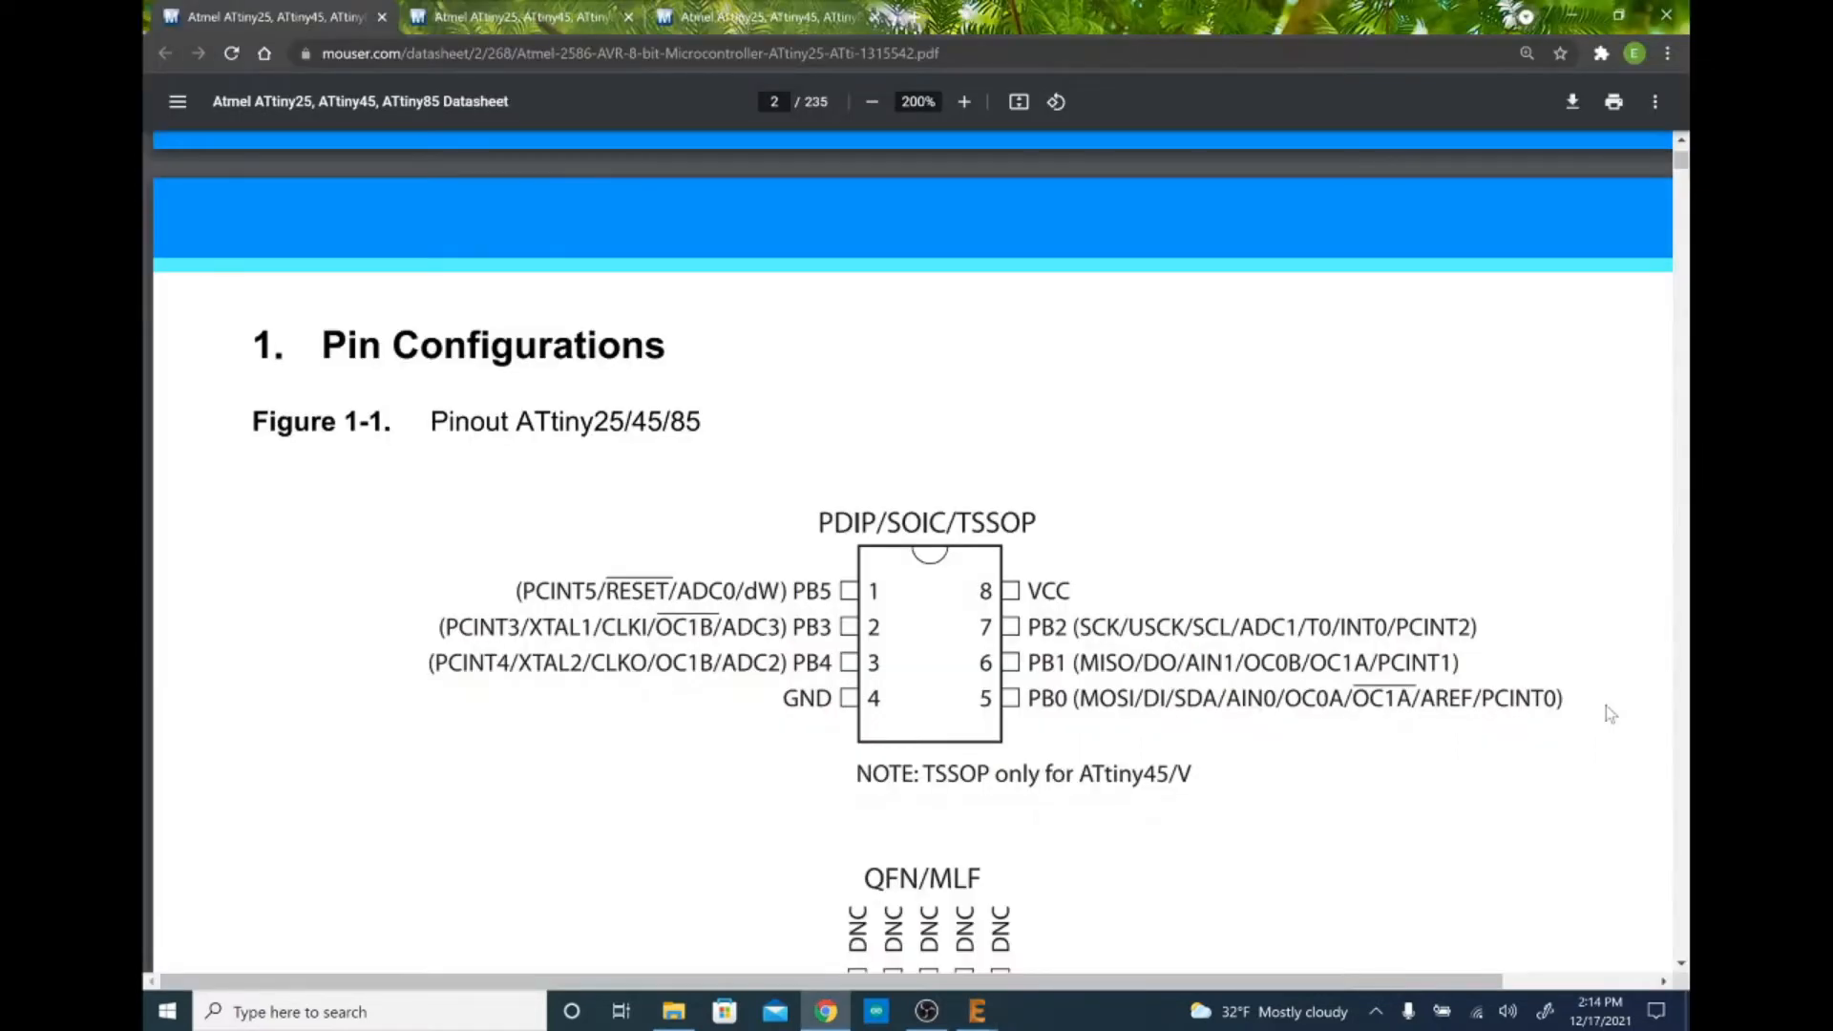
pyautogui.scroll(-1, 912, 554)
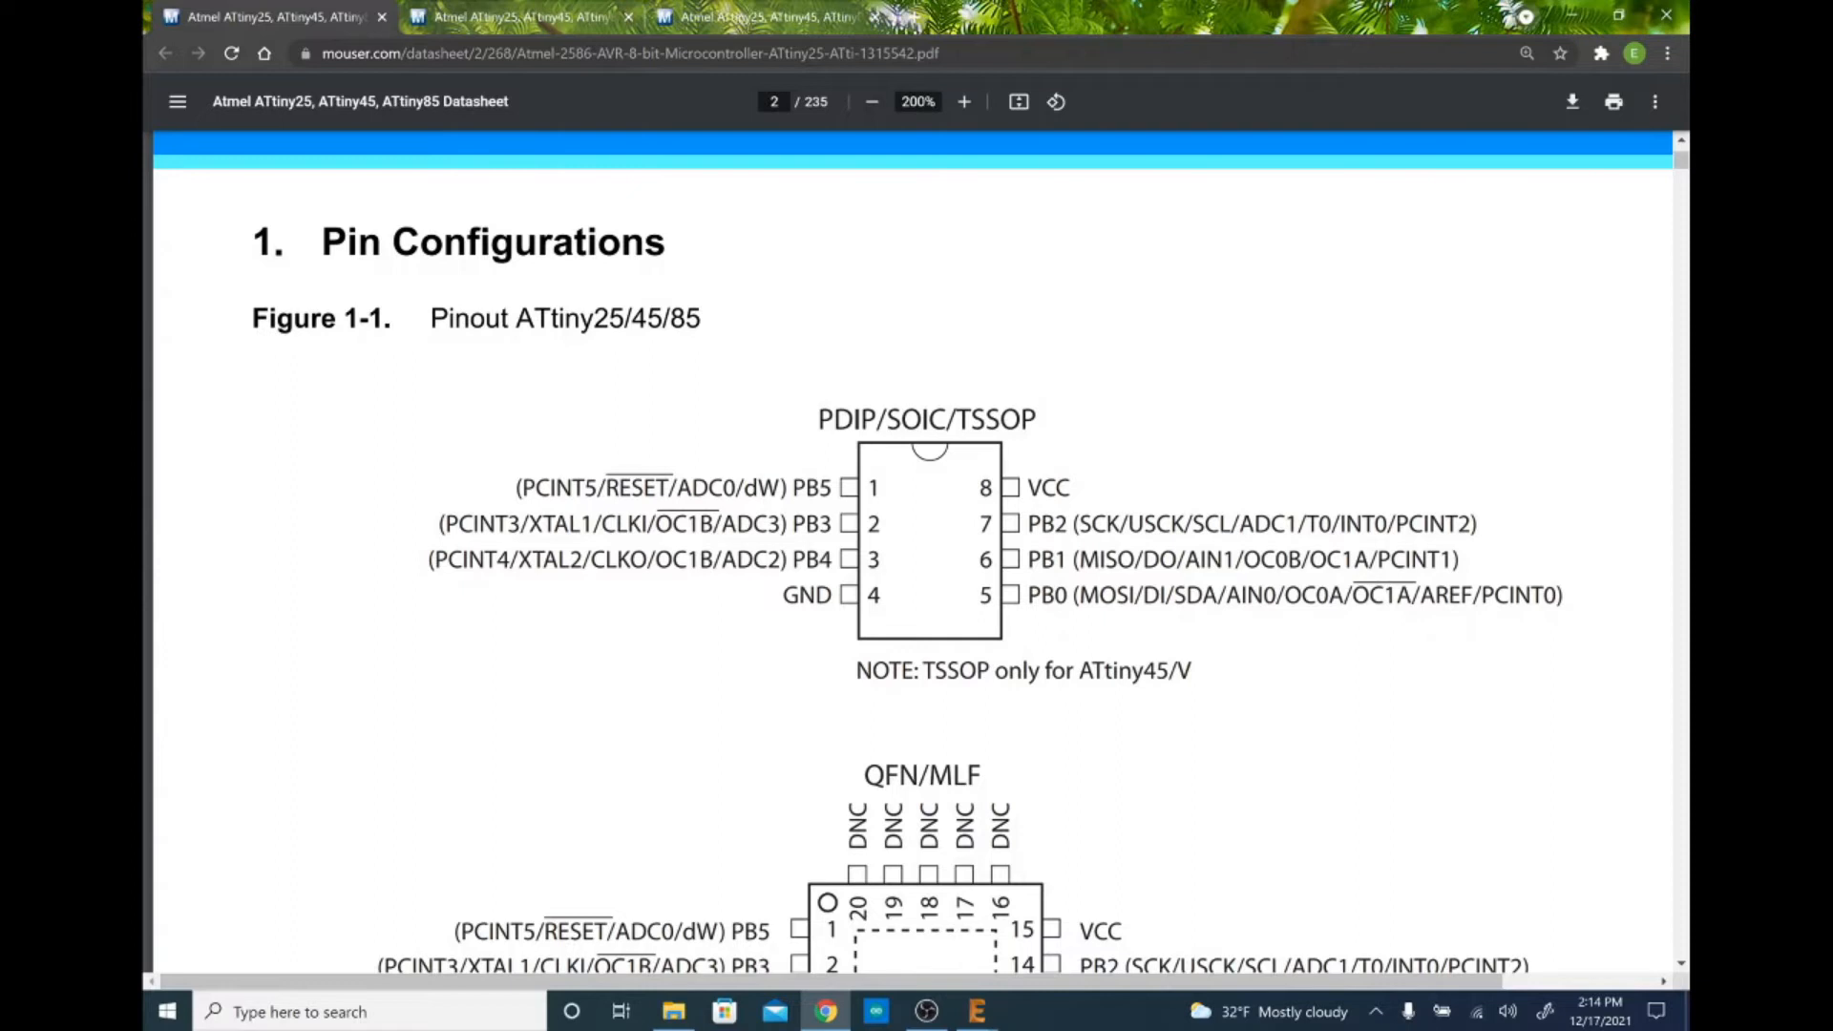
# Check the datasheet's functions for package pins 1 to 4 and switch back to EAGLE
pyautogui.moveTo(597, 488); pyautogui.dragTo(692, 488)
pyautogui.moveTo(447, 523); pyautogui.dragTo(498, 560)
pyautogui.moveTo(783, 595); pyautogui.dragTo(832, 595)
pyautogui.hotkey('alt', 'Tab')
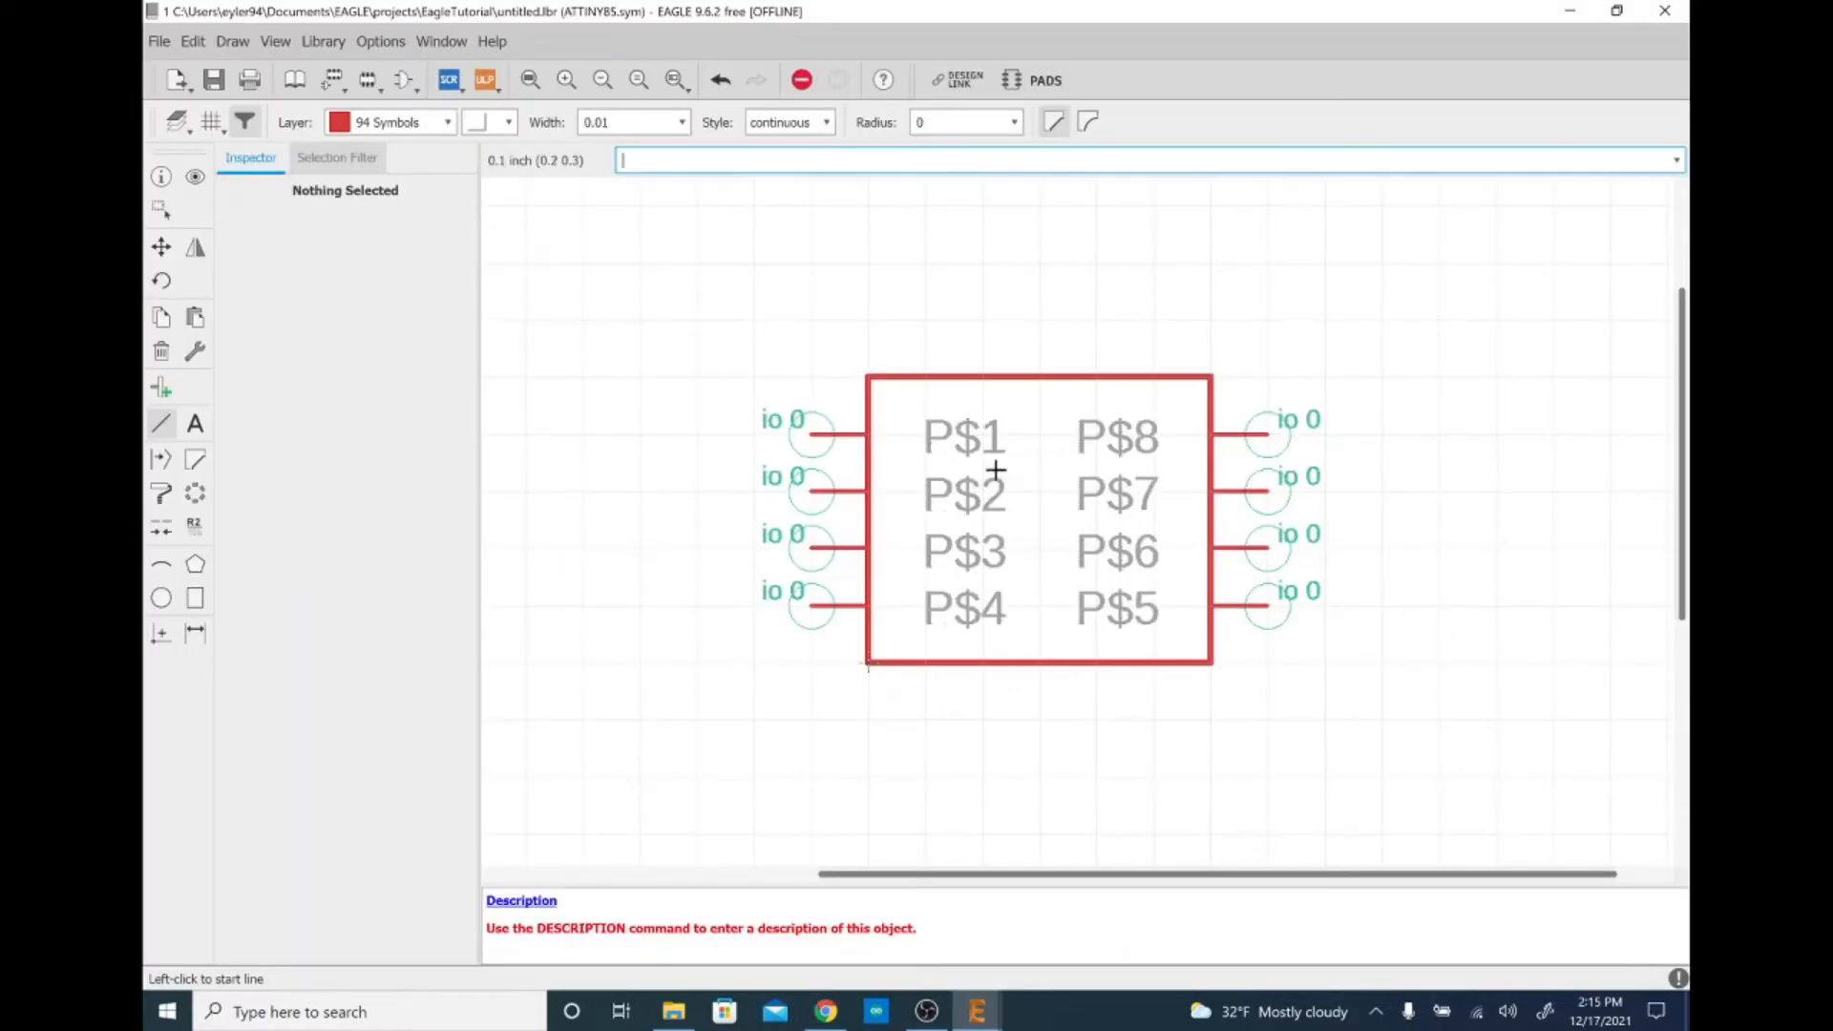
# Open the properties of the uppermost pin in the left column and rename it RST
pyautogui.rightClick(811, 435)
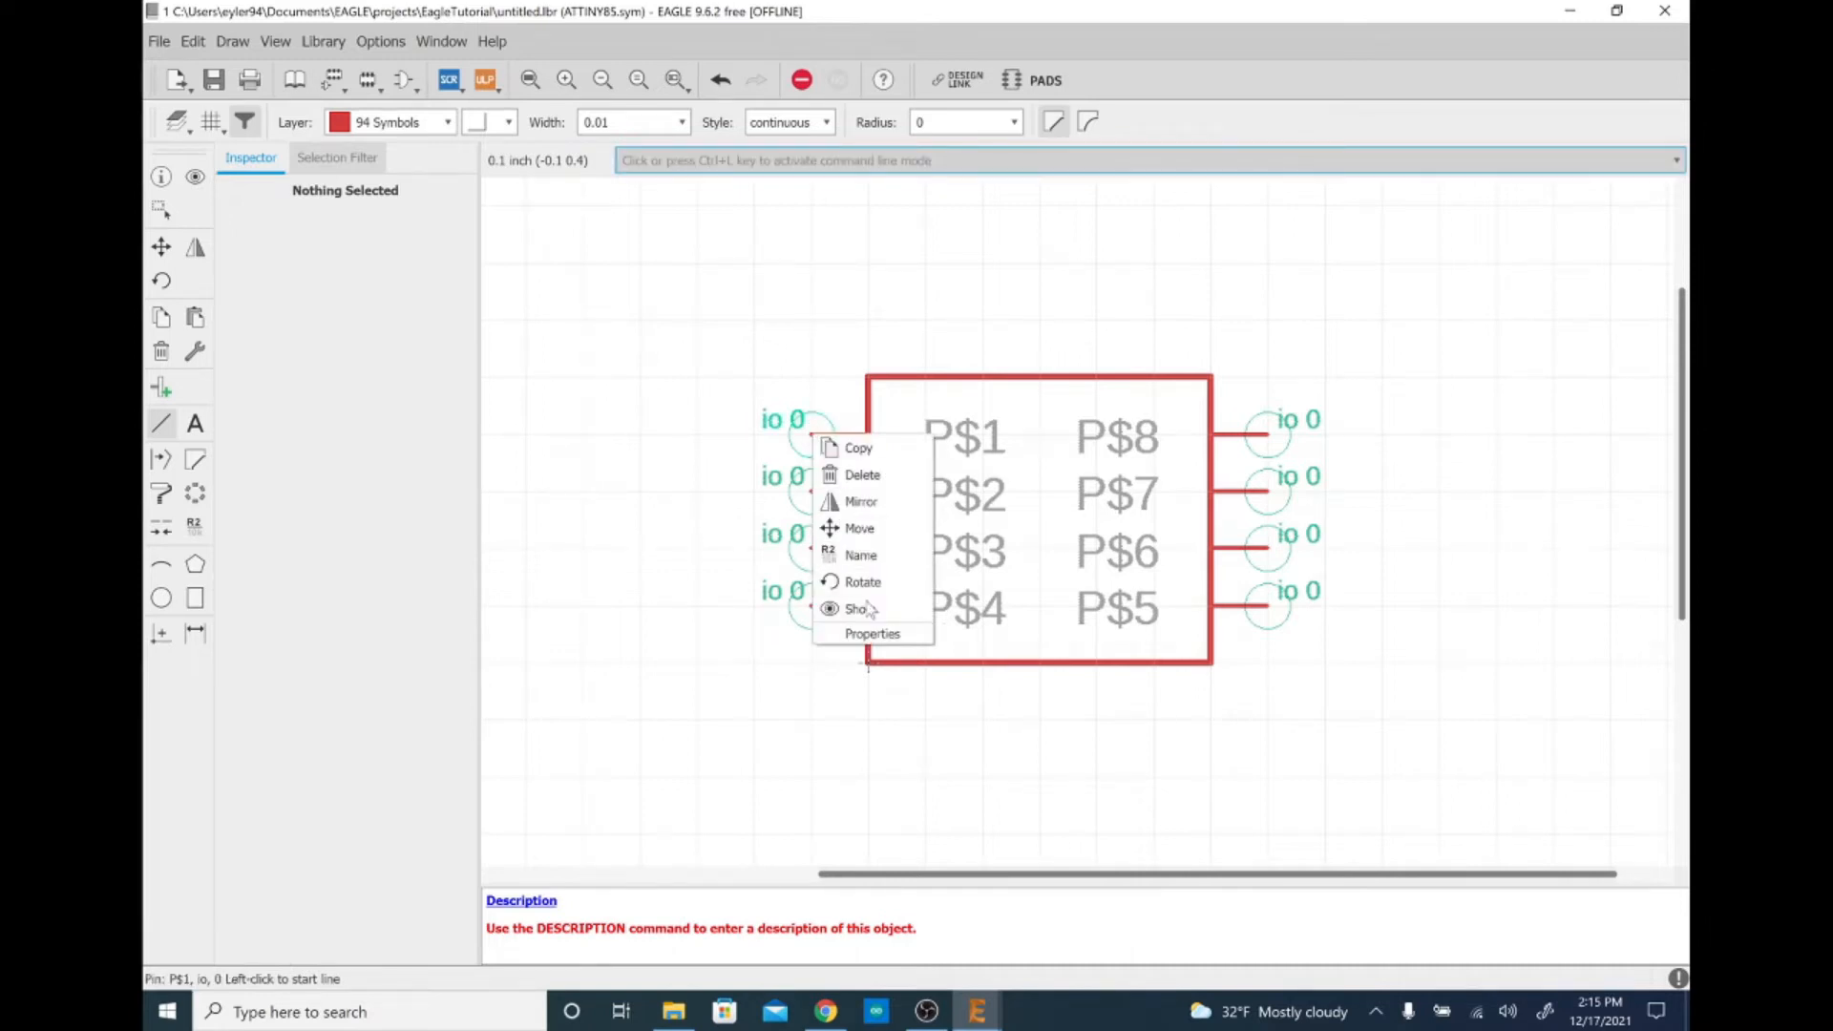
pyautogui.click(872, 635)
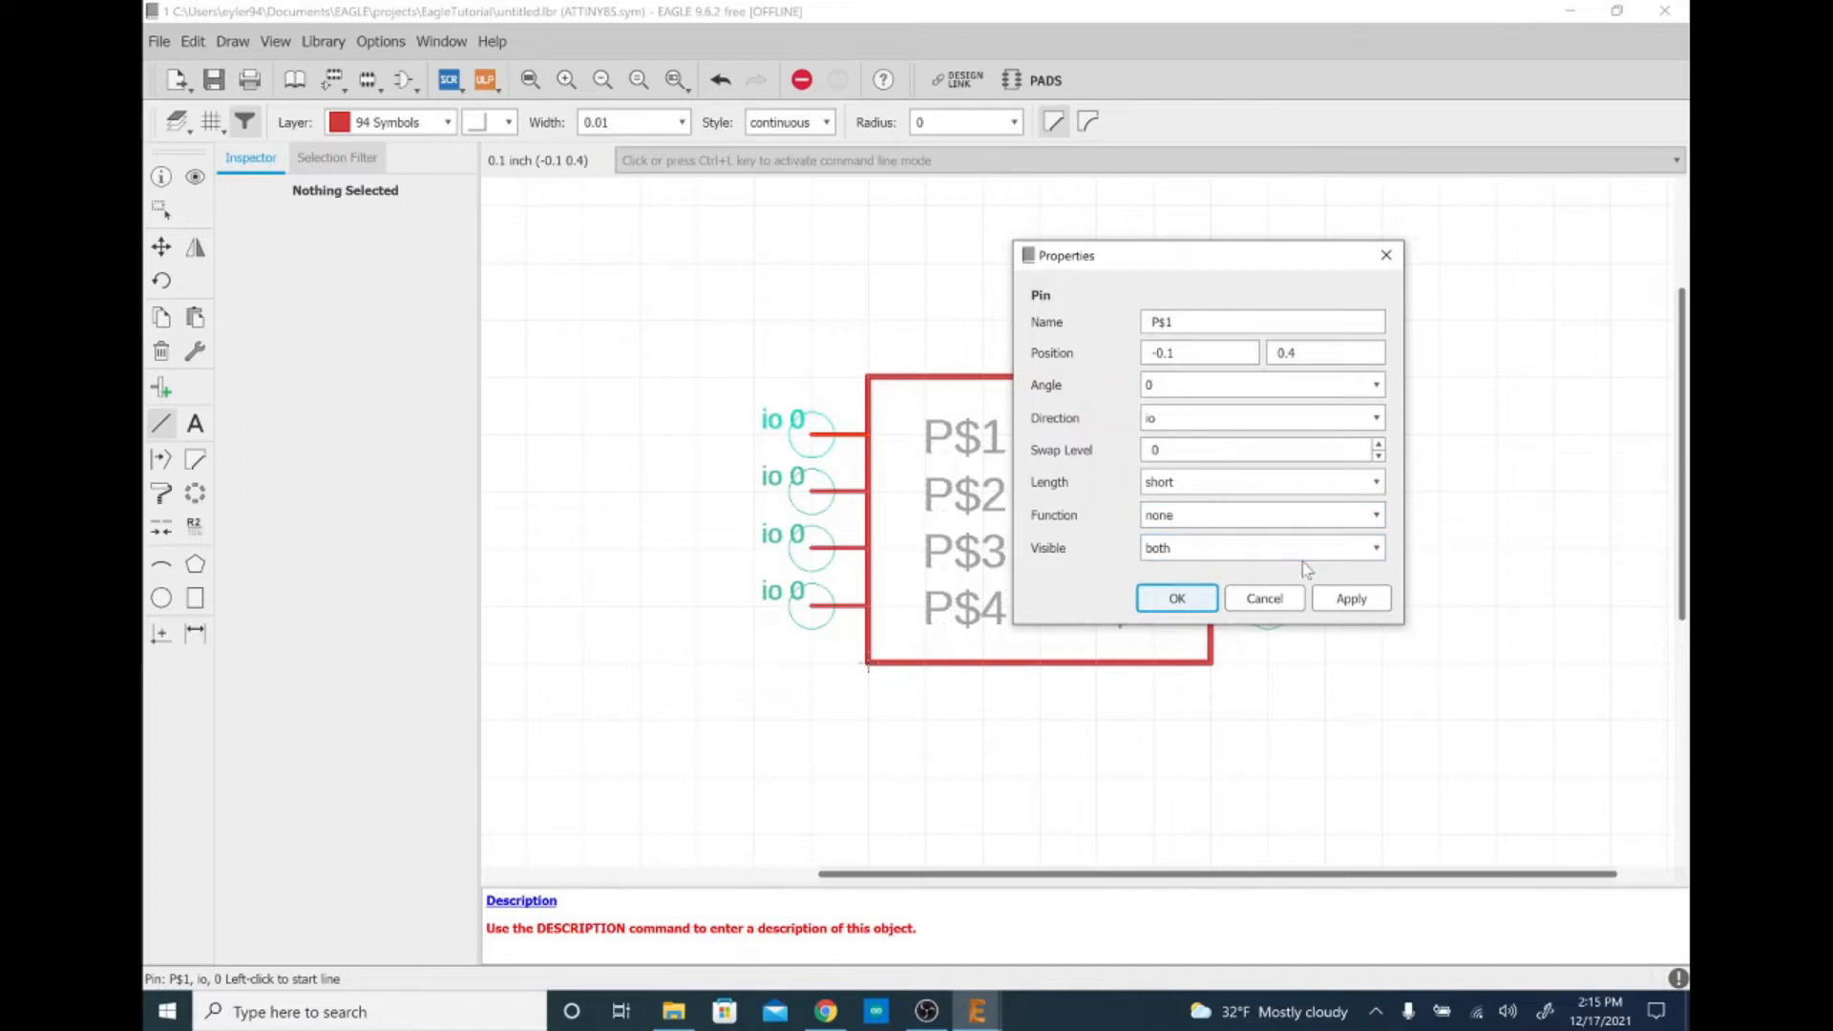
pyautogui.tripleClick(1163, 322)
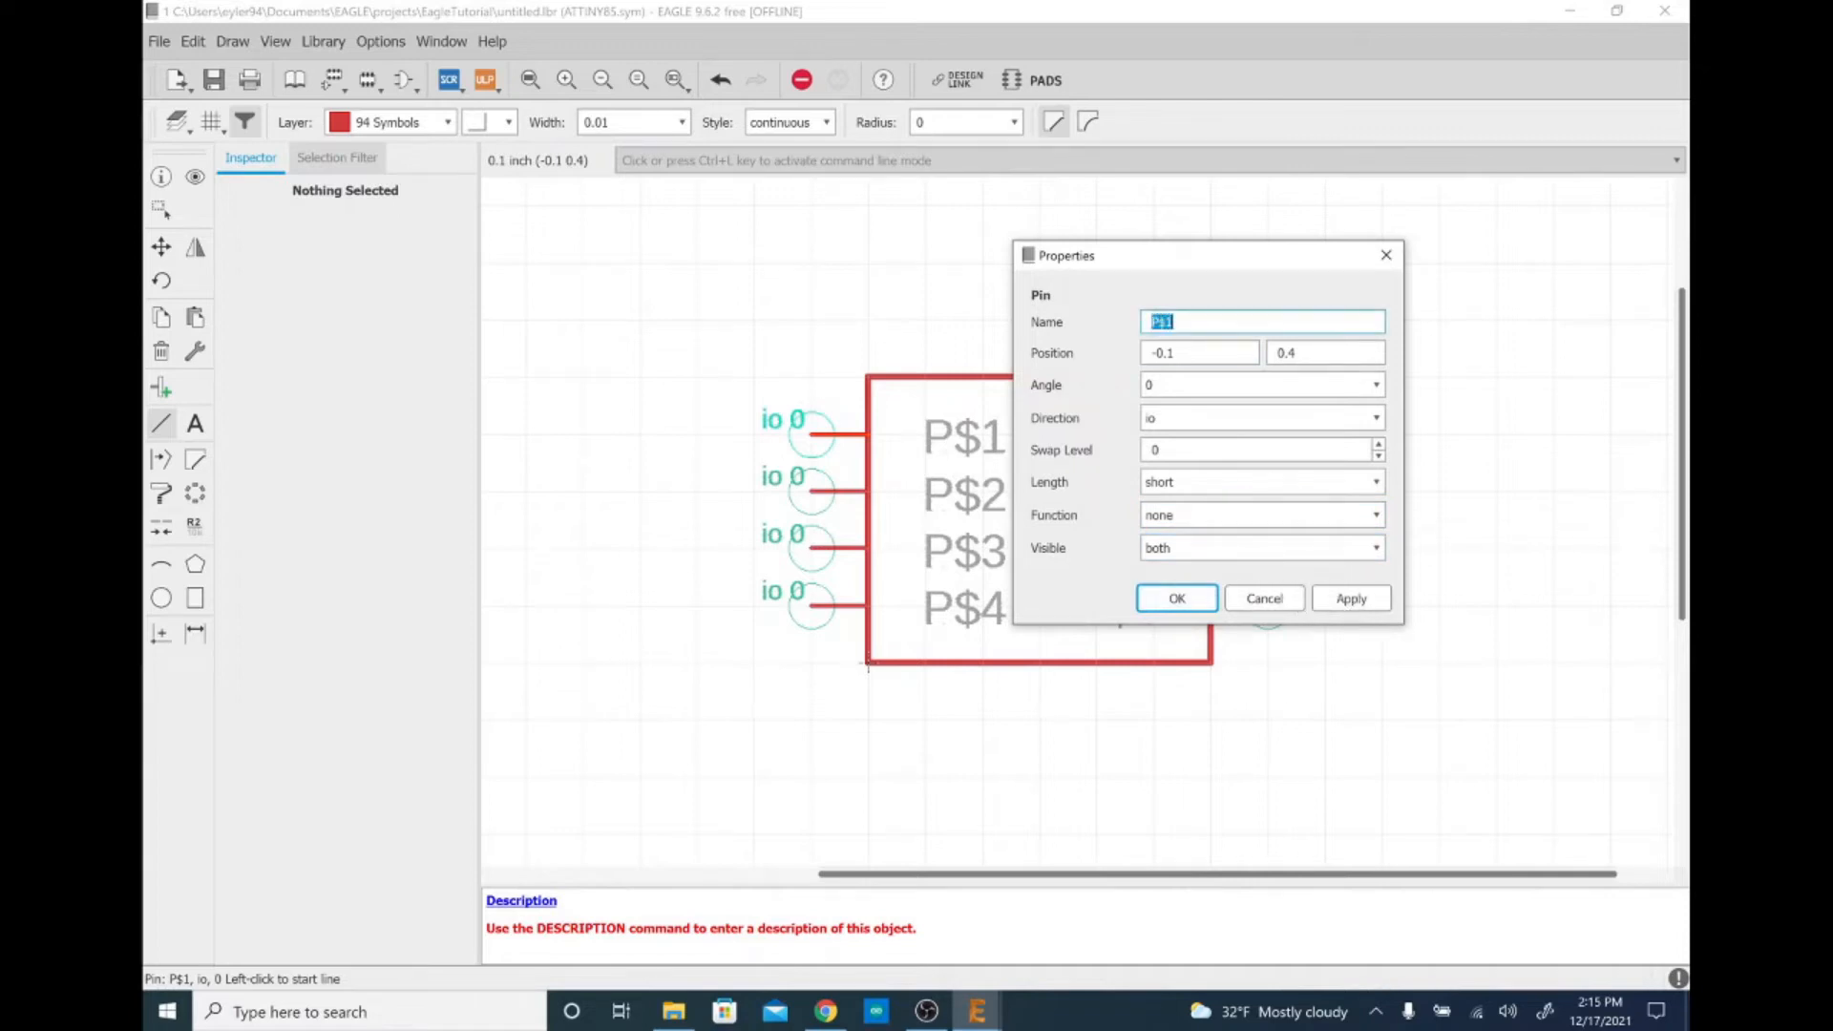
pyautogui.write('RESET')
pyautogui.press('BackSpace')
pyautogui.press('BackSpace')
pyautogui.press('BackSpace')
pyautogui.press('BackSpace')
pyautogui.write('ST')
# Keep the RST pin's direction as io, set its visibility to pin and apply the properties
pyautogui.click(1376, 419)
pyautogui.click(1376, 418)
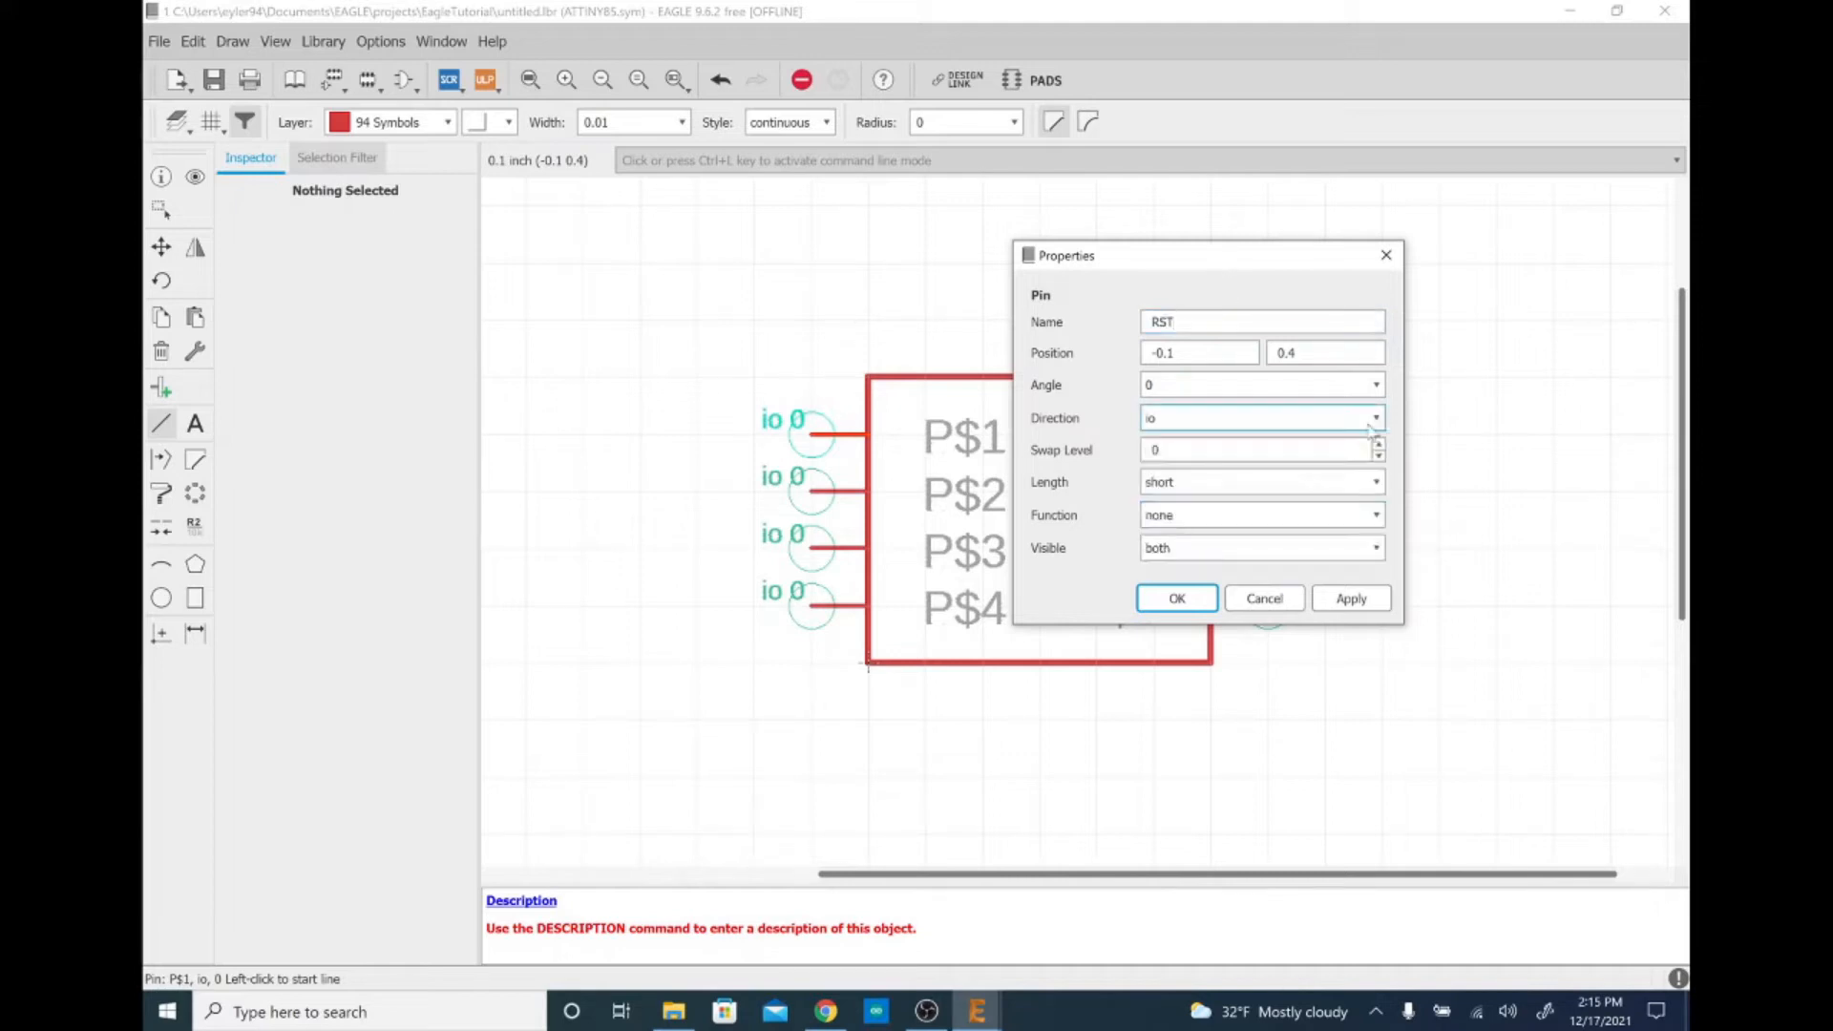
pyautogui.click(1376, 549)
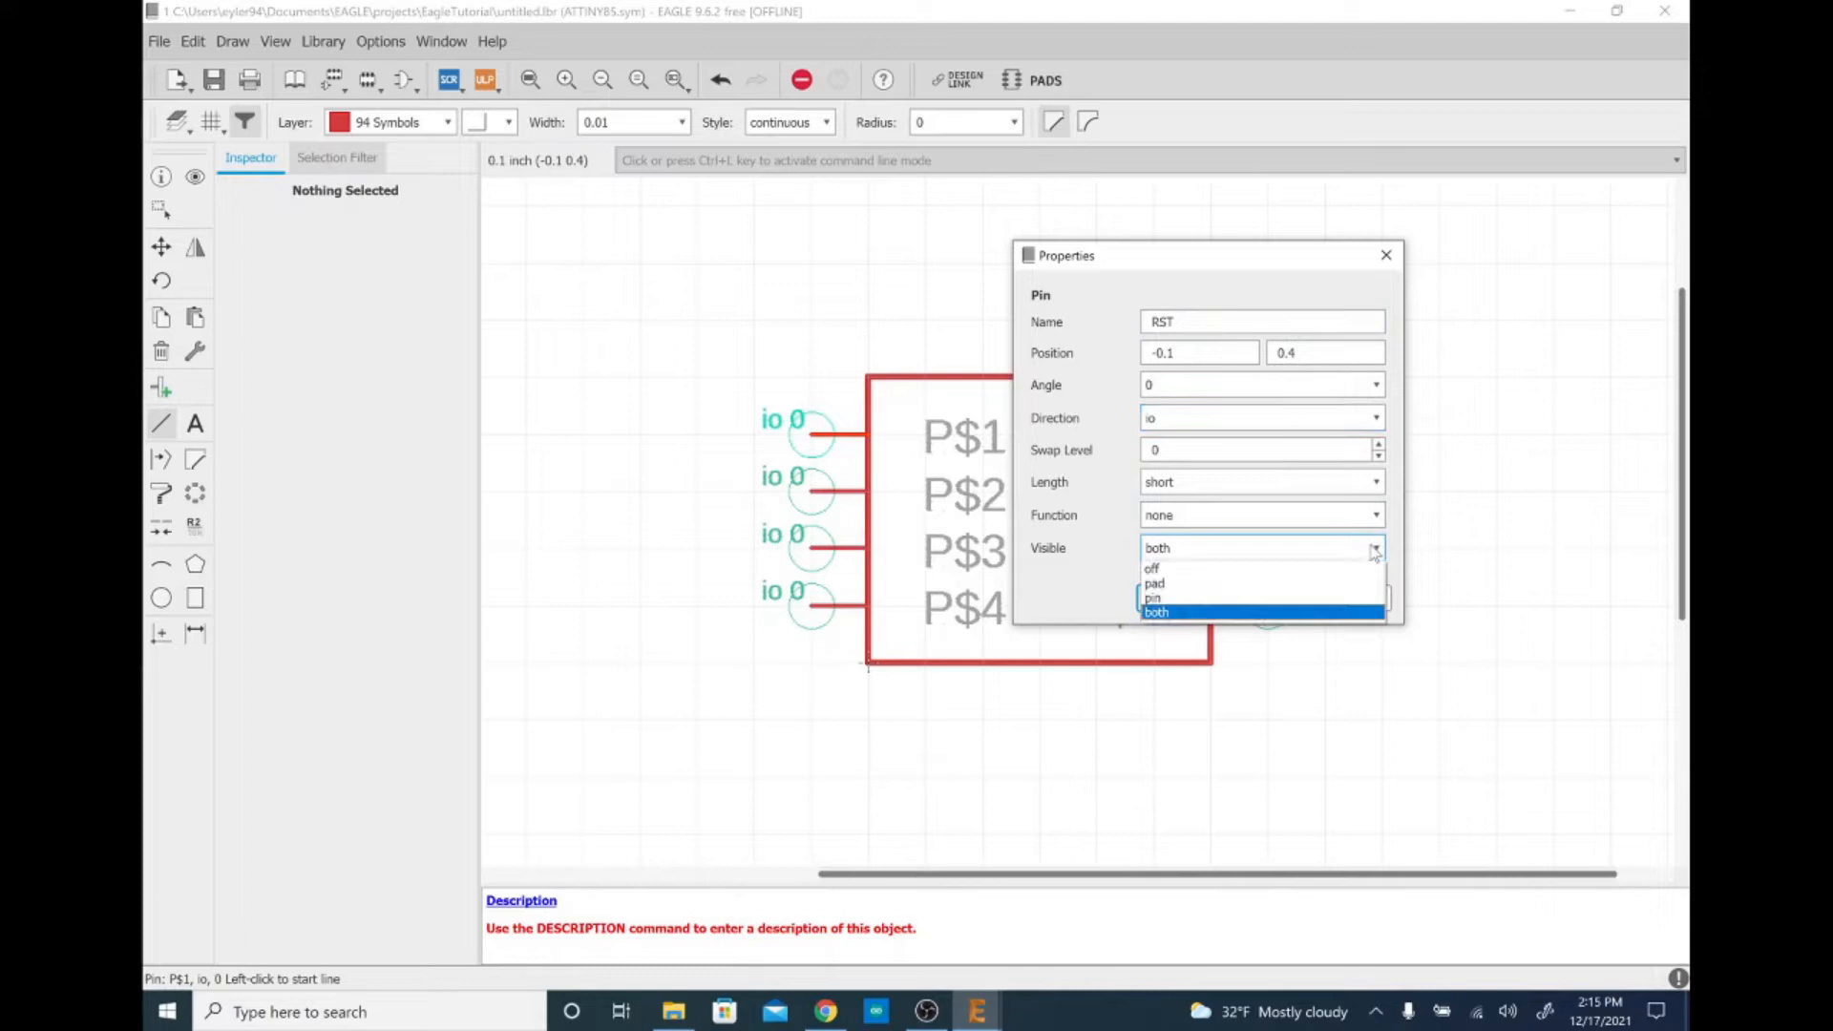
pyautogui.click(1268, 600)
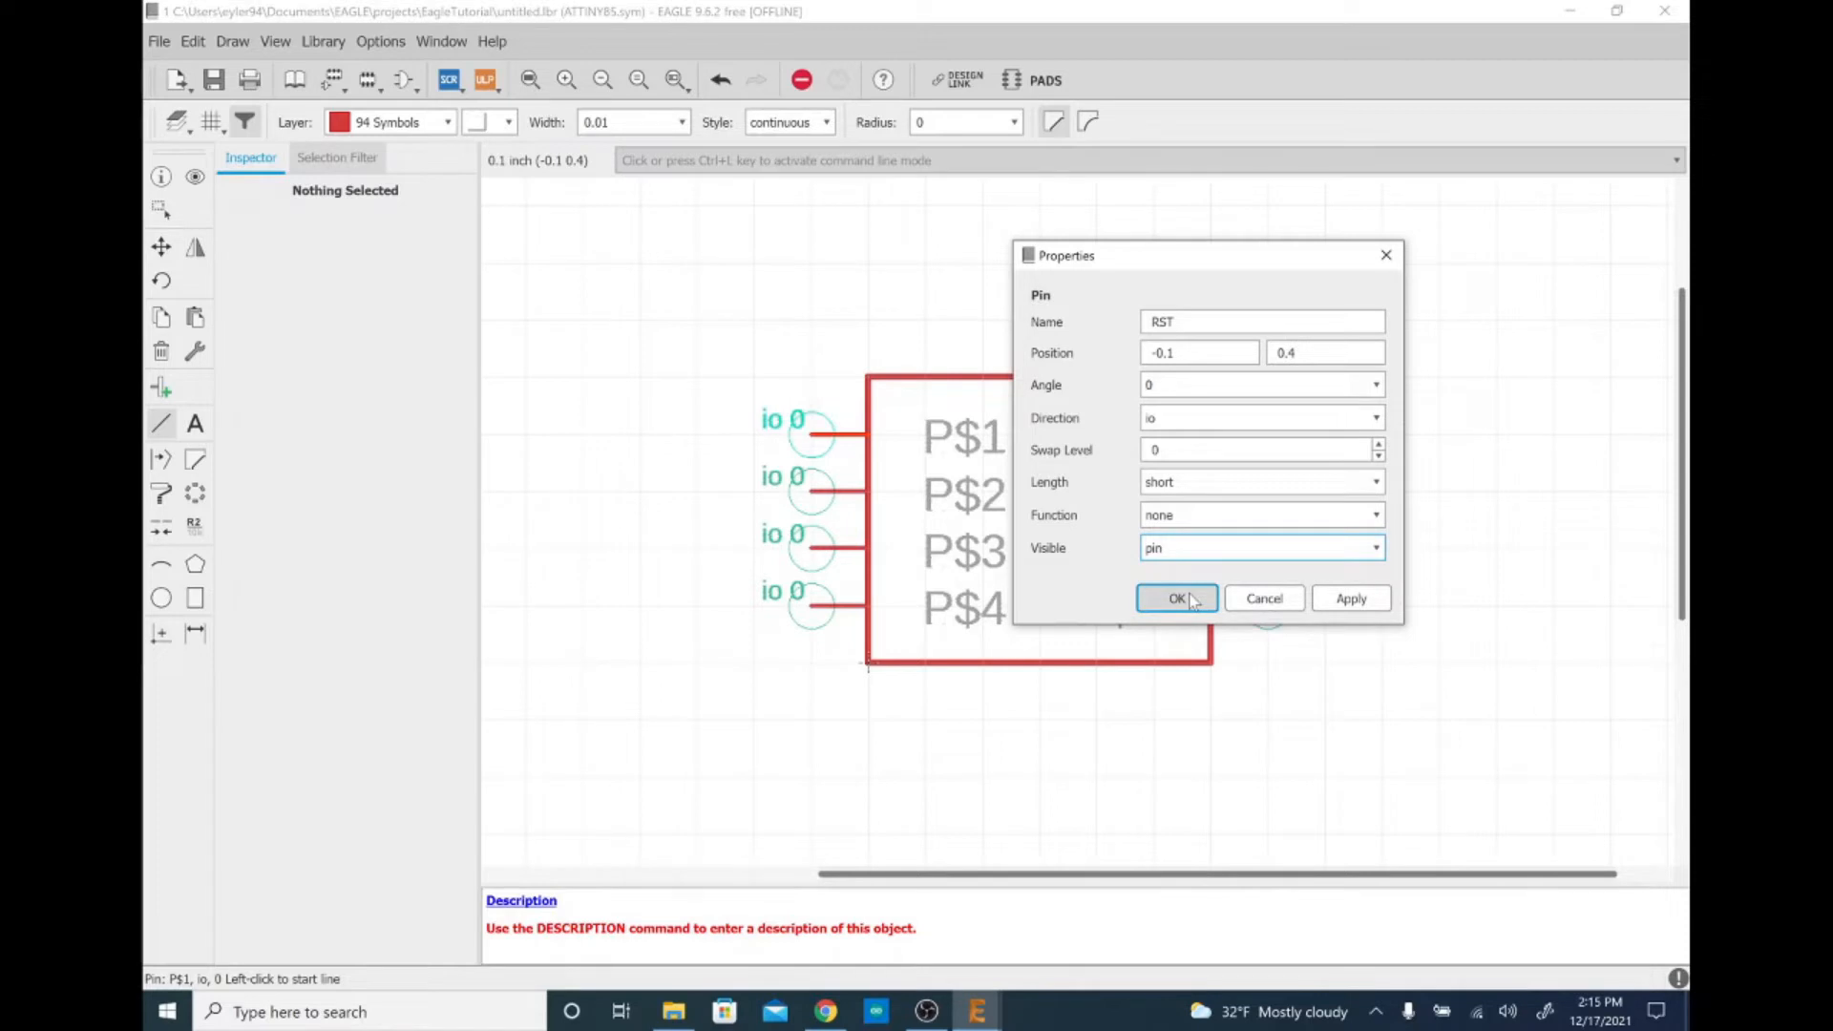
pyautogui.click(1190, 599)
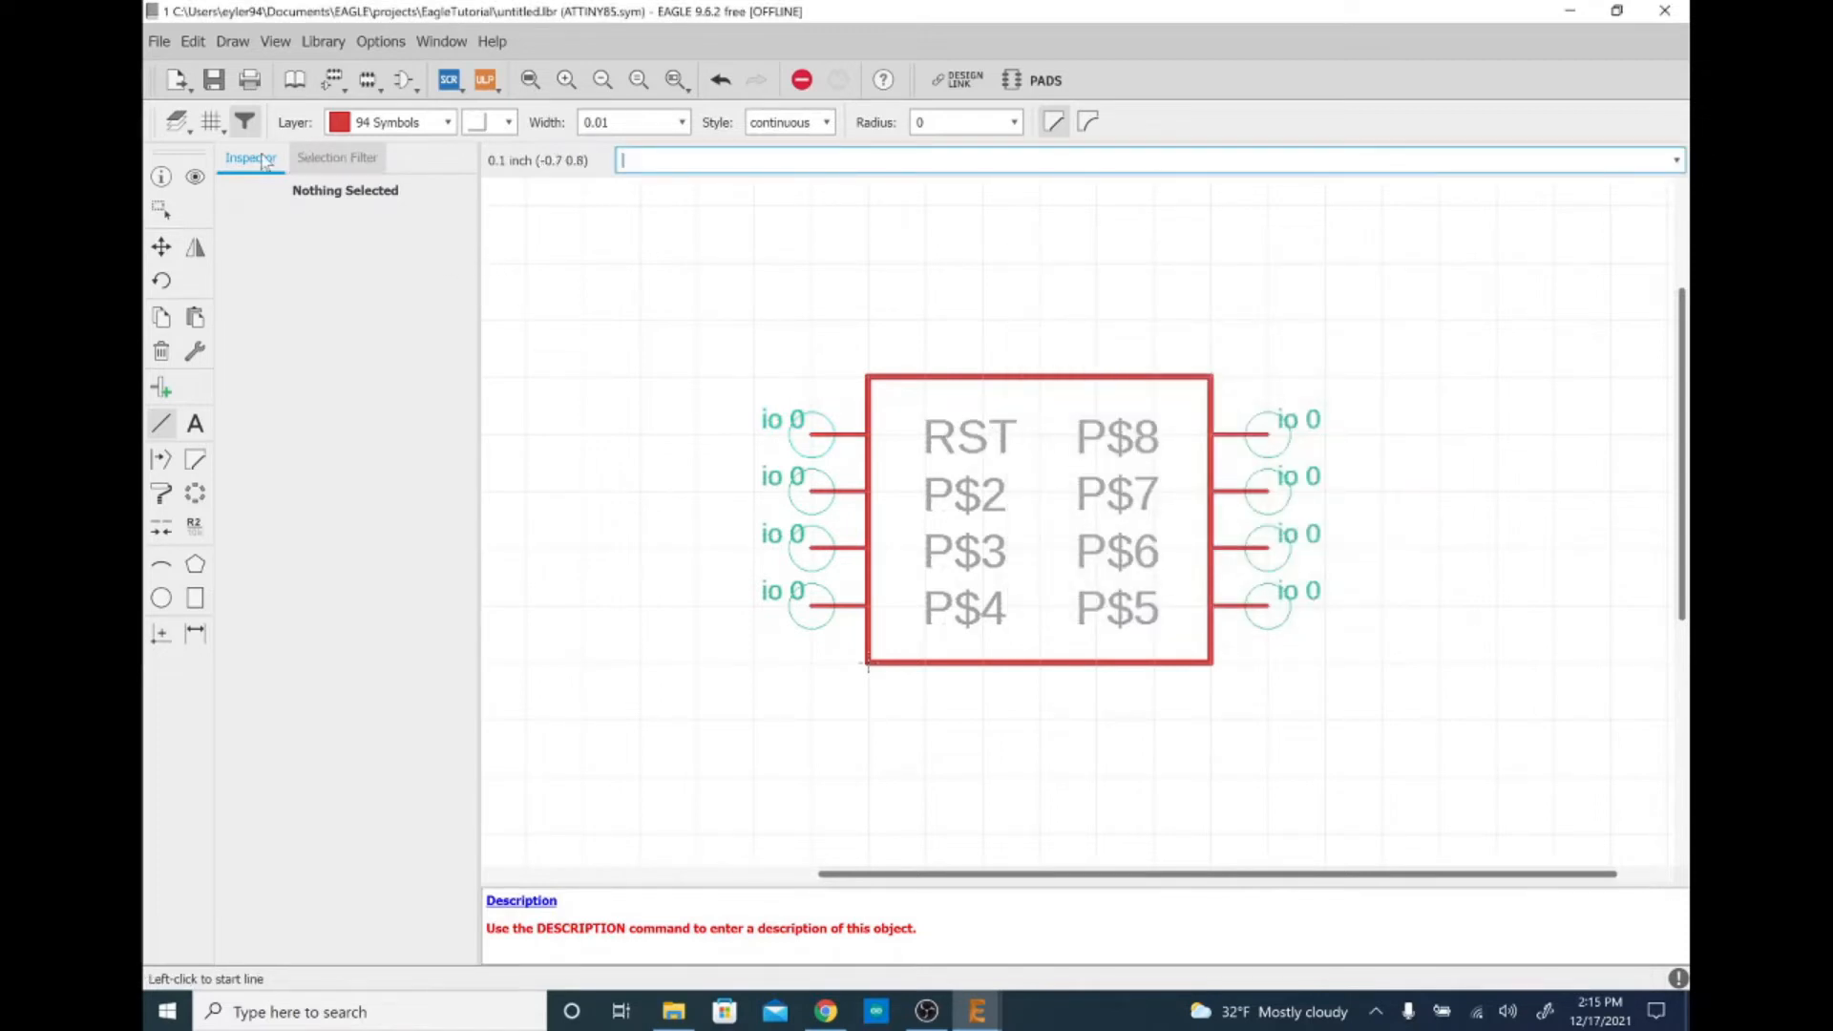
# Leave the Line tool and rename the second pin of the left column IO3
pyautogui.click(813, 490)
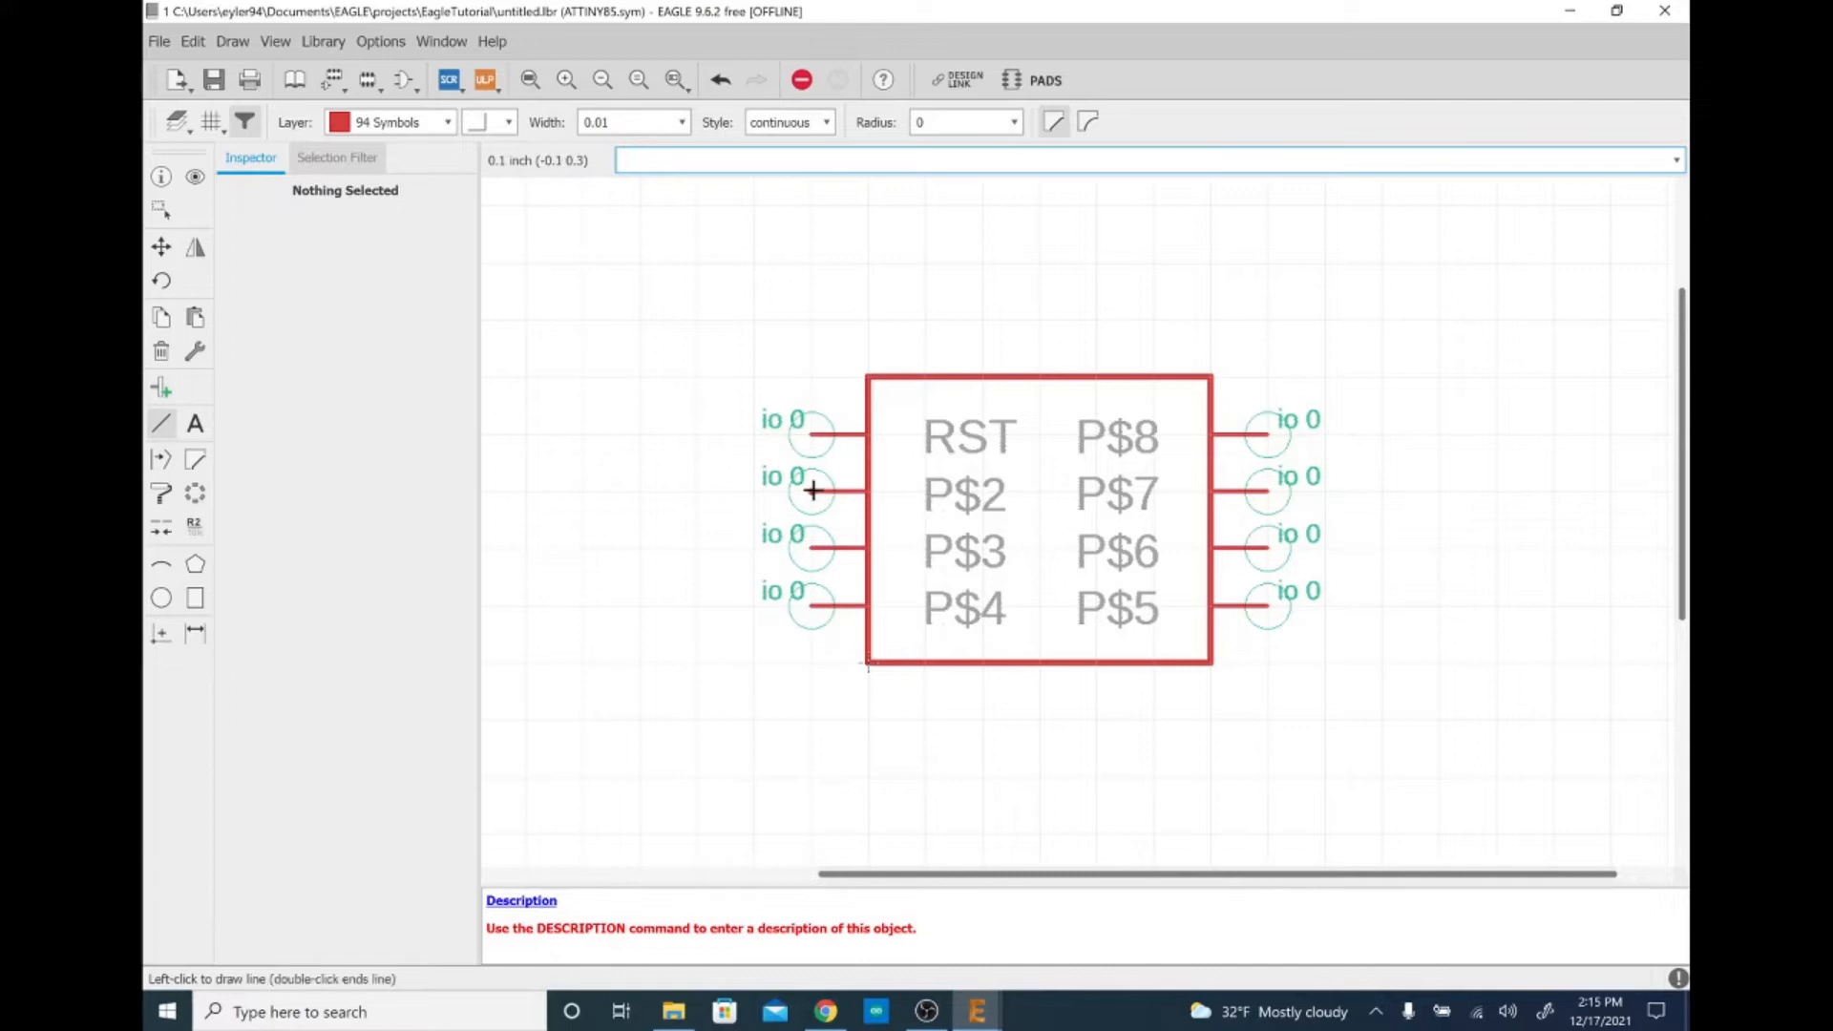
pyautogui.press('Escape')
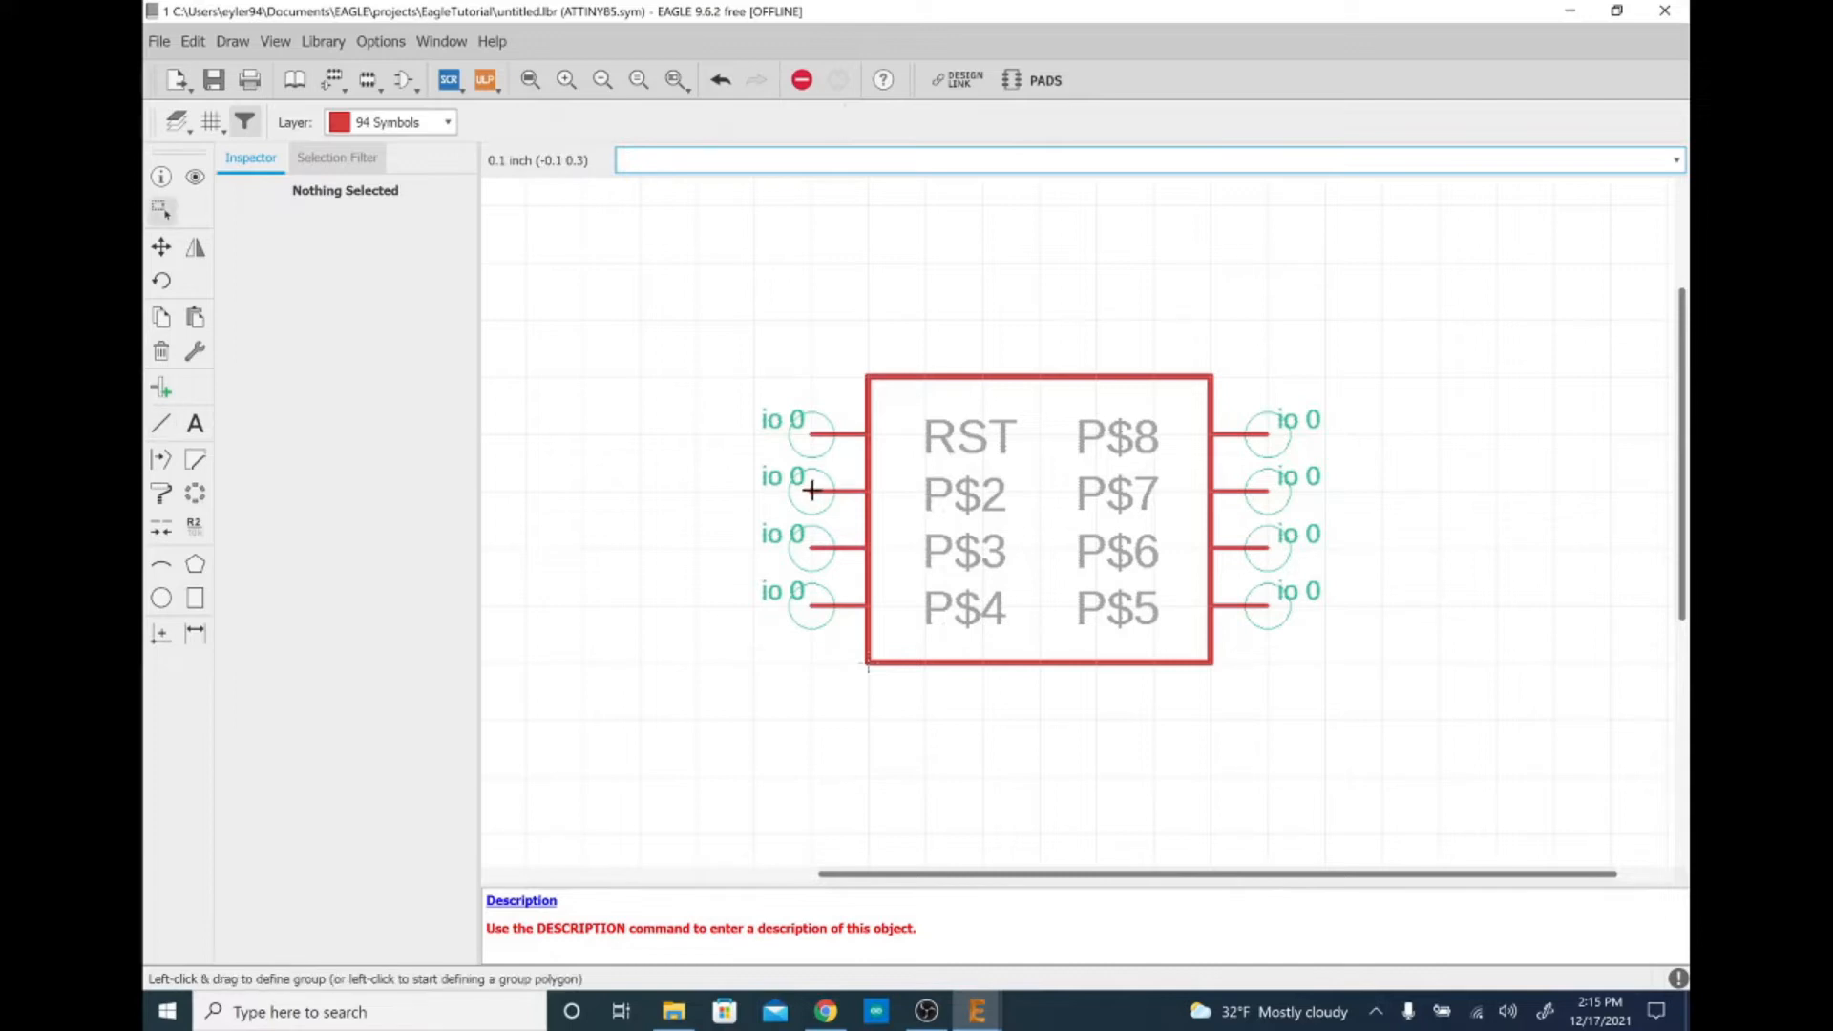
pyautogui.click(812, 490)
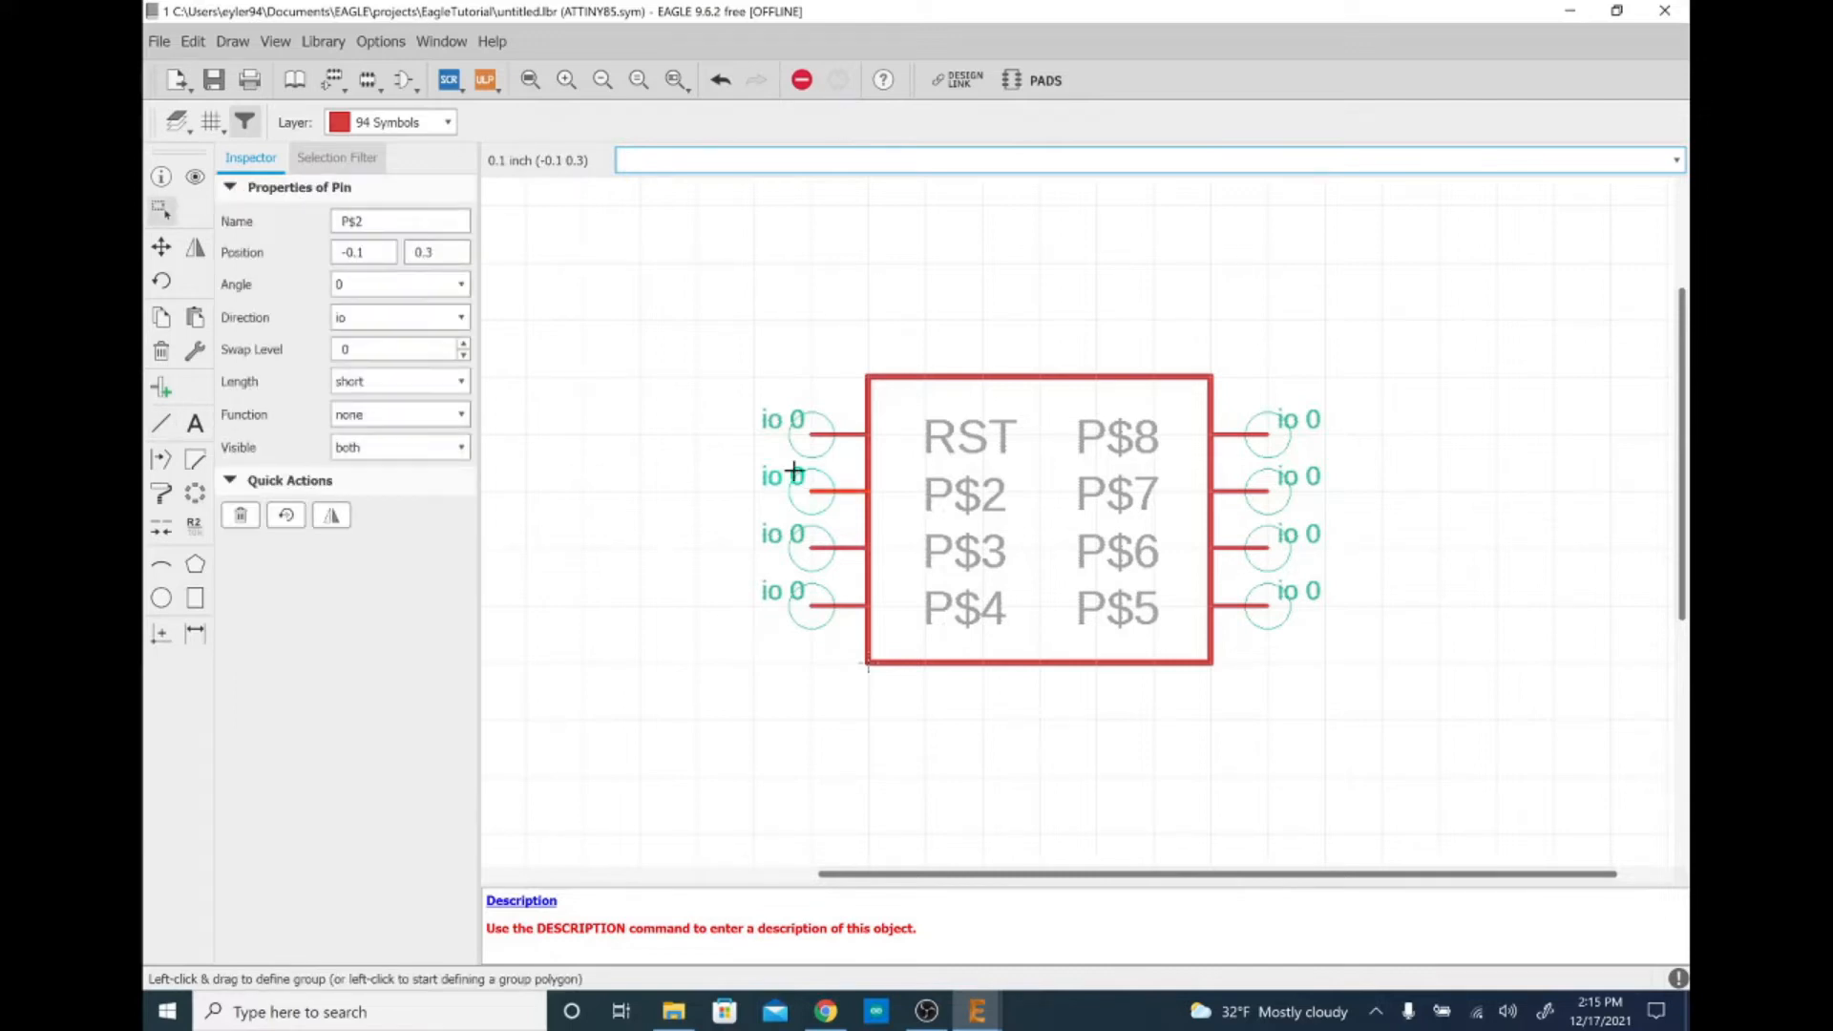
pyautogui.click(351, 221)
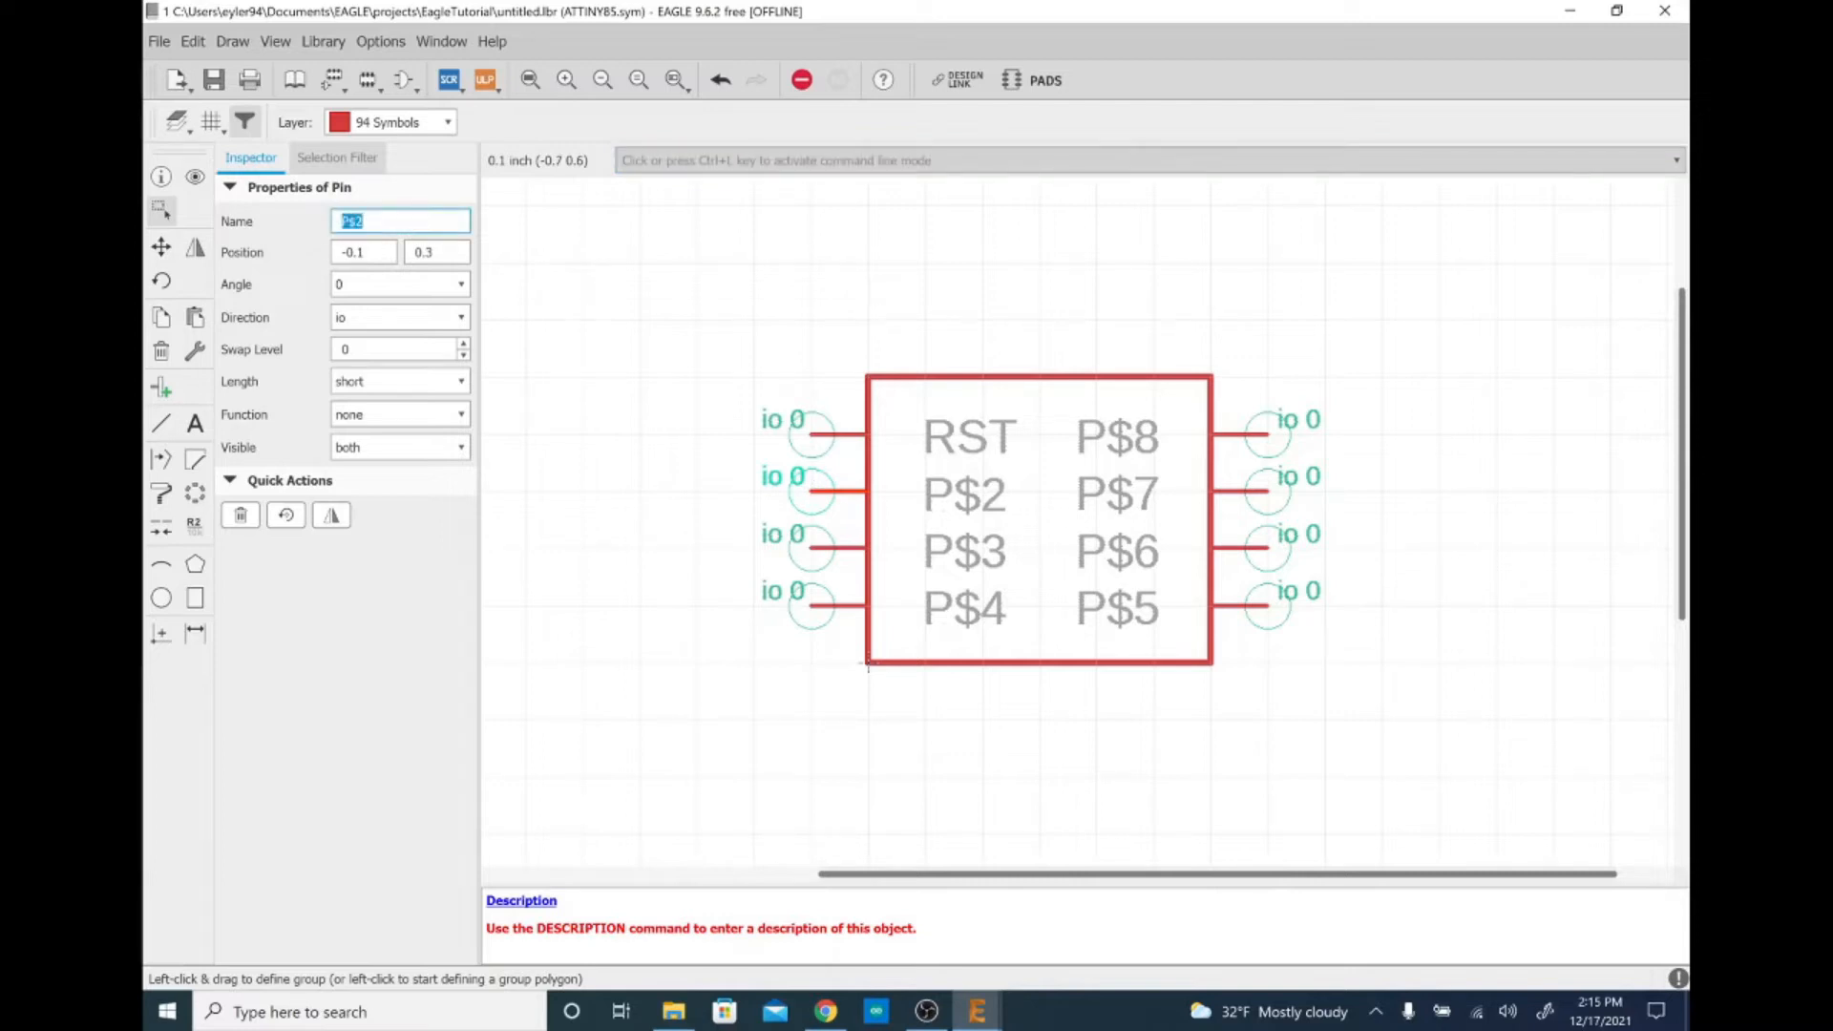
pyautogui.write('1')
pyautogui.write('O3')
pyautogui.press('Return')
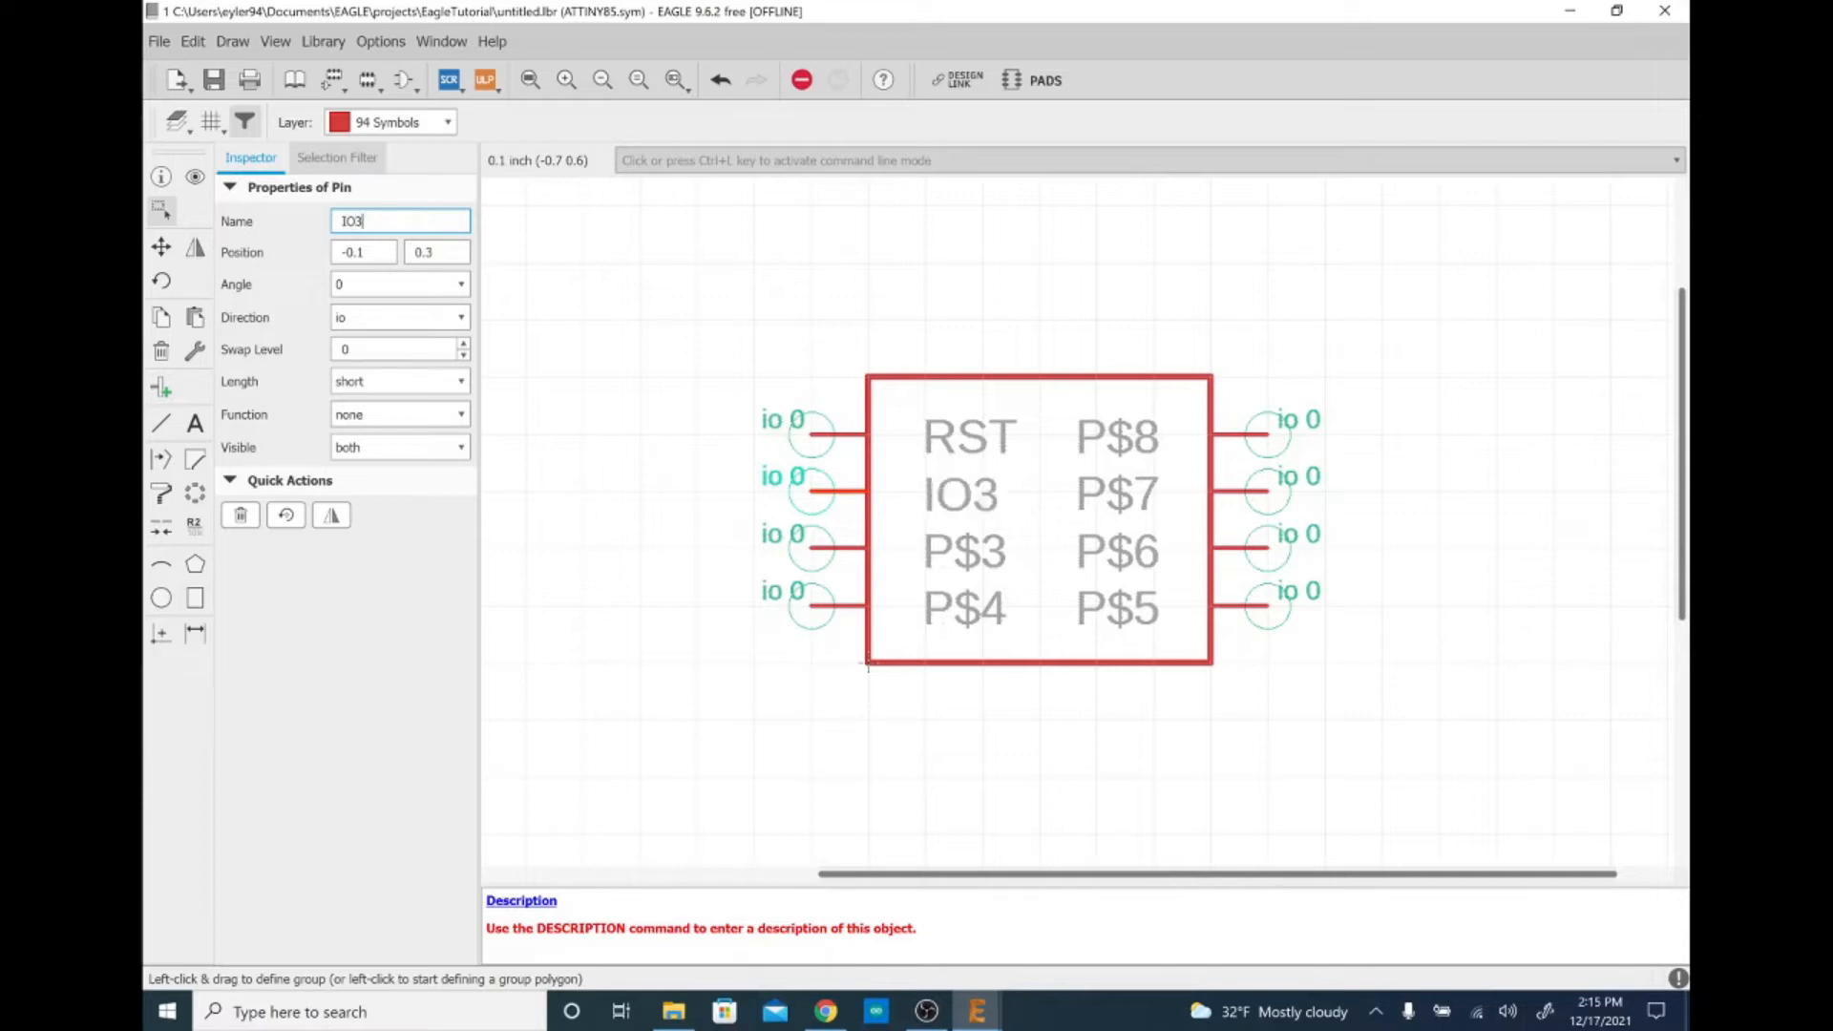
# Rename the third pin of the left column IO4 and set its visibility to pin
pyautogui.click(802, 547)
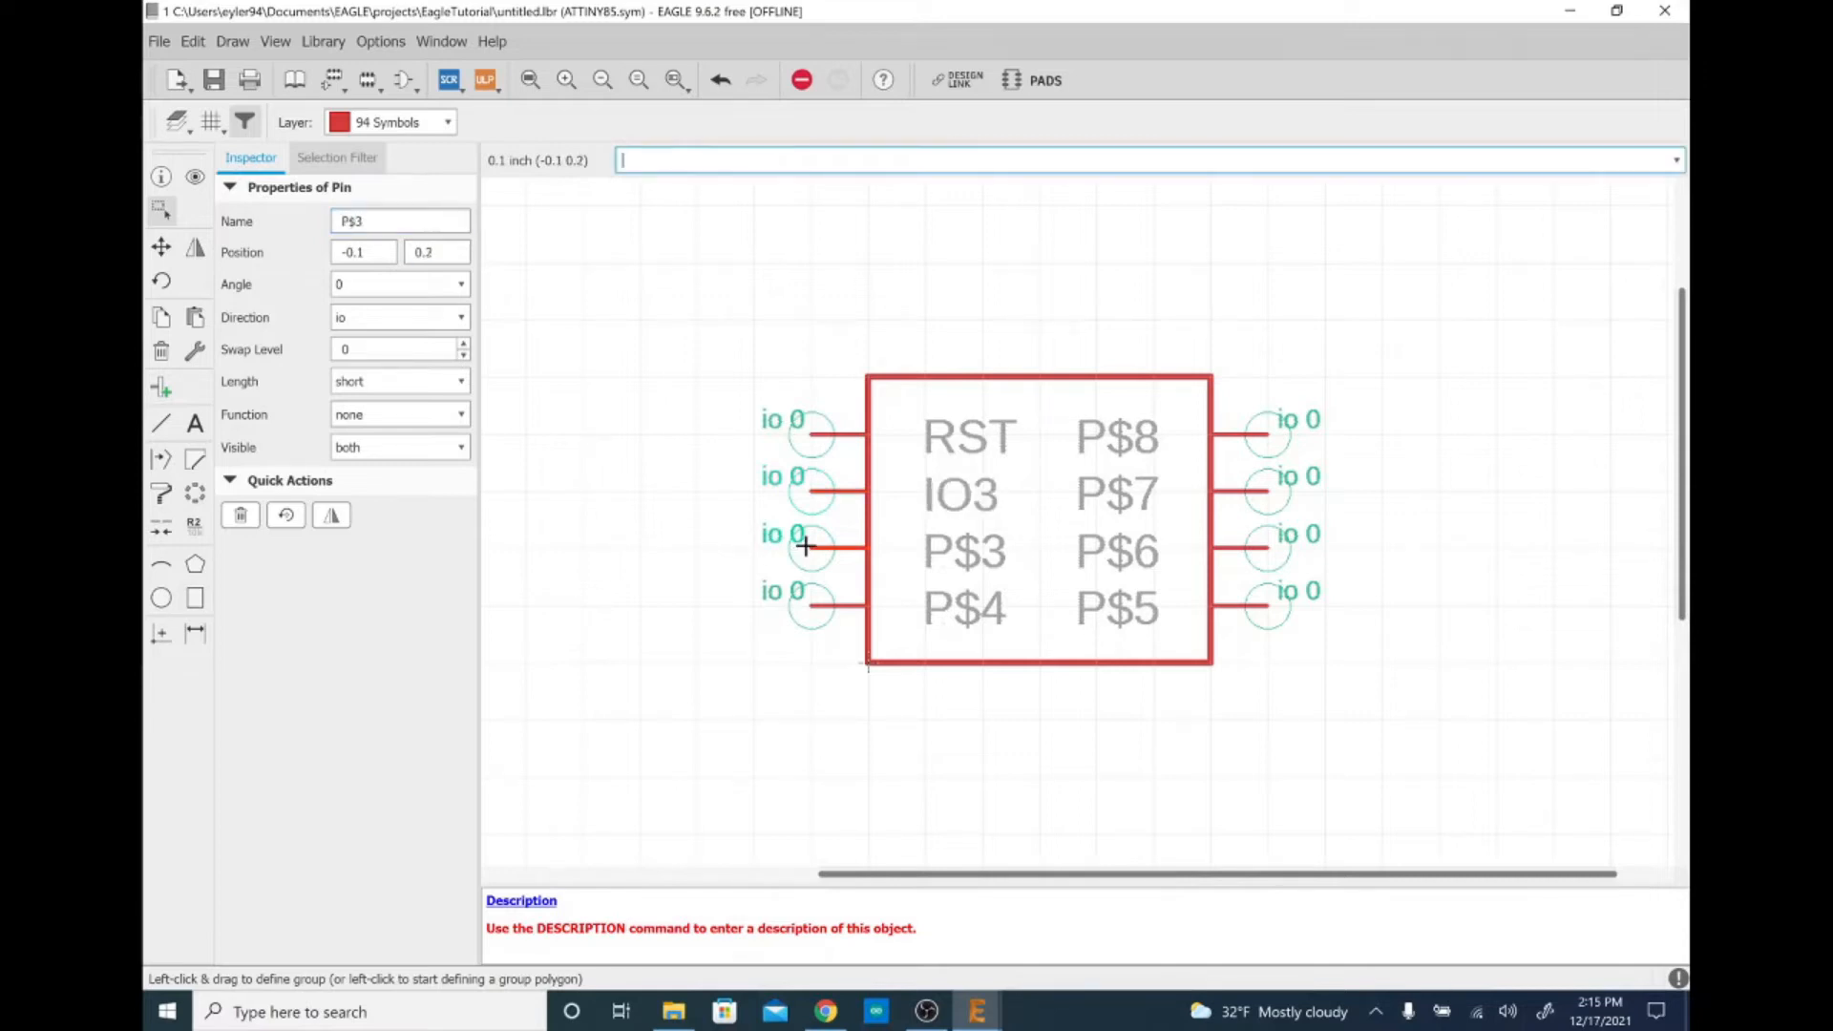
pyautogui.doubleClick(359, 220)
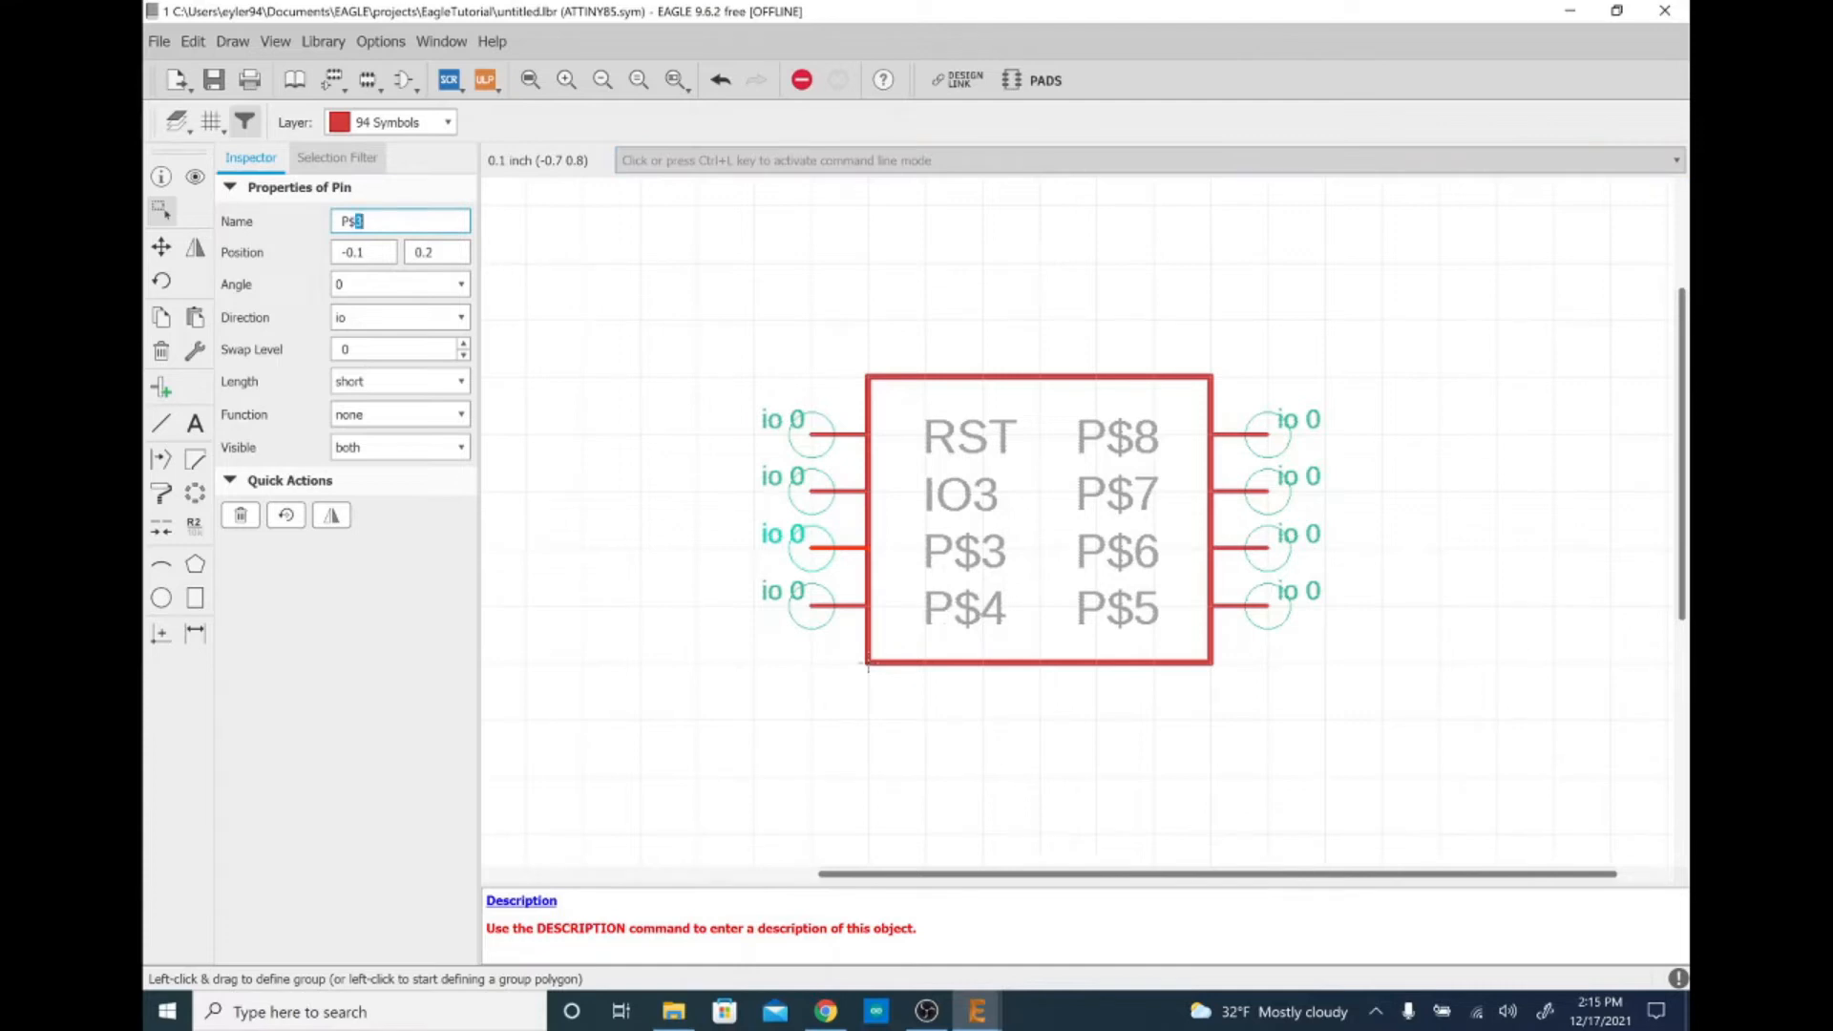
pyautogui.write('IO4')
pyautogui.press('Return')
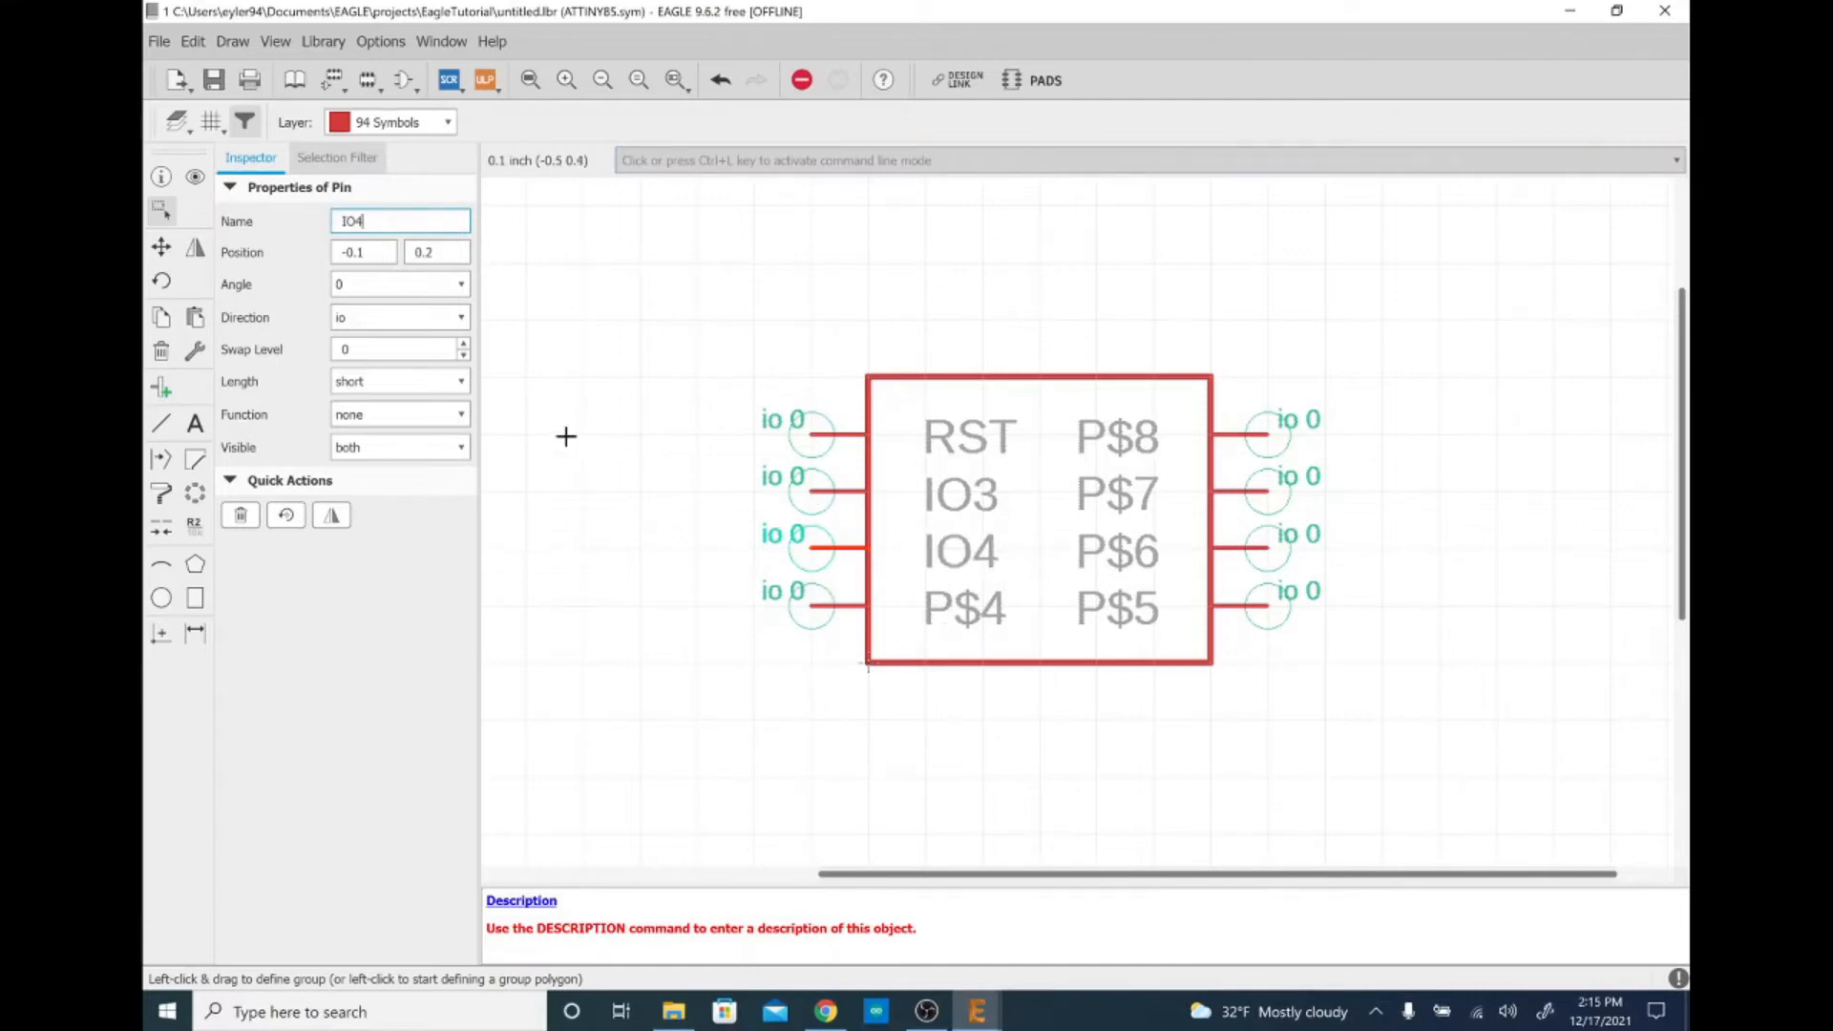
pyautogui.click(436, 448)
pyautogui.click(432, 501)
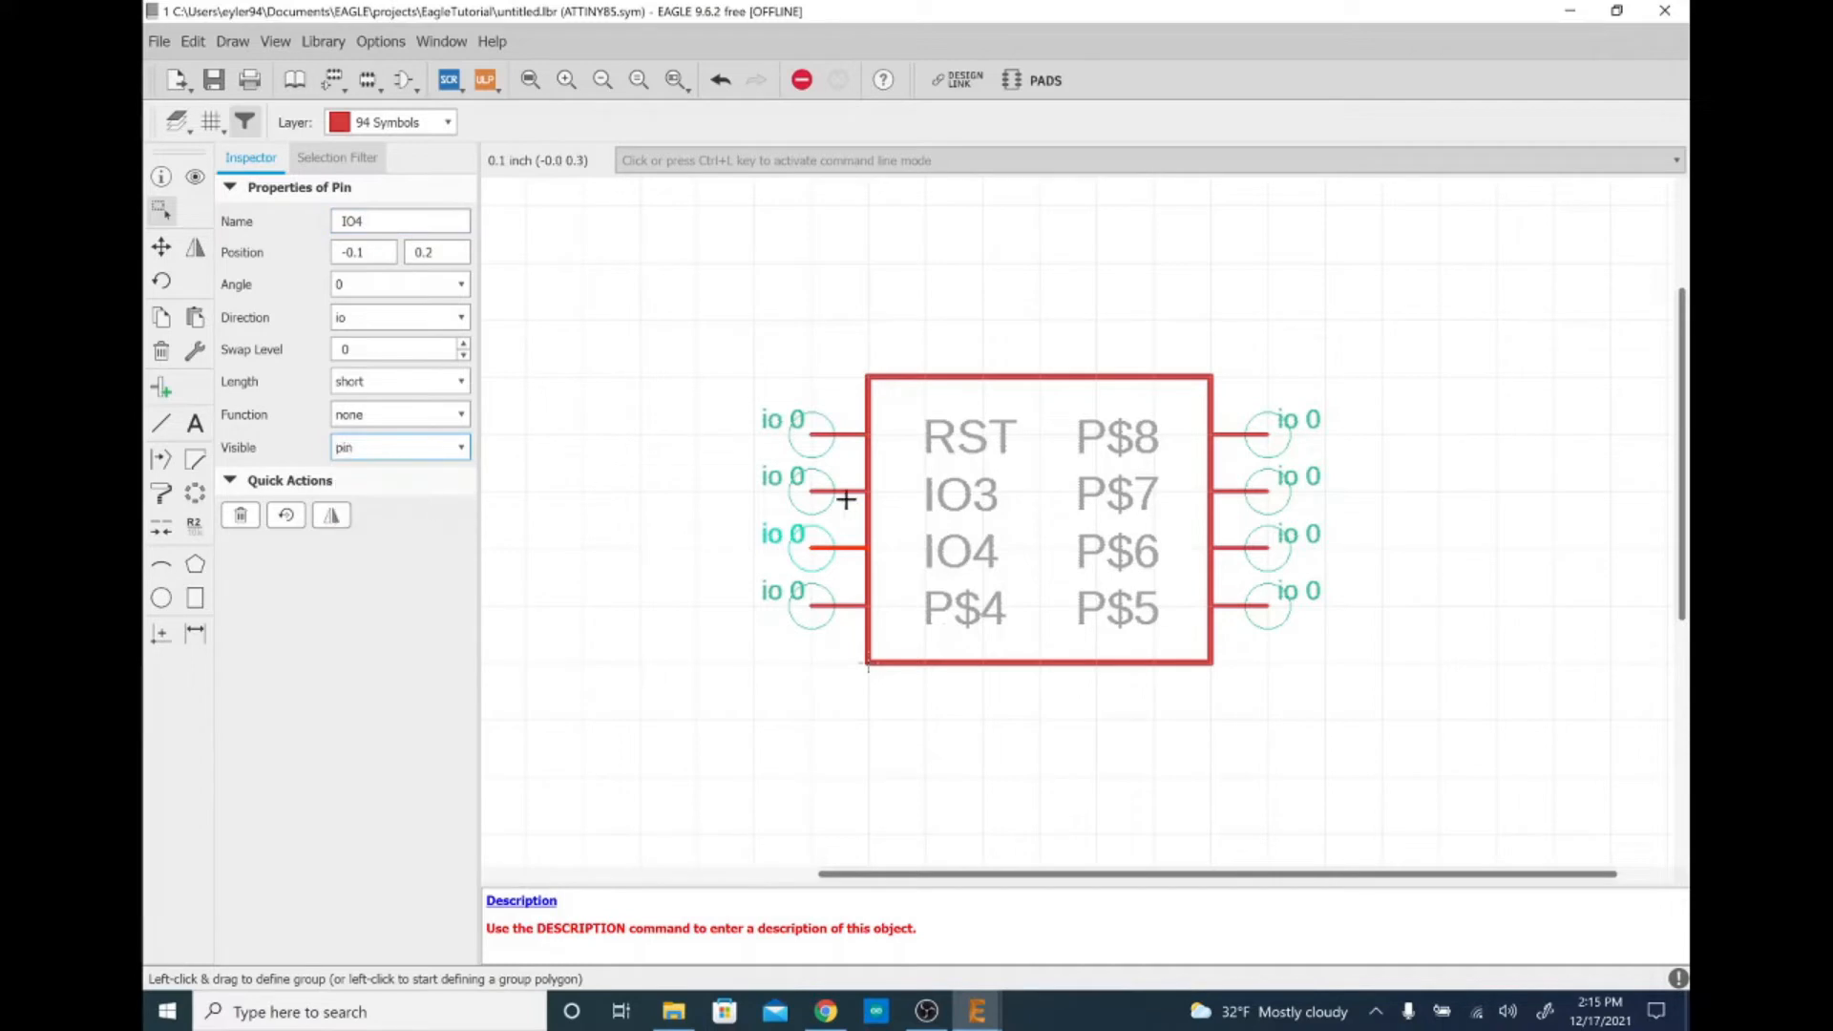
# Set the visibility of the IO3 pin to pin
pyautogui.click(812, 491)
pyautogui.click(459, 446)
pyautogui.click(461, 448)
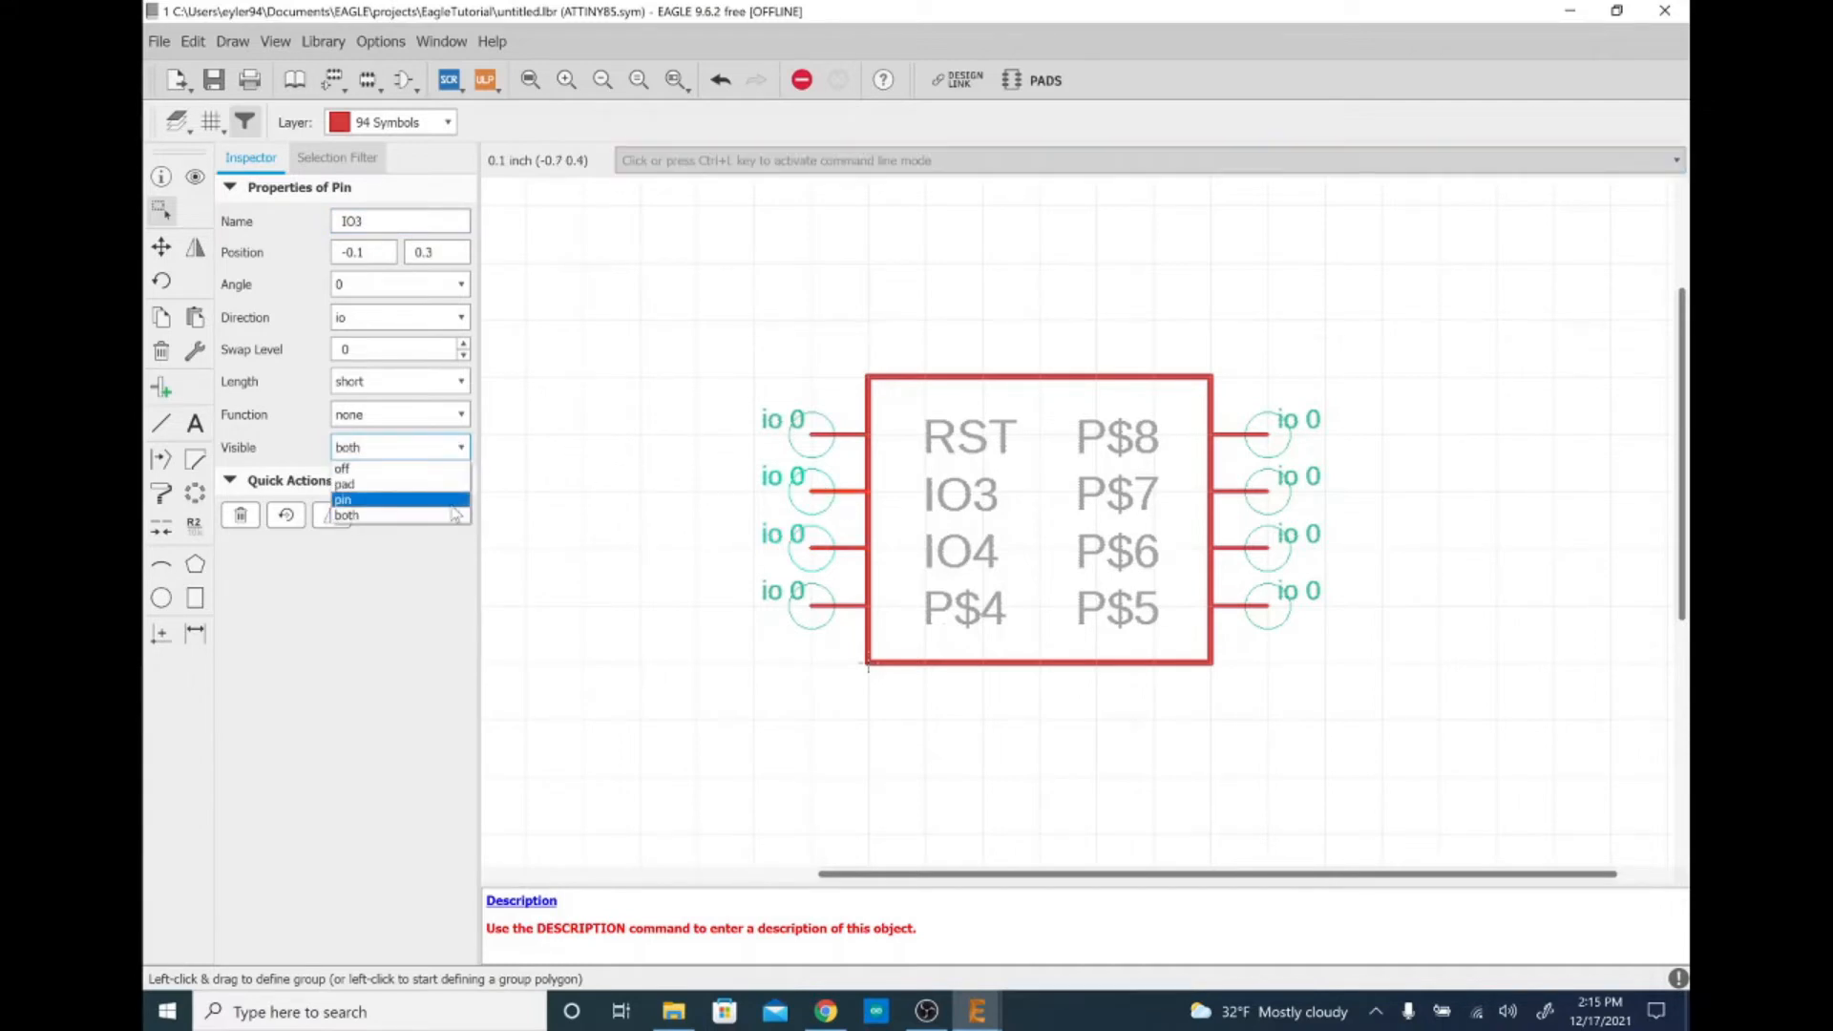
pyautogui.click(454, 512)
# Rename the lowest pin of the left column GND, with visibility pin and direction pwr
pyautogui.click(817, 604)
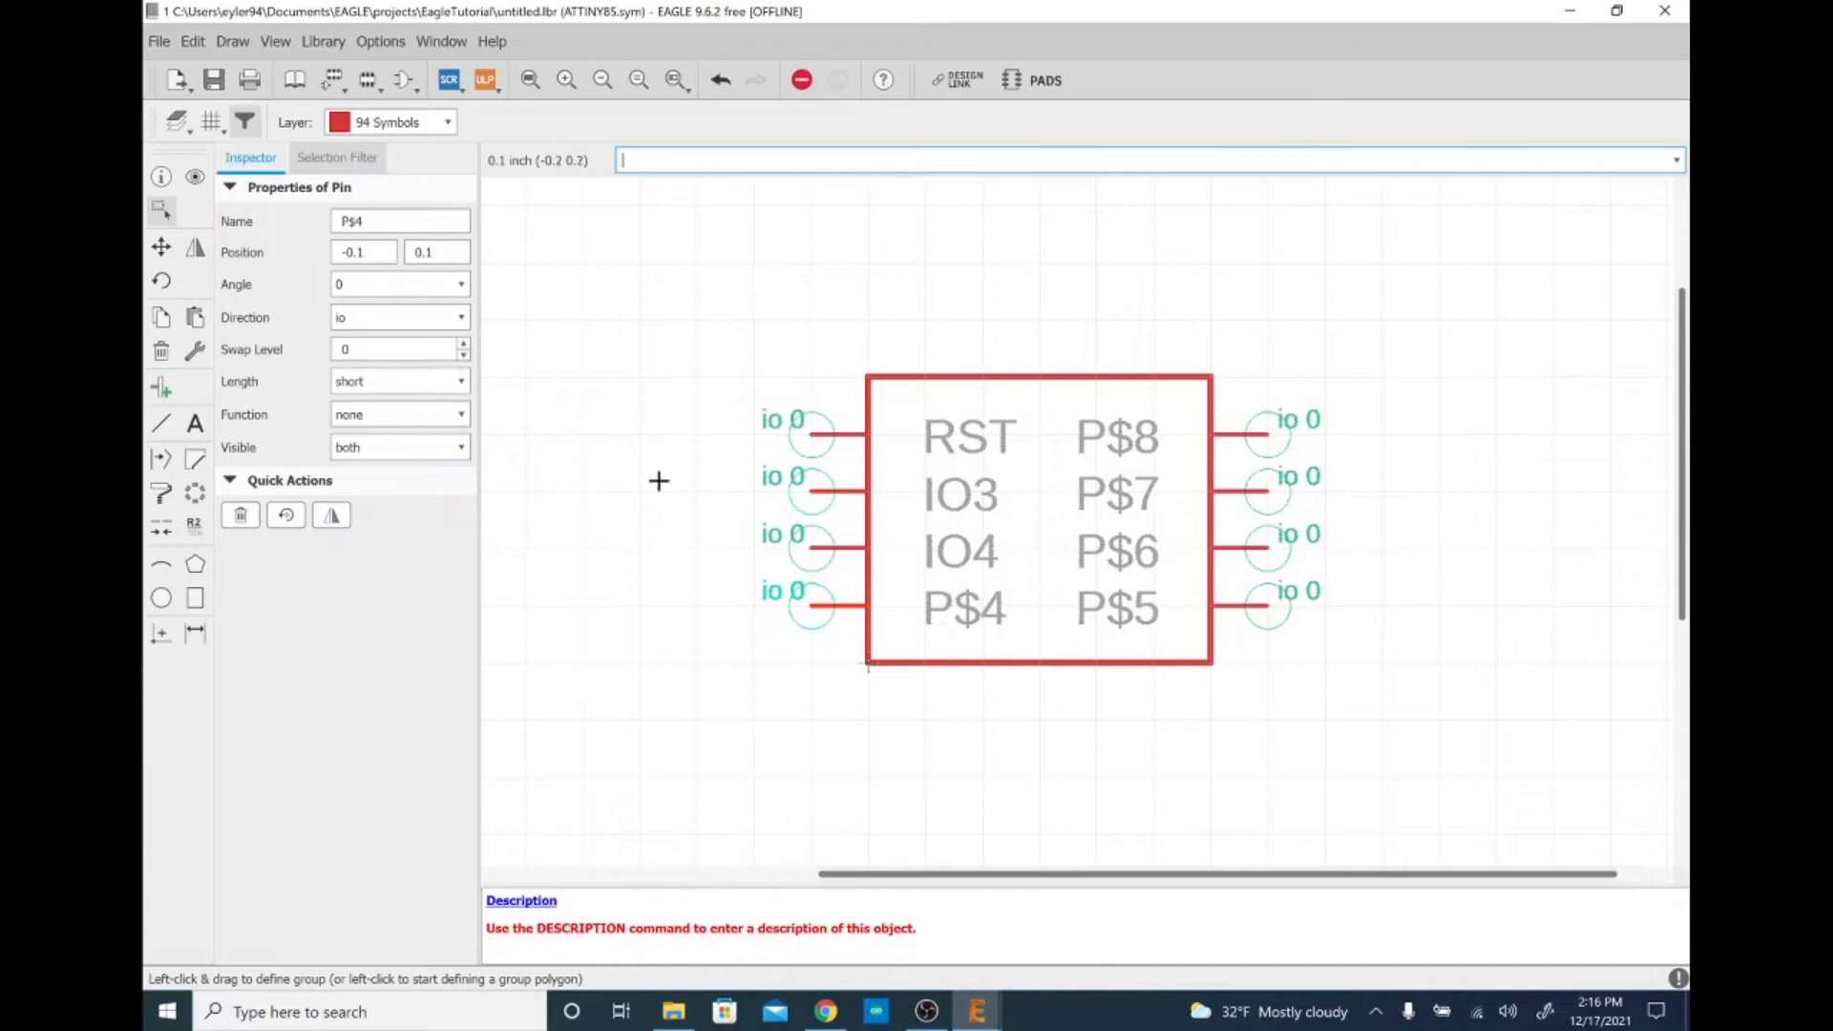
pyautogui.moveTo(367, 221); pyautogui.dragTo(338, 221)
pyautogui.write('GND')
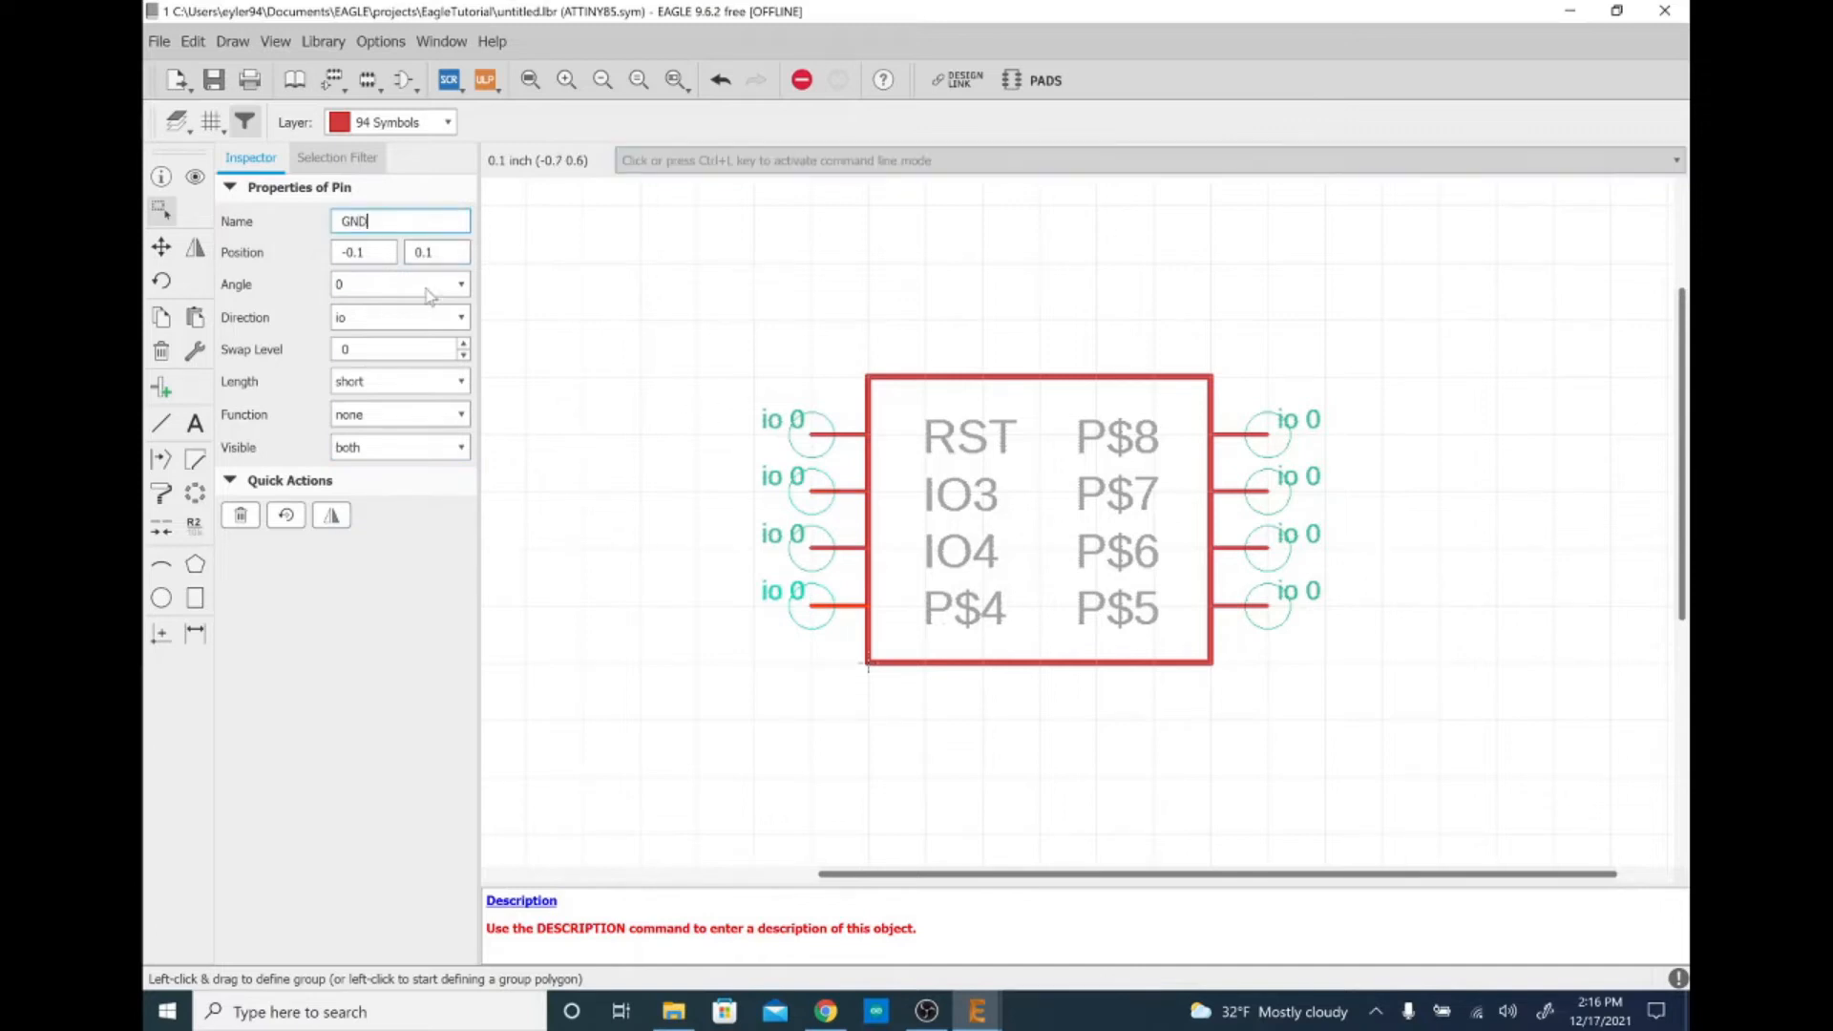
pyautogui.click(456, 447)
pyautogui.click(423, 501)
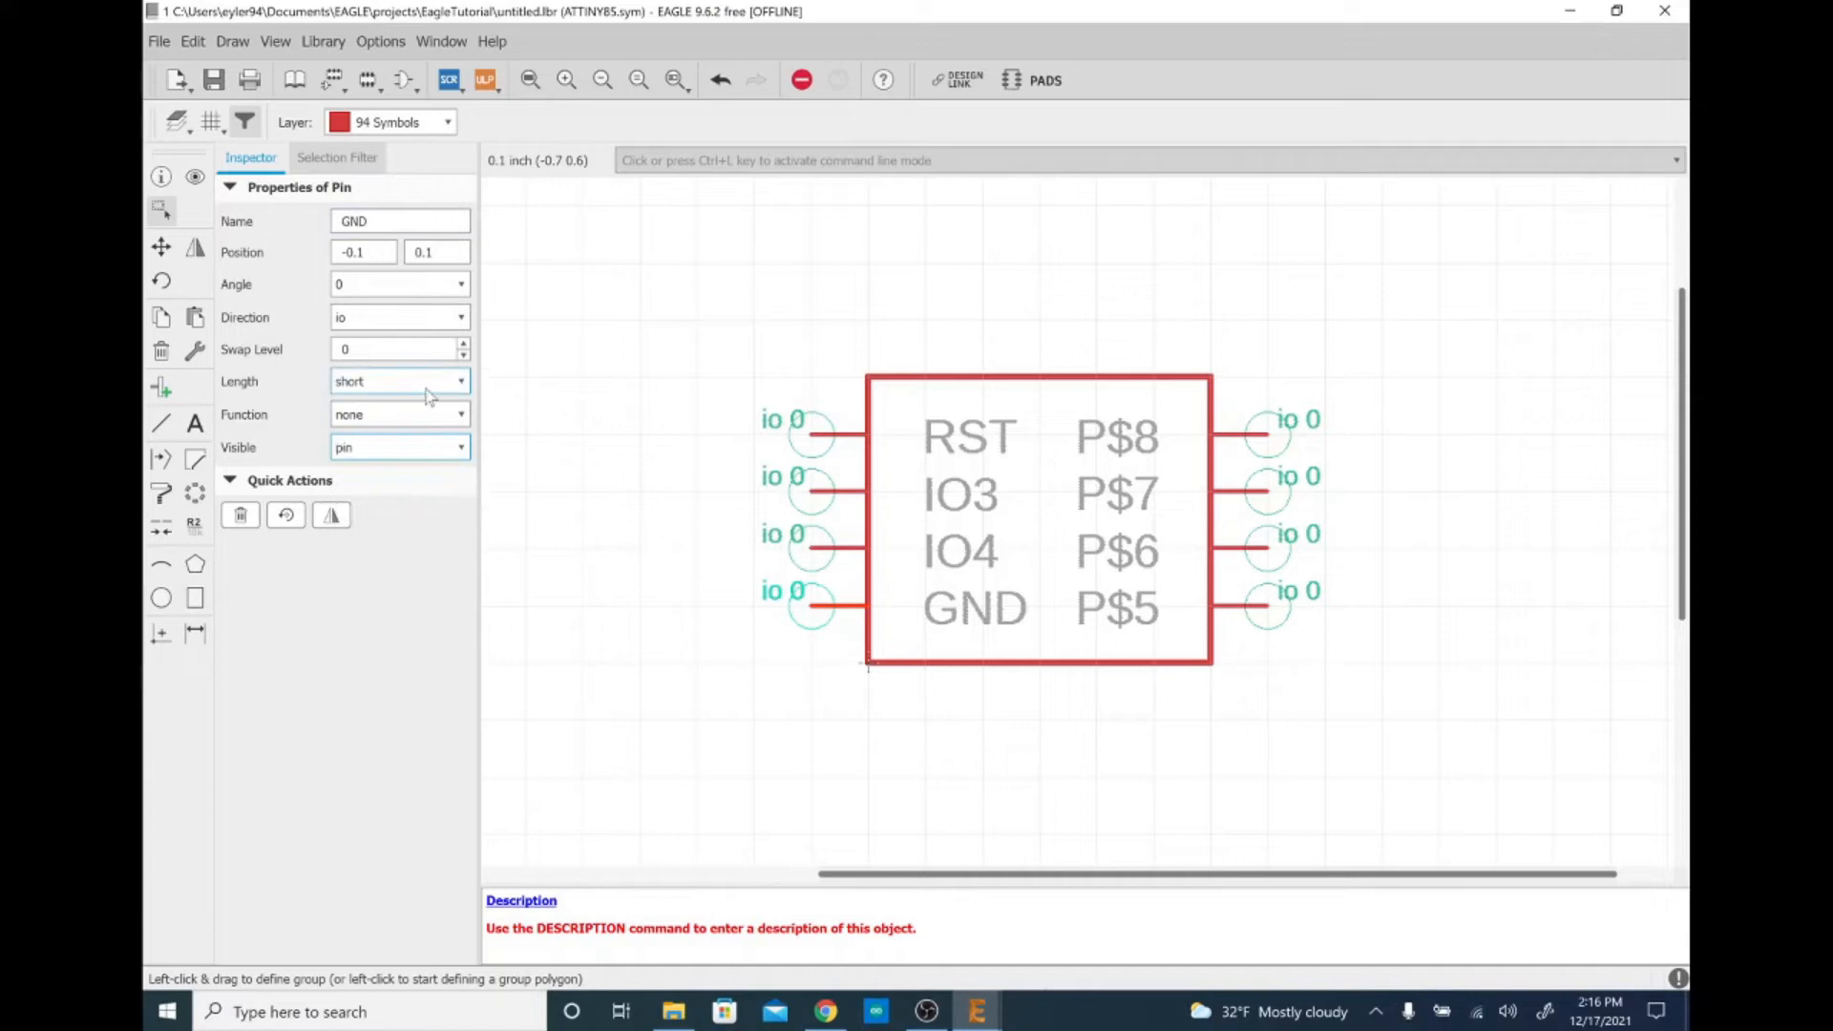
pyautogui.click(462, 317)
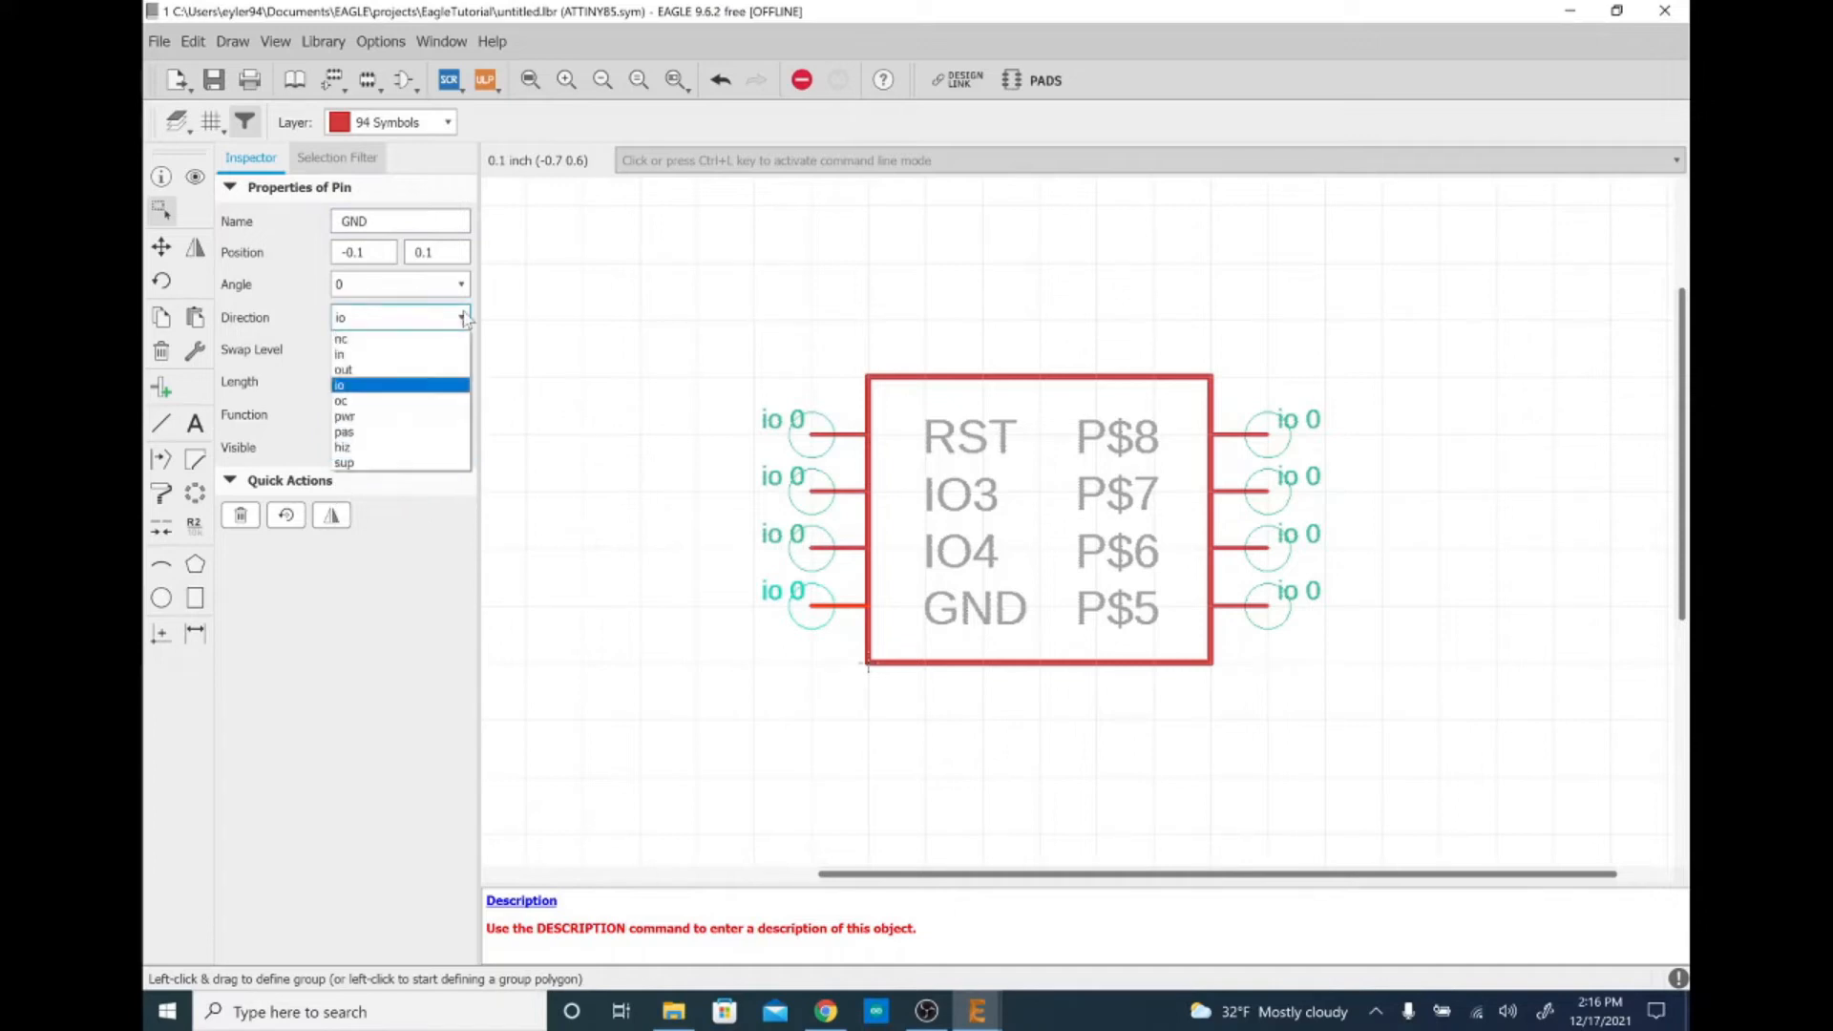
pyautogui.click(447, 418)
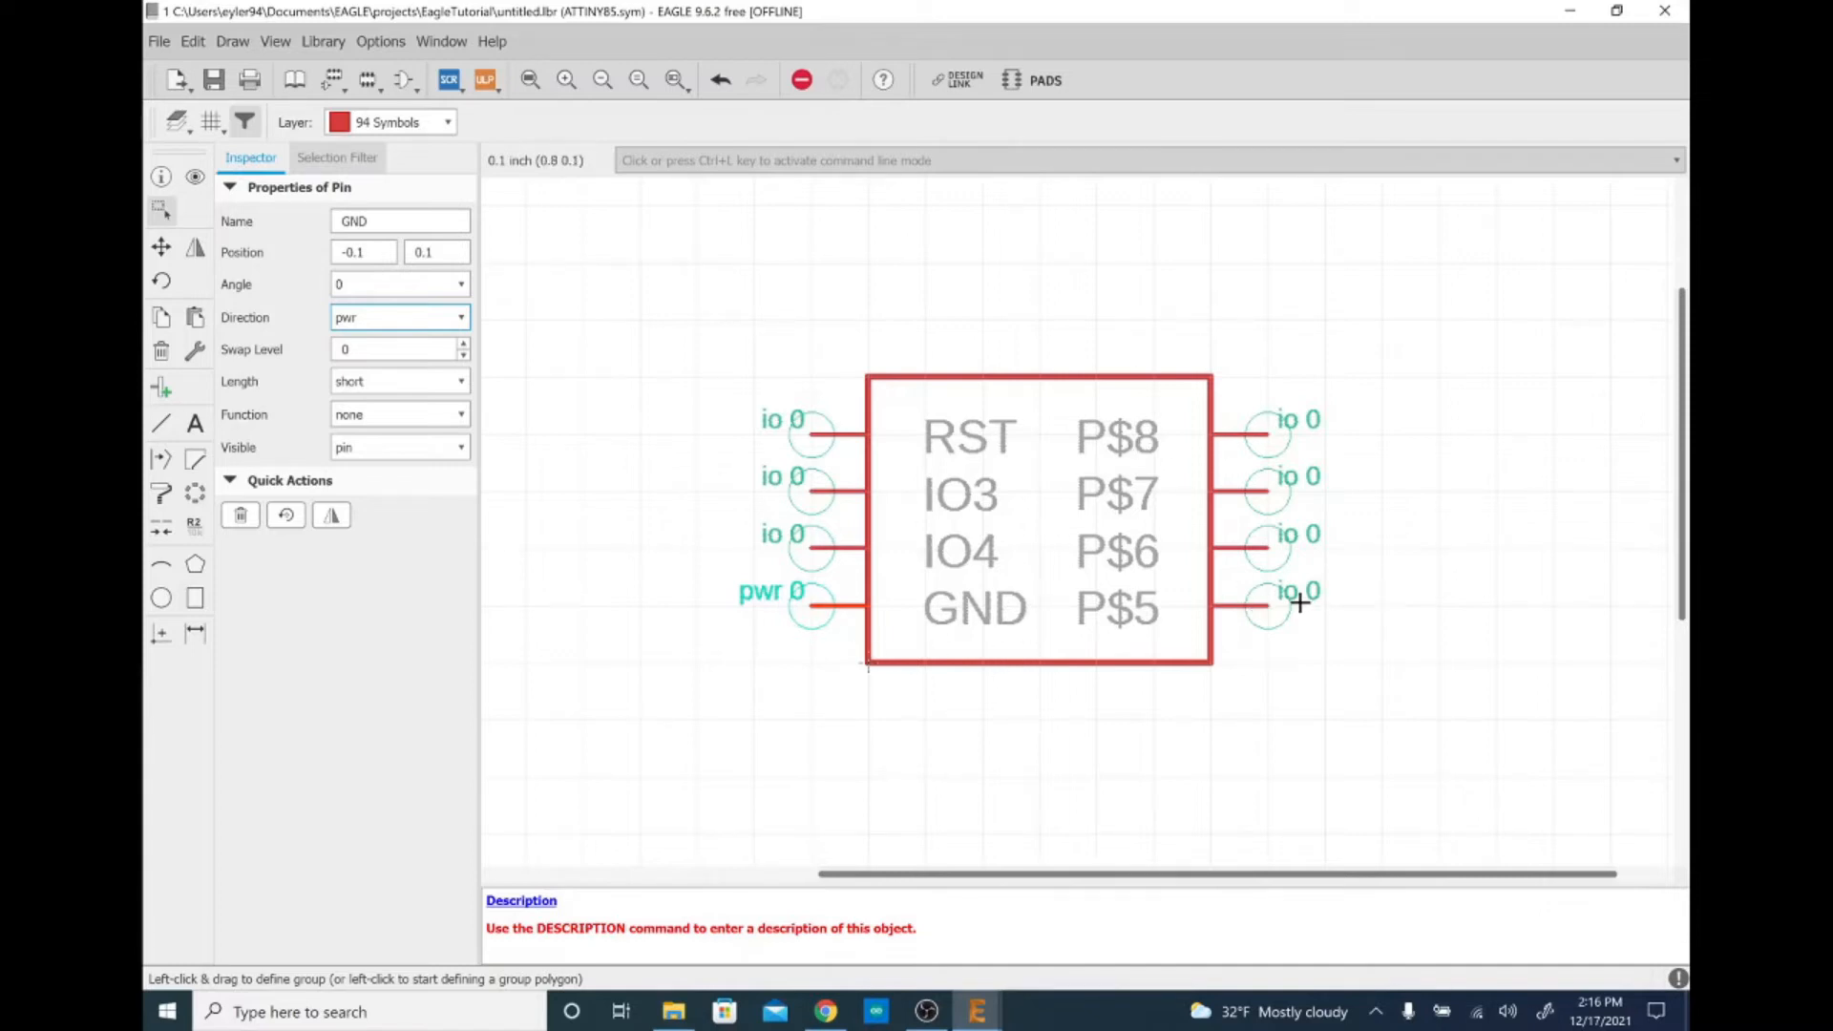
# Rename the lowest pin of the right column IO0
pyautogui.click(1270, 605)
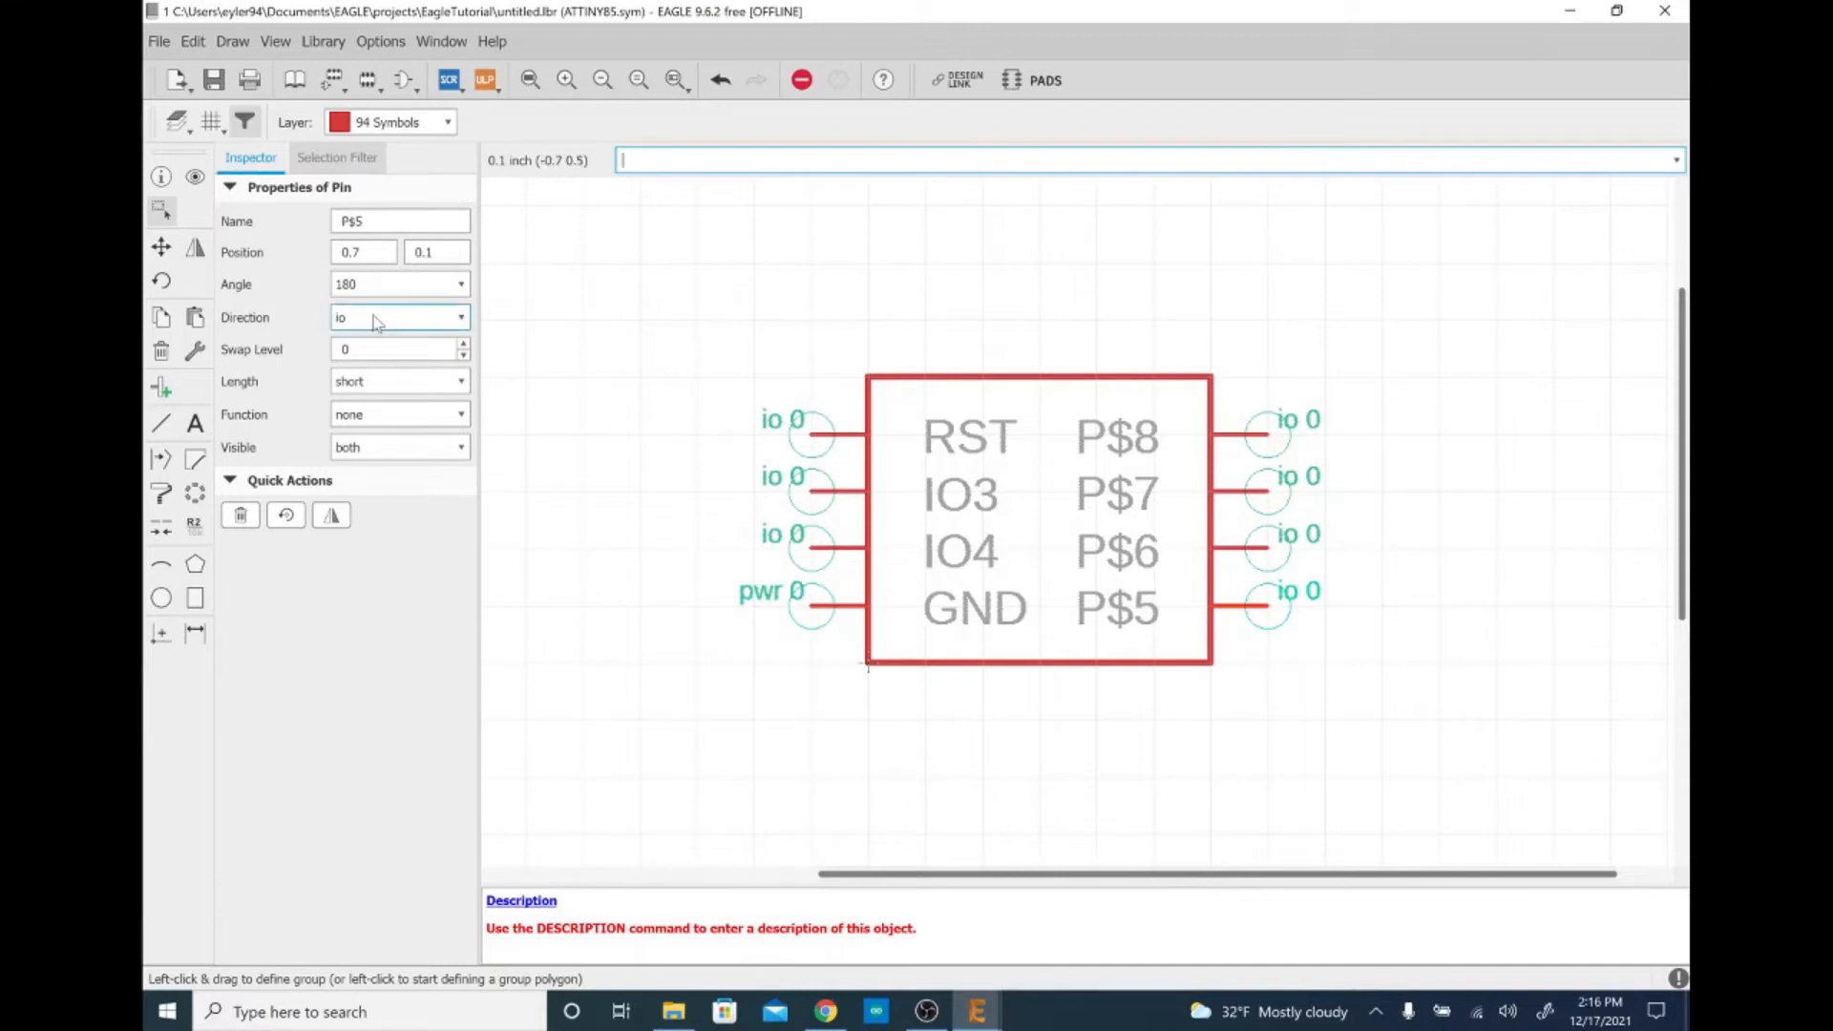
pyautogui.click(390, 220)
pyautogui.write('IO')
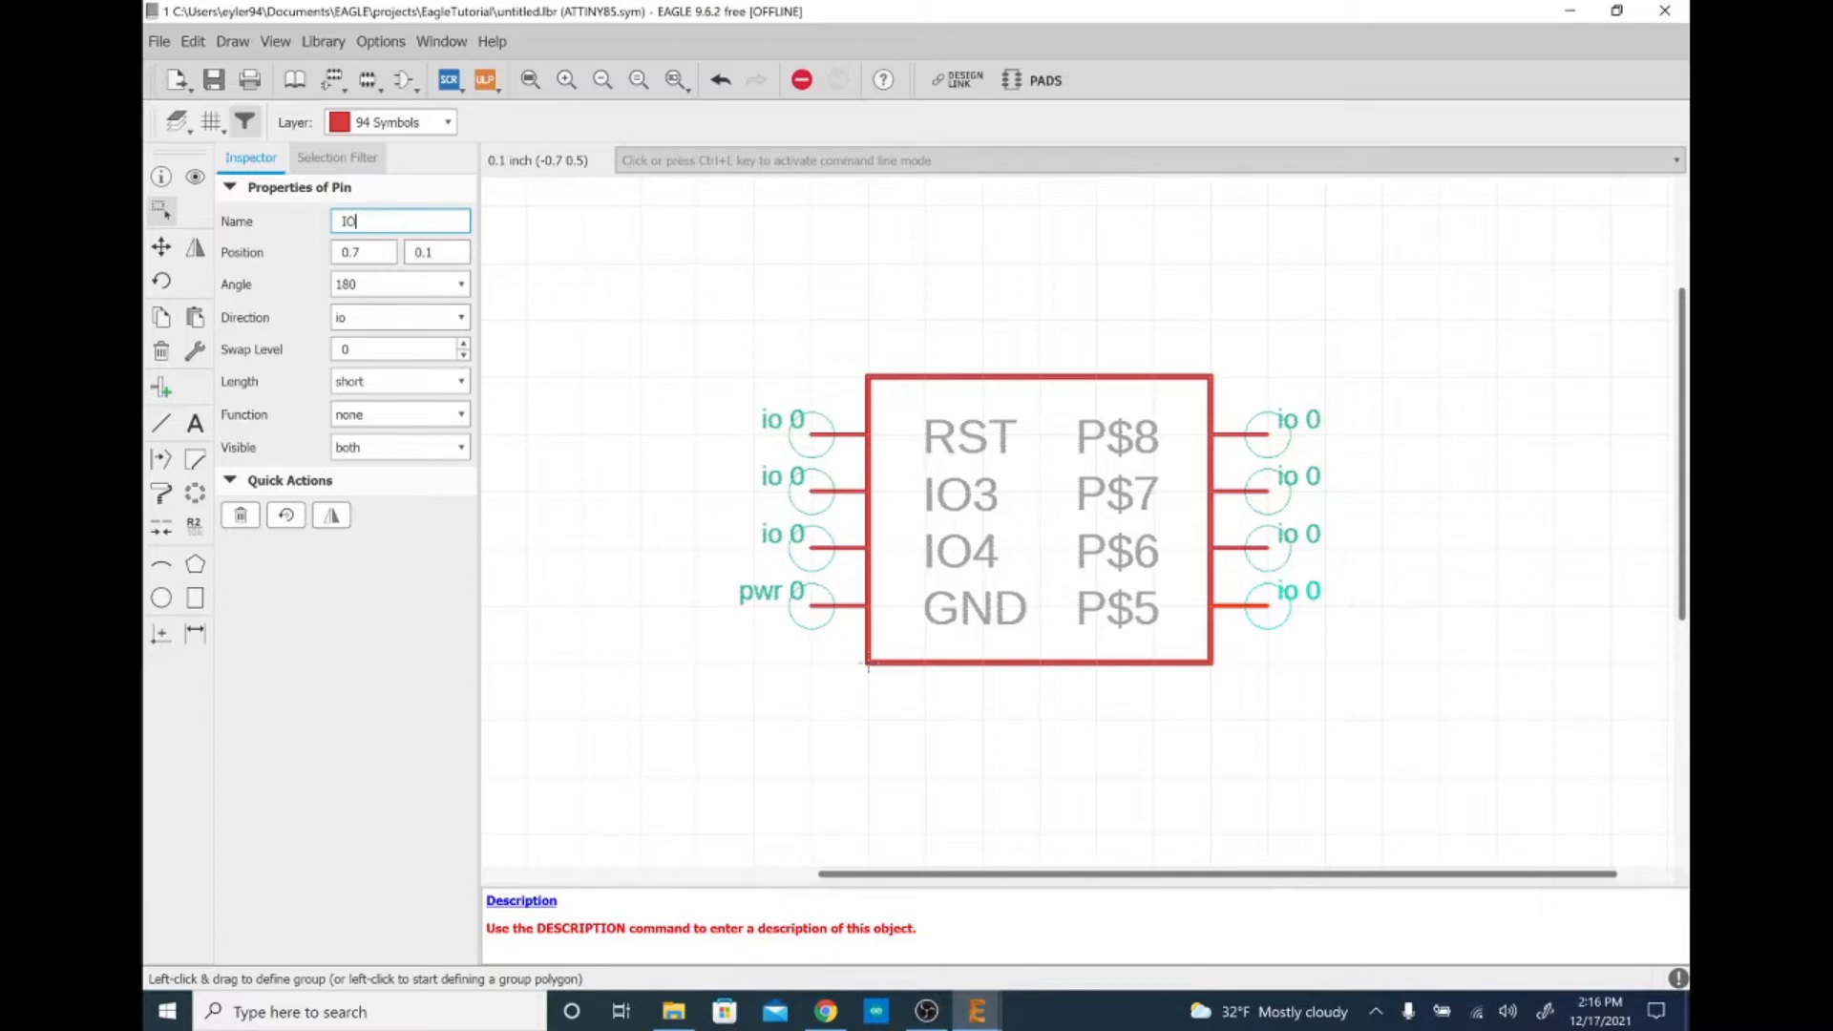
pyautogui.write('0')
pyautogui.press('Return')
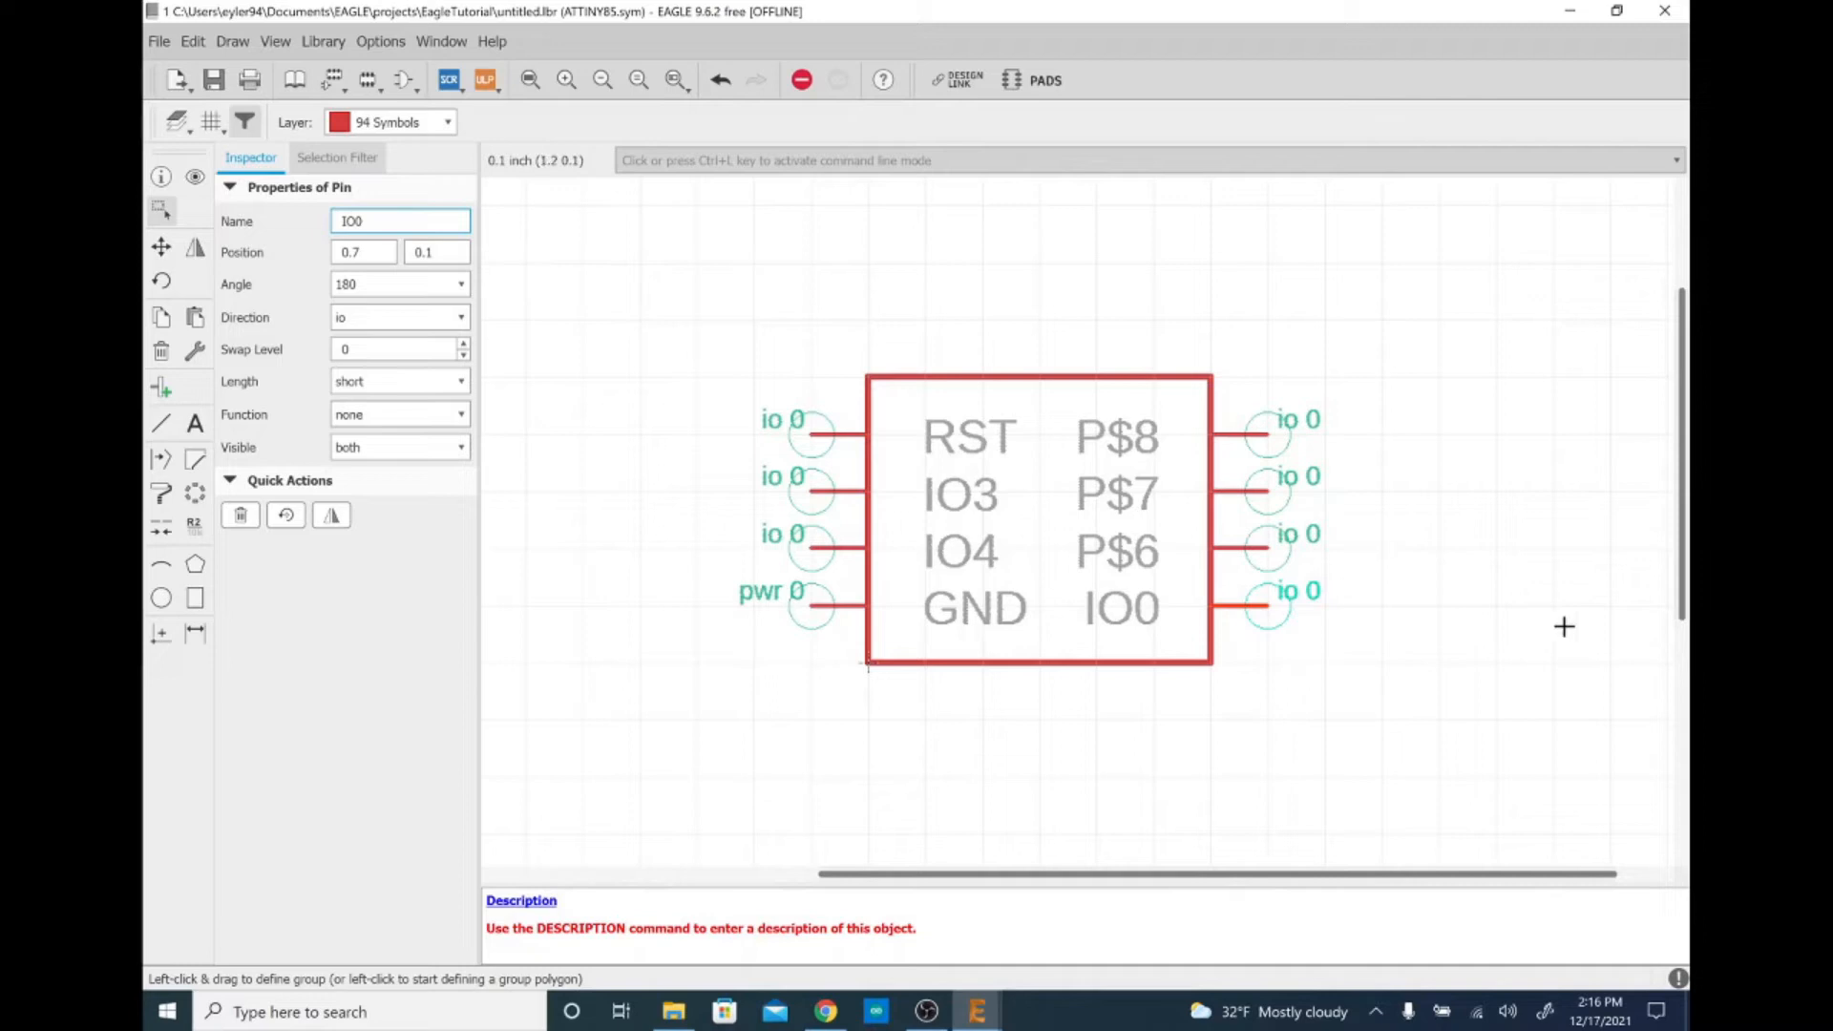
# Rename the pin directly above IO0 in the right column IO1 and set its visibility to pin
pyautogui.click(1265, 547)
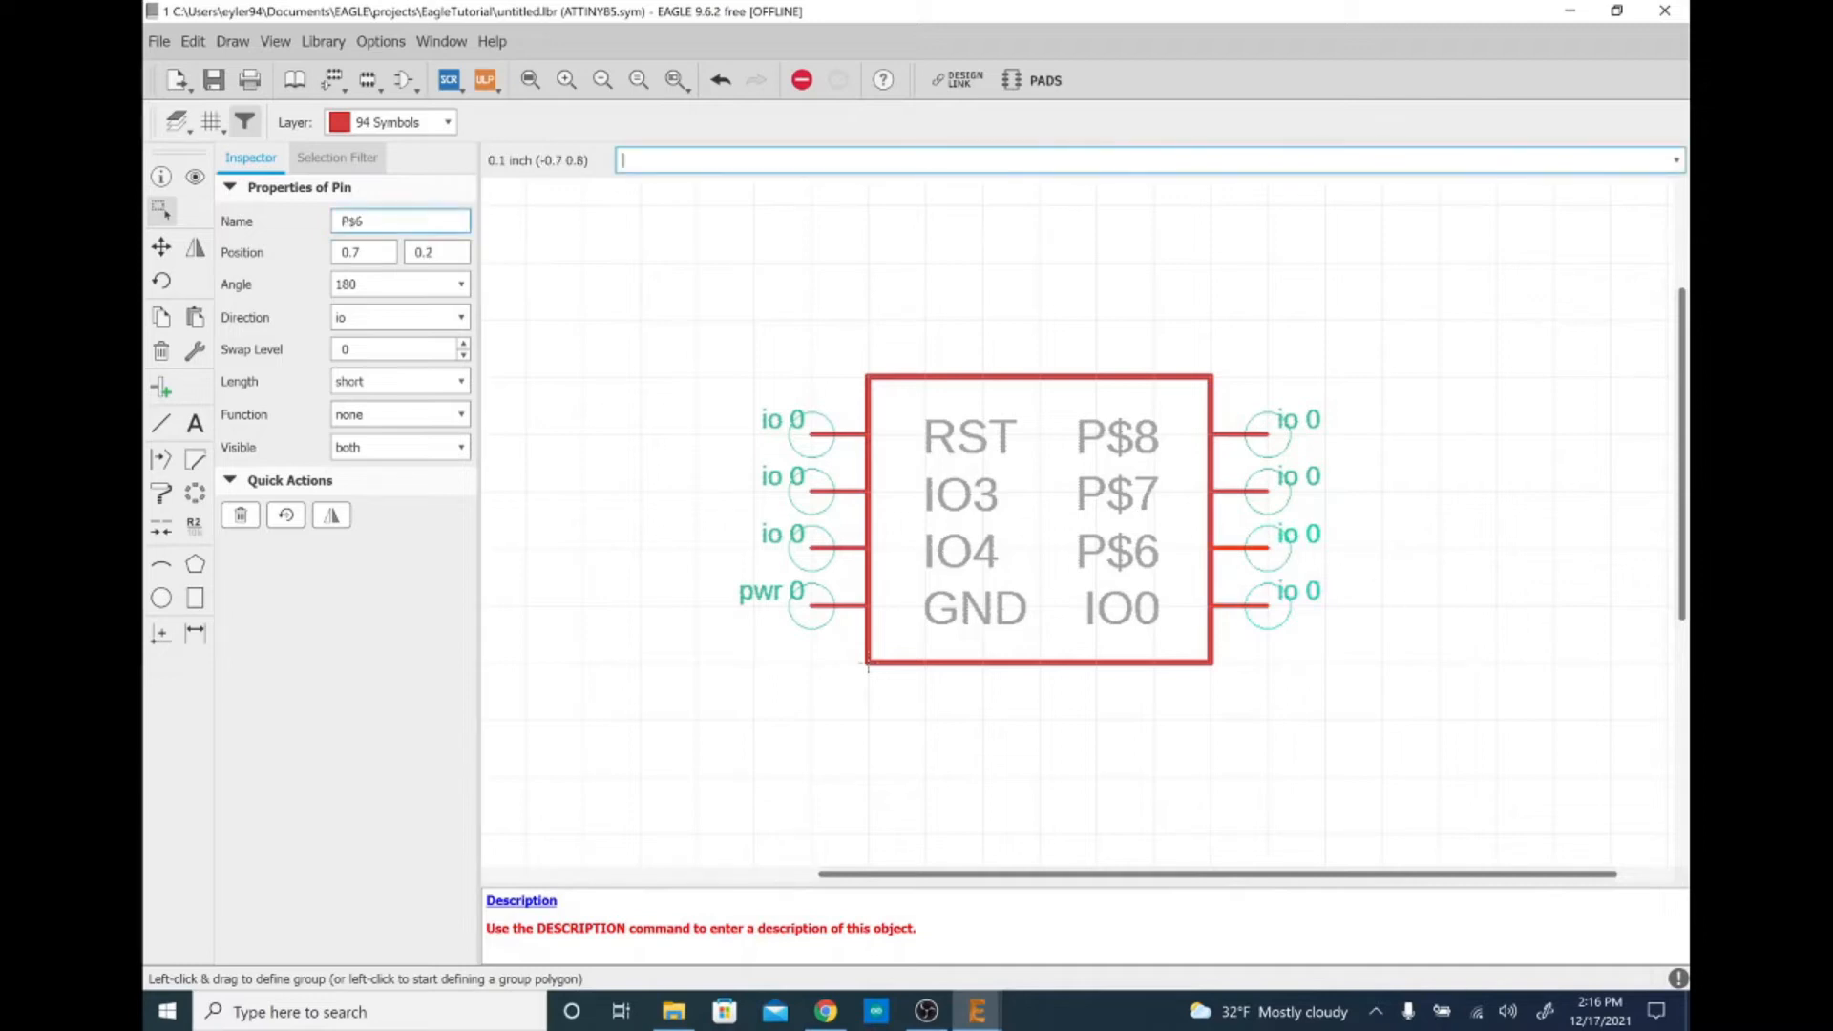
pyautogui.doubleClick(358, 220)
pyautogui.tripleClick(355, 221)
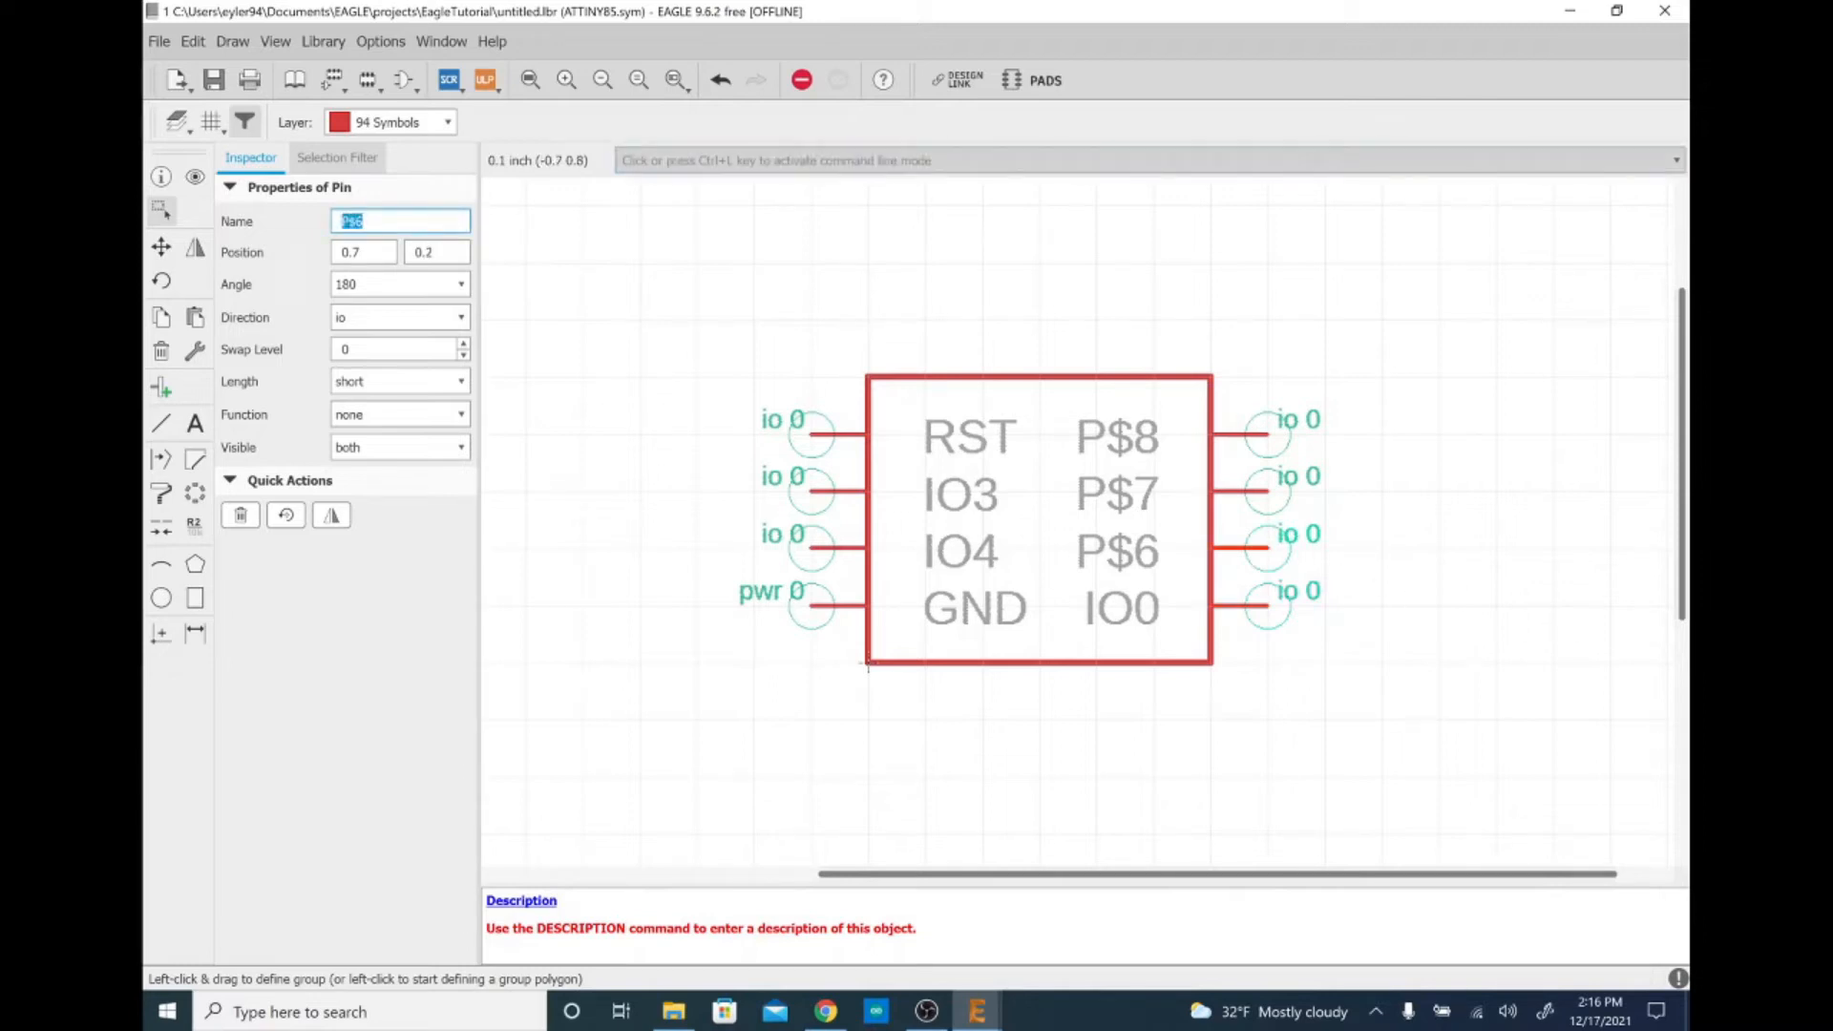
pyautogui.write('IO1')
pyautogui.click(449, 447)
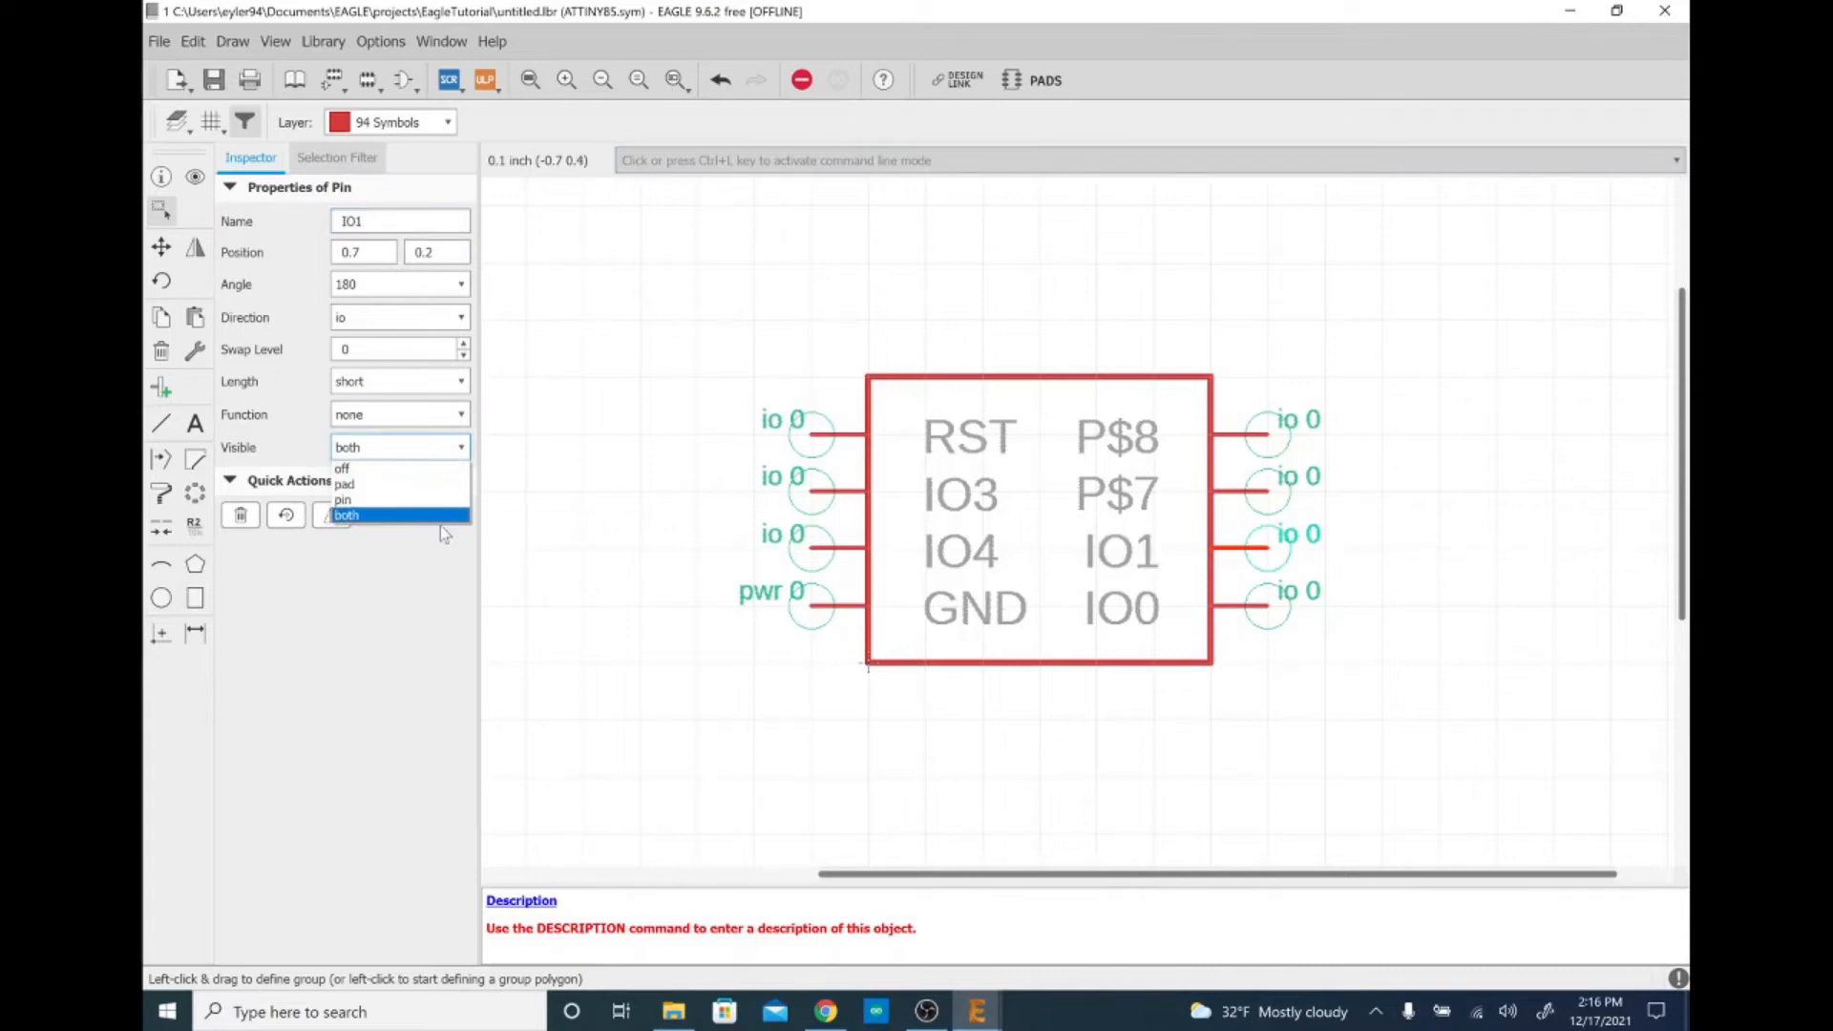
pyautogui.click(439, 495)
# Set the visibility of the IO0 pin to pin
pyautogui.click(1268, 605)
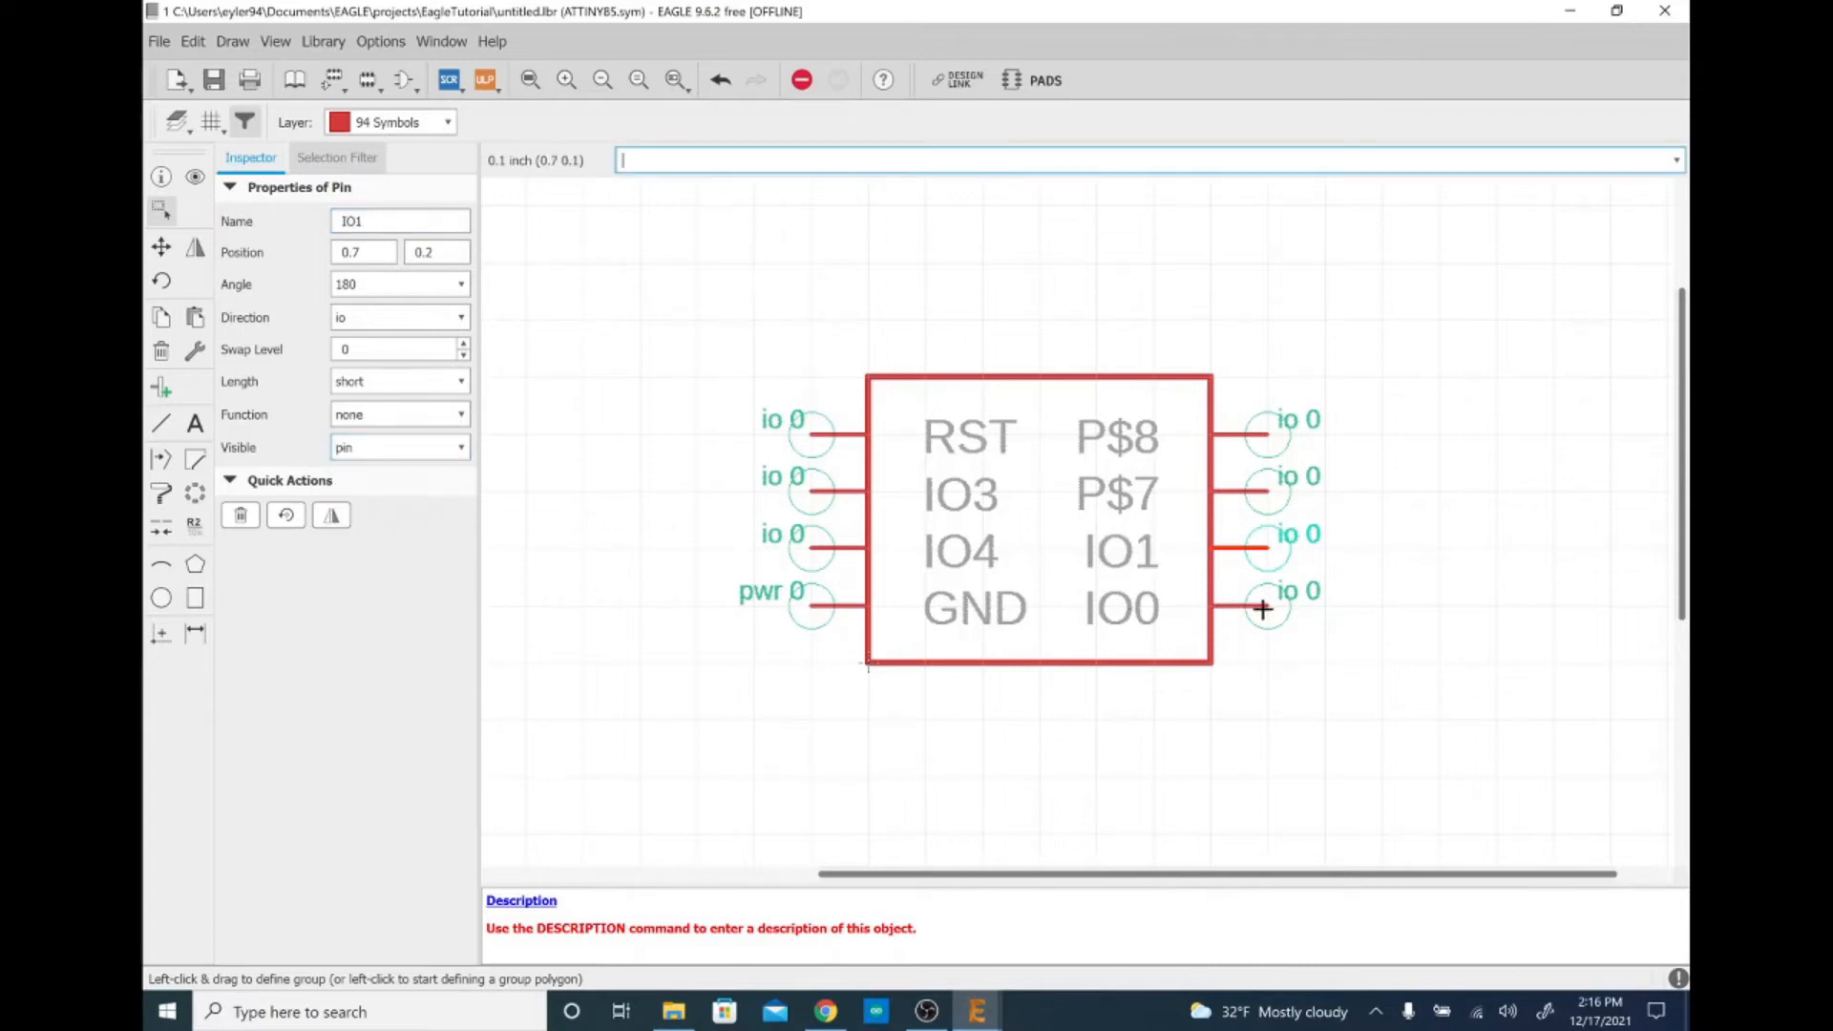
pyautogui.click(392, 449)
pyautogui.click(393, 494)
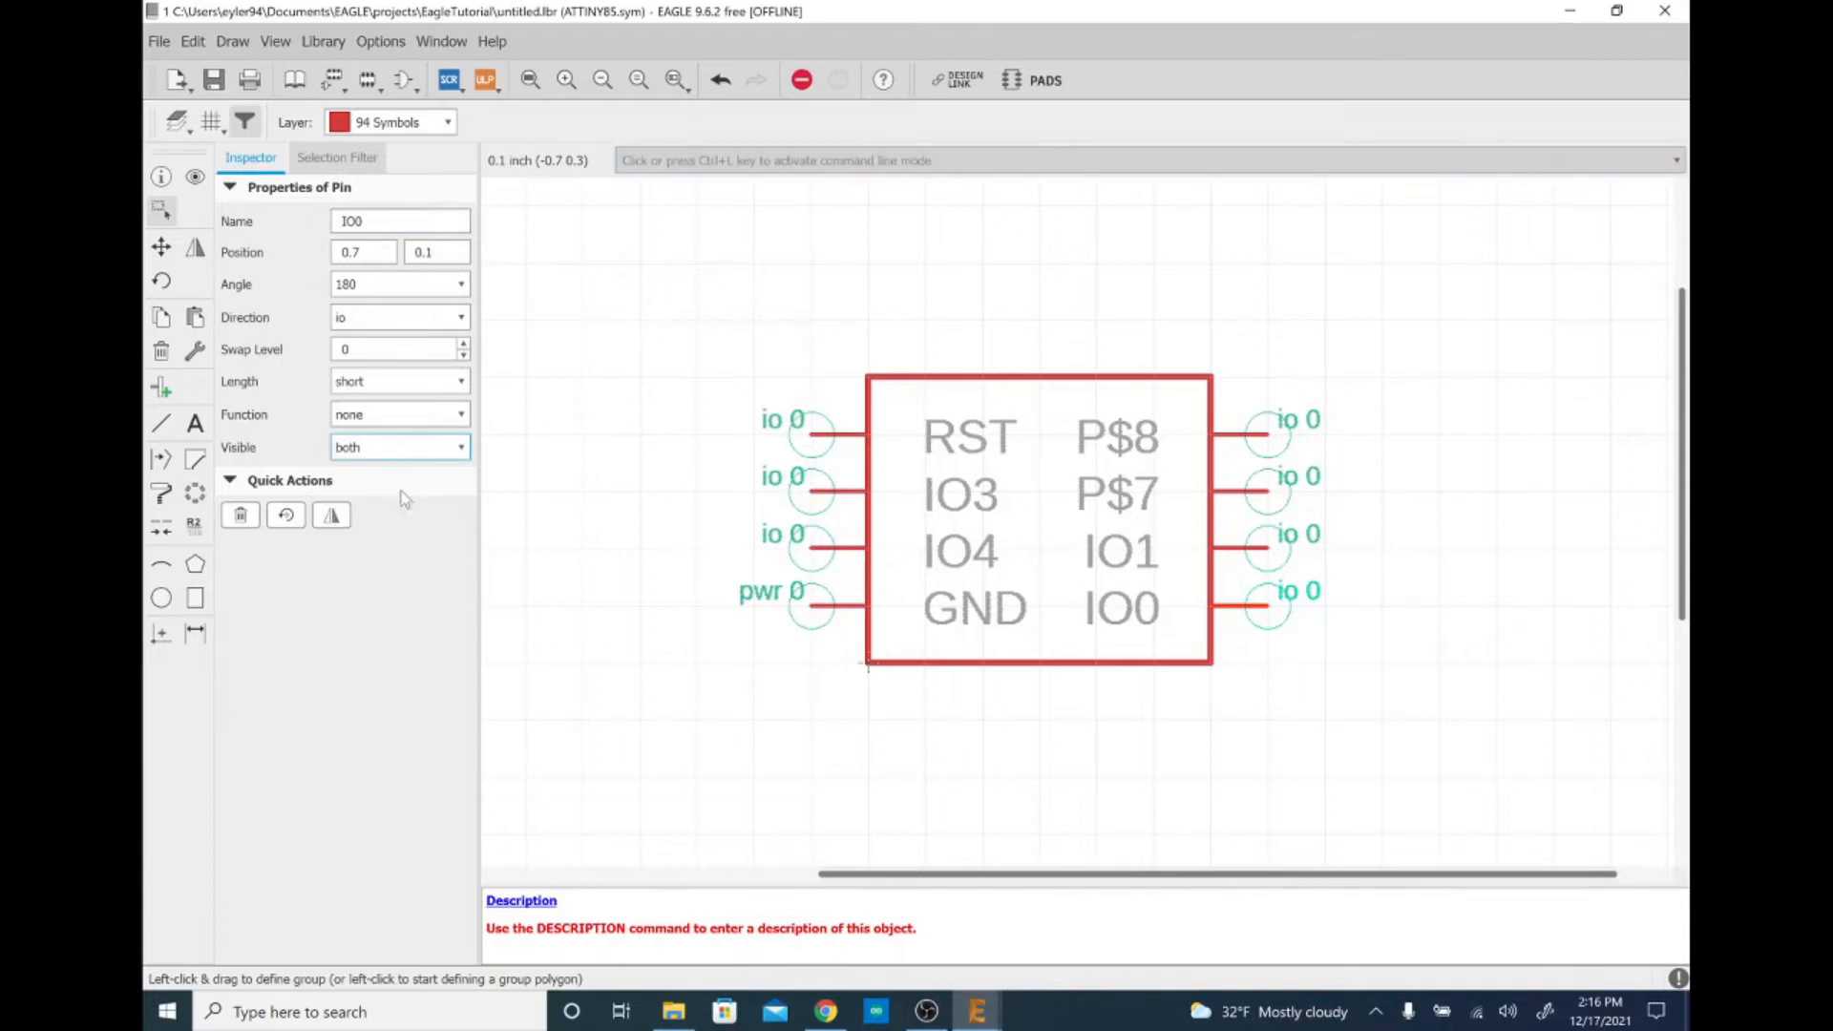
# Rename the pin directly above IO1 in the right column IO2 and set its visibility to pin
pyautogui.click(1270, 497)
pyautogui.moveTo(365, 221); pyautogui.dragTo(340, 221)
pyautogui.write('IO2')
pyautogui.click(391, 449)
pyautogui.click(387, 496)
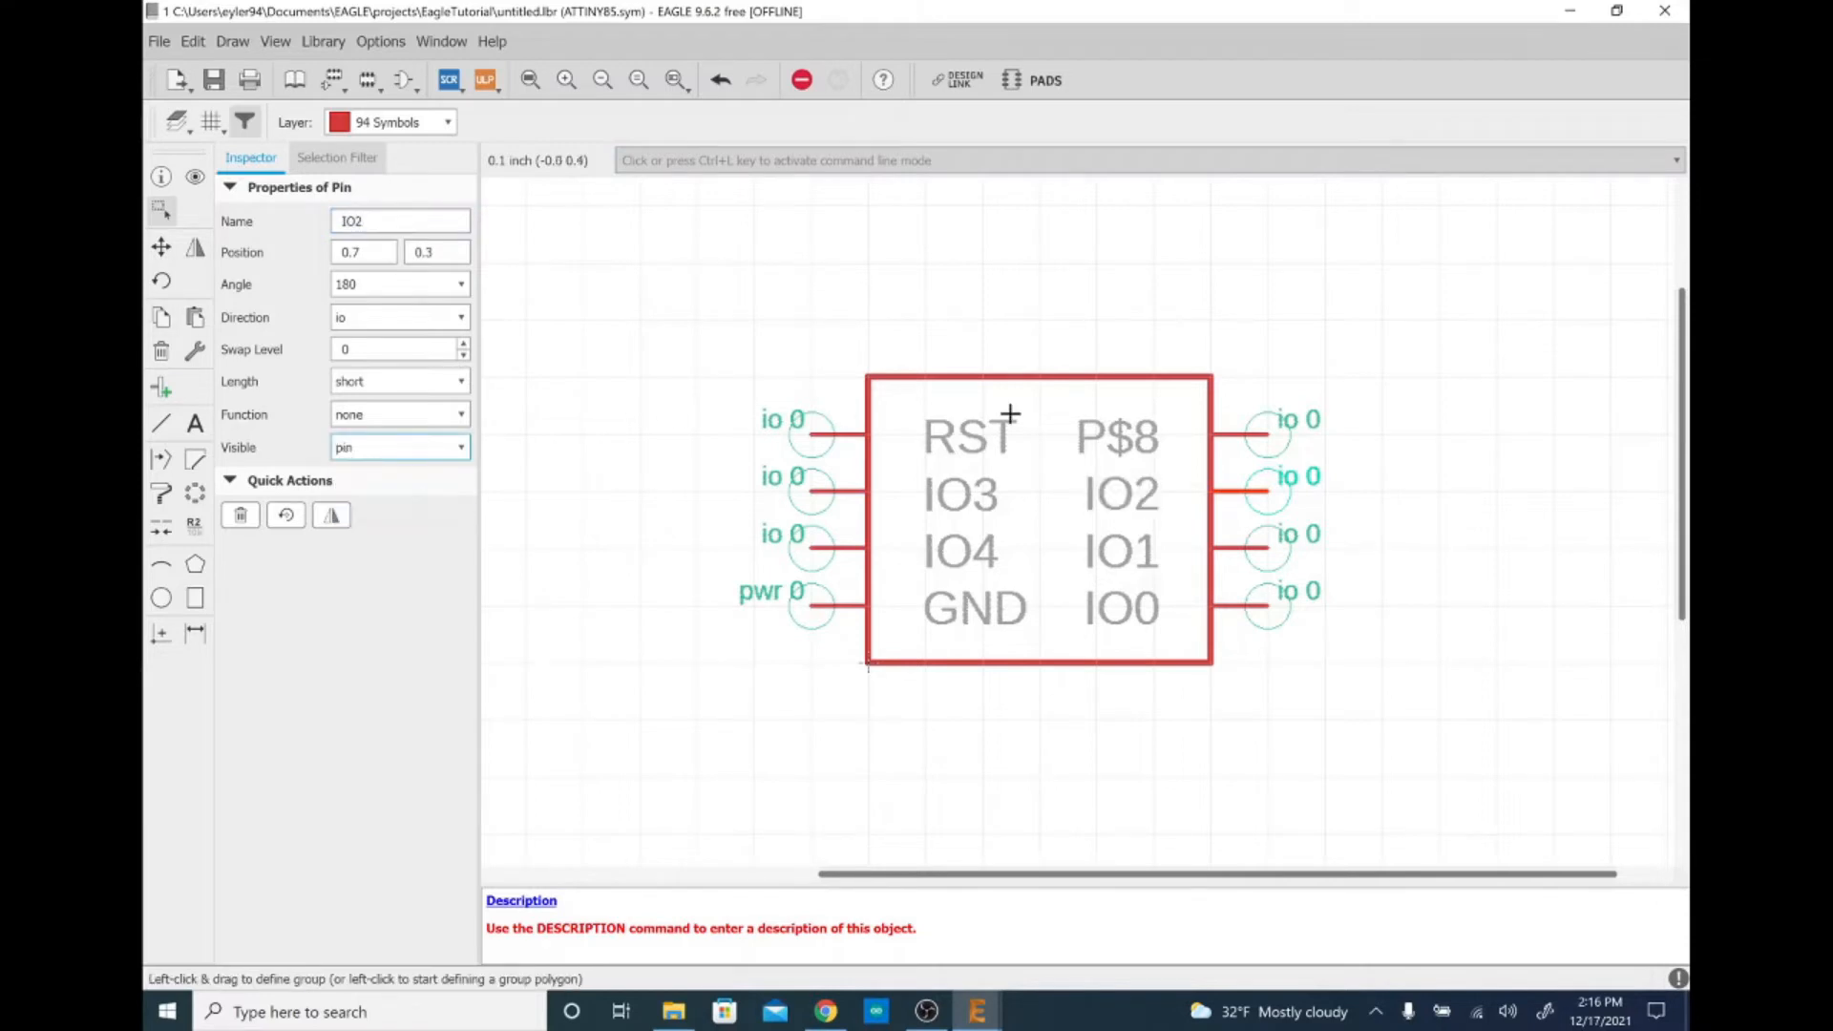
# Rename the uppermost pin of the right column VCC and set its direction to pwr
pyautogui.click(1276, 426)
pyautogui.write('VCC')
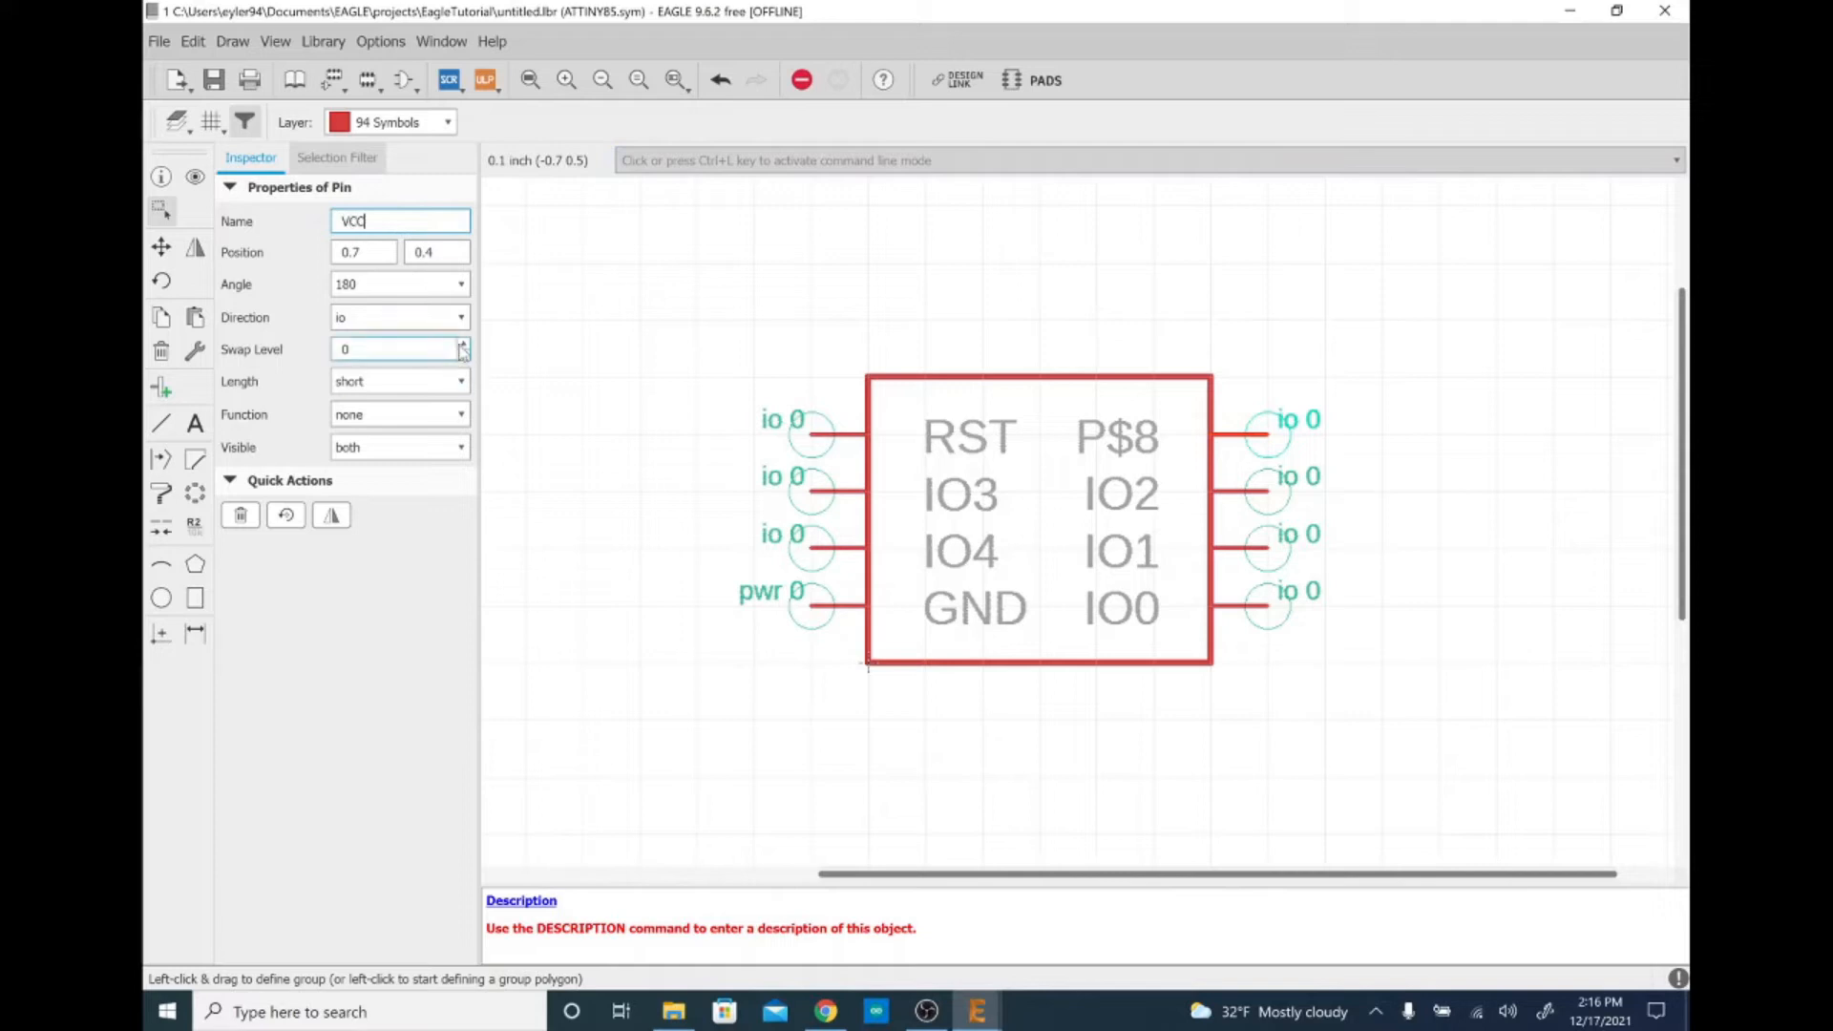
pyautogui.click(465, 323)
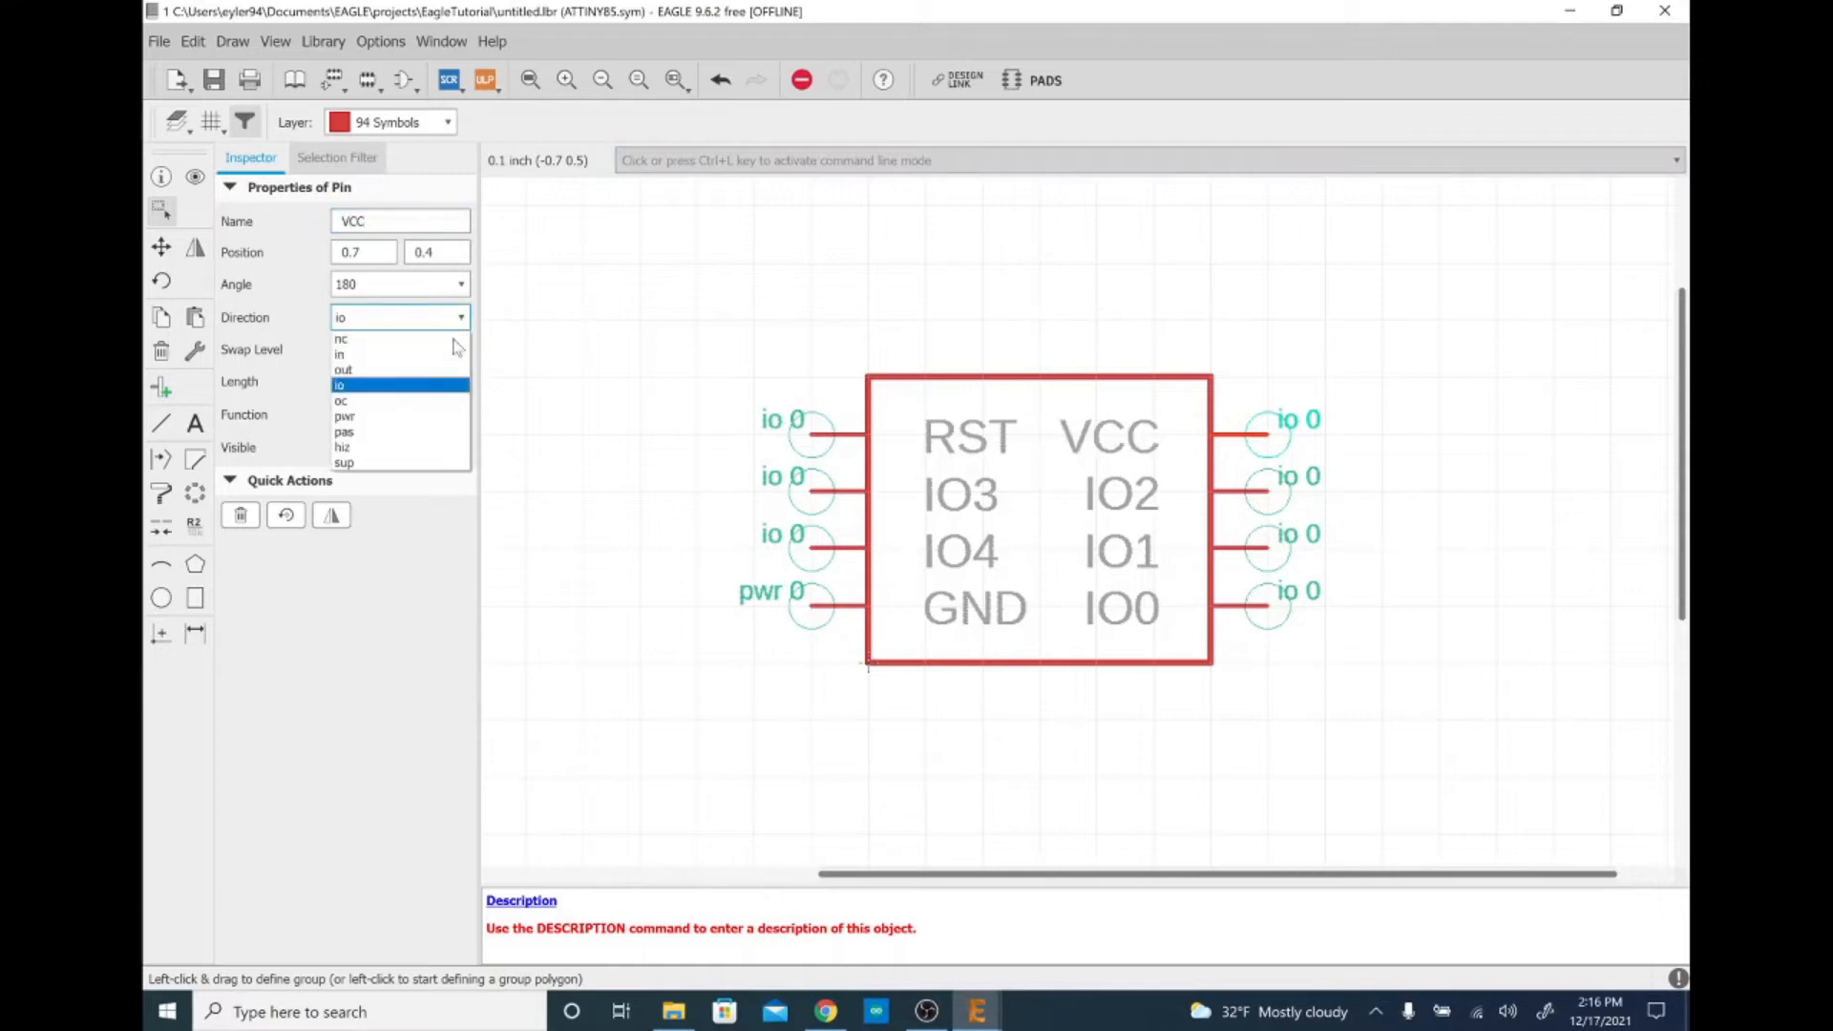
pyautogui.click(447, 417)
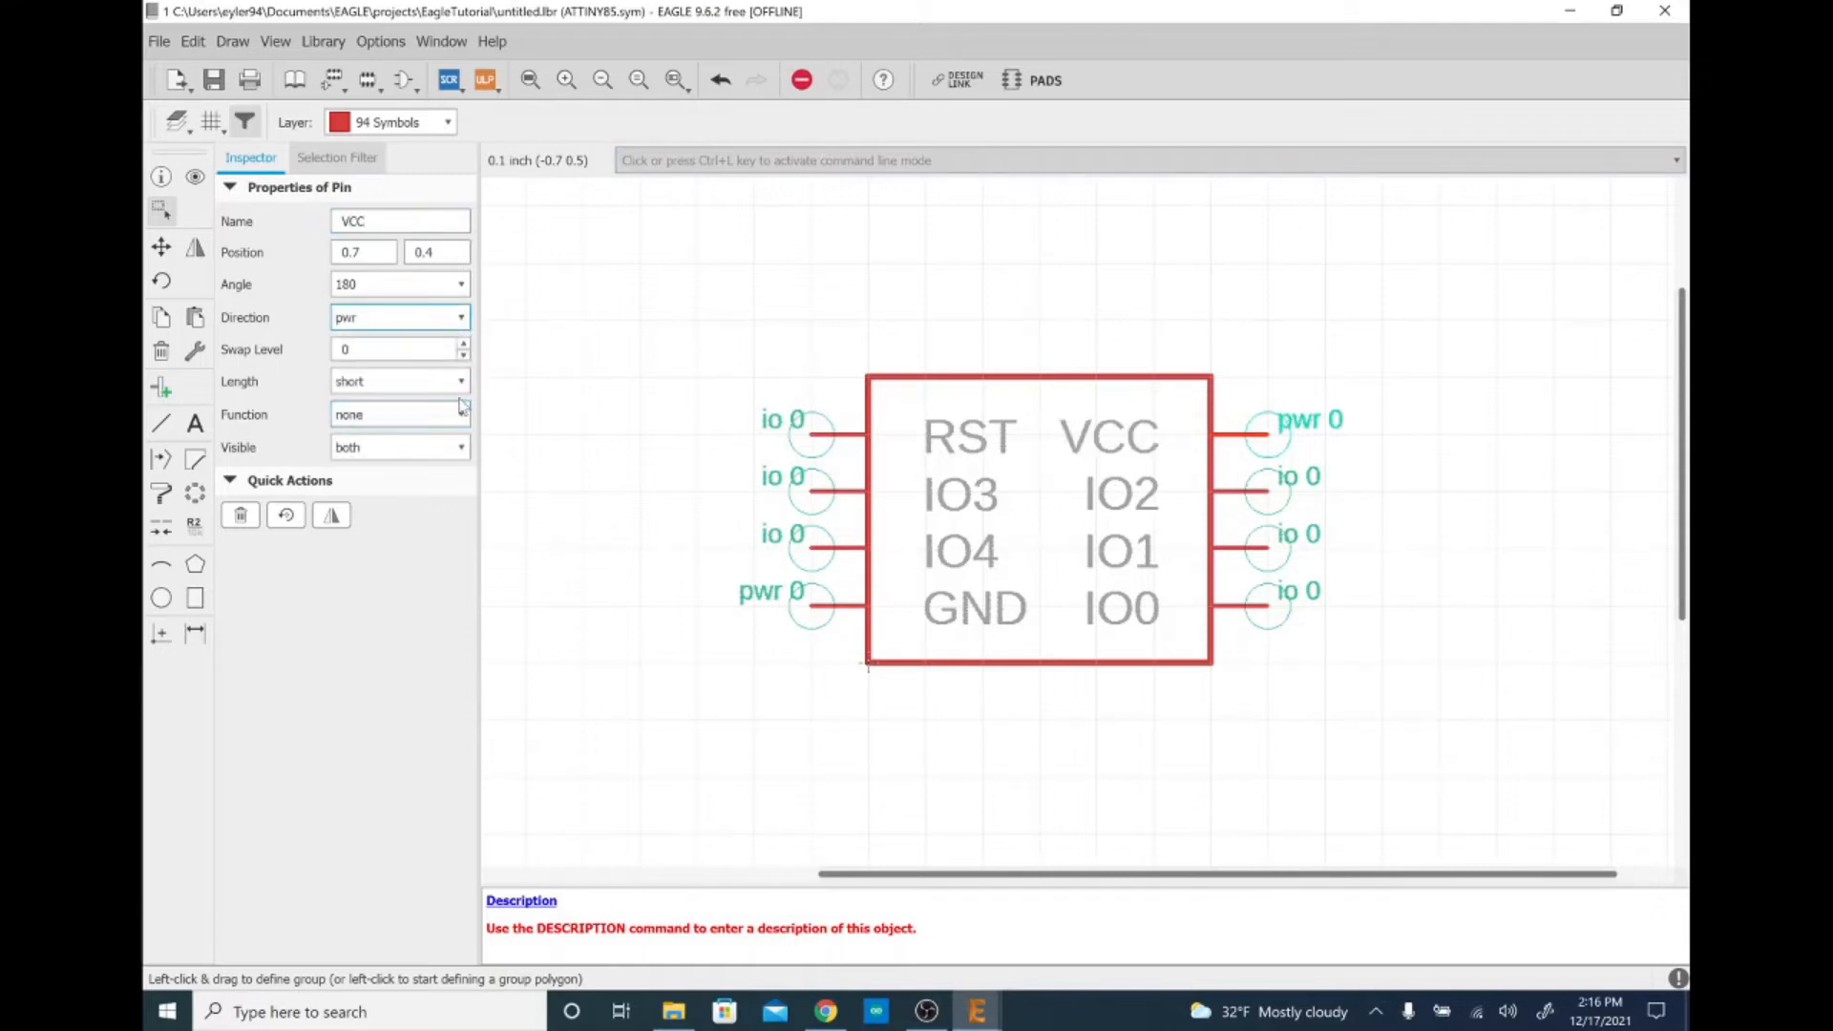
# Set the visibility of the VCC pin to pin and deselect it
pyautogui.click(465, 447)
pyautogui.click(420, 500)
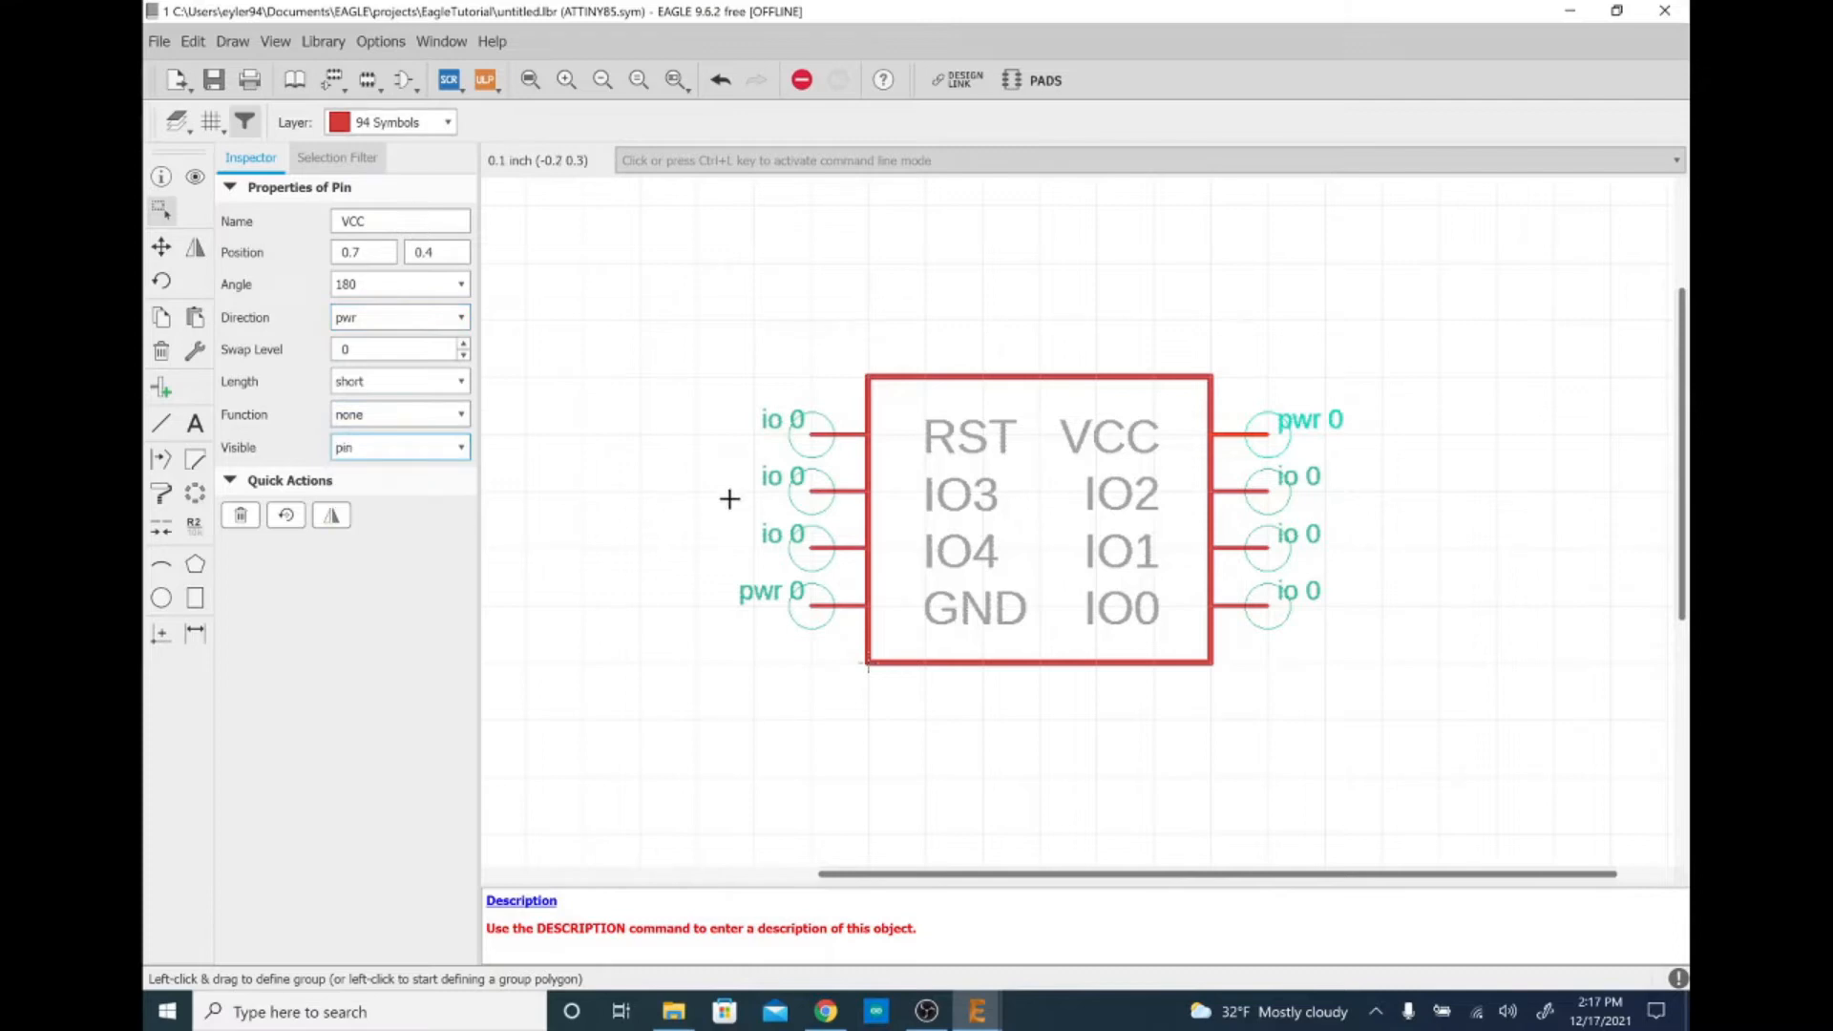
pyautogui.click(561, 364)
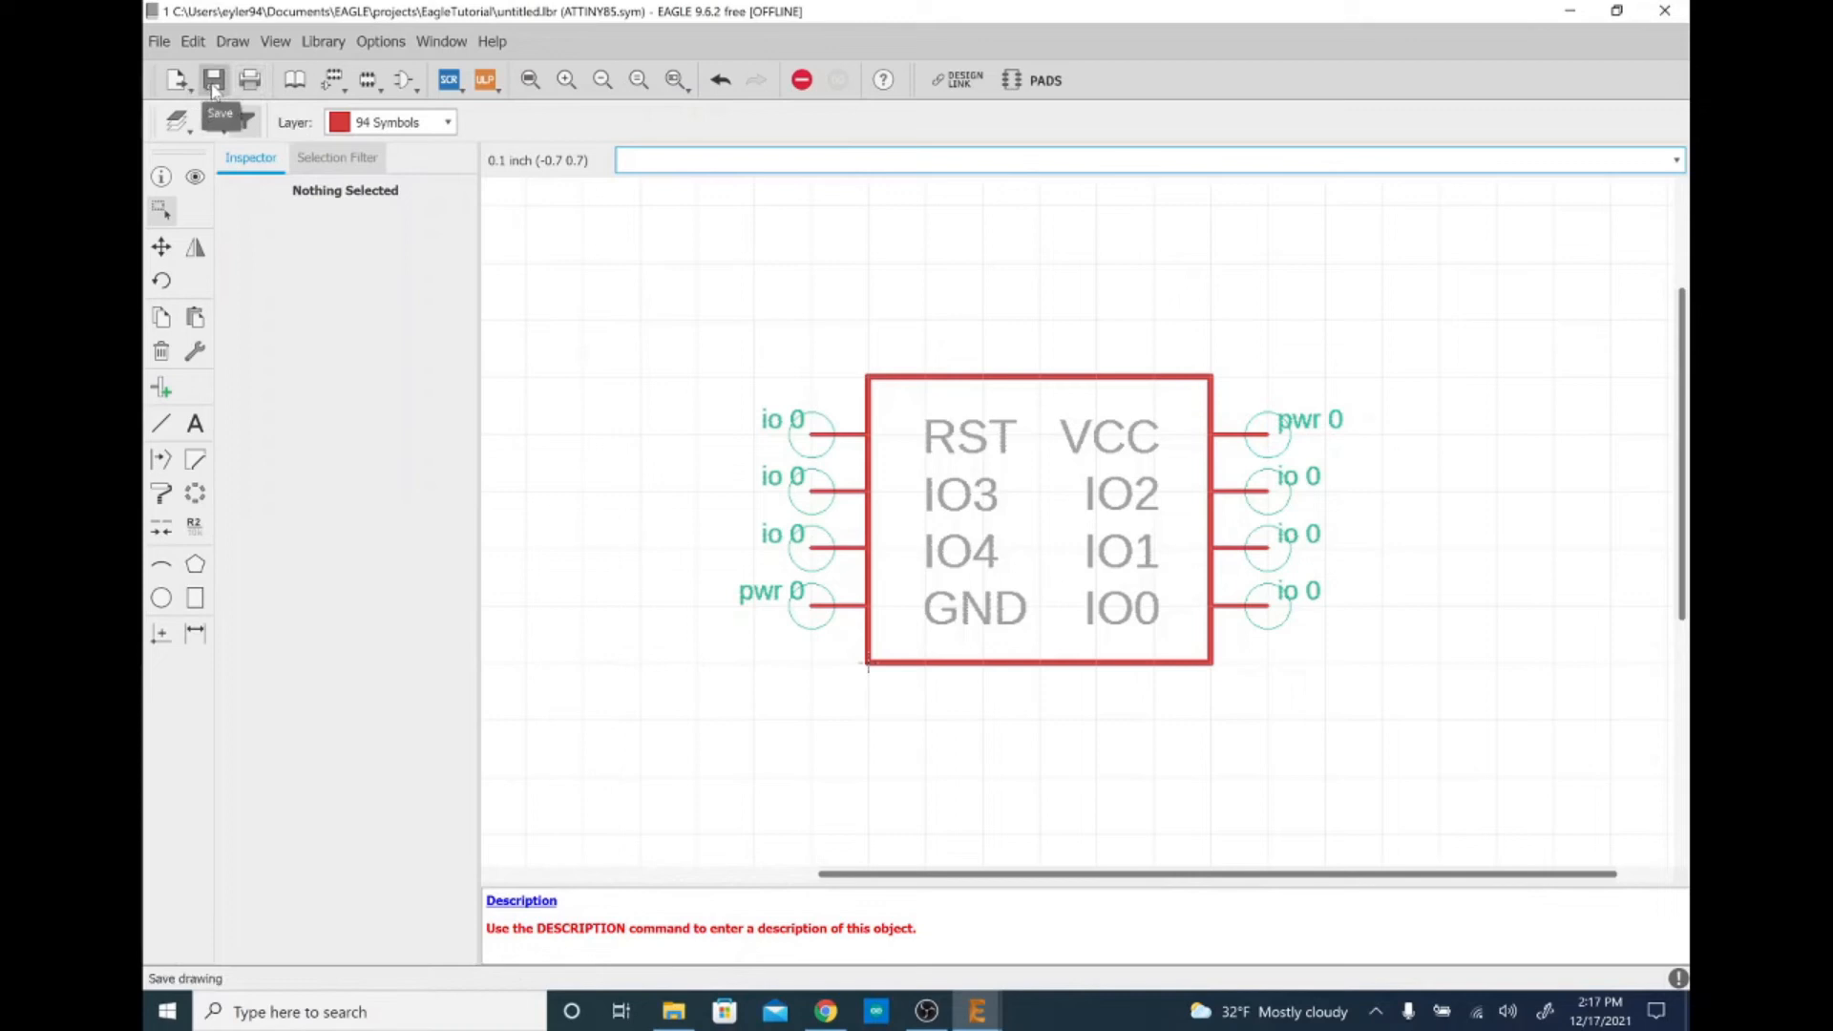
# Place a >NAME text just above the upper-left corner of the symbol outline
pyautogui.click(195, 423)
pyautogui.write('>')
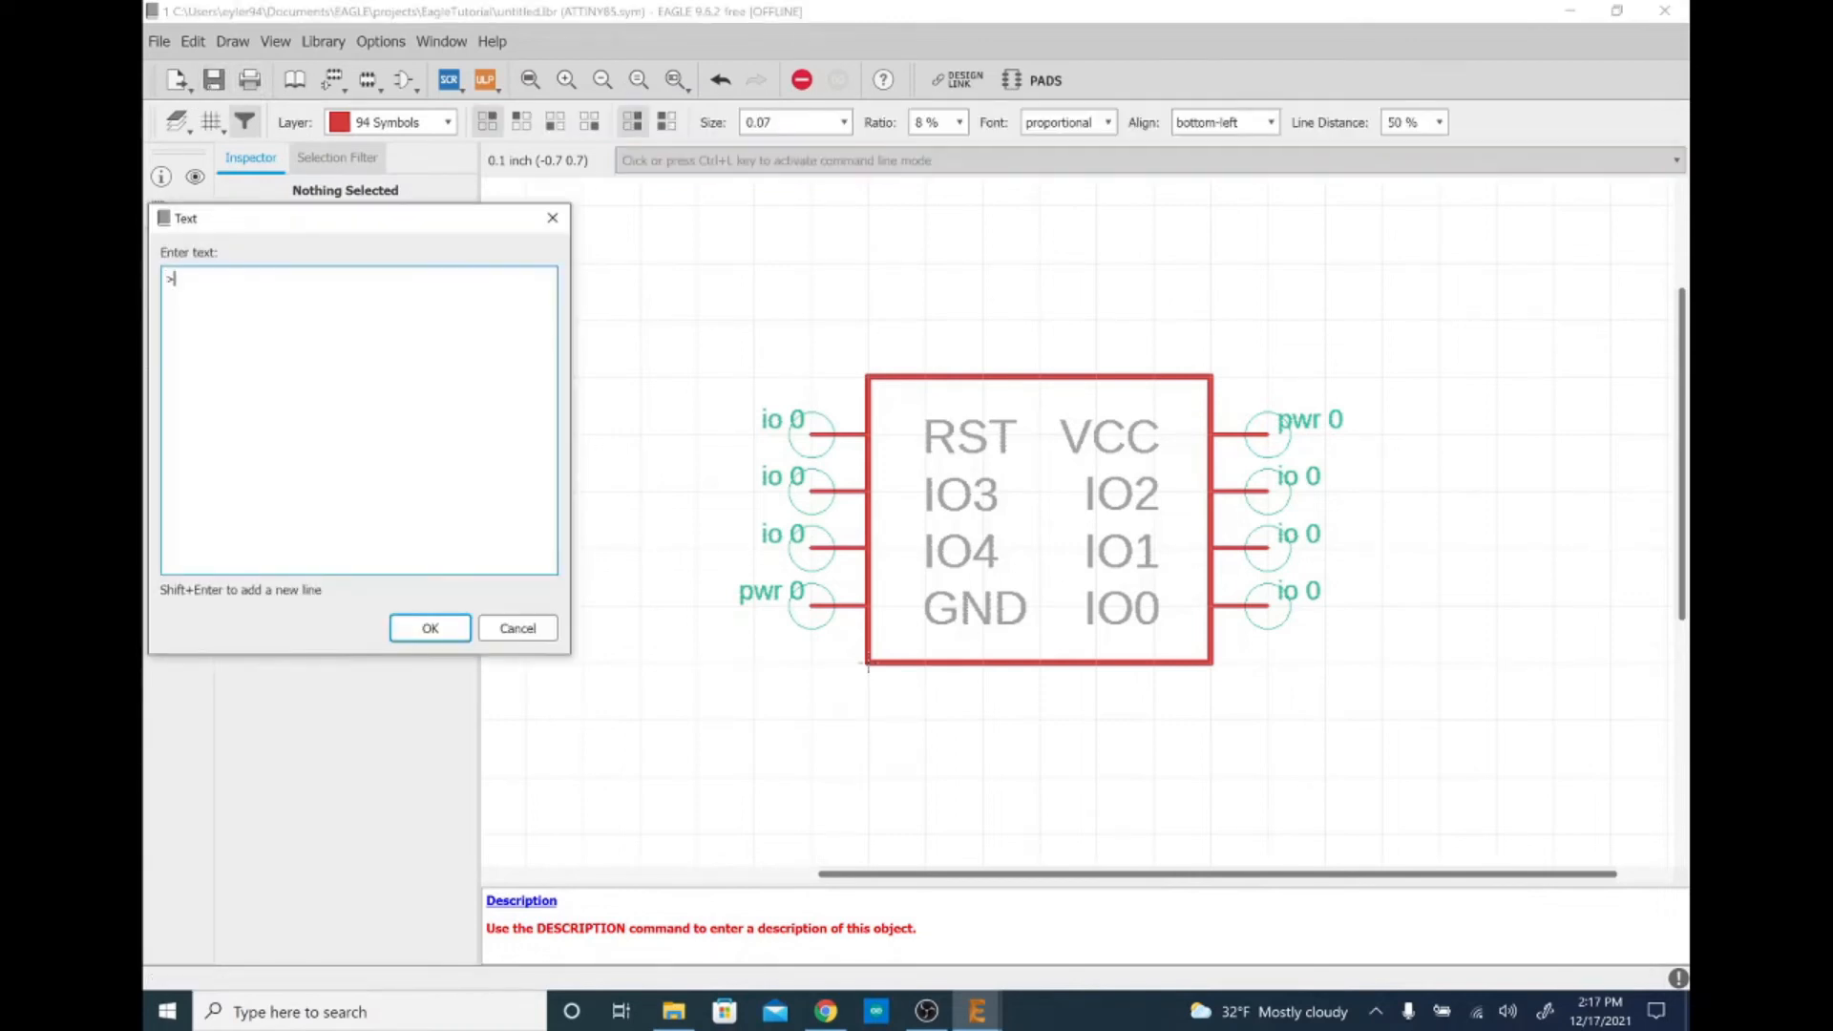
pyautogui.write('Name')
pyautogui.press('BackSpace')
pyautogui.press('BackSpace')
pyautogui.press('BackSpace')
pyautogui.write('AME')
pyautogui.press('Return')
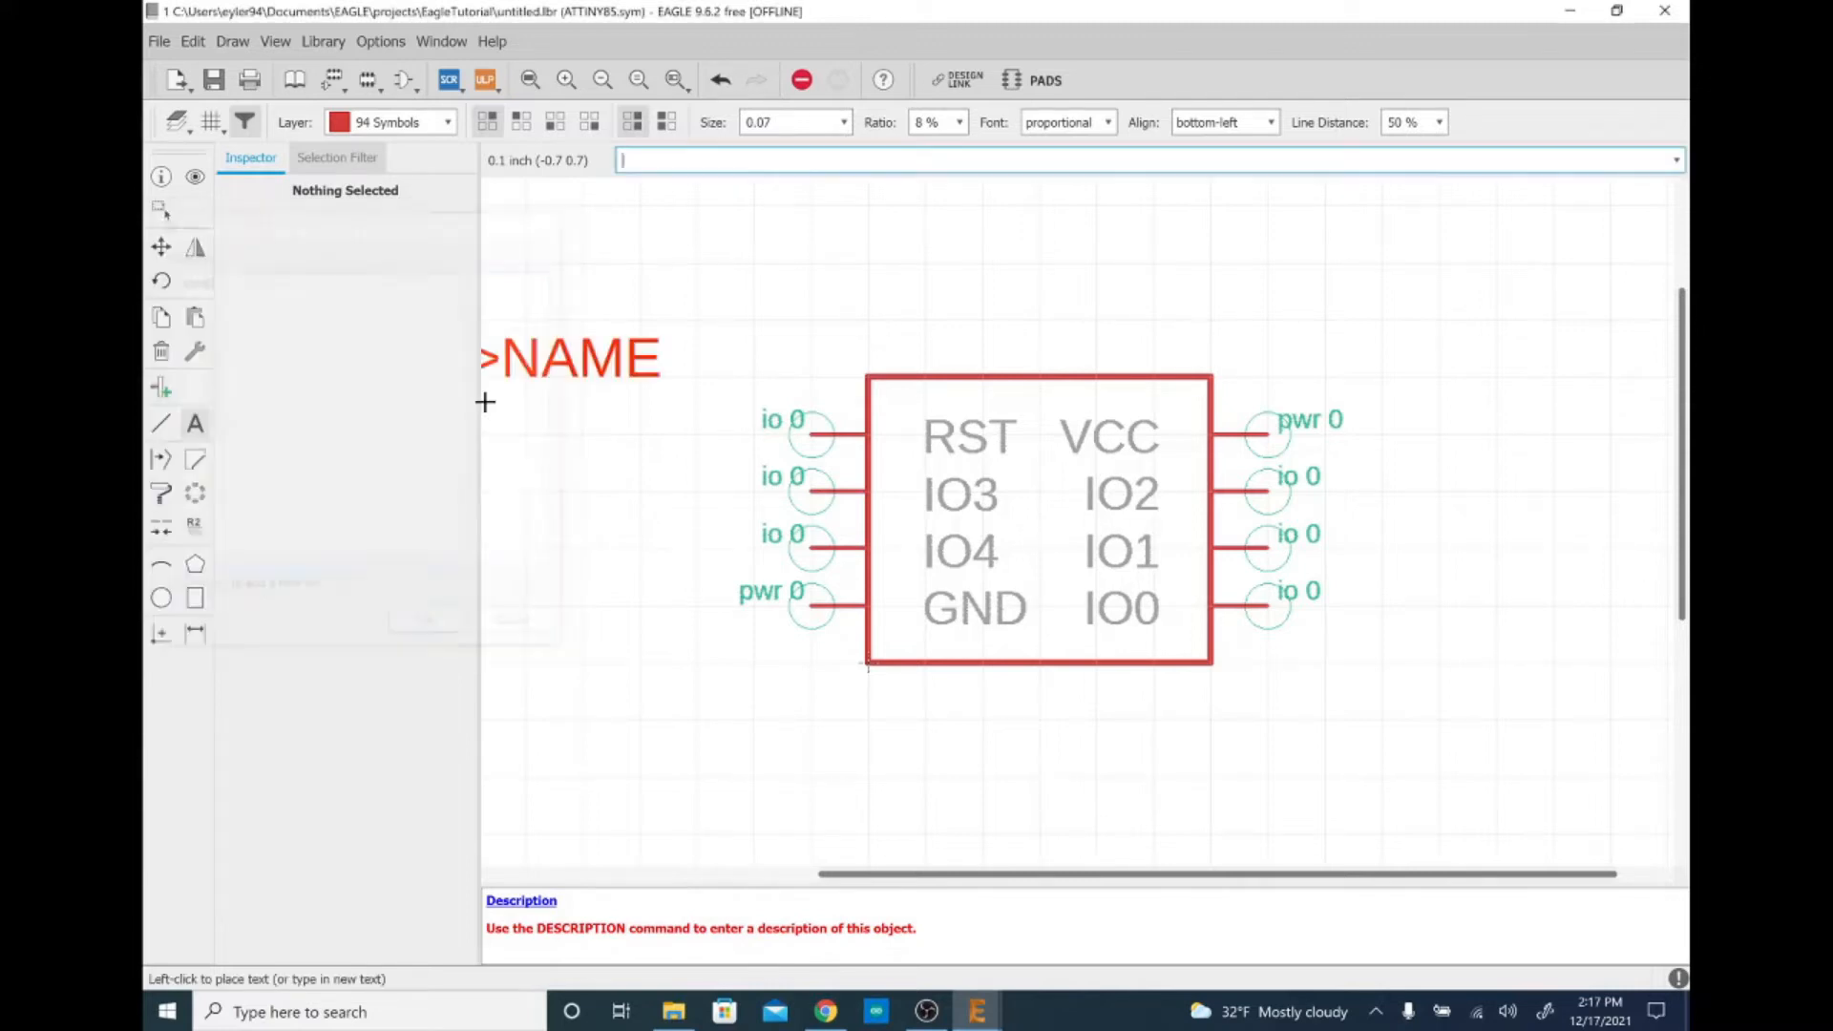
pyautogui.click(873, 368)
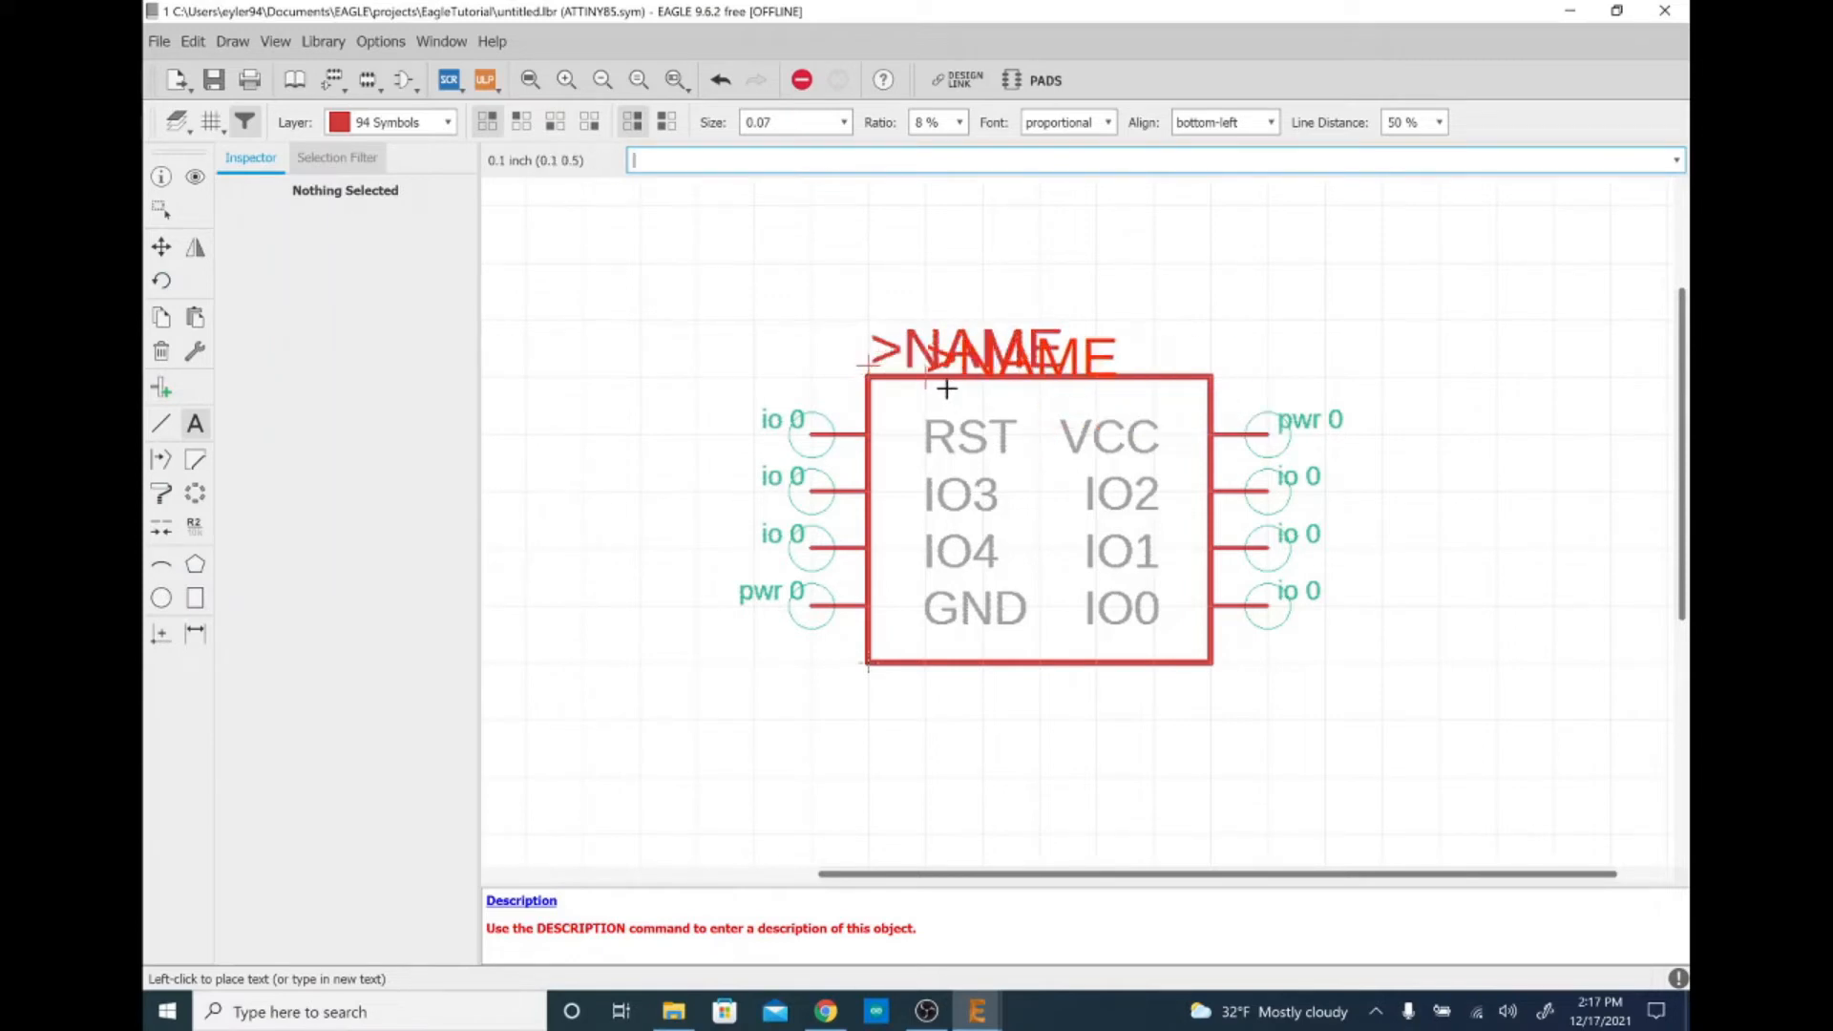
# Place a >VALUE text just below the lower-left corner of the symbol outline and end the Text command
pyautogui.press('Escape')
pyautogui.press('End')
pyautogui.press('BackSpace')
pyautogui.press('BackSpace')
pyautogui.press('BackSpace')
pyautogui.press('BackSpace')
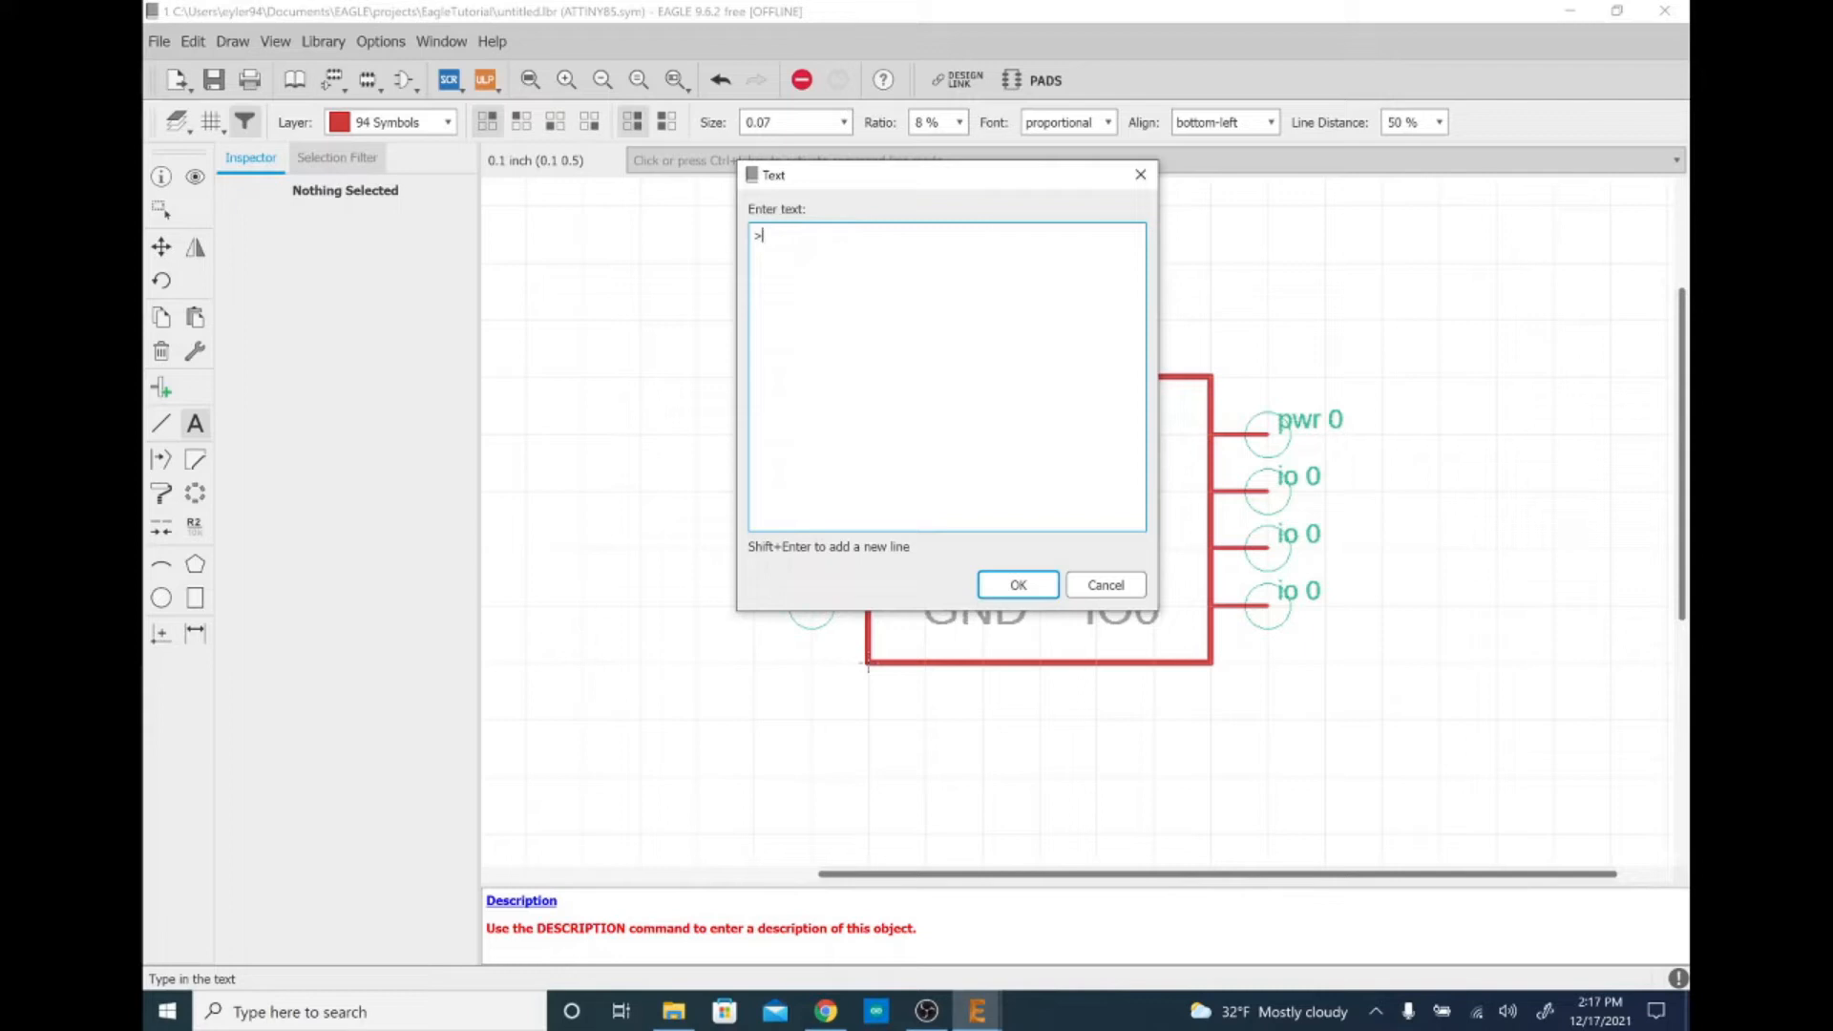
pyautogui.write('value')
pyautogui.press('BackSpace')
pyautogui.press('BackSpace')
pyautogui.press('BackSpace')
pyautogui.press('BackSpace')
pyautogui.press('BackSpace')
pyautogui.write('VALUE')
pyautogui.press('Return')
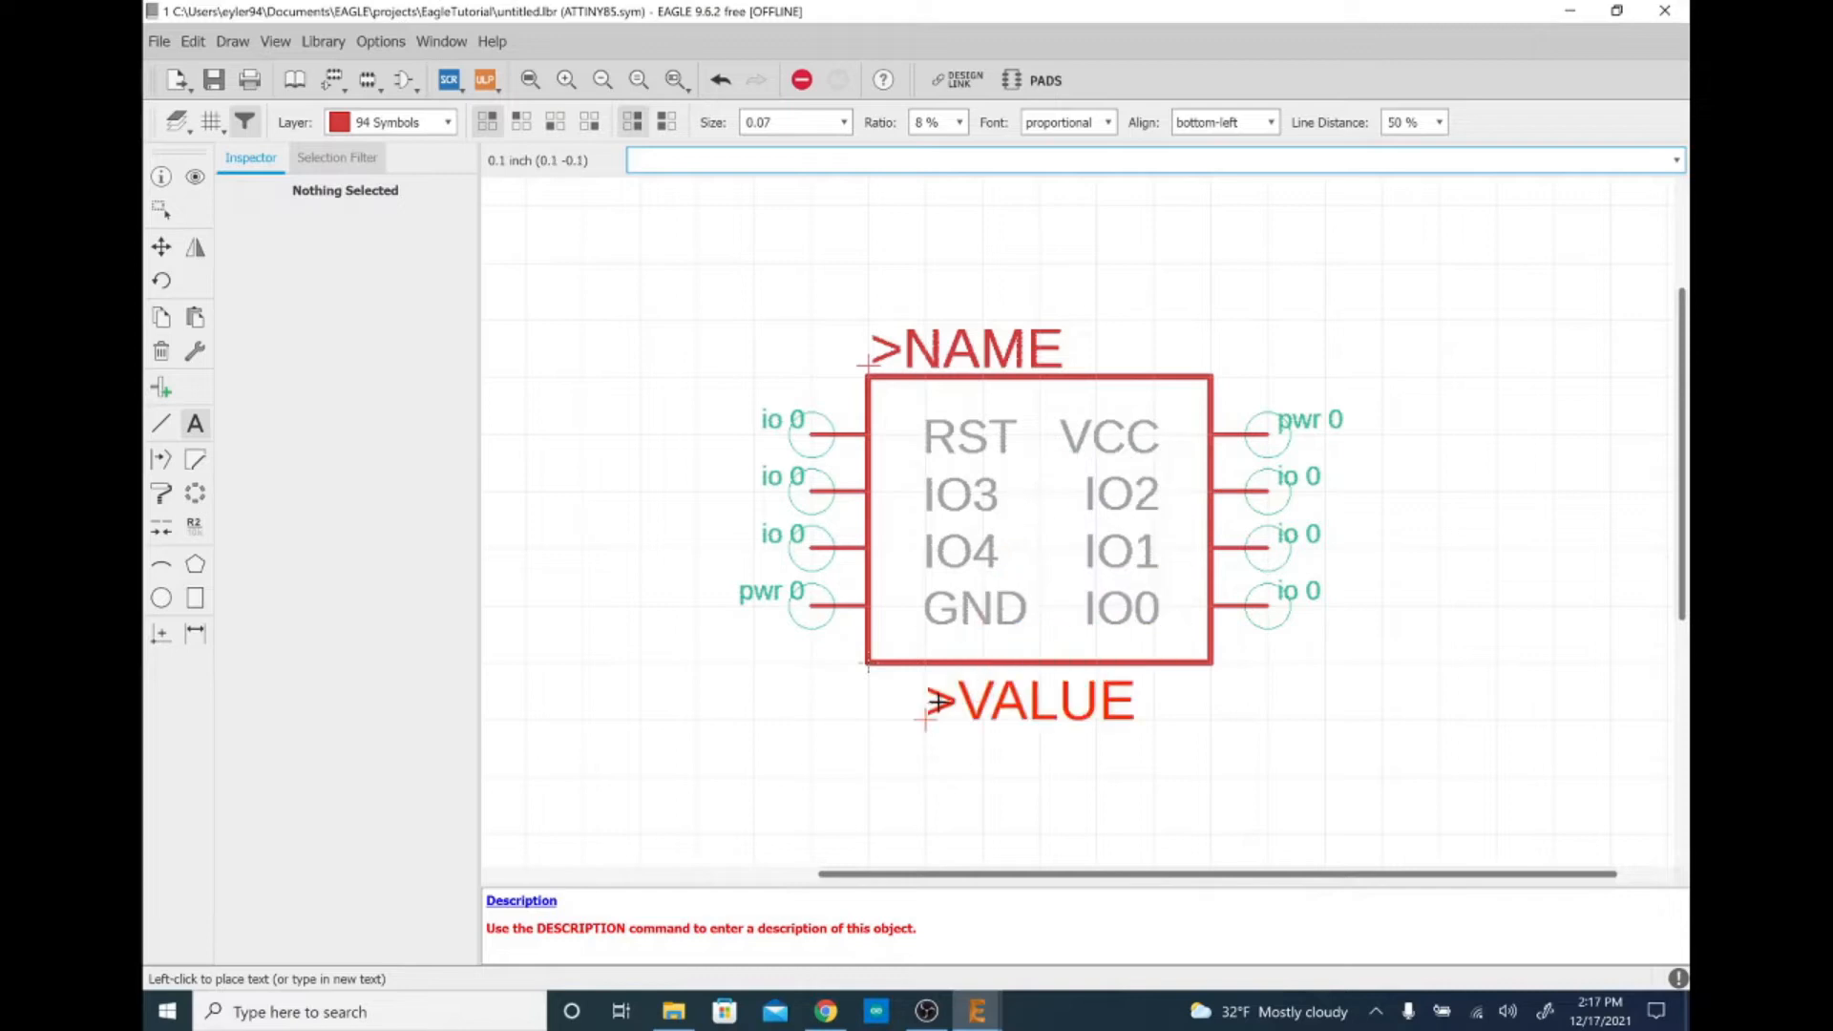
pyautogui.click(868, 720)
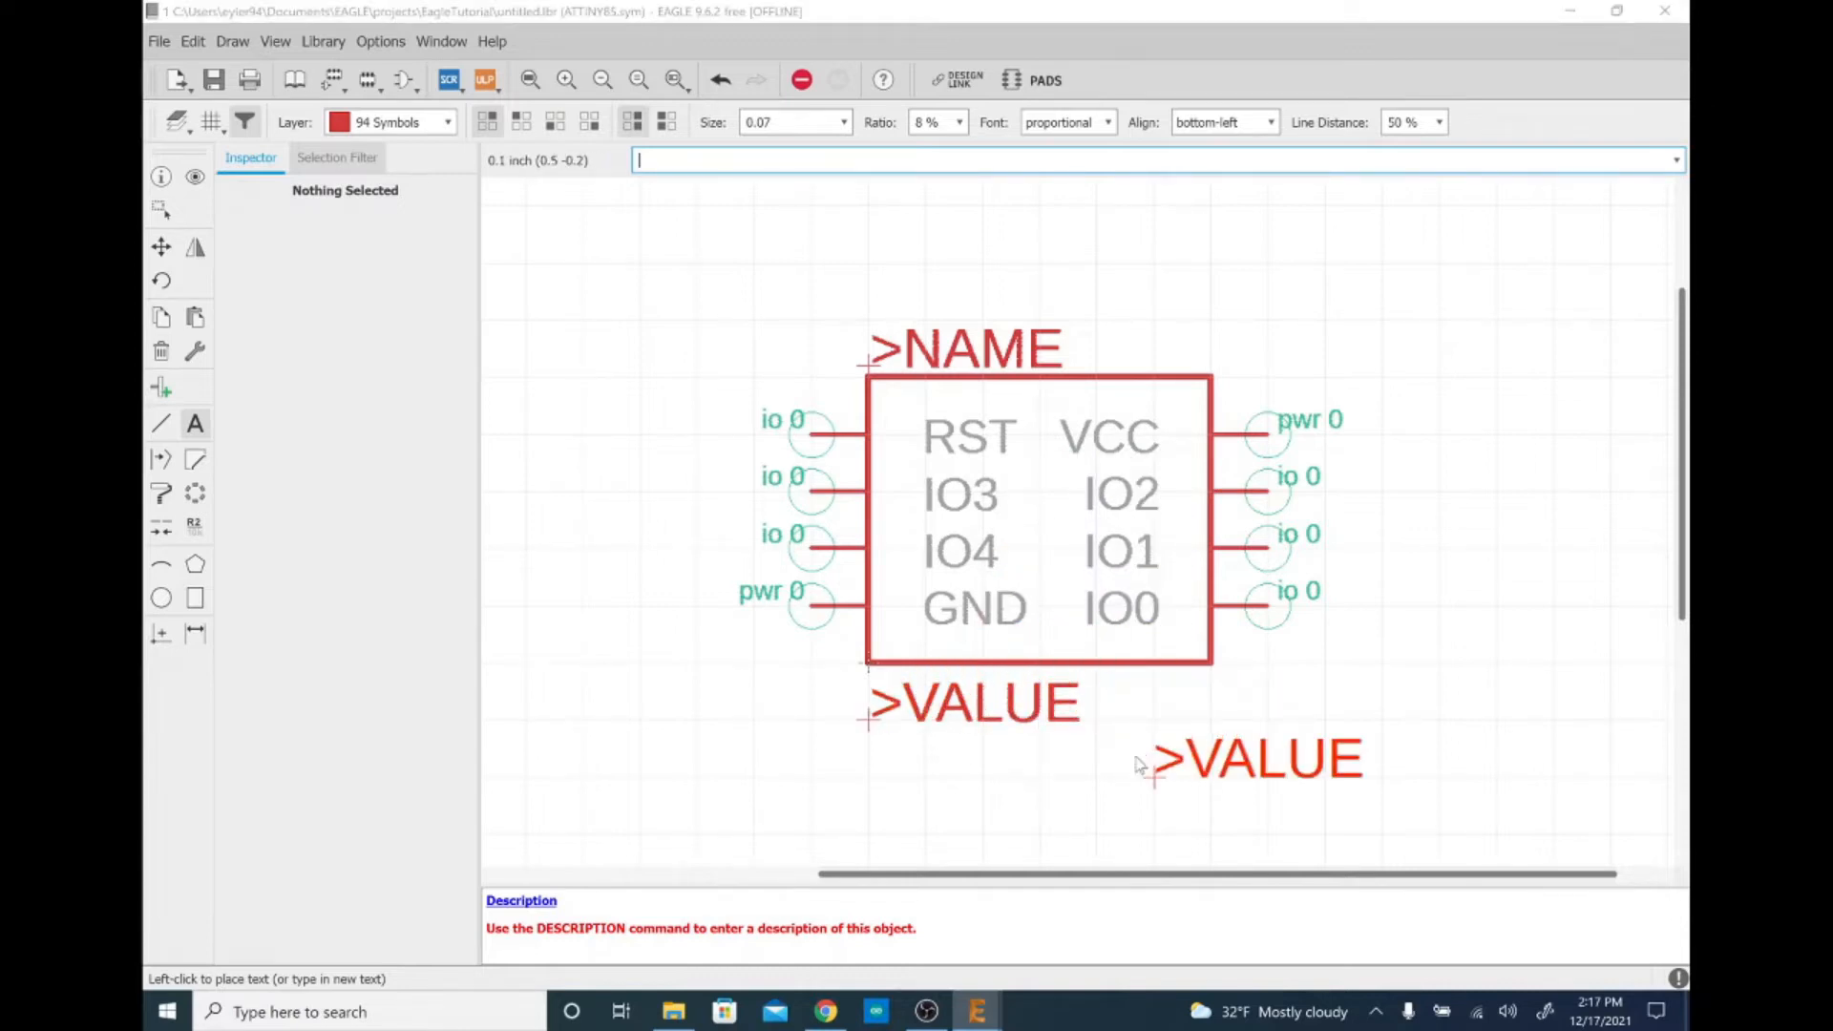
pyautogui.press('Escape')
pyautogui.press('Escape')
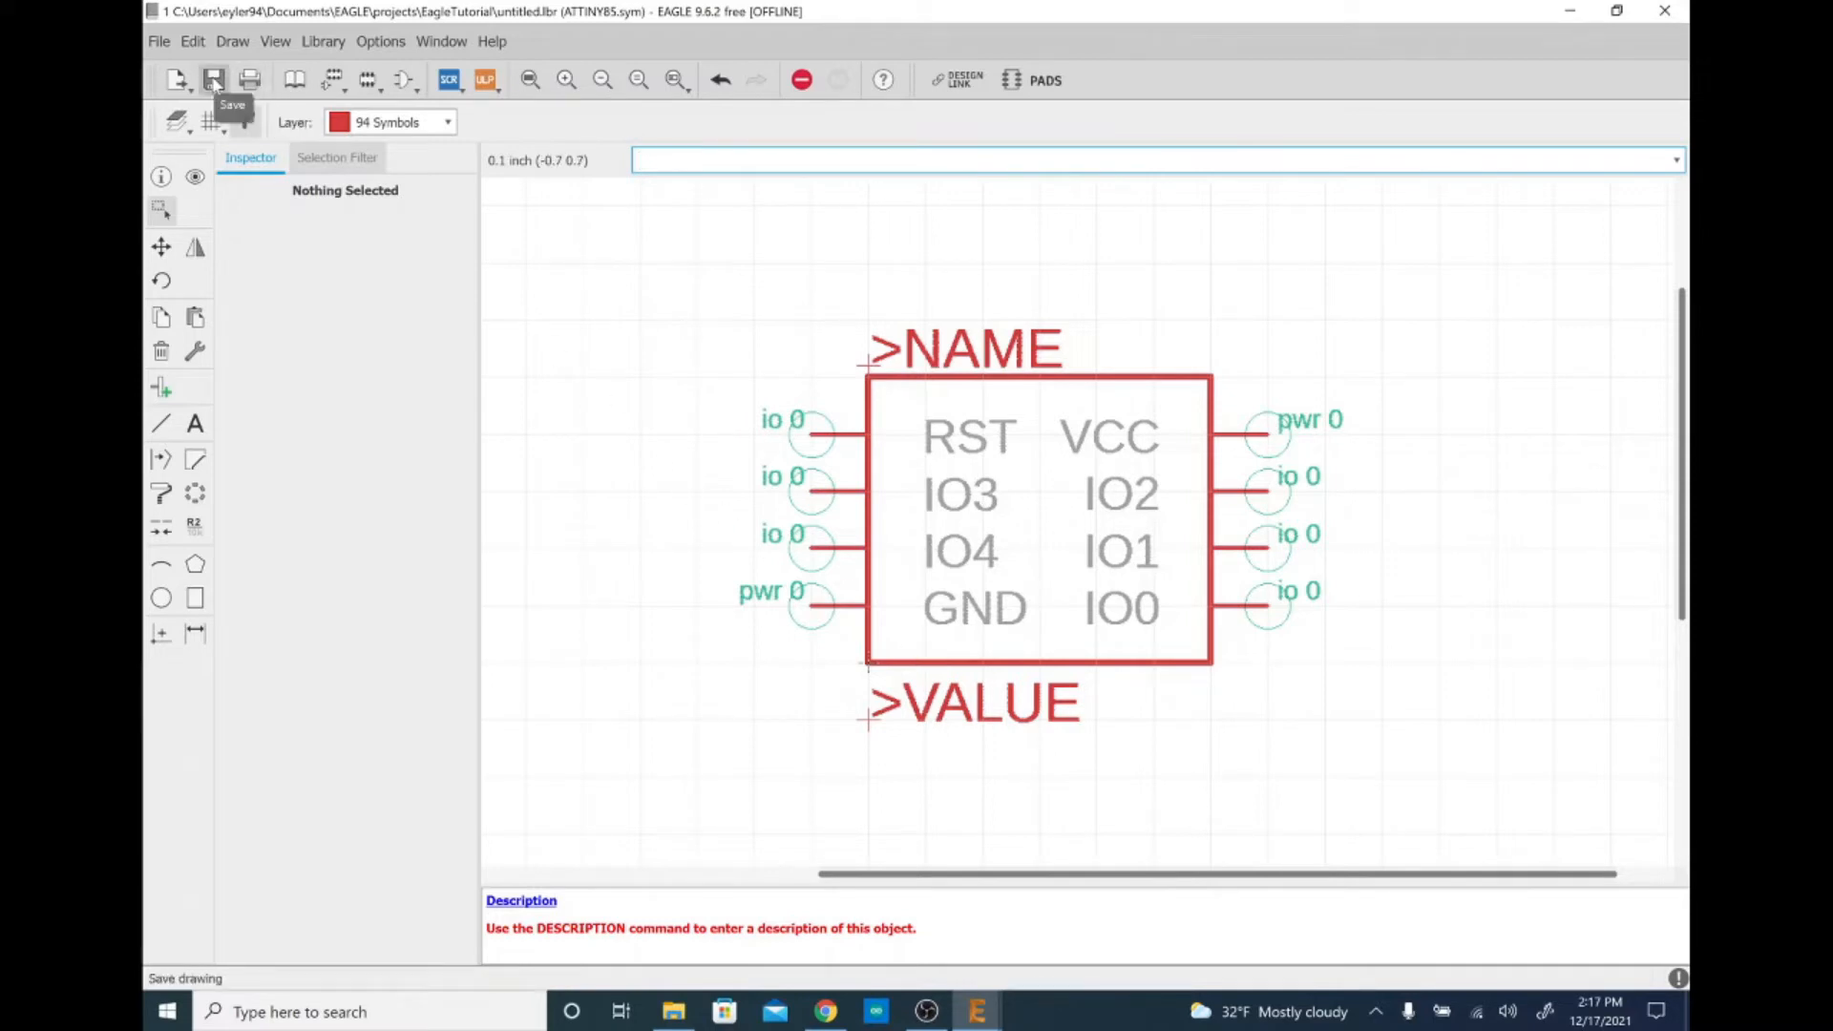
# Save the library as EAGLE_TUTORIAL in the EagleTutorial project folder
pyautogui.click(214, 82)
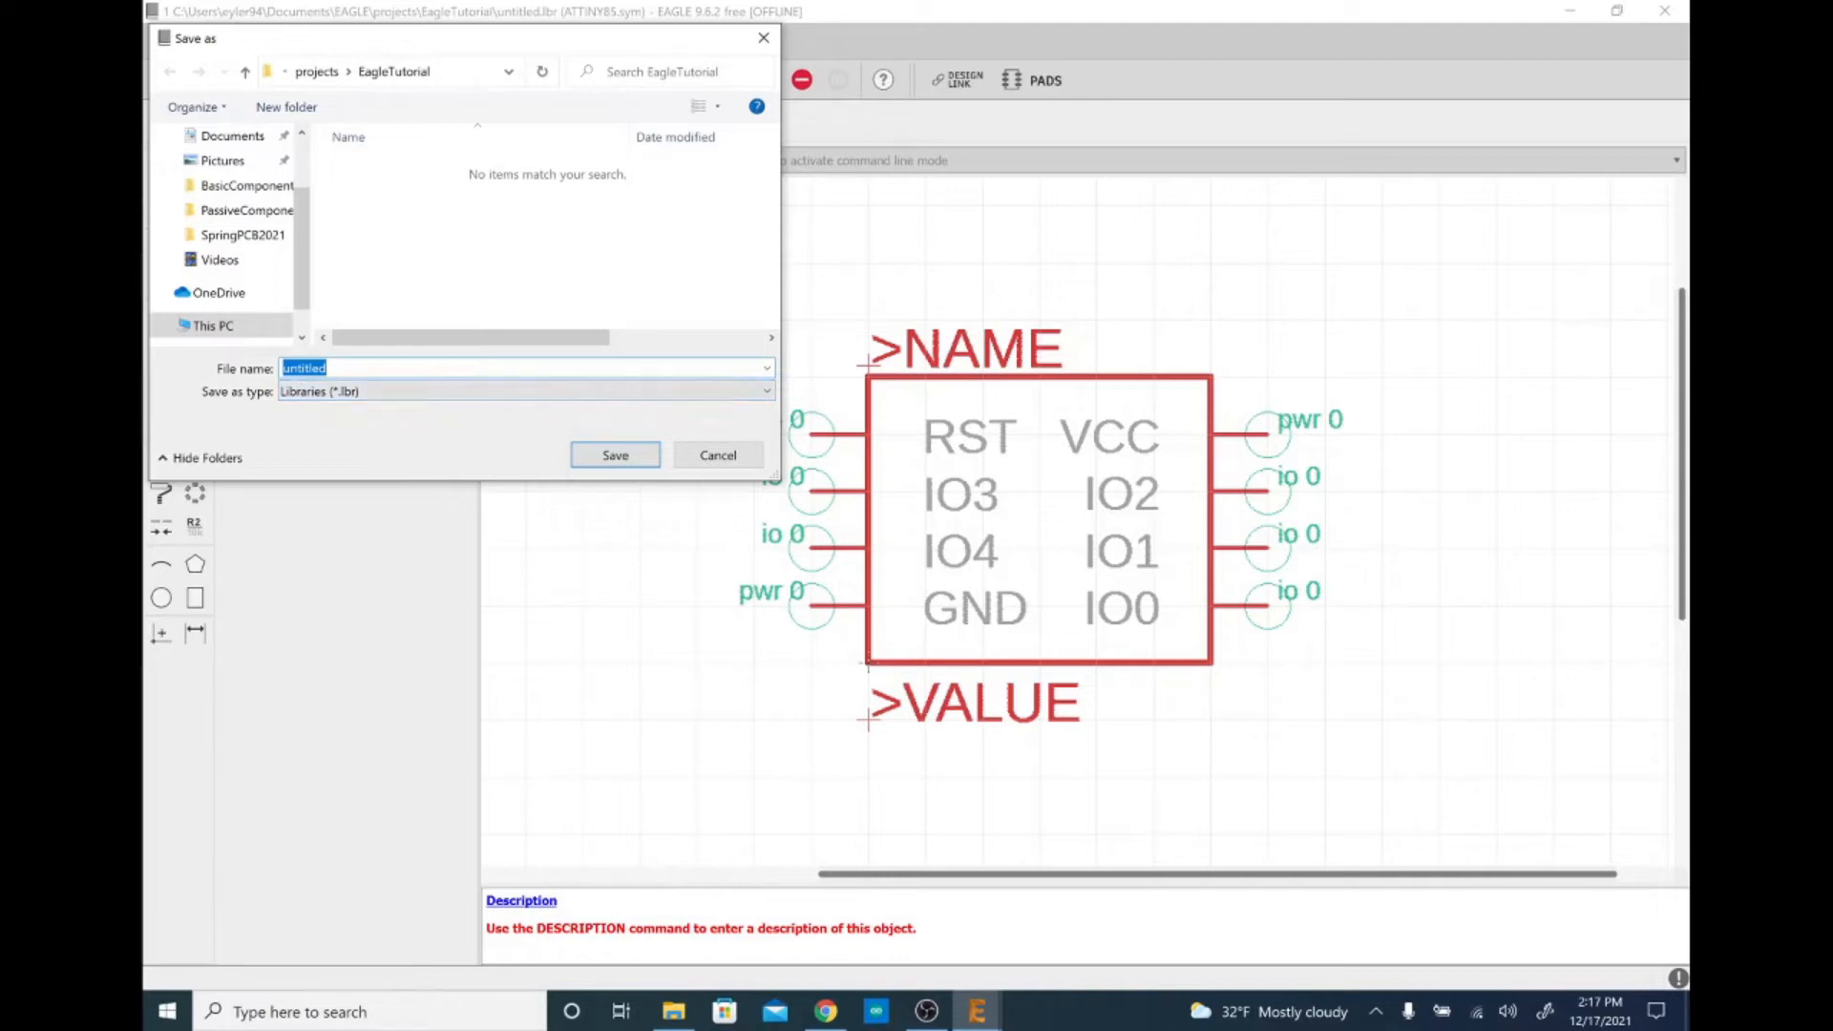
pyautogui.write('e')
pyautogui.press('BackSpace')
pyautogui.write('eag')
pyautogui.press('BackSpace')
pyautogui.press('BackSpace')
pyautogui.press('BackSpace')
pyautogui.write('E')
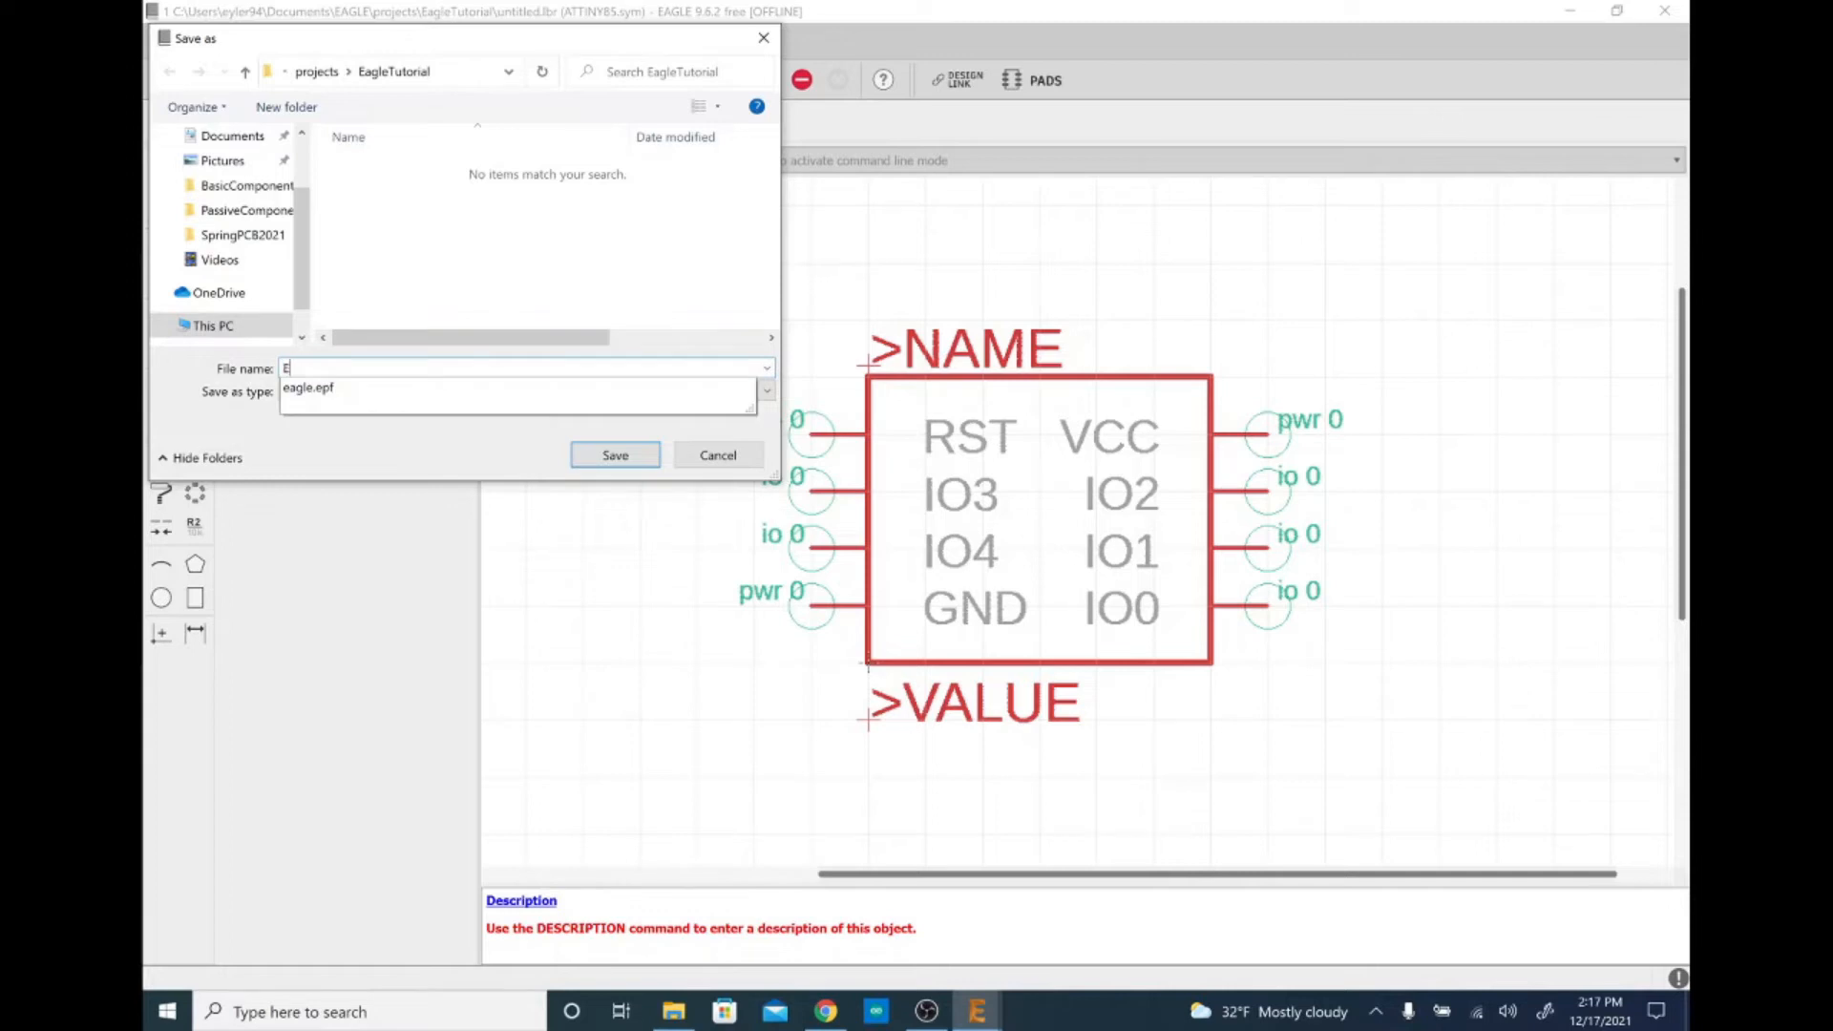
pyautogui.write('AGLE_TUTOR')
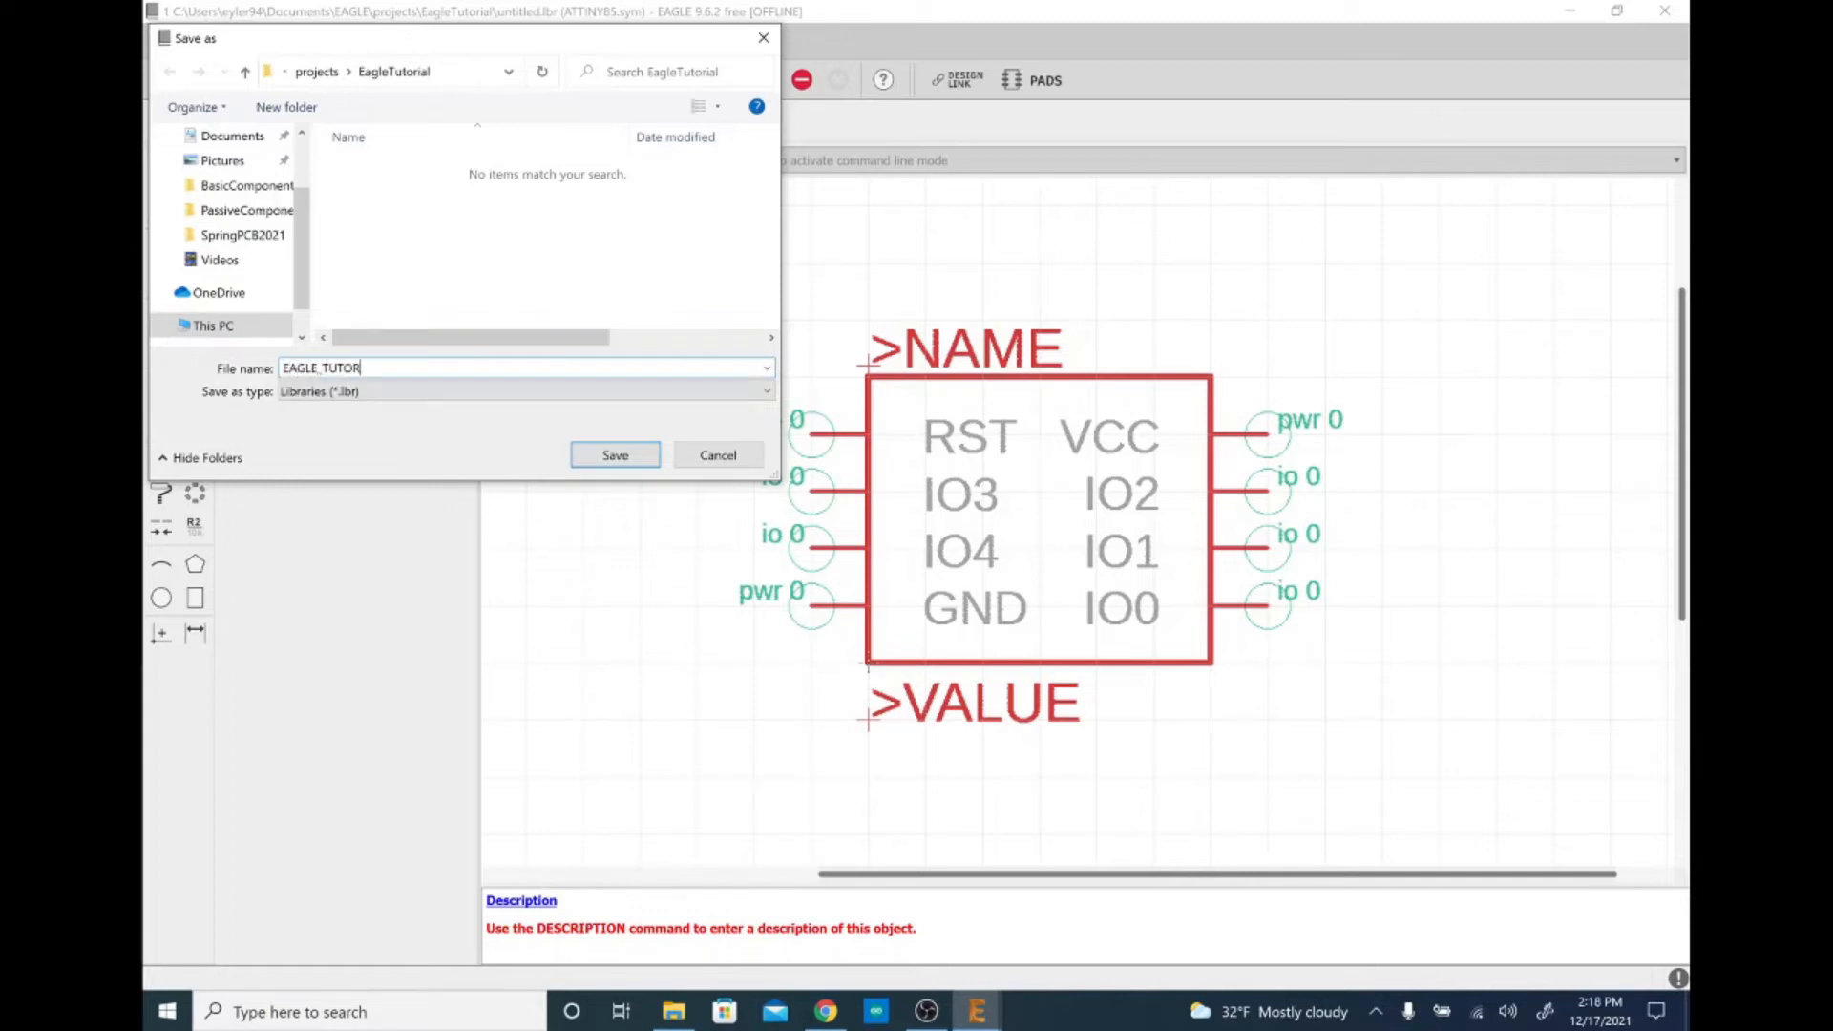
pyautogui.write('IAL')
pyautogui.press('Return')
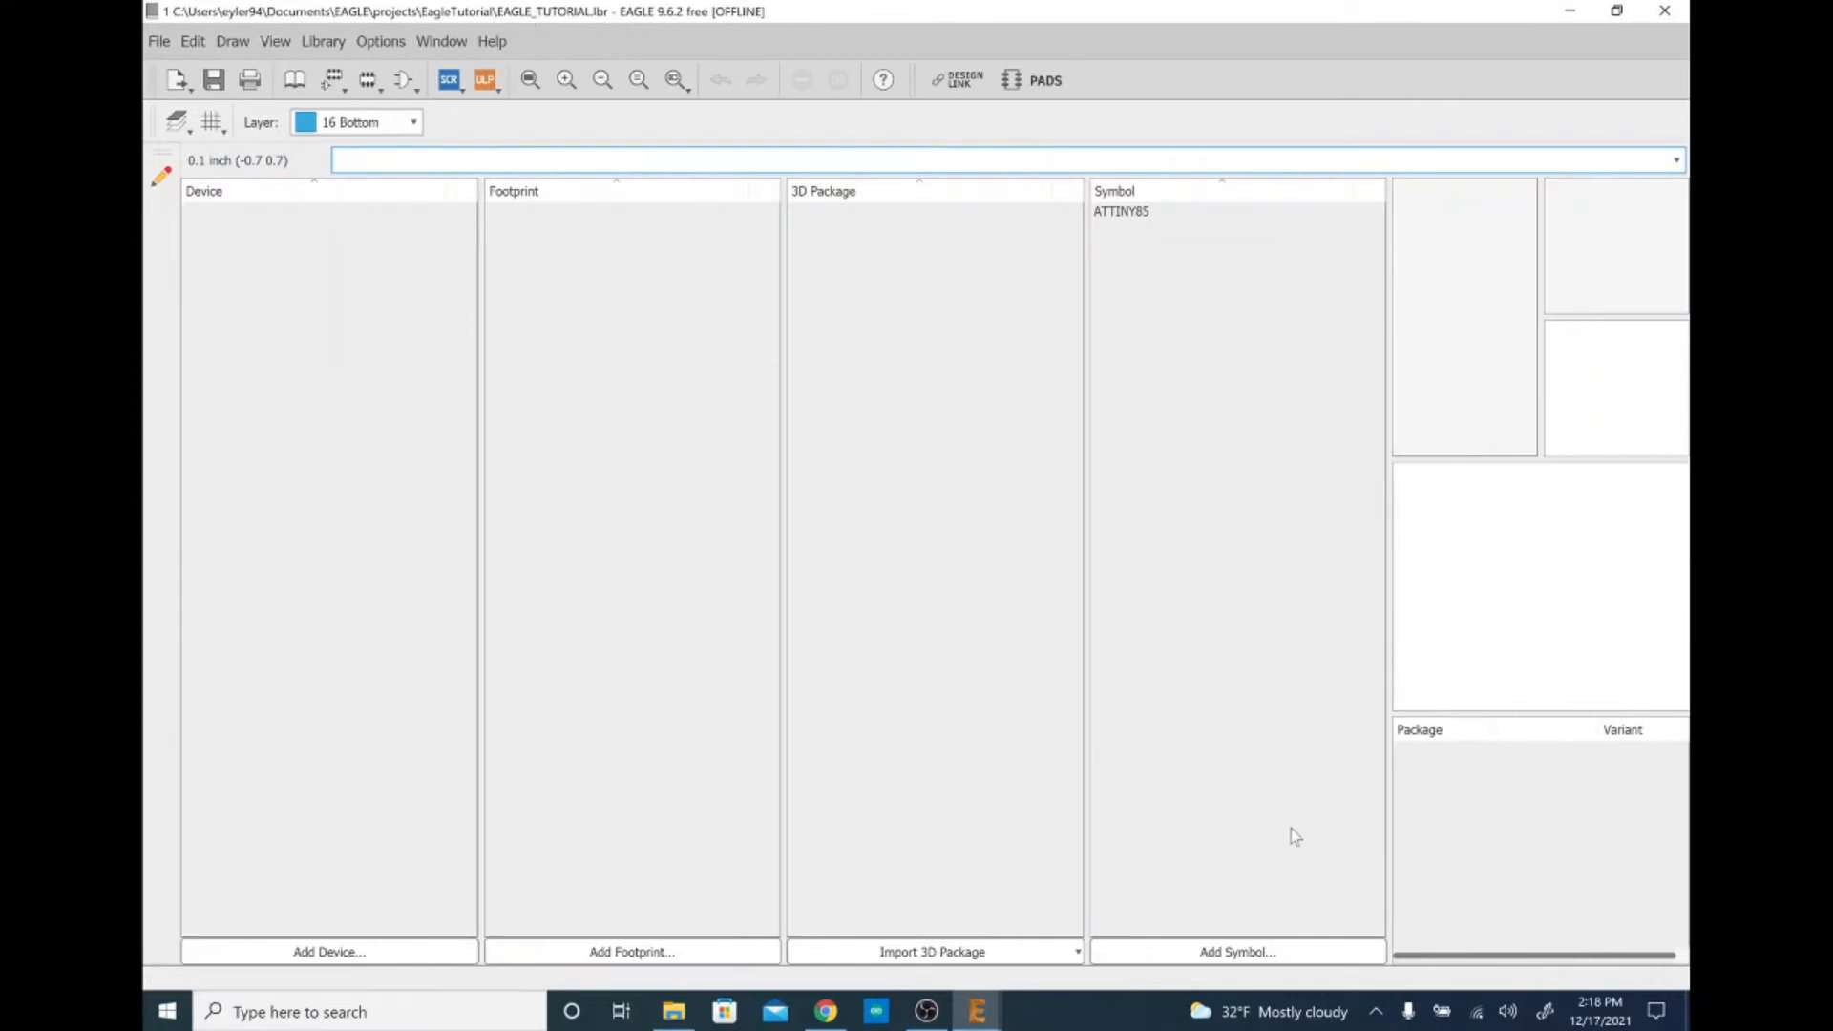
# Preview the ATTINY85 symbol in the library and create a new footprint named DIP8
pyautogui.click(1144, 213)
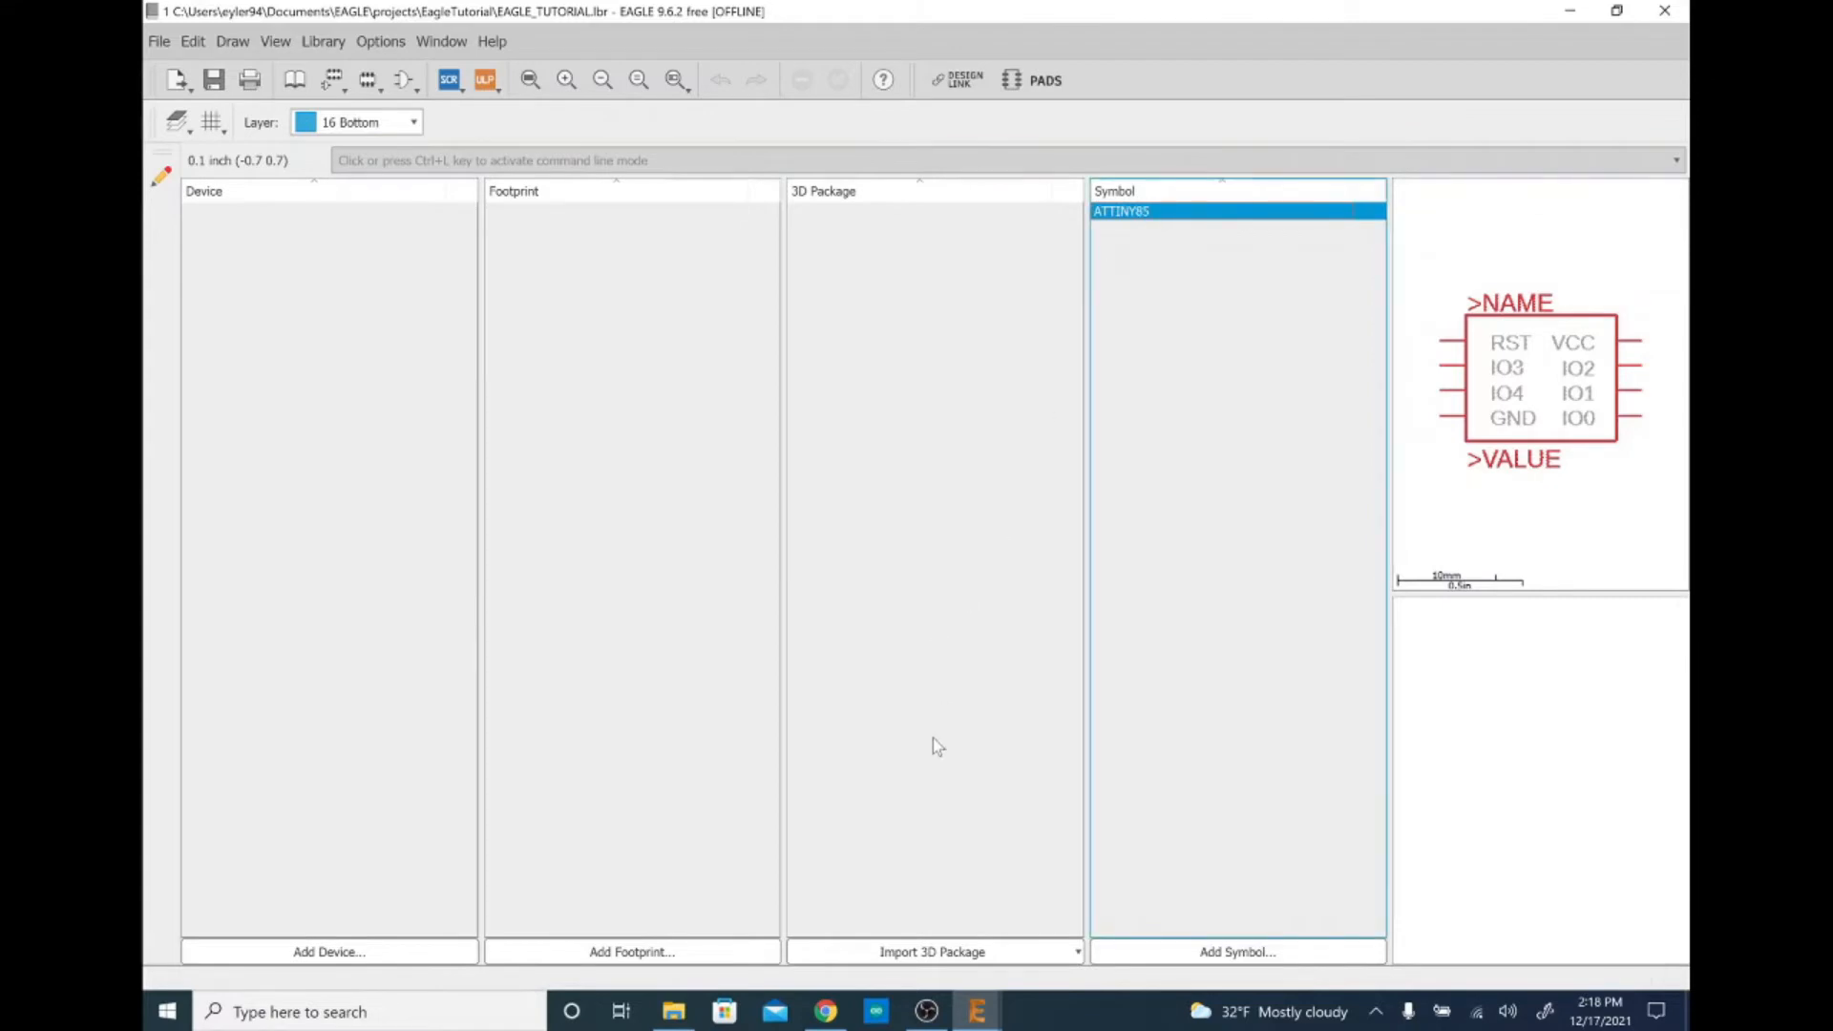
pyautogui.click(654, 953)
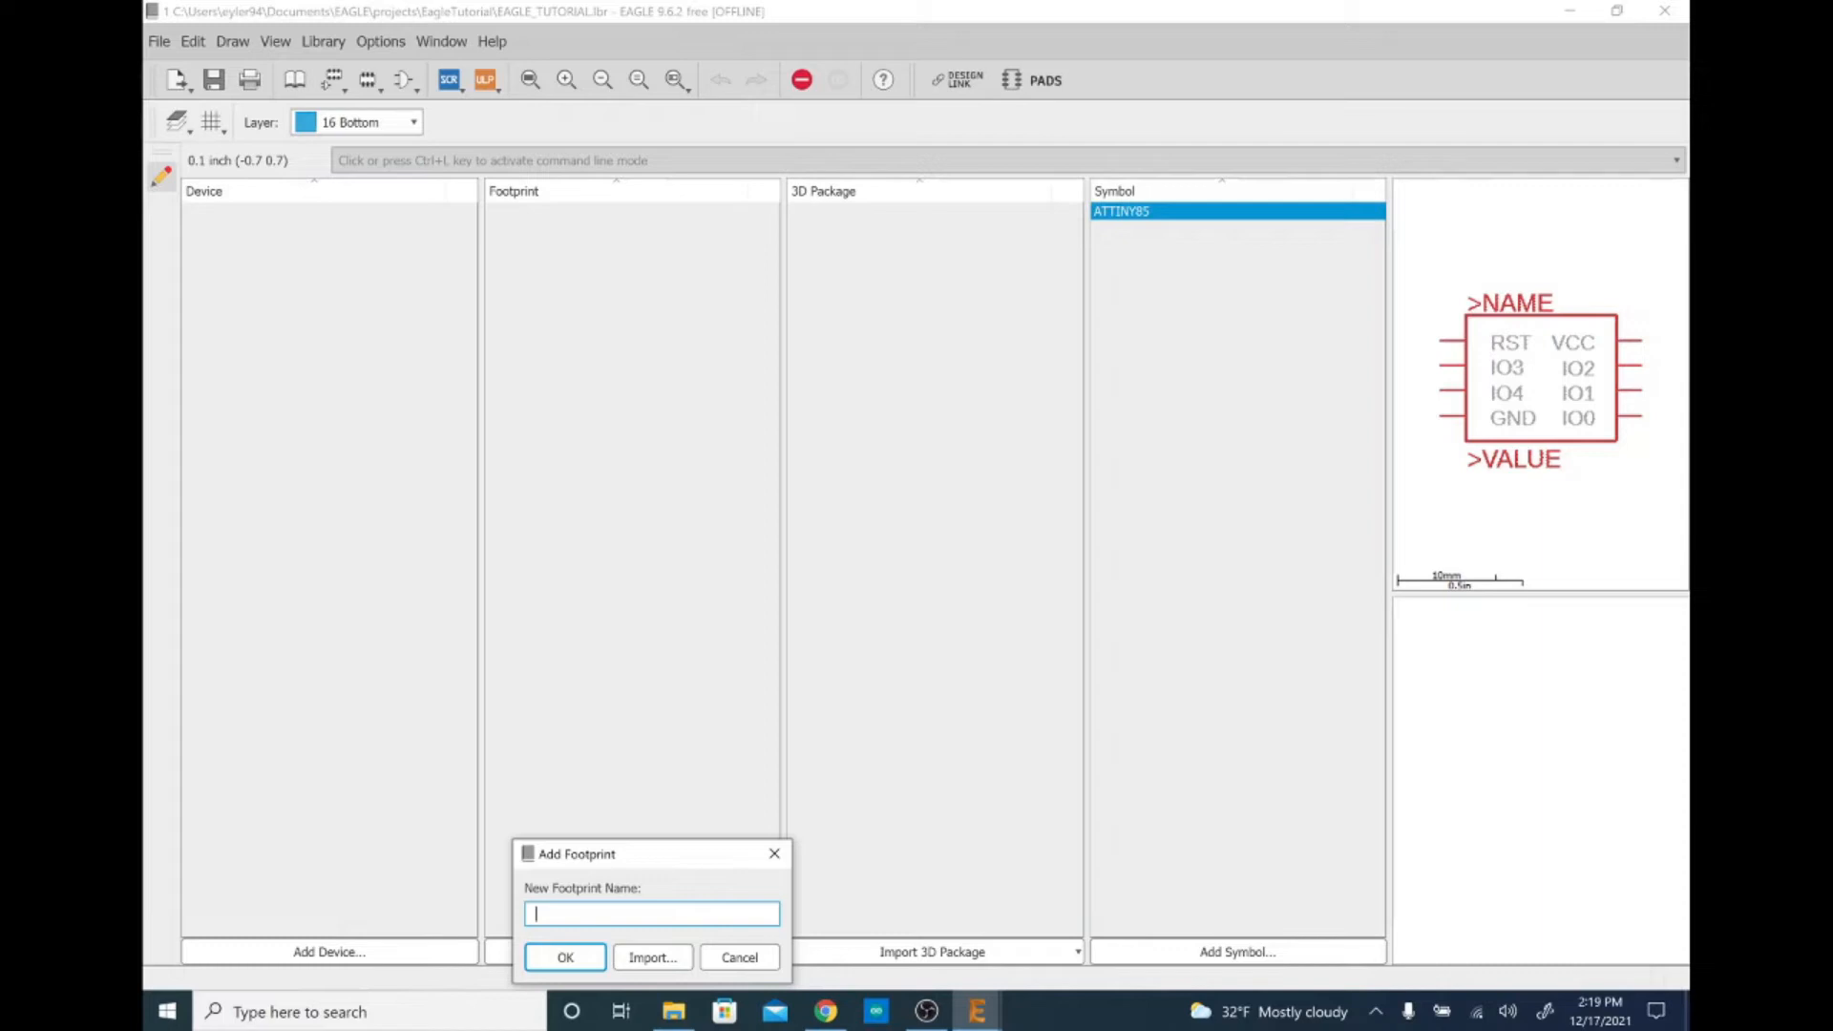
pyautogui.write('THD')
pyautogui.press('BackSpace')
pyautogui.press('BackSpace')
pyautogui.press('BackSpace')
pyautogui.write('DIP8')
pyautogui.press('Return')
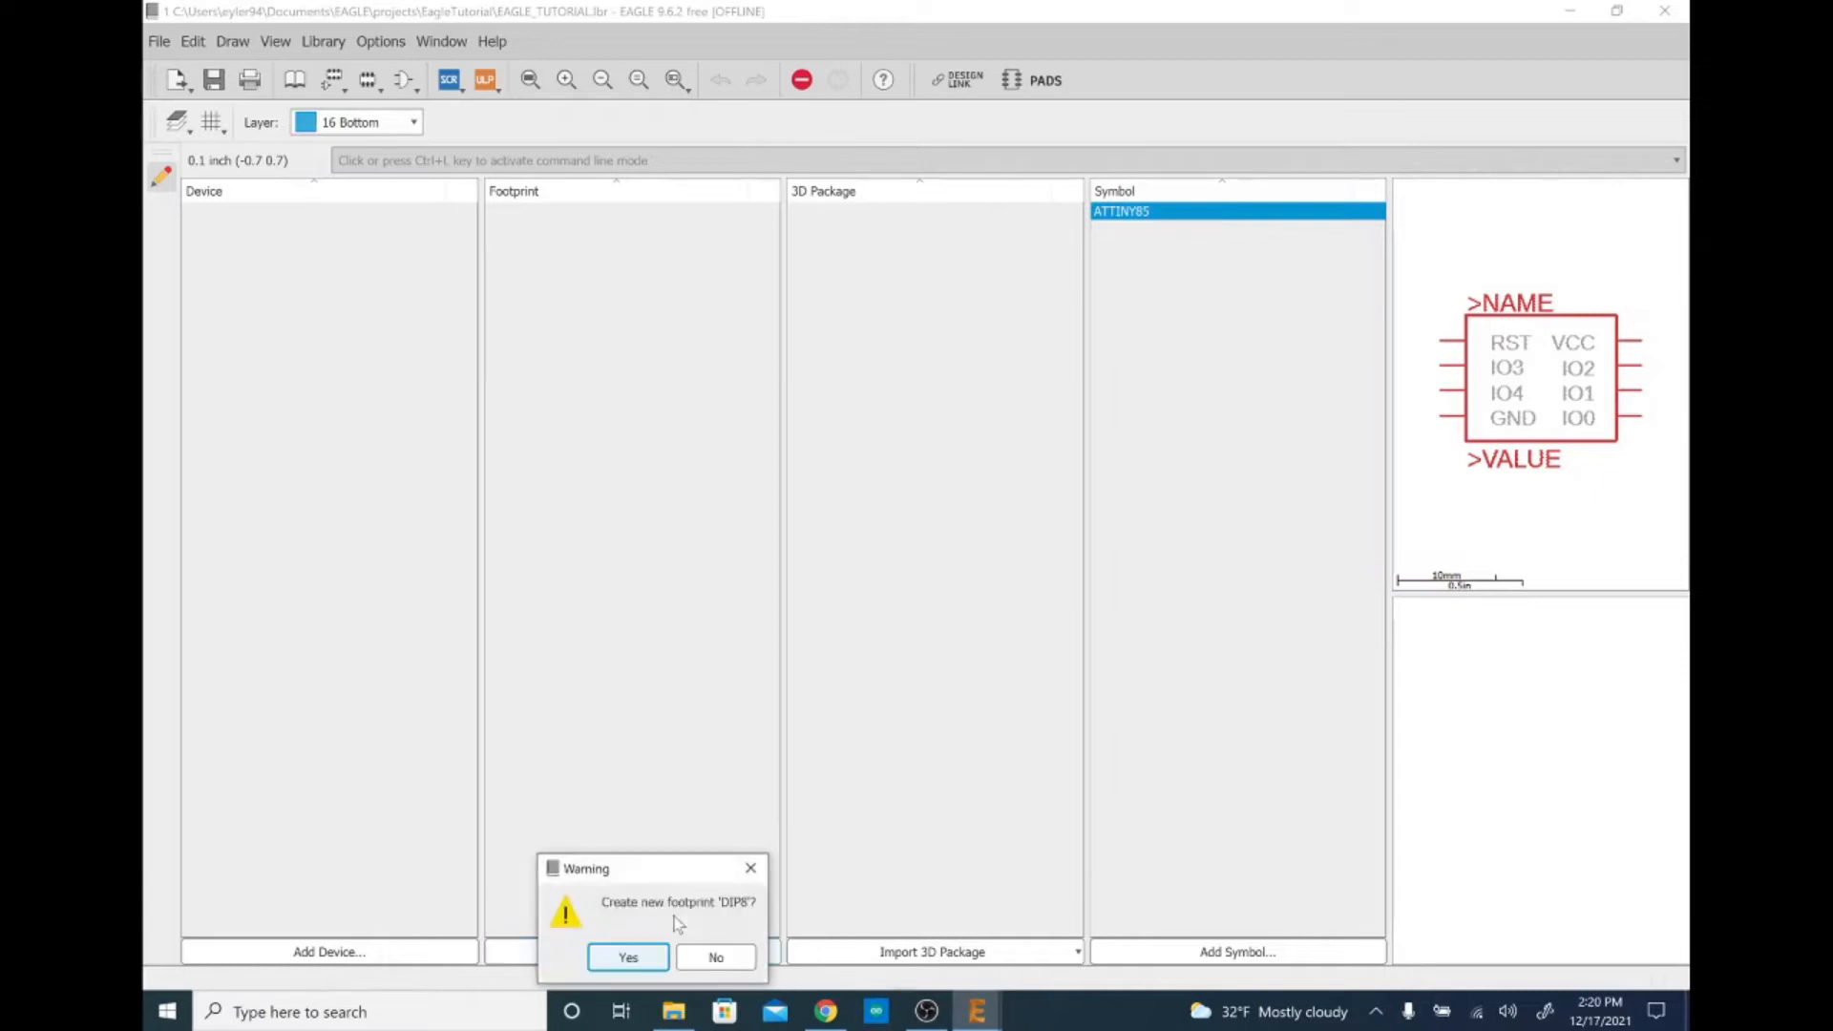
pyautogui.click(649, 960)
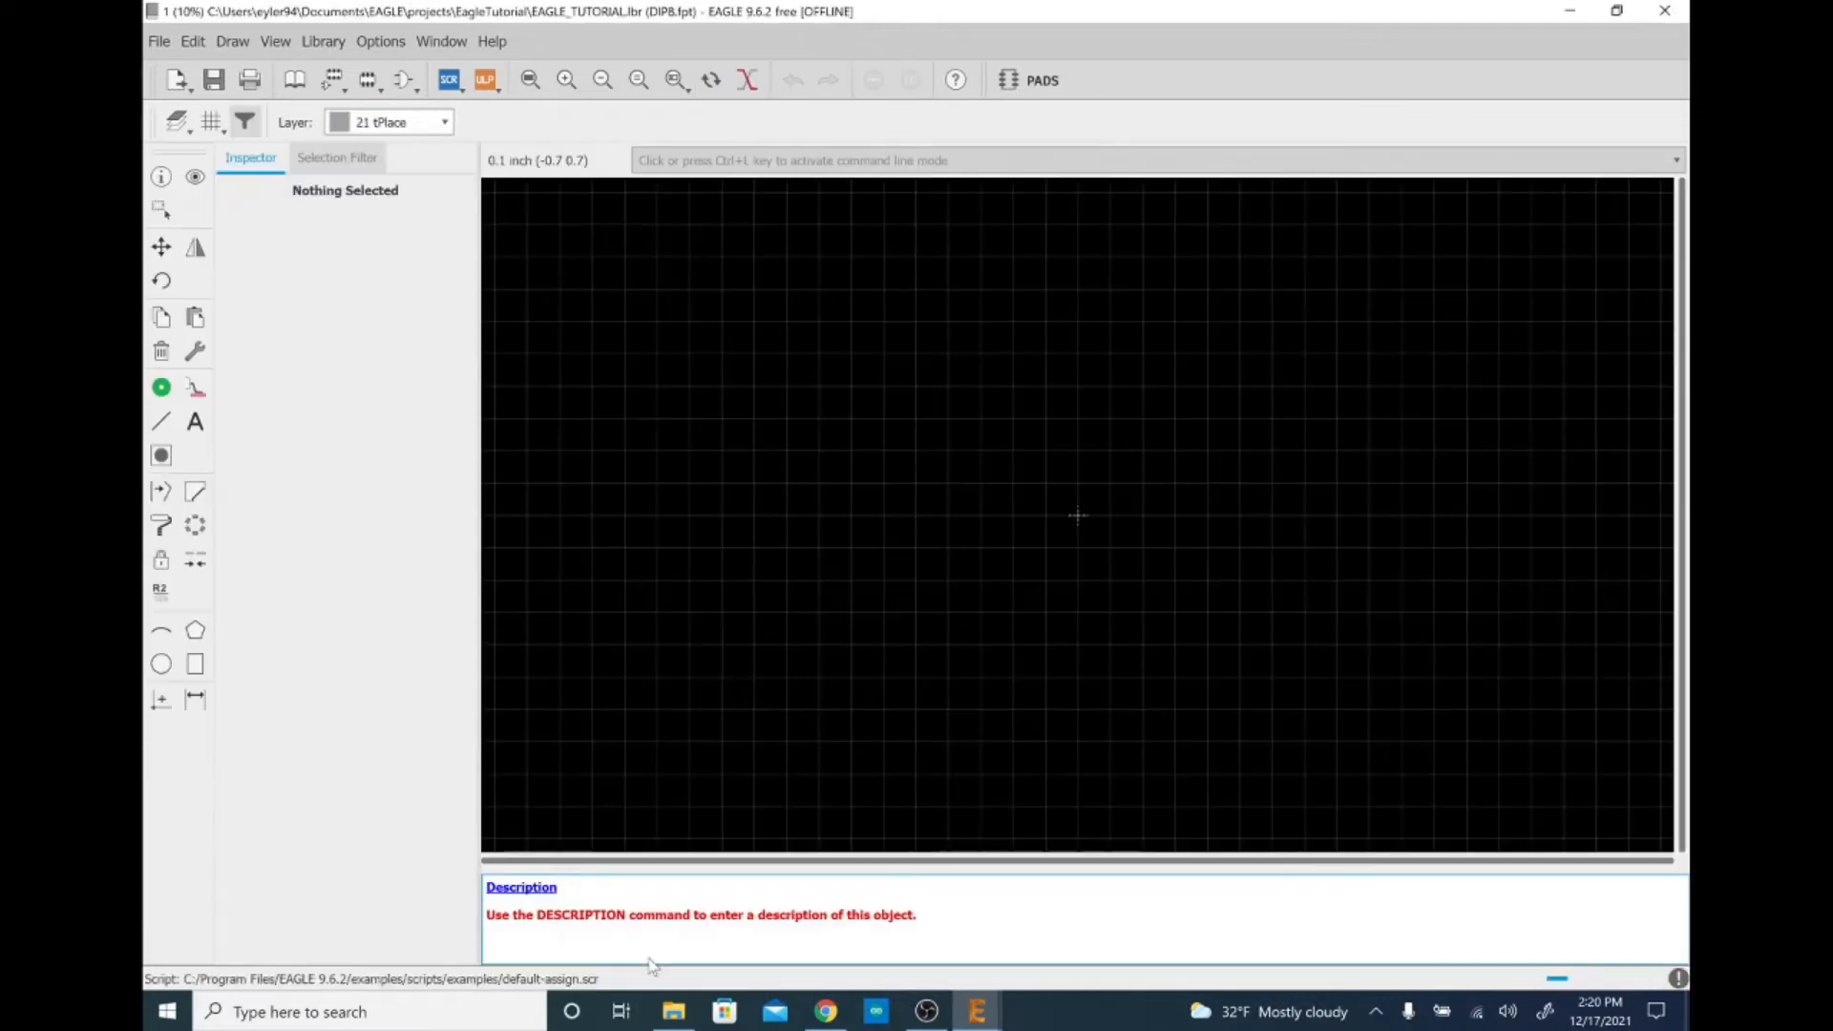
# Start the Pad command for through-hole pads and set the drill size to 40 mil
pyautogui.scroll(3, 1077, 515)
pyautogui.scroll(5, 1149, 489)
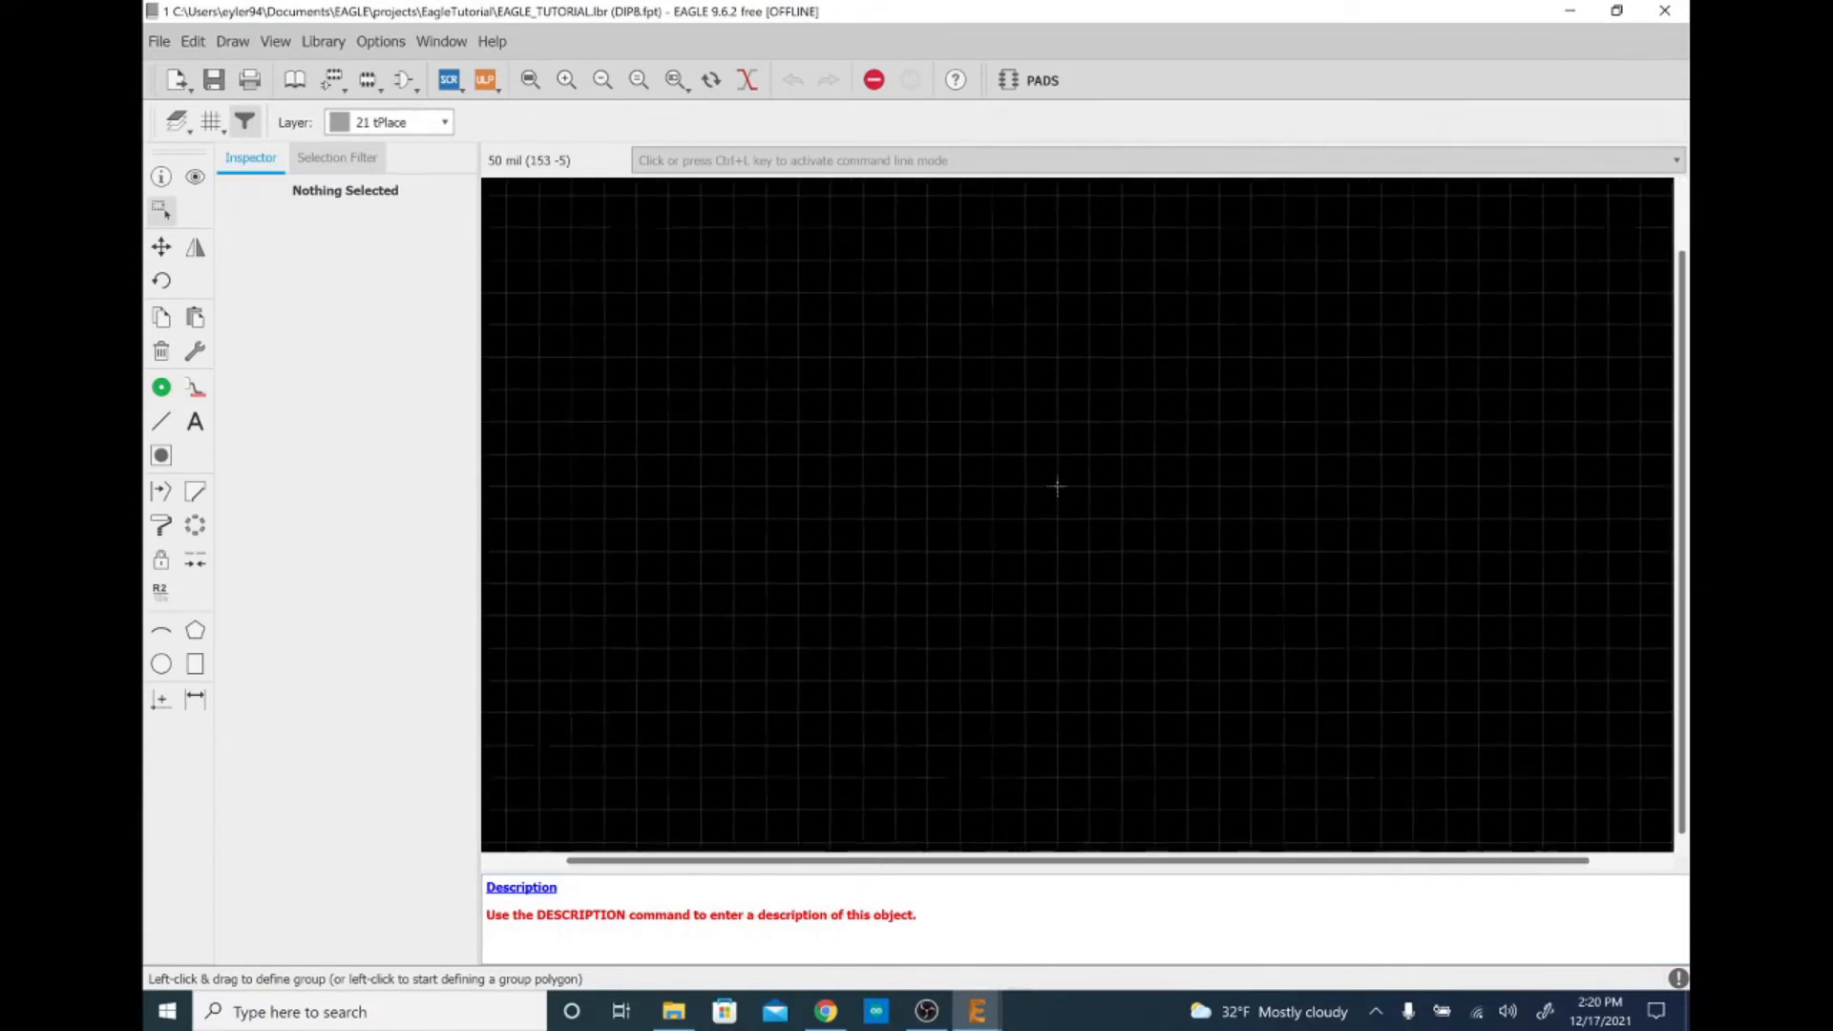
pyautogui.scroll(2, 970, 559)
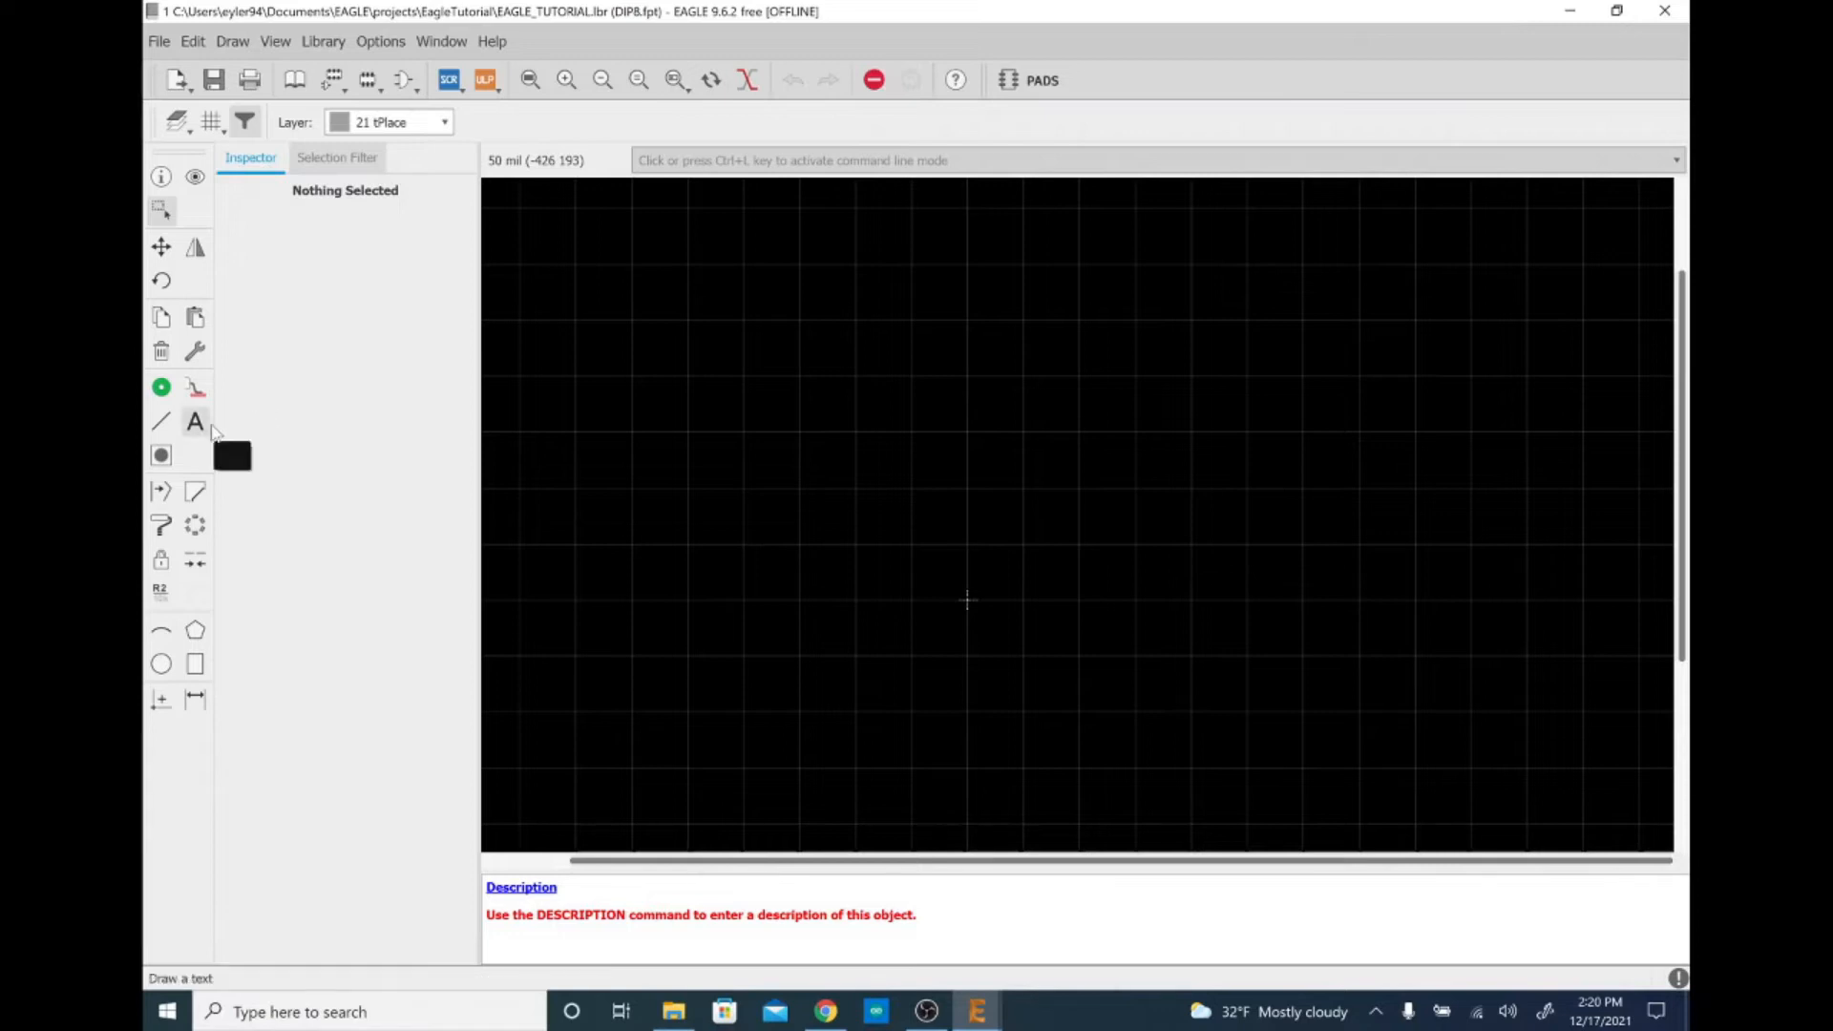
pyautogui.click(155, 391)
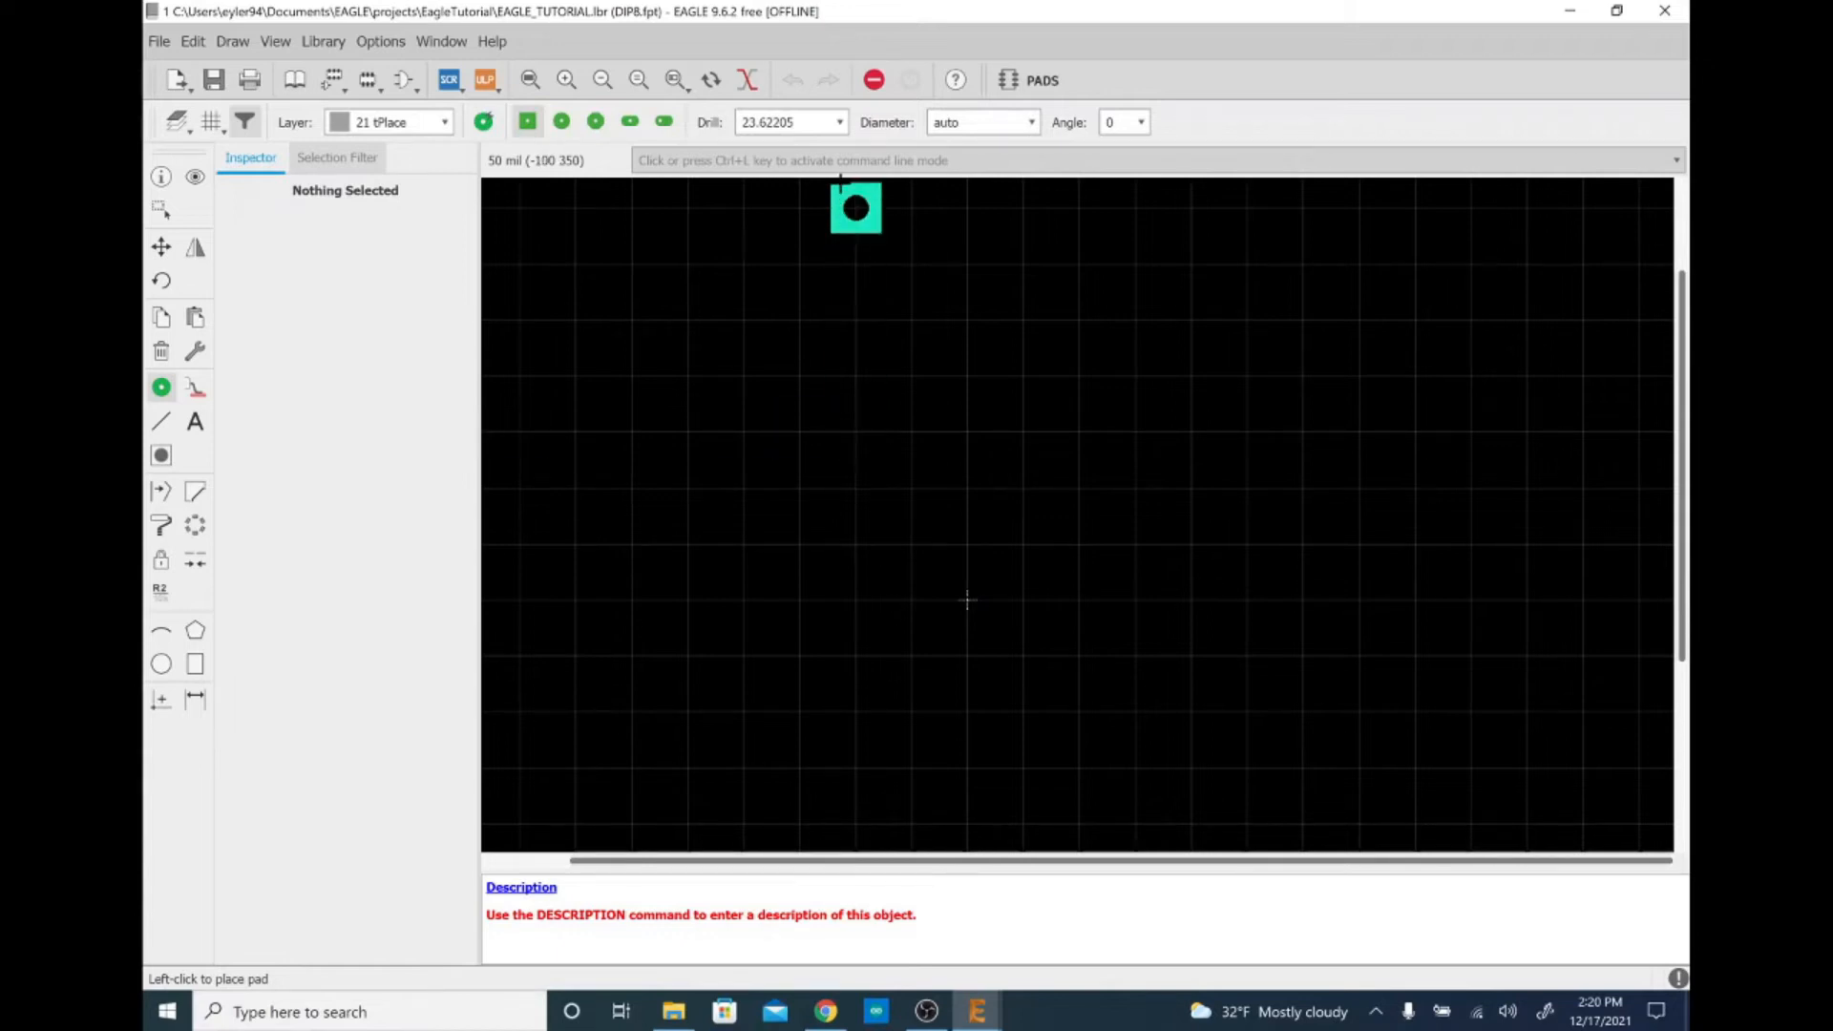
pyautogui.click(794, 122)
pyautogui.moveTo(796, 122); pyautogui.dragTo(741, 122)
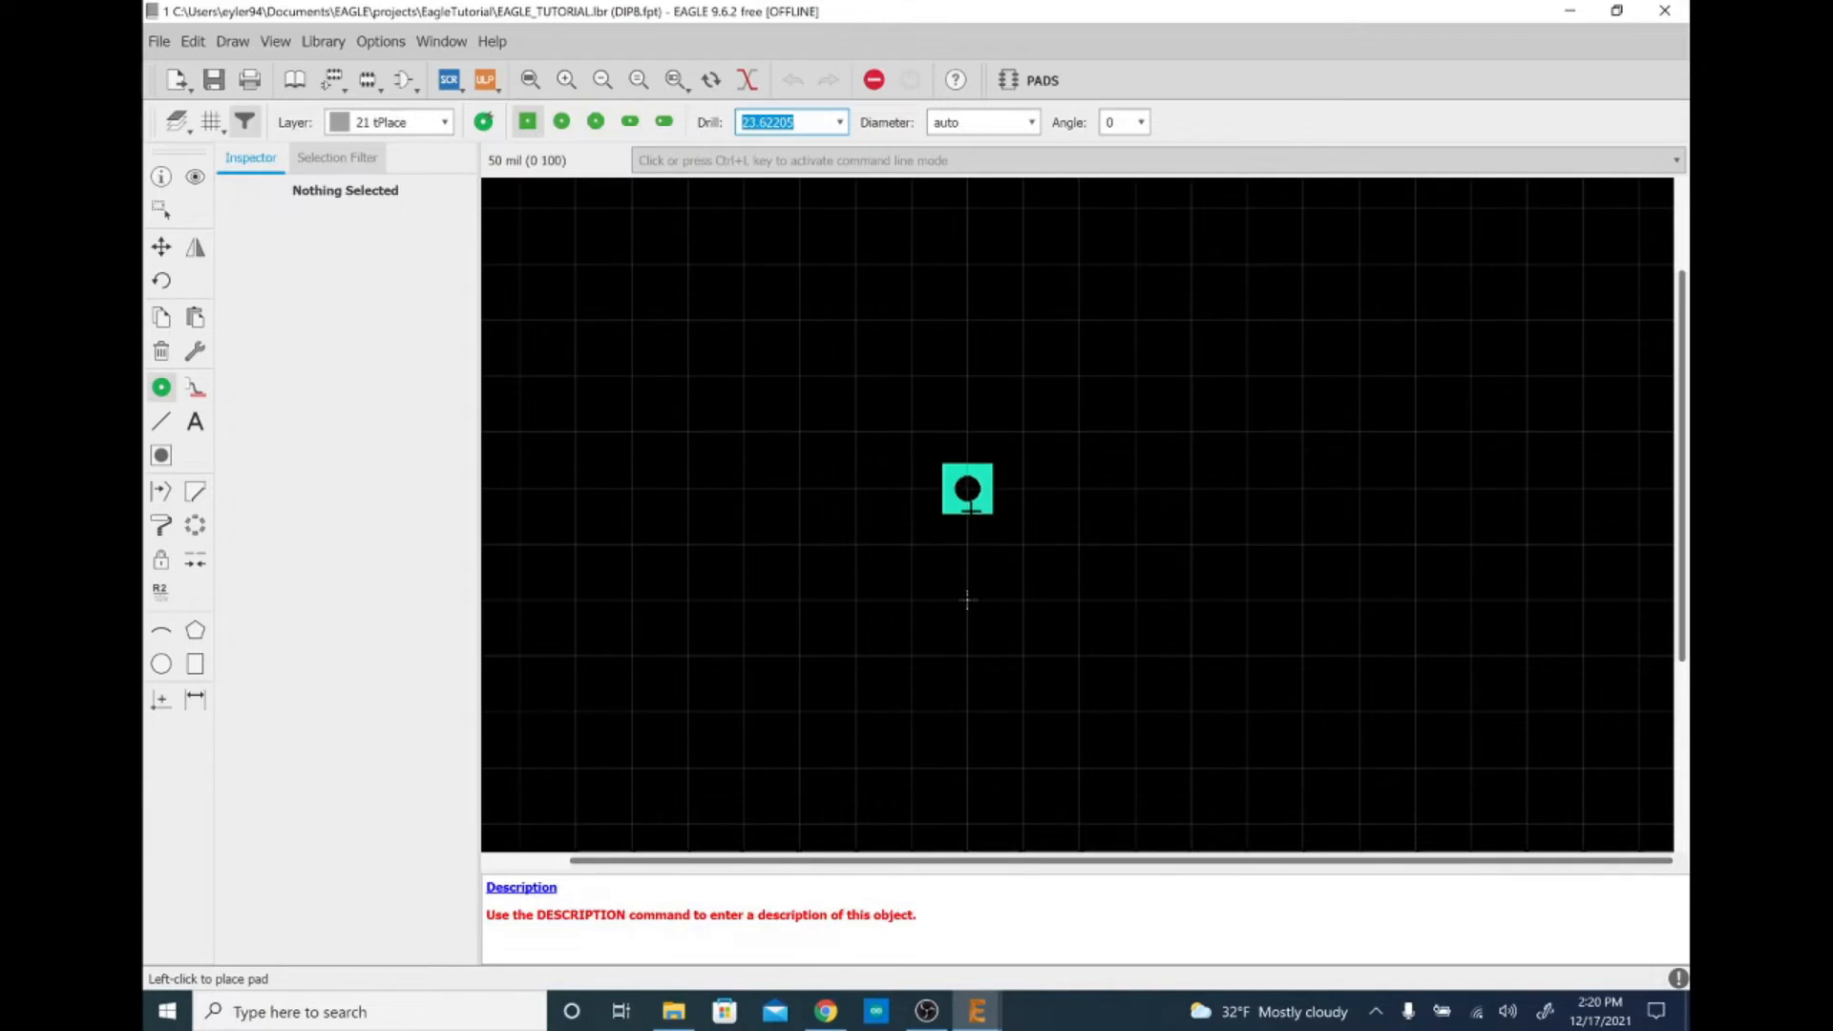
pyautogui.write('0.04')
pyautogui.press('Return')
pyautogui.press('BackSpace')
pyautogui.press('BackSpace')
pyautogui.press('BackSpace')
pyautogui.press('BackSpace')
pyautogui.press('BackSpace')
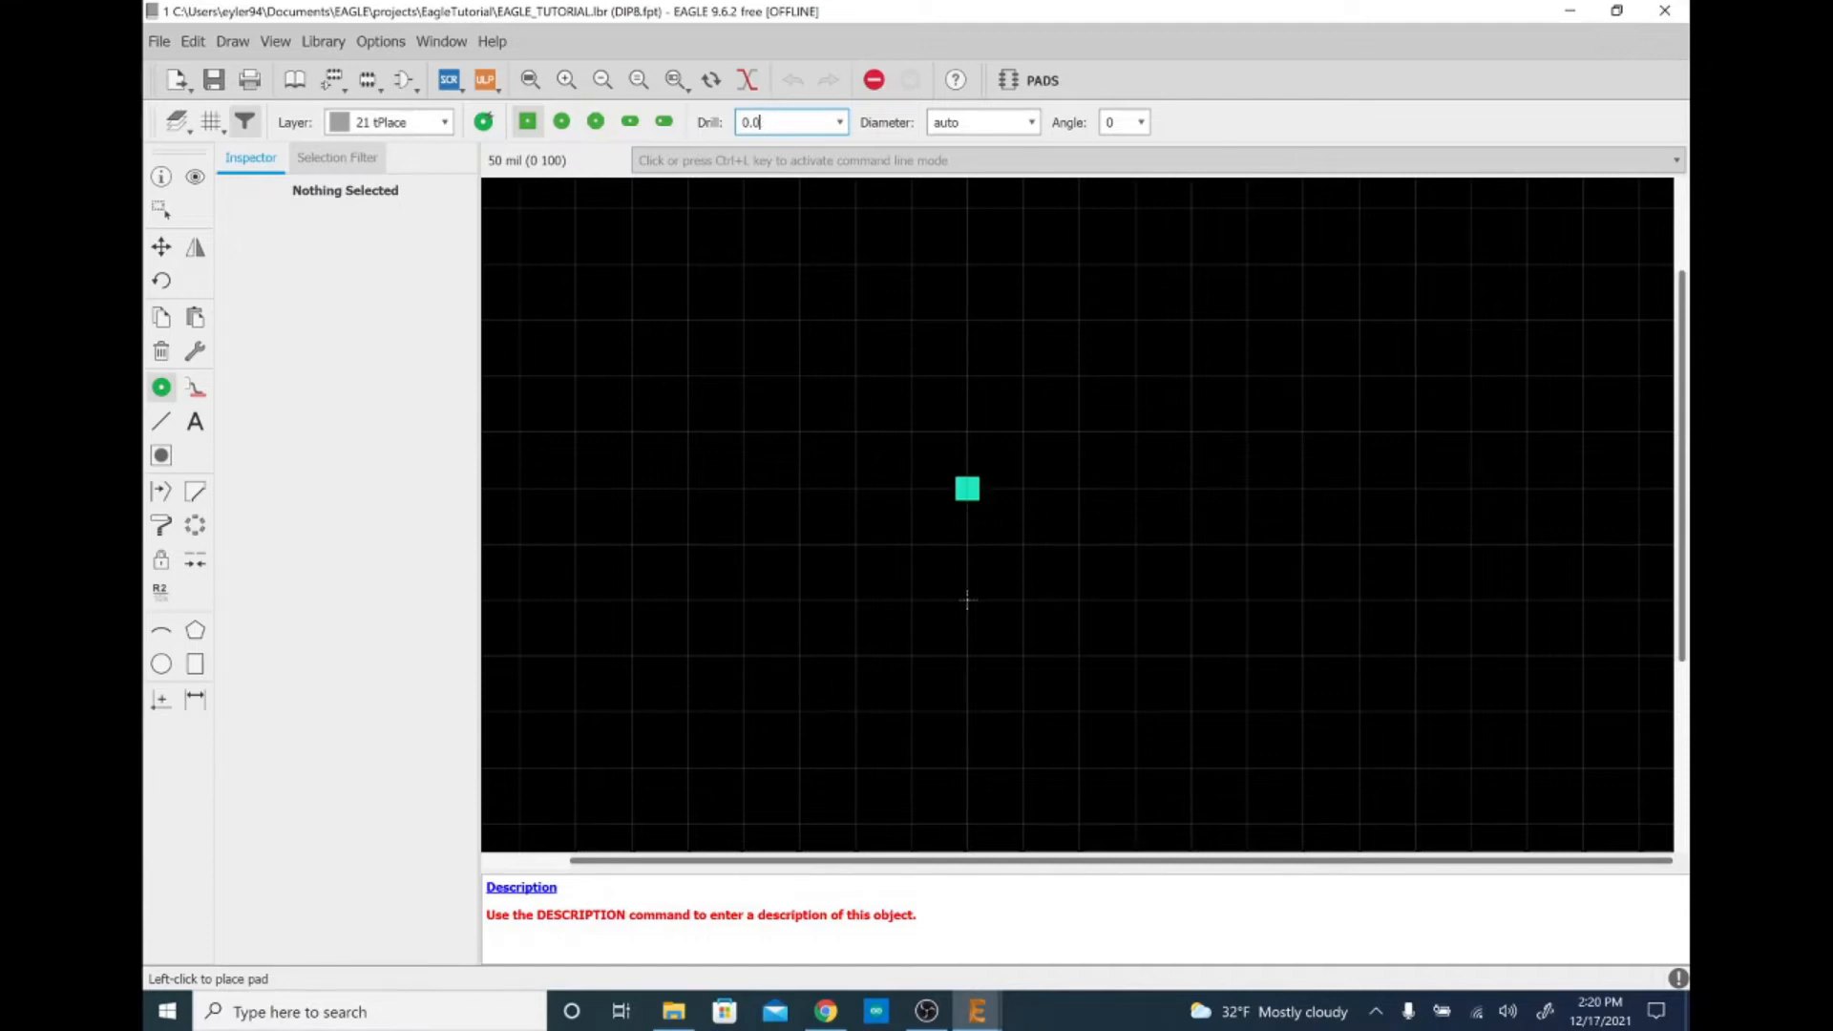
pyautogui.press('BackSpace')
pyautogui.press('BackSpace')
pyautogui.write('40')
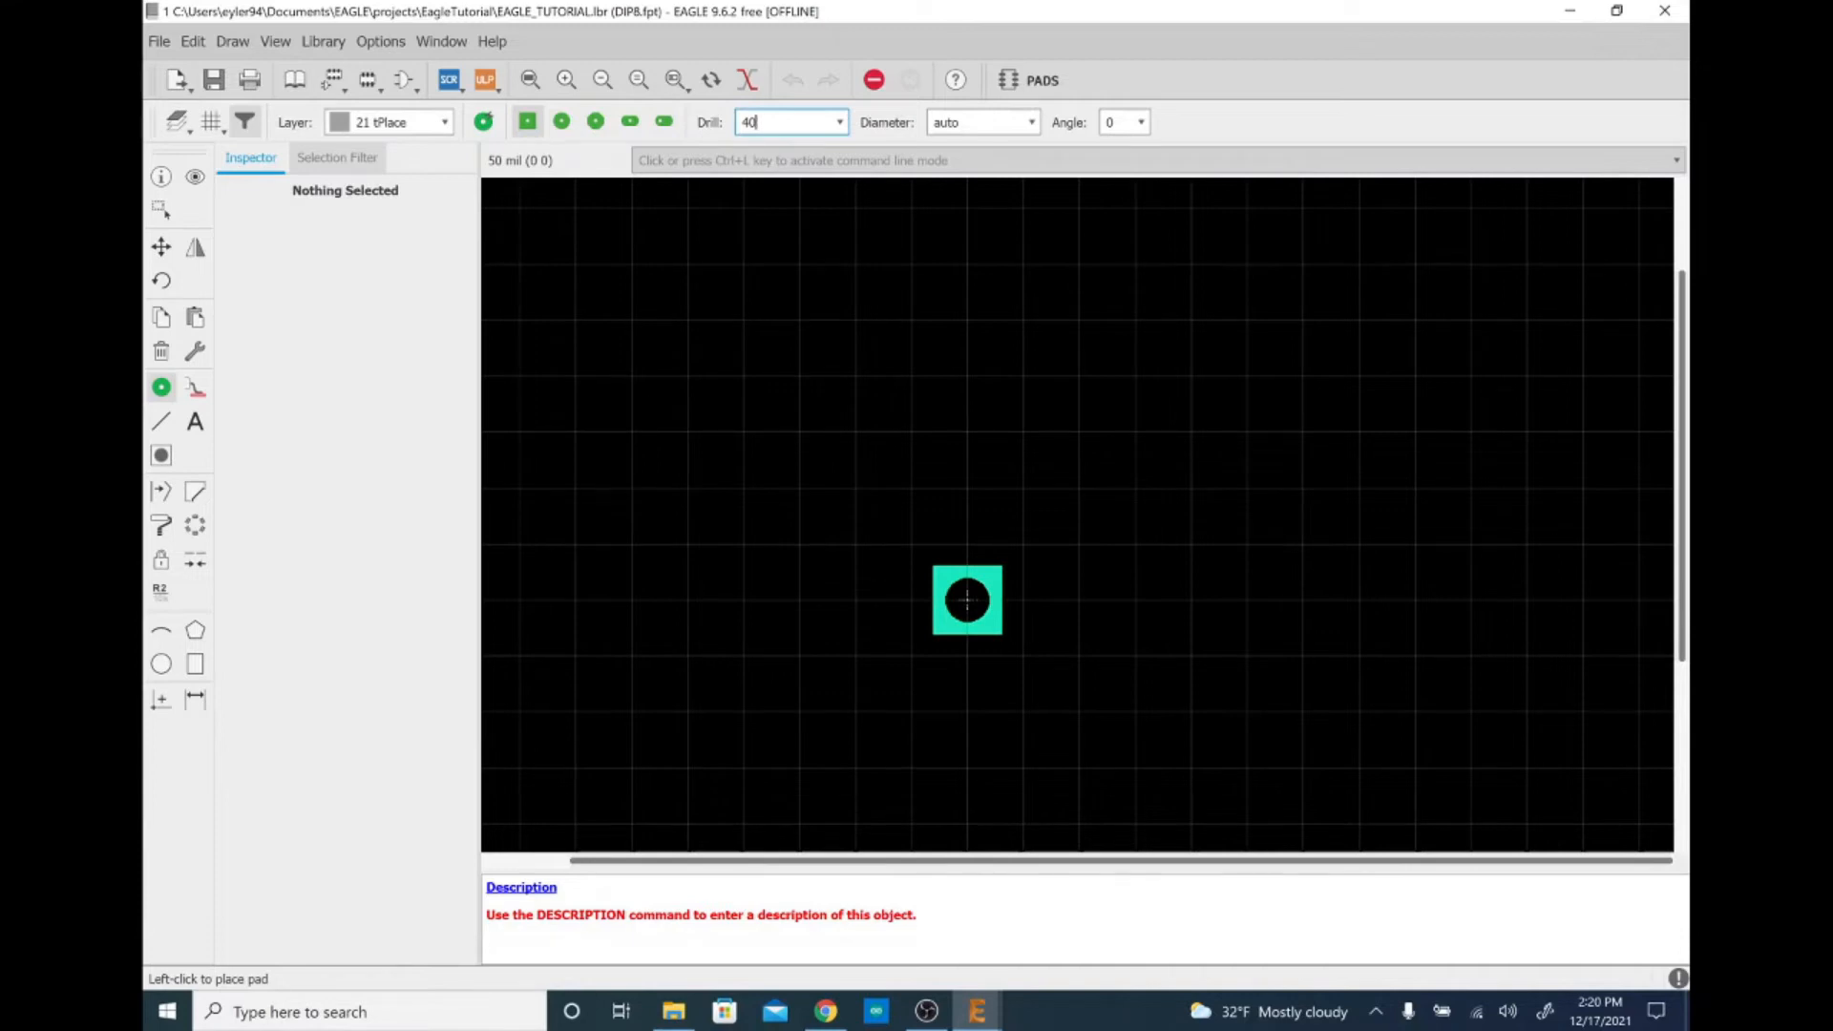
pyautogui.click(968, 599)
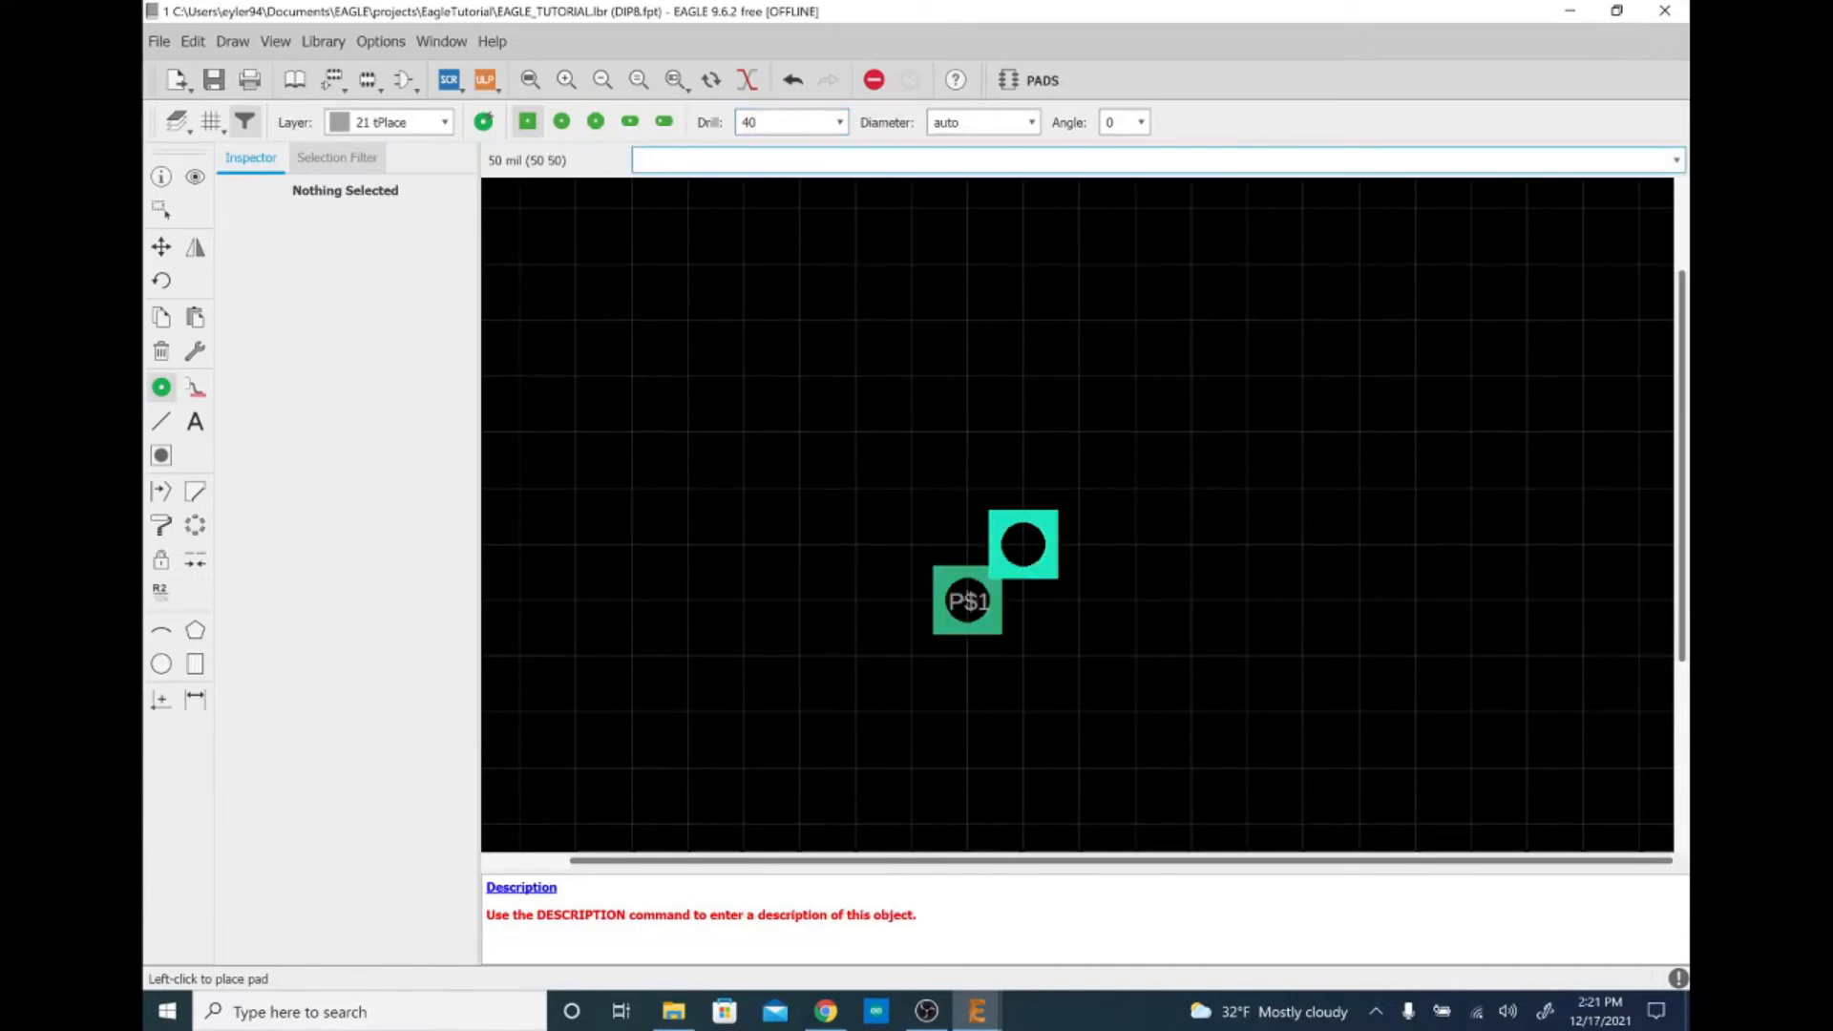
pyautogui.click(968, 489)
pyautogui.hotkey('ctrl', 'z')
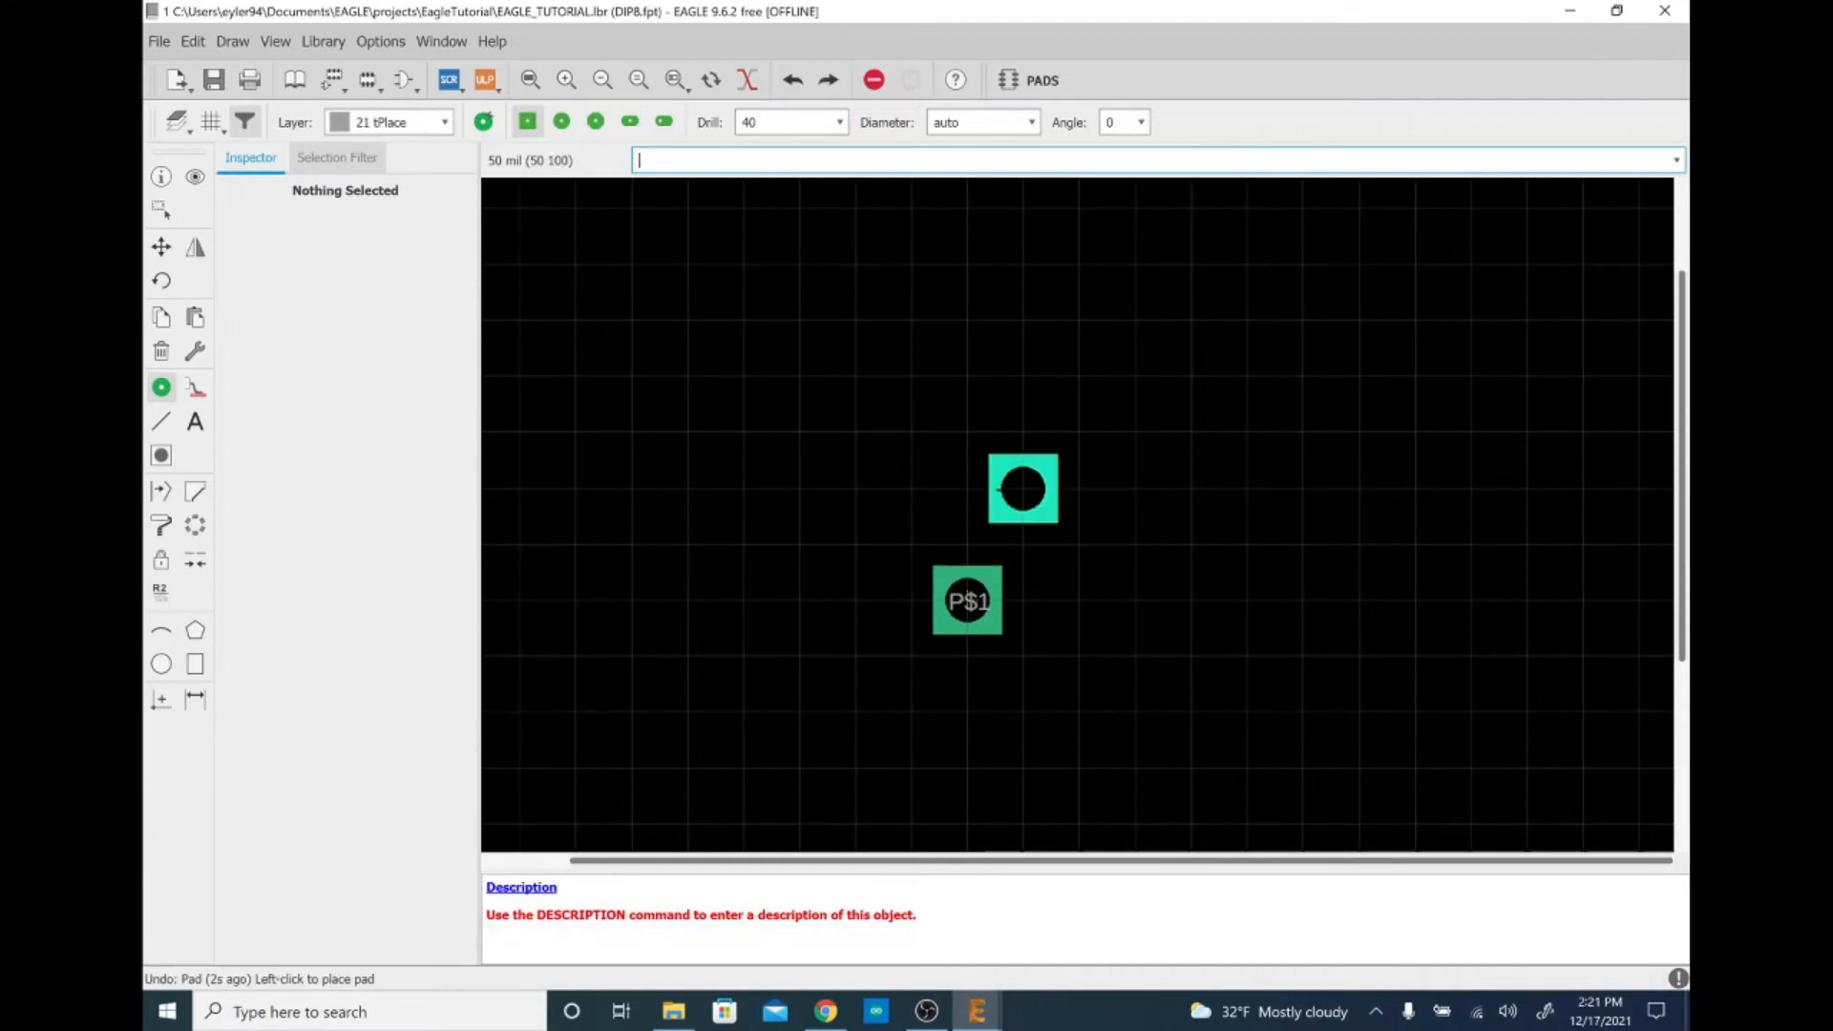
pyautogui.hotkey('ctrl', 'z')
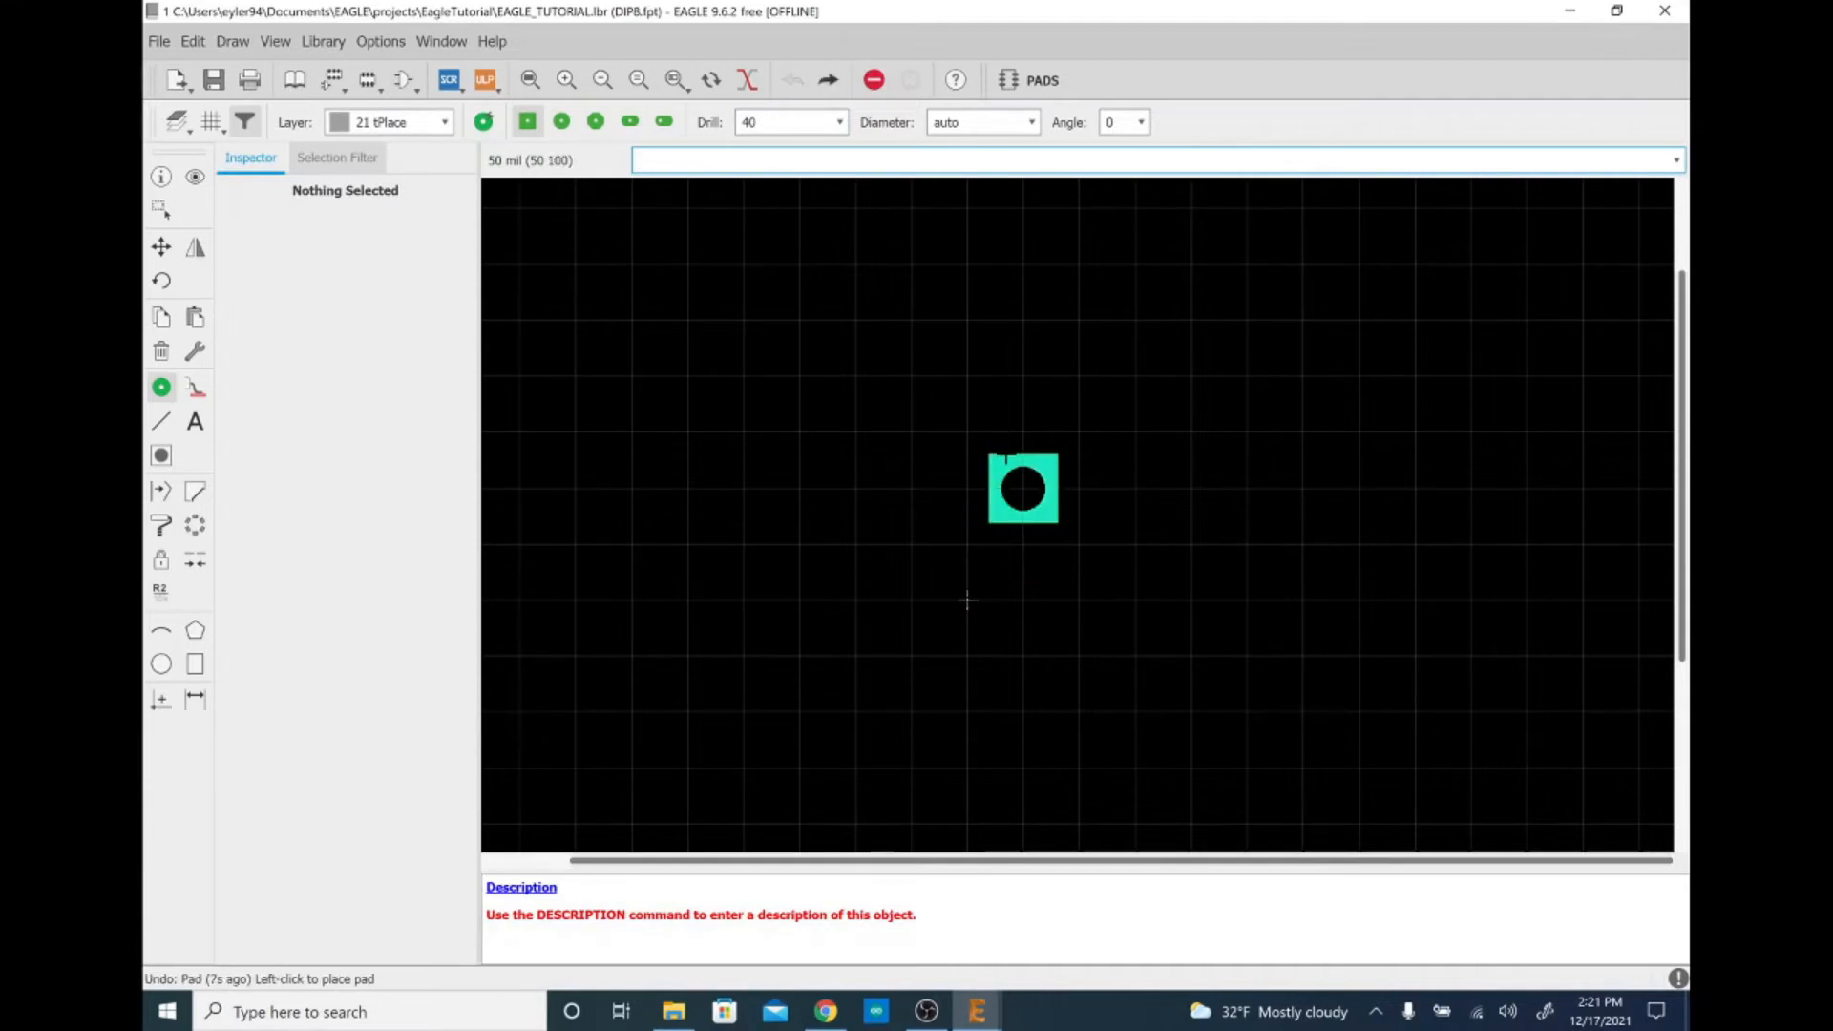
# Place three round pads at 100 mil spacing in a column above the origin and a square pad on the origin
pyautogui.click(568, 123)
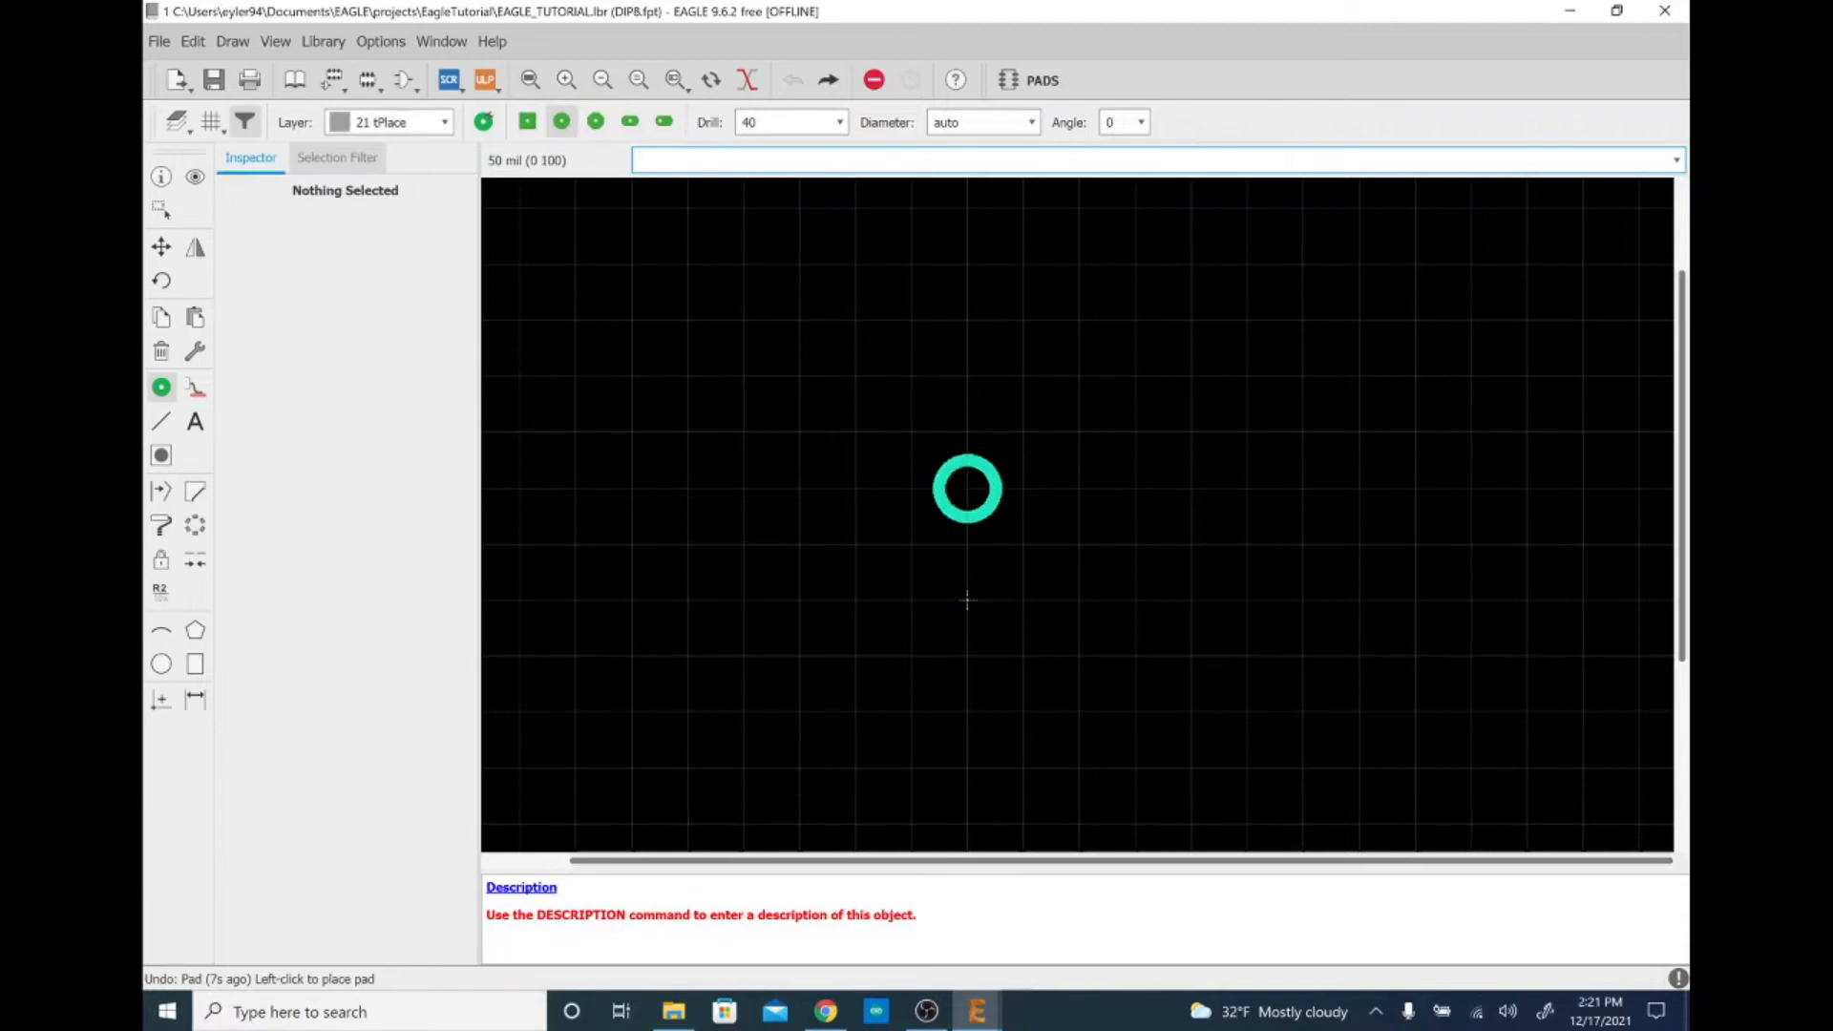
pyautogui.click(990, 281)
pyautogui.click(989, 281)
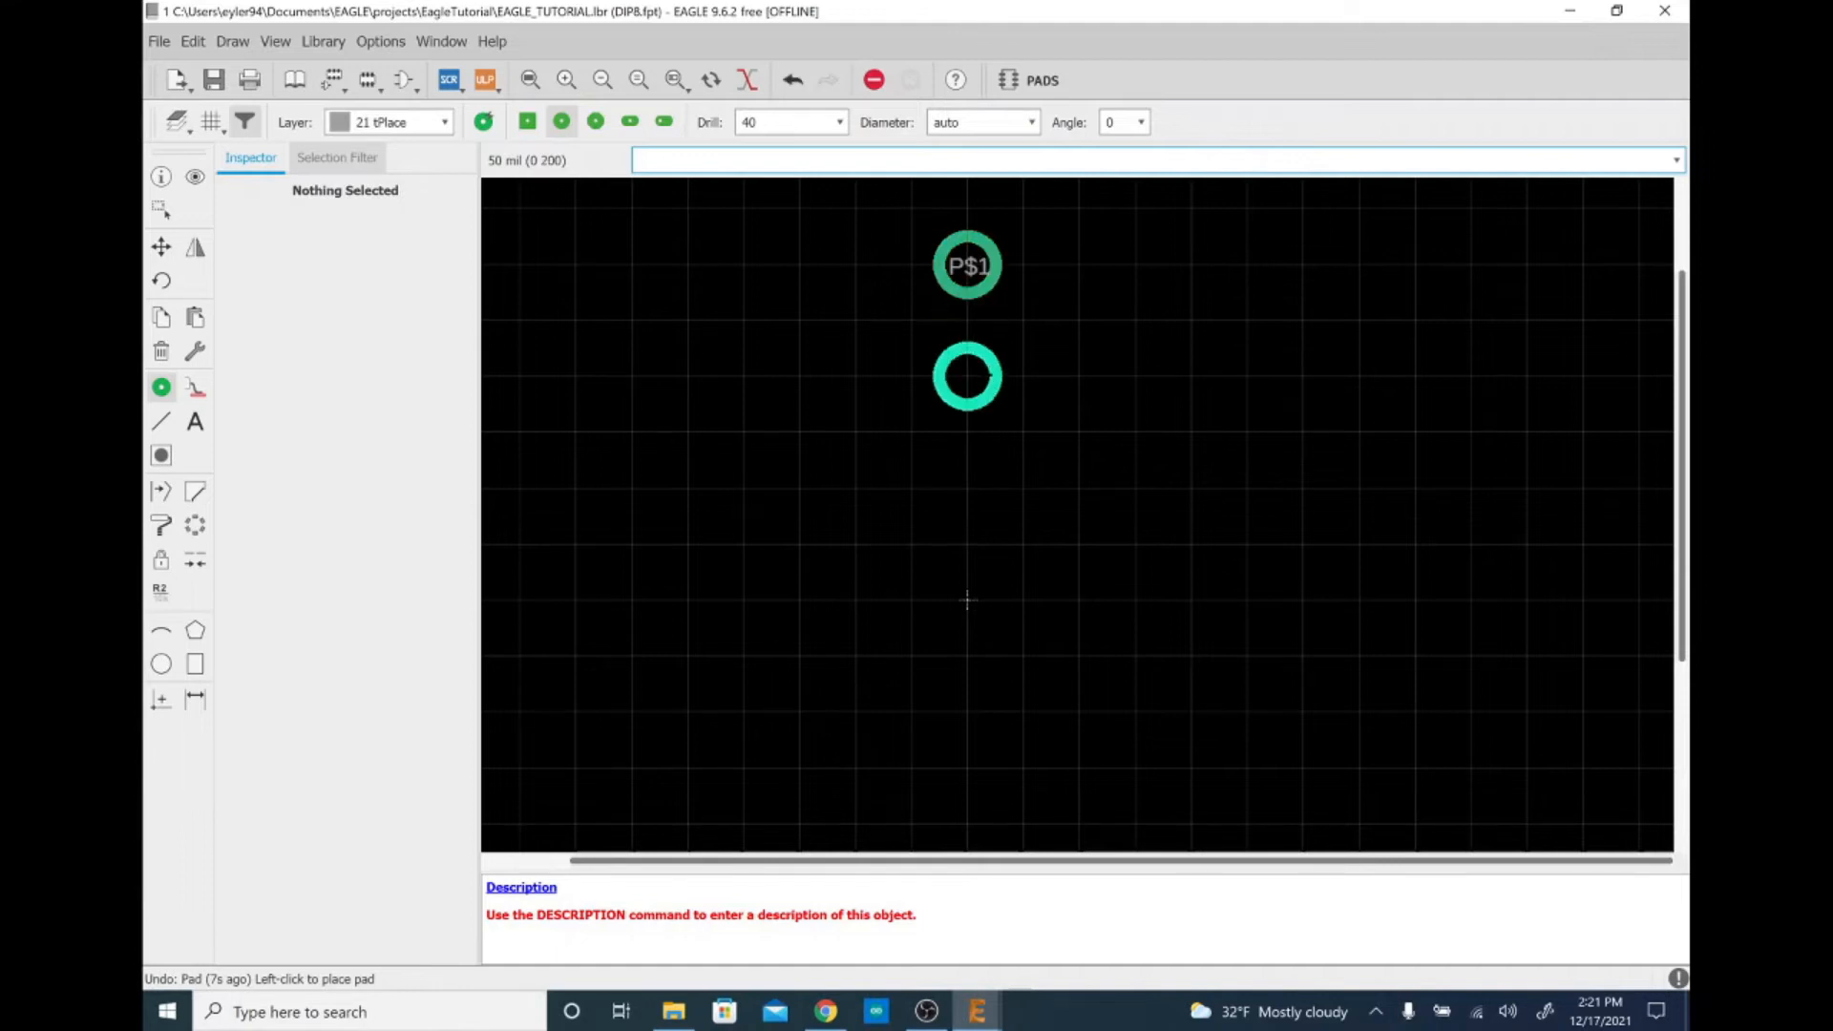
pyautogui.click(987, 355)
pyautogui.click(986, 468)
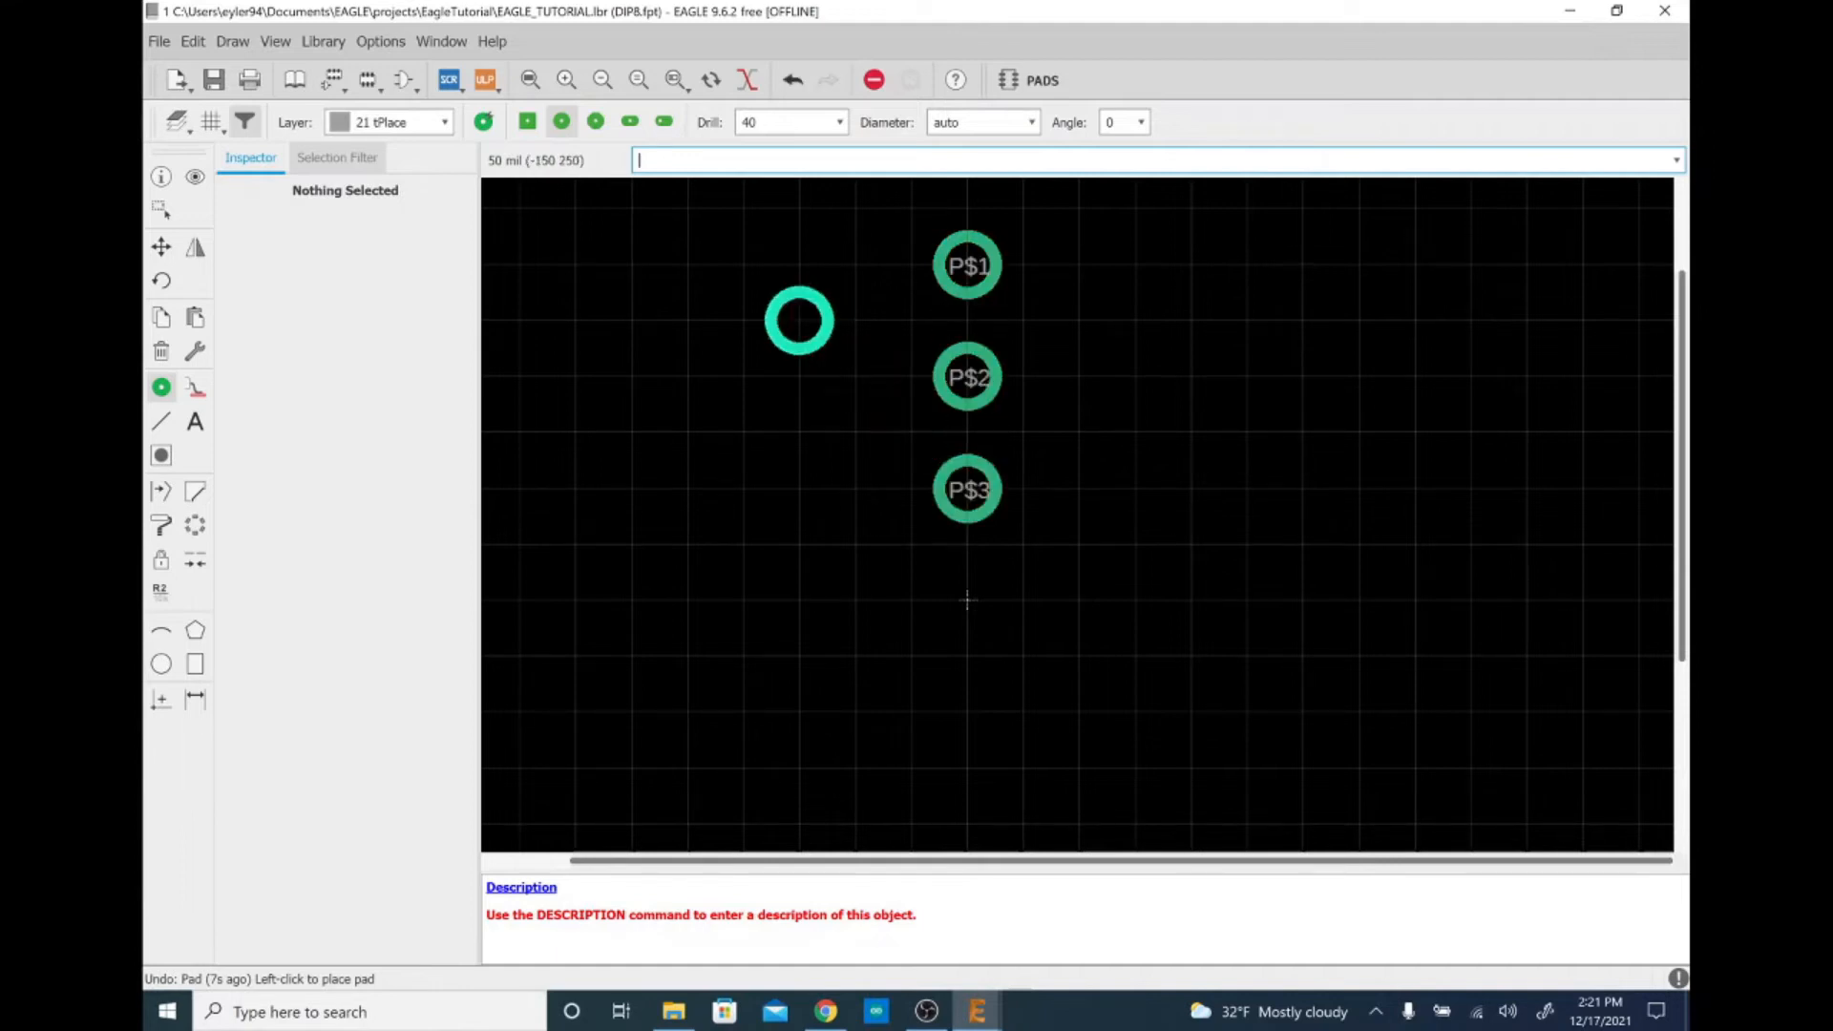
pyautogui.click(527, 122)
pyautogui.click(967, 600)
# Check row spacing eA in the datasheet and place four round pads in a second column 300 mil to the right, 100 mil apart, aligned with the first
pyautogui.click(563, 121)
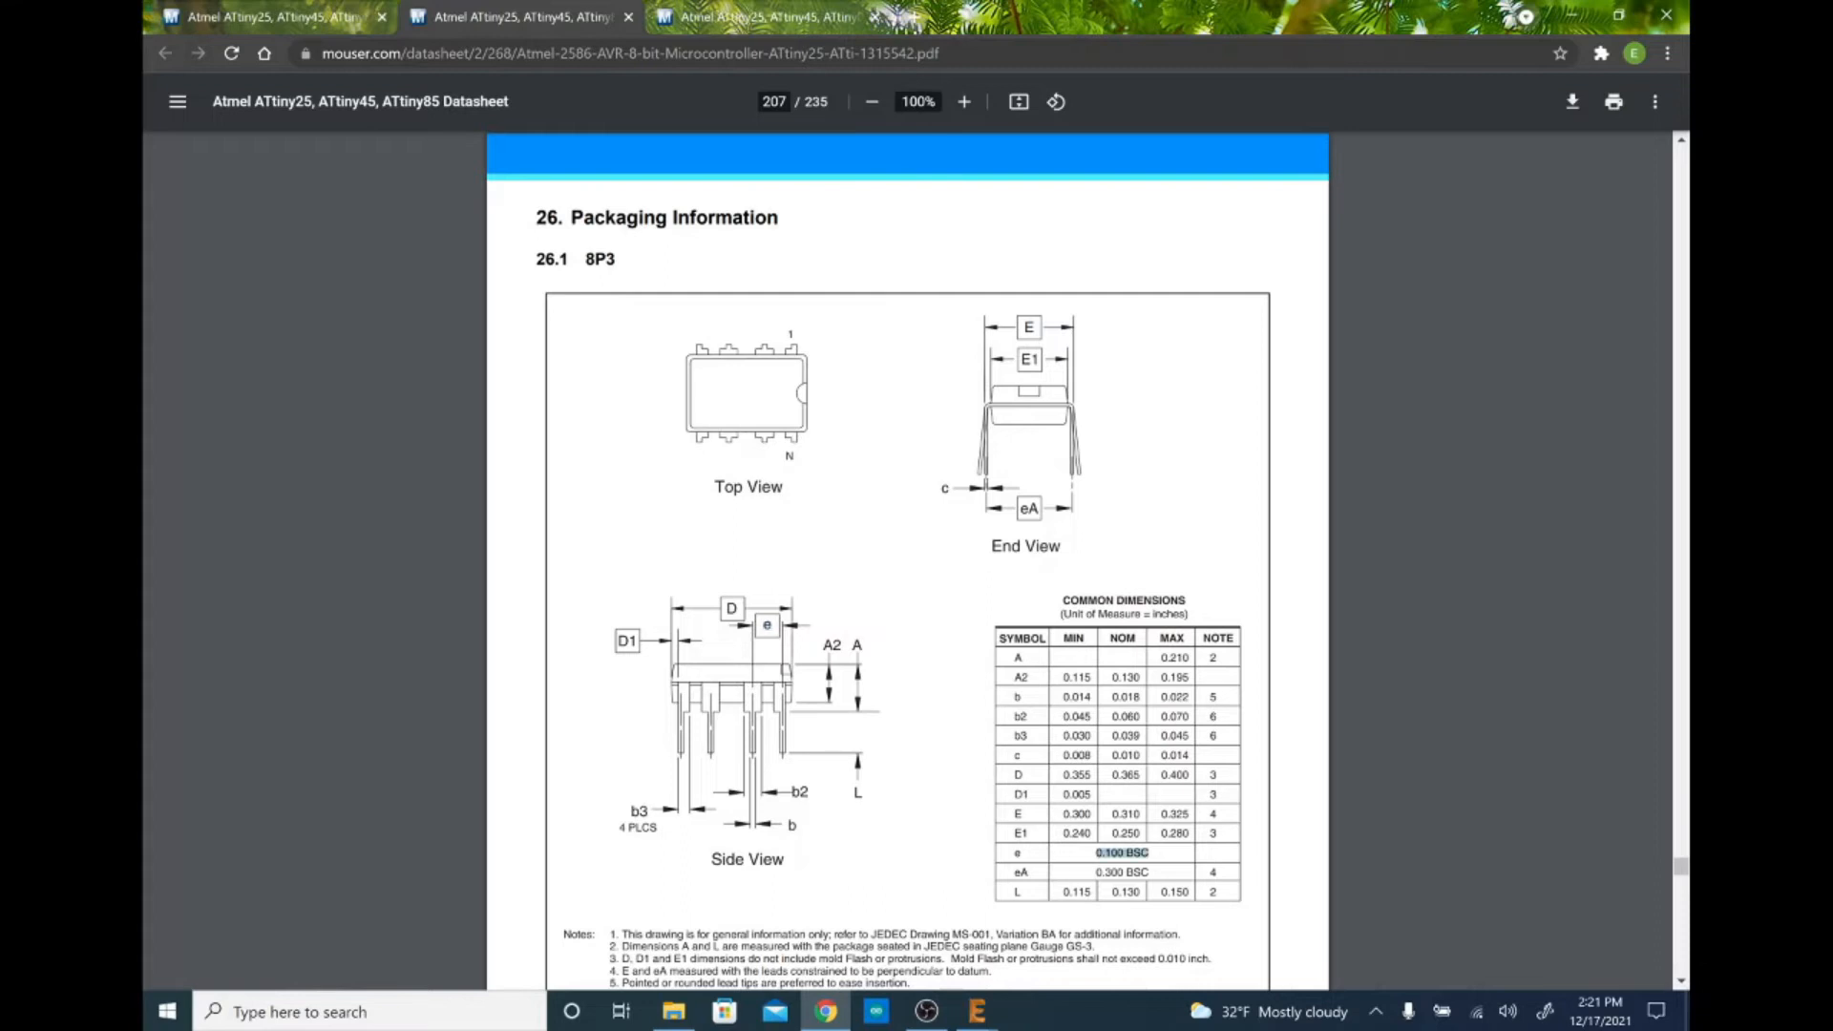
pyautogui.moveTo(1155, 614); pyautogui.dragTo(1188, 614)
pyautogui.moveTo(1018, 509); pyautogui.dragTo(1039, 509)
pyautogui.click(1097, 872)
pyautogui.moveTo(1097, 871); pyautogui.dragTo(1192, 892)
pyautogui.press('alt')
pyautogui.hotkey('alt', 'Tab')
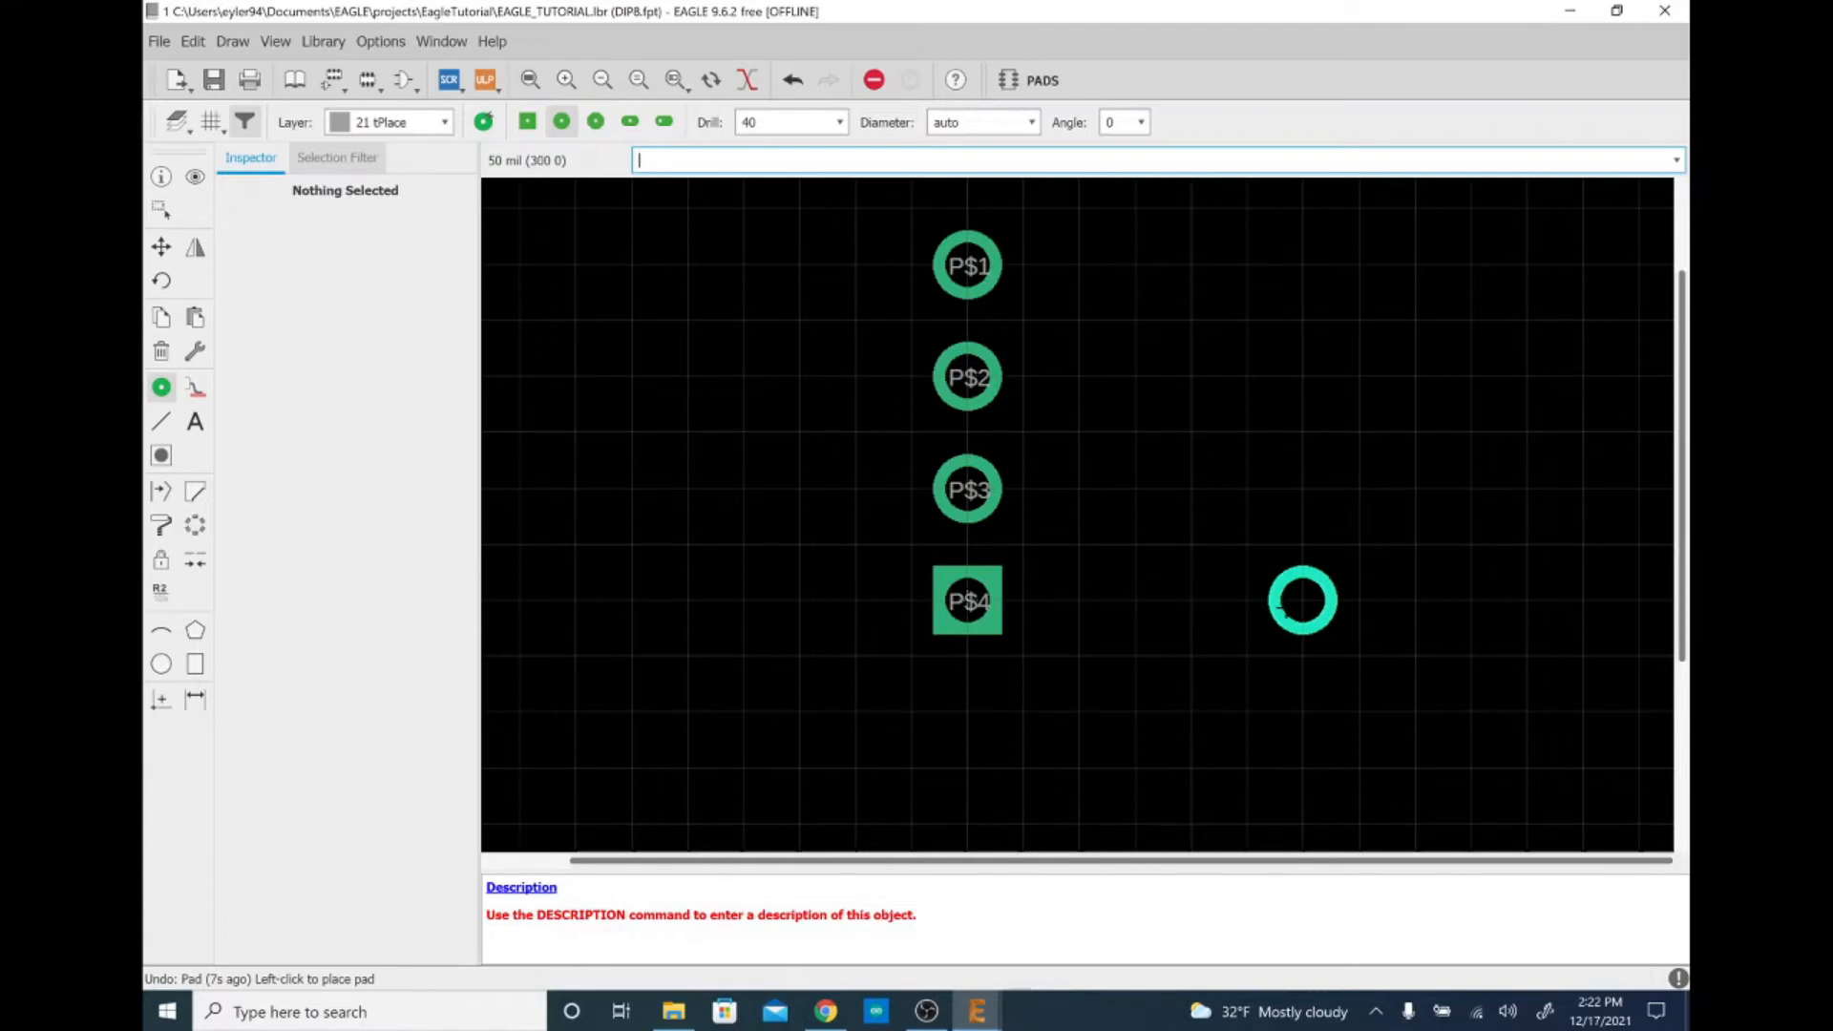
pyautogui.click(1302, 601)
pyautogui.click(1302, 489)
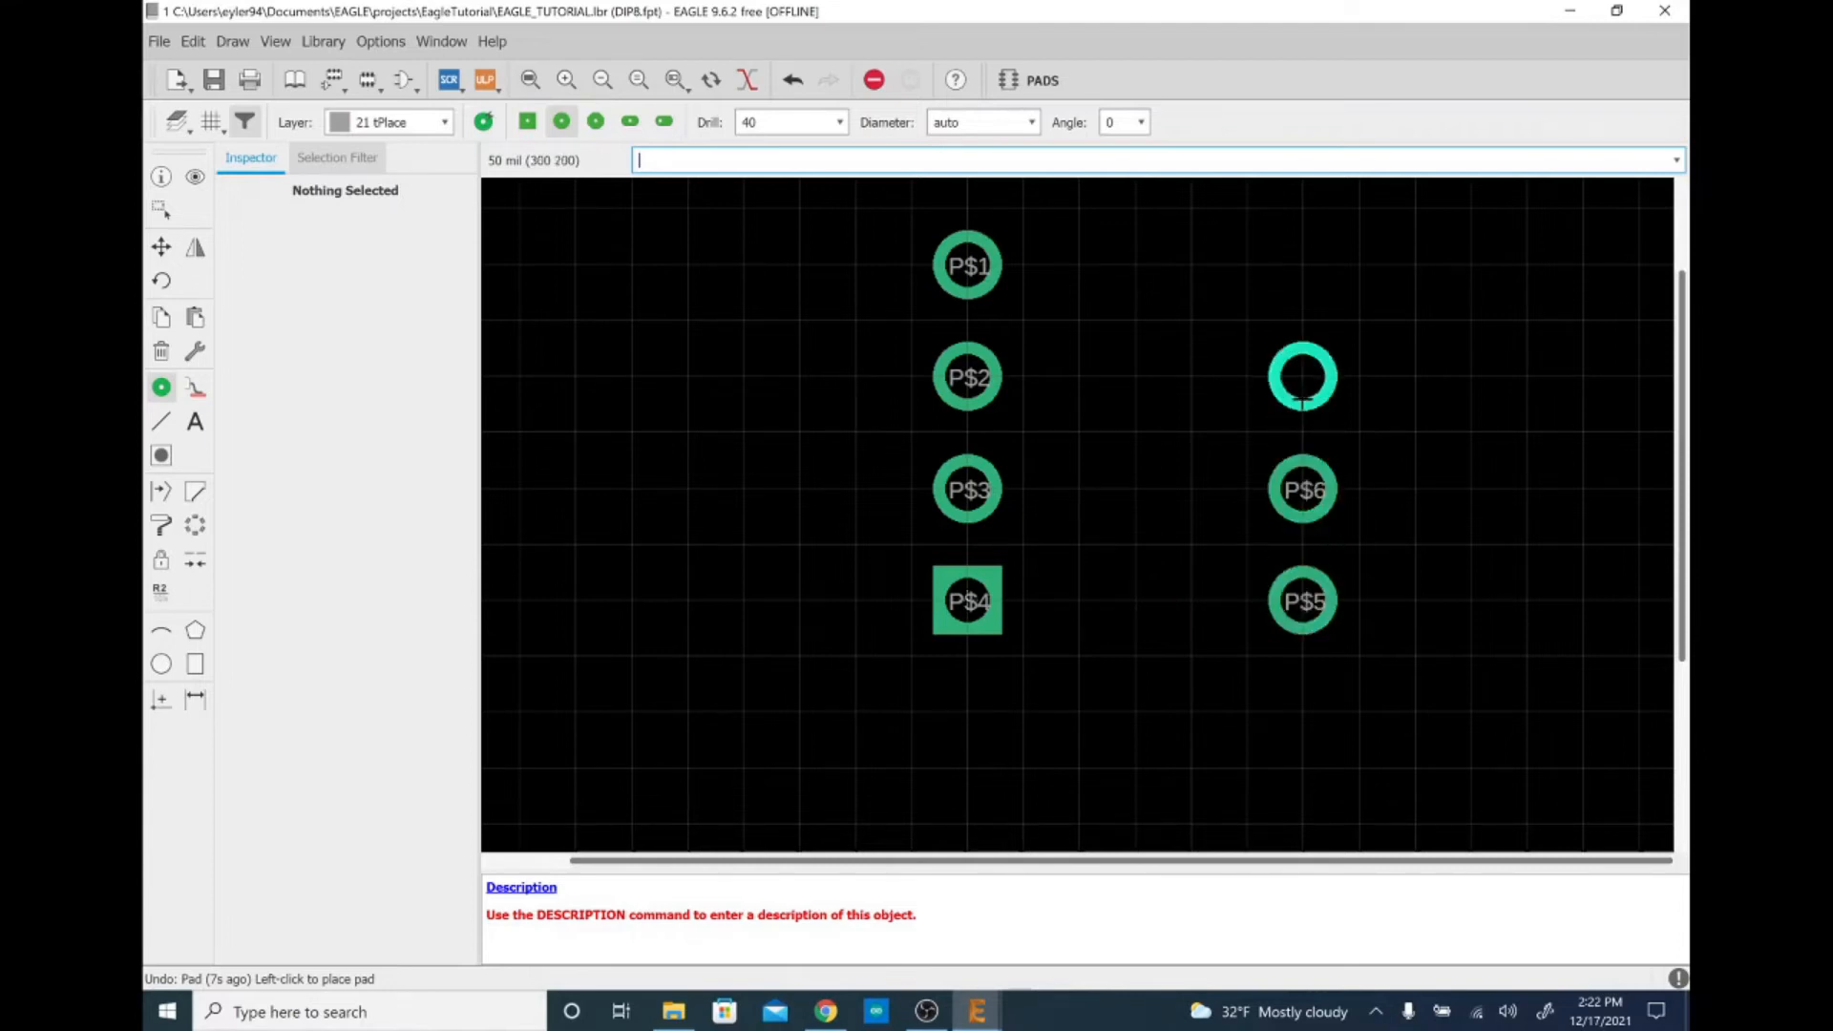
pyautogui.click(1302, 376)
pyautogui.click(1302, 265)
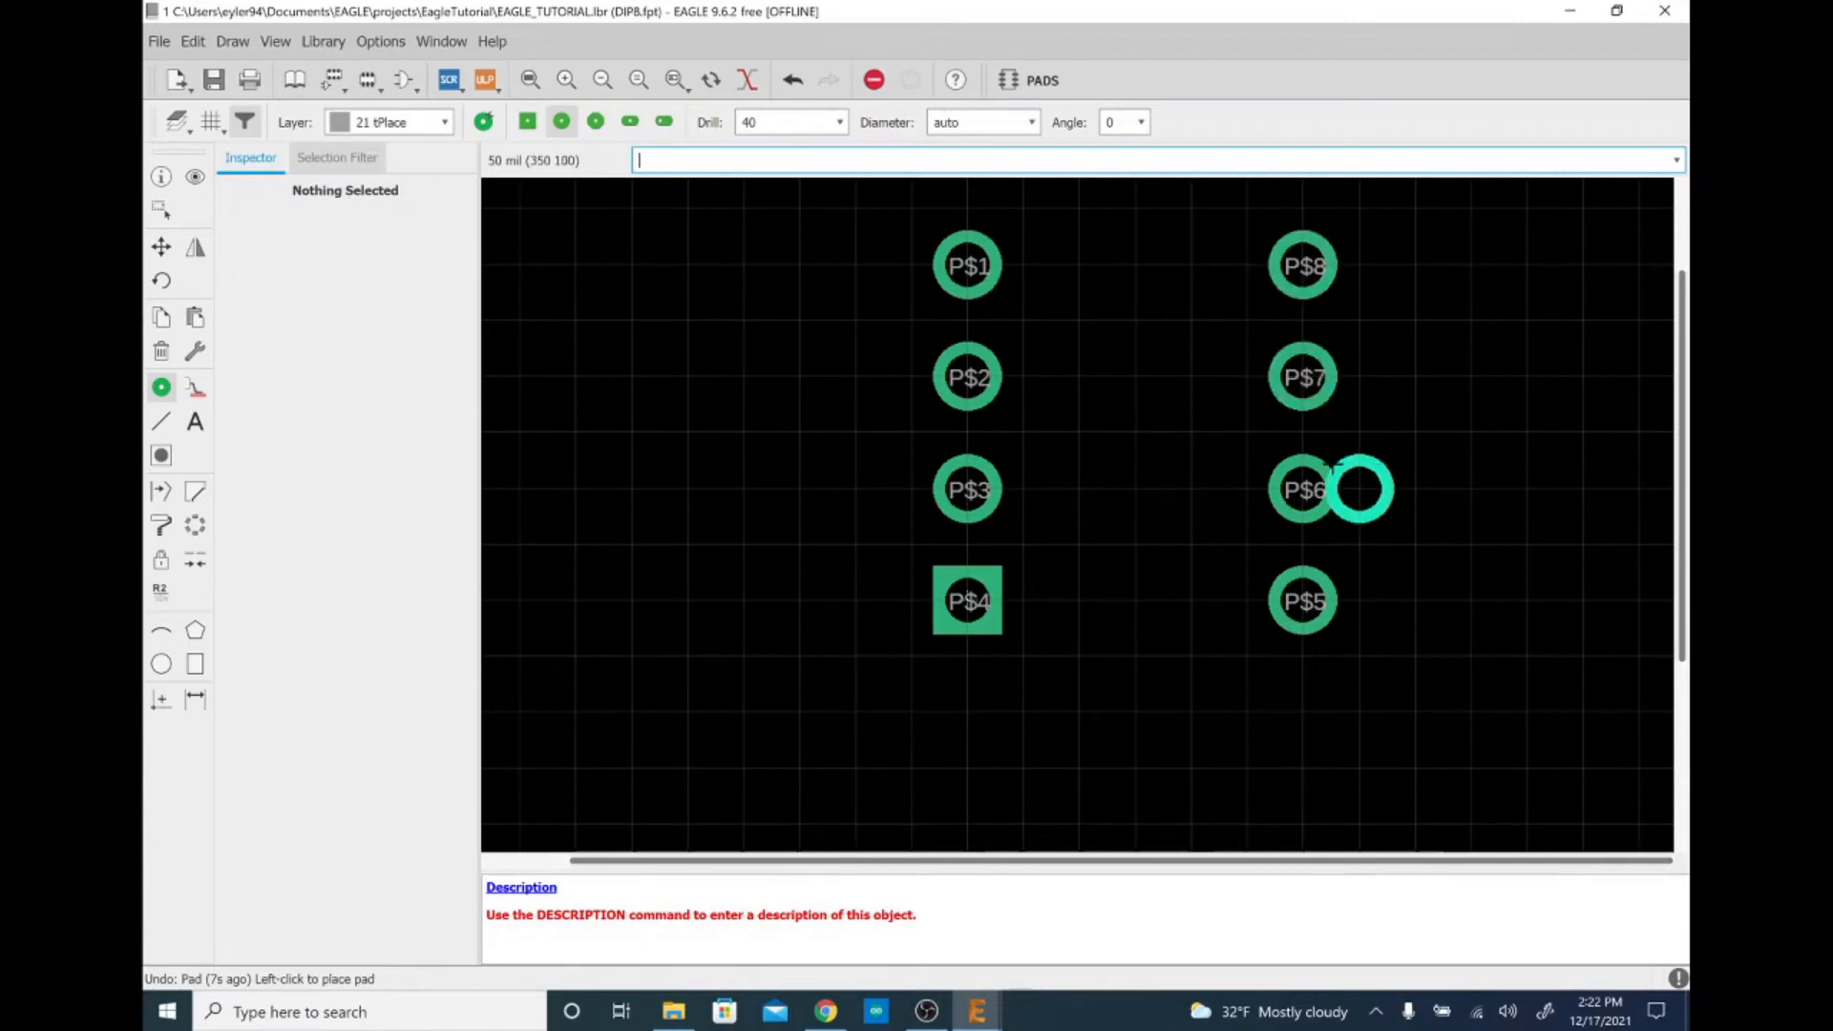
pyautogui.press('Escape')
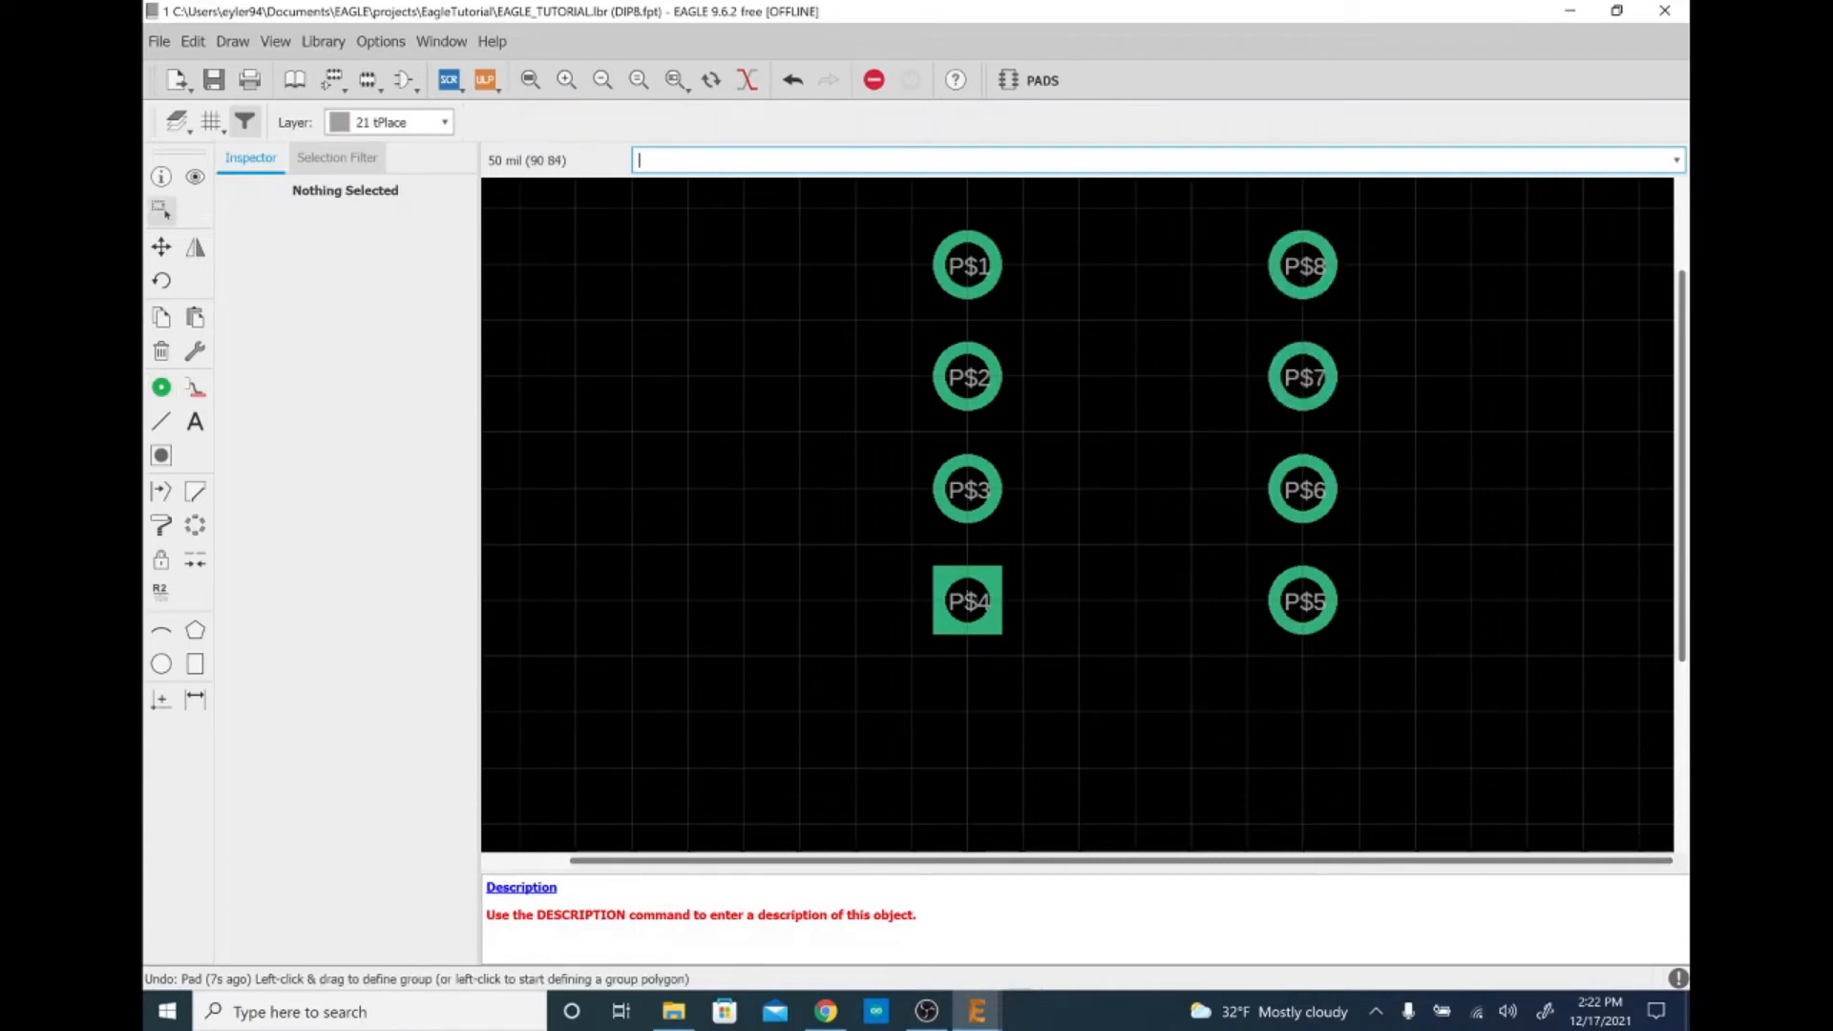
pyautogui.scroll(-3, 1022, 522)
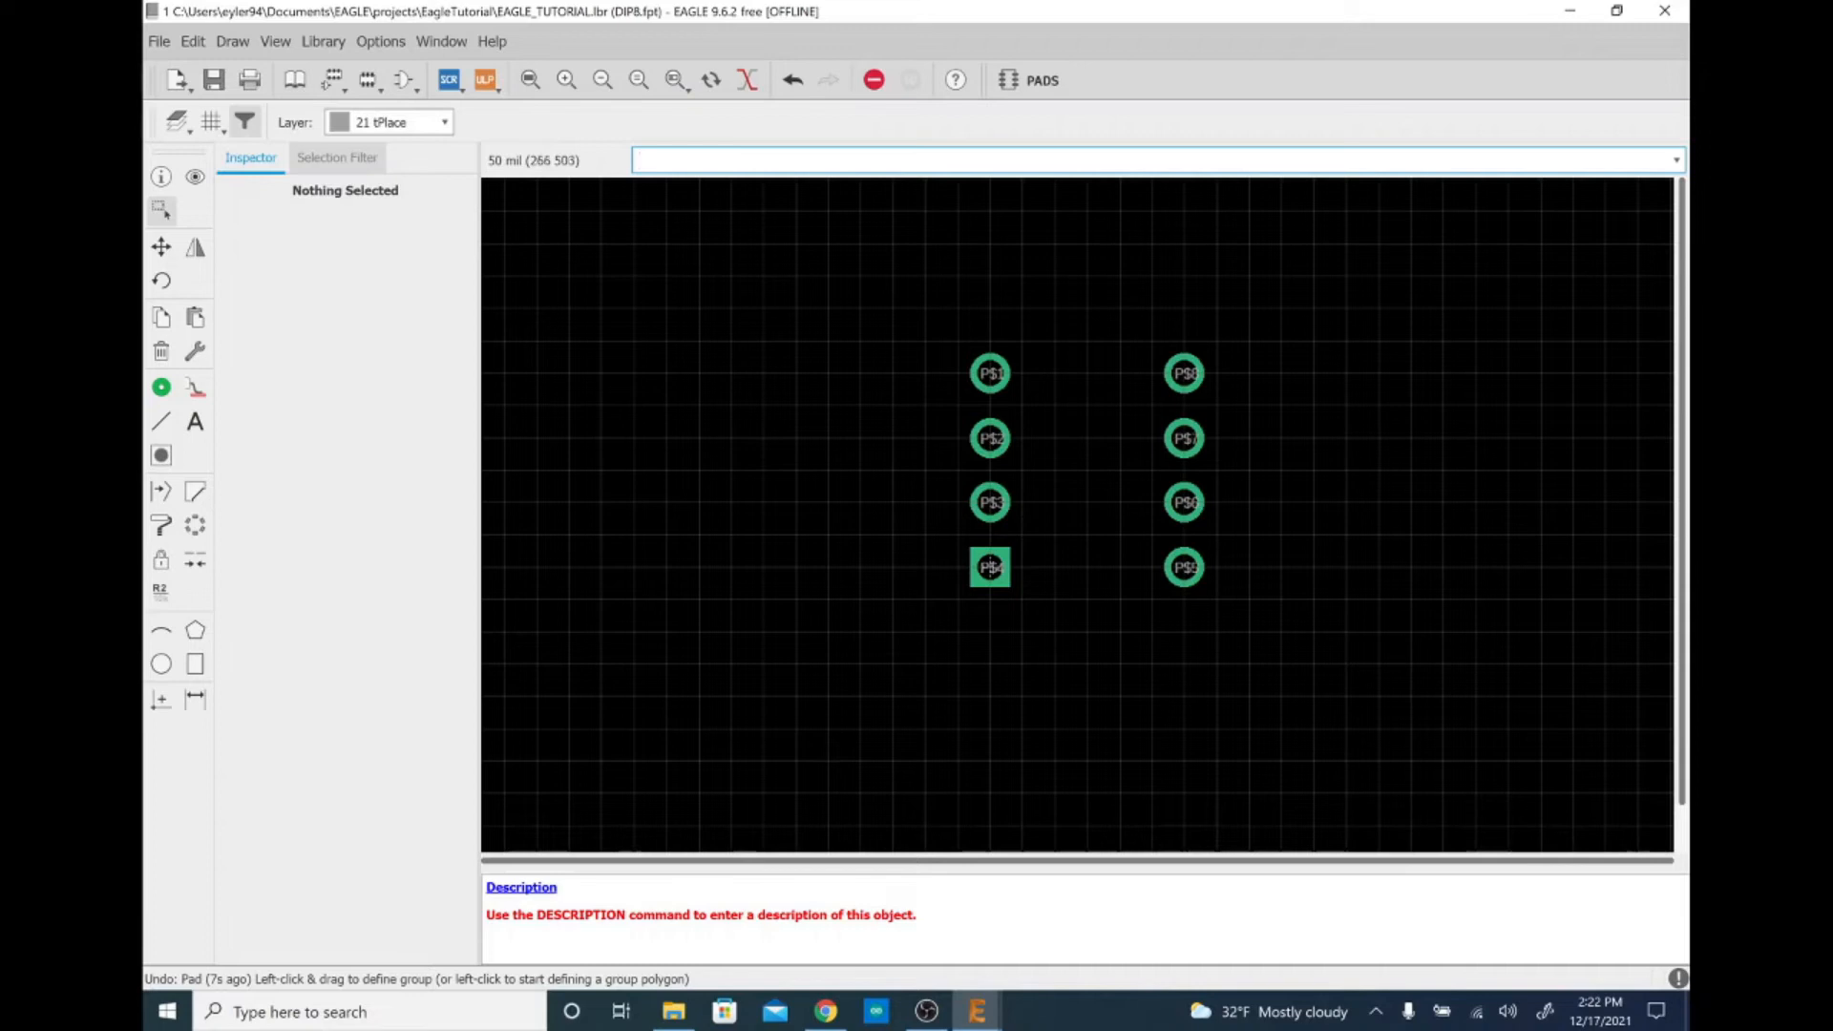
# Draw a rectangular package outline about 300 by 400 mil on layer 21 tPlace with 5 mil lines, its sides running through both pad columns
pyautogui.scroll(1, 1171, 240)
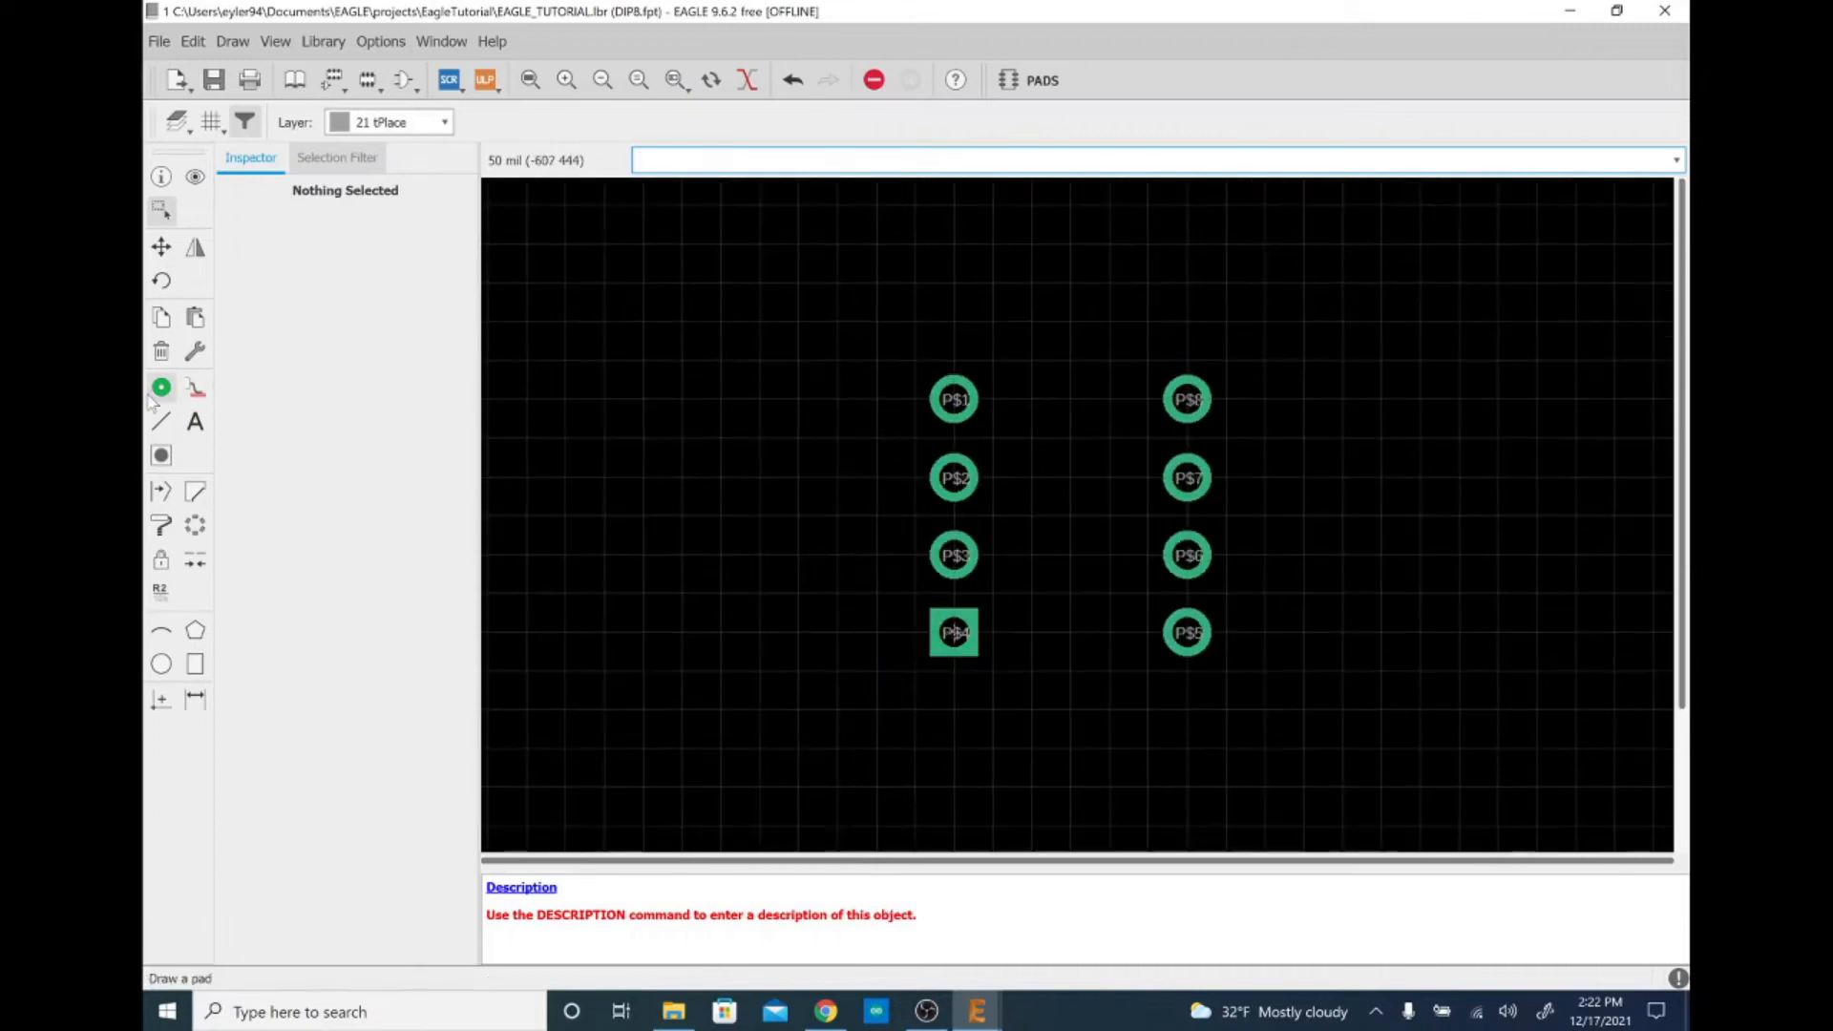
pyautogui.click(161, 422)
pyautogui.click(954, 361)
pyautogui.click(1187, 669)
pyautogui.click(954, 361)
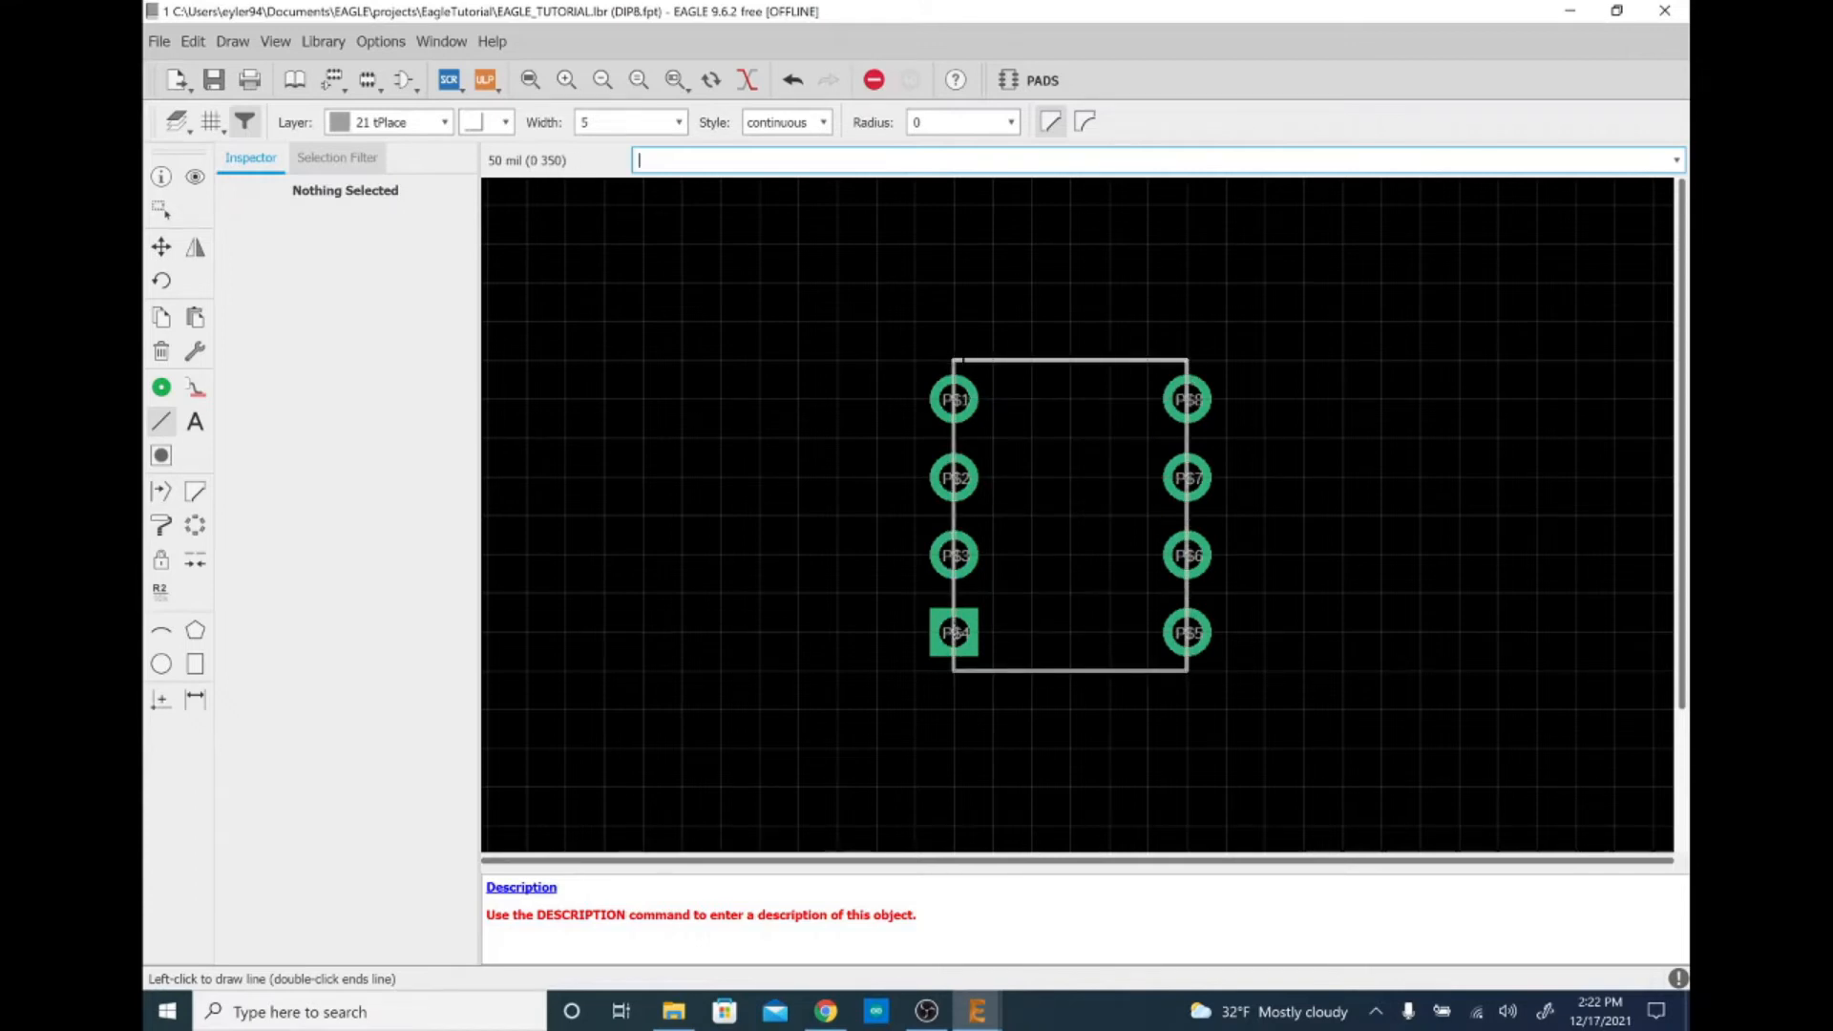
pyautogui.press('Escape')
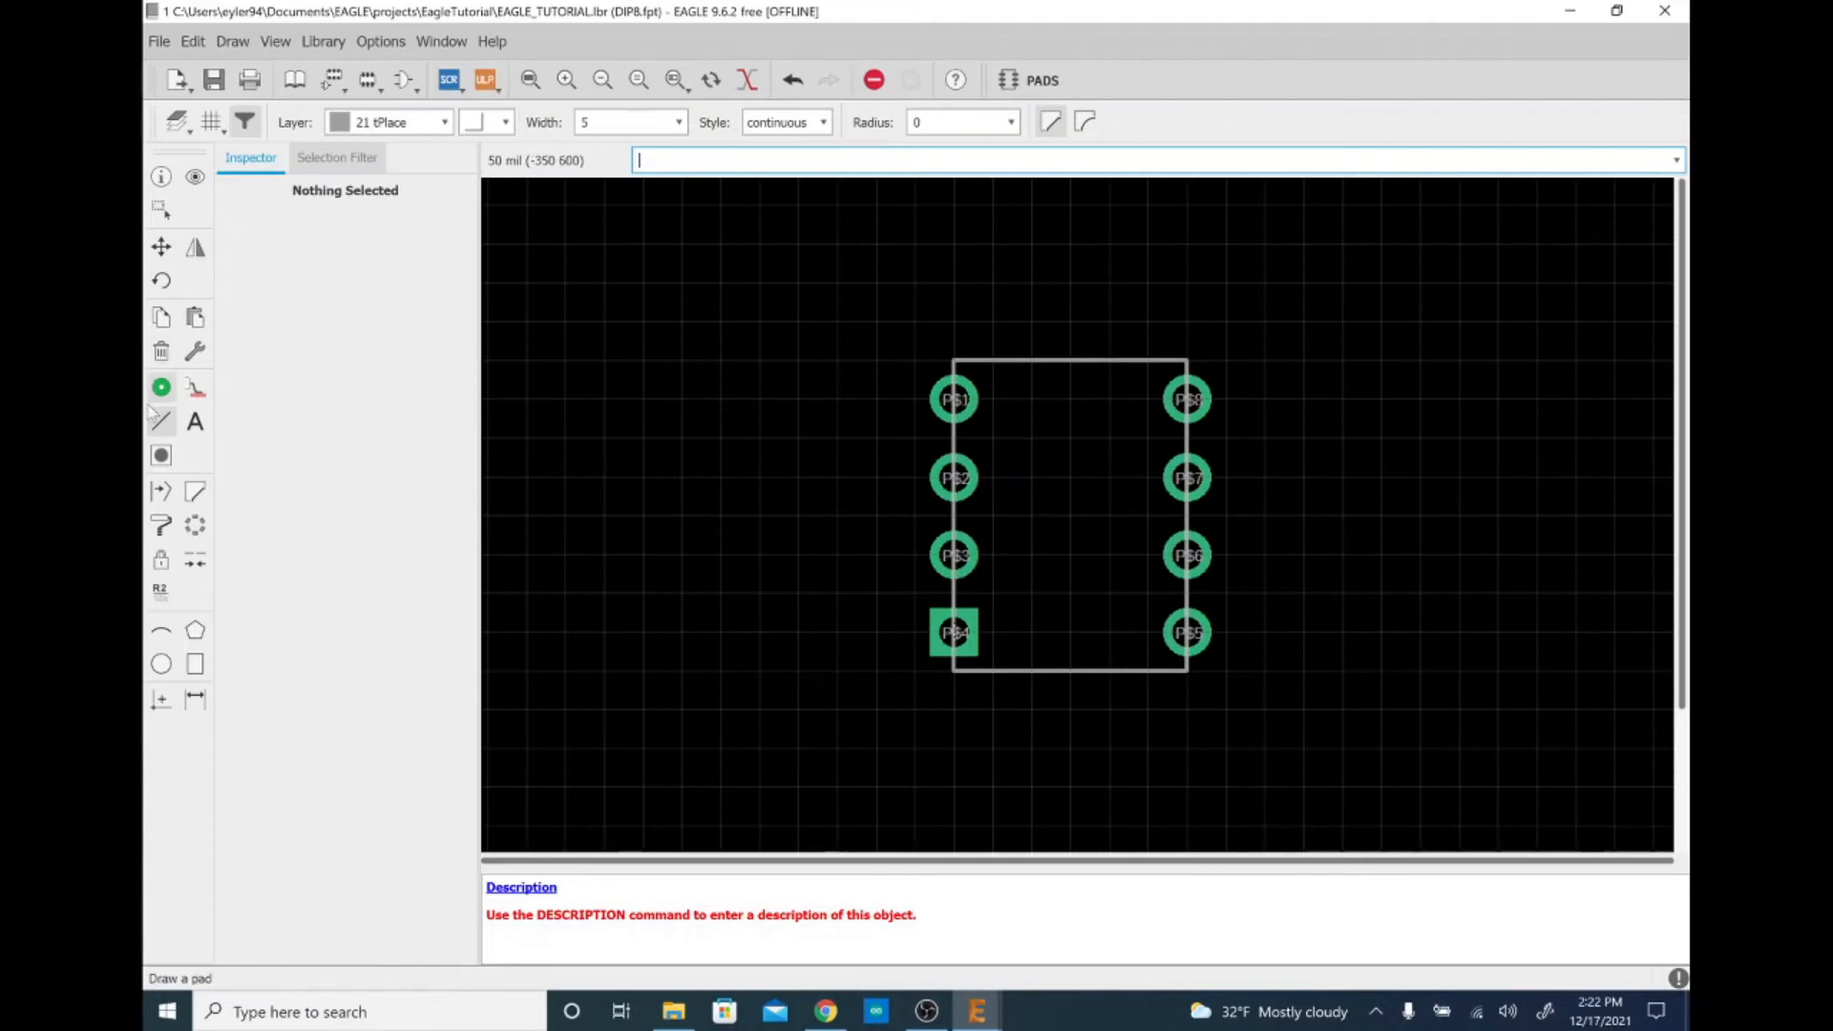
# Draw a small pin 1 marker circle inside the outline, centred about 50 mil to the right of pad P$1
pyautogui.click(161, 663)
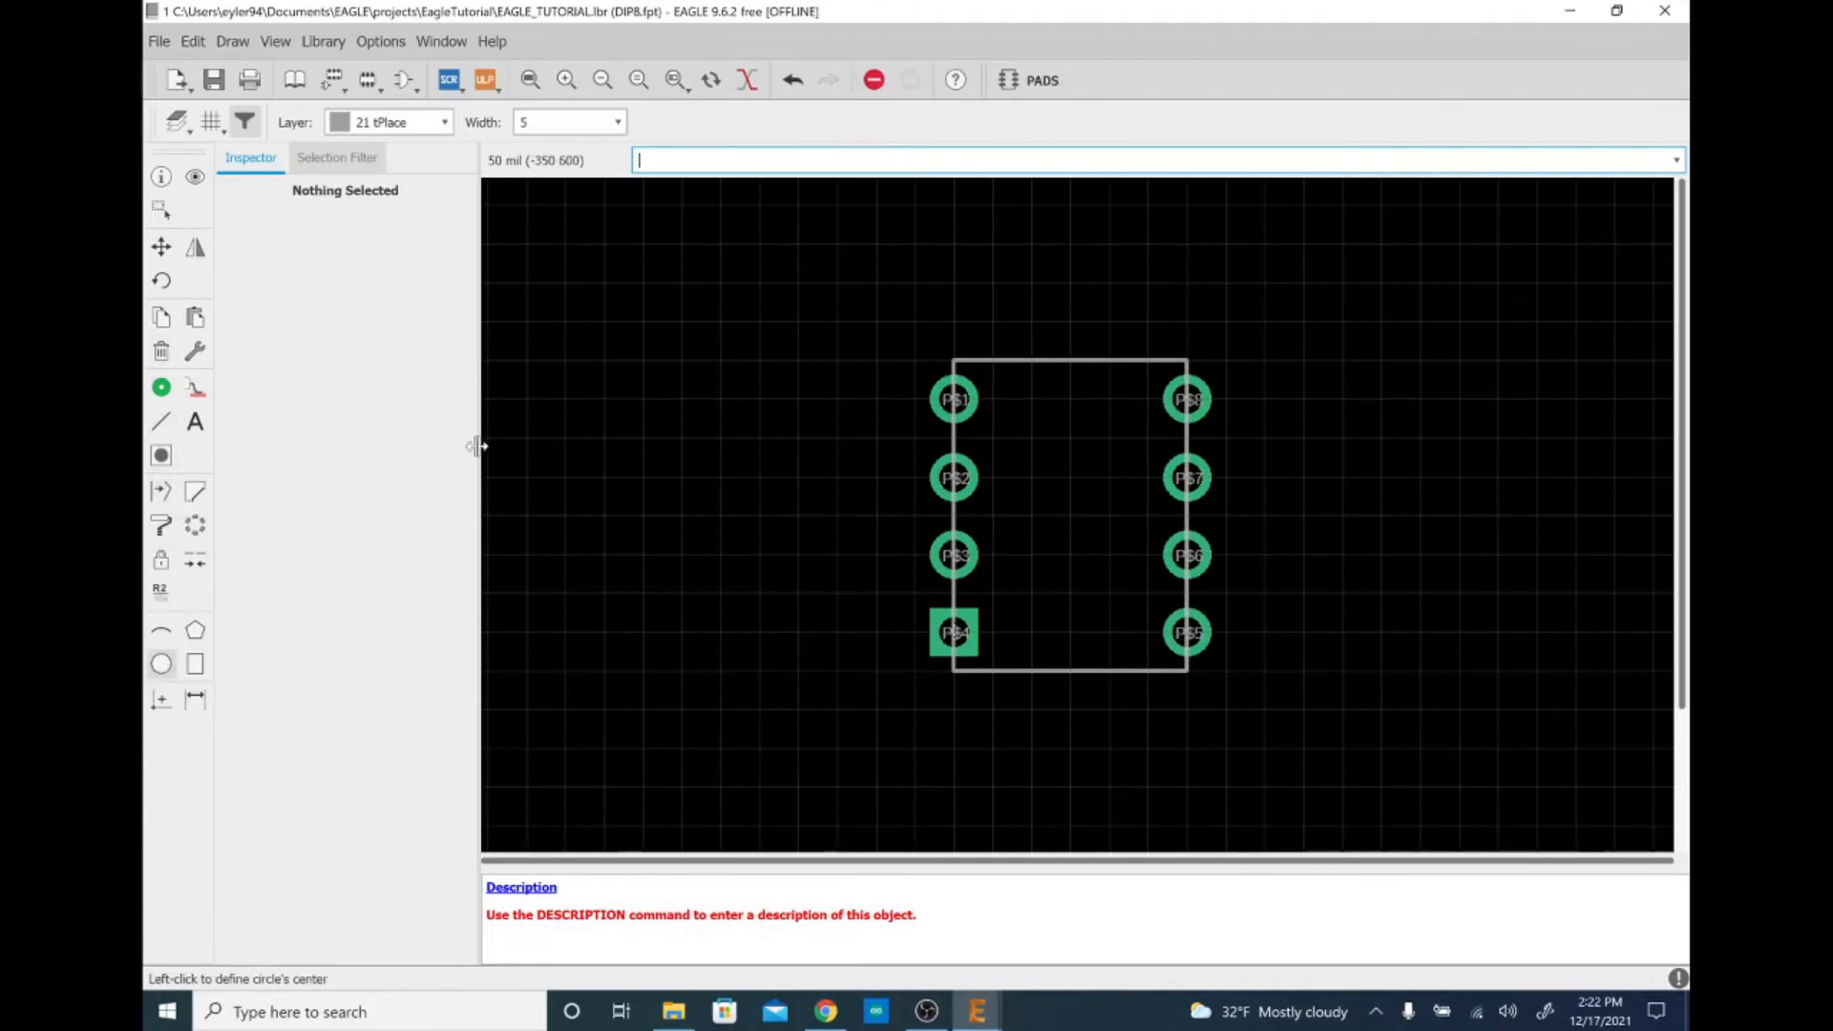
pyautogui.scroll(1, 1007, 364)
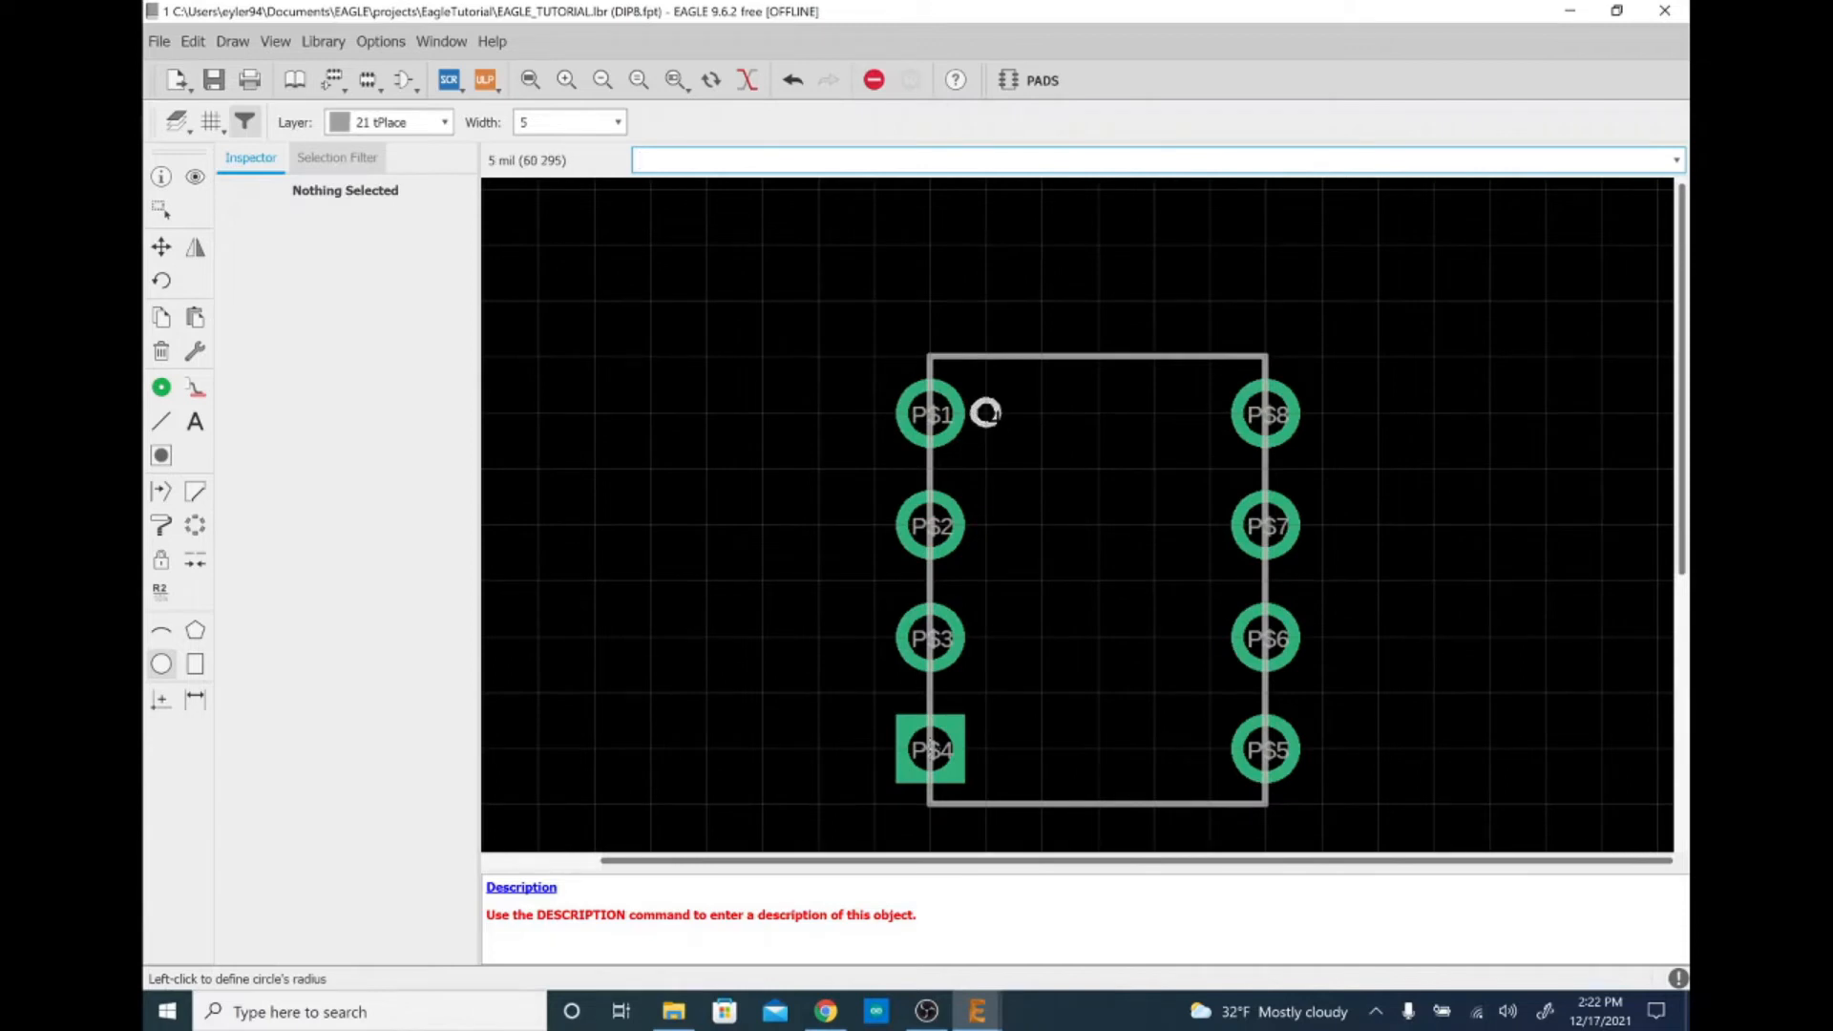
pyautogui.click(988, 412)
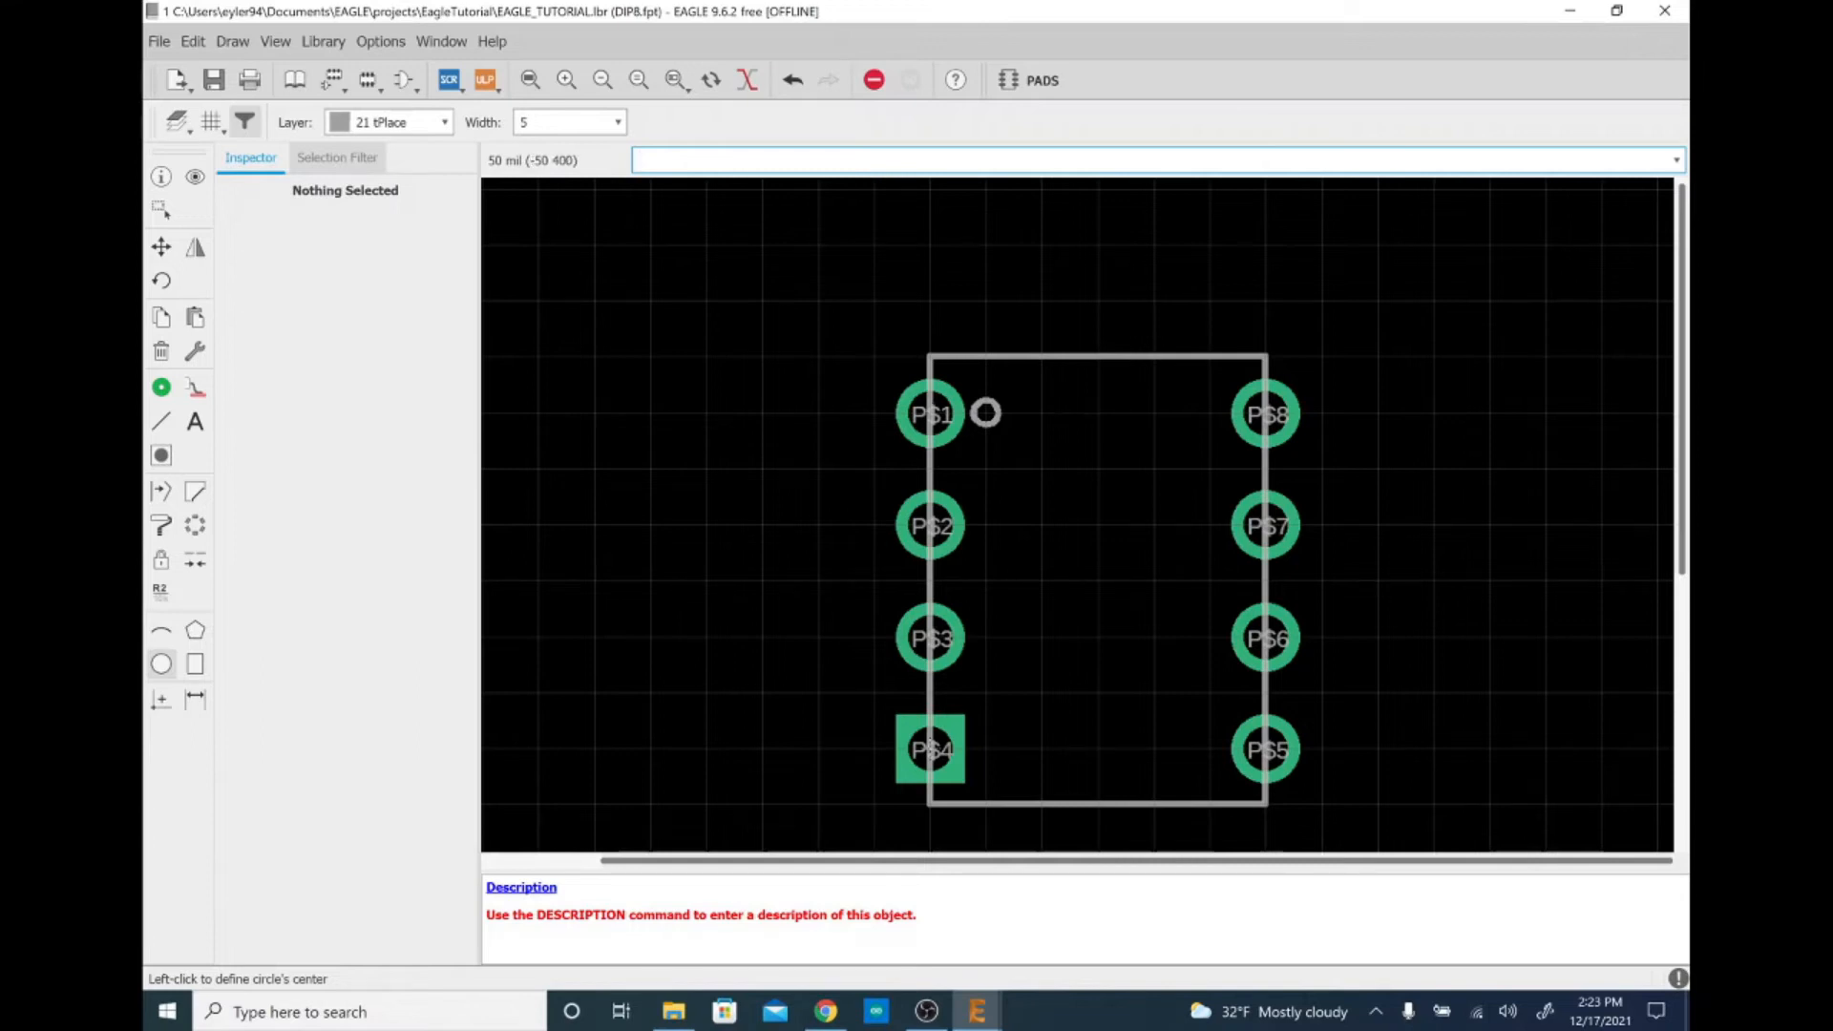
# Place a >NAME text just above the upper-left corner of the package outline
pyautogui.scroll(-1, 934, 468)
pyautogui.click(195, 421)
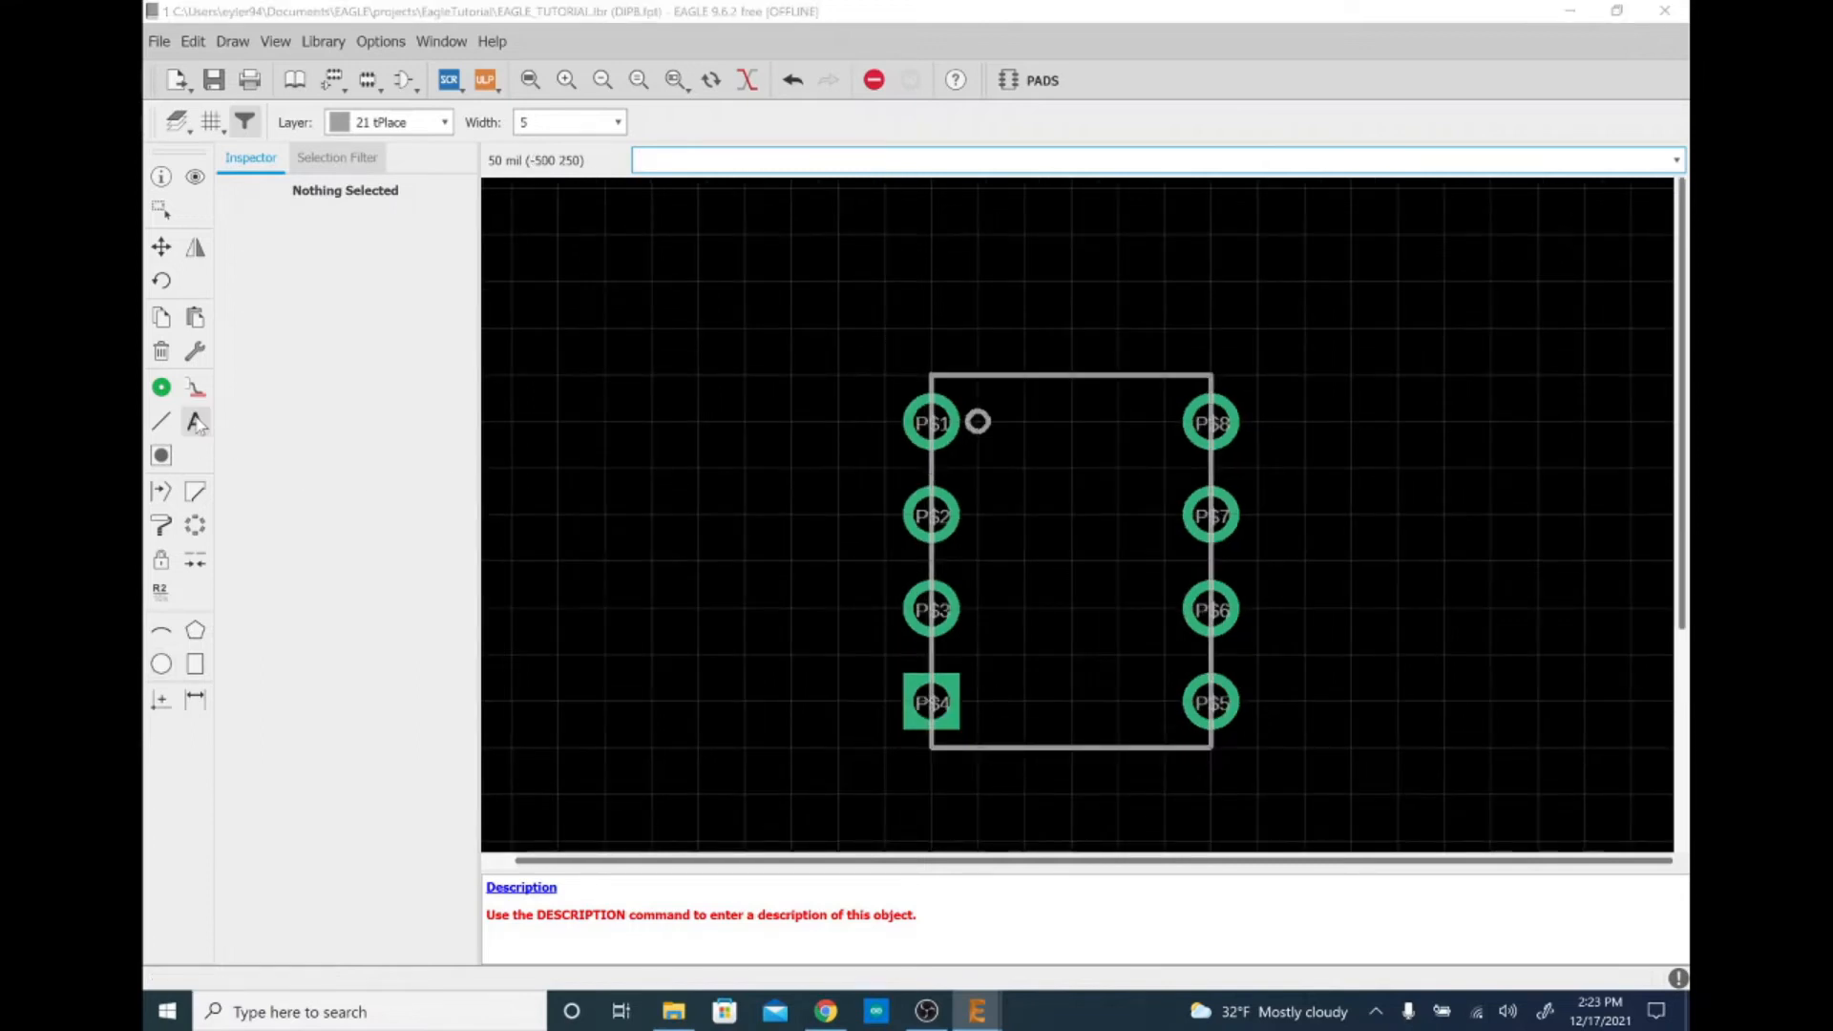
pyautogui.write('>')
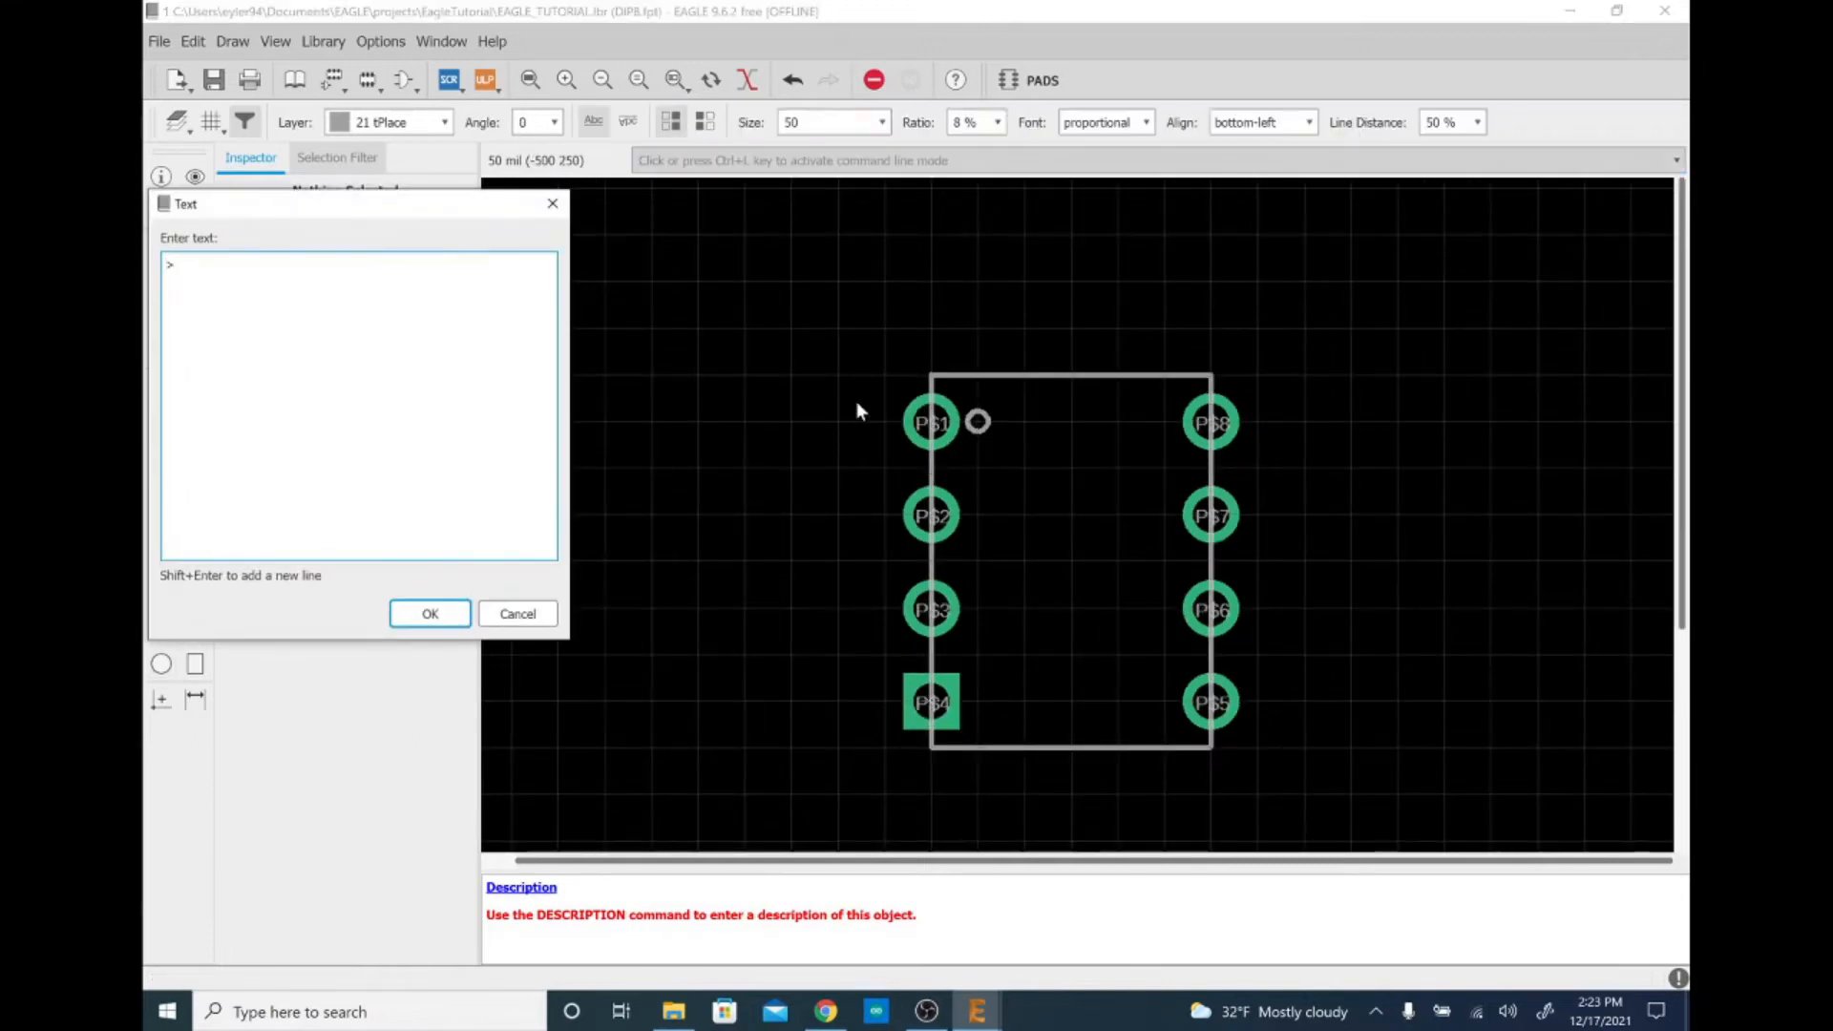
pyautogui.write('NAME')
pyautogui.press('Return')
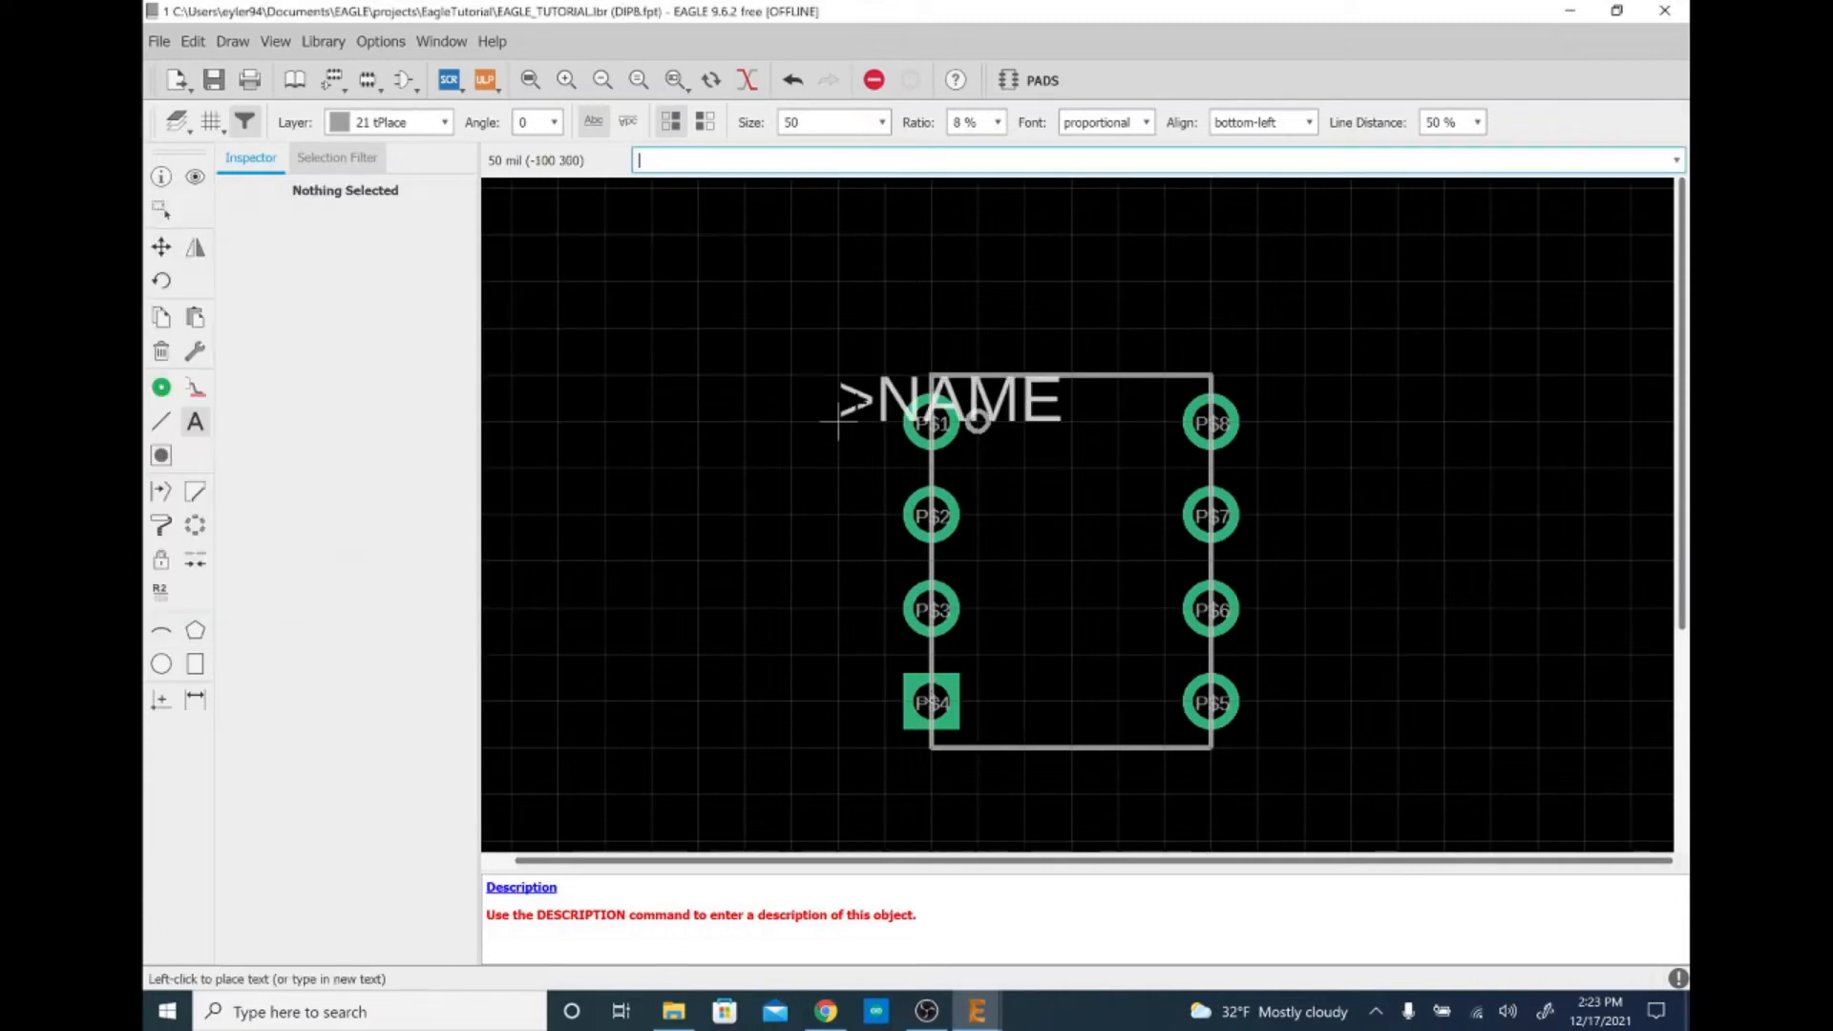
pyautogui.click(931, 366)
# Place a >VALUE text just below the lower-left corner of the package outline and end the Text command
pyautogui.hotkey('ctrl', 'shift', 'Left')
pyautogui.write('VALUE')
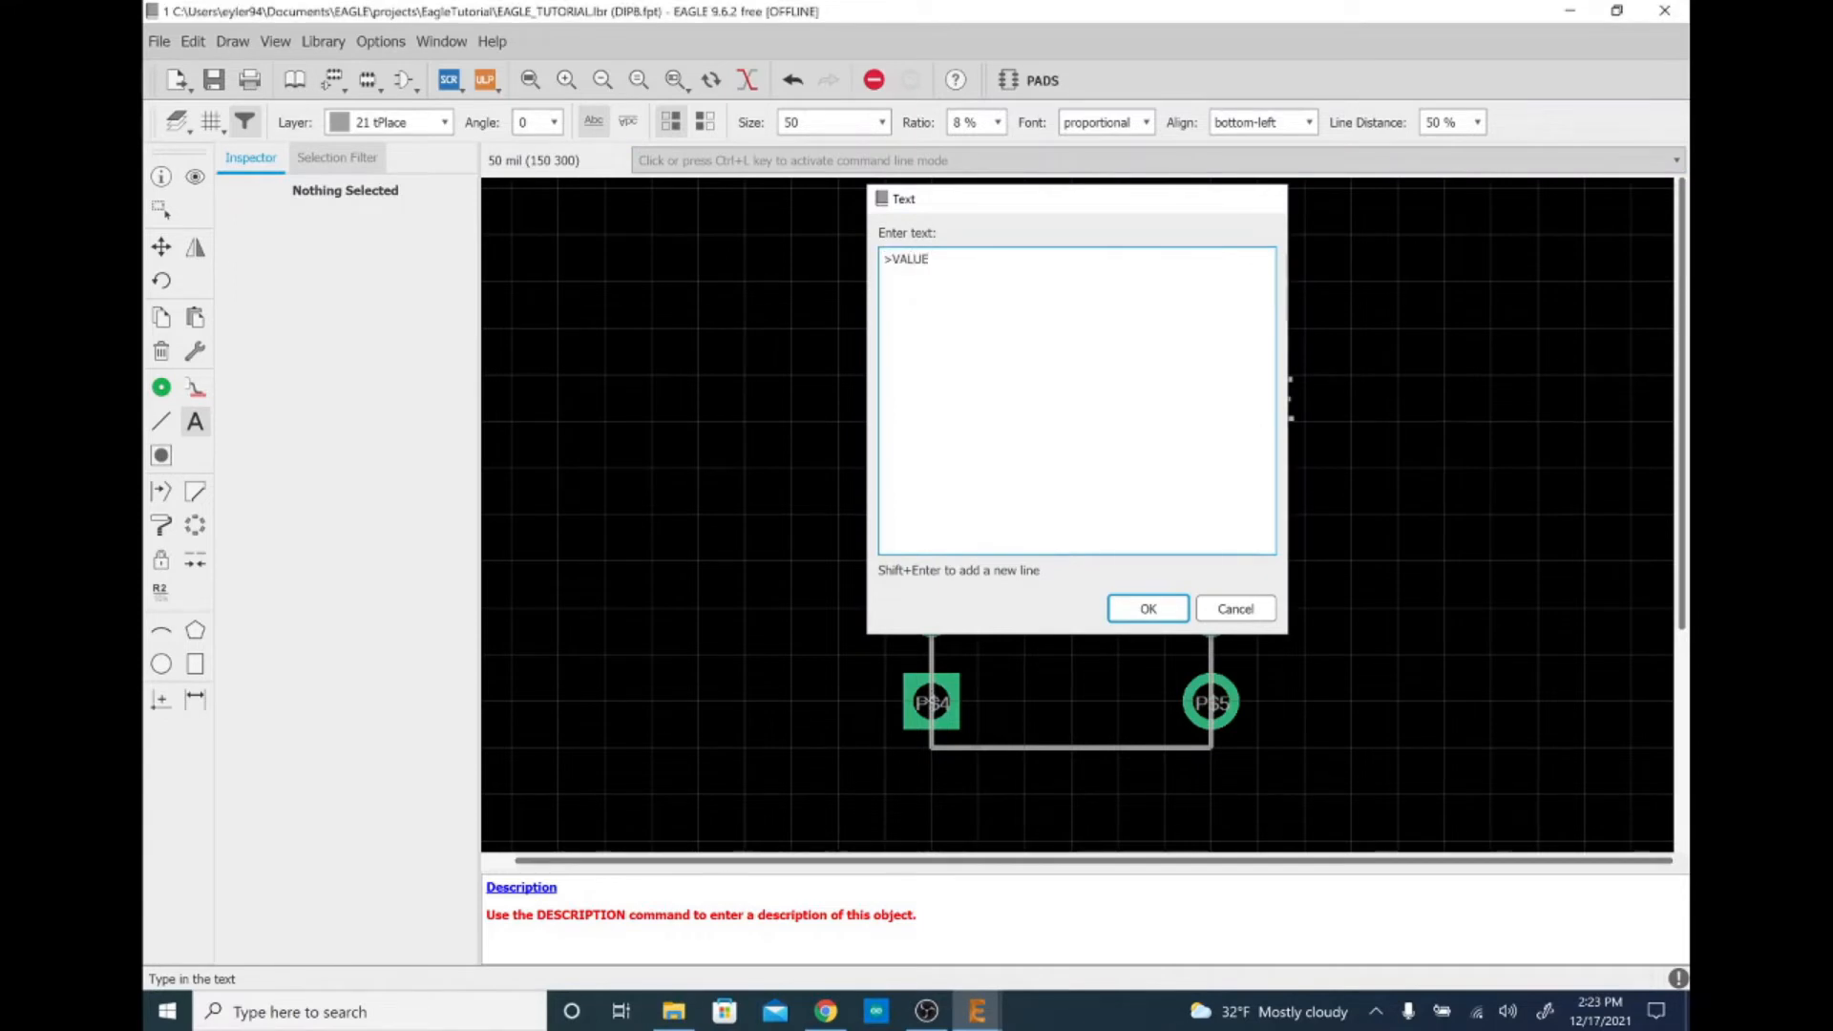
pyautogui.press('Return')
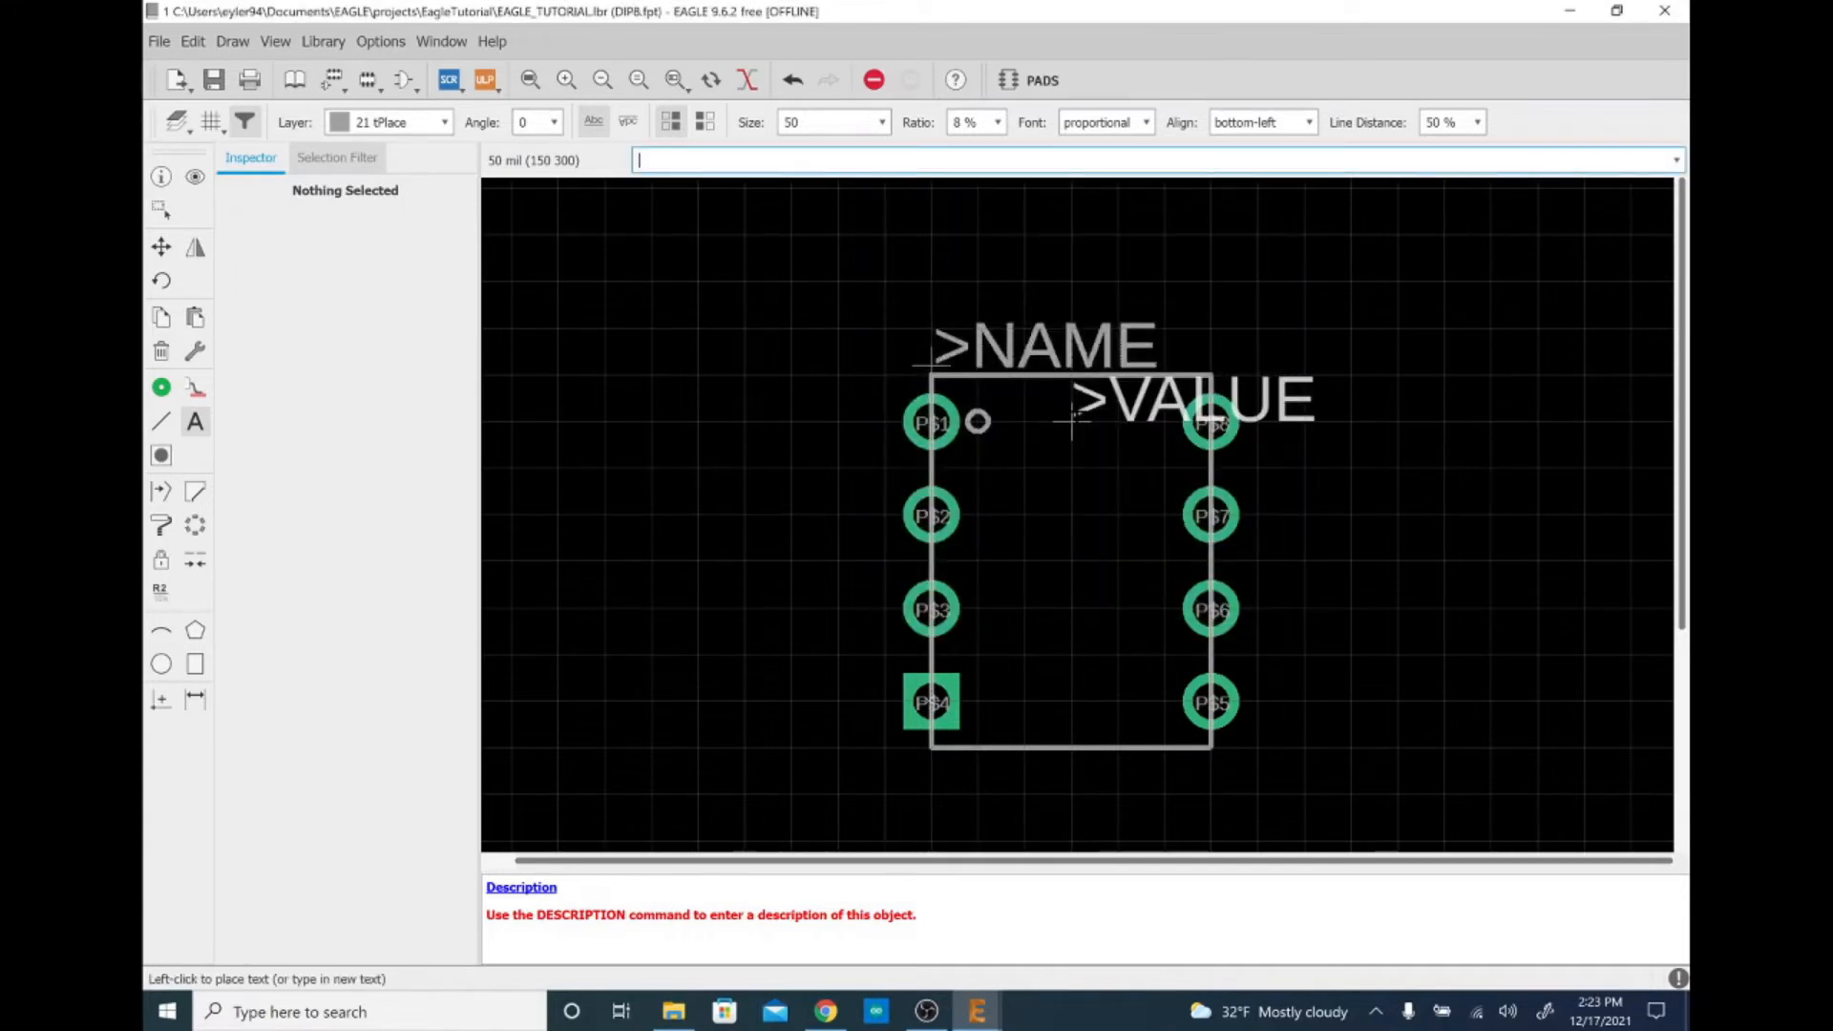
pyautogui.click(931, 807)
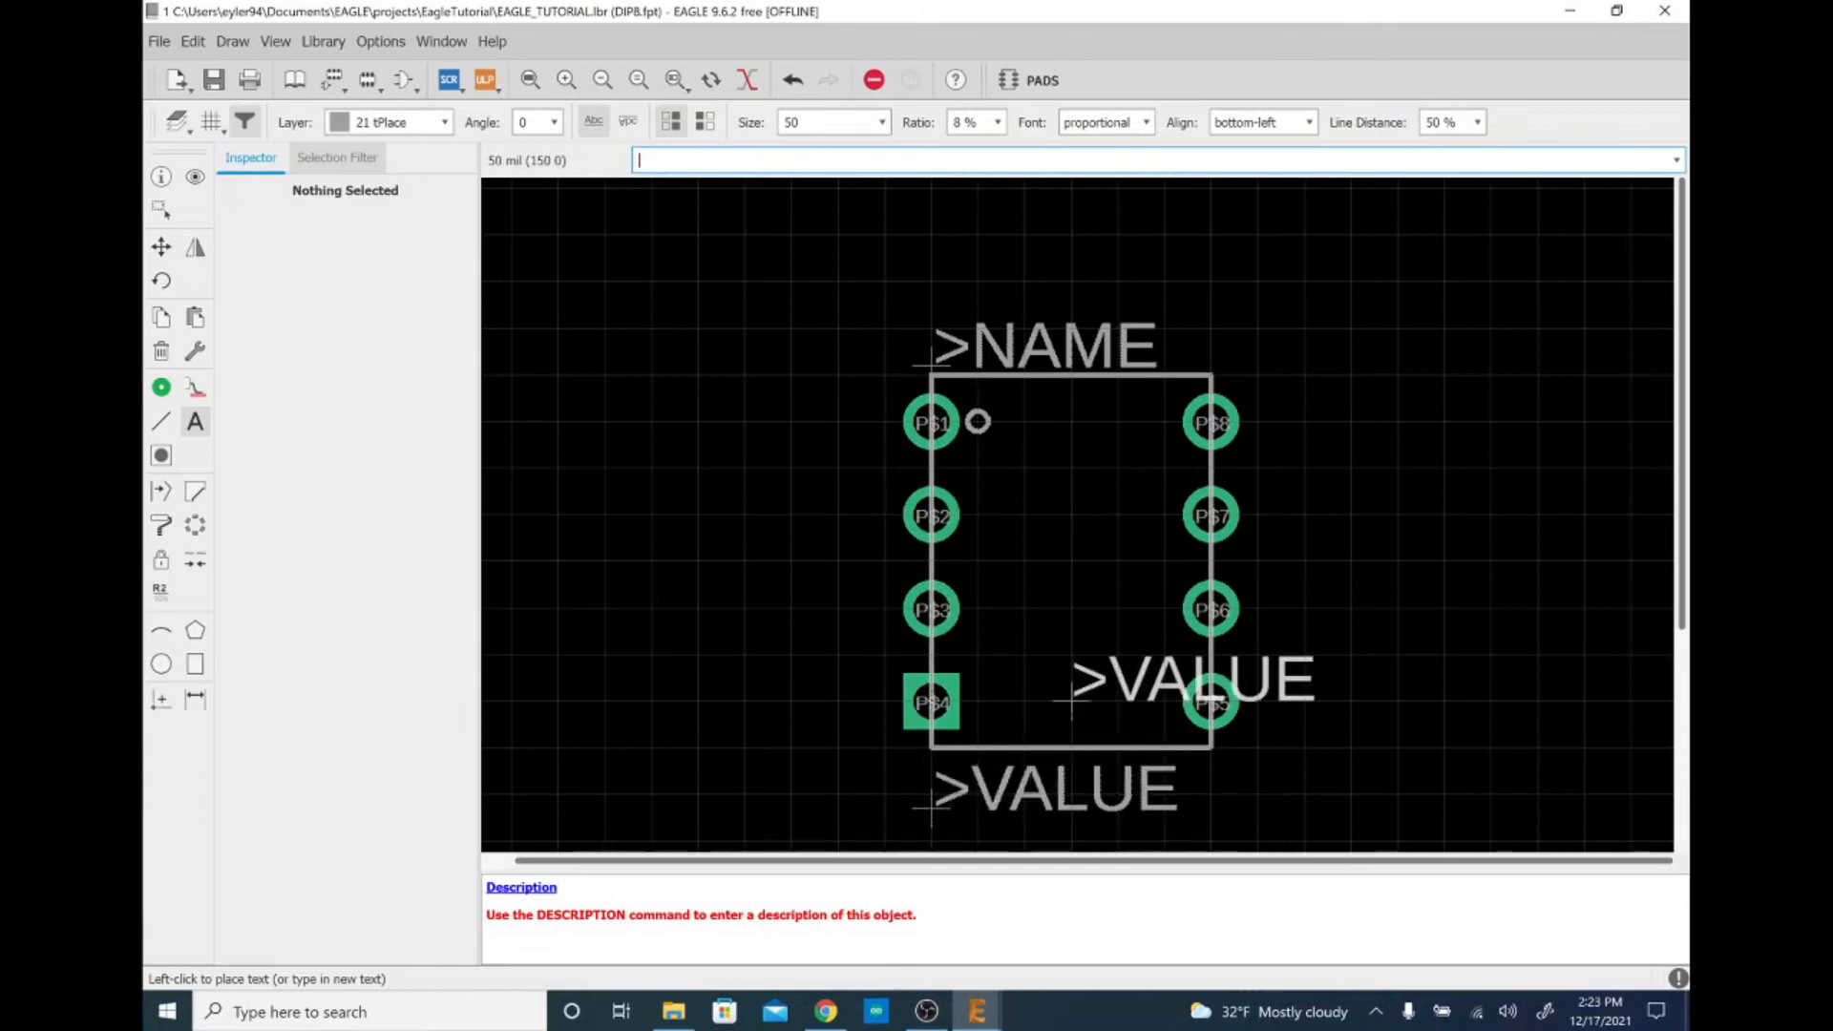
pyautogui.press('Escape')
pyautogui.press('Escape')
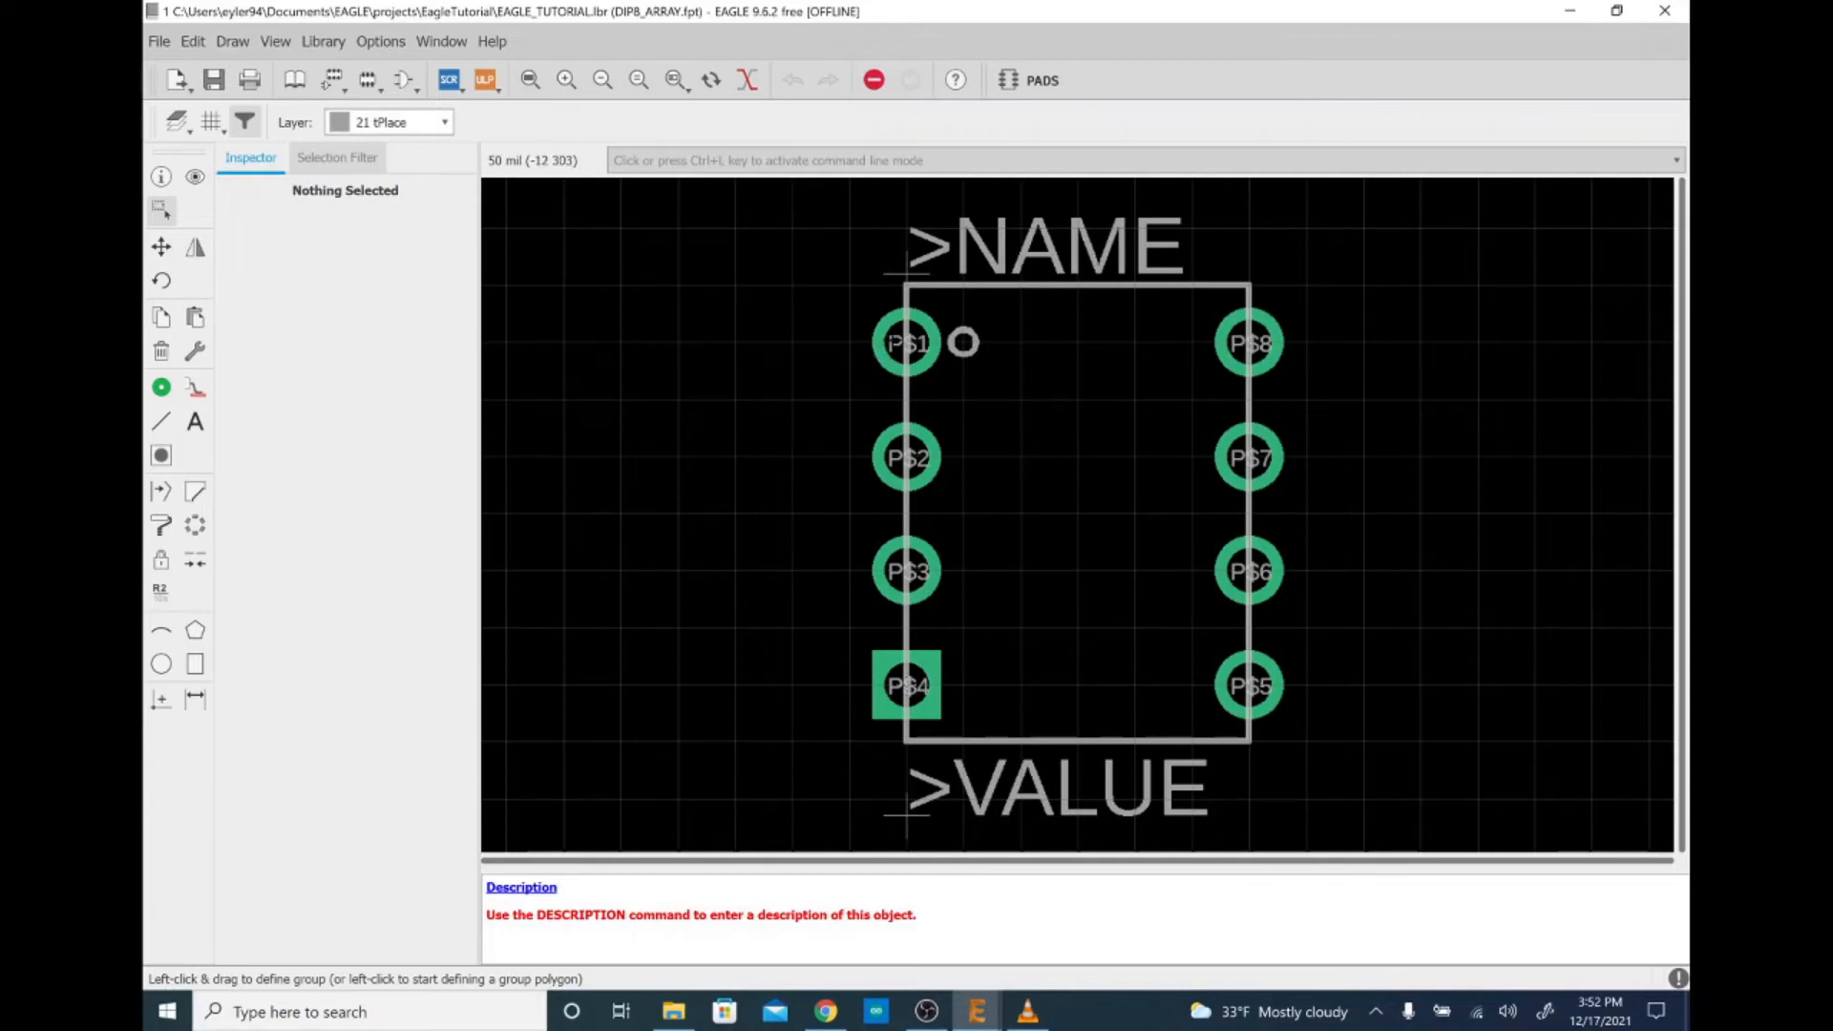
# In the DIP8_ARRAY footprint, start the Pad command with a 40 mil drill and open the pad array settings
pyautogui.click(894, 339)
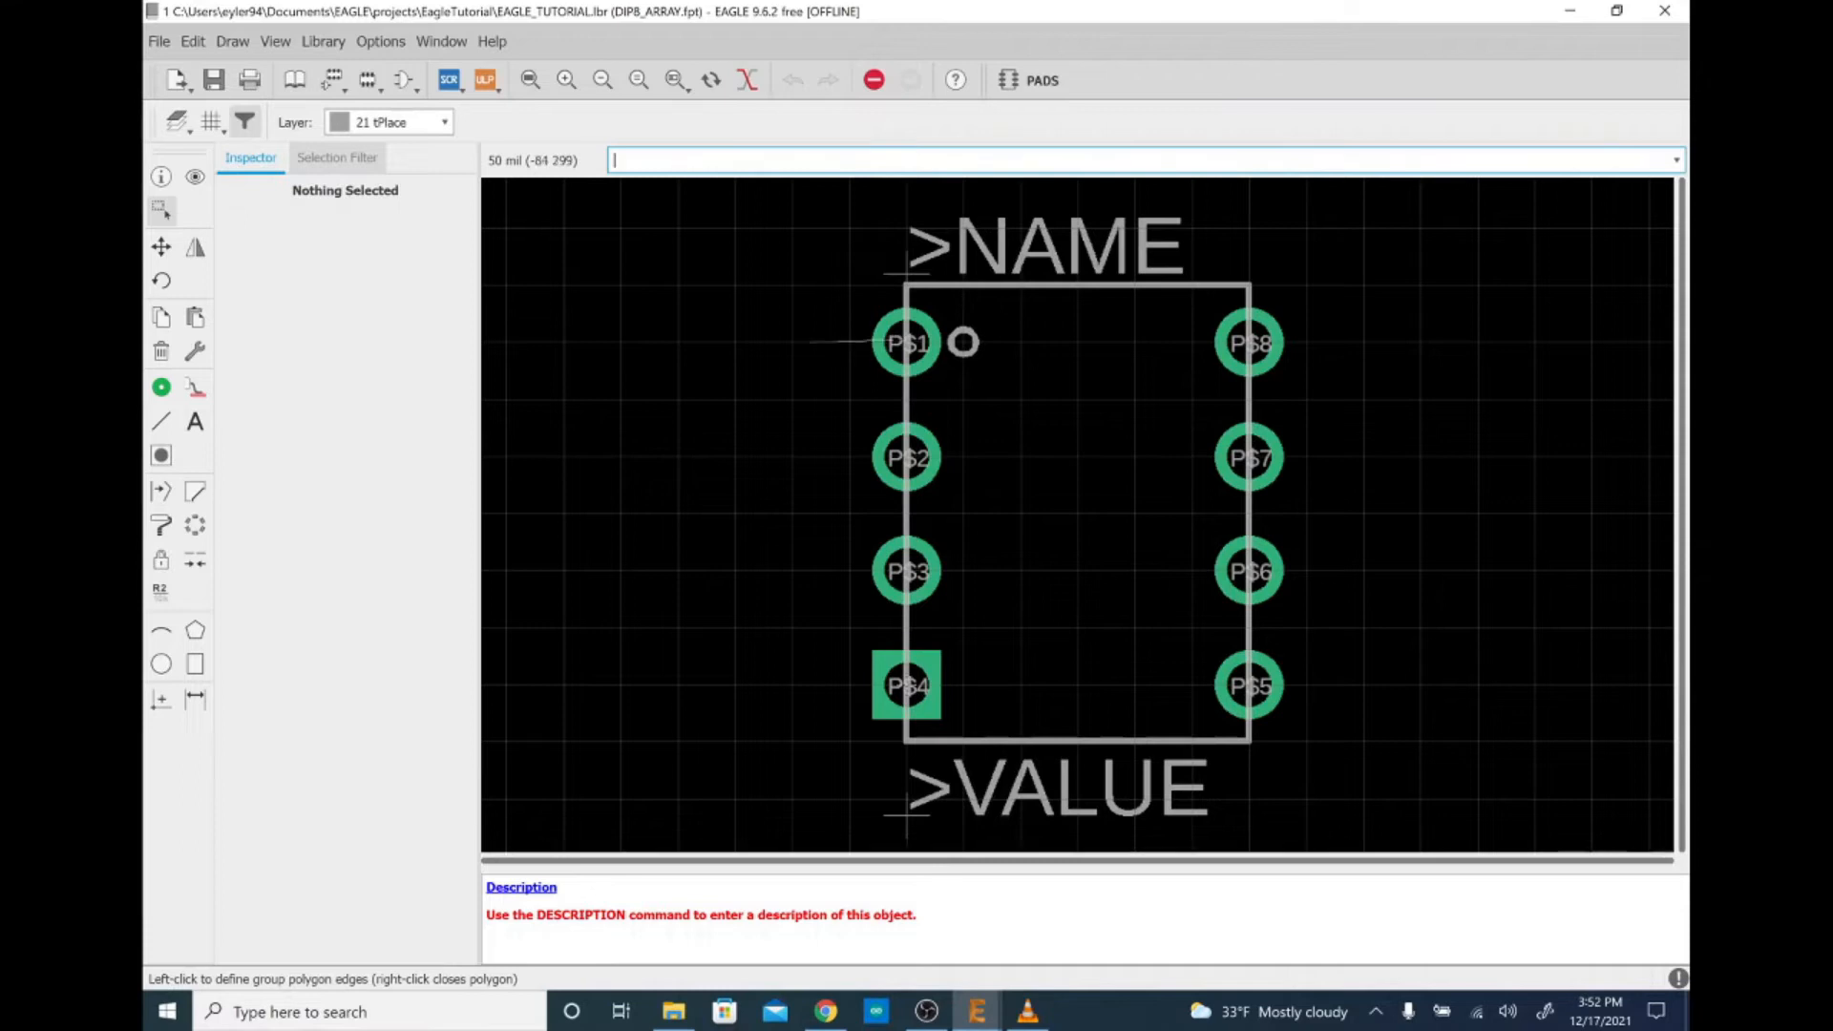
pyautogui.press('Escape')
pyautogui.click(161, 387)
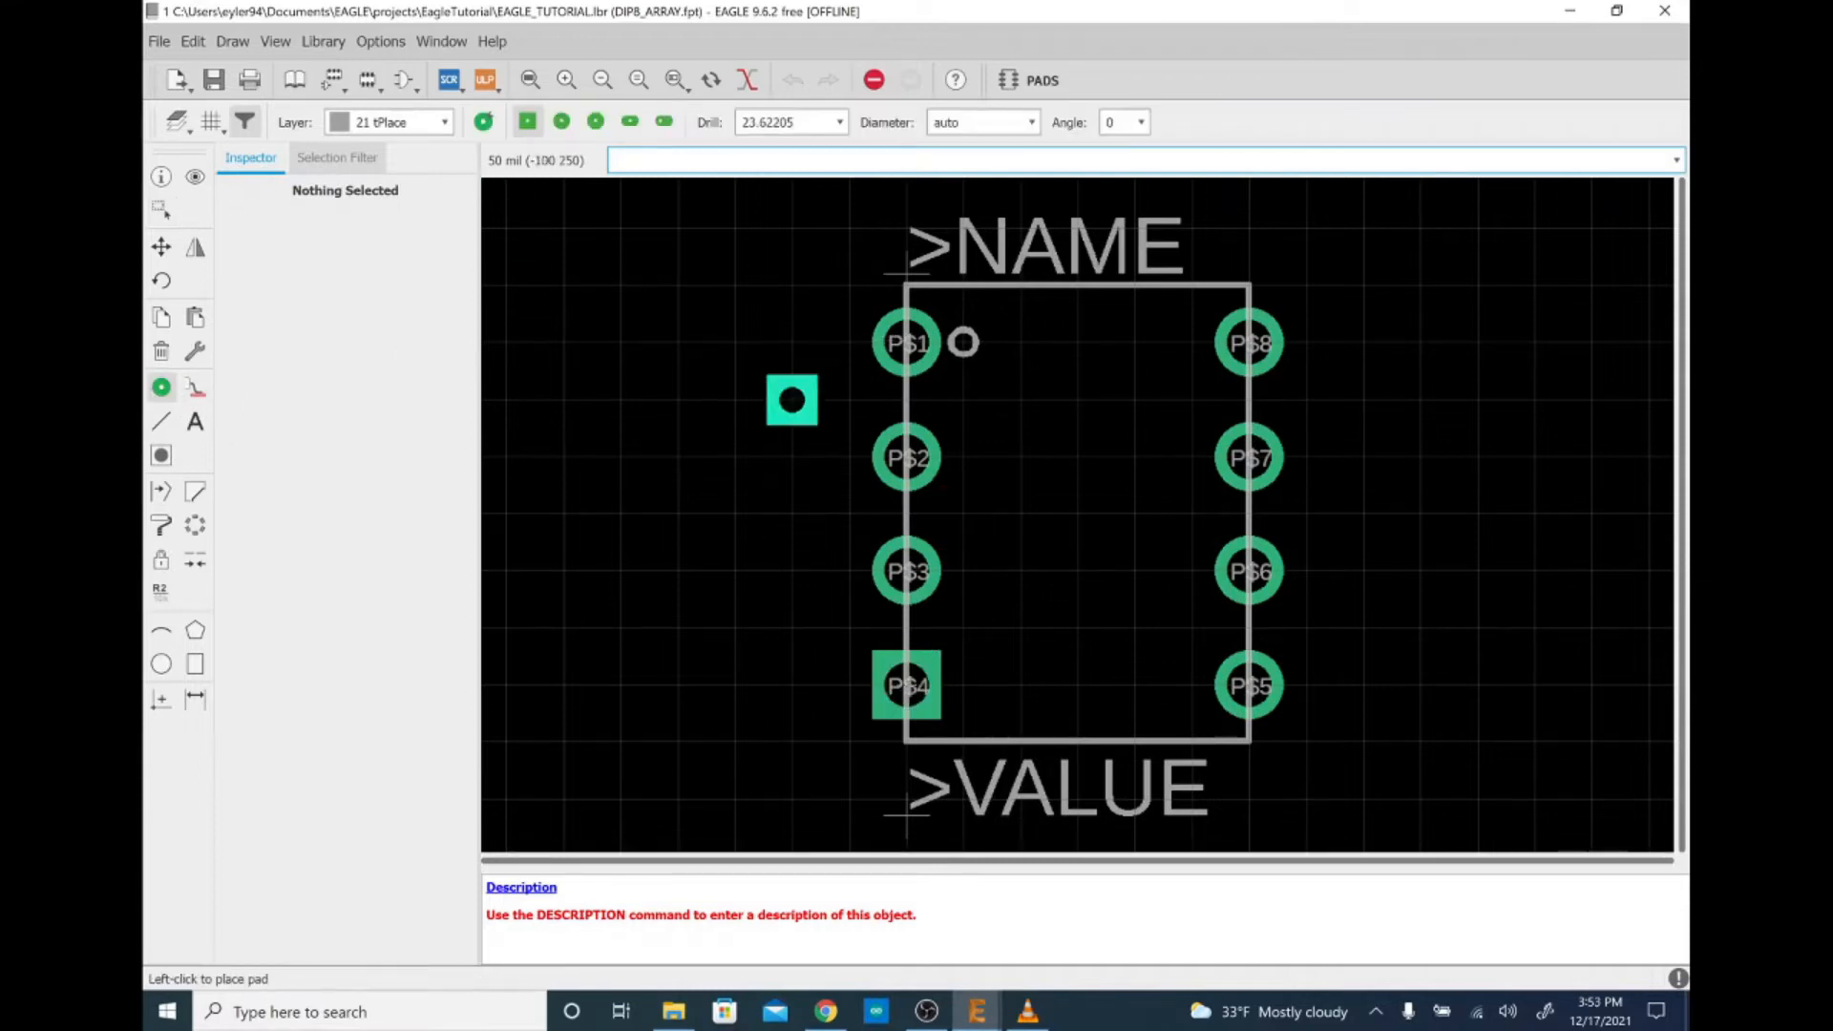
pyautogui.click(783, 122)
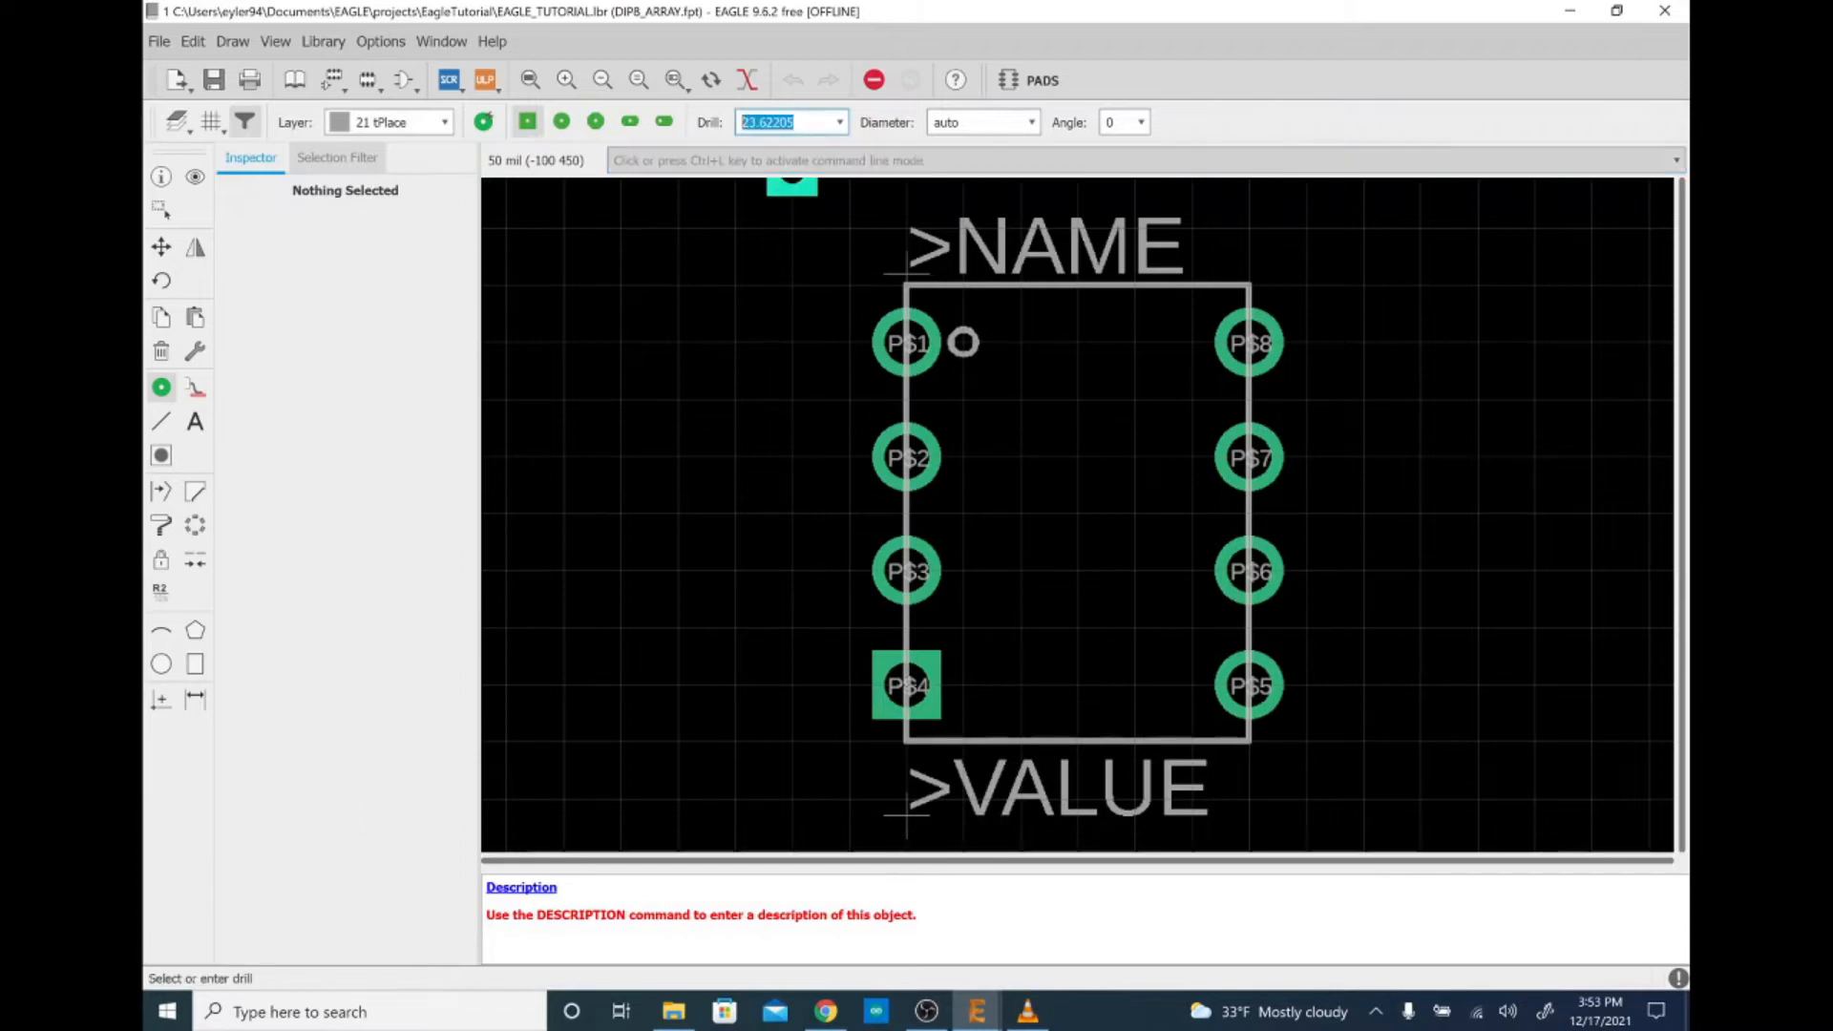
pyautogui.write('40')
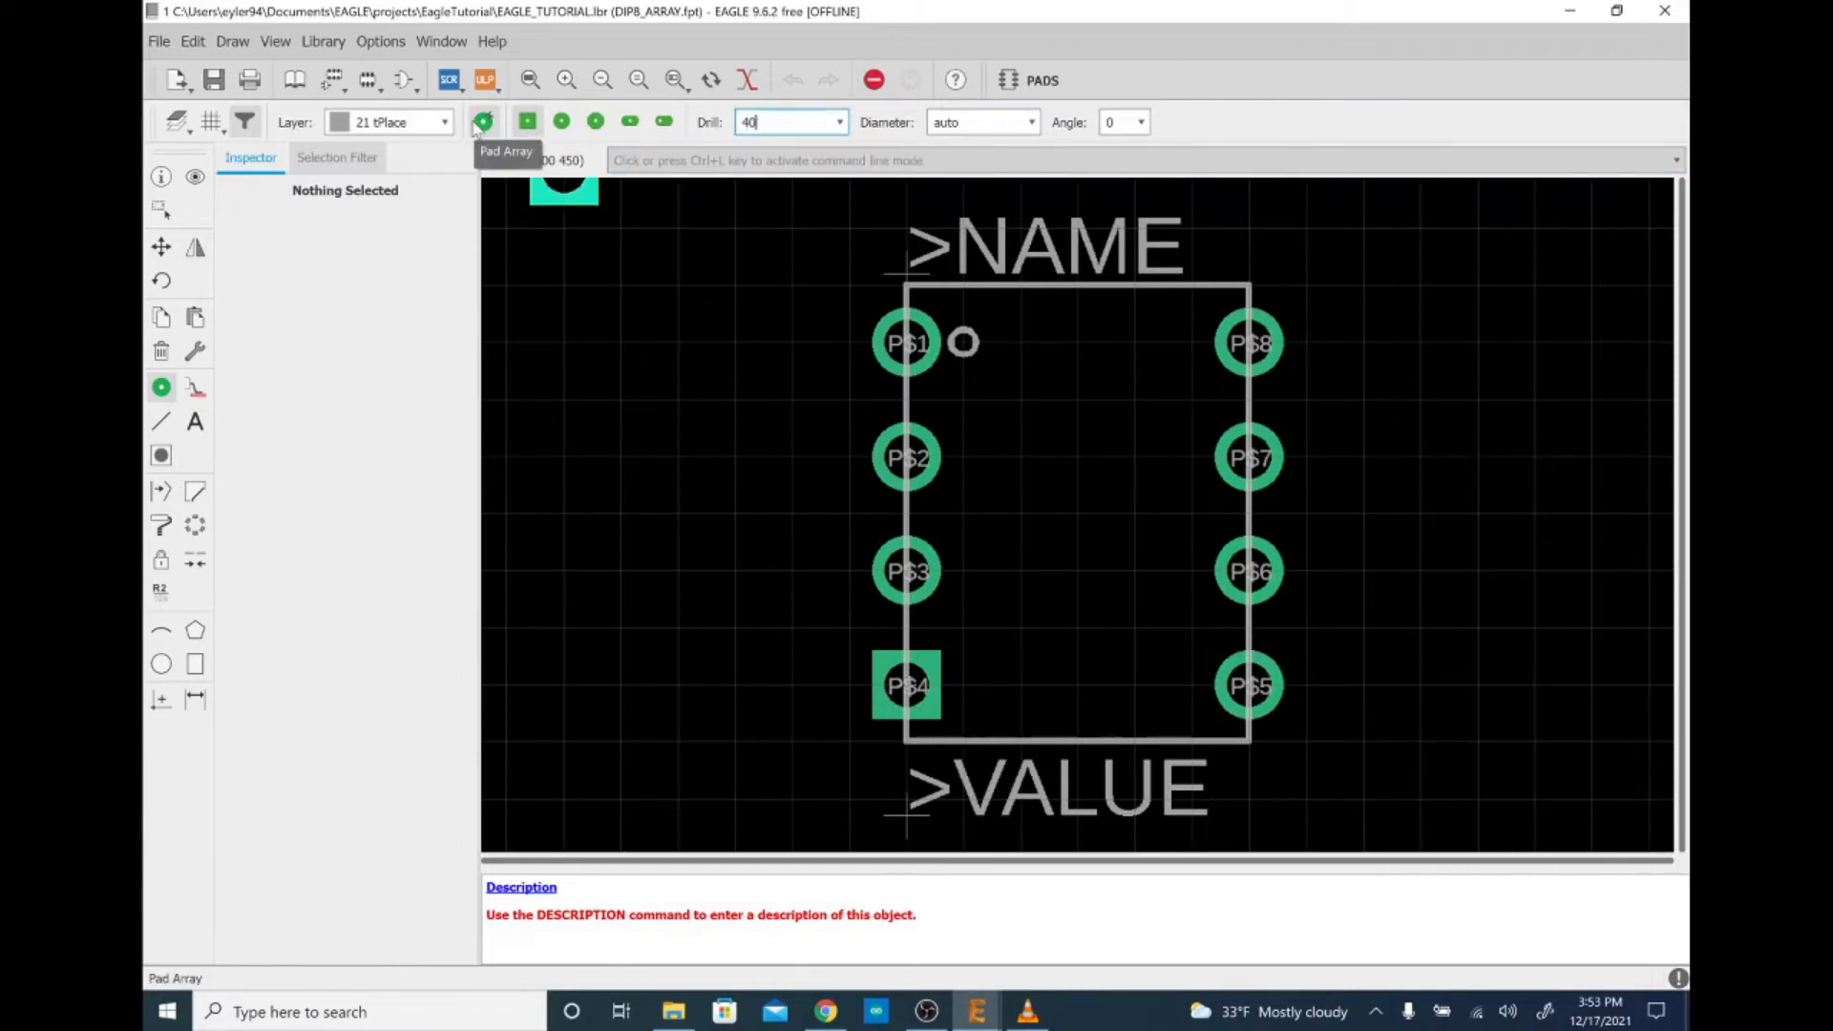
pyautogui.click(478, 124)
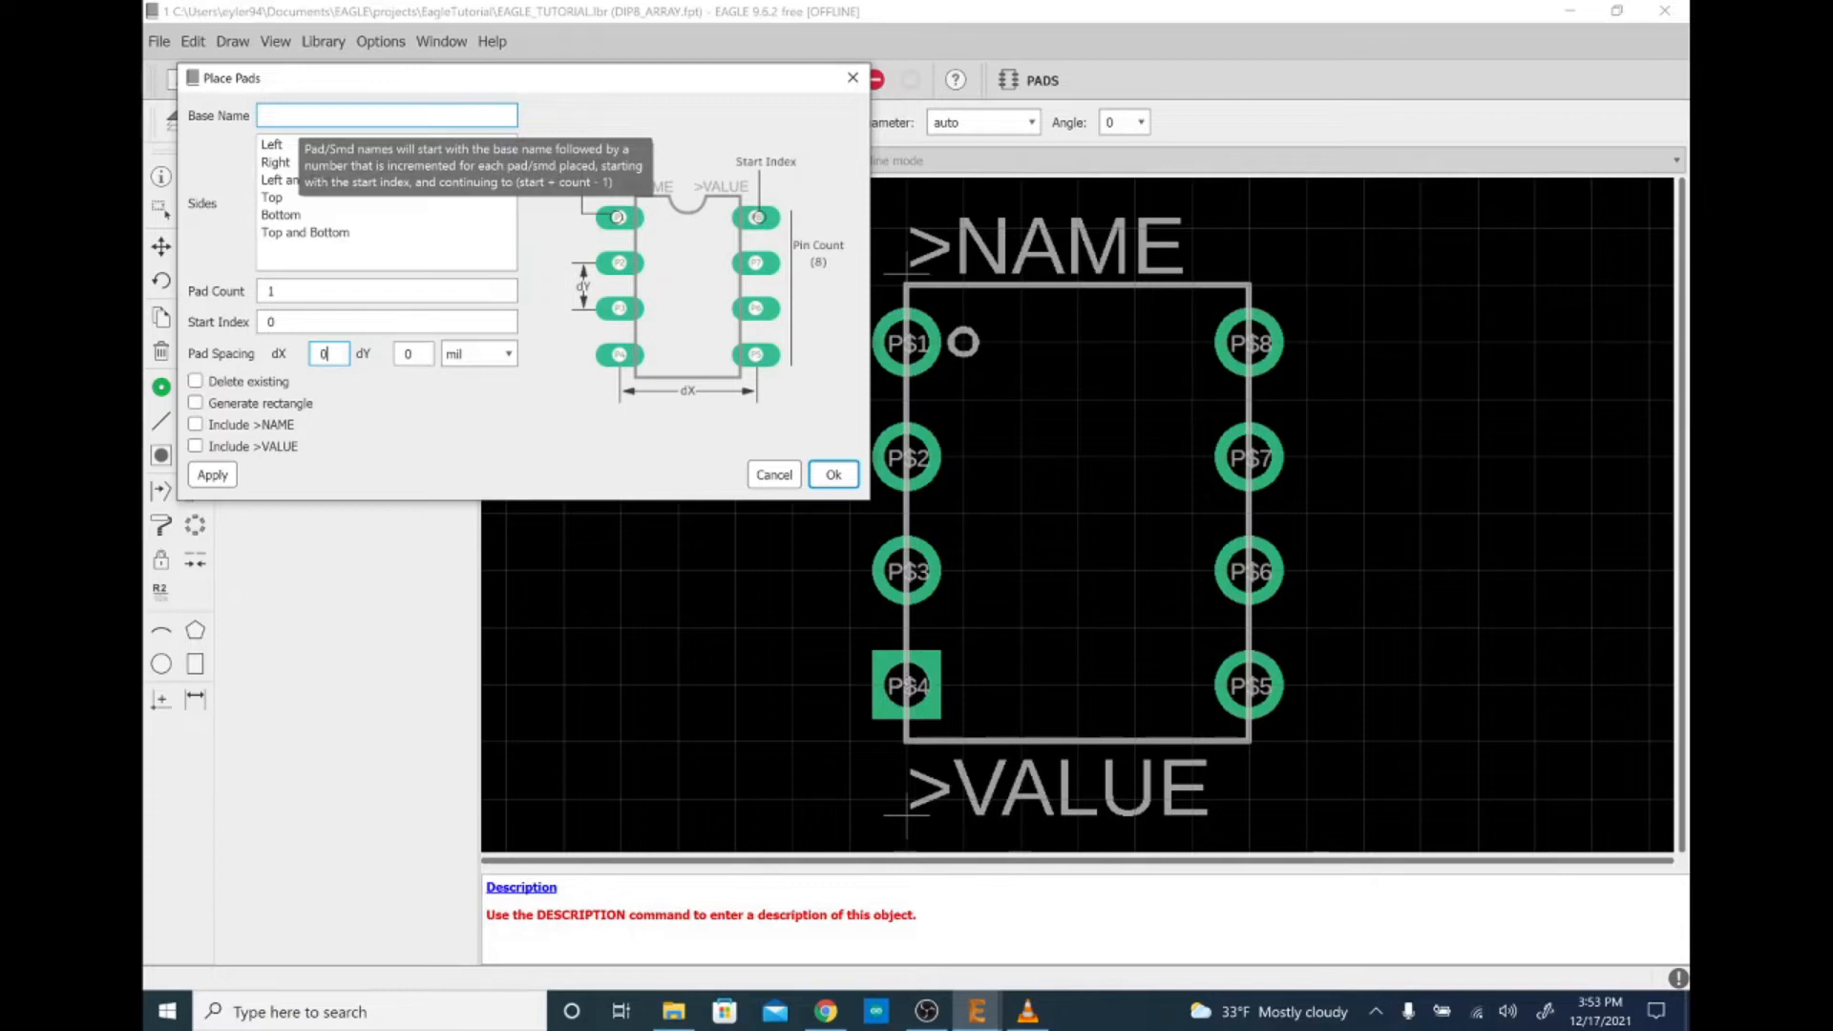
# Define the pad array with base name P, sides Left and Right, pad count 8 and start index 1
pyautogui.click(304, 116)
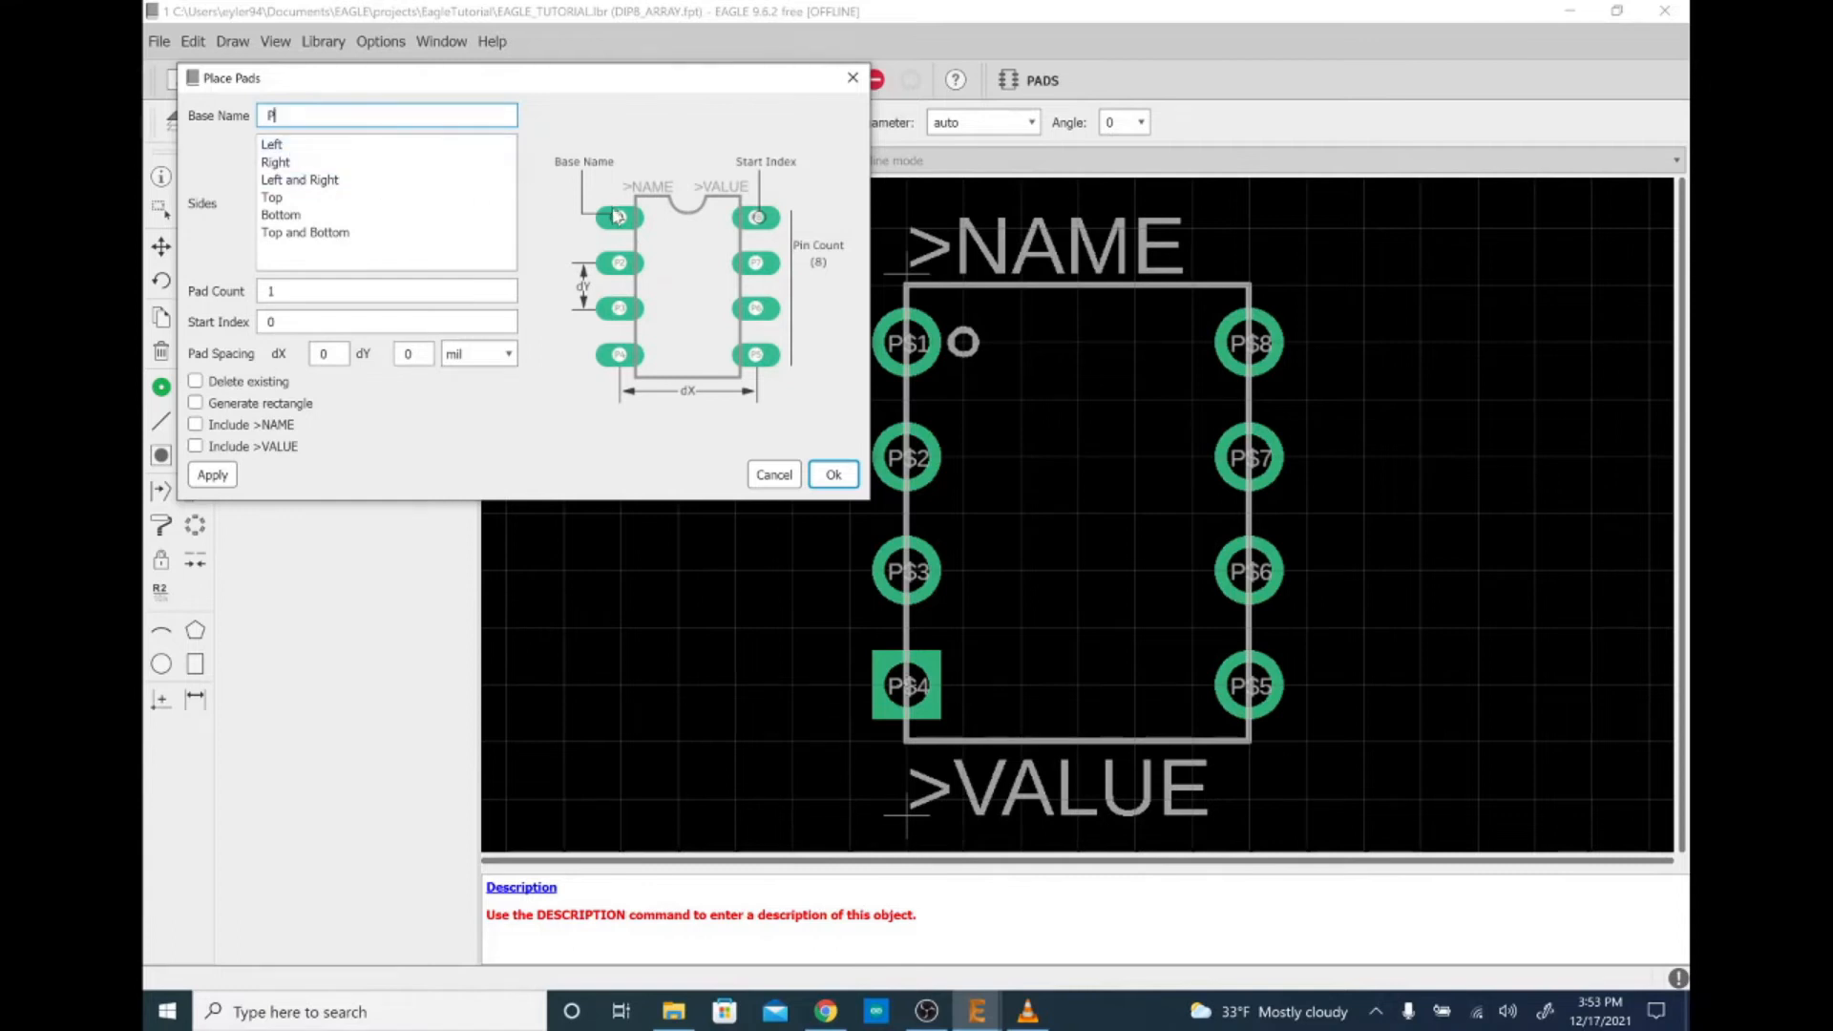
pyautogui.click(296, 180)
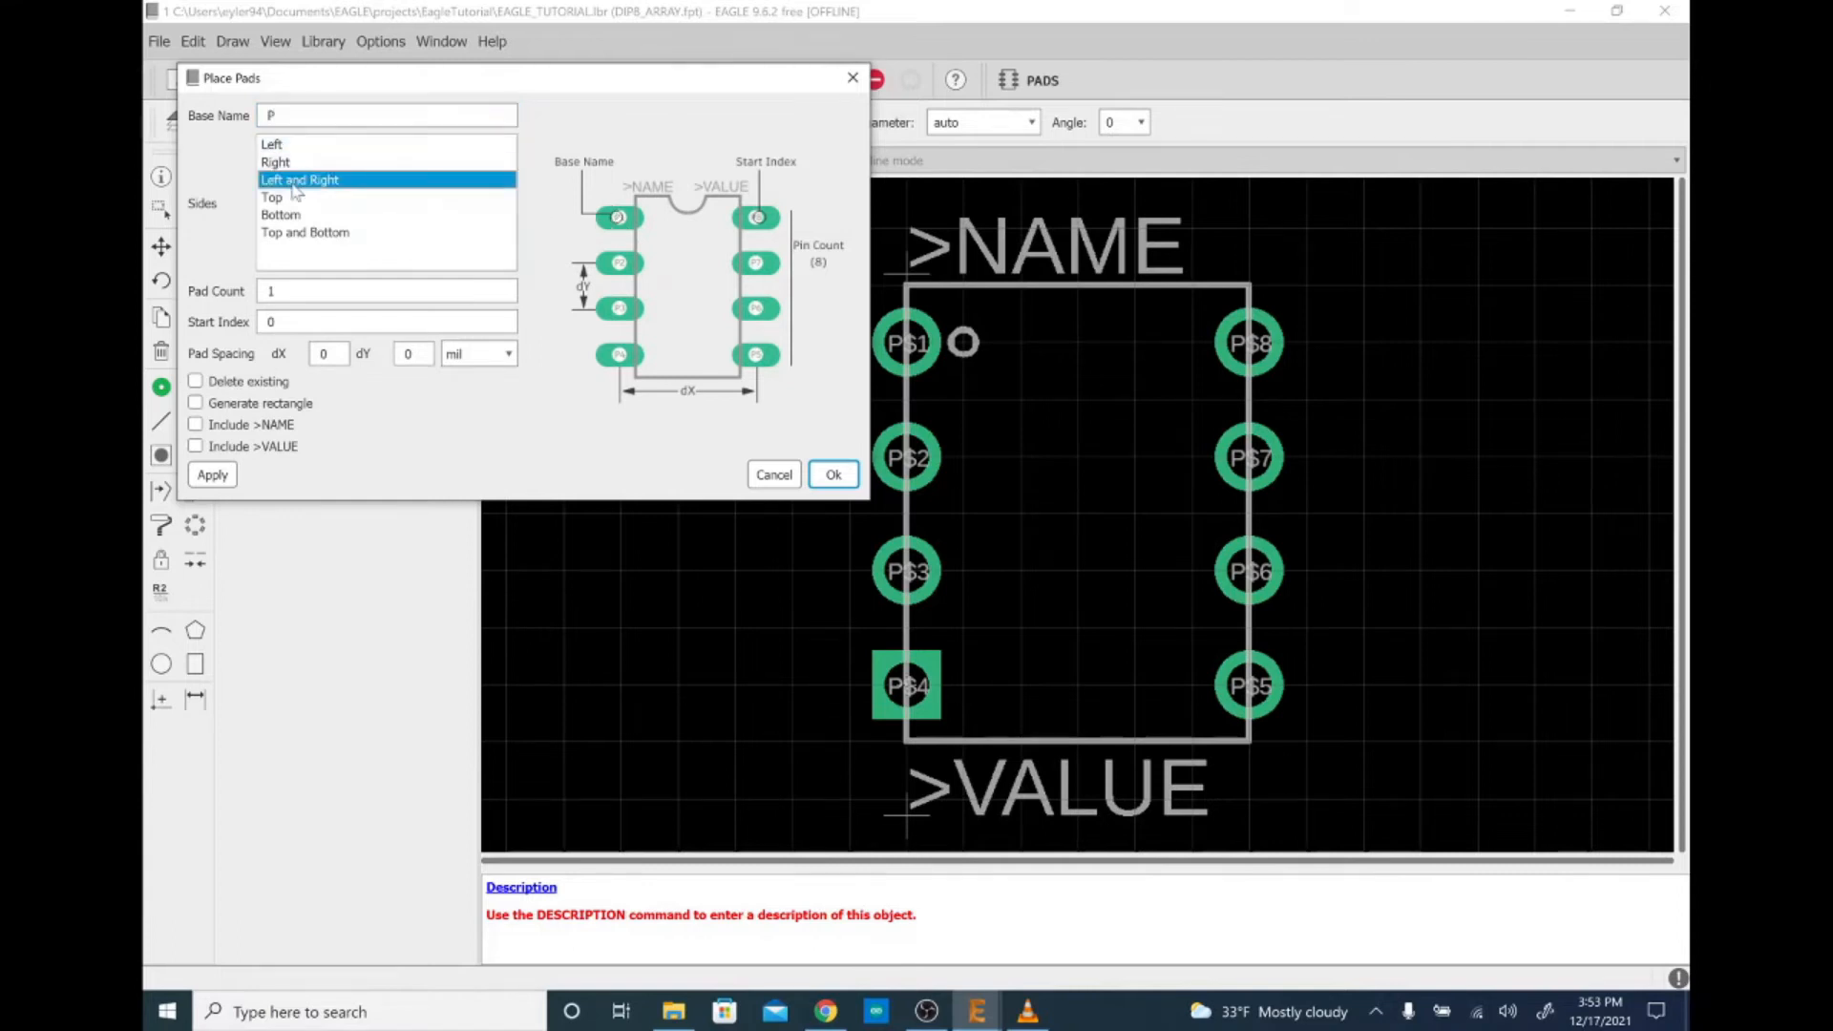
pyautogui.click(277, 289)
pyautogui.doubleClick(271, 291)
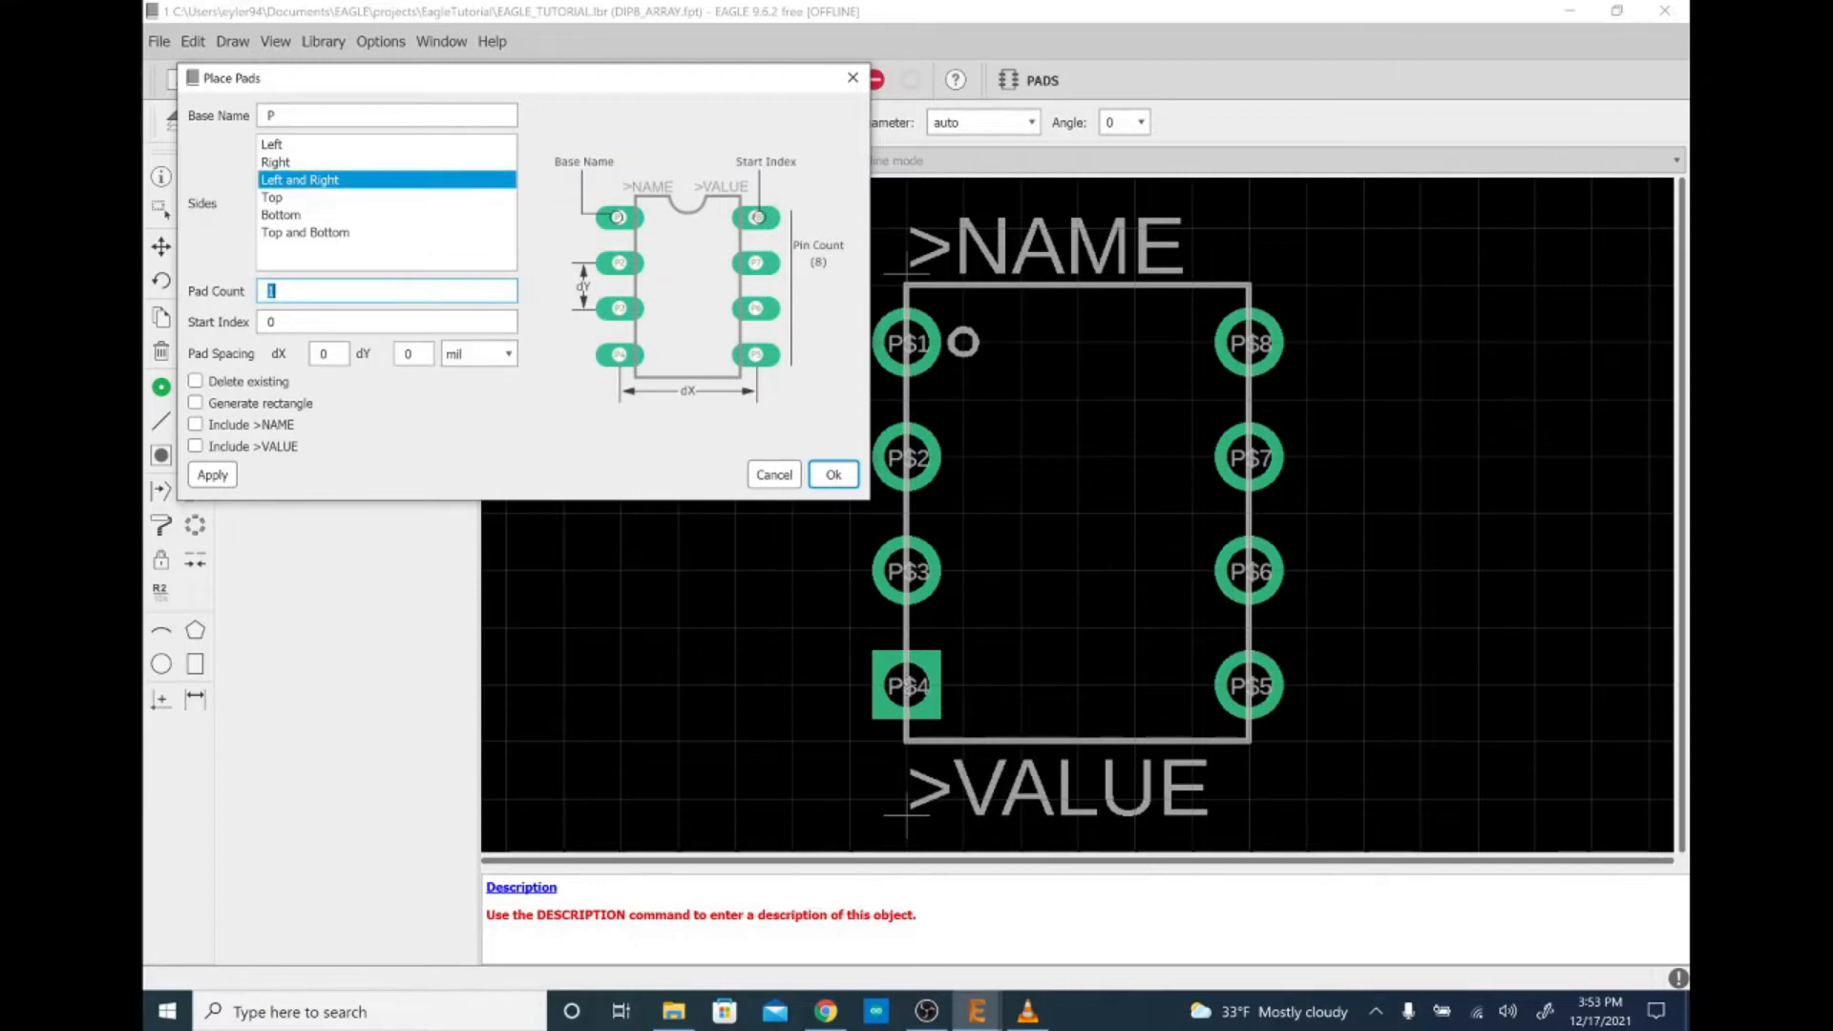
pyautogui.press('Tab')
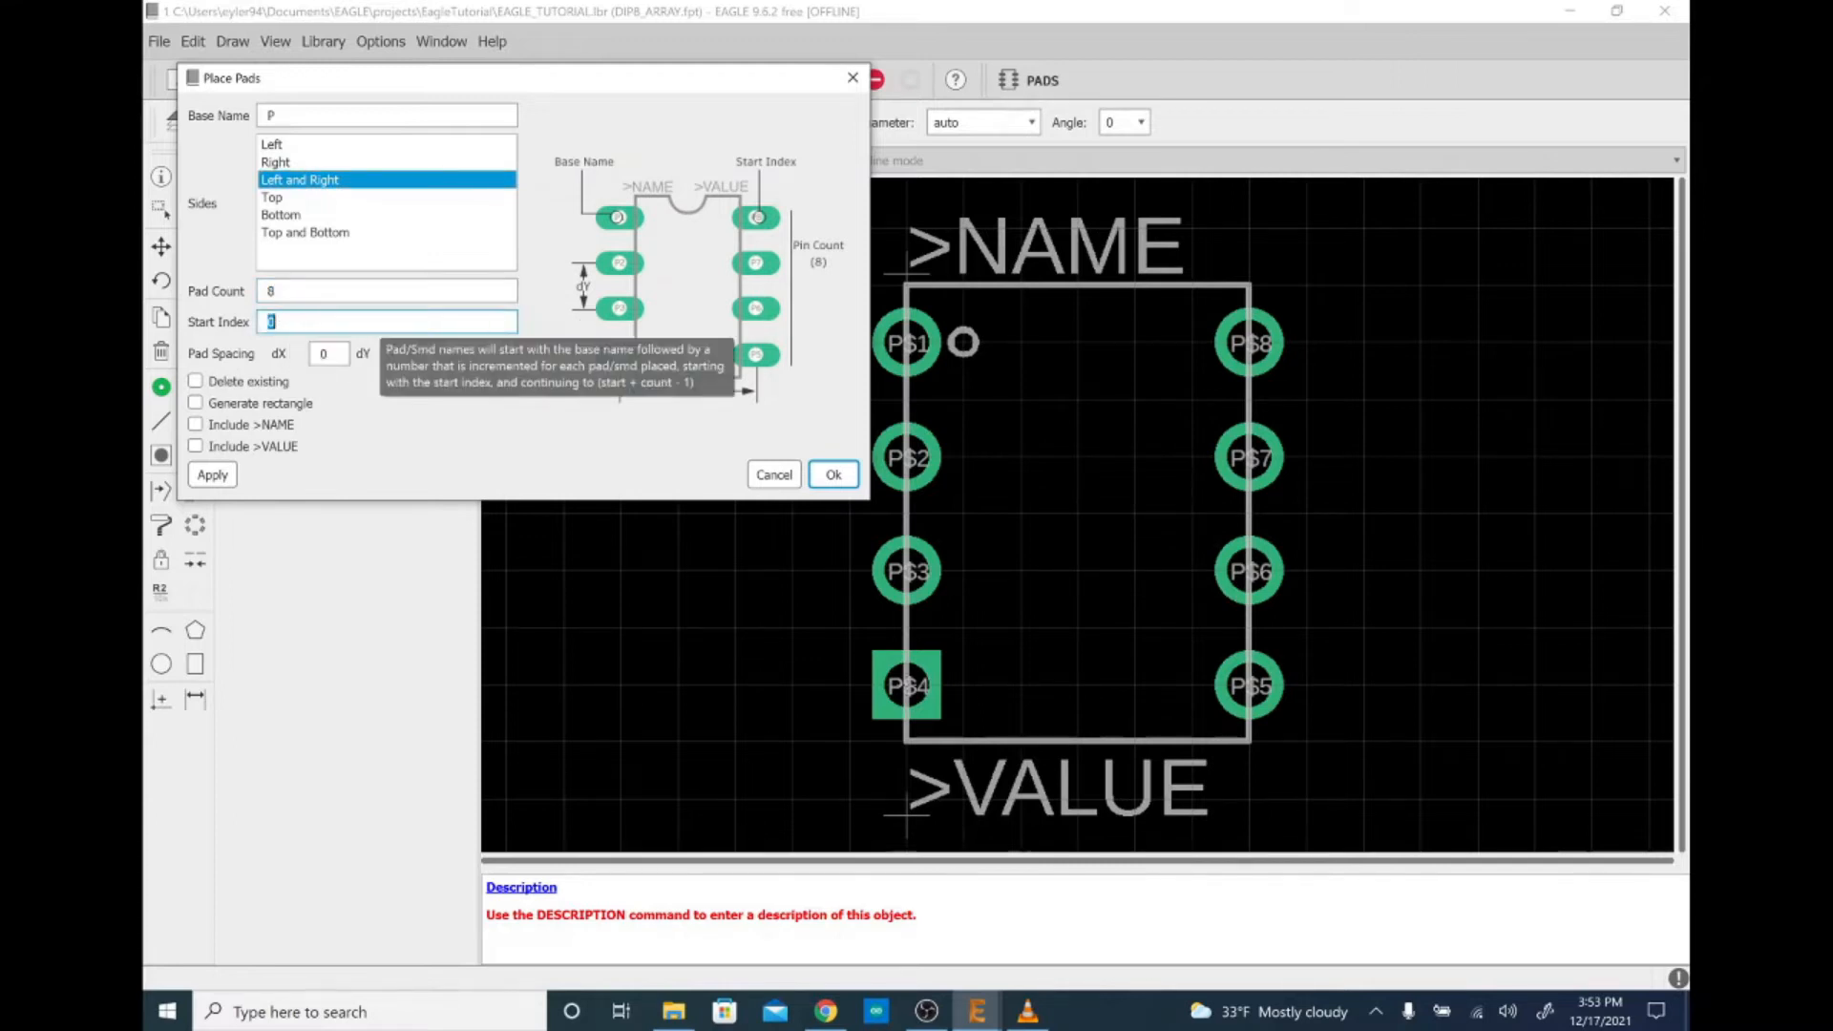
pyautogui.write('1')
pyautogui.press('Tab')
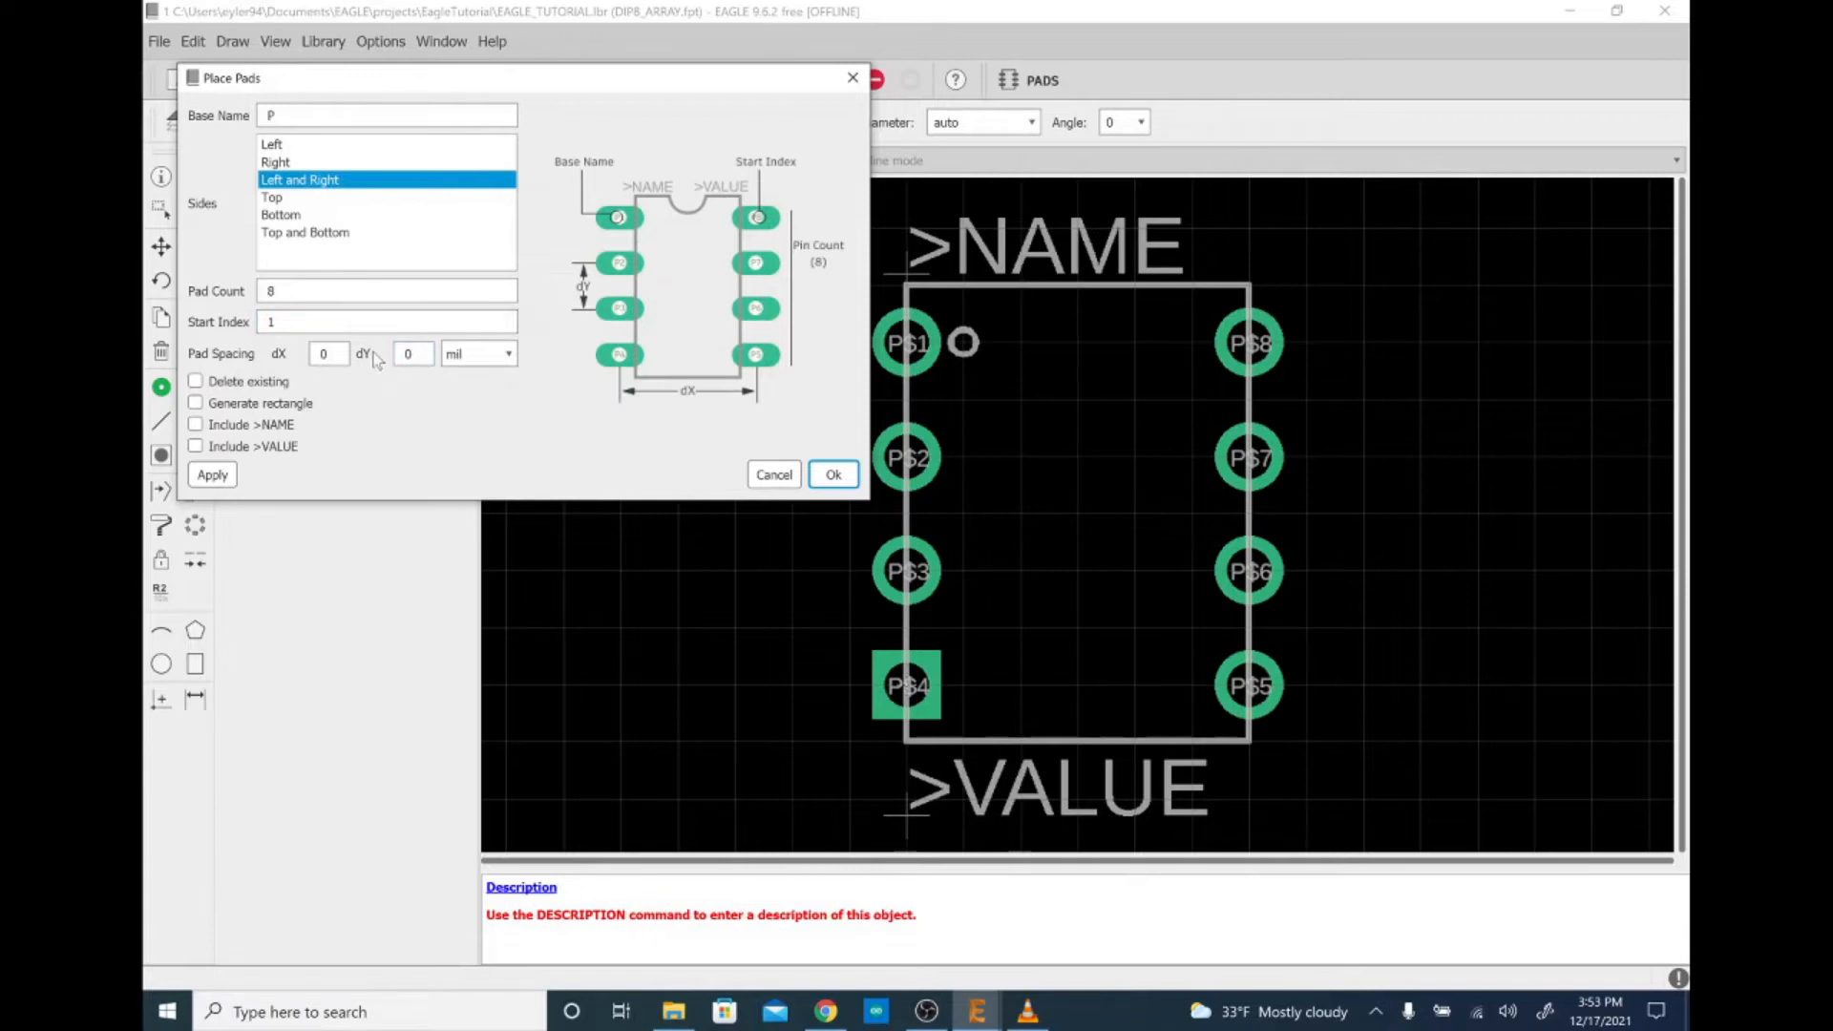
# Set the array's pad spacing in inches to dX 0.3 and dY 0.1
pyautogui.moveTo(336, 353); pyautogui.dragTo(306, 352)
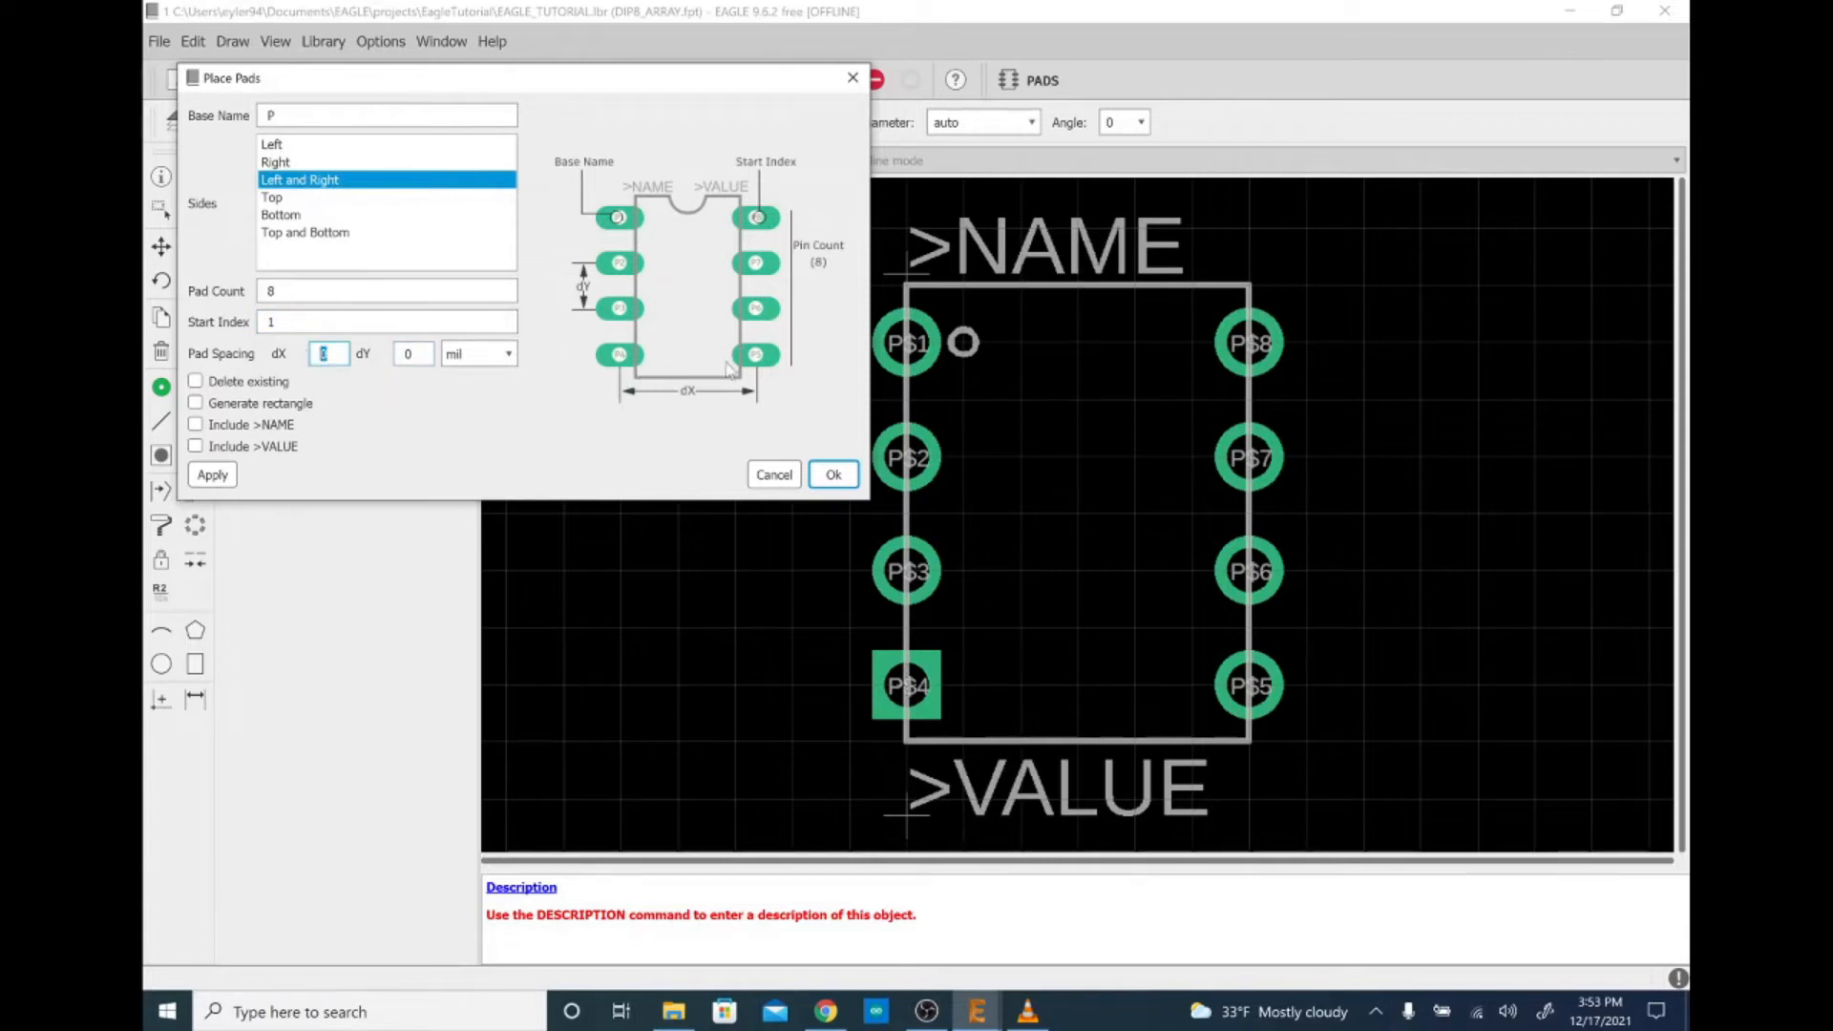
pyautogui.write('300')
pyautogui.press('Tab')
pyautogui.click(473, 354)
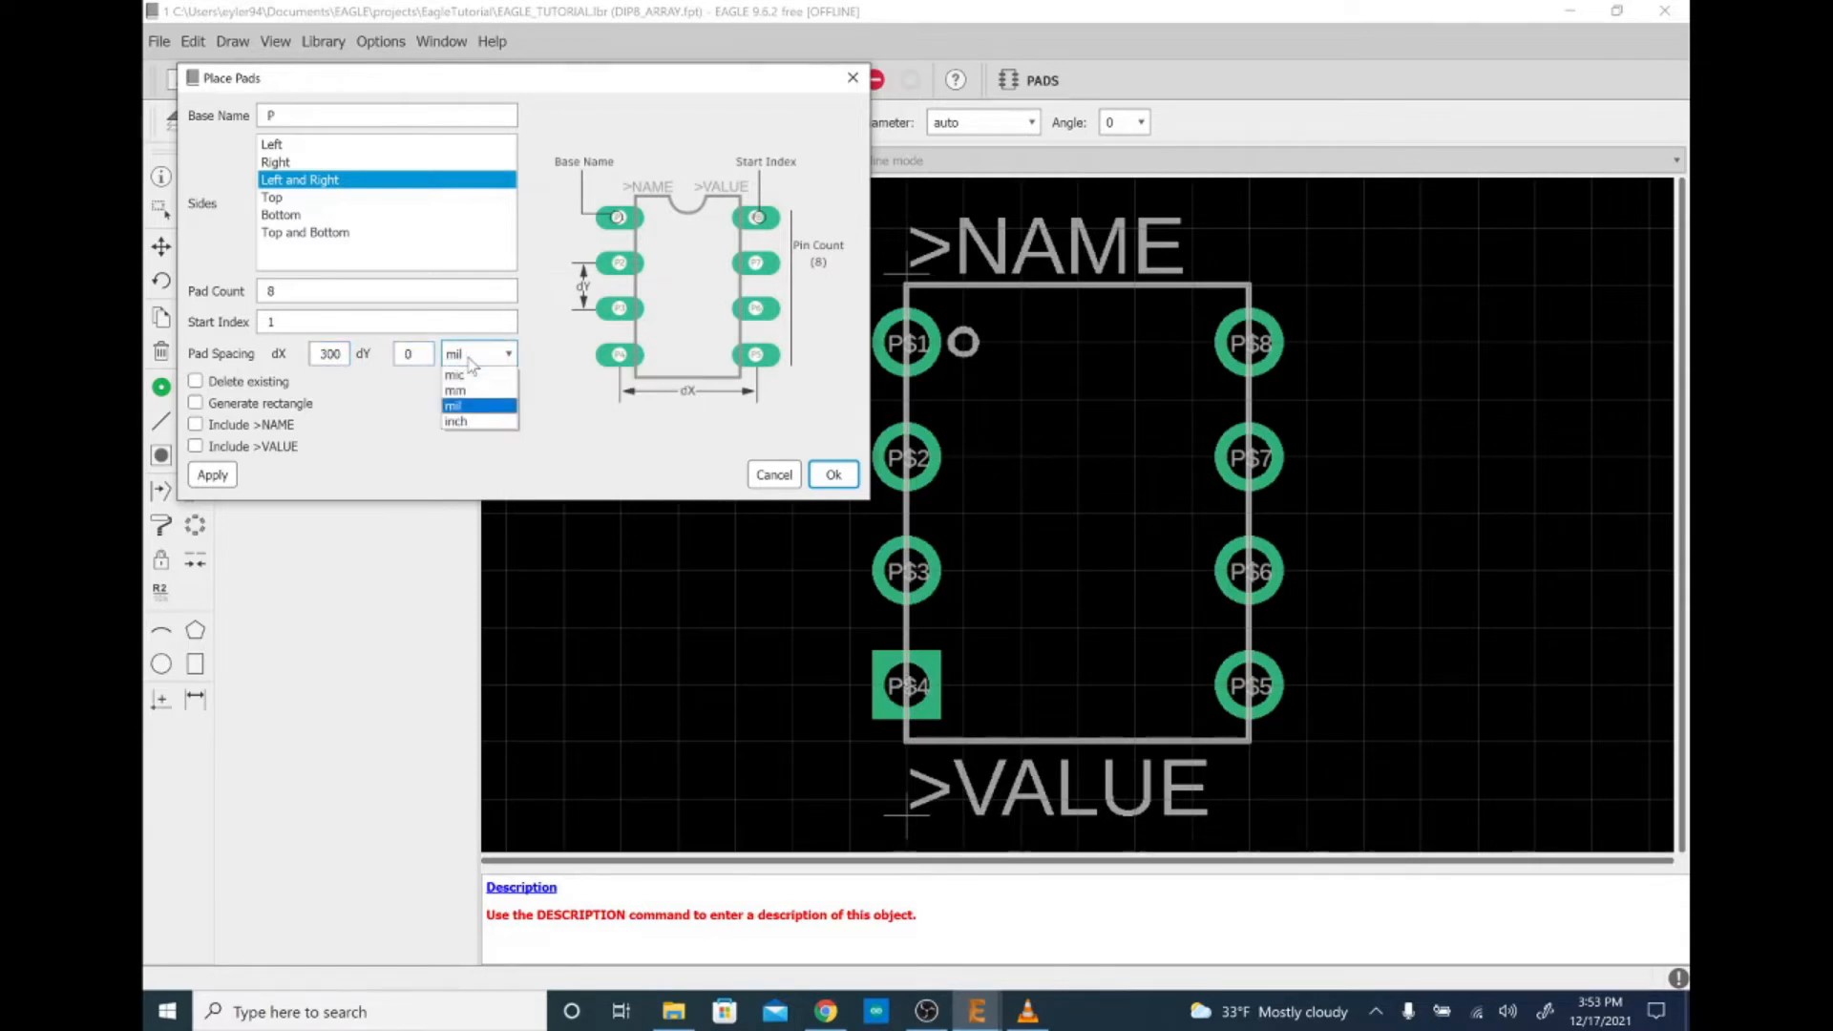
pyautogui.click(456, 421)
pyautogui.doubleClick(329, 354)
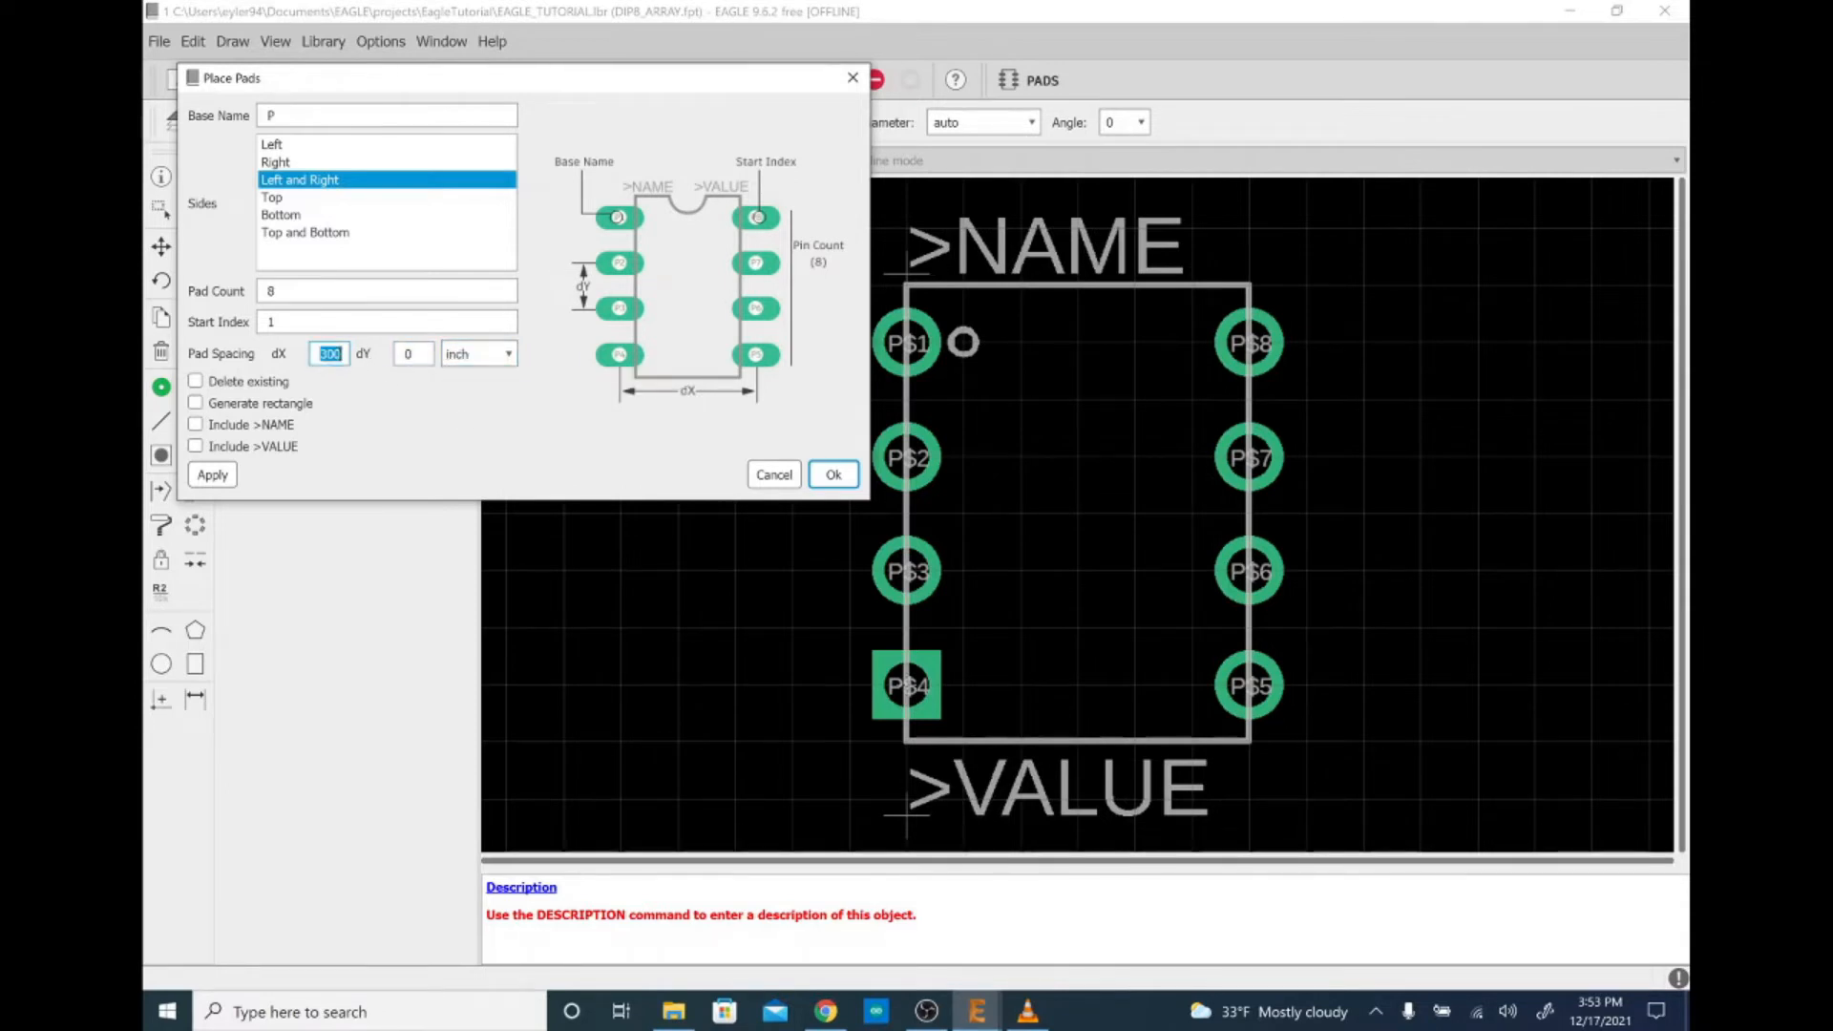
pyautogui.write('0.3')
pyautogui.click(411, 354)
pyautogui.write('.12')
# Enable Delete existing, Generate rectangle, Include >NAME and Include >VALUE, and place the generated pad array over the old pad positions
pyautogui.click(198, 382)
pyautogui.click(207, 401)
pyautogui.click(196, 424)
pyautogui.click(196, 446)
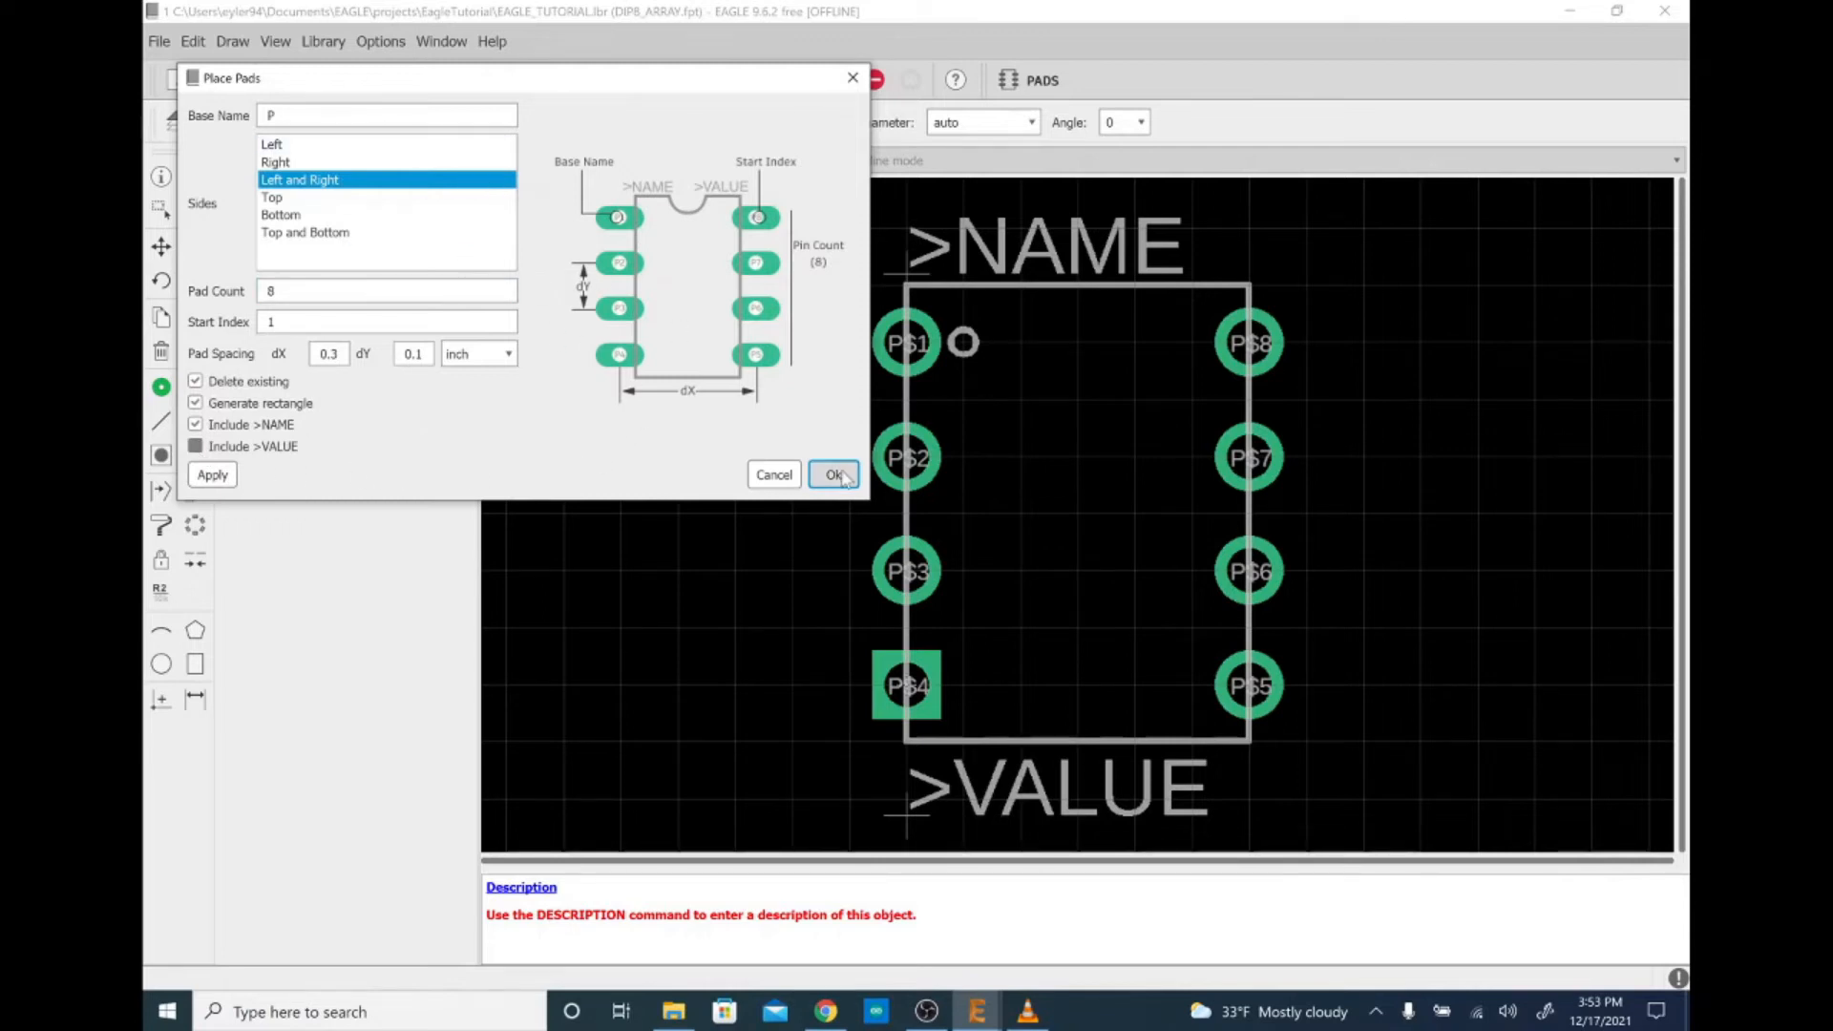
pyautogui.click(834, 475)
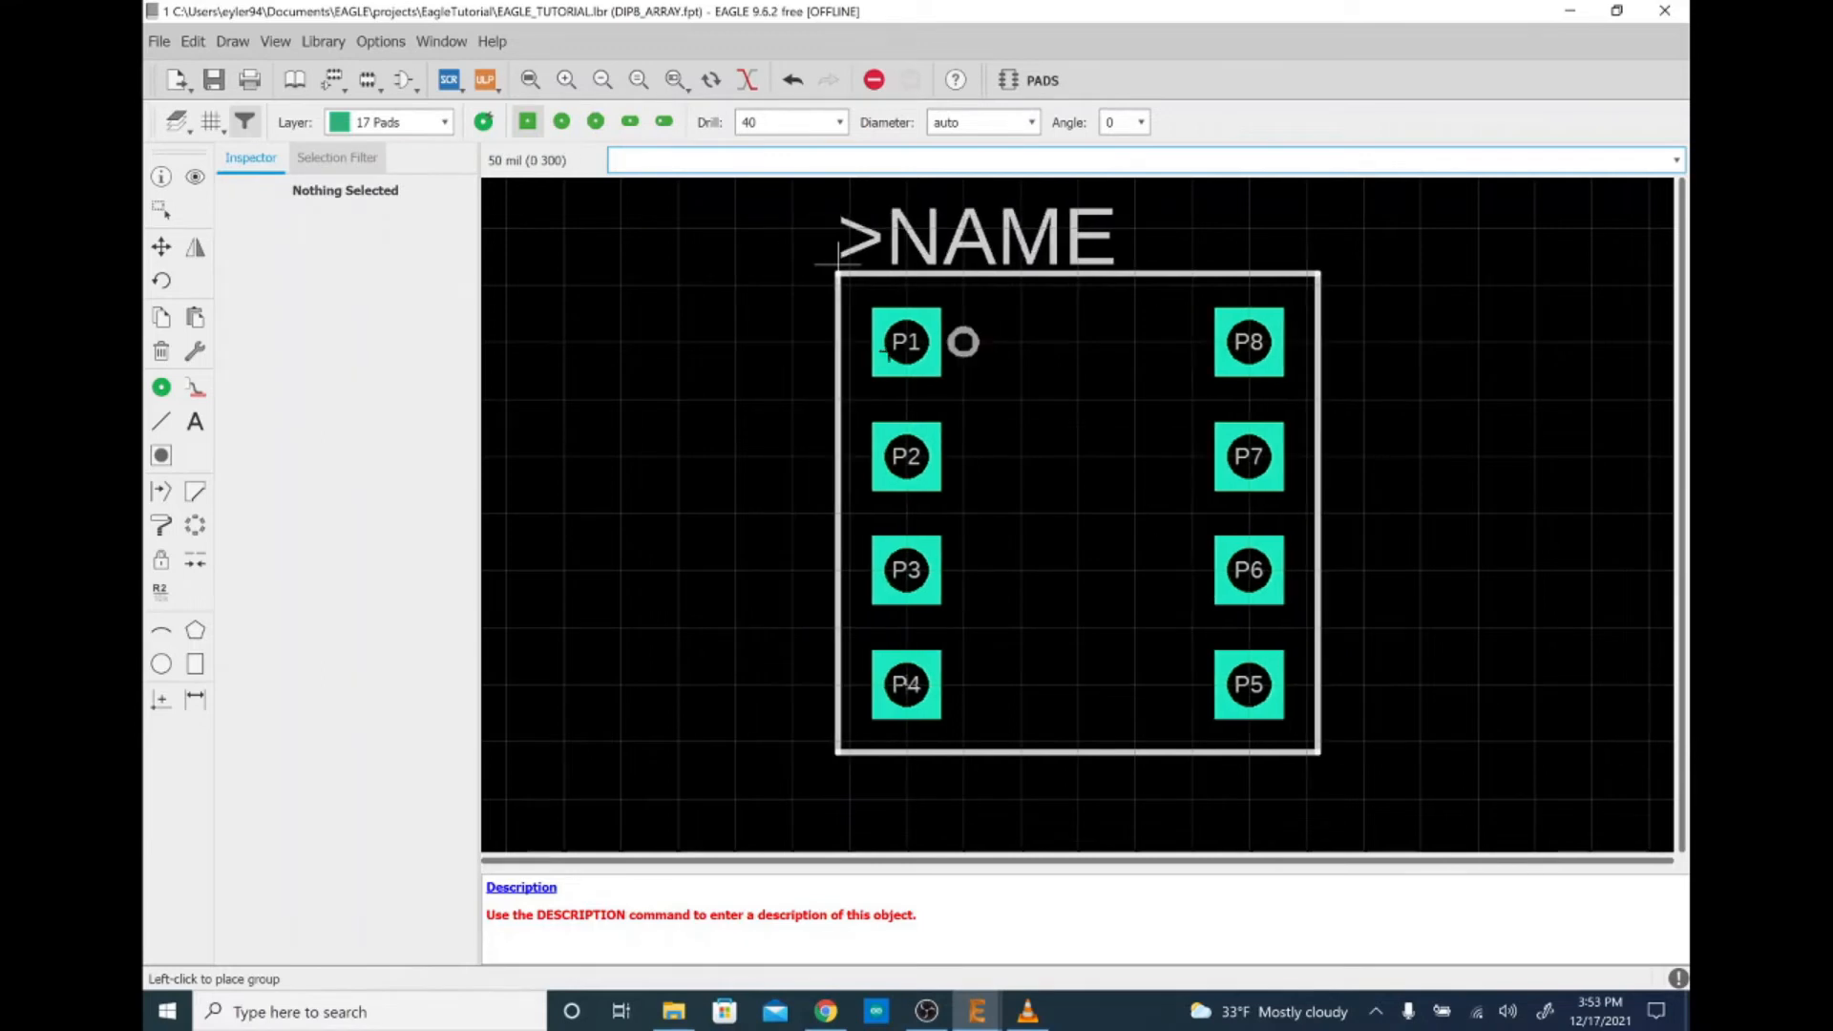
pyautogui.click(886, 351)
pyautogui.press('Escape')
pyautogui.scroll(-5, 821, 401)
pyautogui.scroll(2, 941, 393)
pyautogui.scroll(-1, 983, 400)
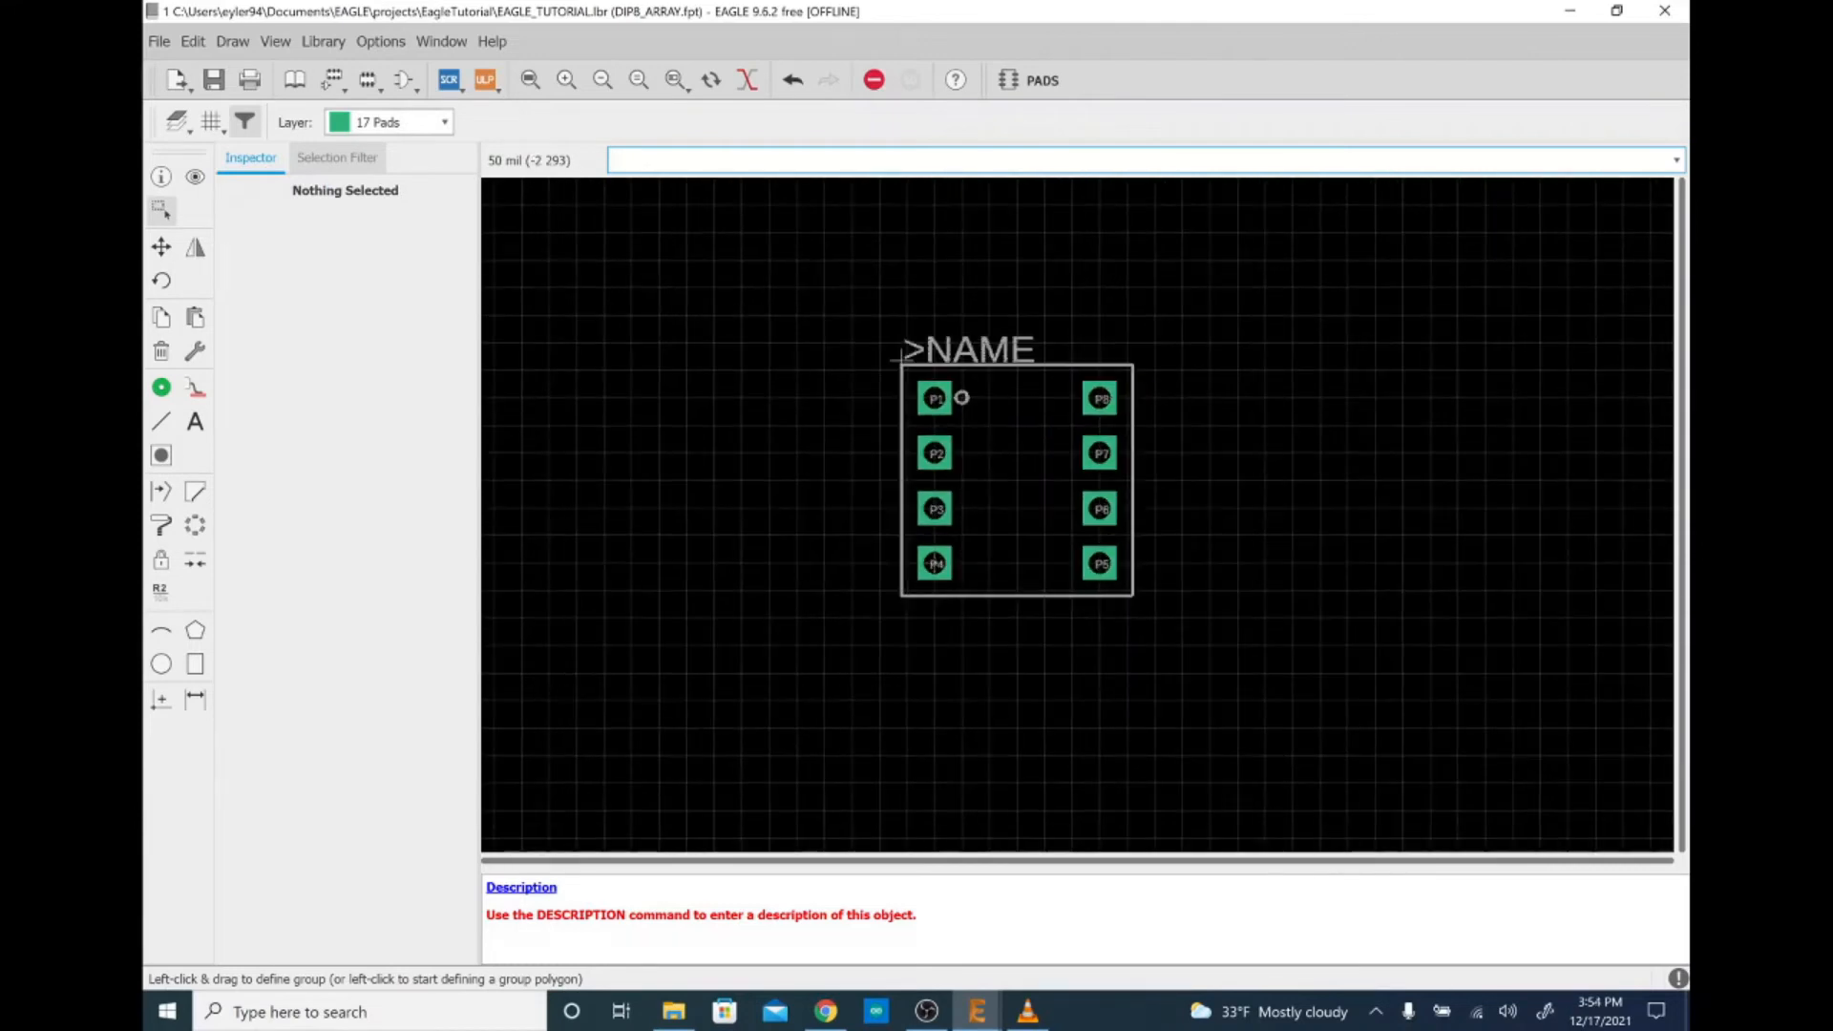
# Save the library and create a new device named ATTINY85-THD
pyautogui.click(215, 82)
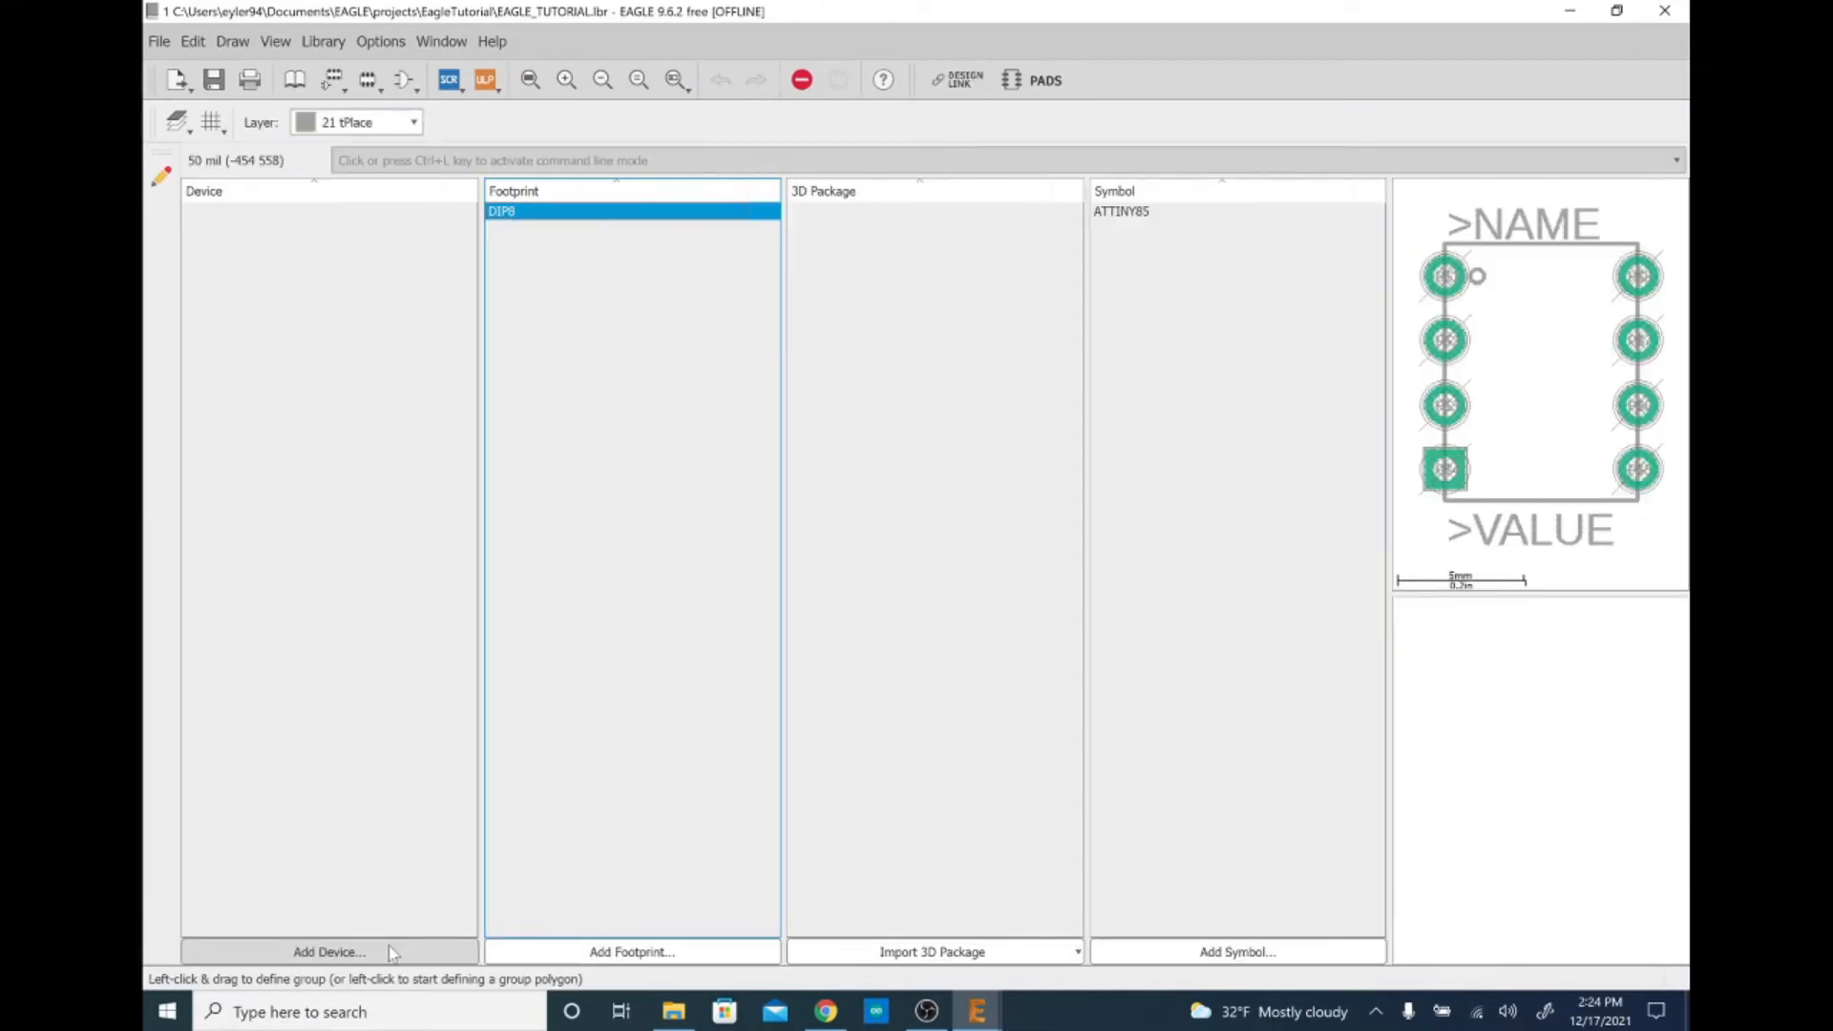
pyautogui.click(388, 947)
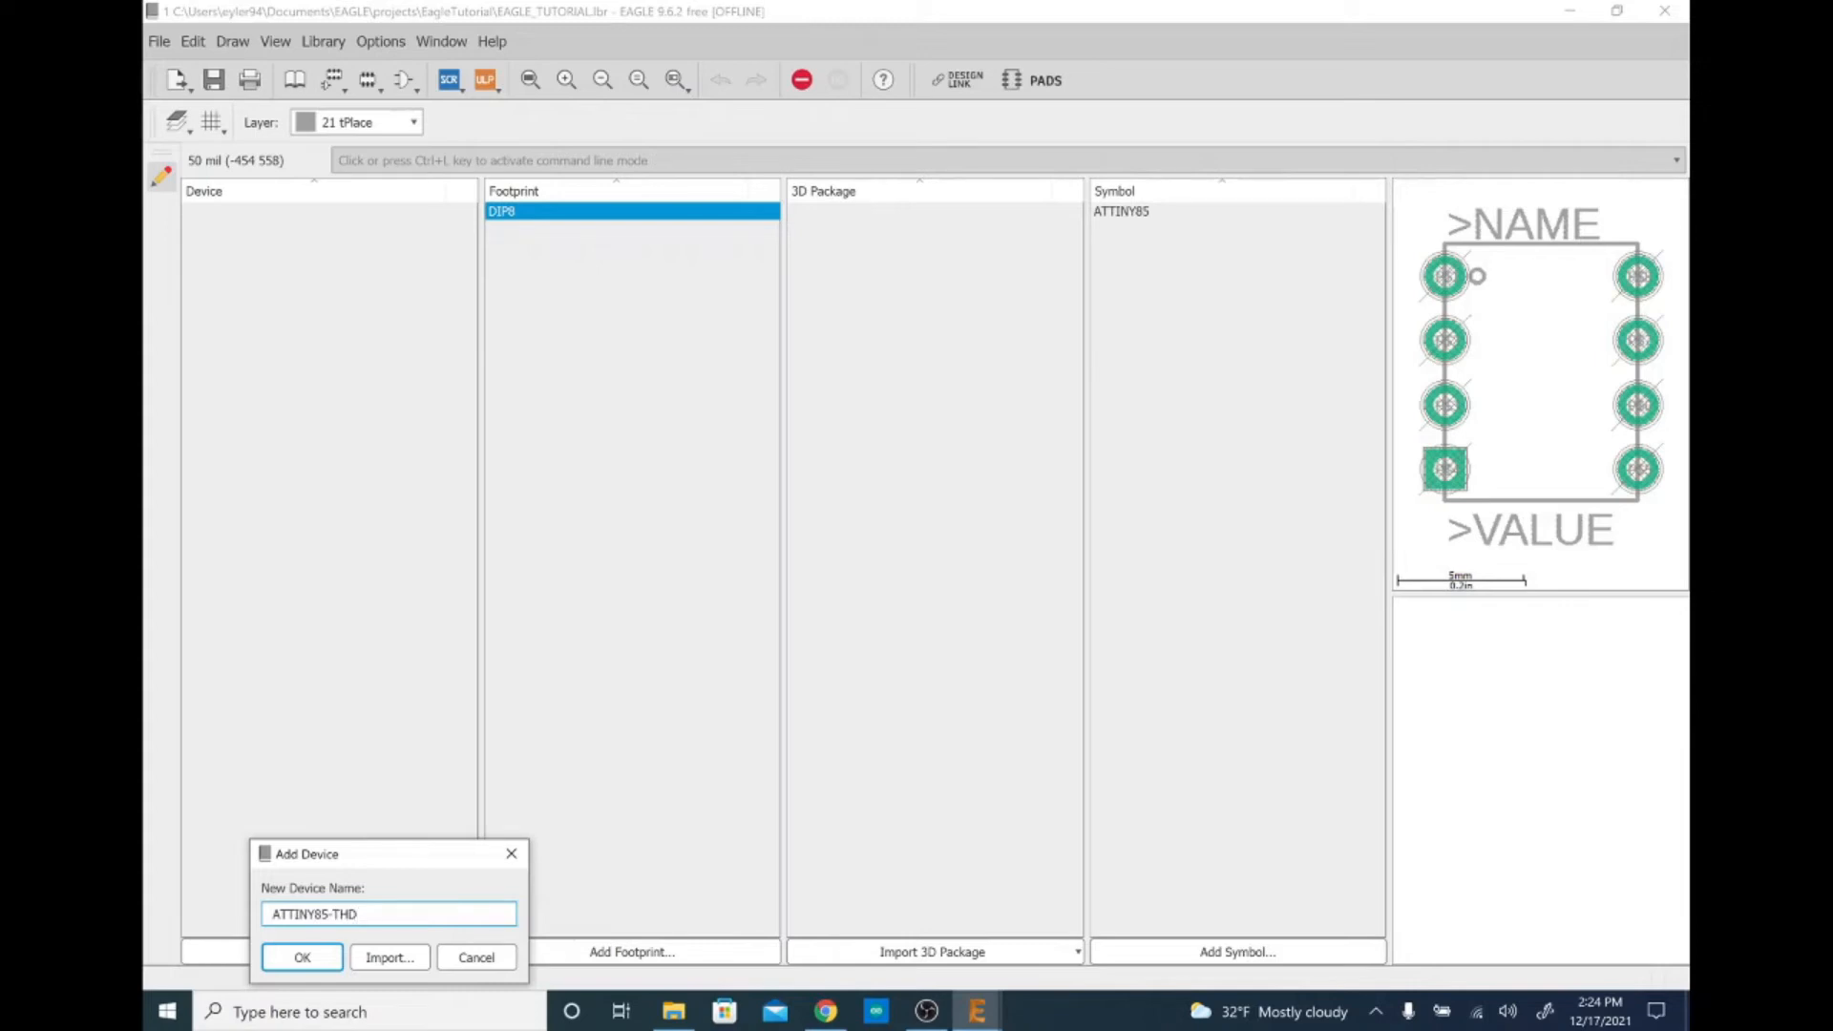
pyautogui.write('HD')
pyautogui.press('Return')
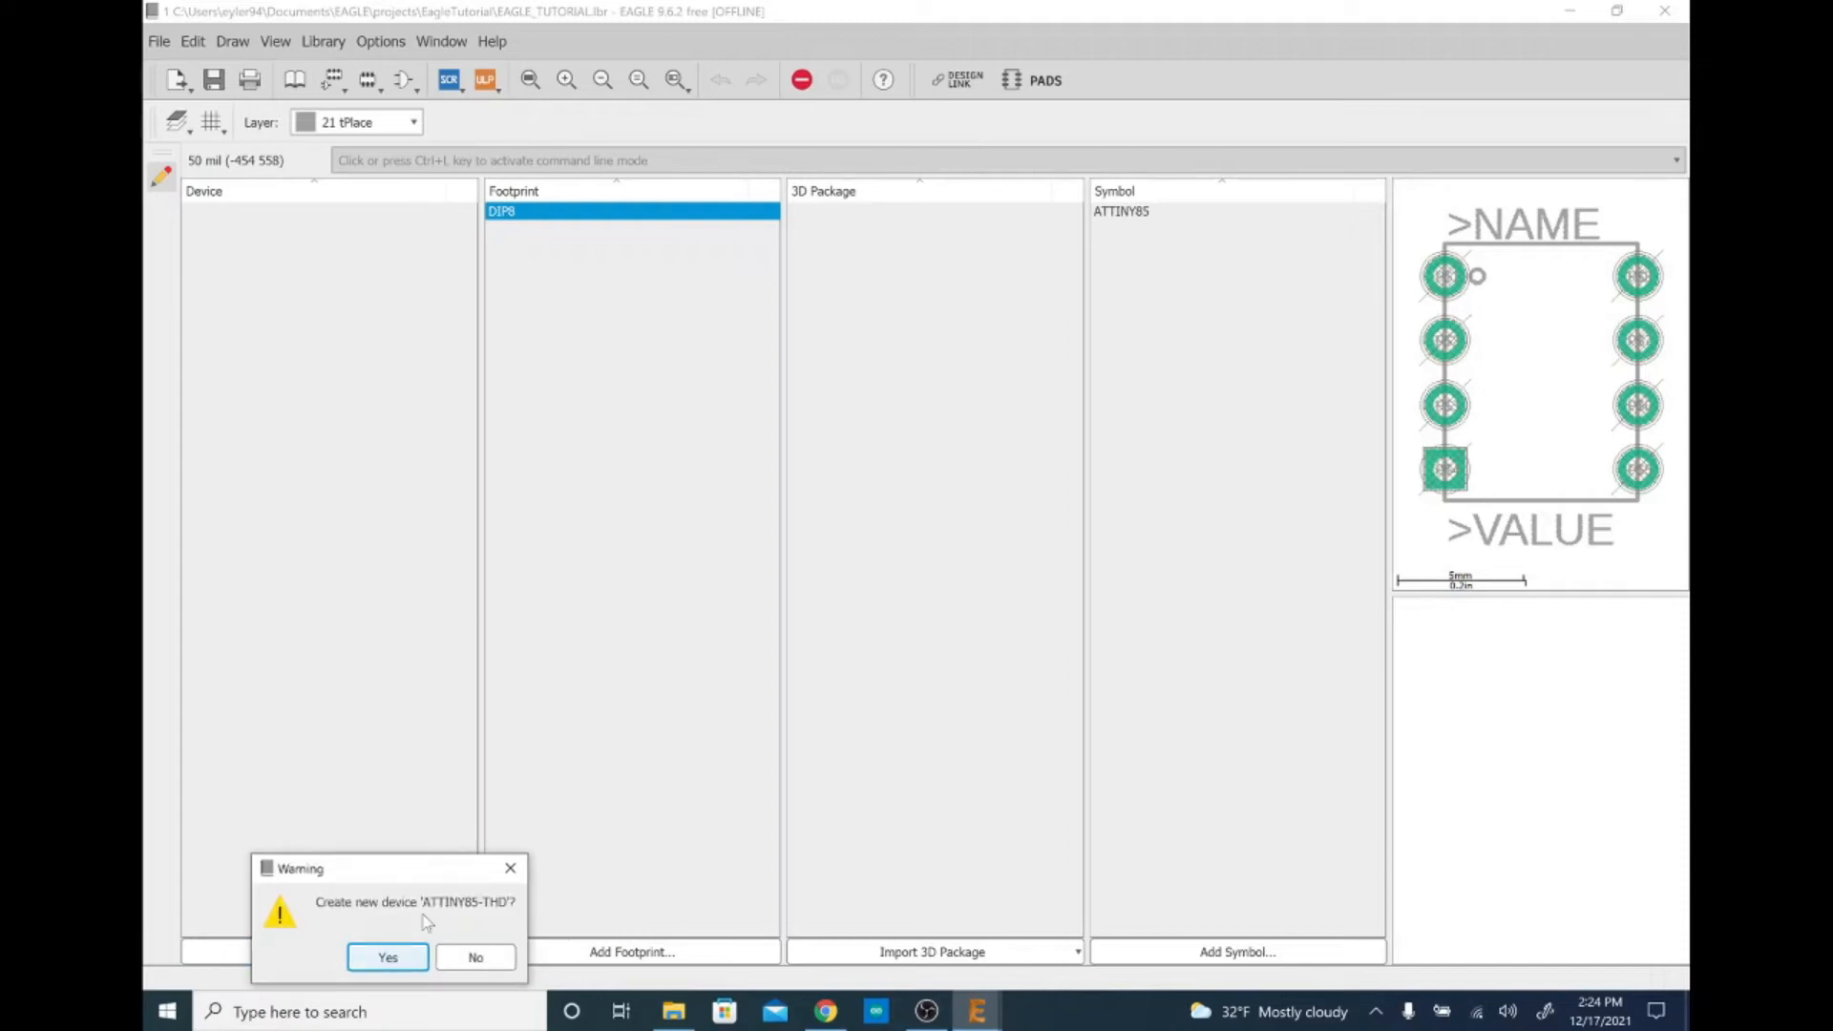
pyautogui.click(390, 958)
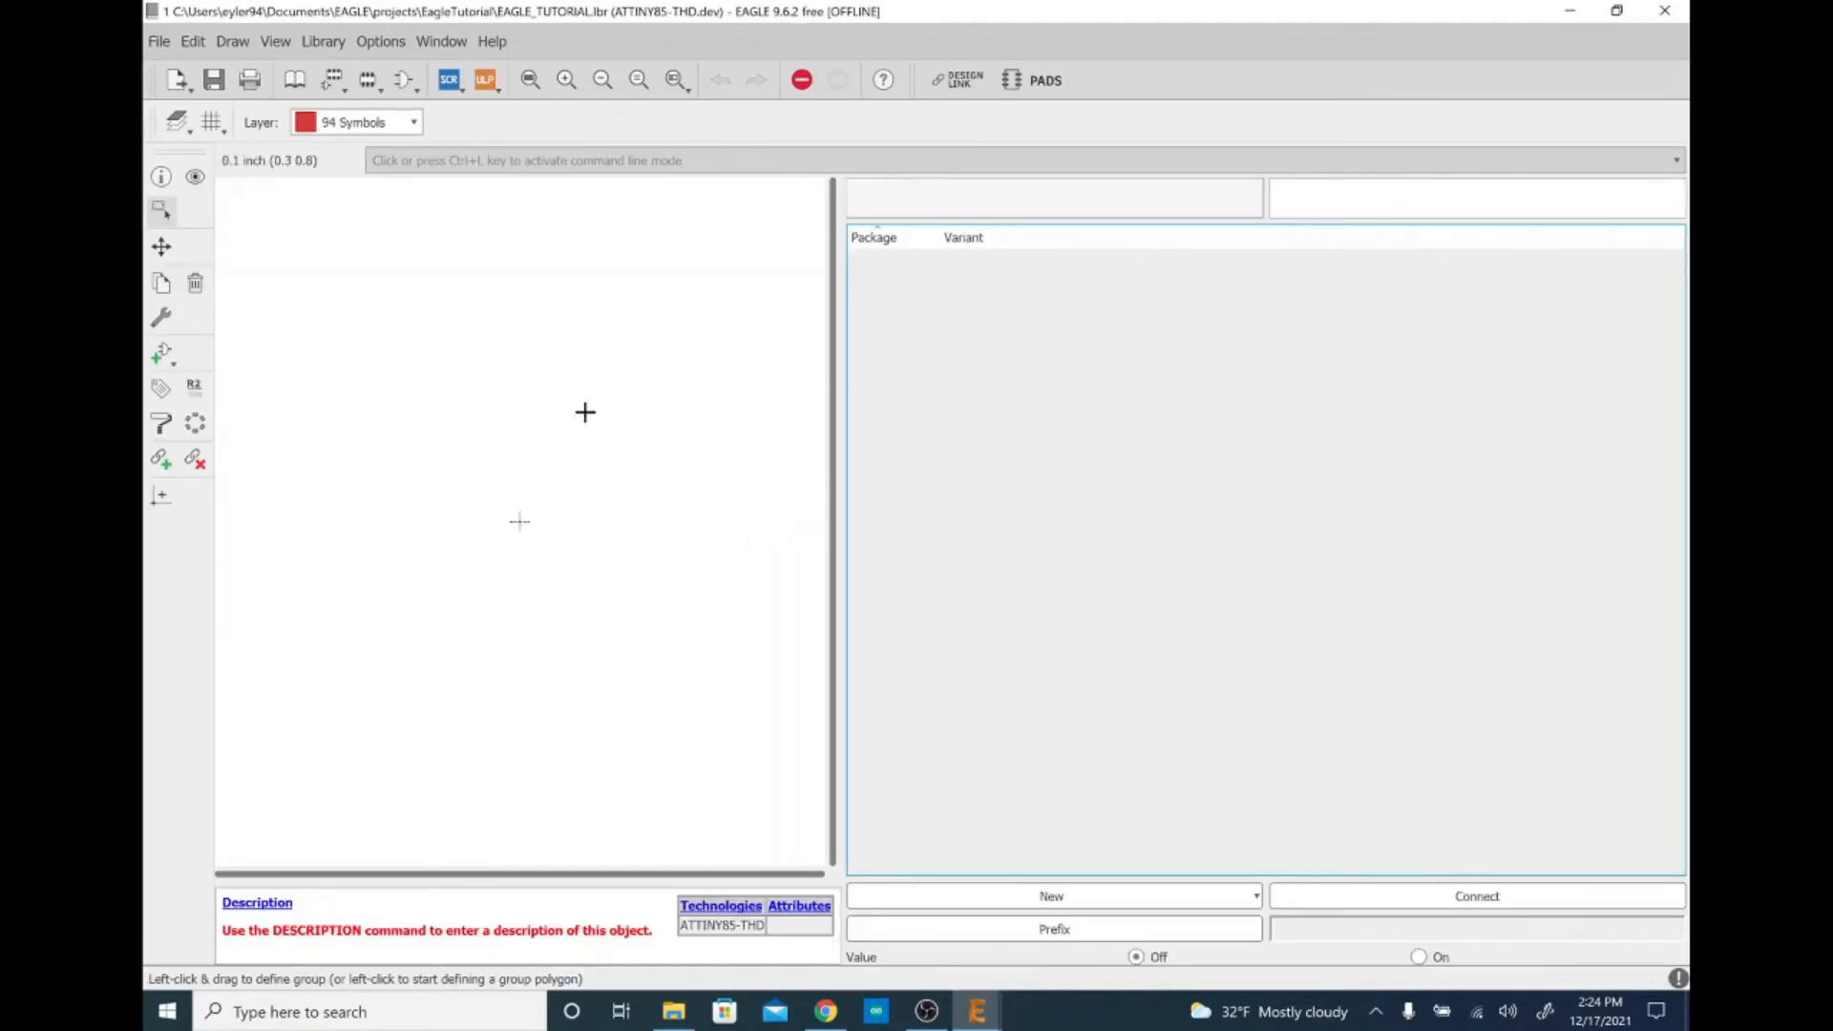
# Enlarge the package preview area and place one ATTINY85 symbol in the device at the drawing origin
pyautogui.moveTo(994, 221); pyautogui.dragTo(993, 563)
pyautogui.click(161, 358)
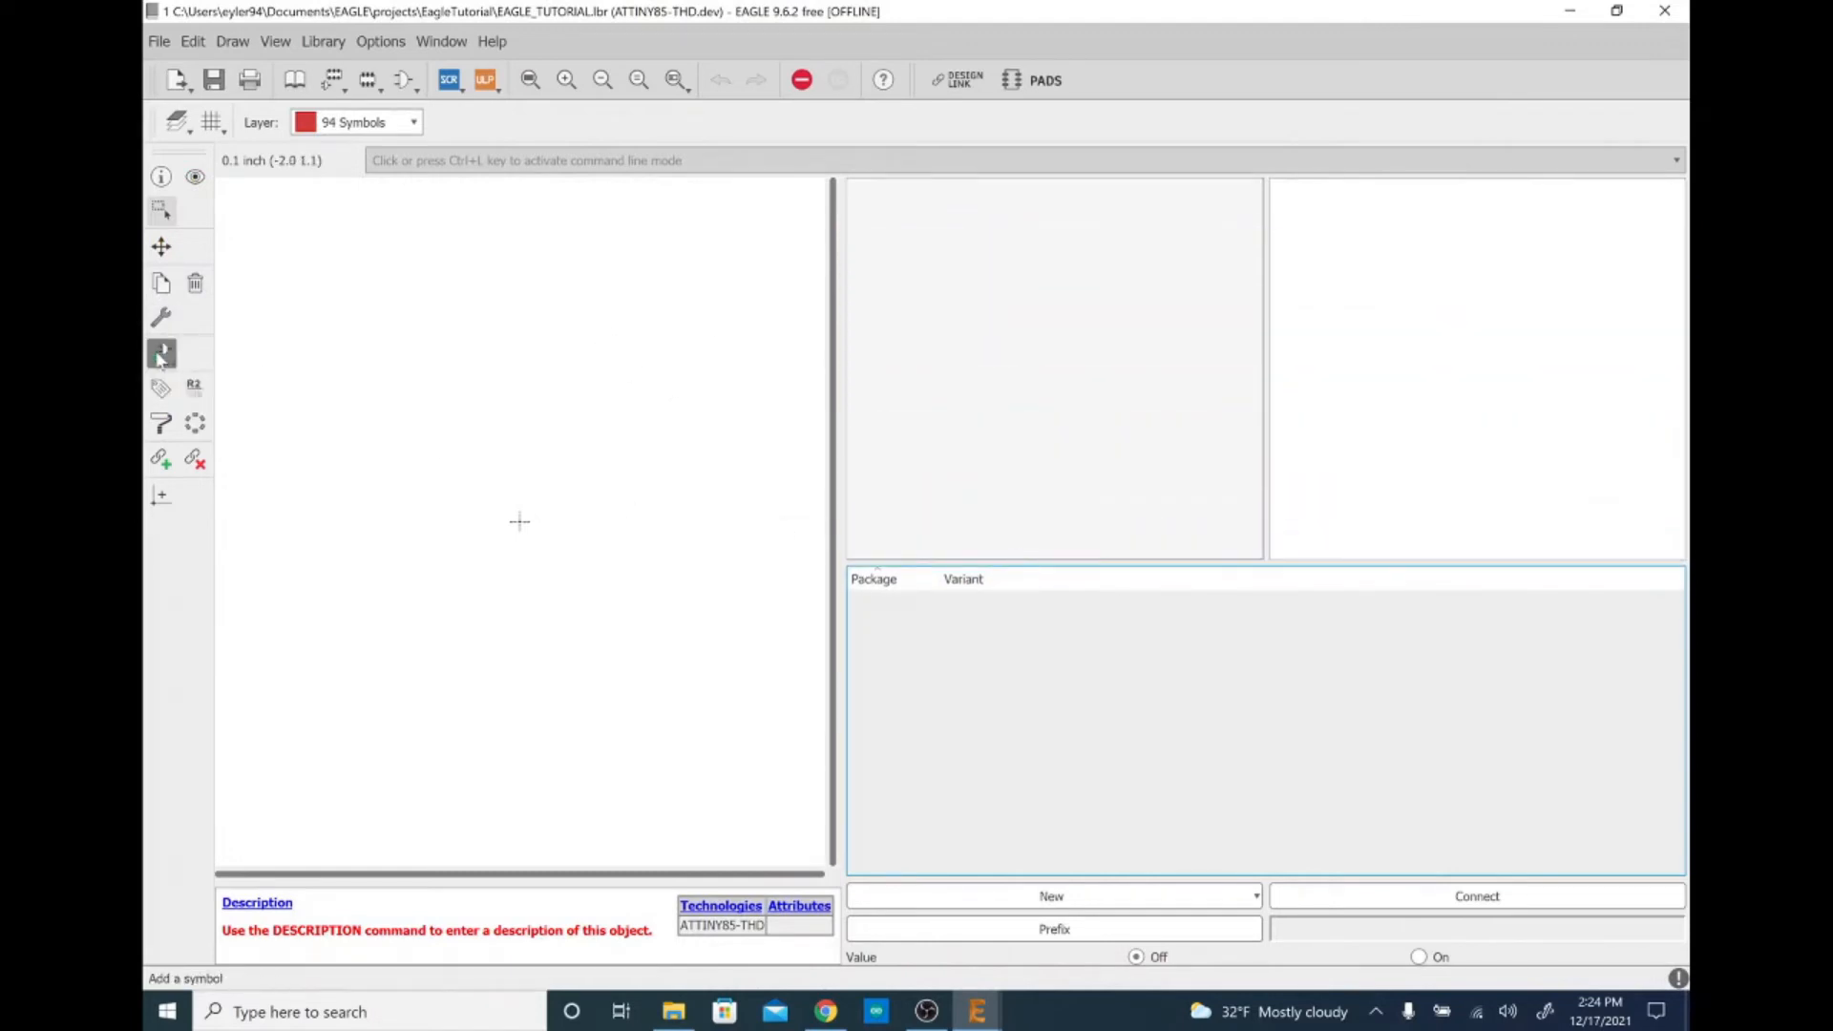
pyautogui.click(261, 111)
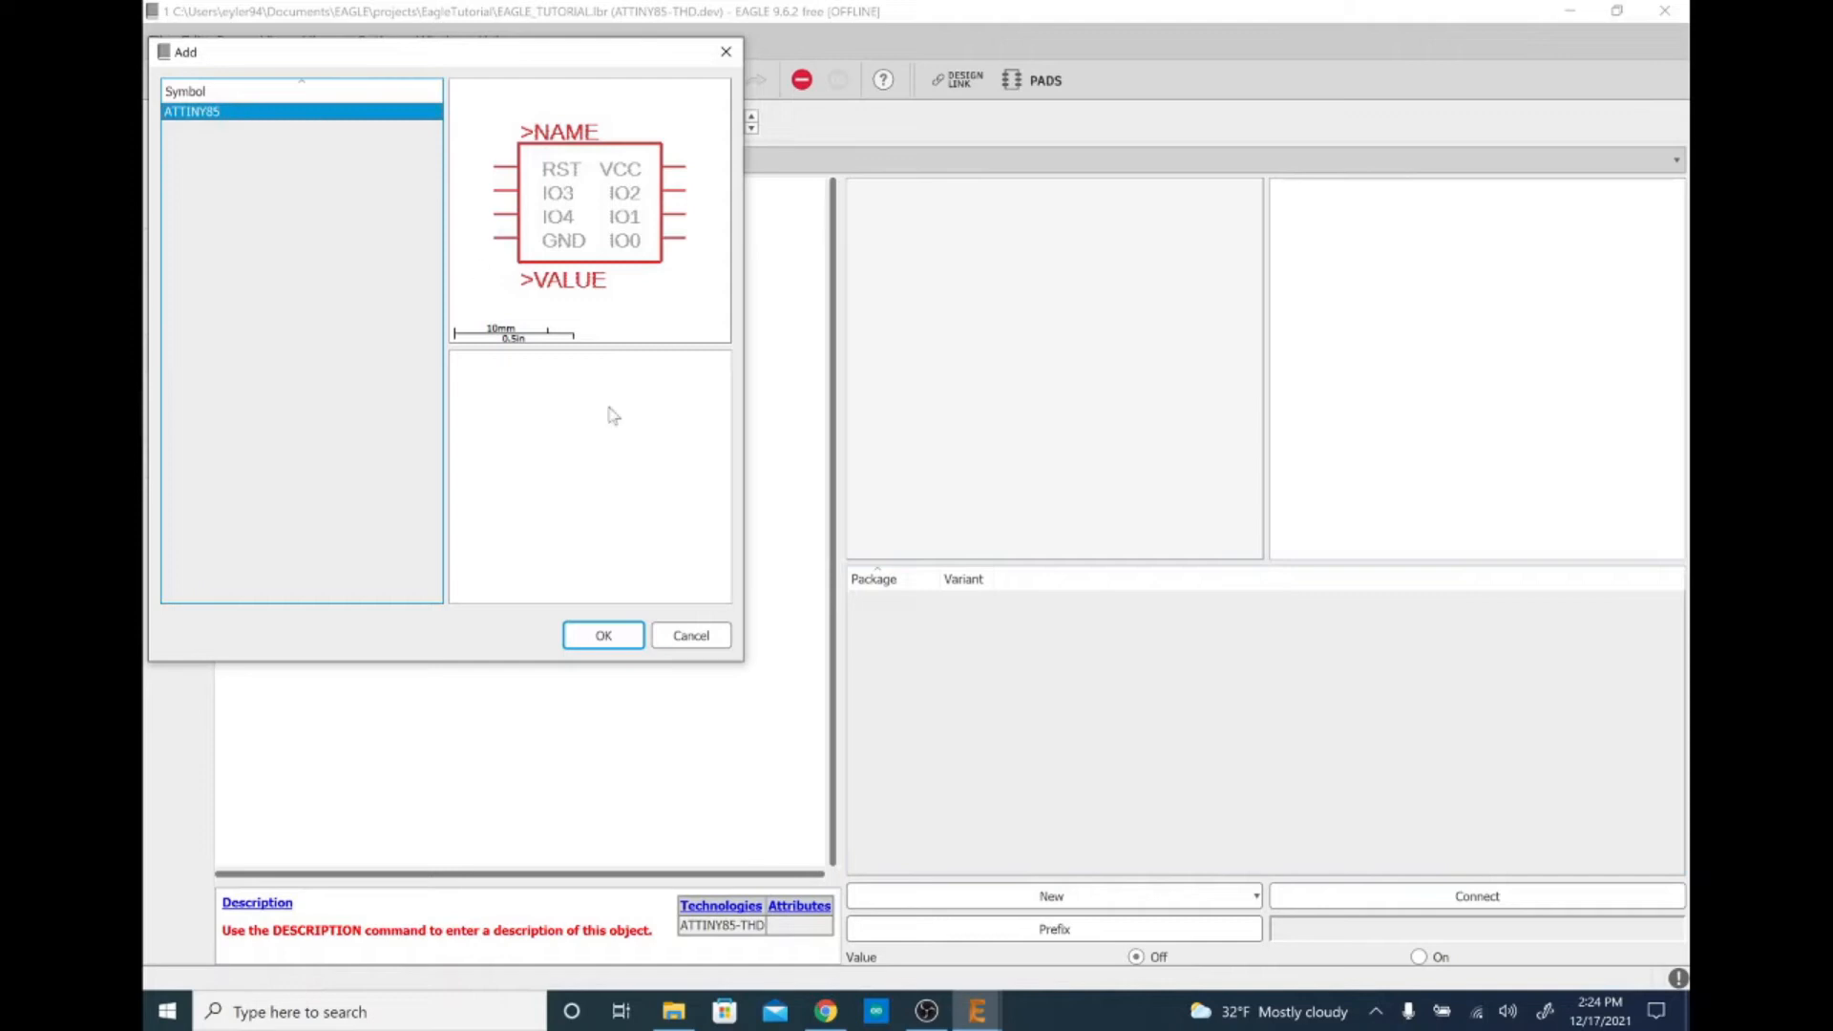
pyautogui.click(621, 646)
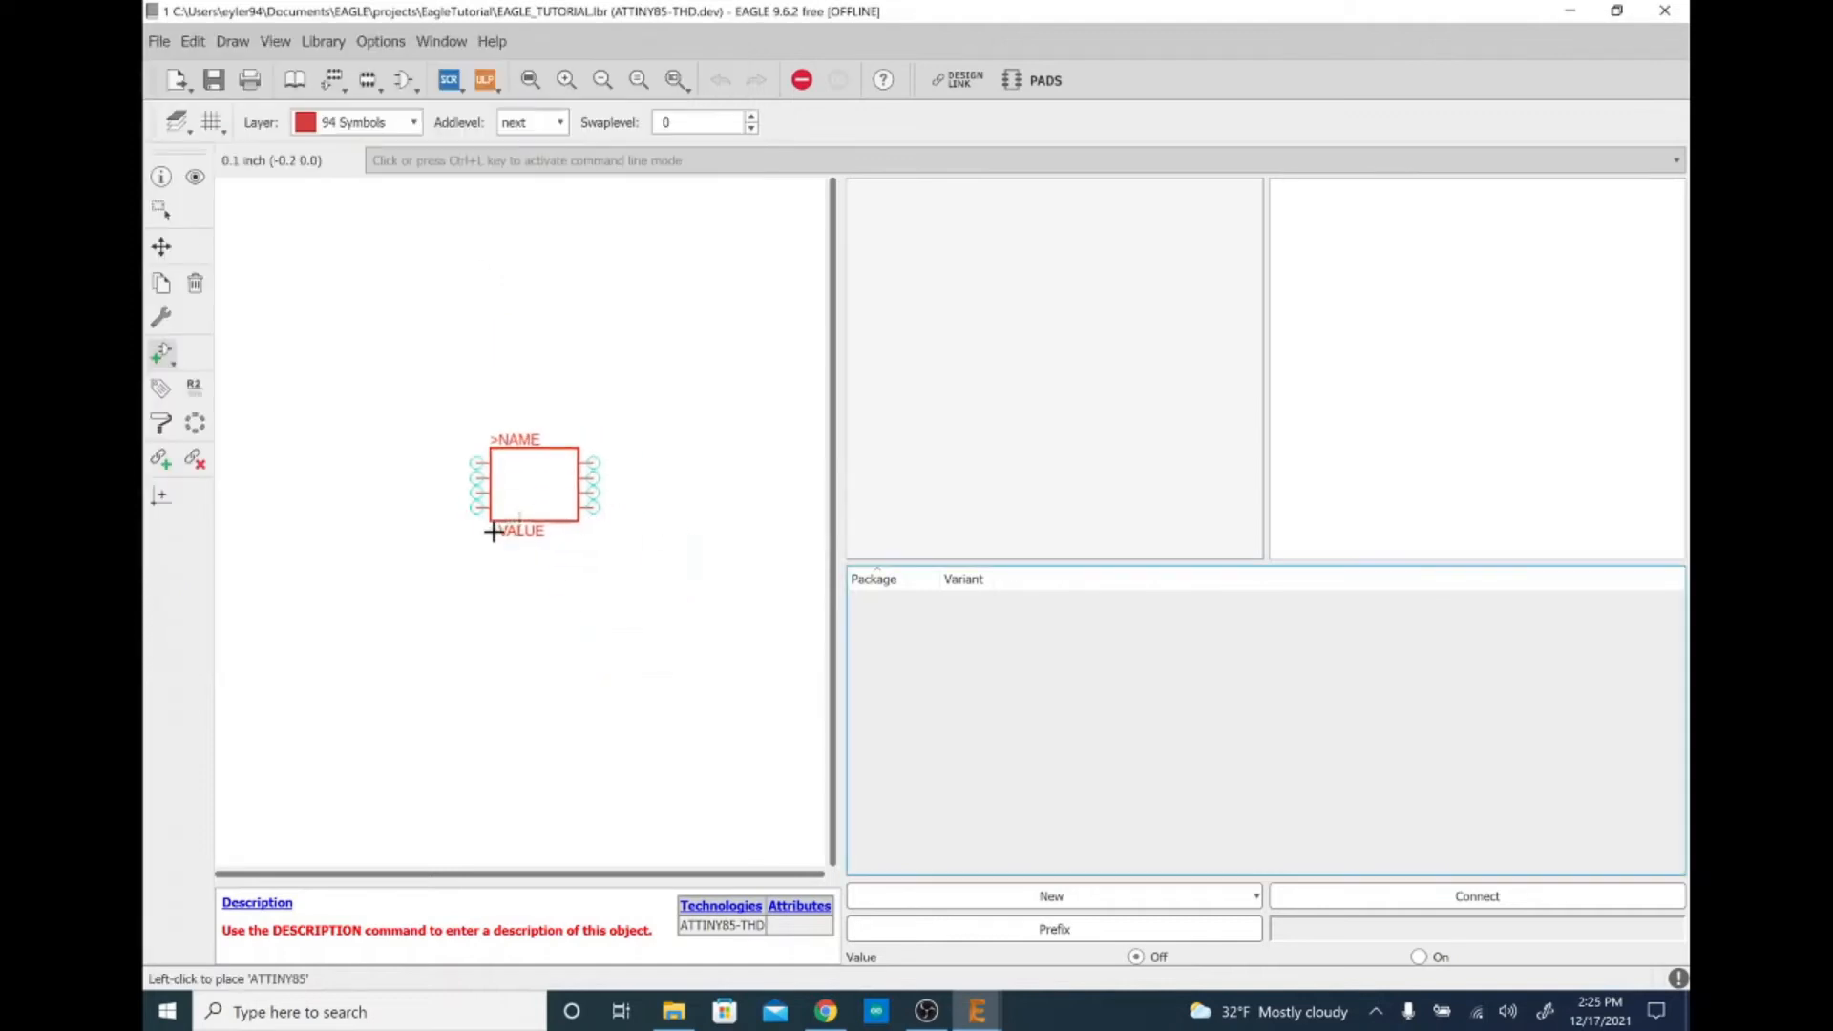
pyautogui.click(514, 516)
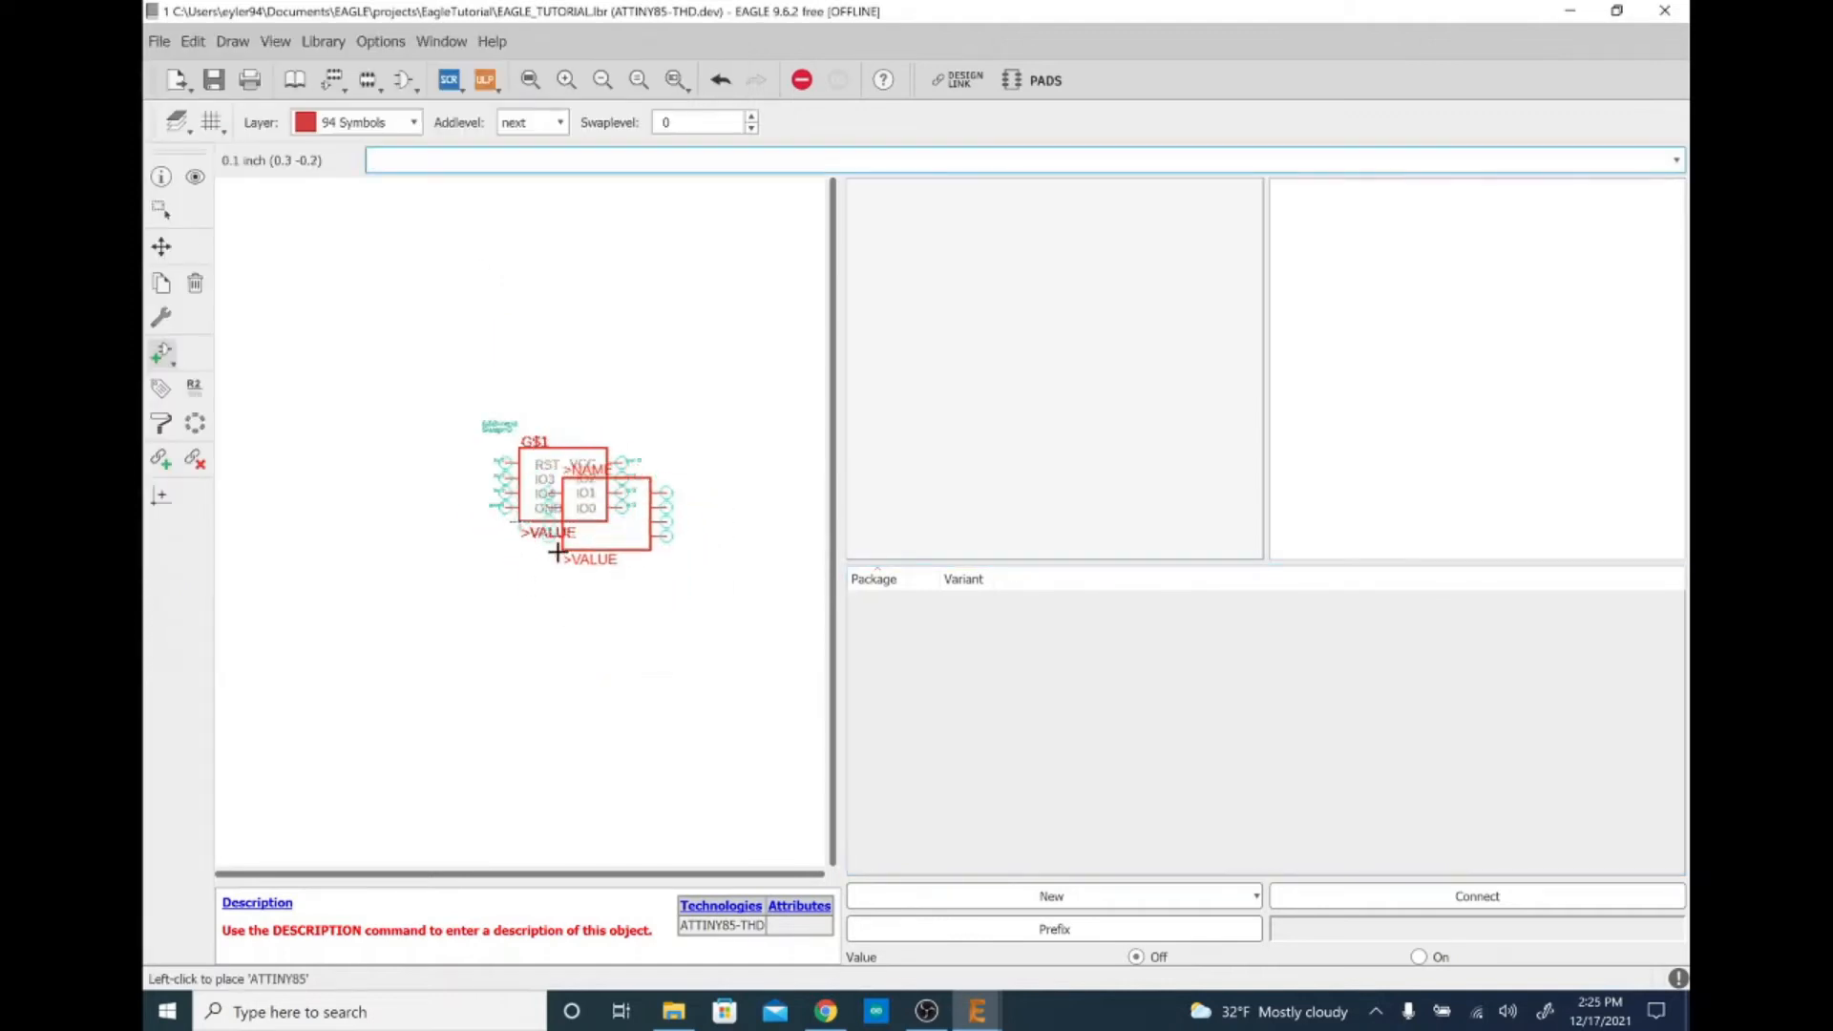
pyautogui.press('Escape')
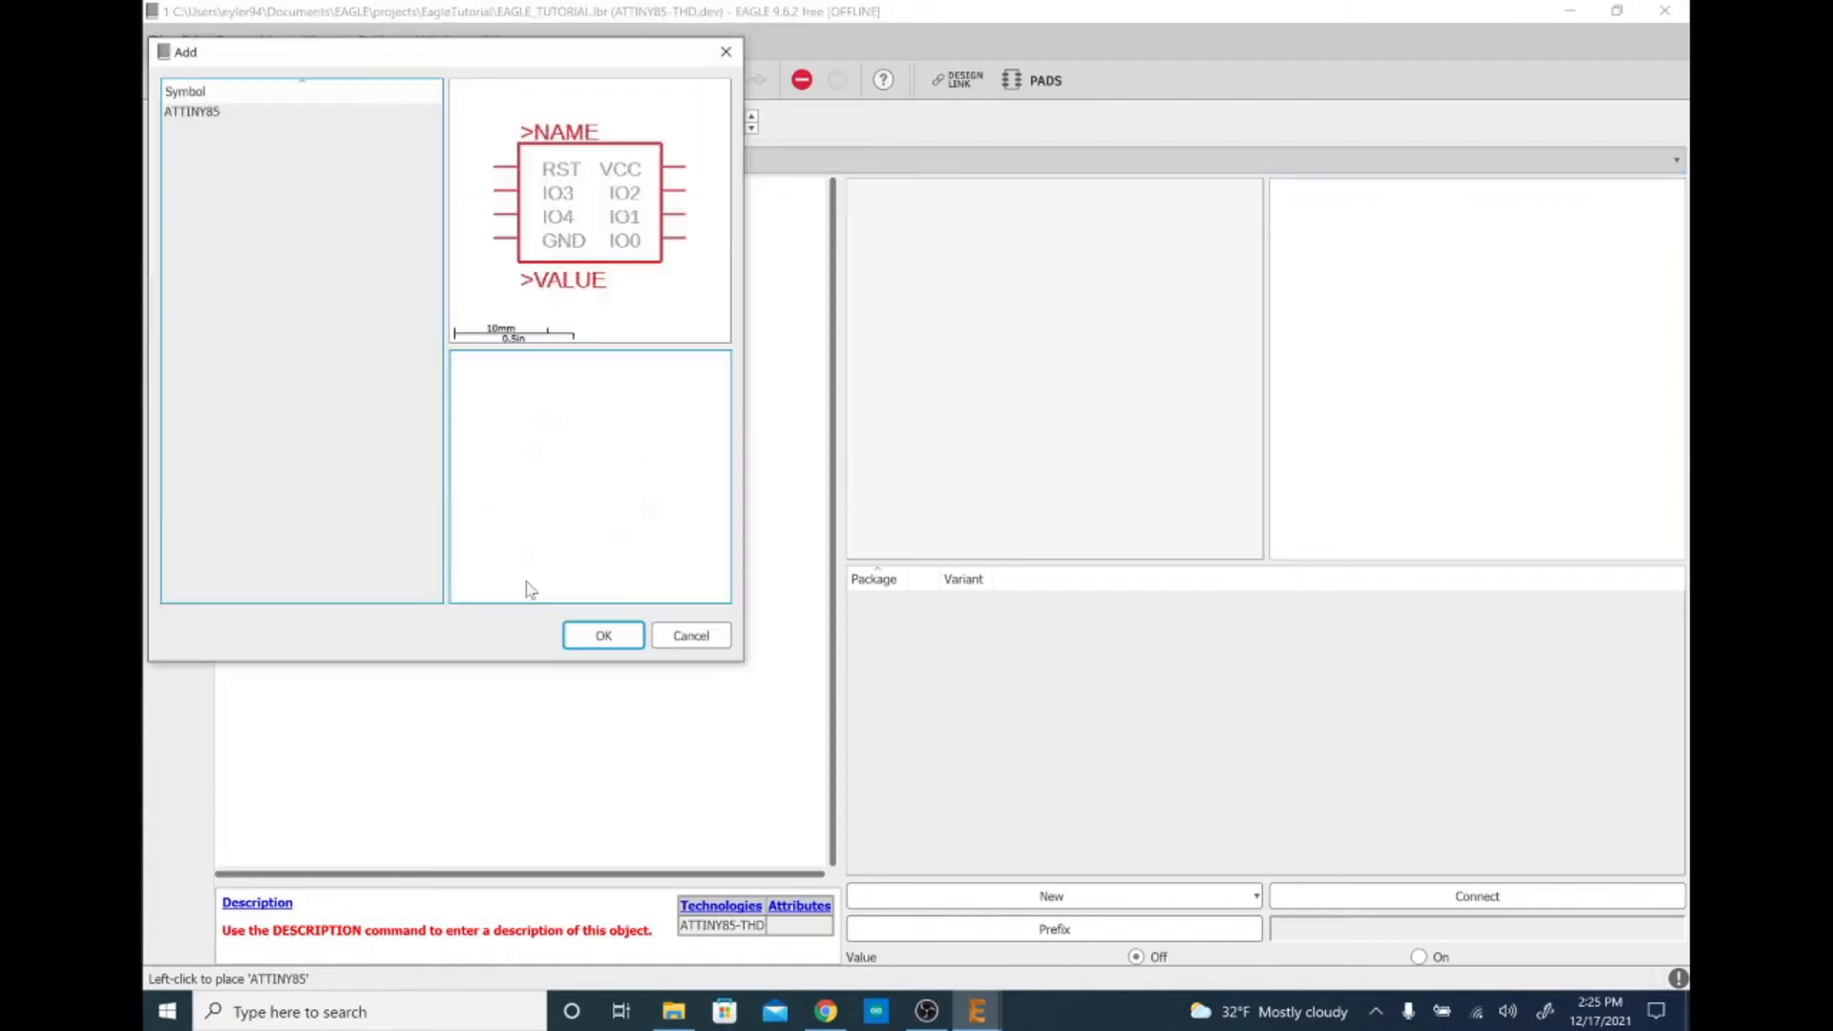
pyautogui.press('Escape')
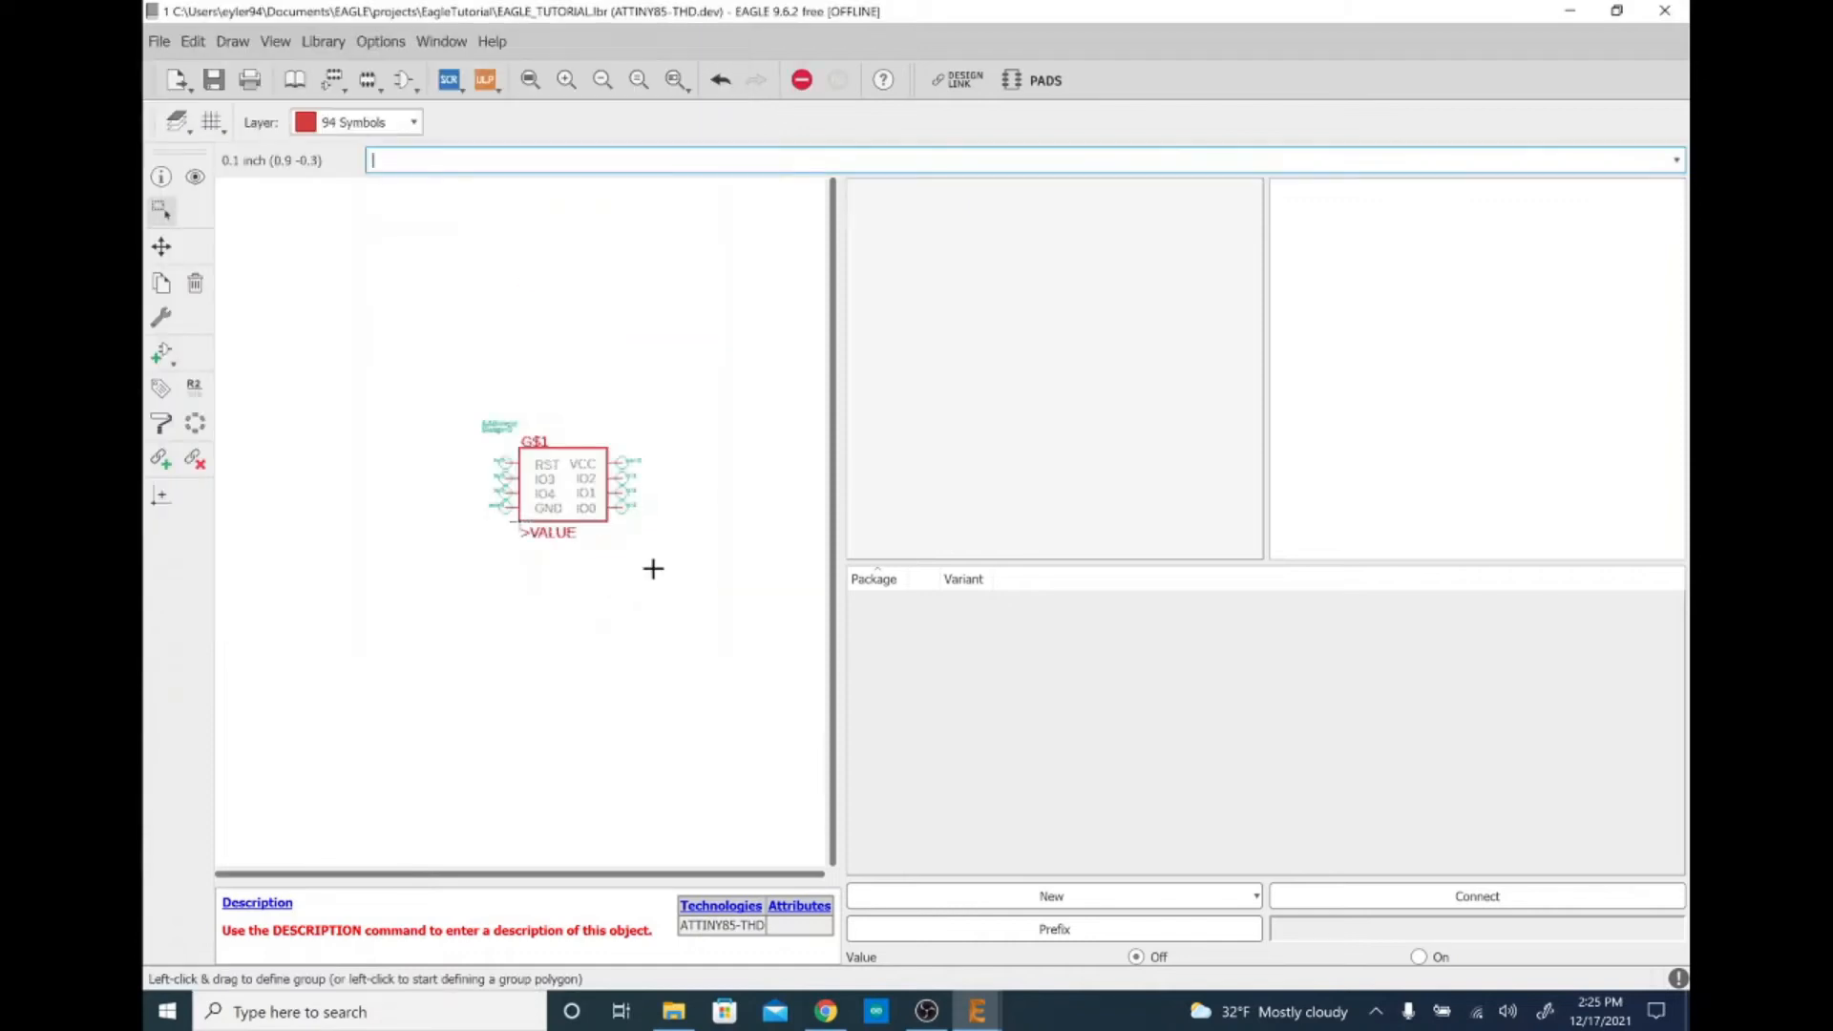
# Start a new package variant for the device from the library's local packages
pyautogui.click(1191, 902)
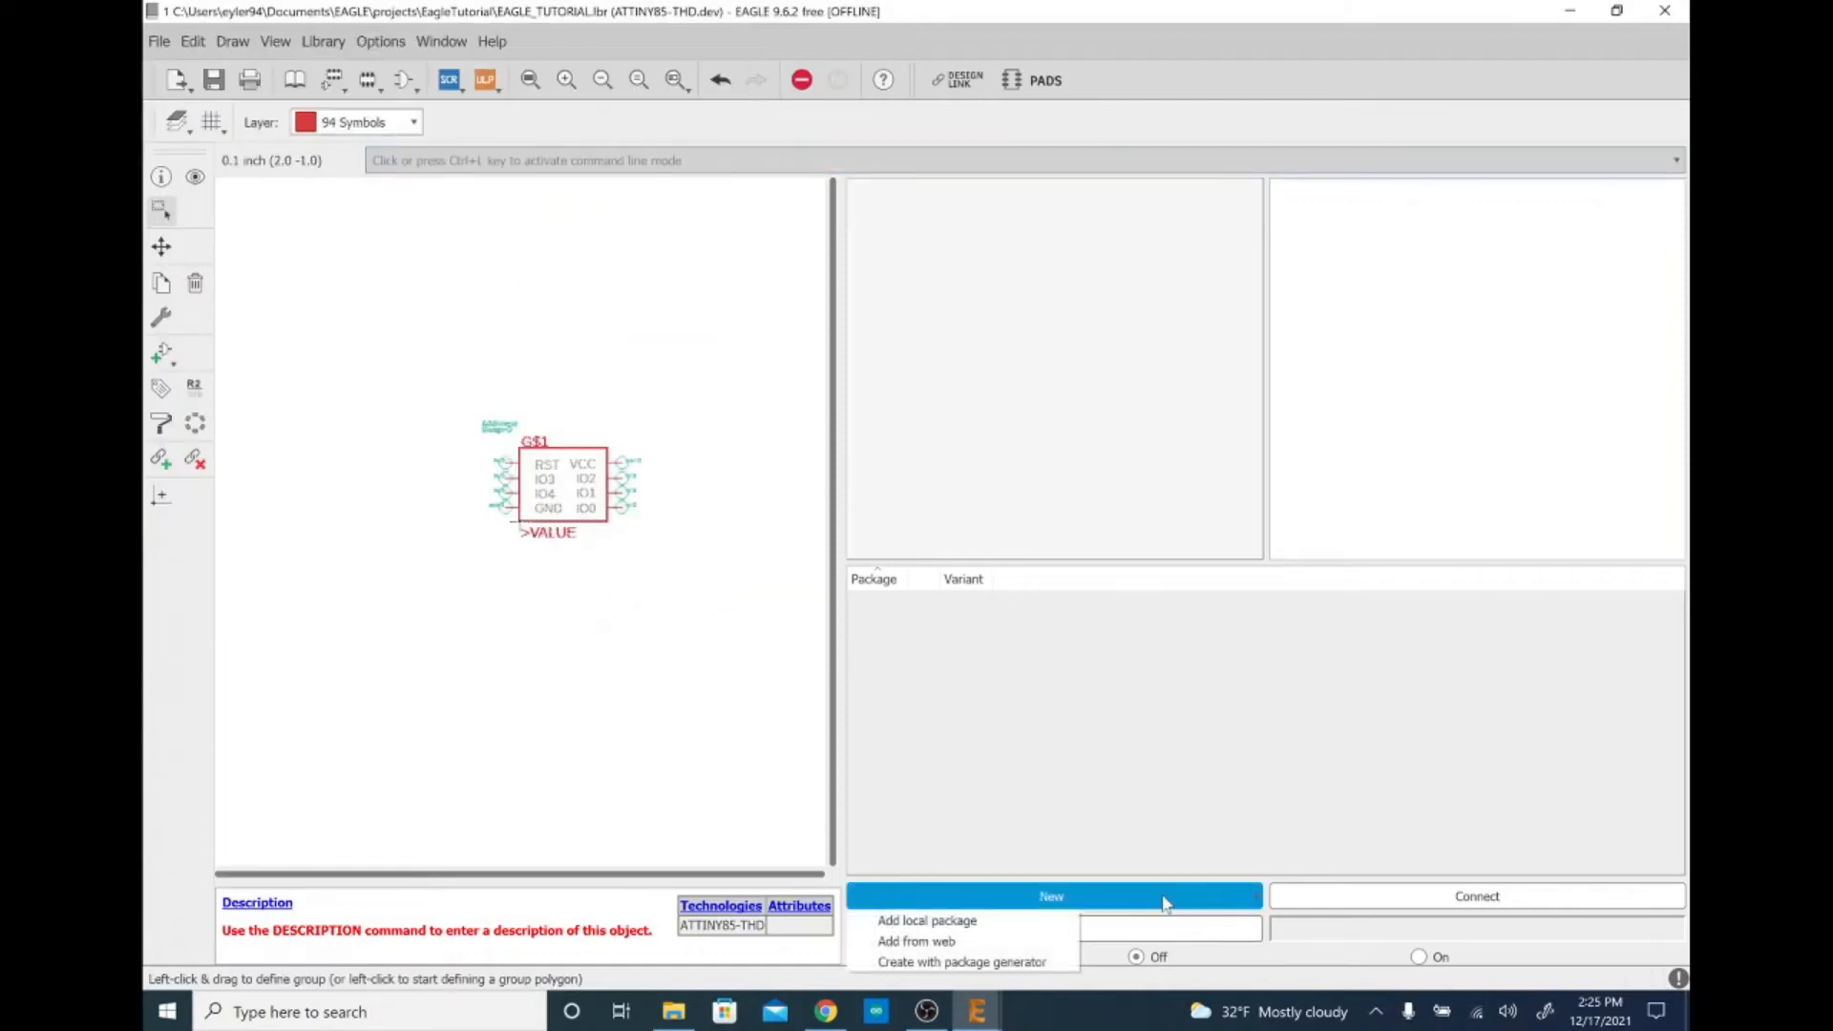
pyautogui.click(1020, 923)
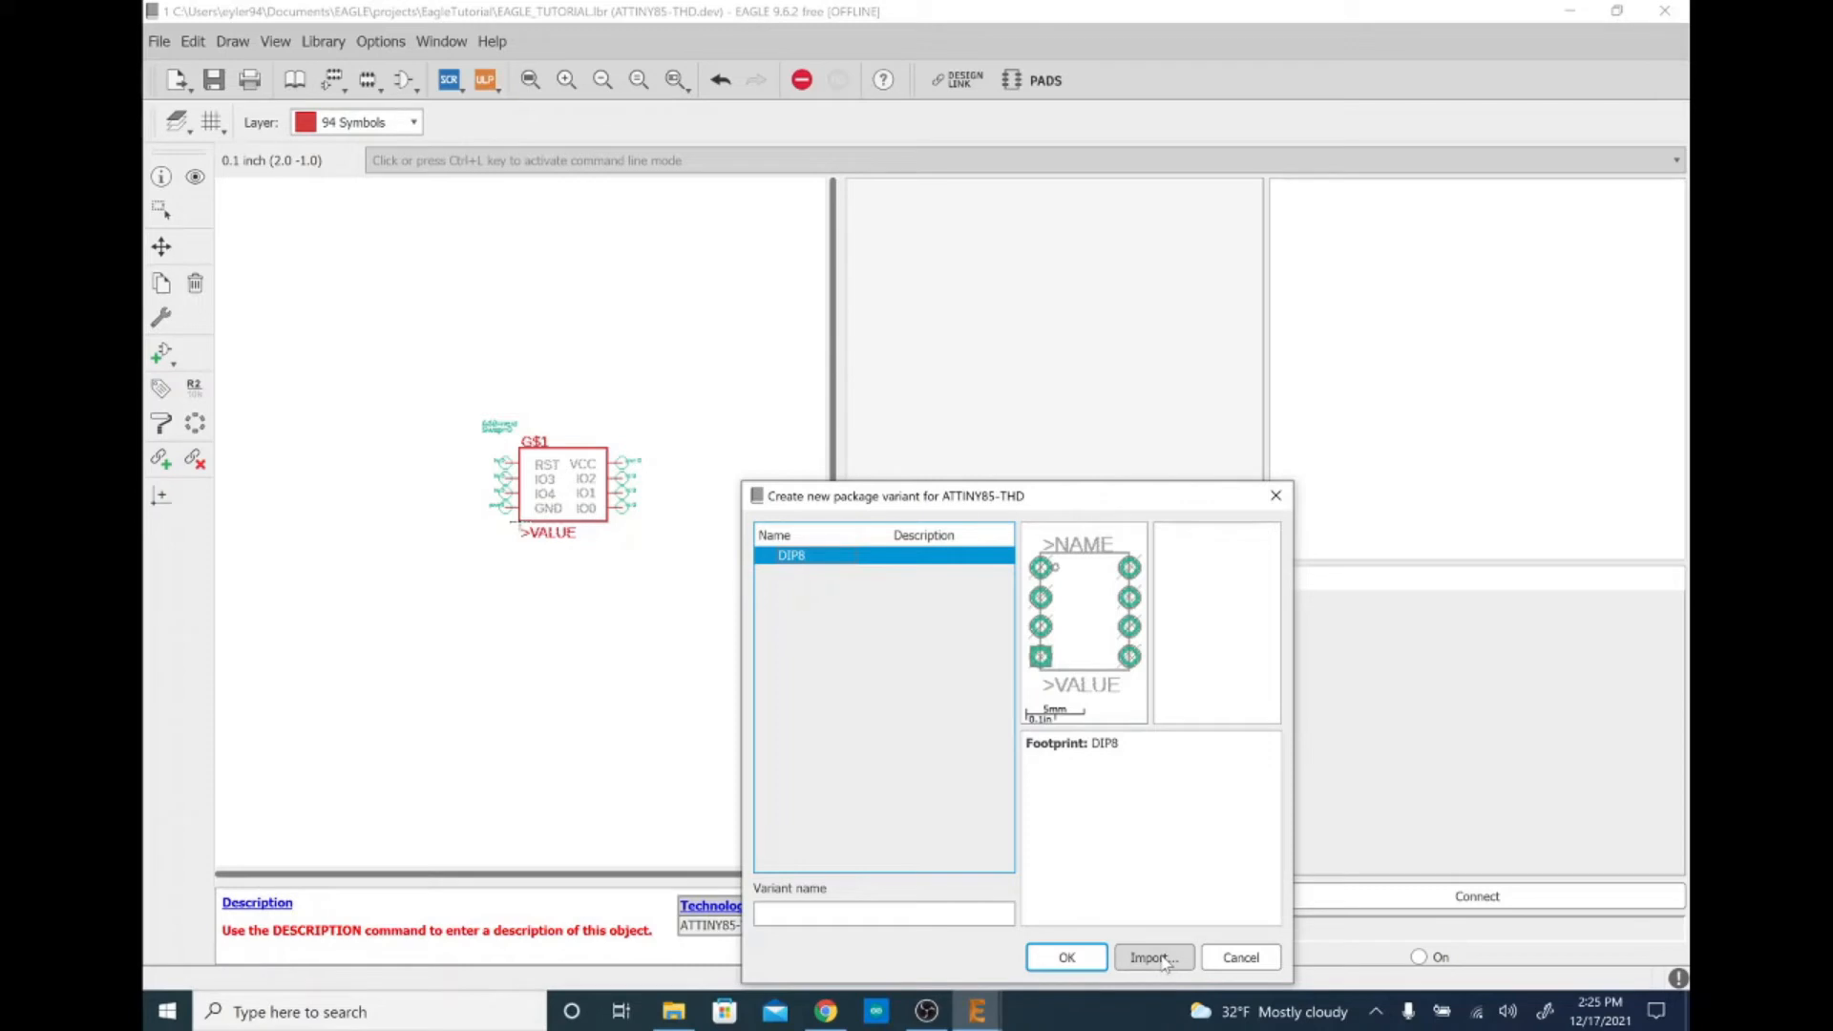
# Search the importable packages for *dip*8* and preview the DIP8 footprints under avago and ref-packages
pyautogui.click(1154, 957)
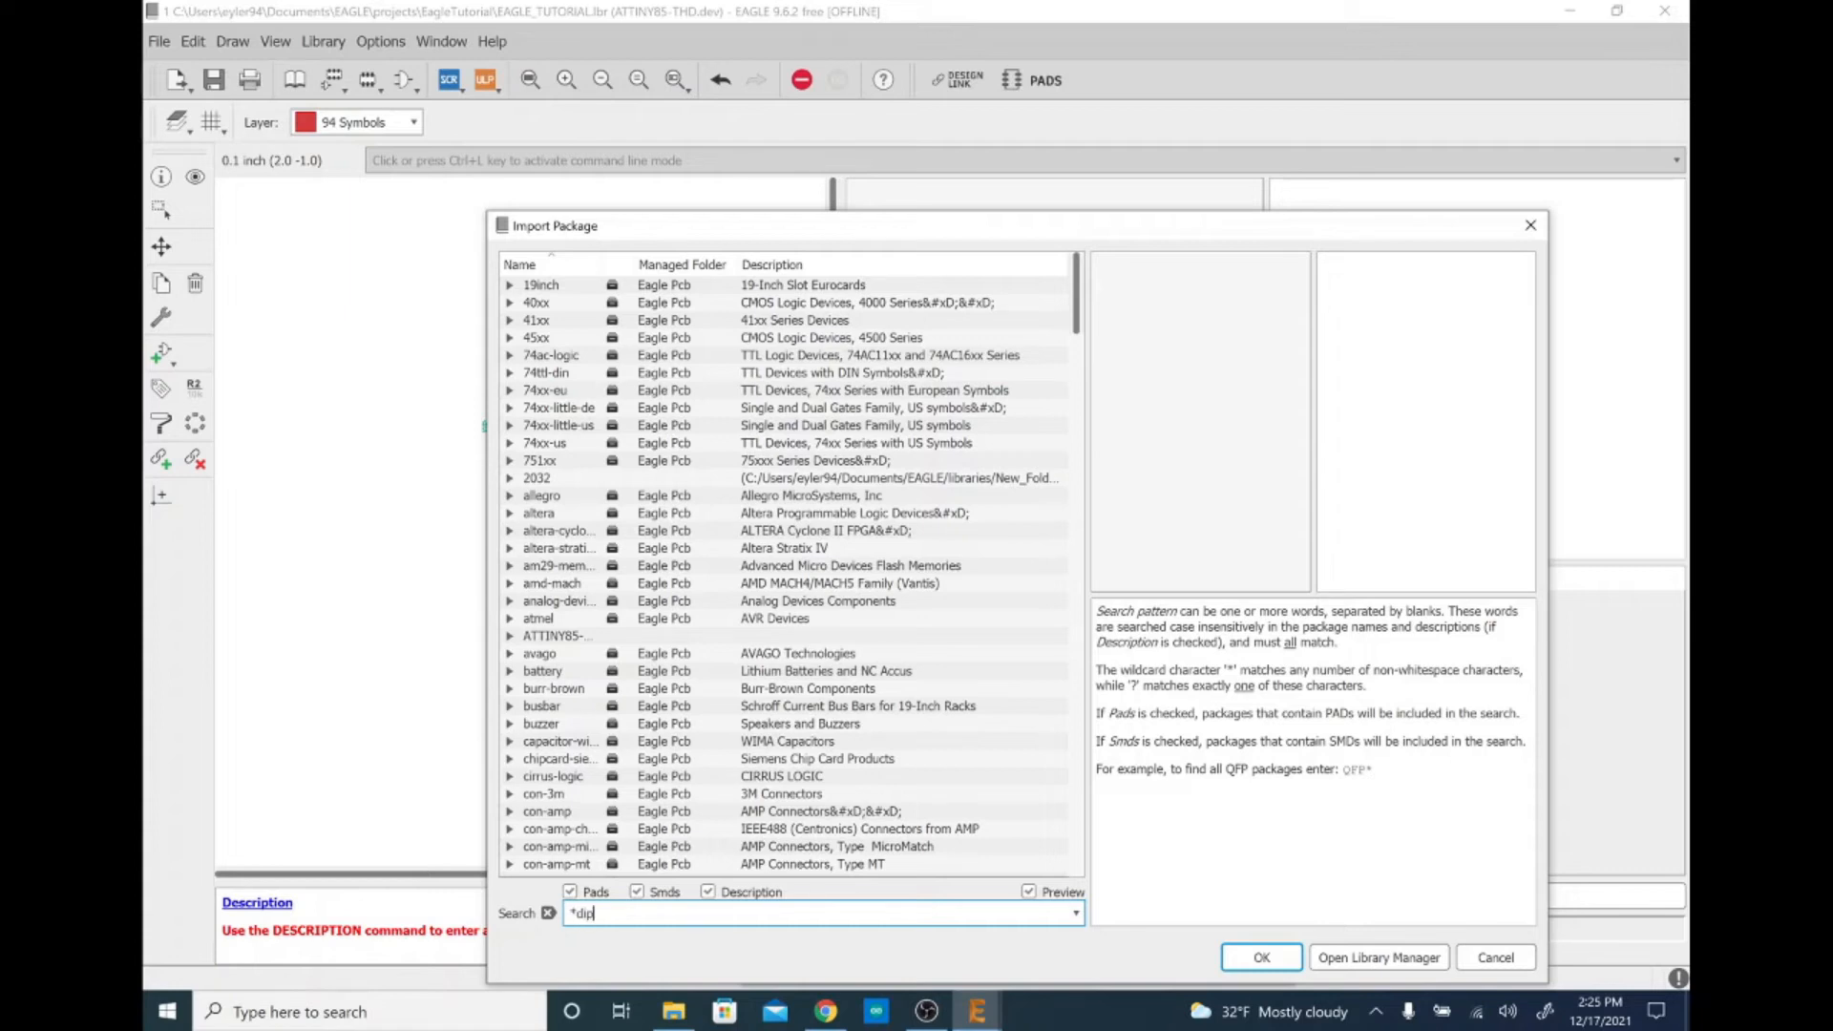
pyautogui.press('Return')
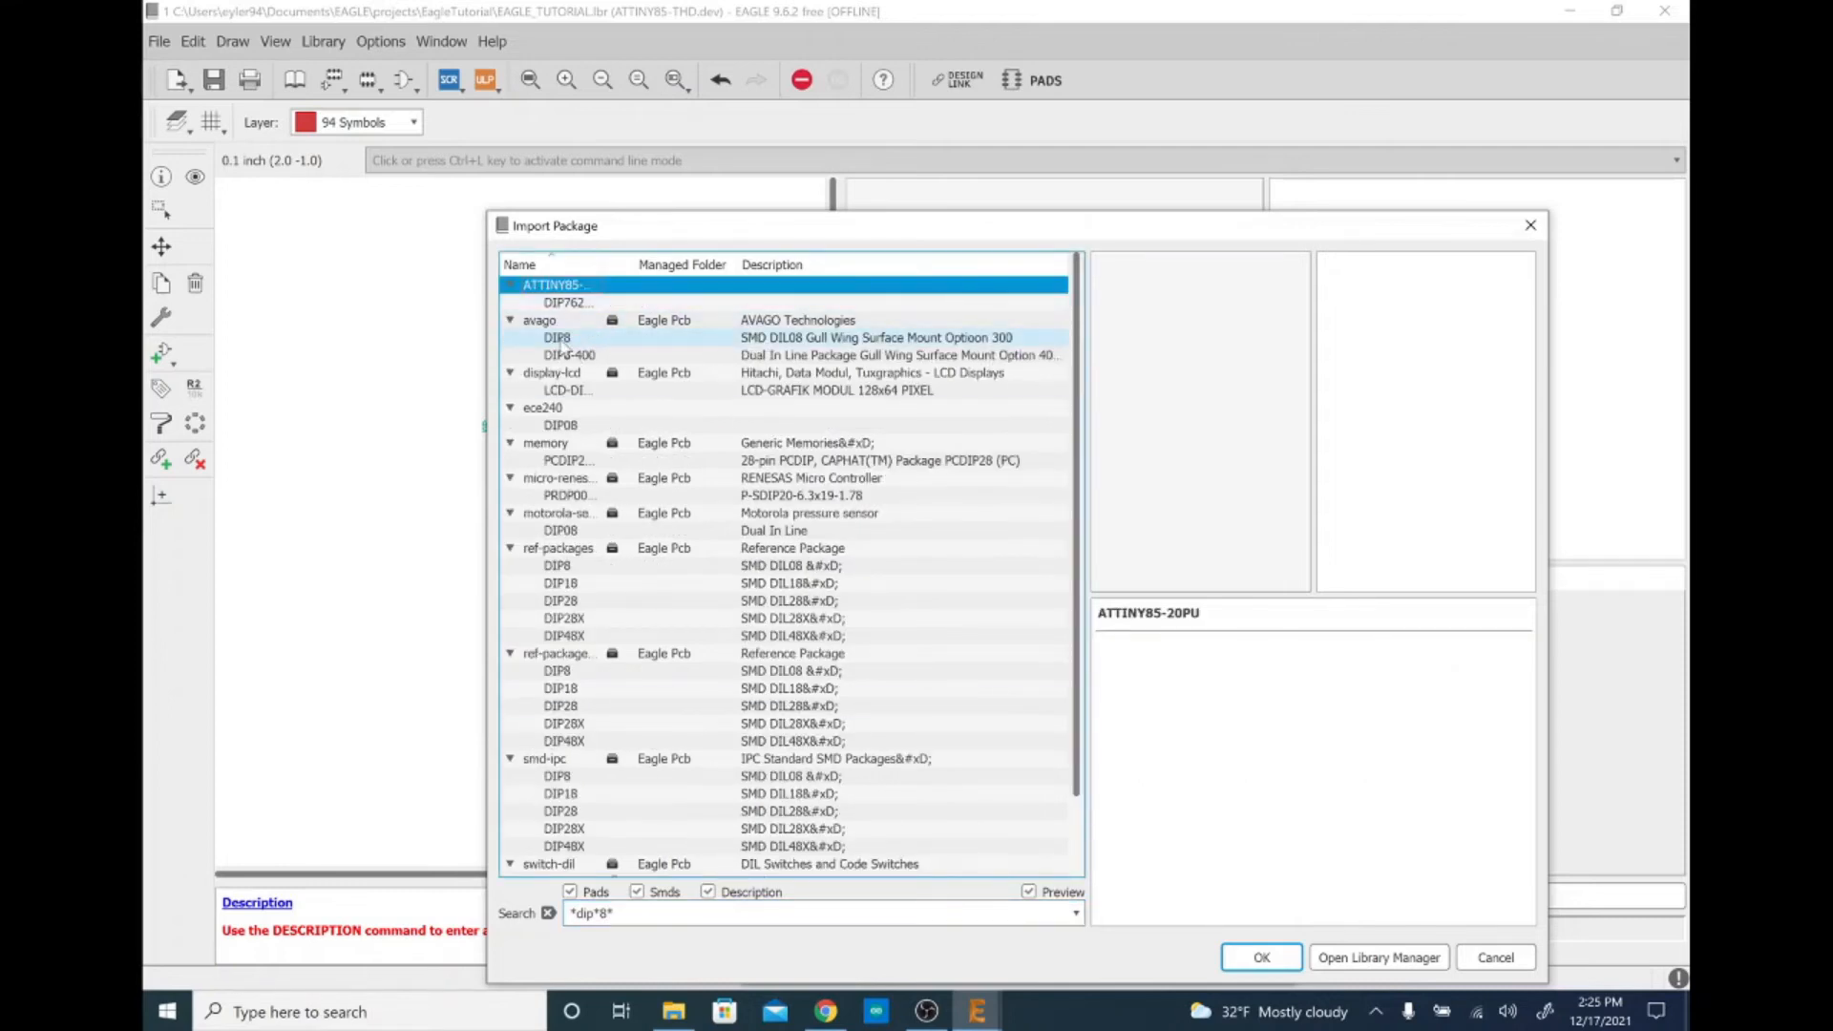
pyautogui.click(562, 342)
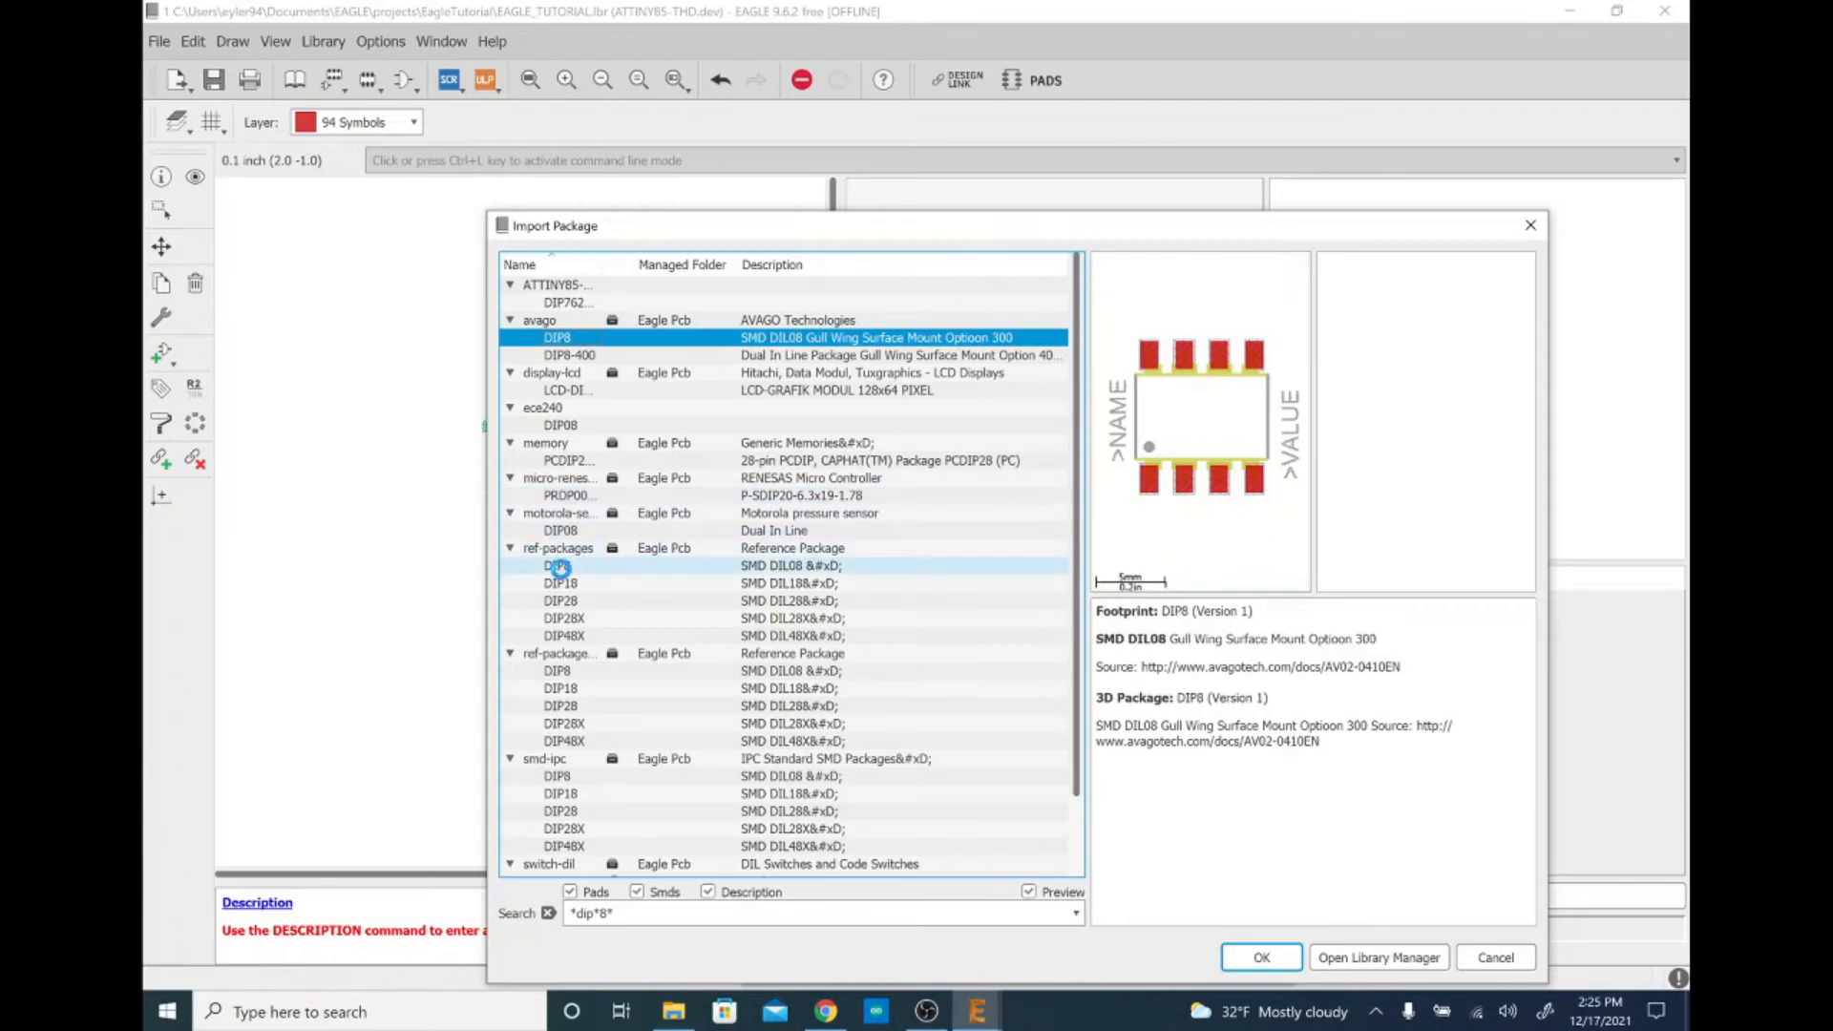
pyautogui.click(560, 567)
pyautogui.press('Down')
pyautogui.press('Down')
pyautogui.press('Down')
pyautogui.press('Down')
pyautogui.press('Down')
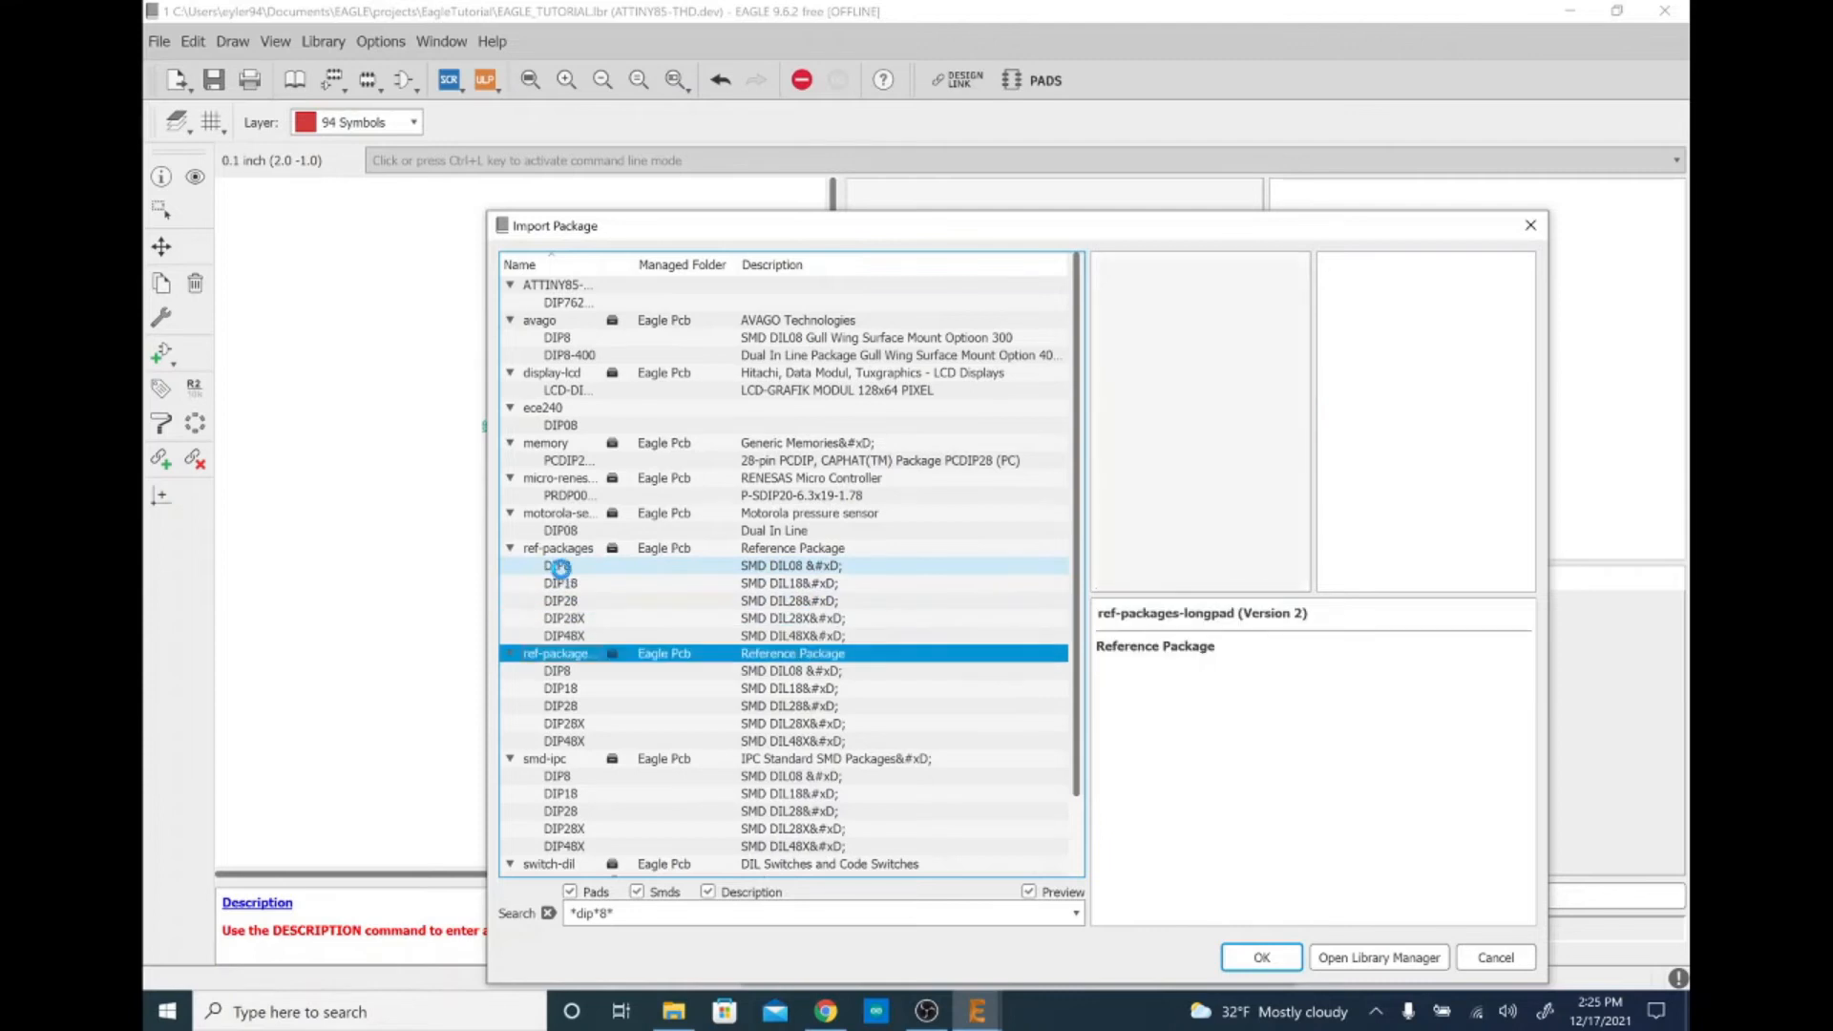
# Preview the DIP8 footprints under ref-packages-longpad and smd-ipc, the ece240 DIP08 and the avago DIP8-400
pyautogui.click(561, 675)
pyautogui.scroll(-2, 562, 697)
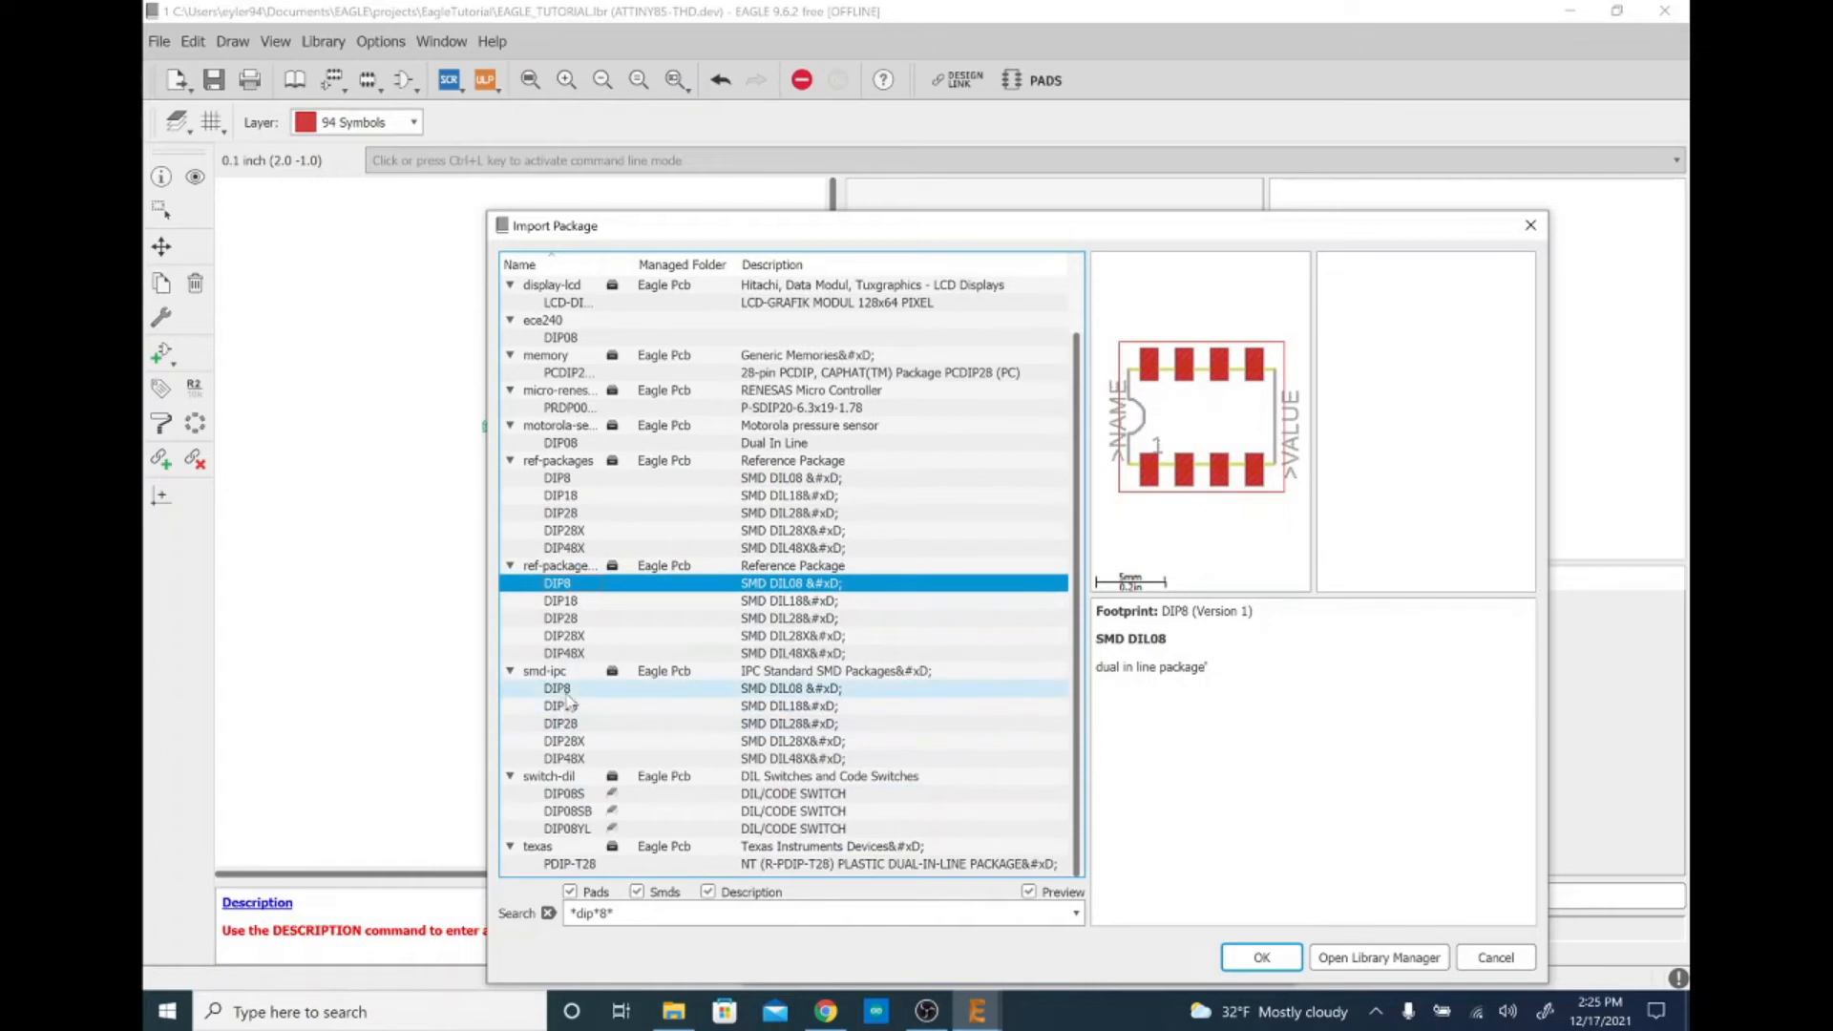
pyautogui.click(564, 689)
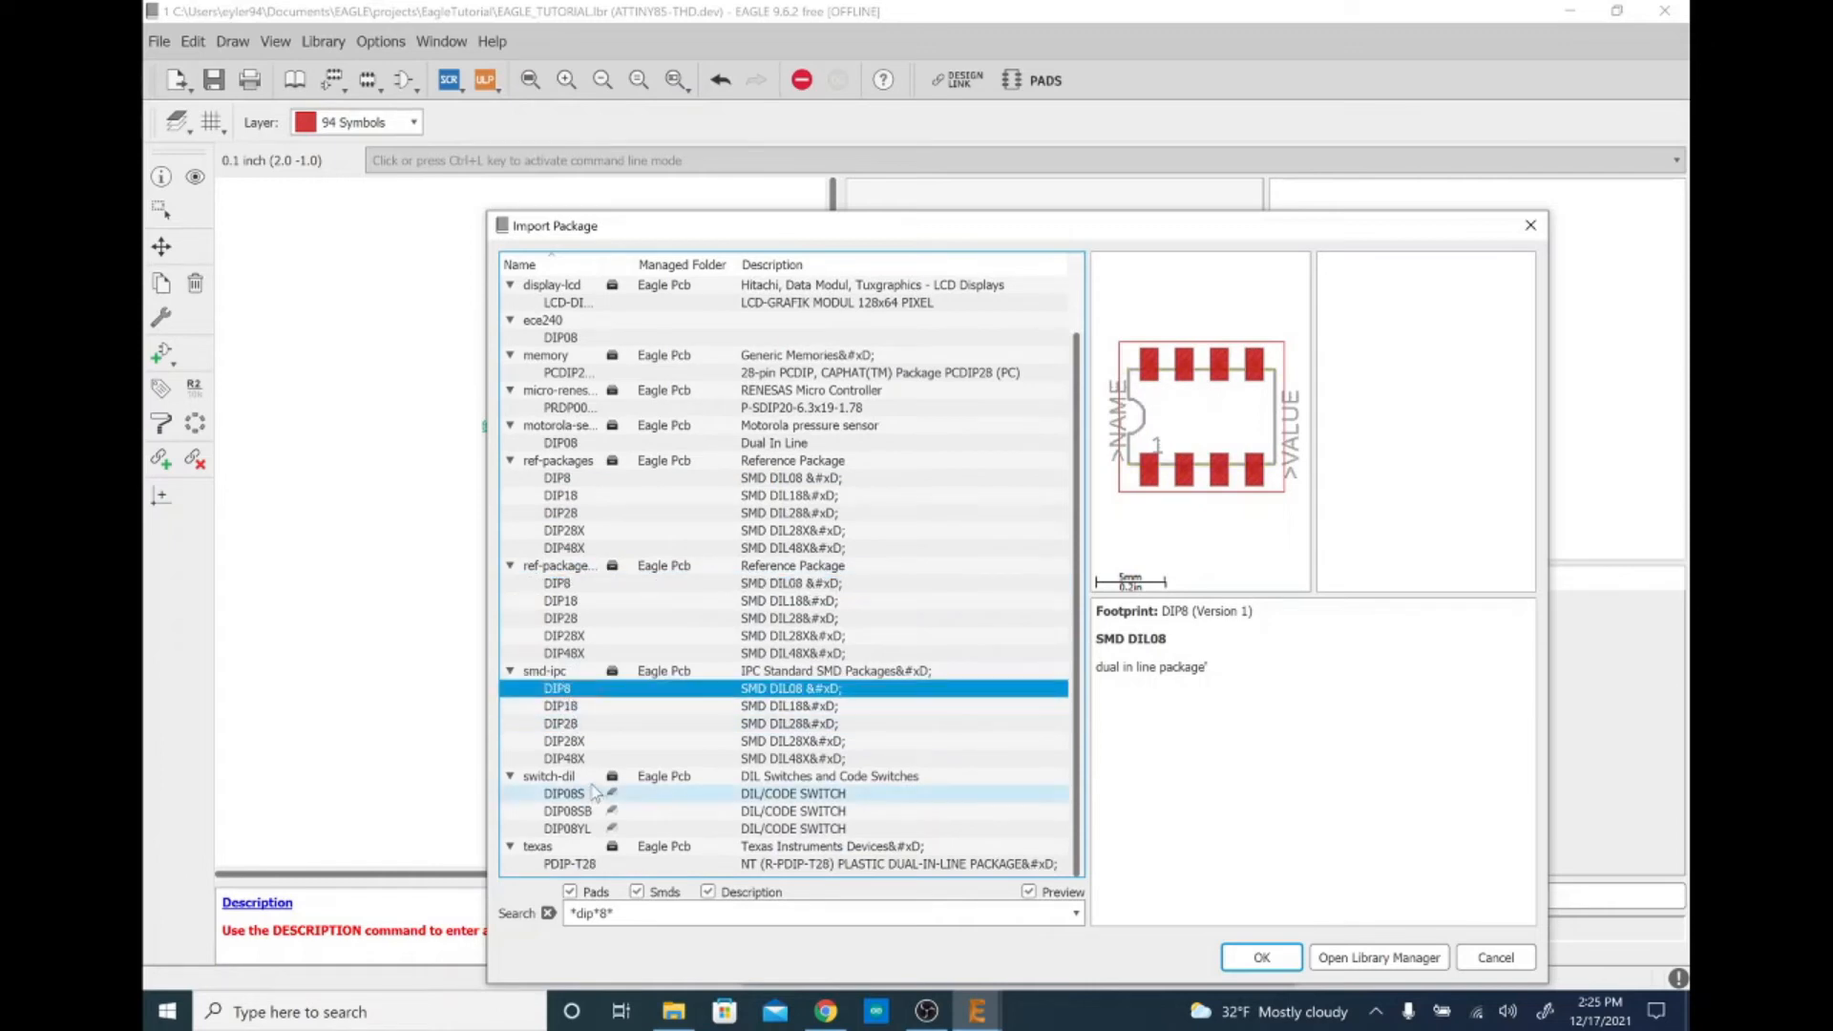
pyautogui.scroll(2, 578, 564)
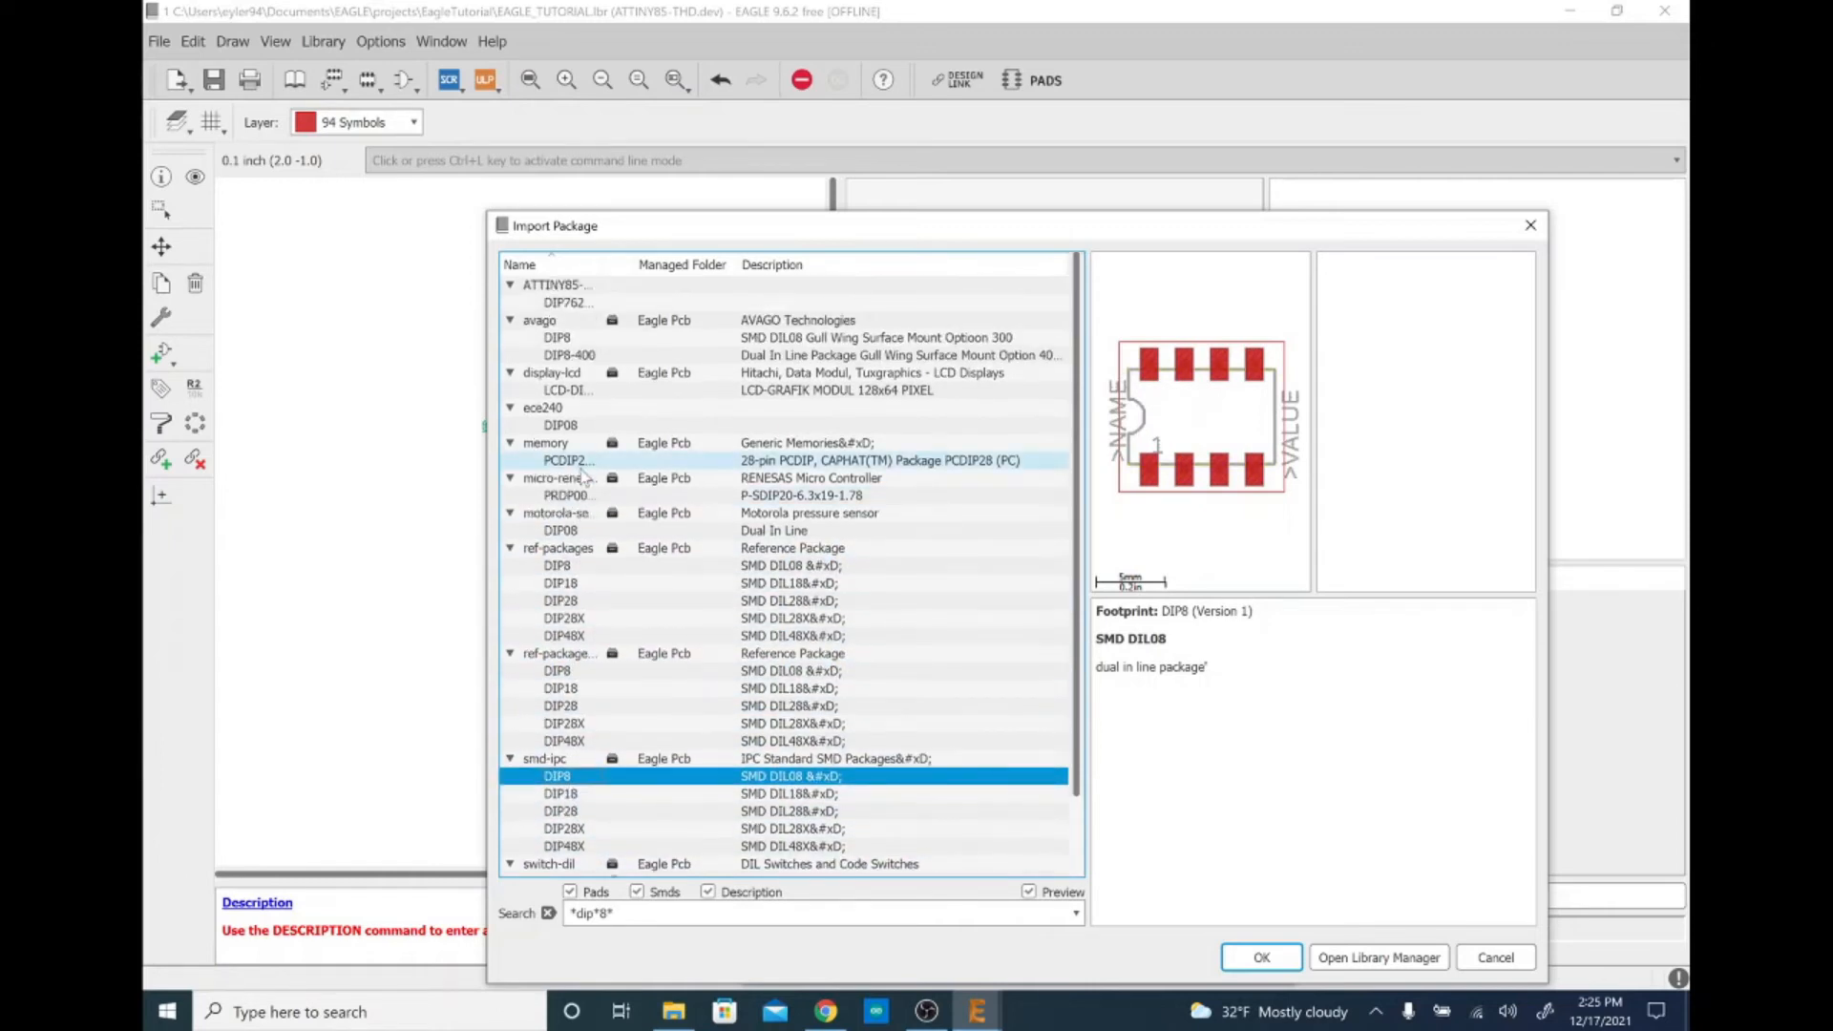
pyautogui.click(563, 427)
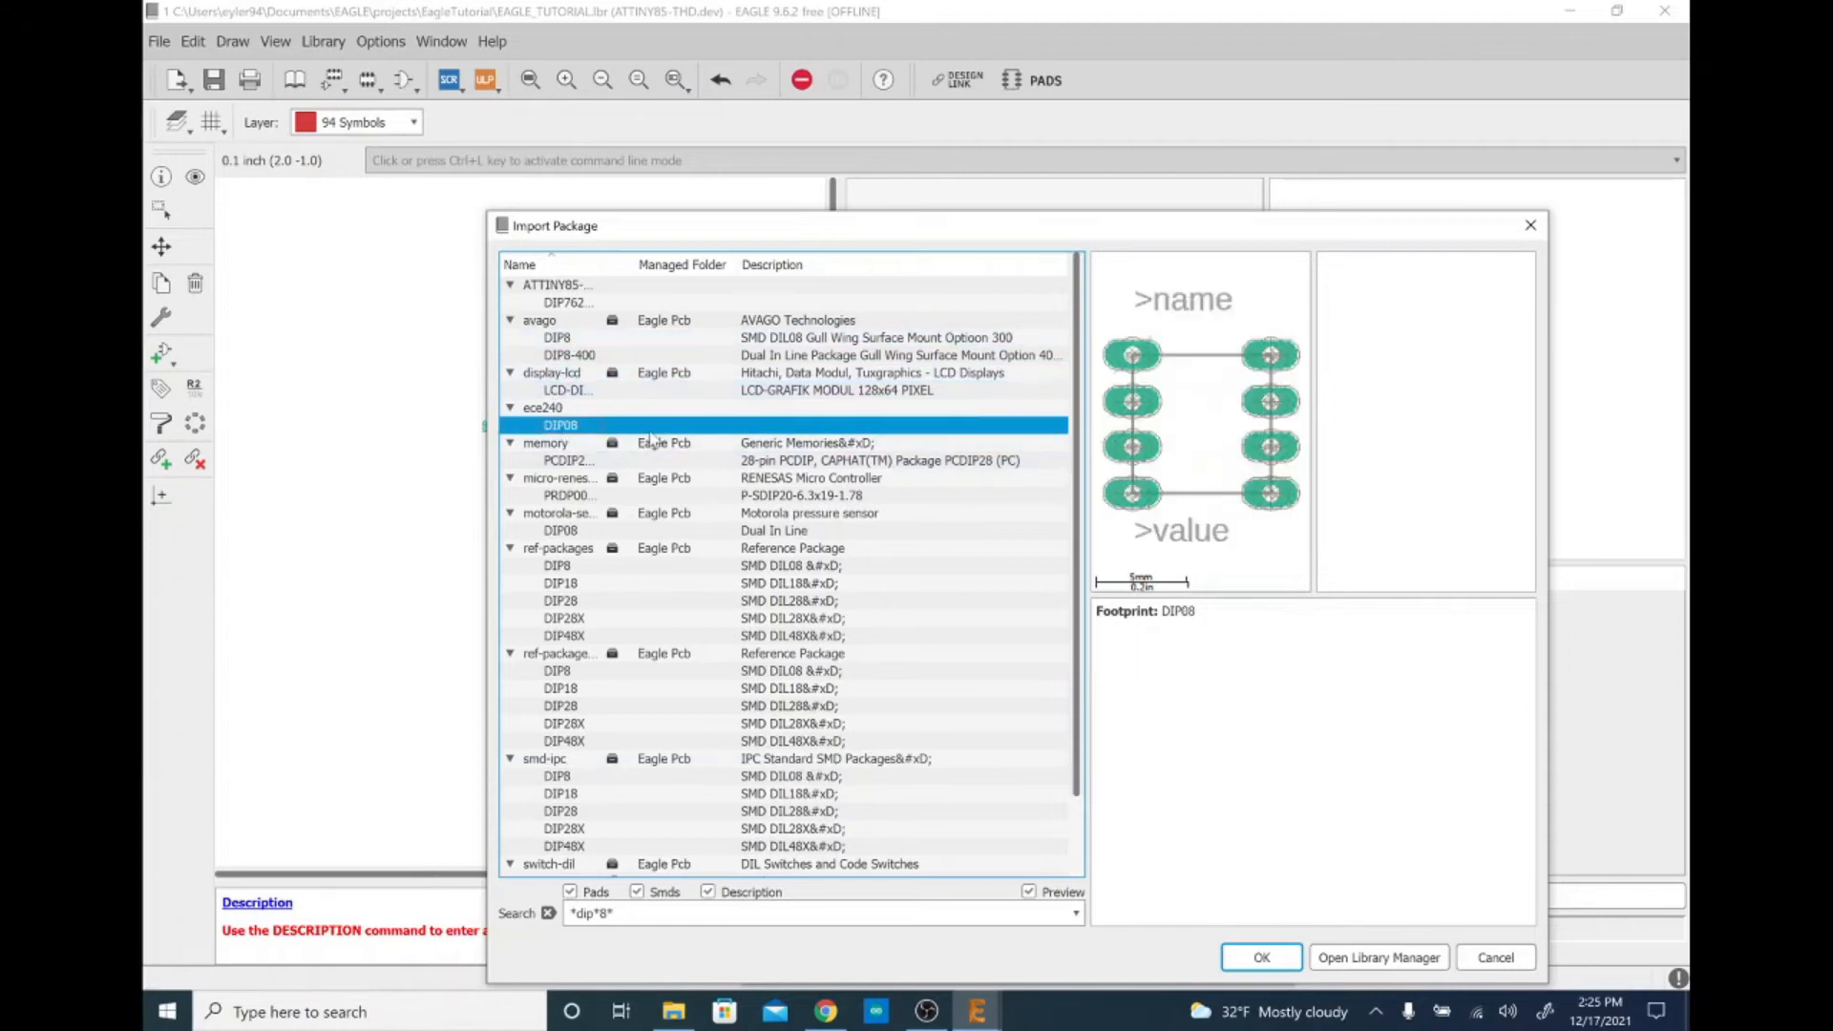
pyautogui.click(571, 358)
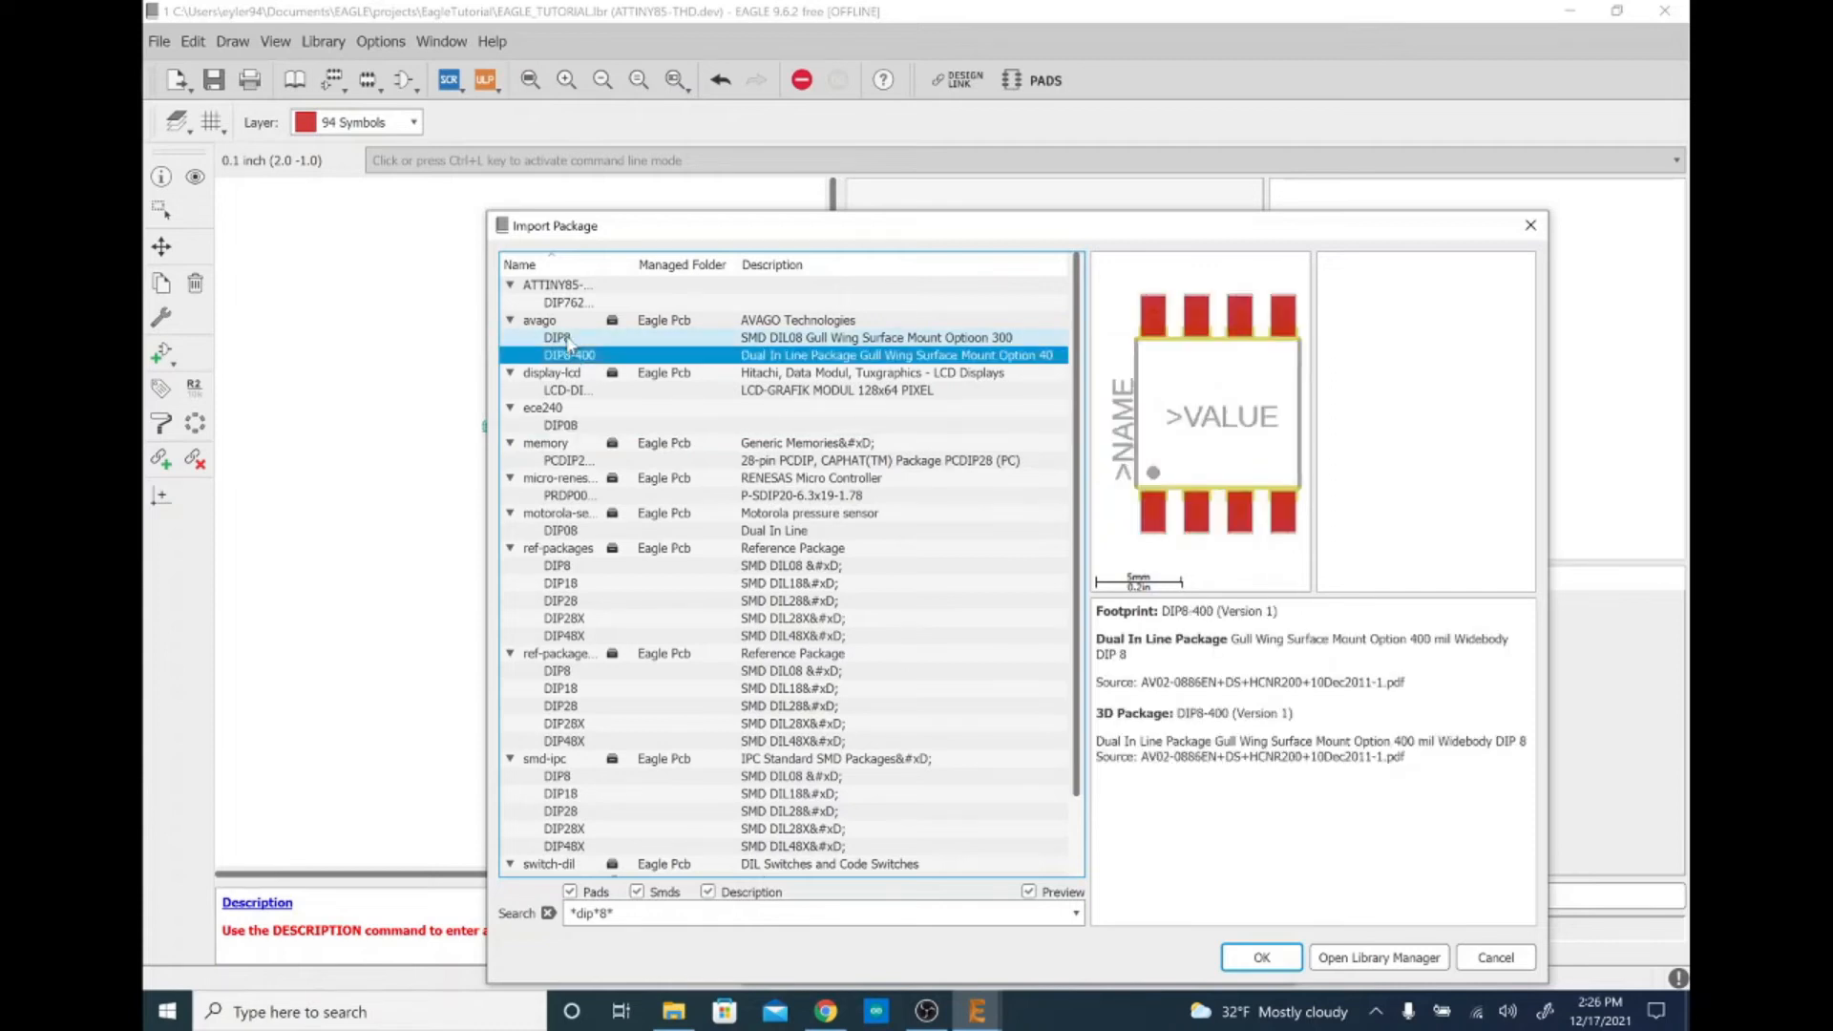
pyautogui.click(570, 339)
pyautogui.click(549, 443)
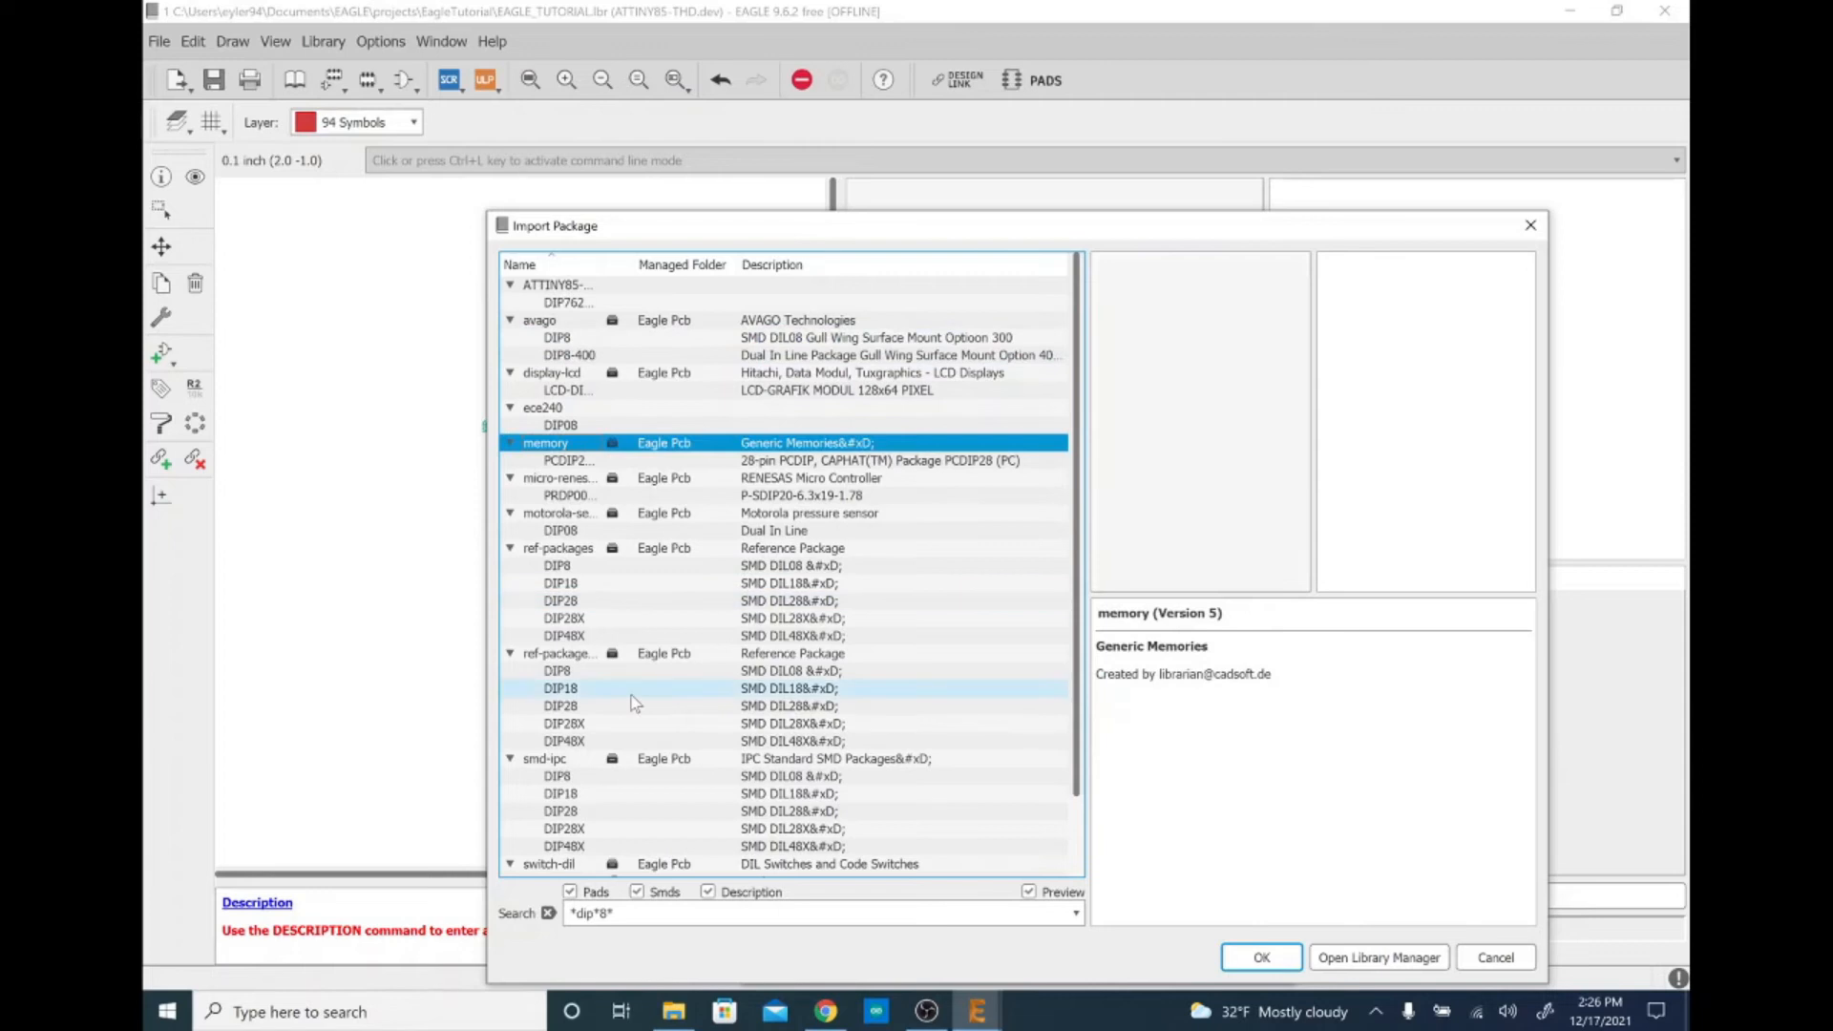
# Exclude SMD packages, repeat the *dip*8* search, and preview the motorola DIP08 and switch-dil DIP08S footprints
pyautogui.scroll(-2, 626, 728)
pyautogui.click(637, 892)
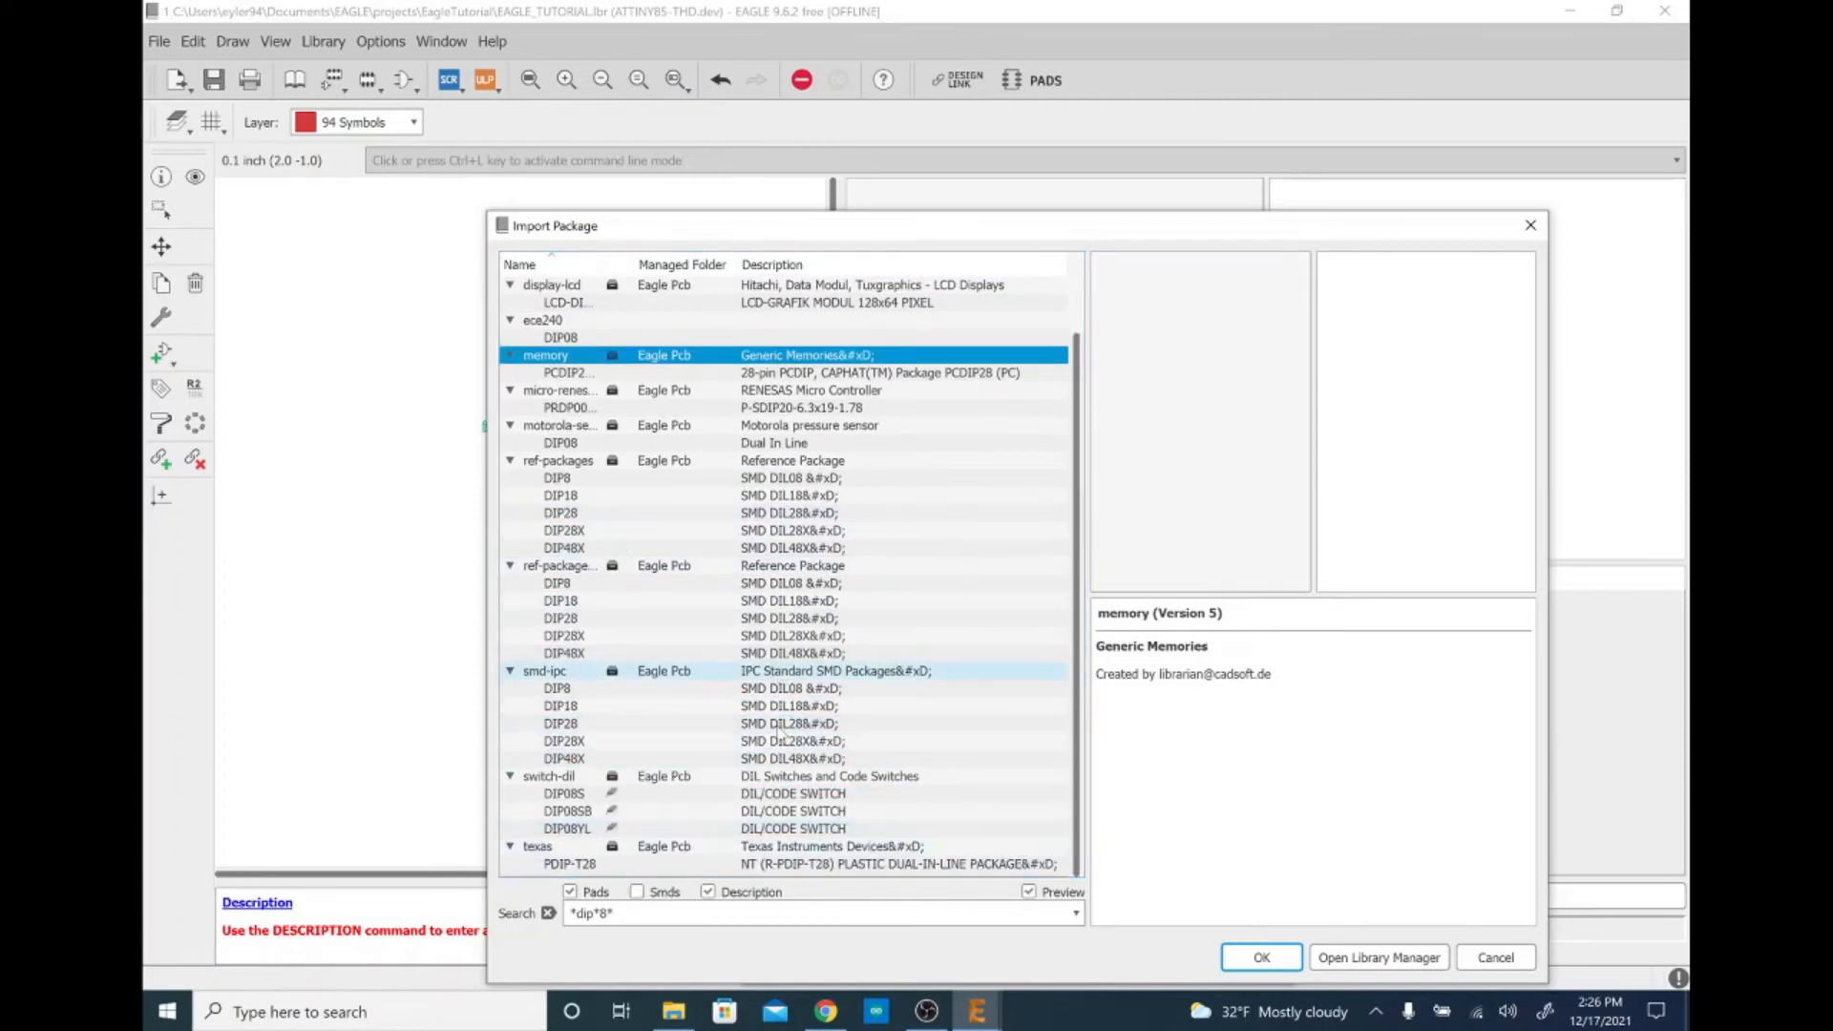
pyautogui.click(797, 912)
pyautogui.press('Return')
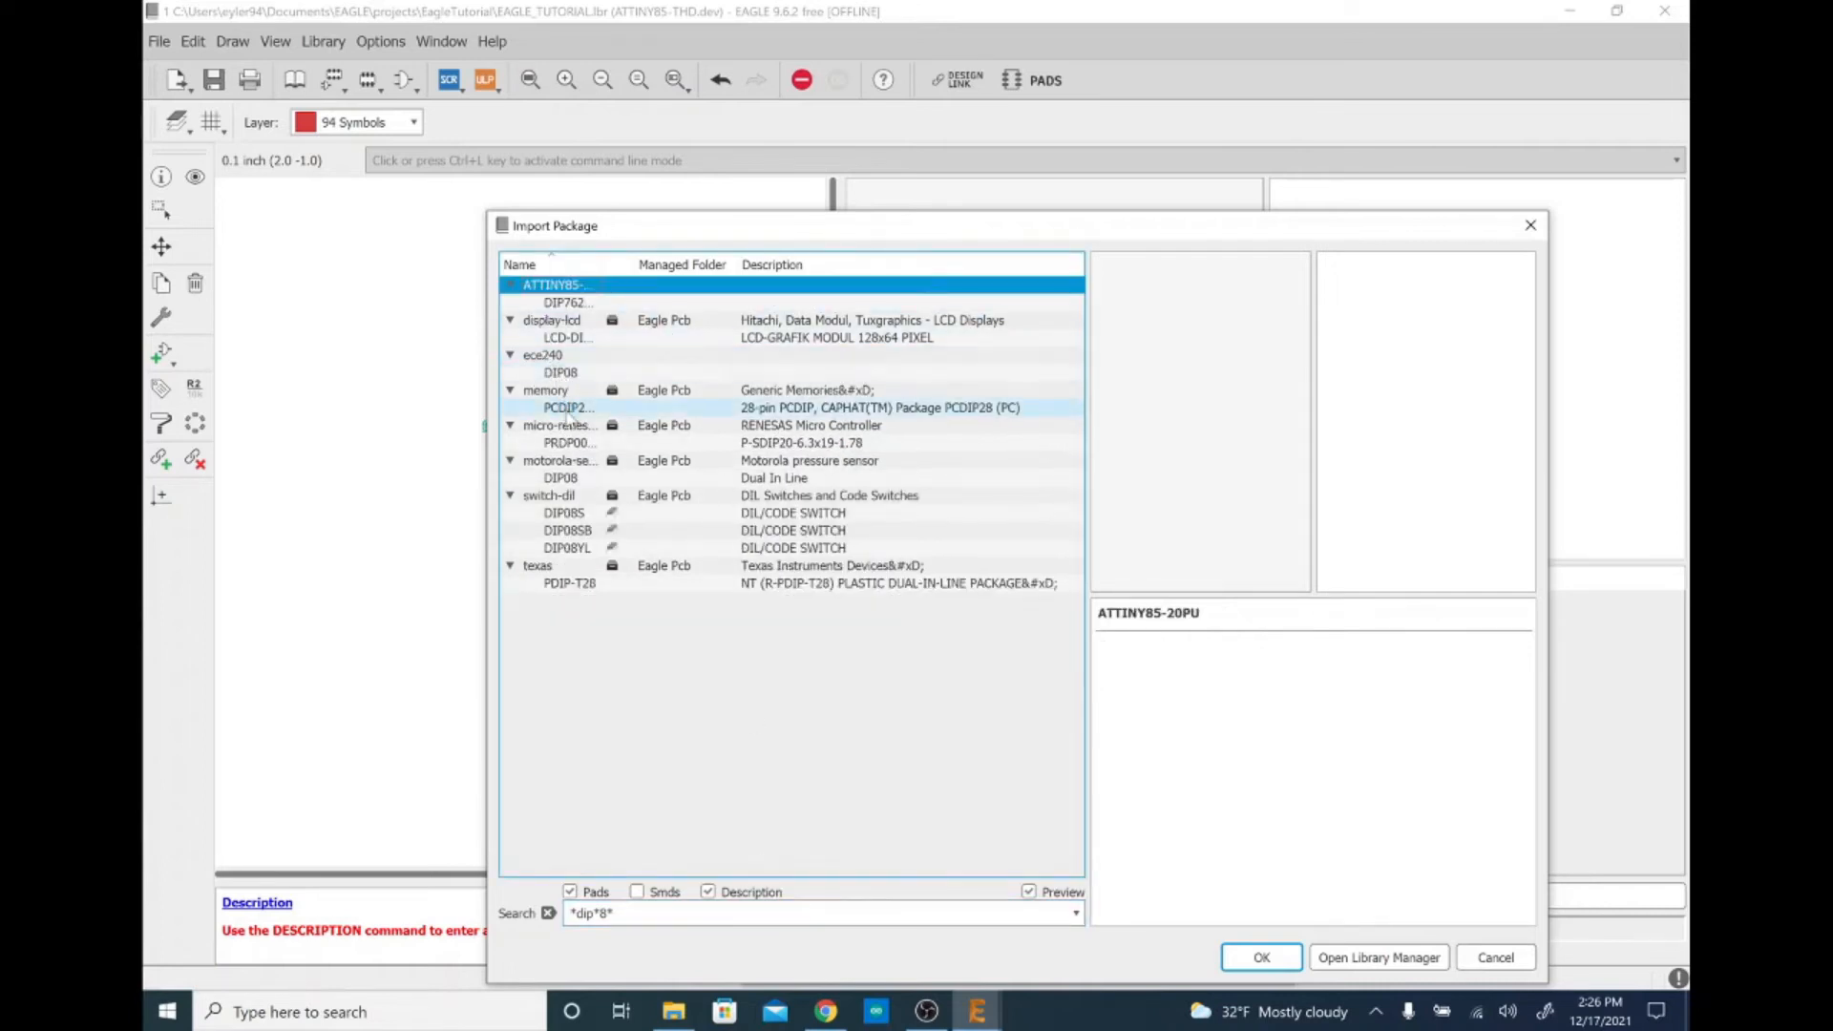
pyautogui.click(567, 411)
pyautogui.click(567, 478)
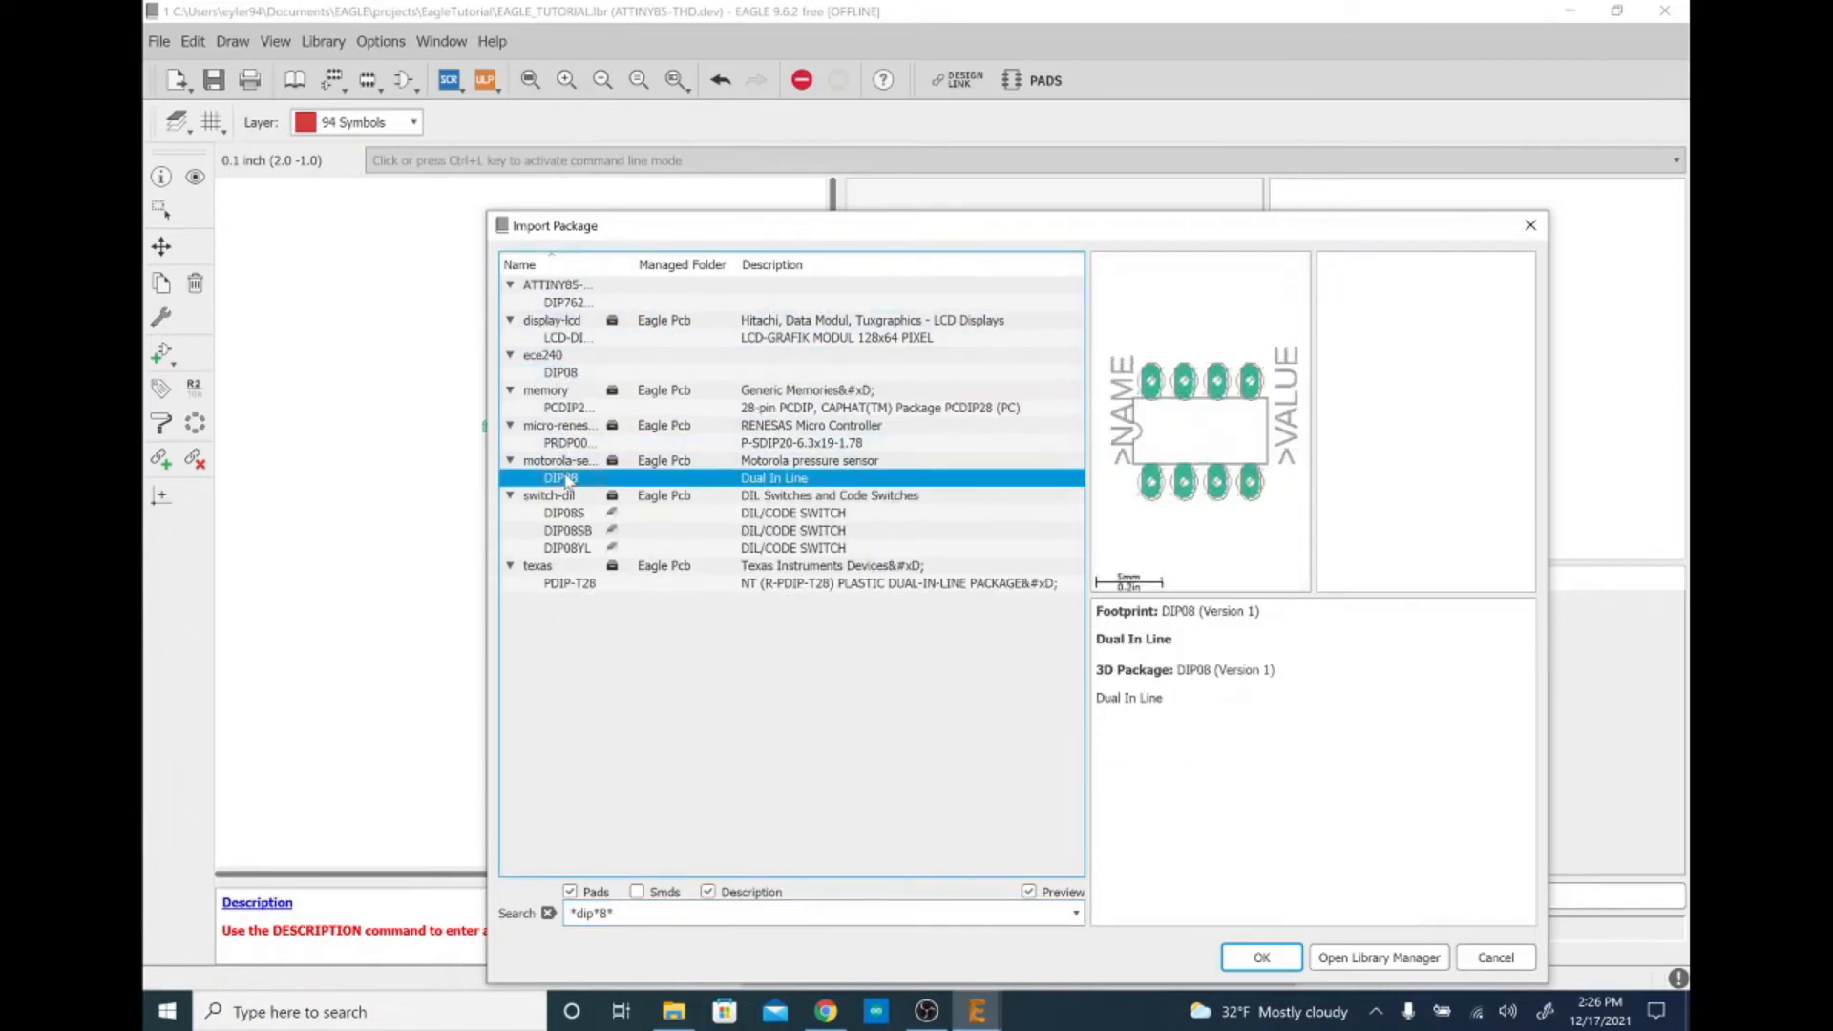
pyautogui.click(567, 514)
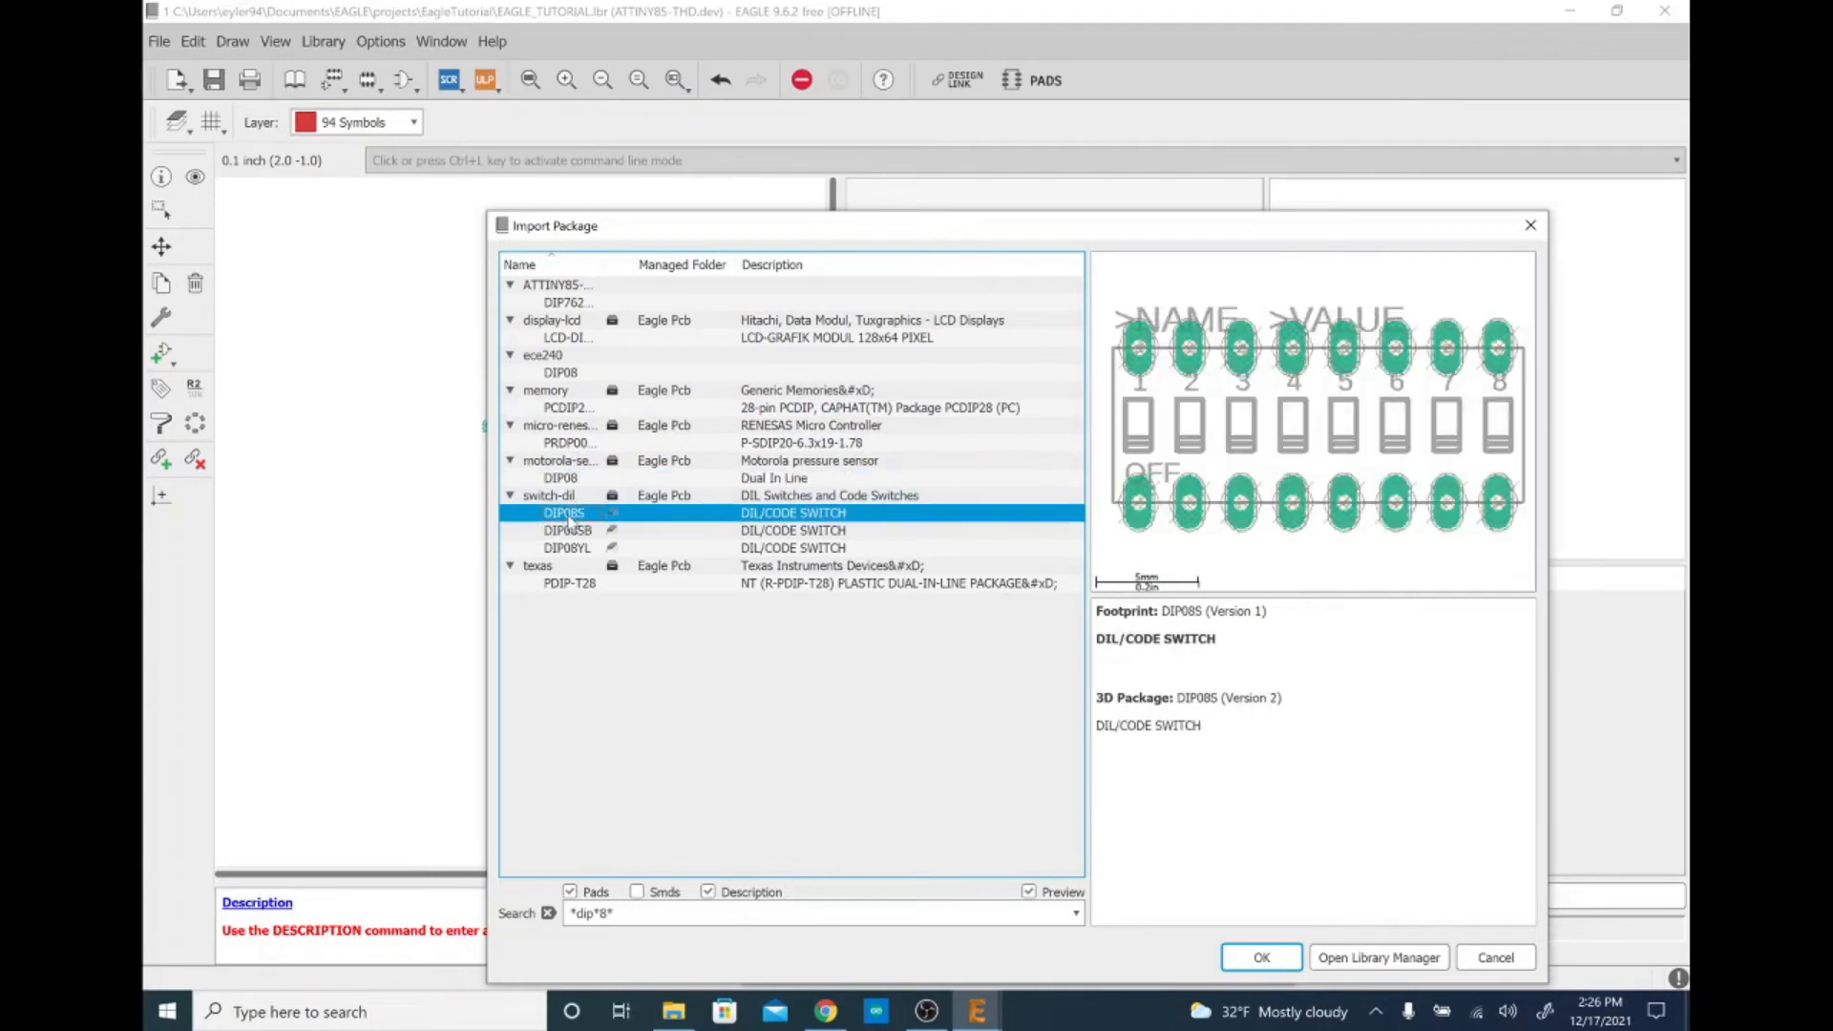
# Preview the ATTINY85, display-lcd, ece240, memory, micro-renesas and motorola DIP footprints, and cancel the package import
pyautogui.click(576, 303)
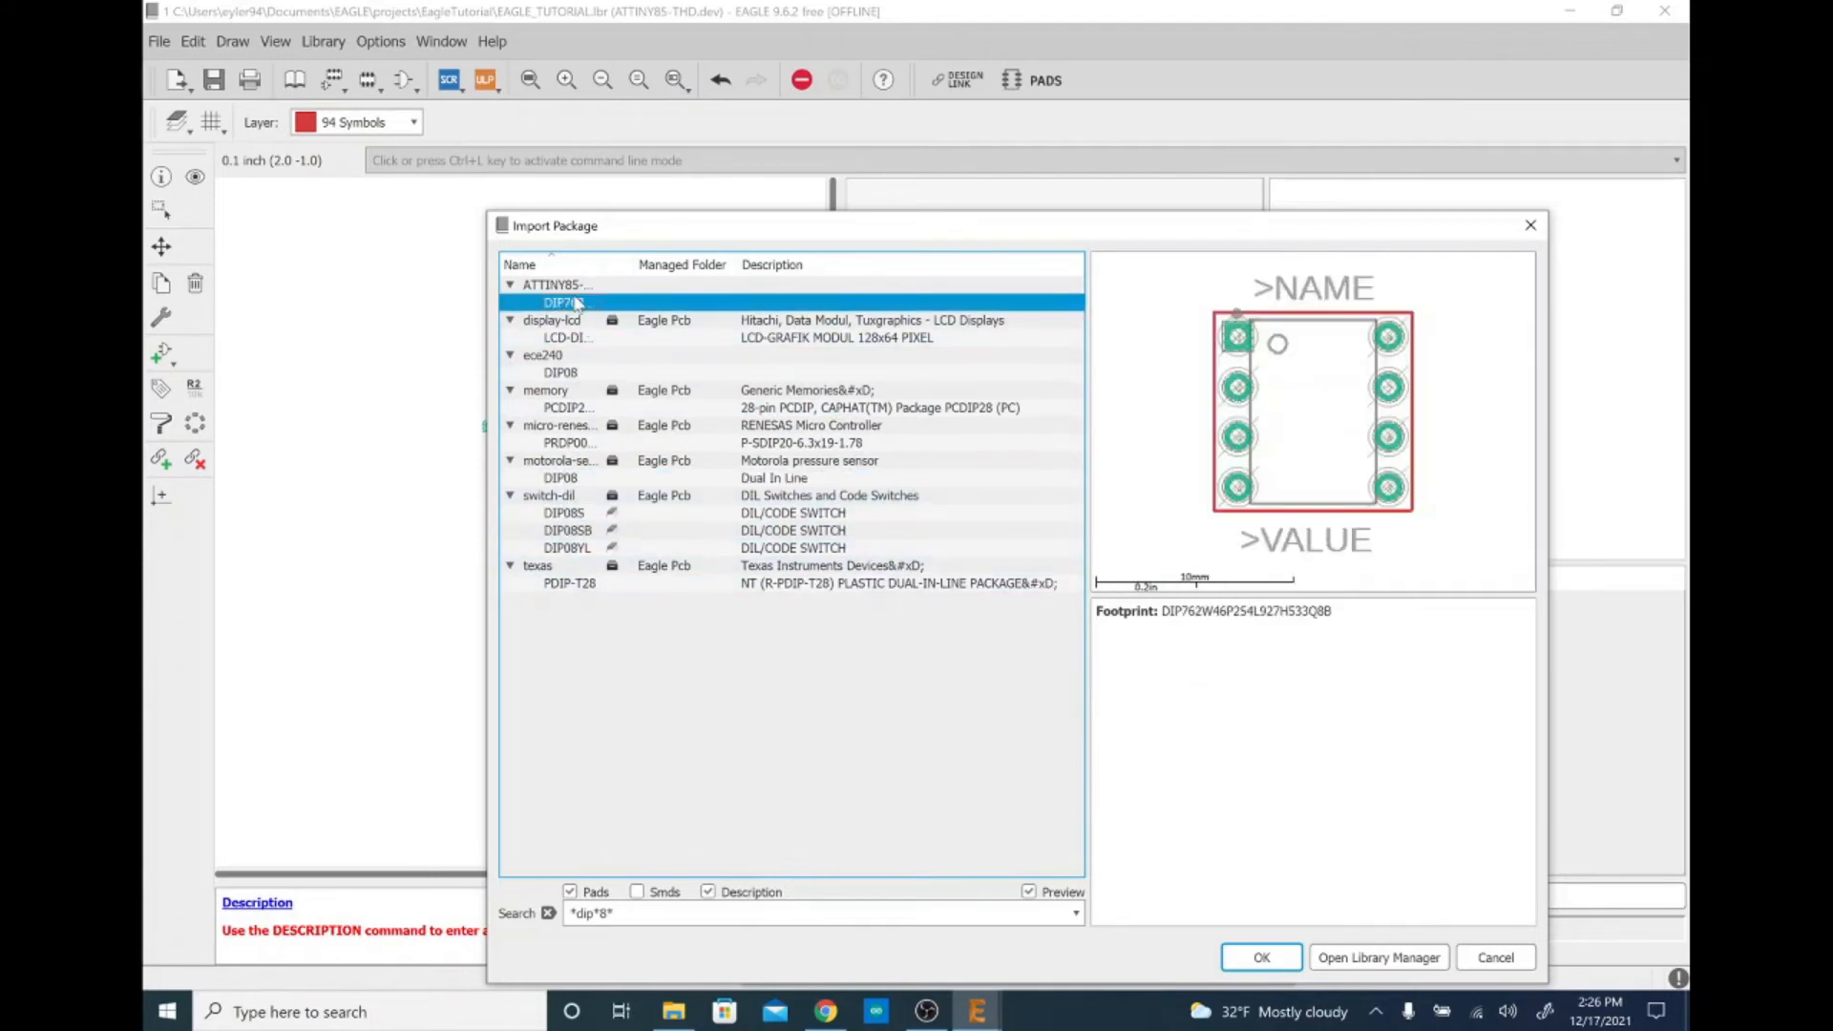
pyautogui.click(573, 338)
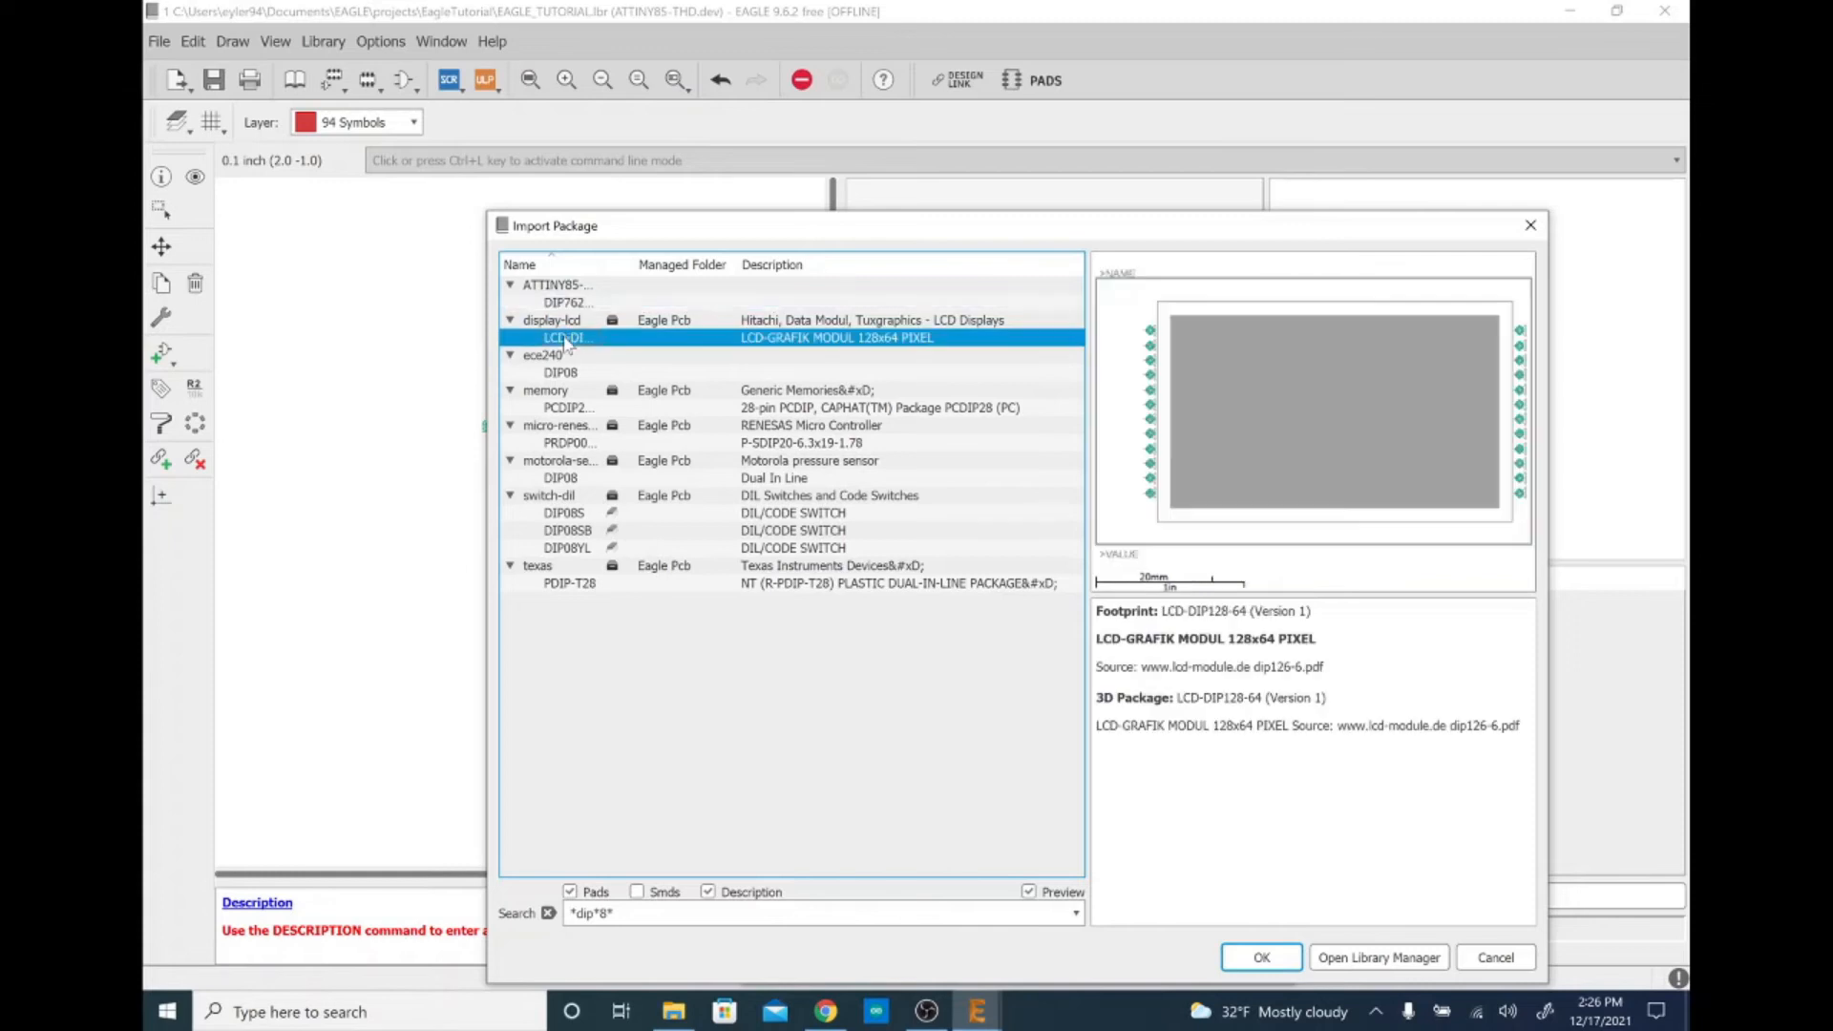
pyautogui.click(564, 375)
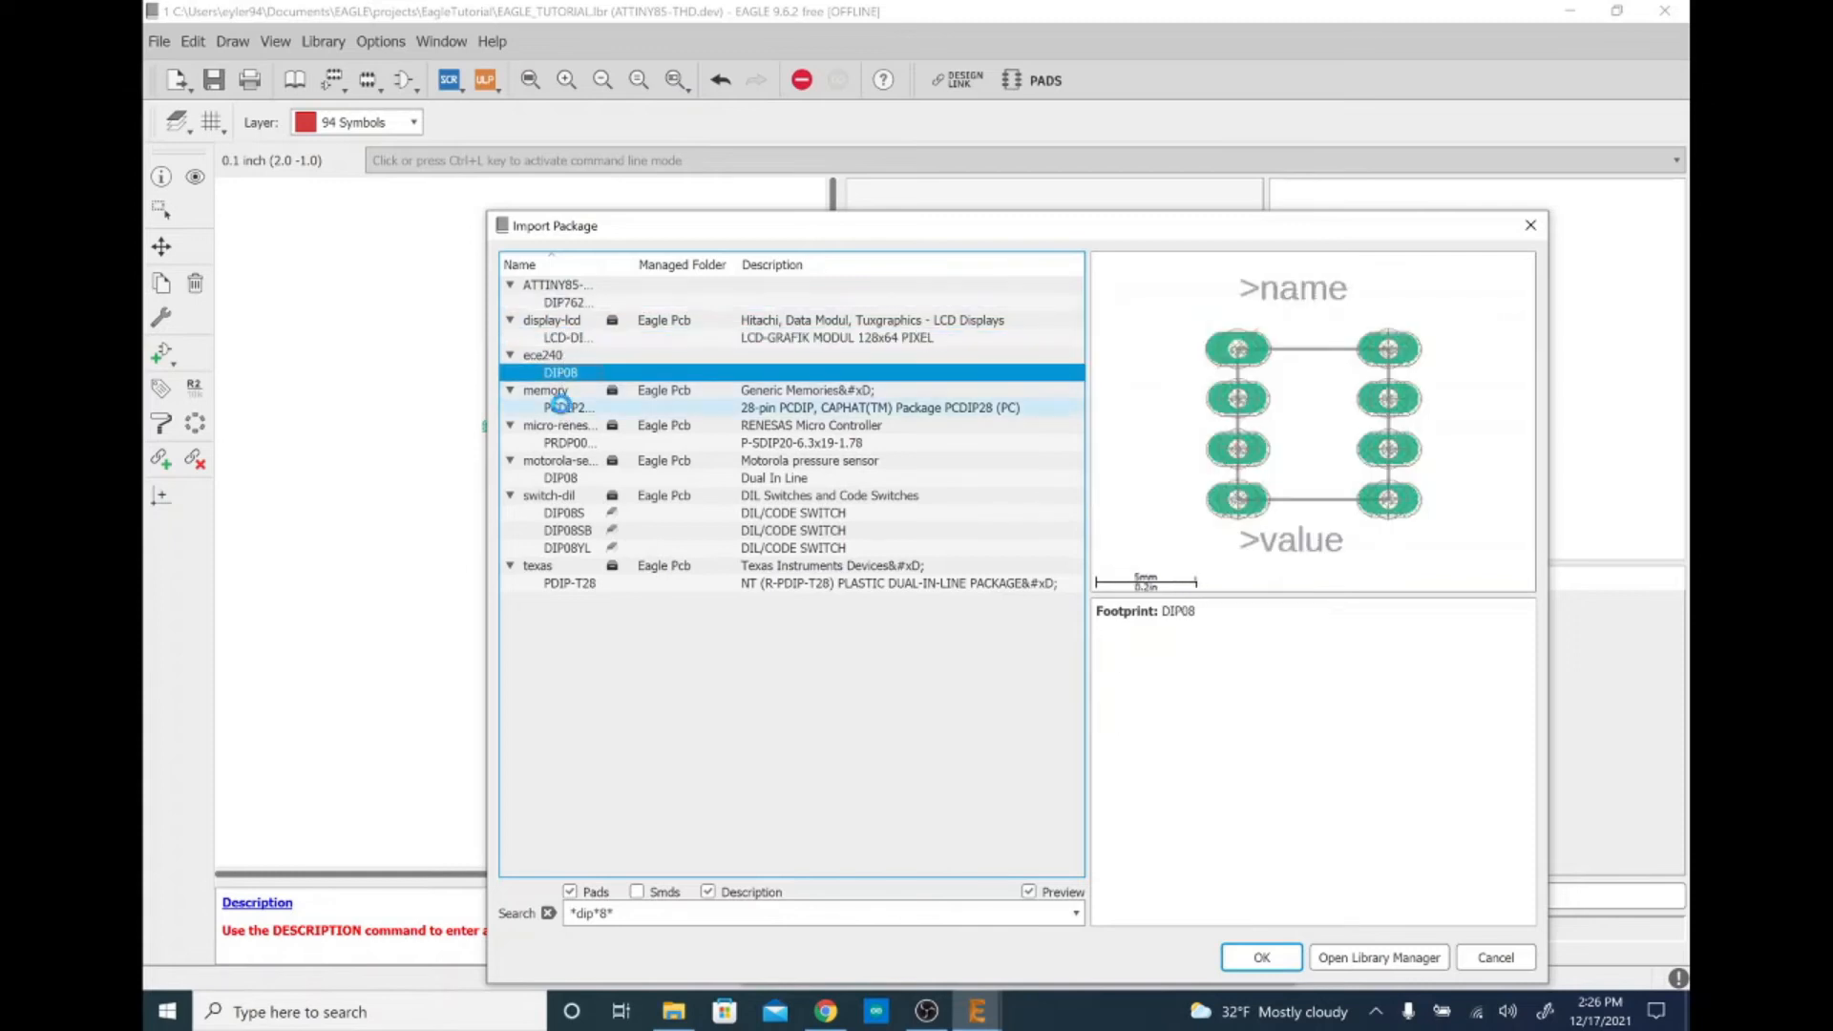
pyautogui.click(564, 408)
pyautogui.click(564, 444)
pyautogui.click(569, 480)
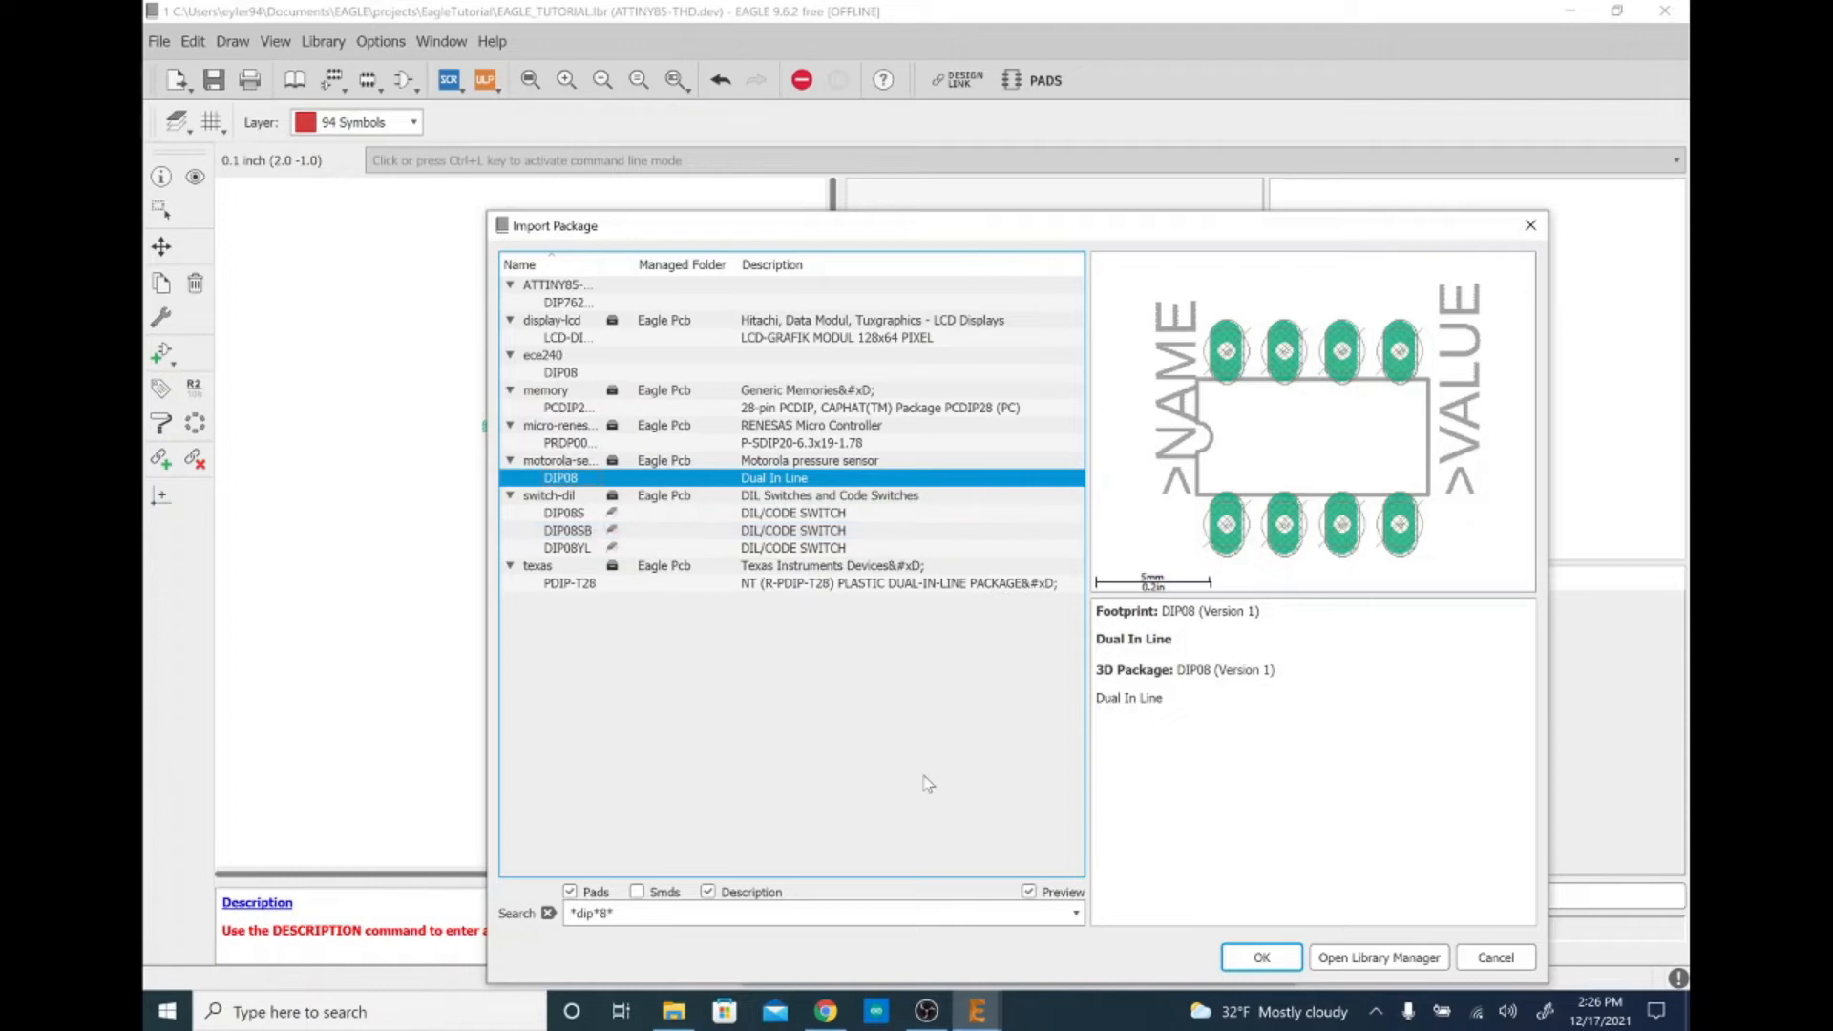
pyautogui.click(1516, 961)
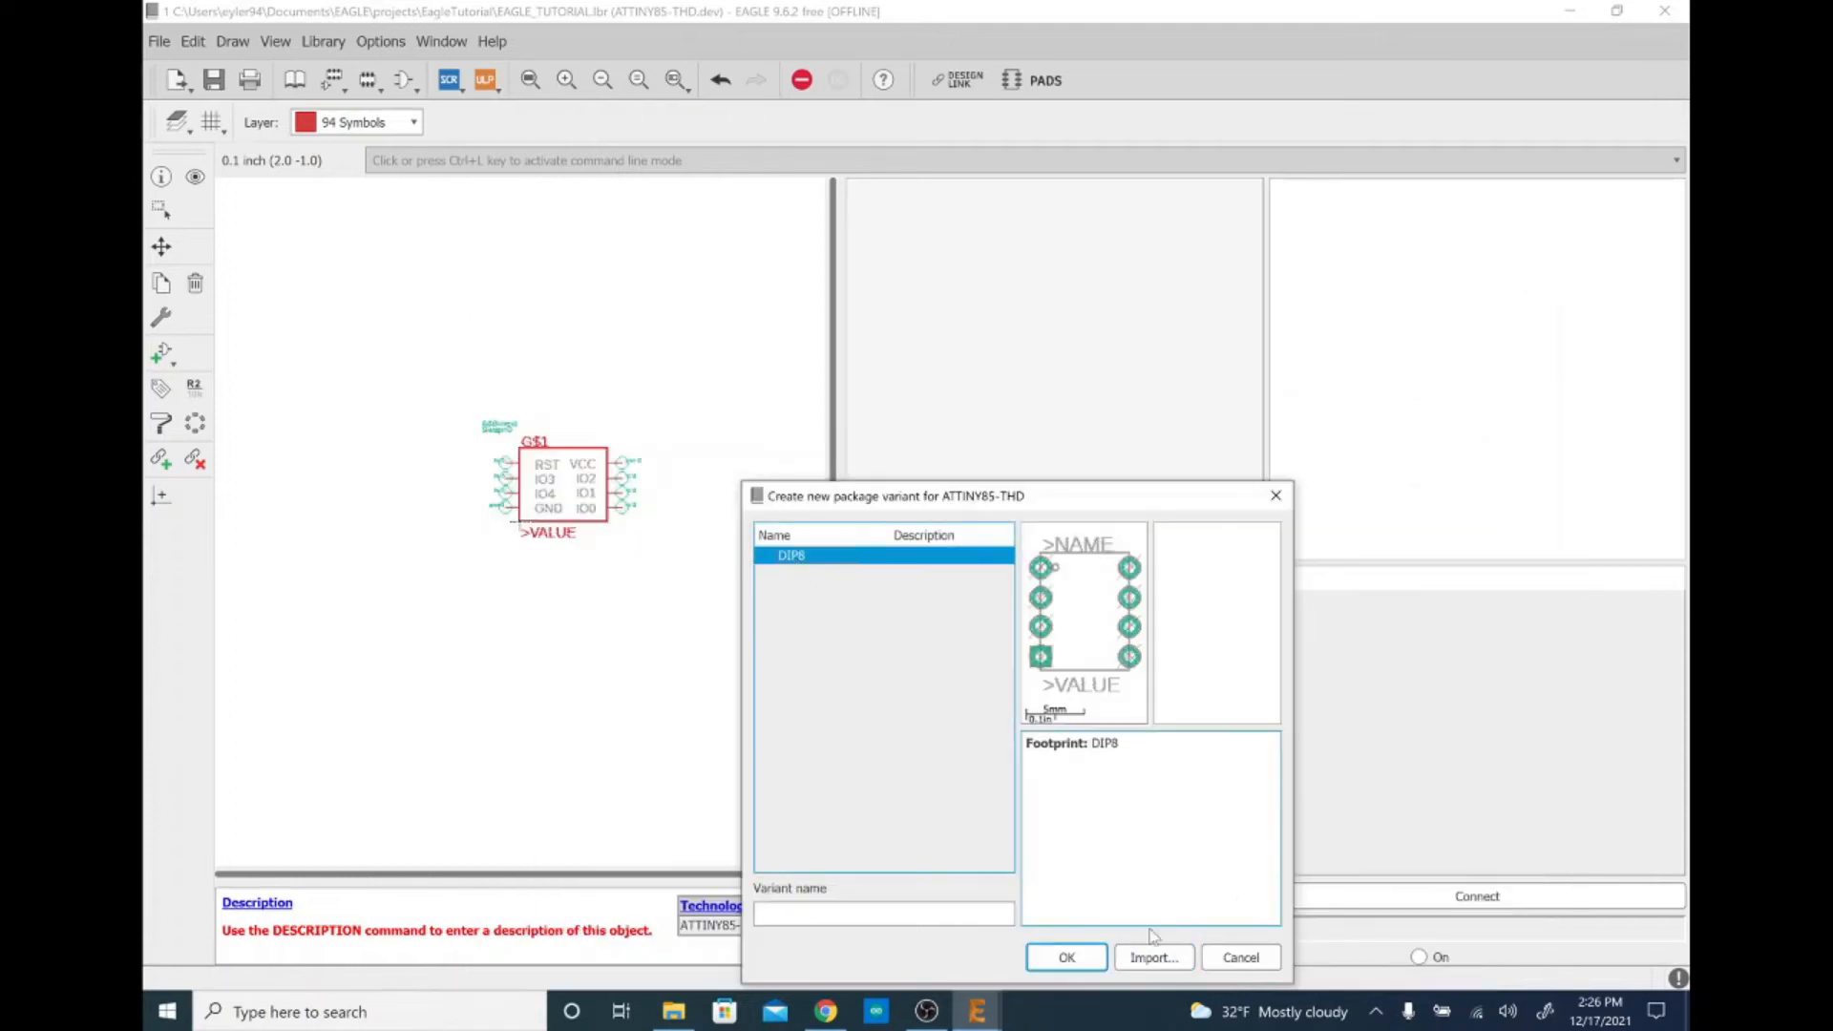
# Add the local DIP8 footprint as the device's package variant, leaving the variant name empty
pyautogui.click(1067, 957)
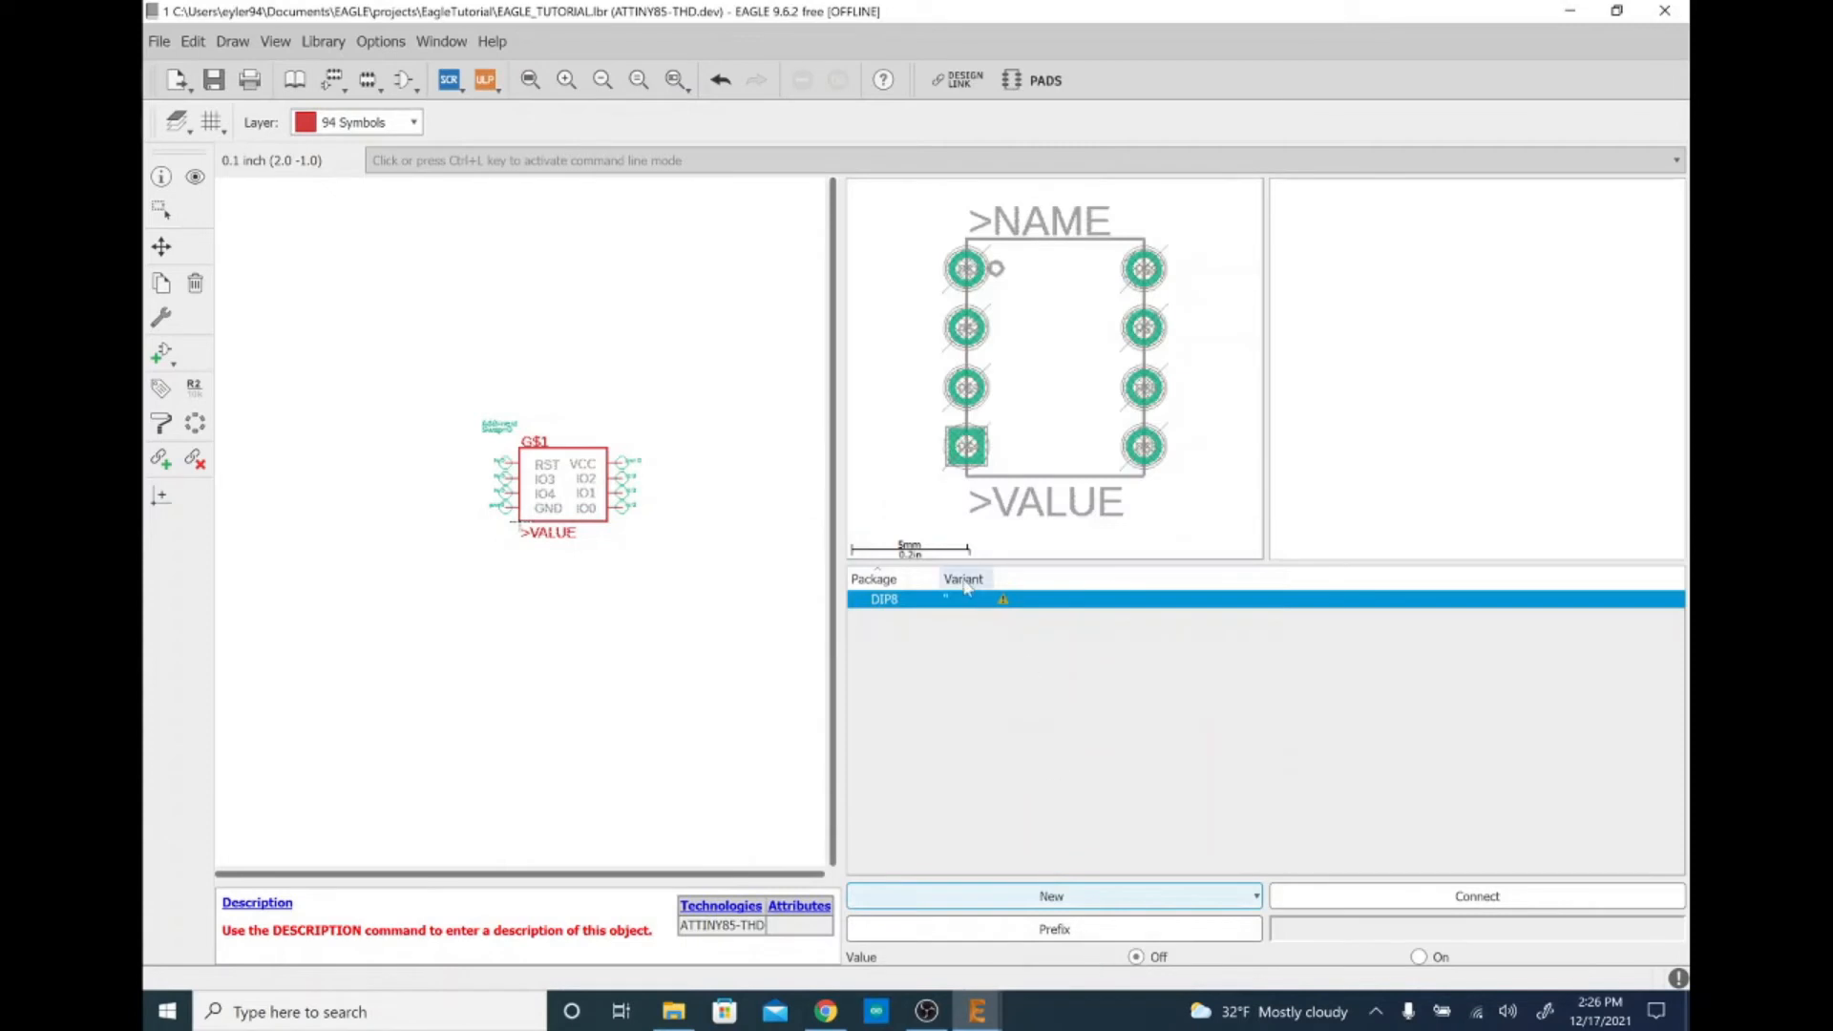
pyautogui.scroll(5, 589, 473)
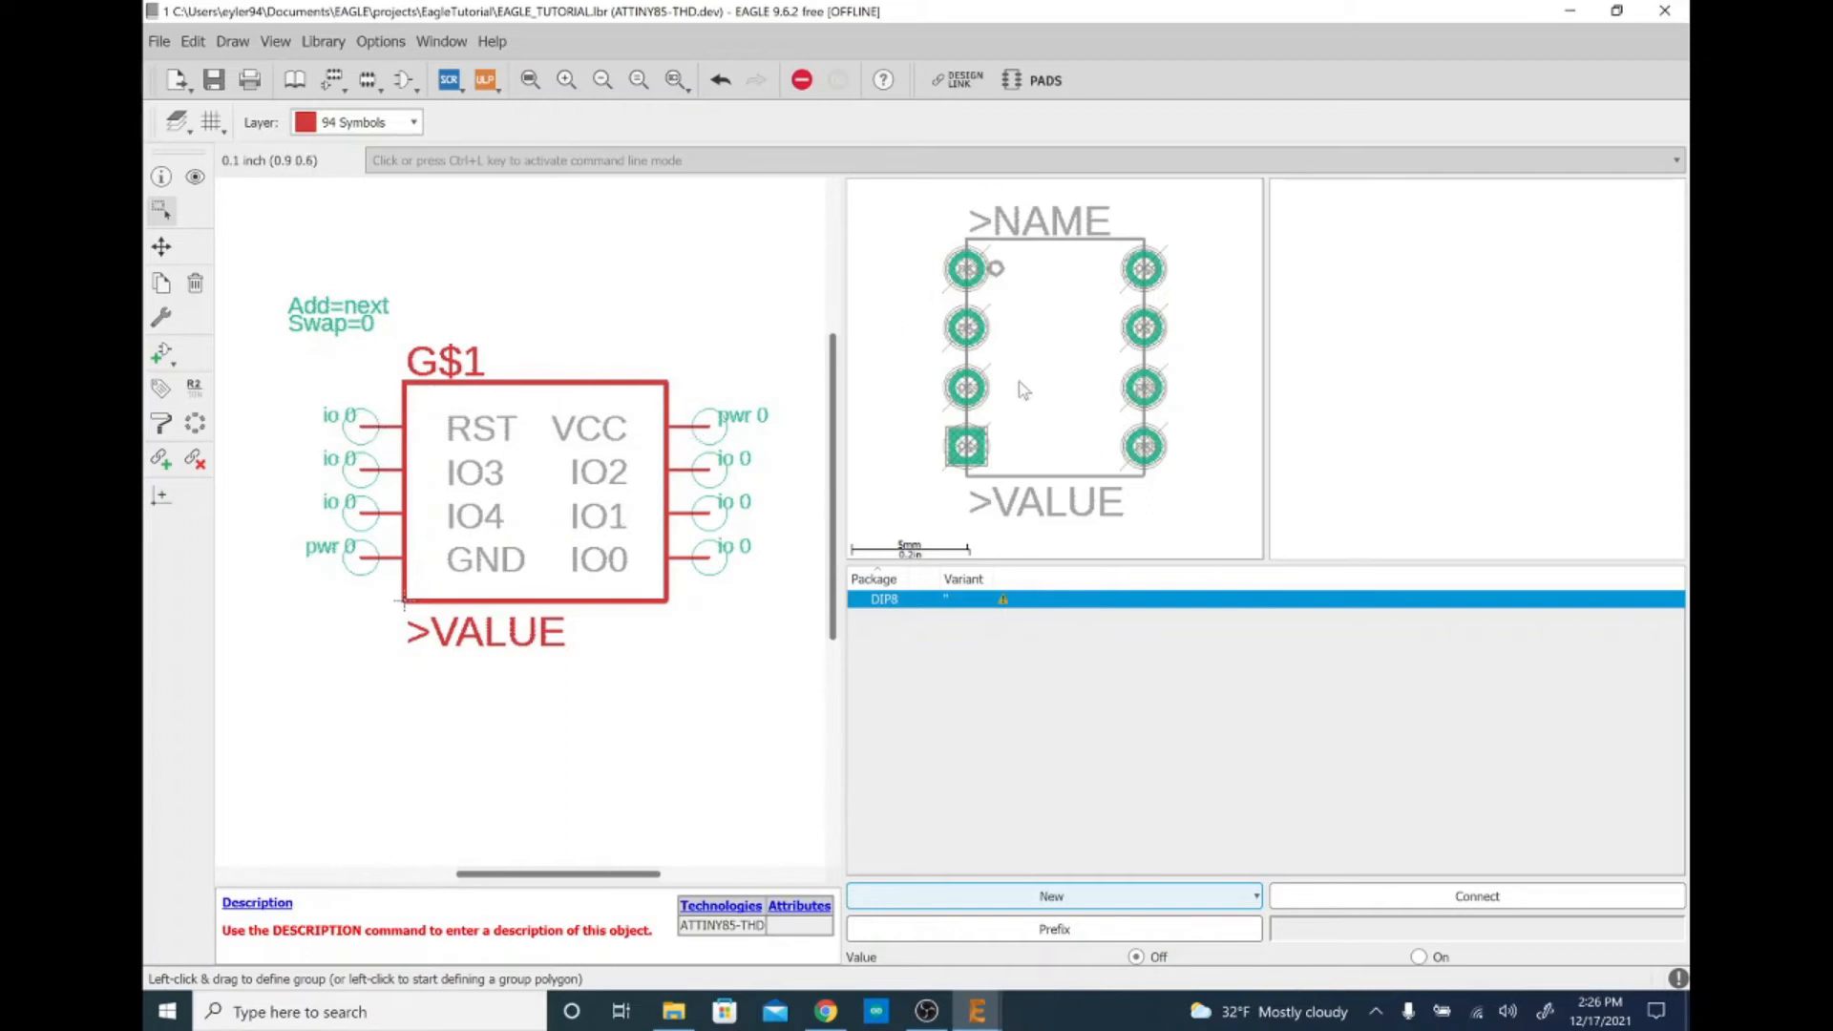
pyautogui.click(1006, 602)
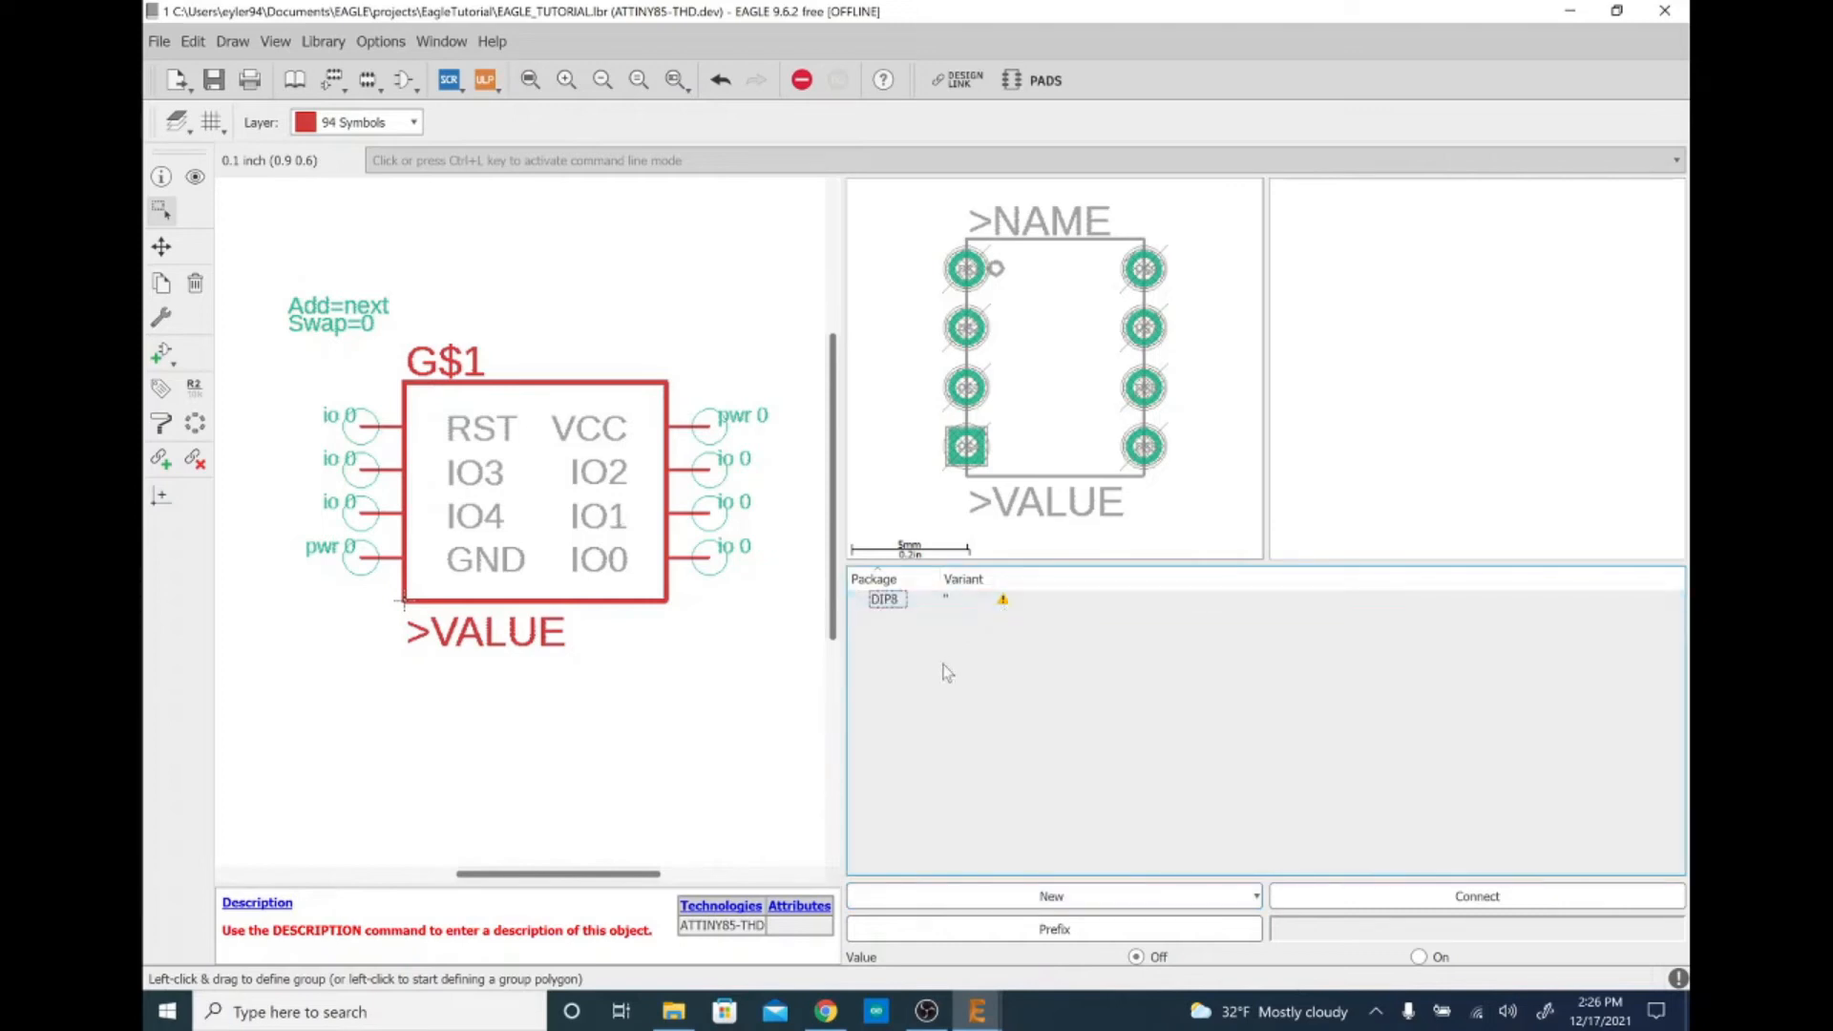
# Connect the symbol's GND pin to pad P$4 of the DIP8 package
pyautogui.doubleClick(976, 603)
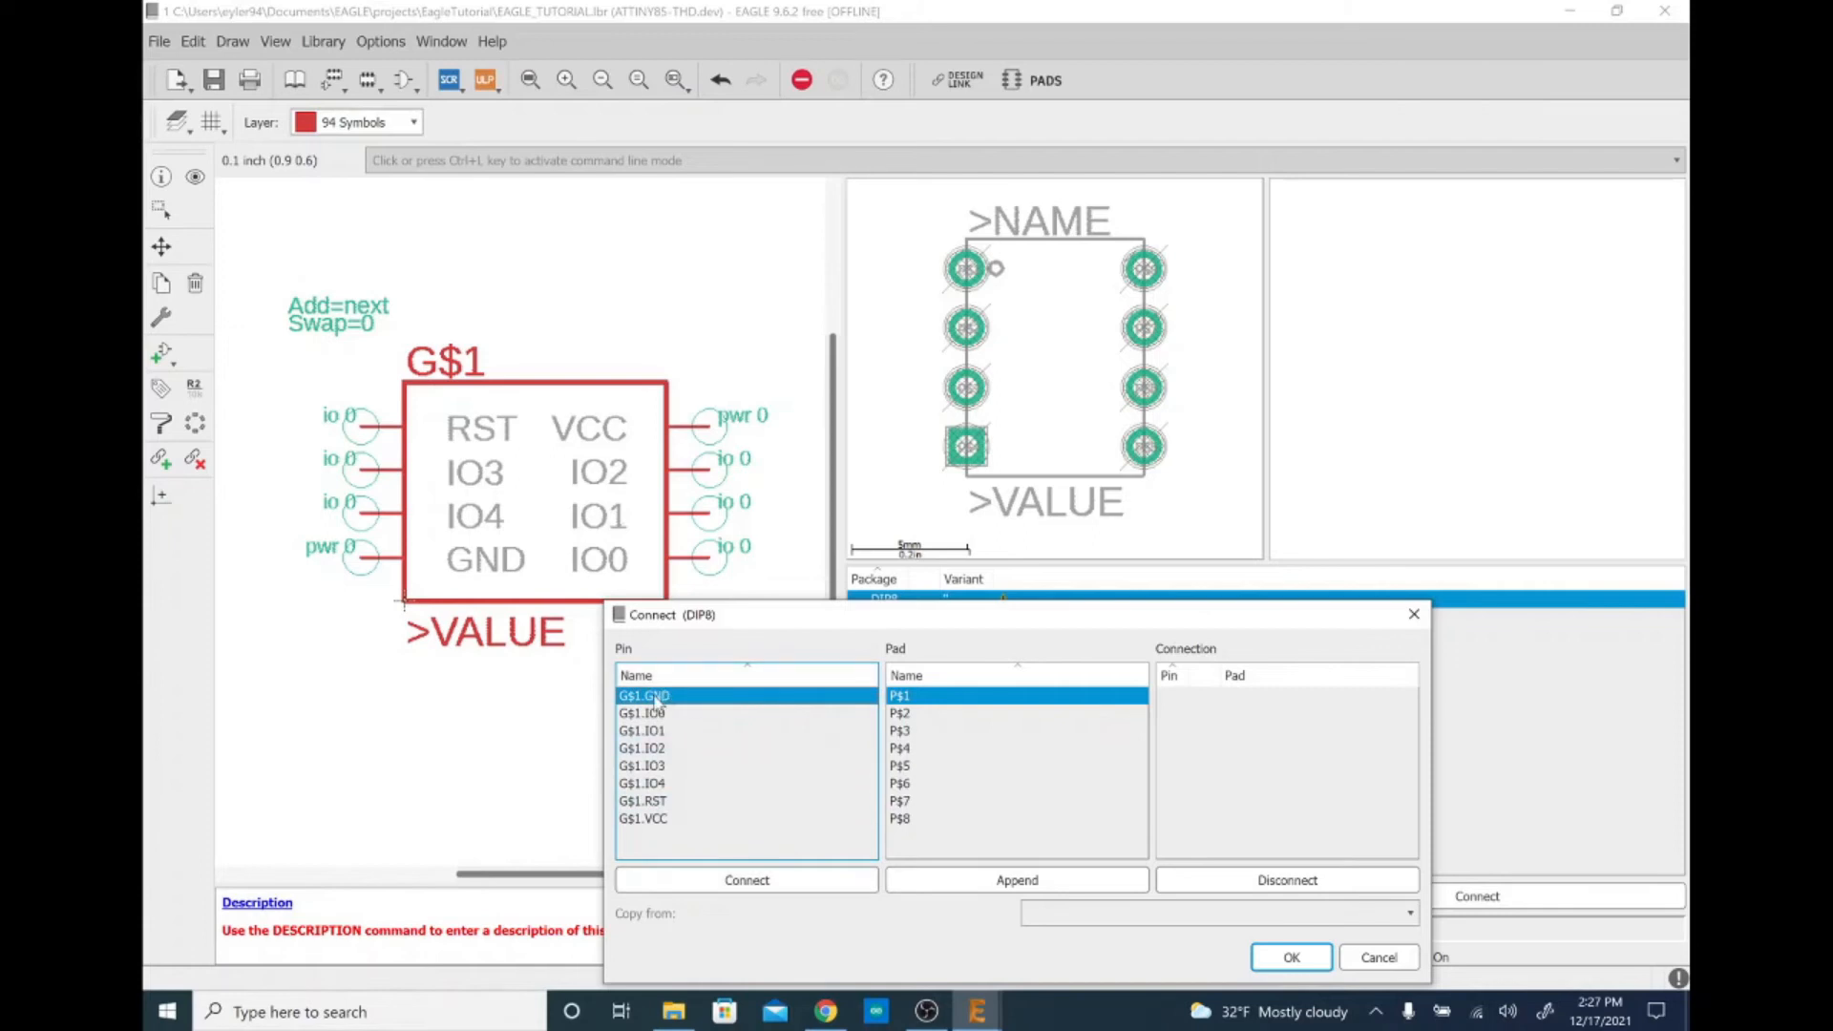
pyautogui.click(899, 749)
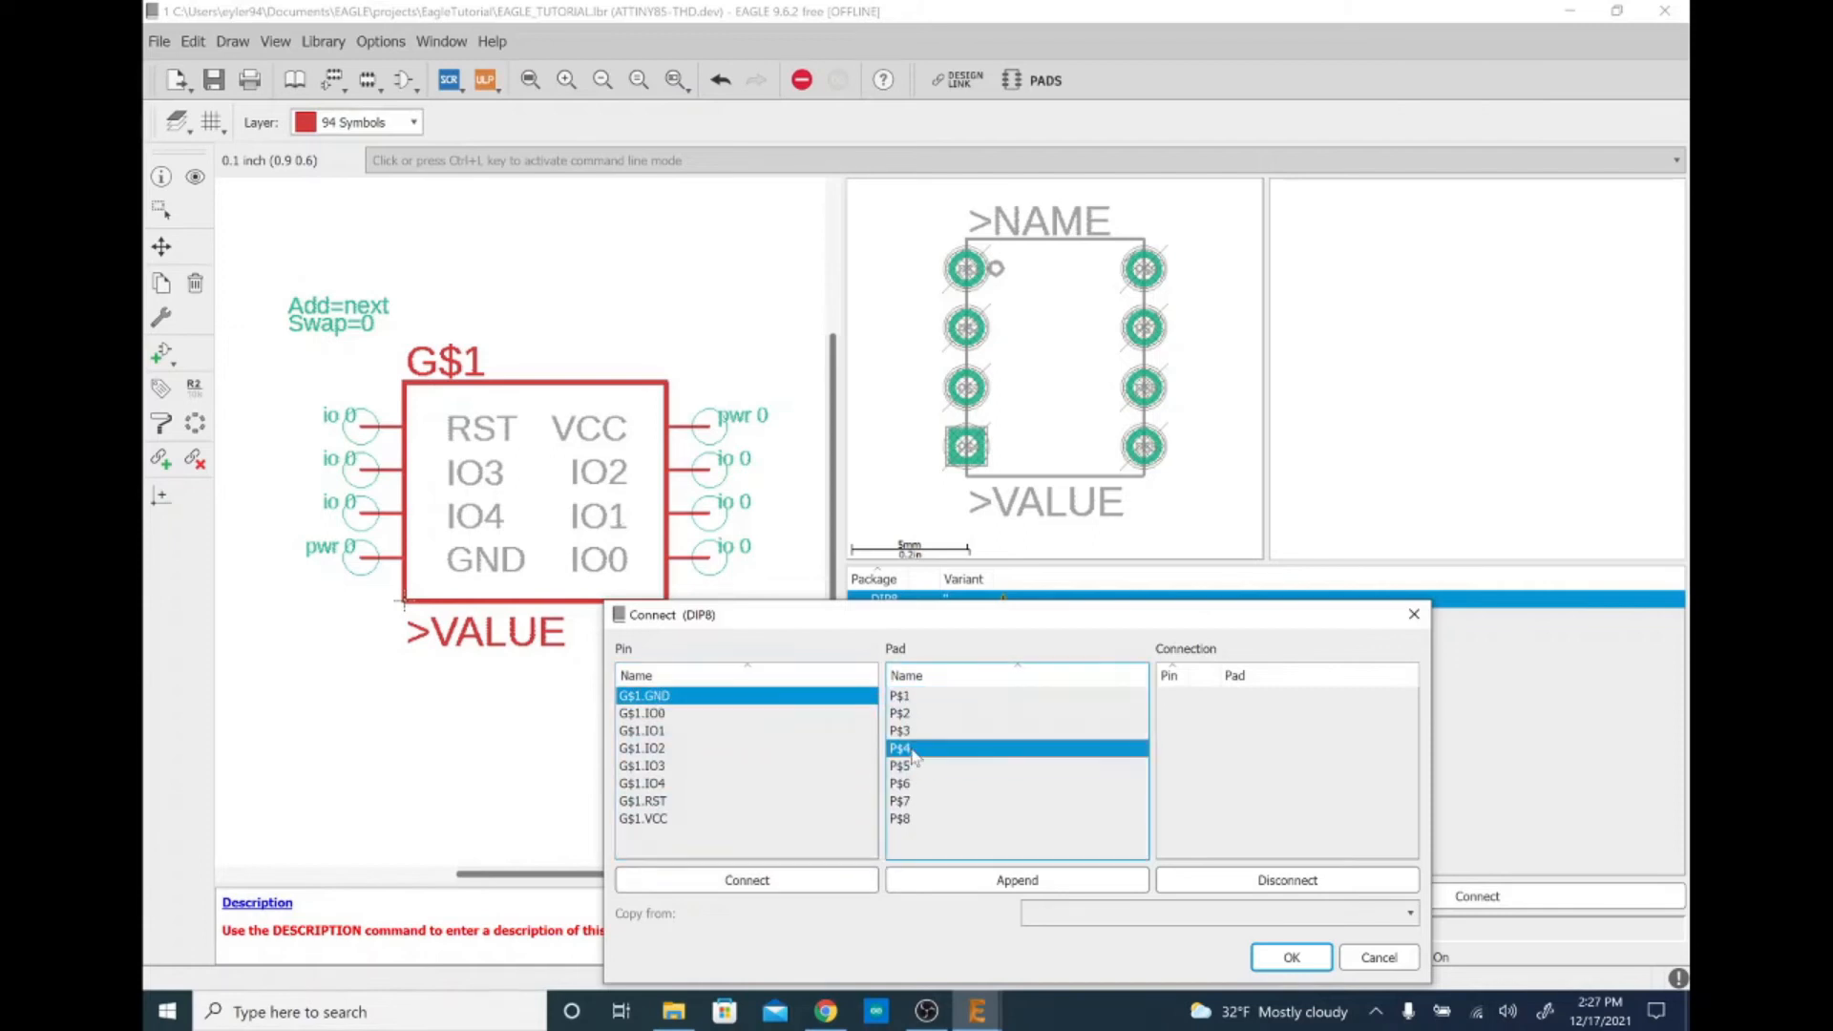
pyautogui.click(816, 875)
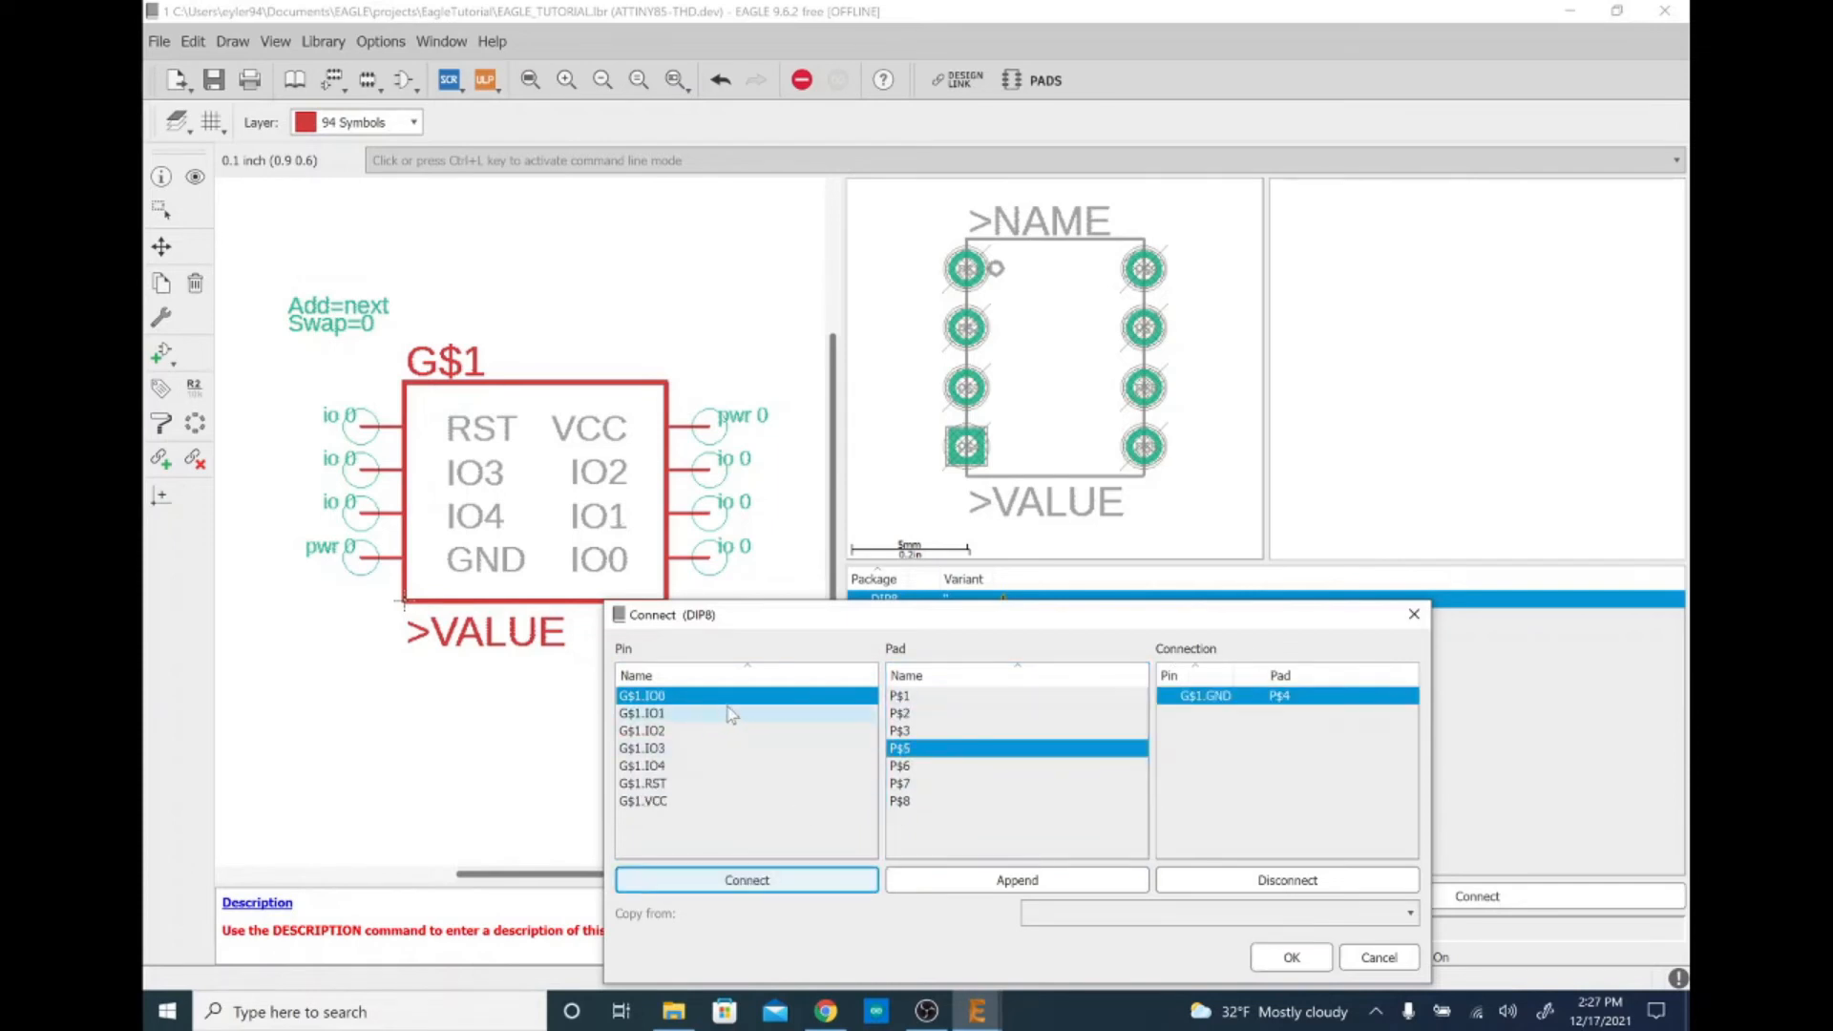
# Connect the symbol's IO0 pin to pad P$5, IO1 to P$6 and IO2 to P$7
pyautogui.click(684, 783)
pyautogui.click(903, 696)
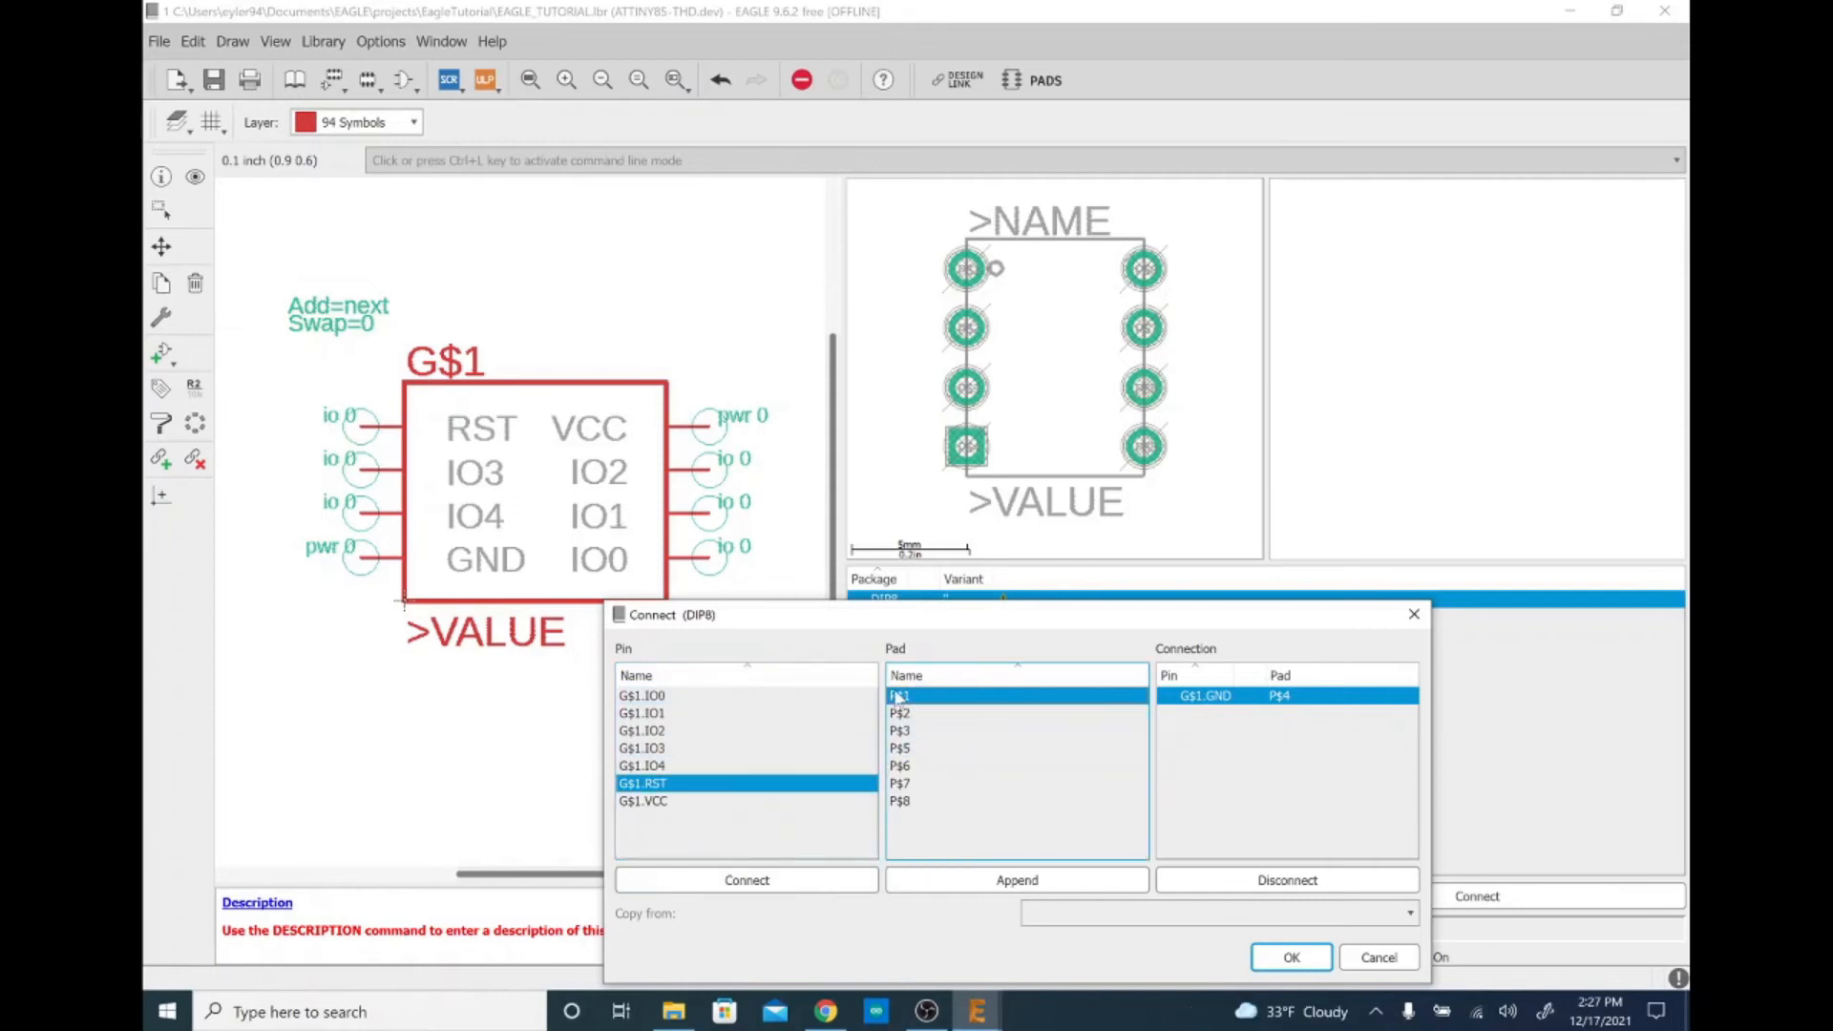
pyautogui.click(858, 696)
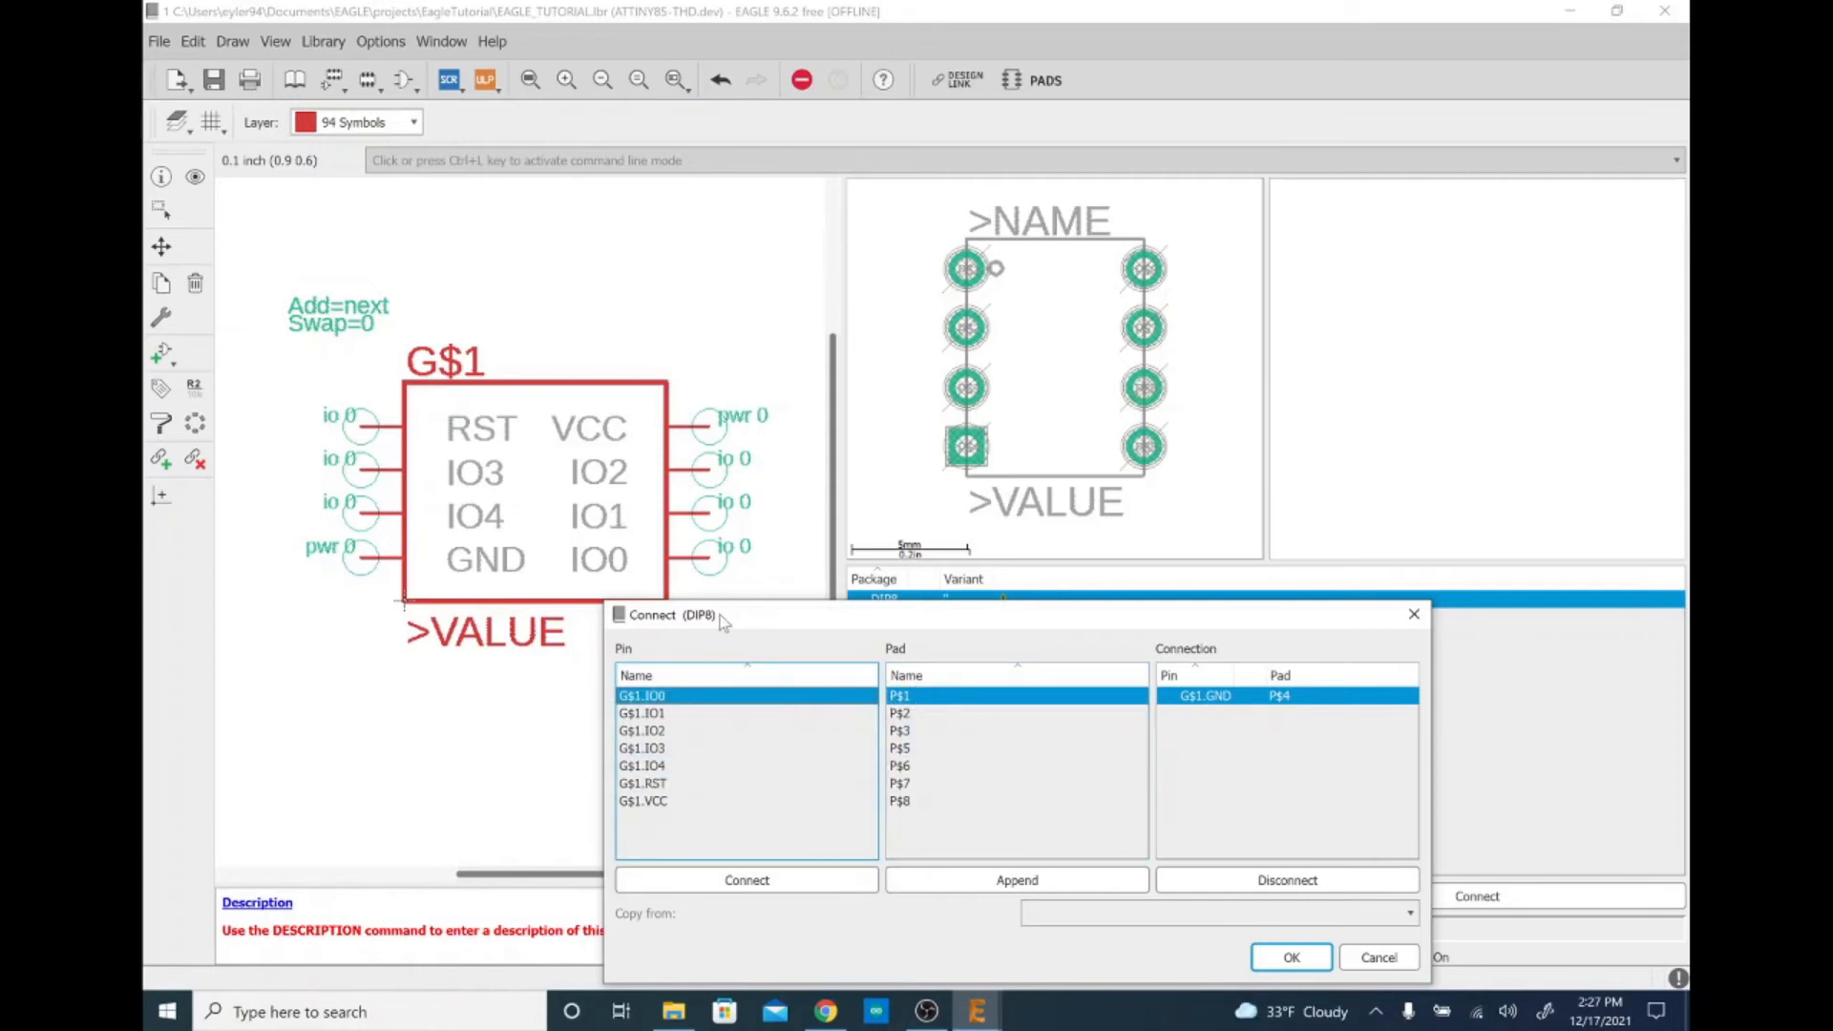
pyautogui.click(928, 749)
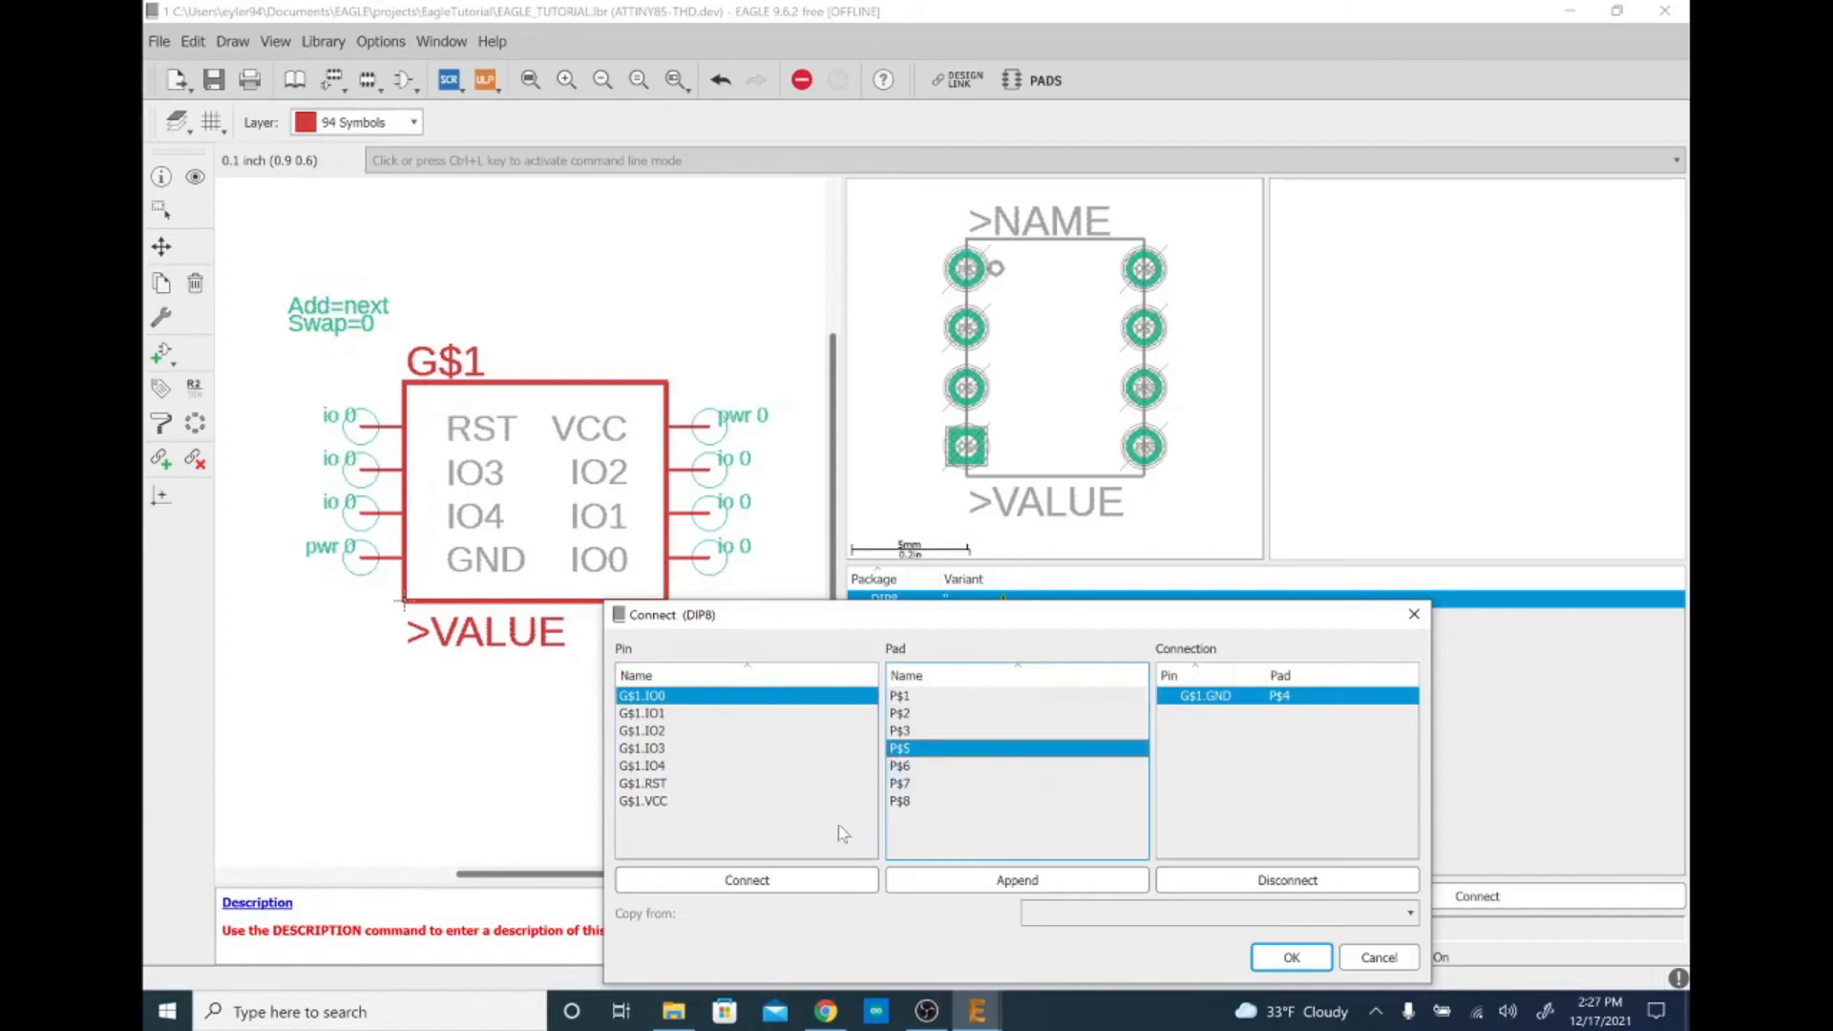
pyautogui.click(846, 882)
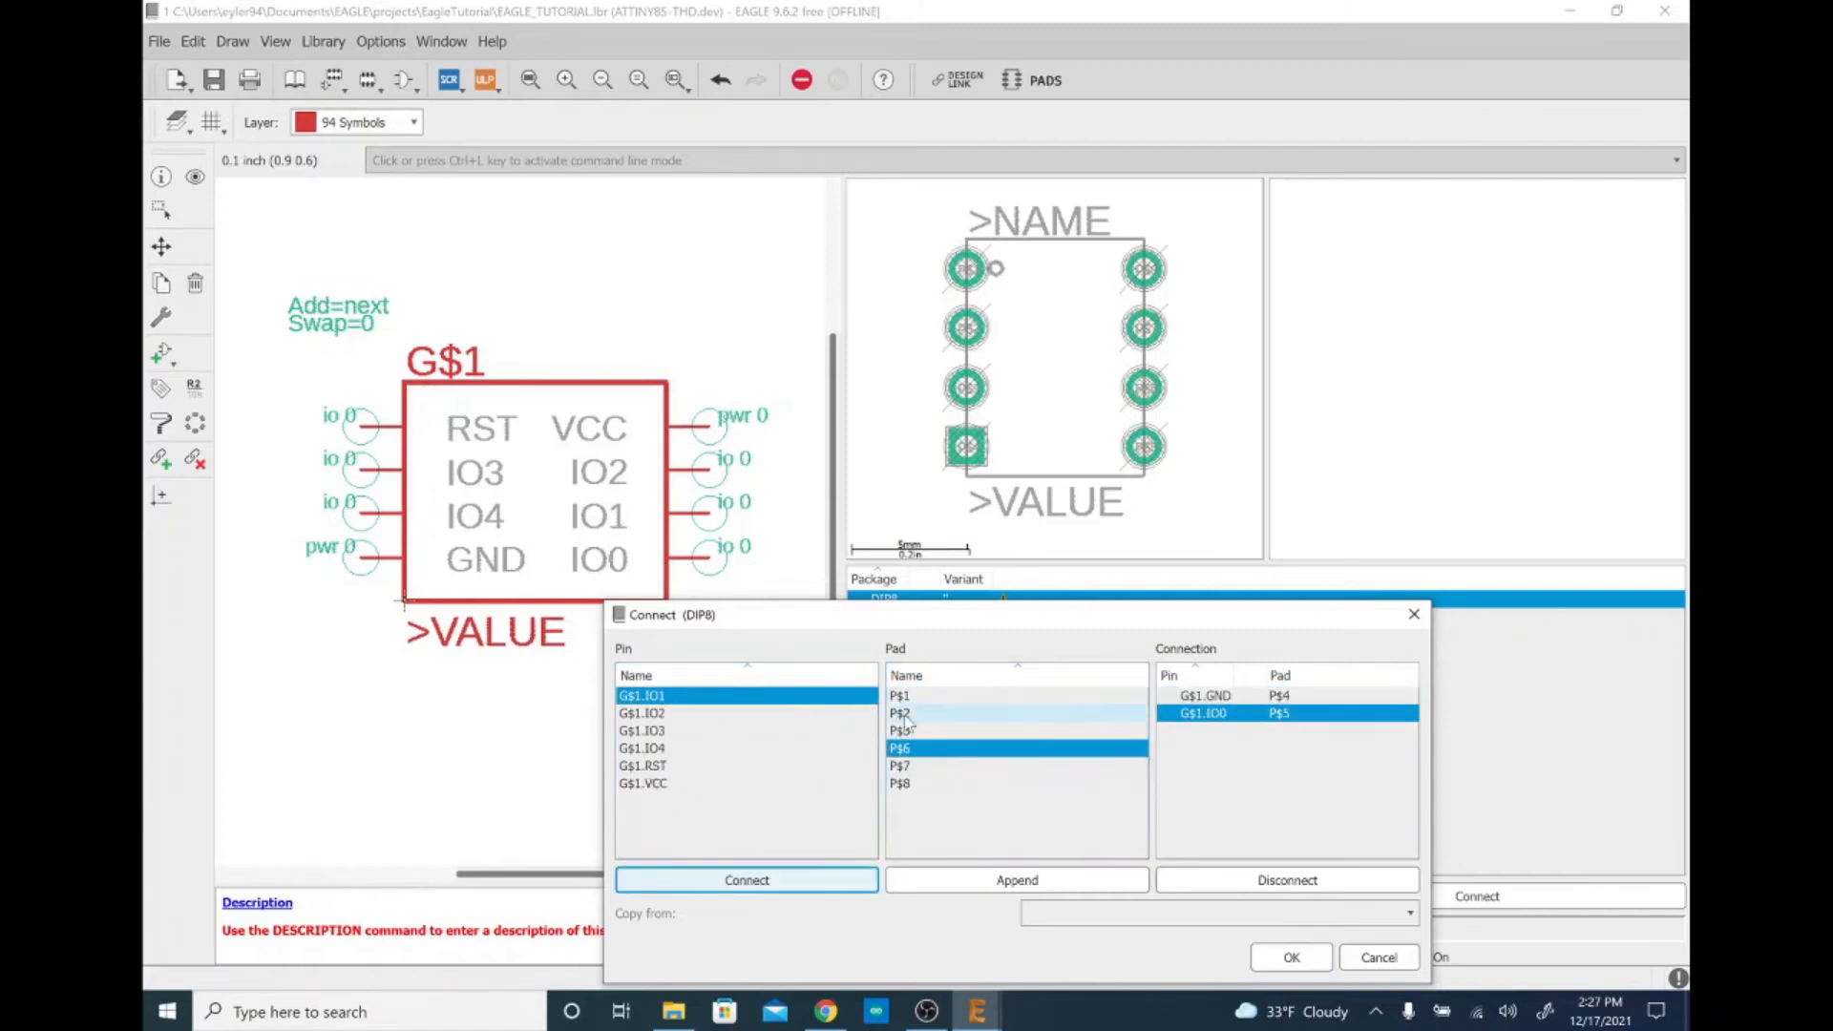
pyautogui.click(847, 880)
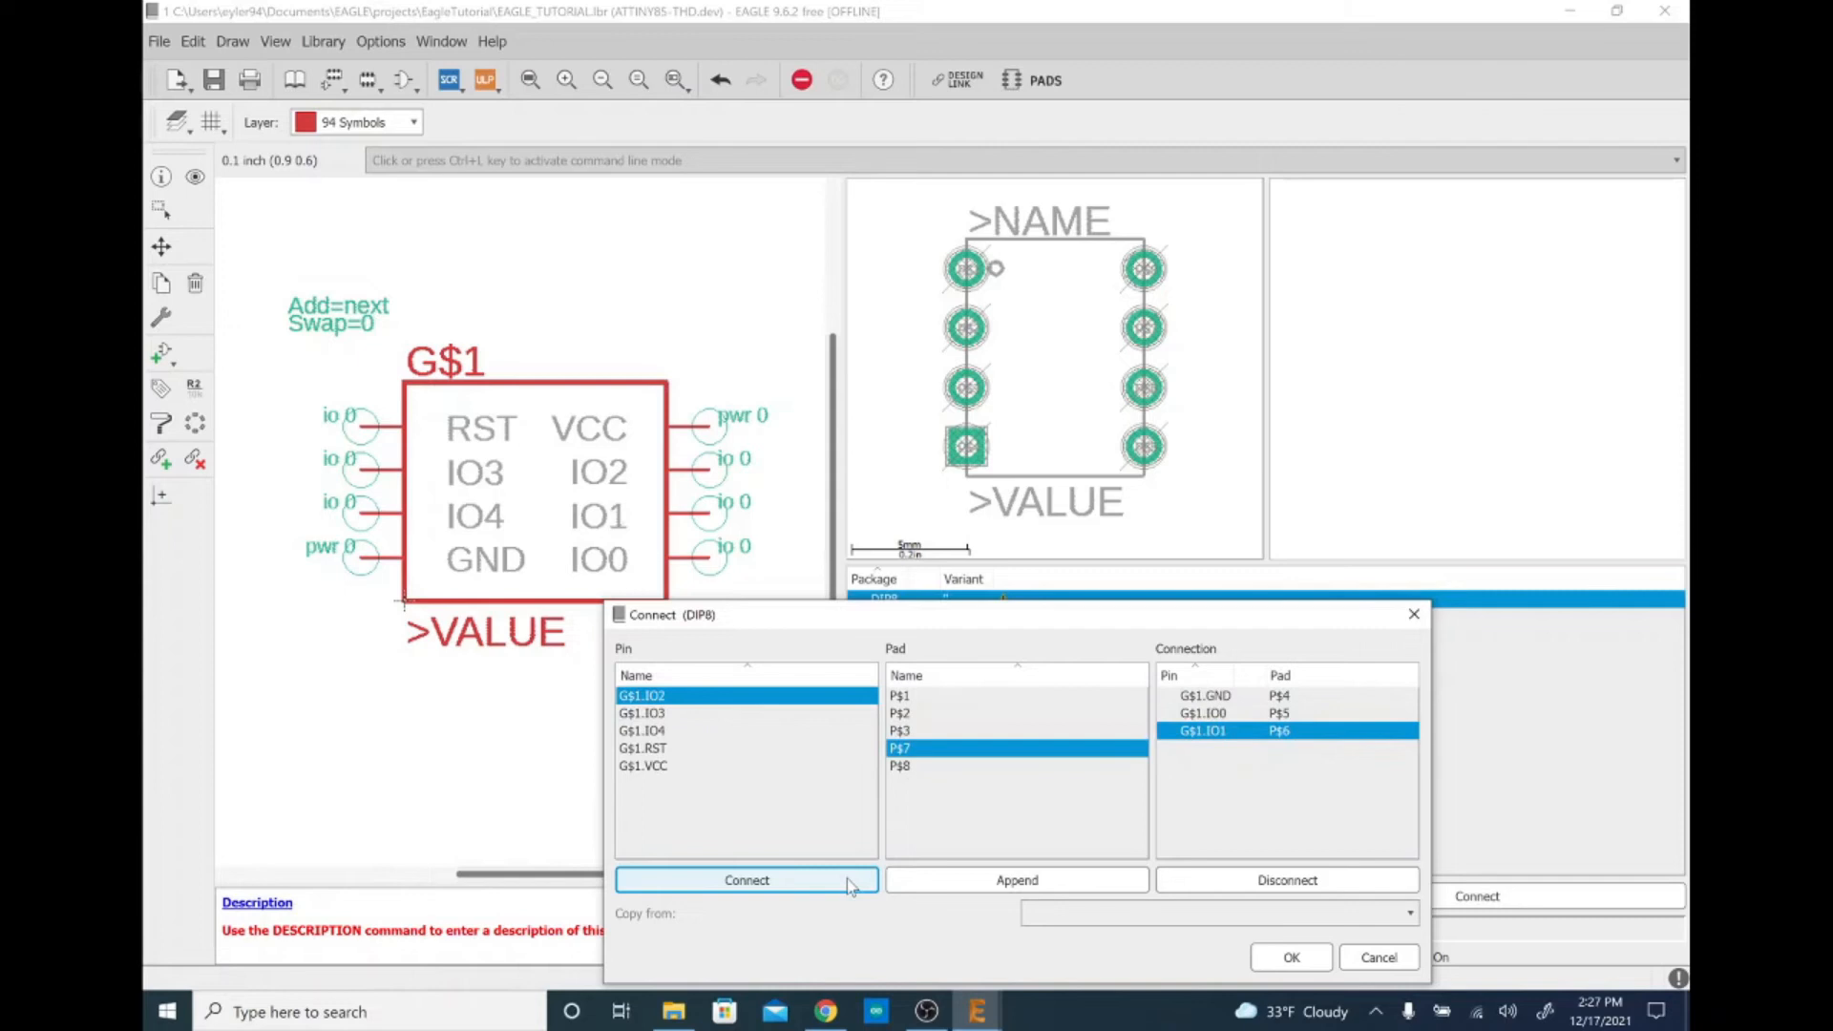
pyautogui.click(846, 879)
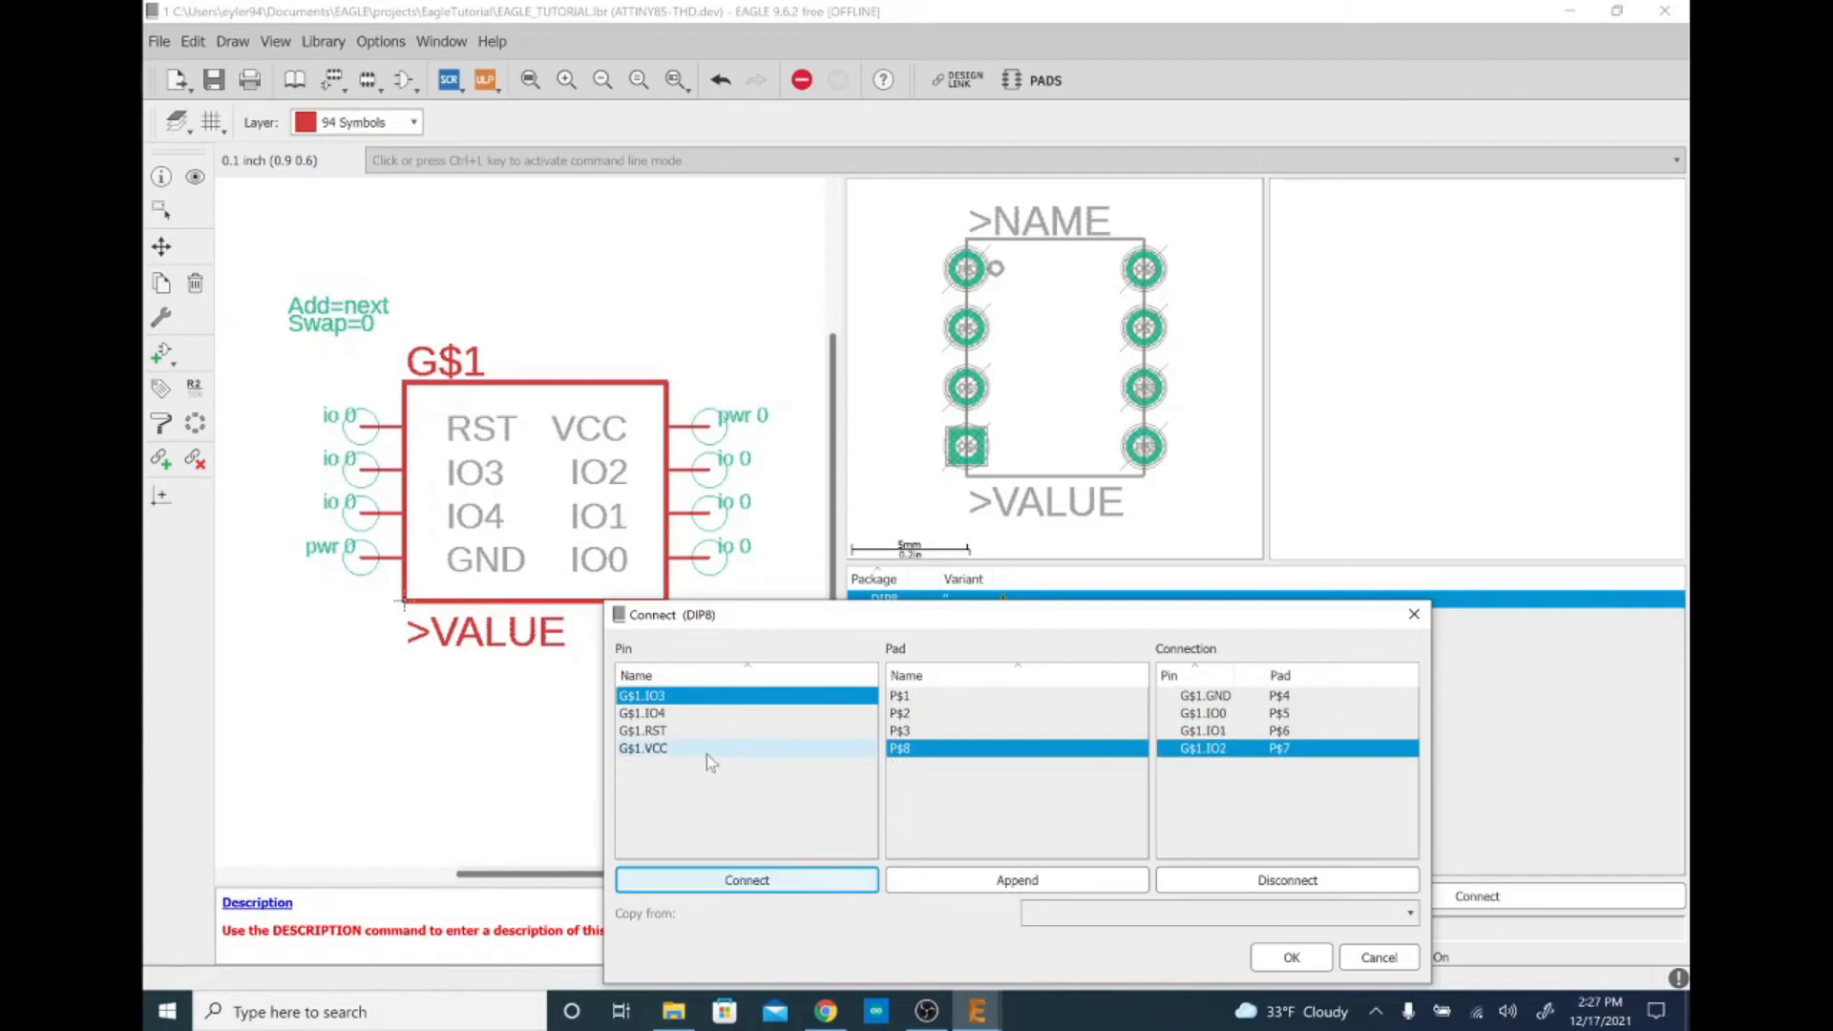
# Connect IO3 to pad P$2, IO4 to P$3, RST to P$1 and VCC to P$8, and accept the pin assignments
pyautogui.click(922, 713)
pyautogui.click(830, 880)
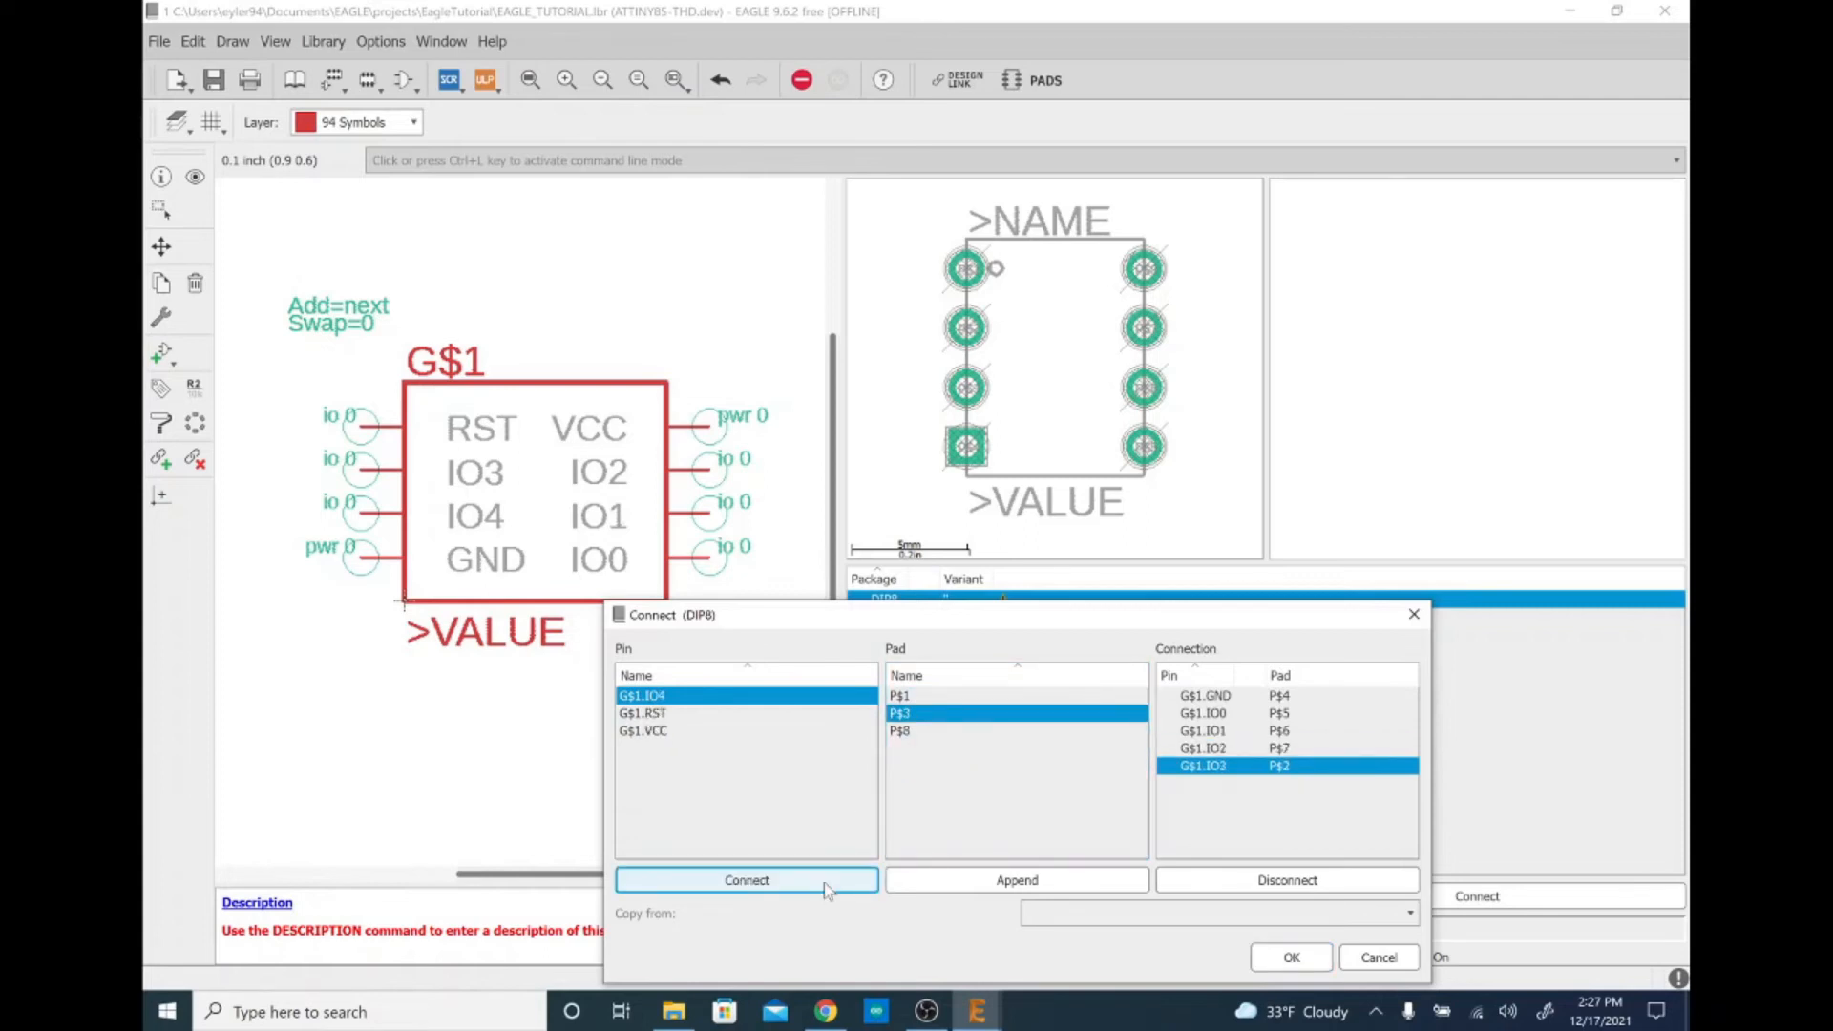
pyautogui.click(826, 885)
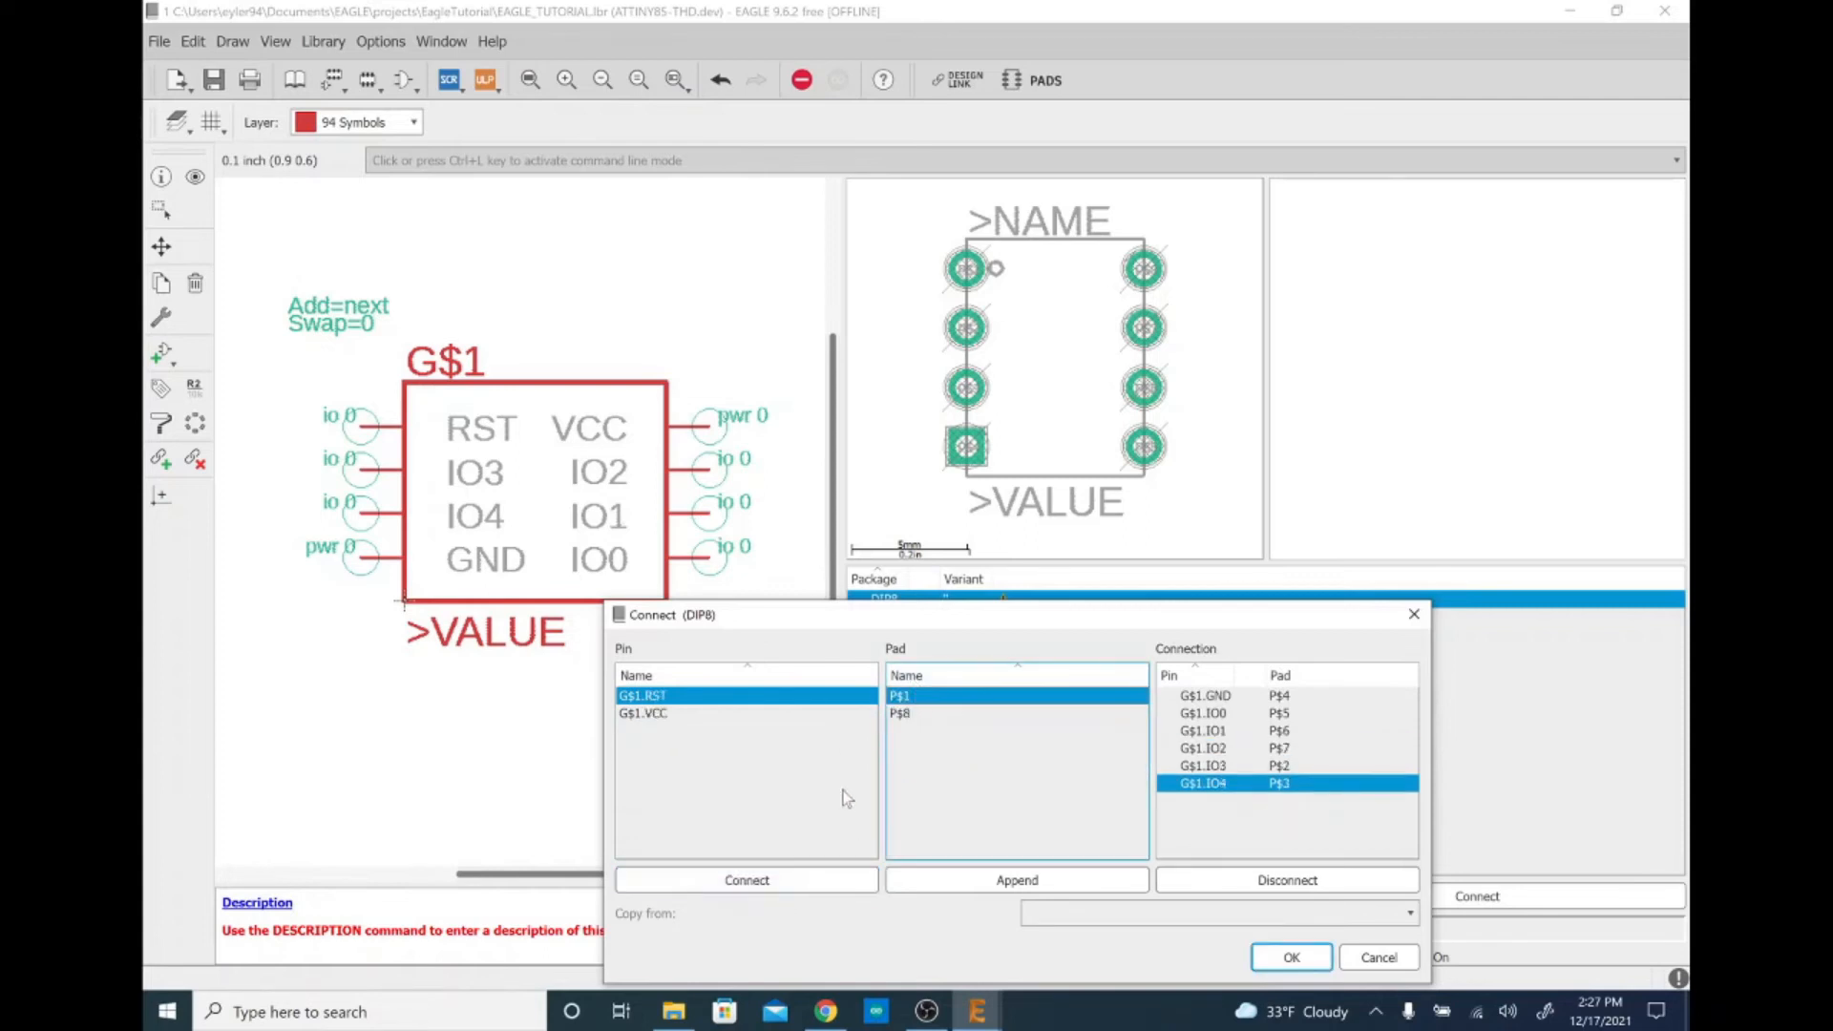
pyautogui.click(835, 878)
pyautogui.click(837, 880)
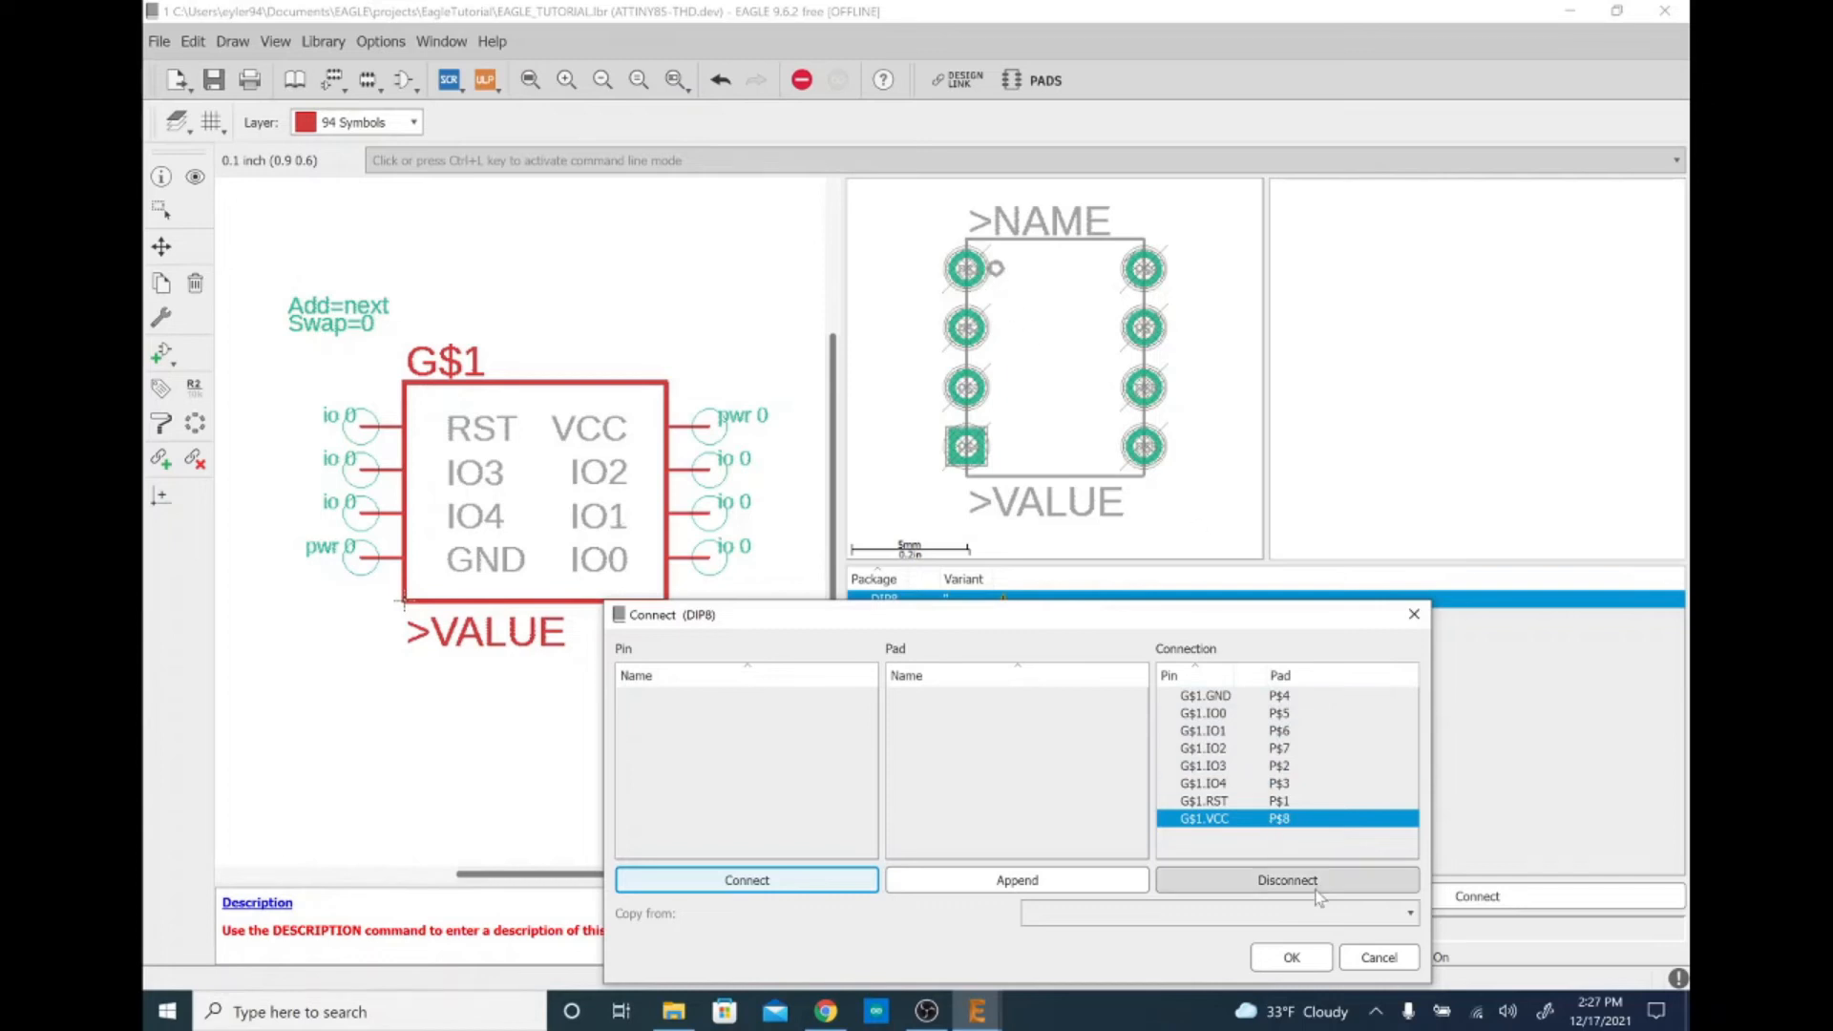
pyautogui.click(1295, 958)
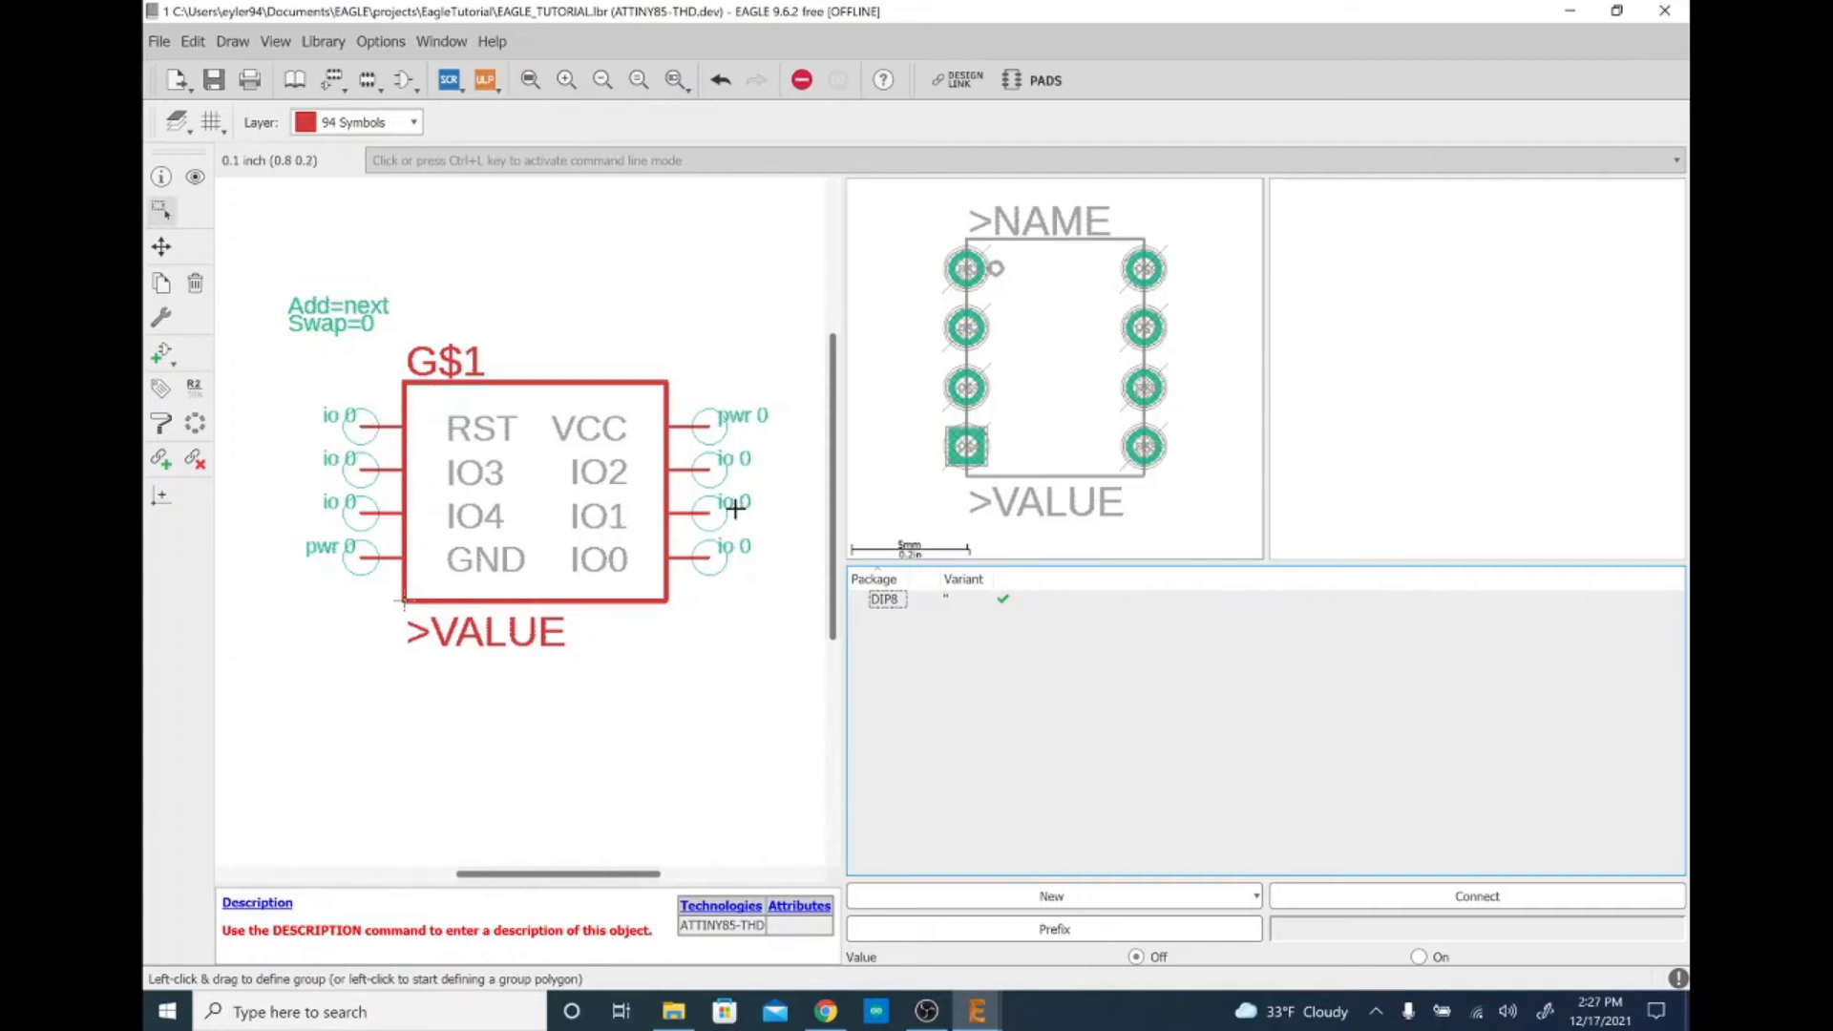
# Save the library and return to its overview of devices, footprints and symbols
pyautogui.click(214, 80)
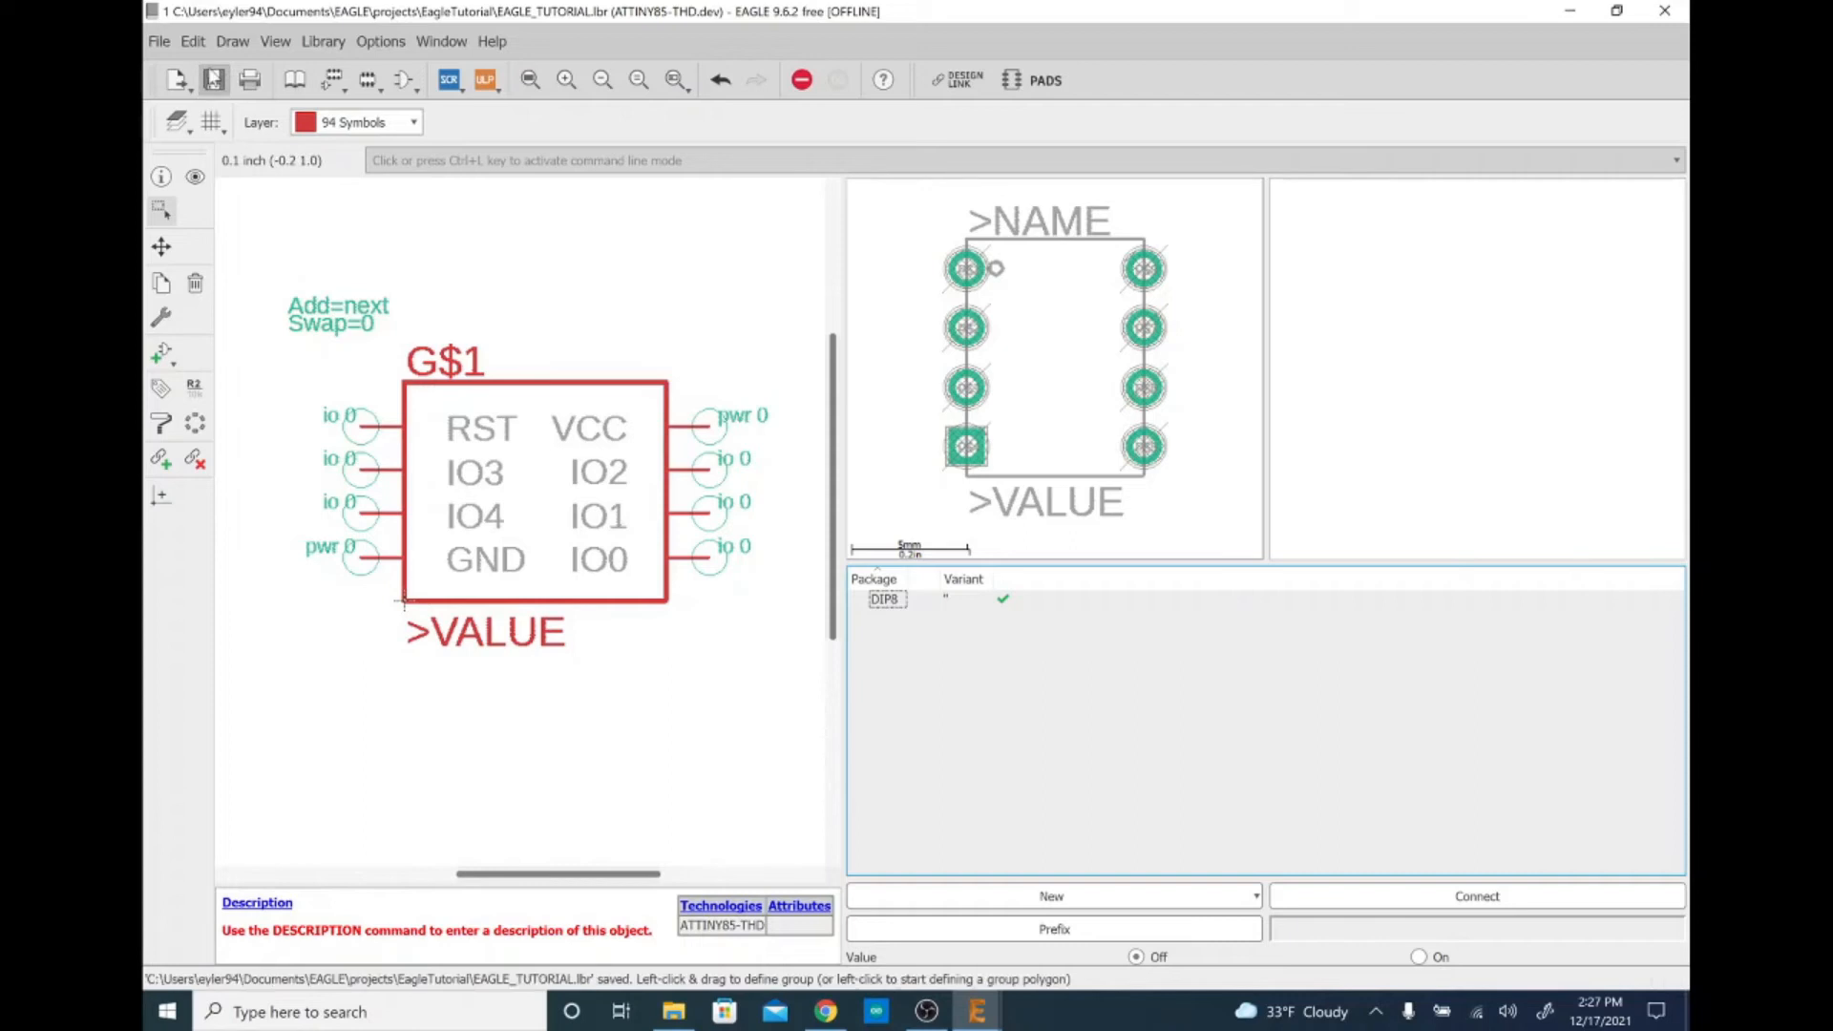
pyautogui.click(293, 79)
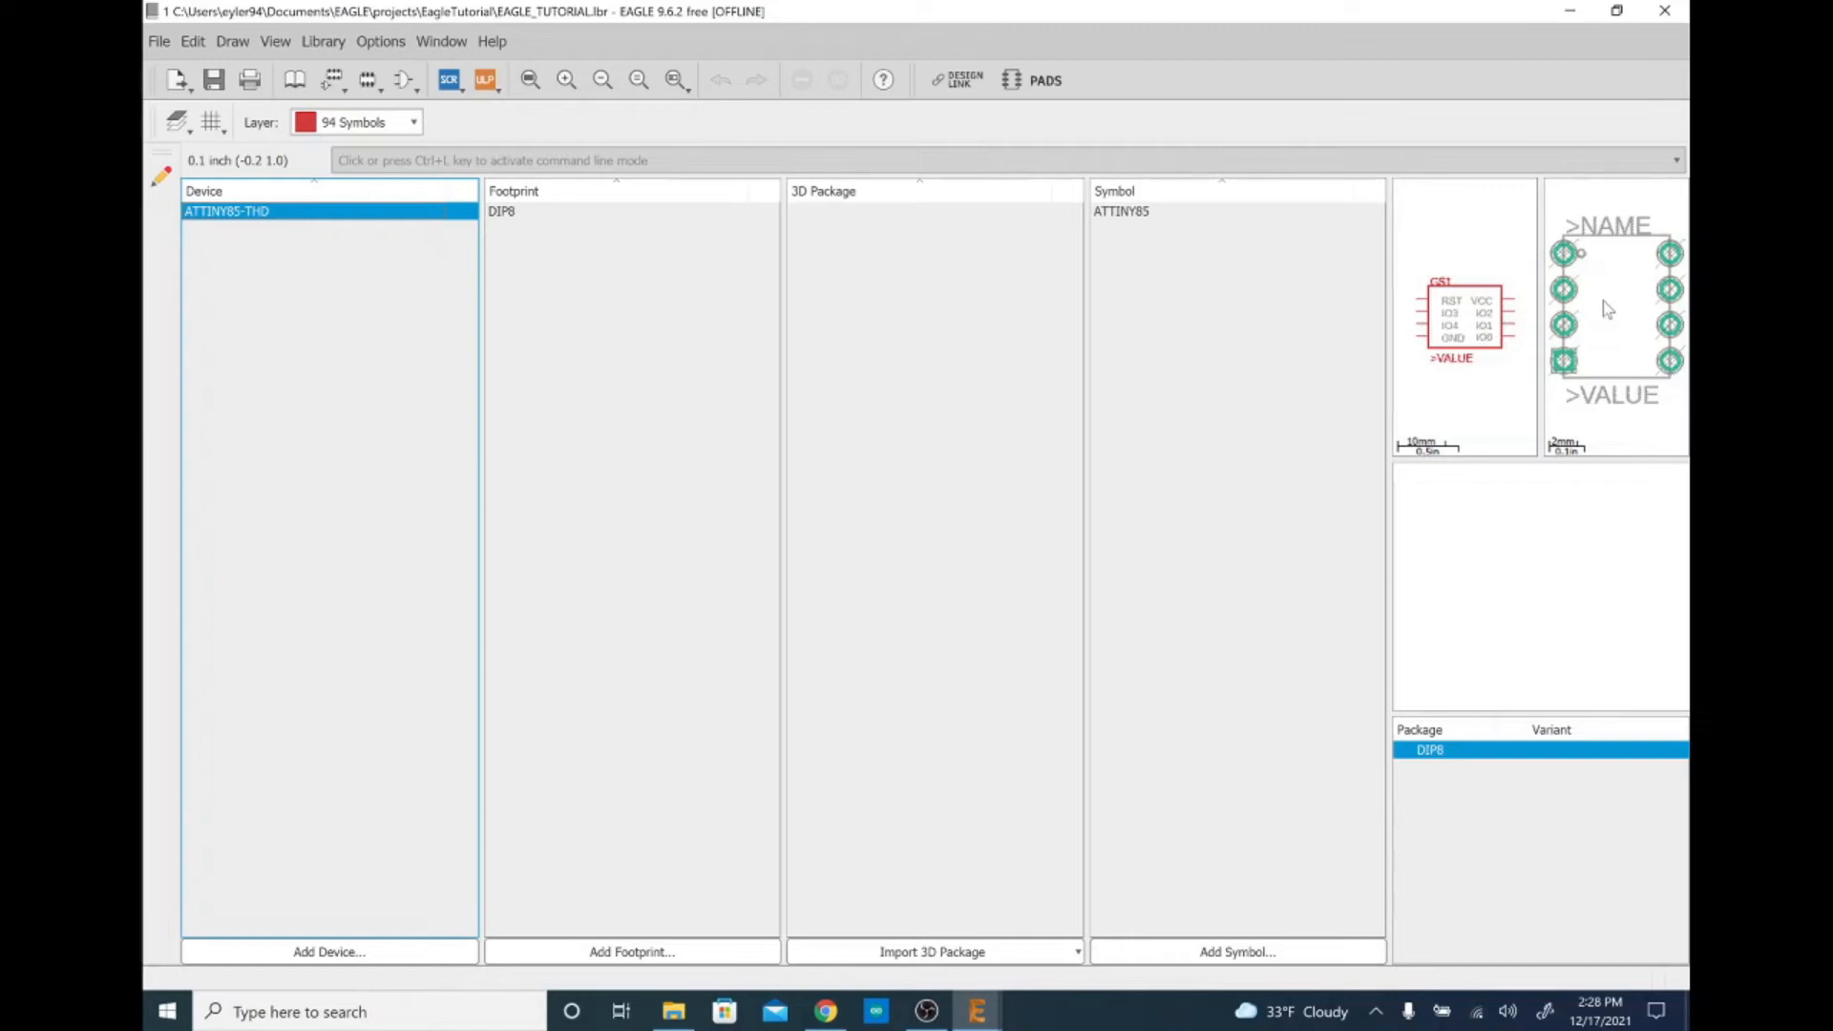
pyautogui.click(224, 84)
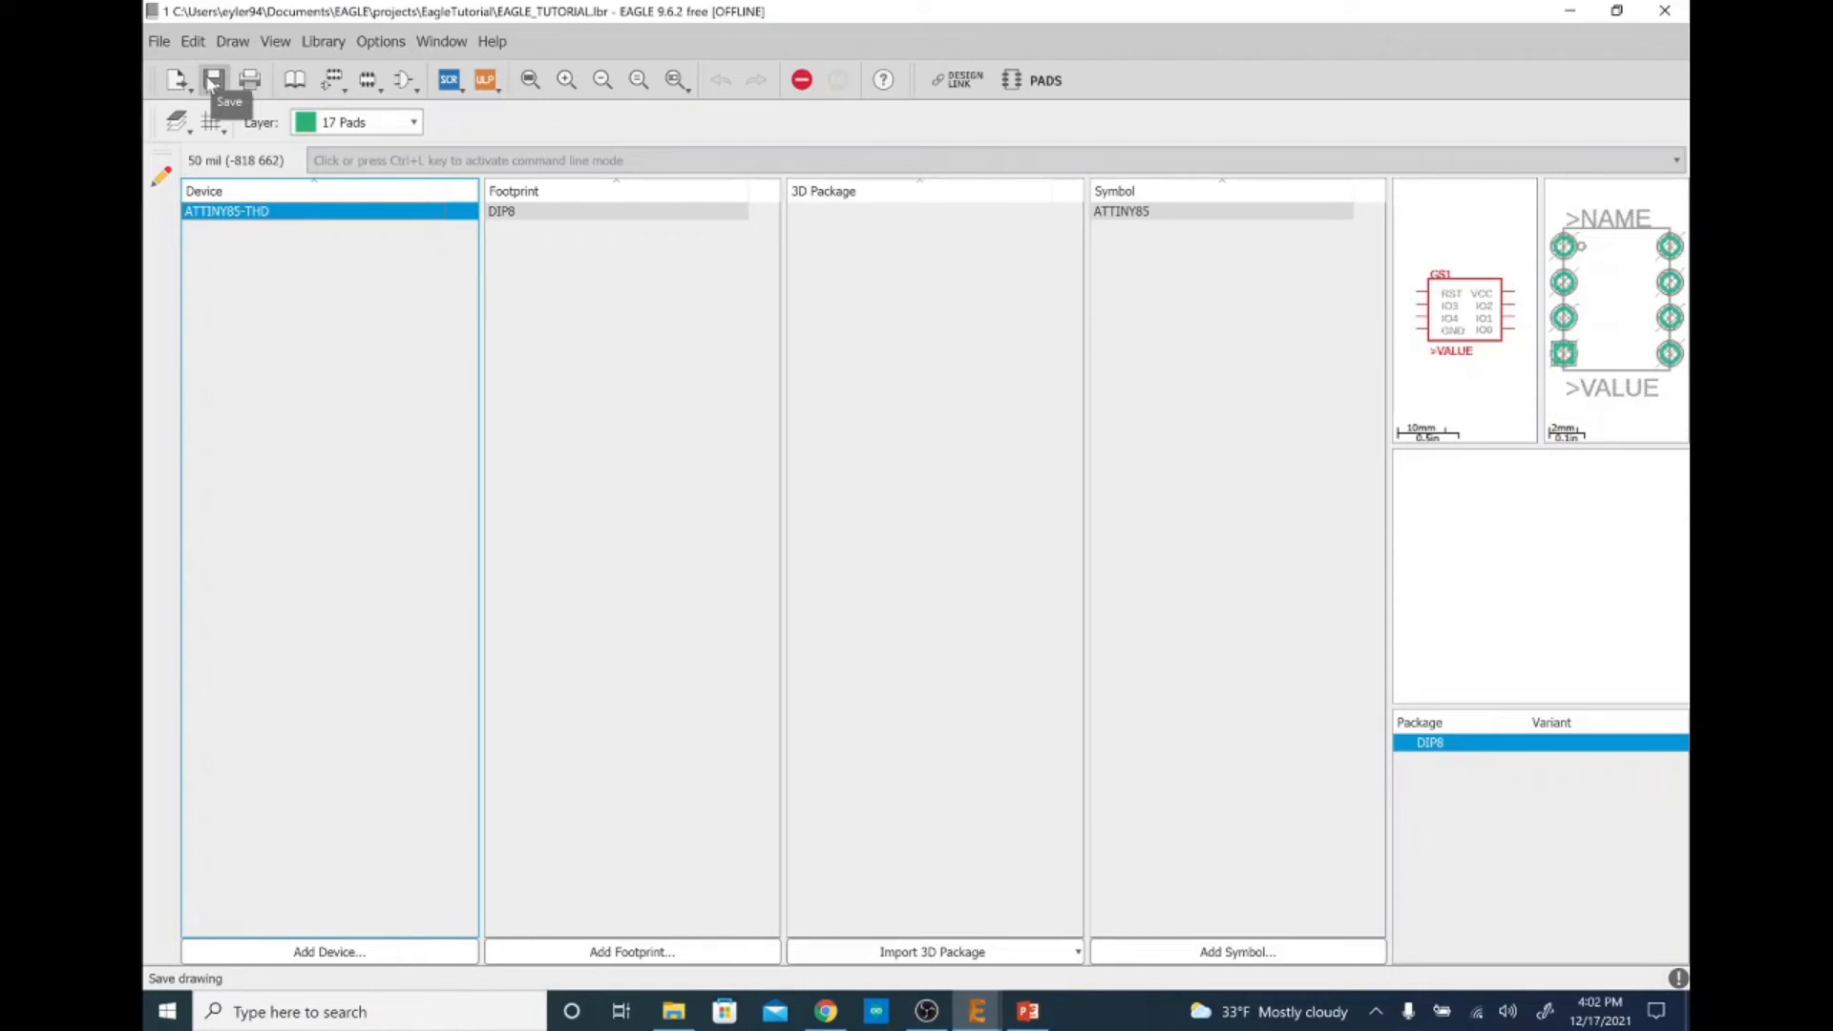
# Create a new footprint named DIP8_SMD and start SMD pad placement in it
pyautogui.click(691, 952)
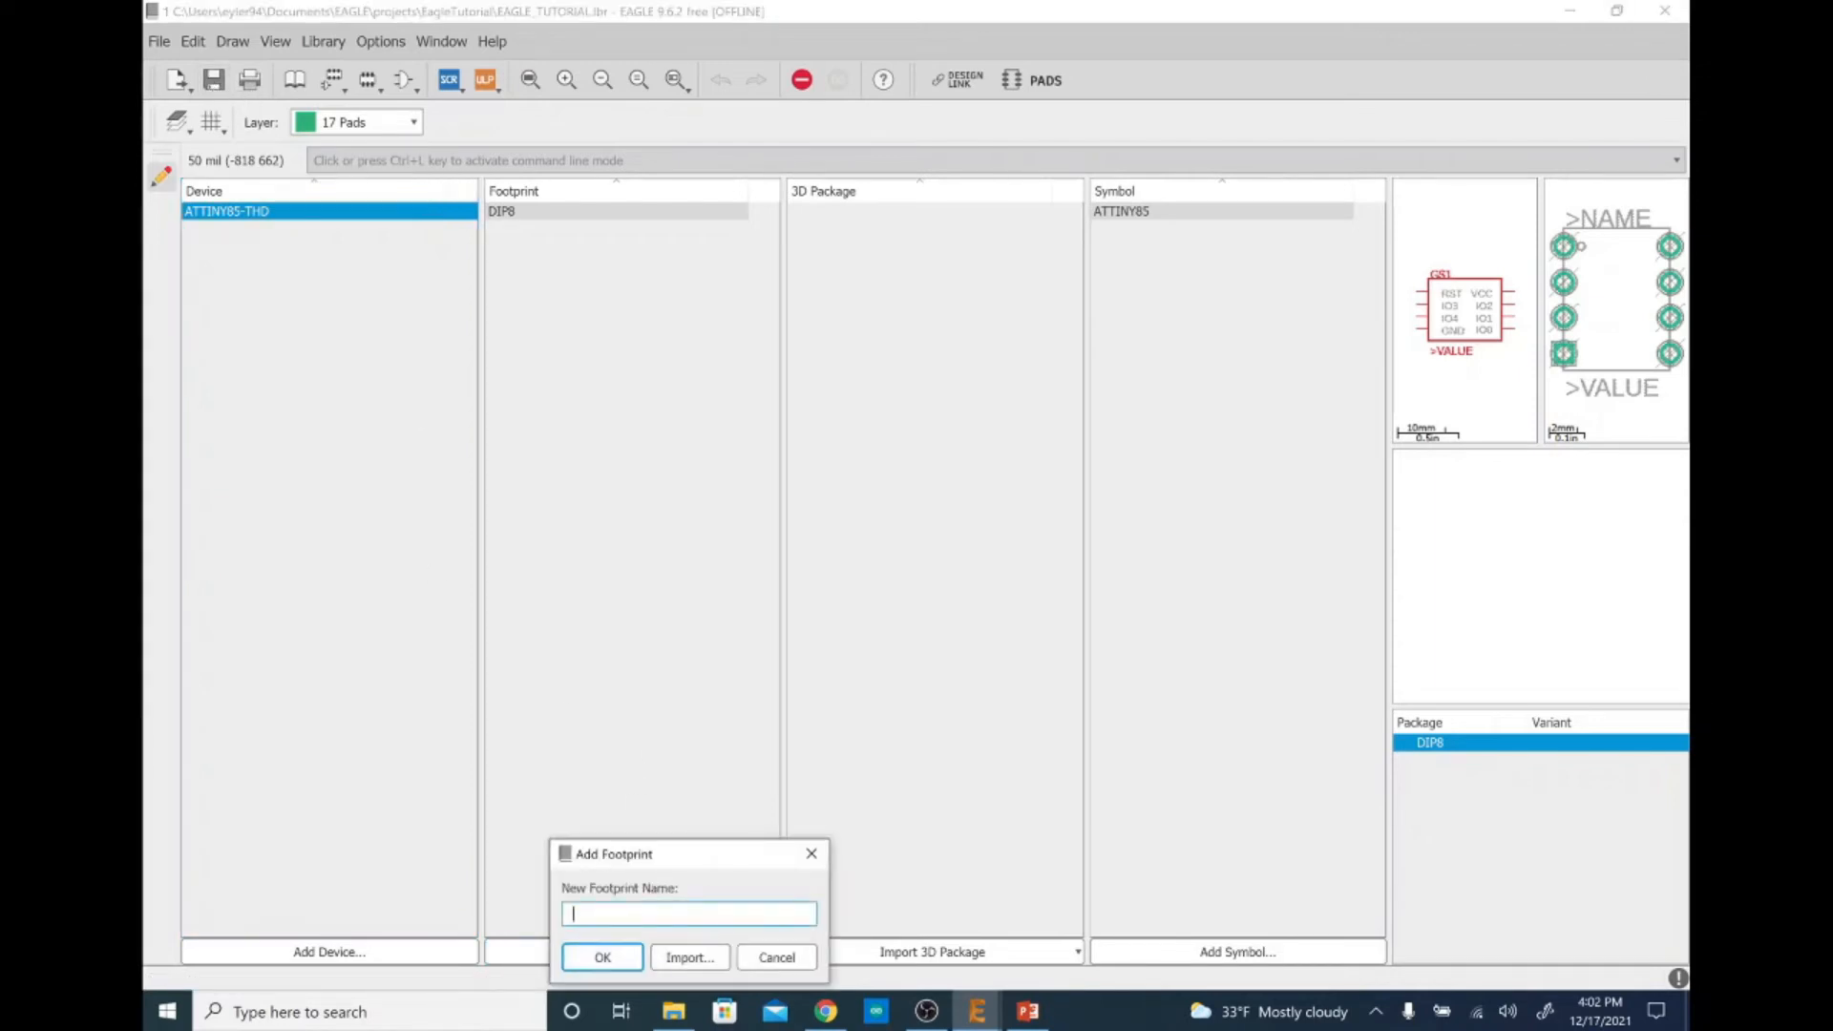
pyautogui.write('DIP8_SMD')
pyautogui.press('Return')
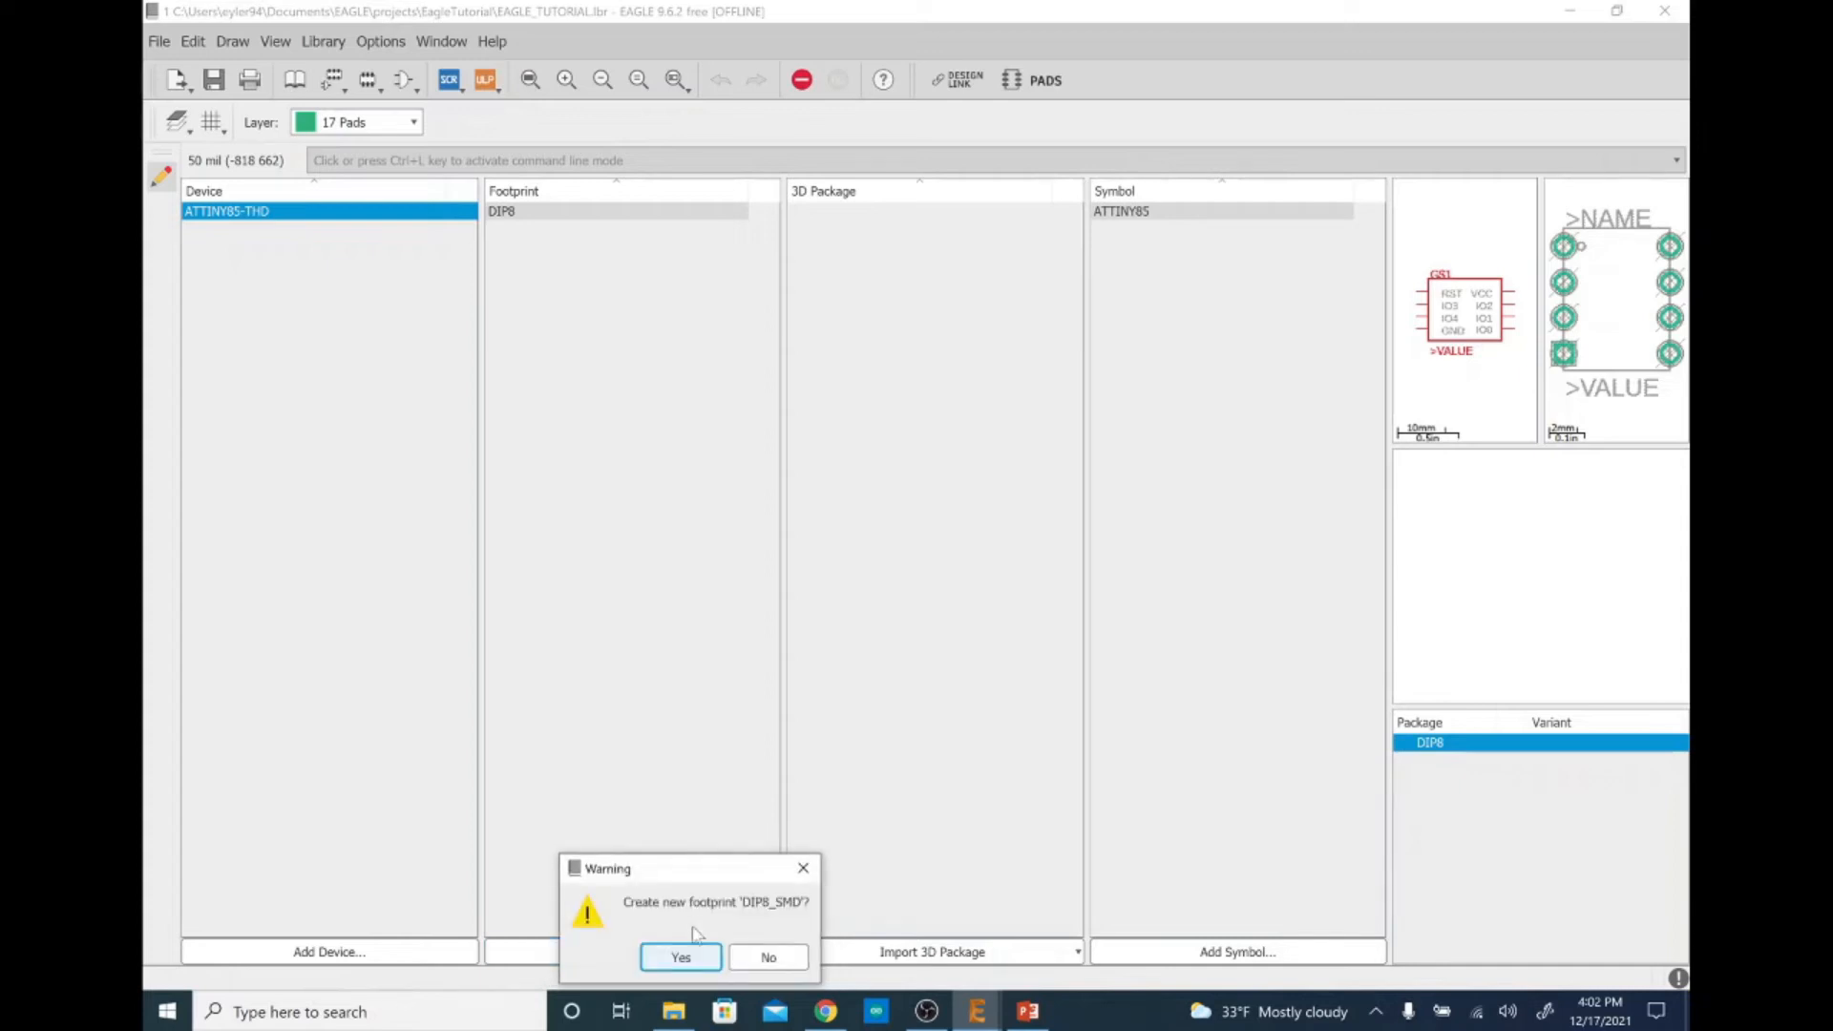
pyautogui.click(681, 957)
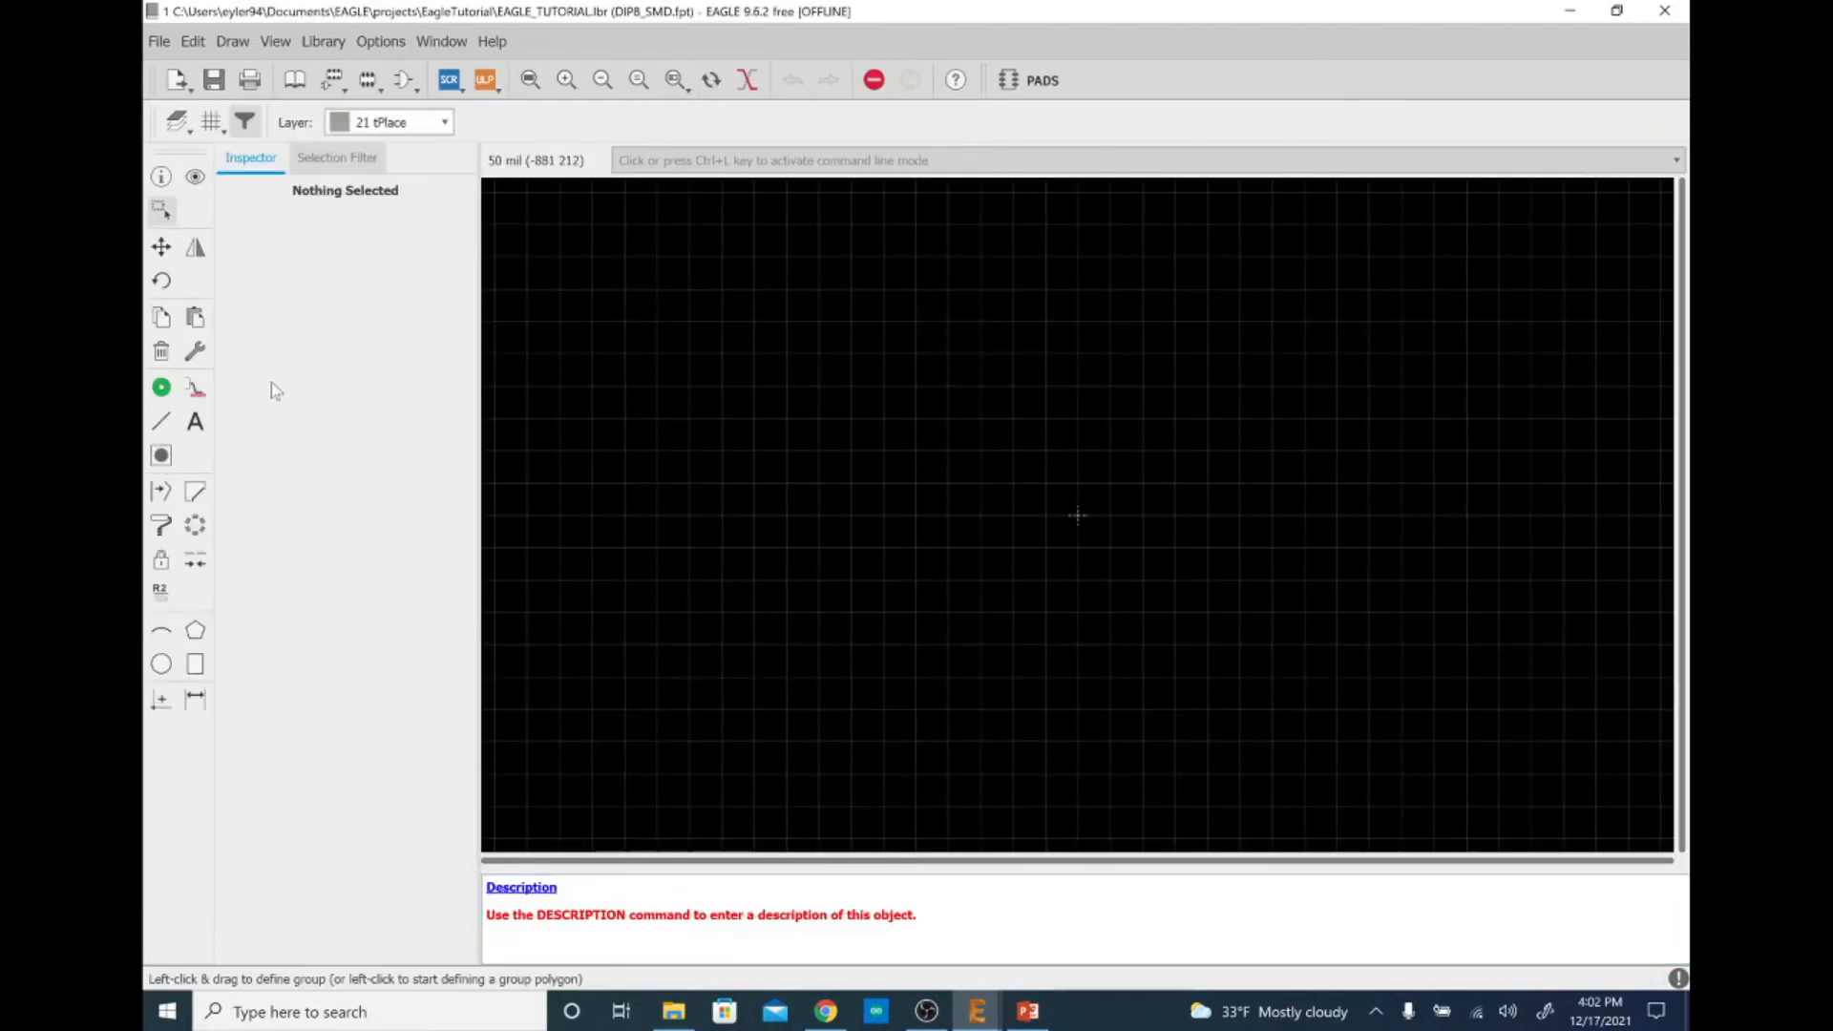
pyautogui.click(196, 388)
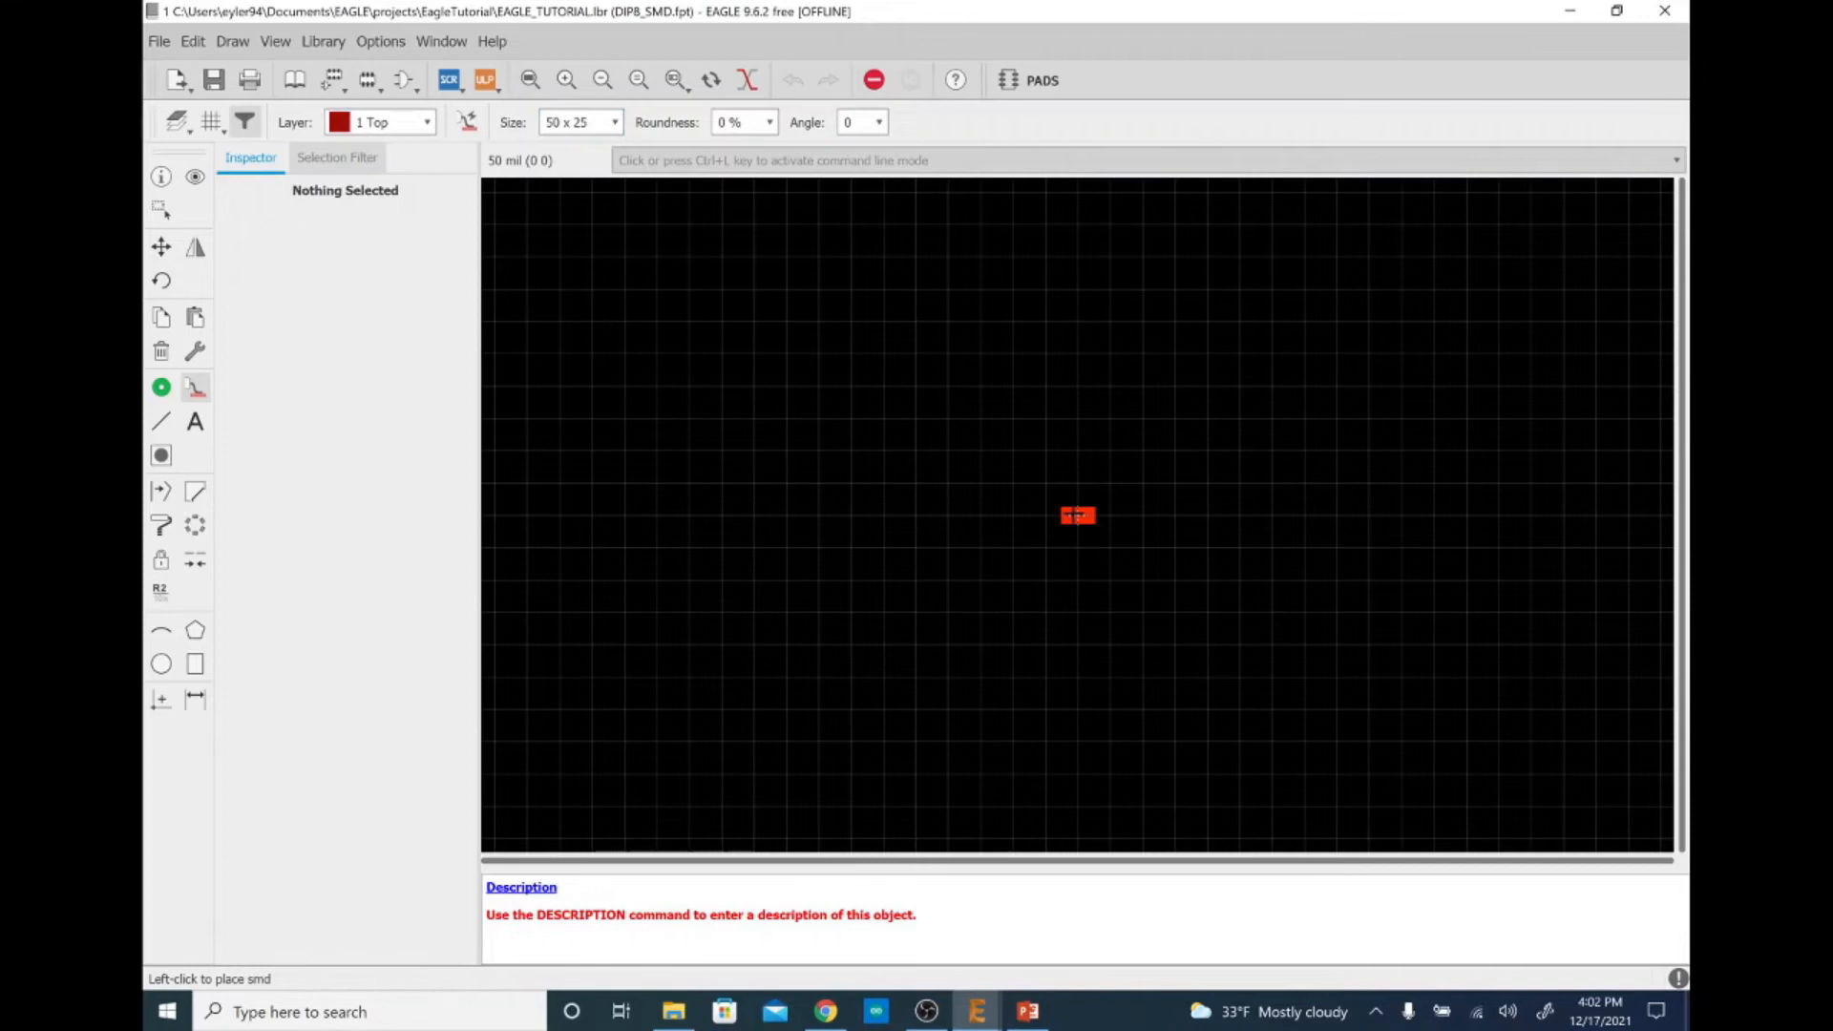
# Switch to the ATtiny datasheet in the browser, check the minimum and maximum of lead dimensions b and L, and return to EAGLE
pyautogui.hotkey('alt', 'Tab')
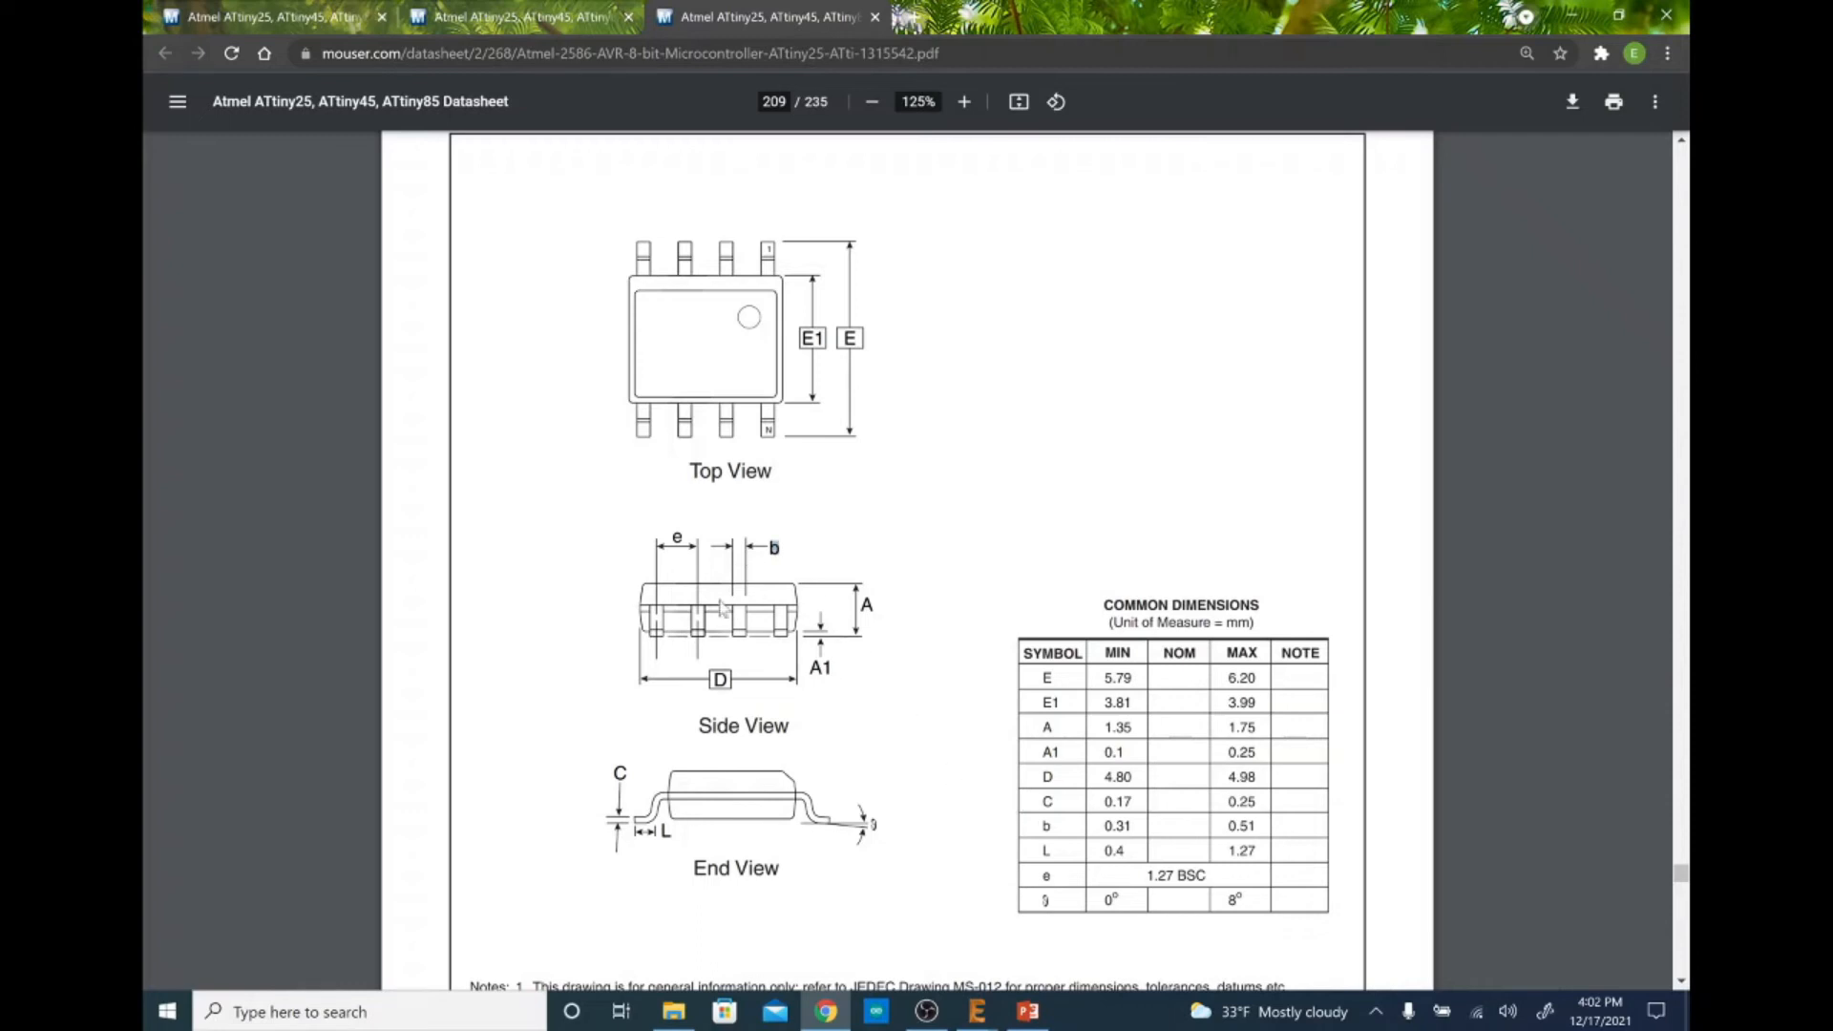
pyautogui.moveTo(1103, 826); pyautogui.dragTo(1255, 826)
pyautogui.click(1205, 838)
pyautogui.doubleClick(1113, 851)
pyautogui.doubleClick(1242, 850)
pyautogui.click(1204, 853)
pyautogui.hotkey('alt', 'Tab')
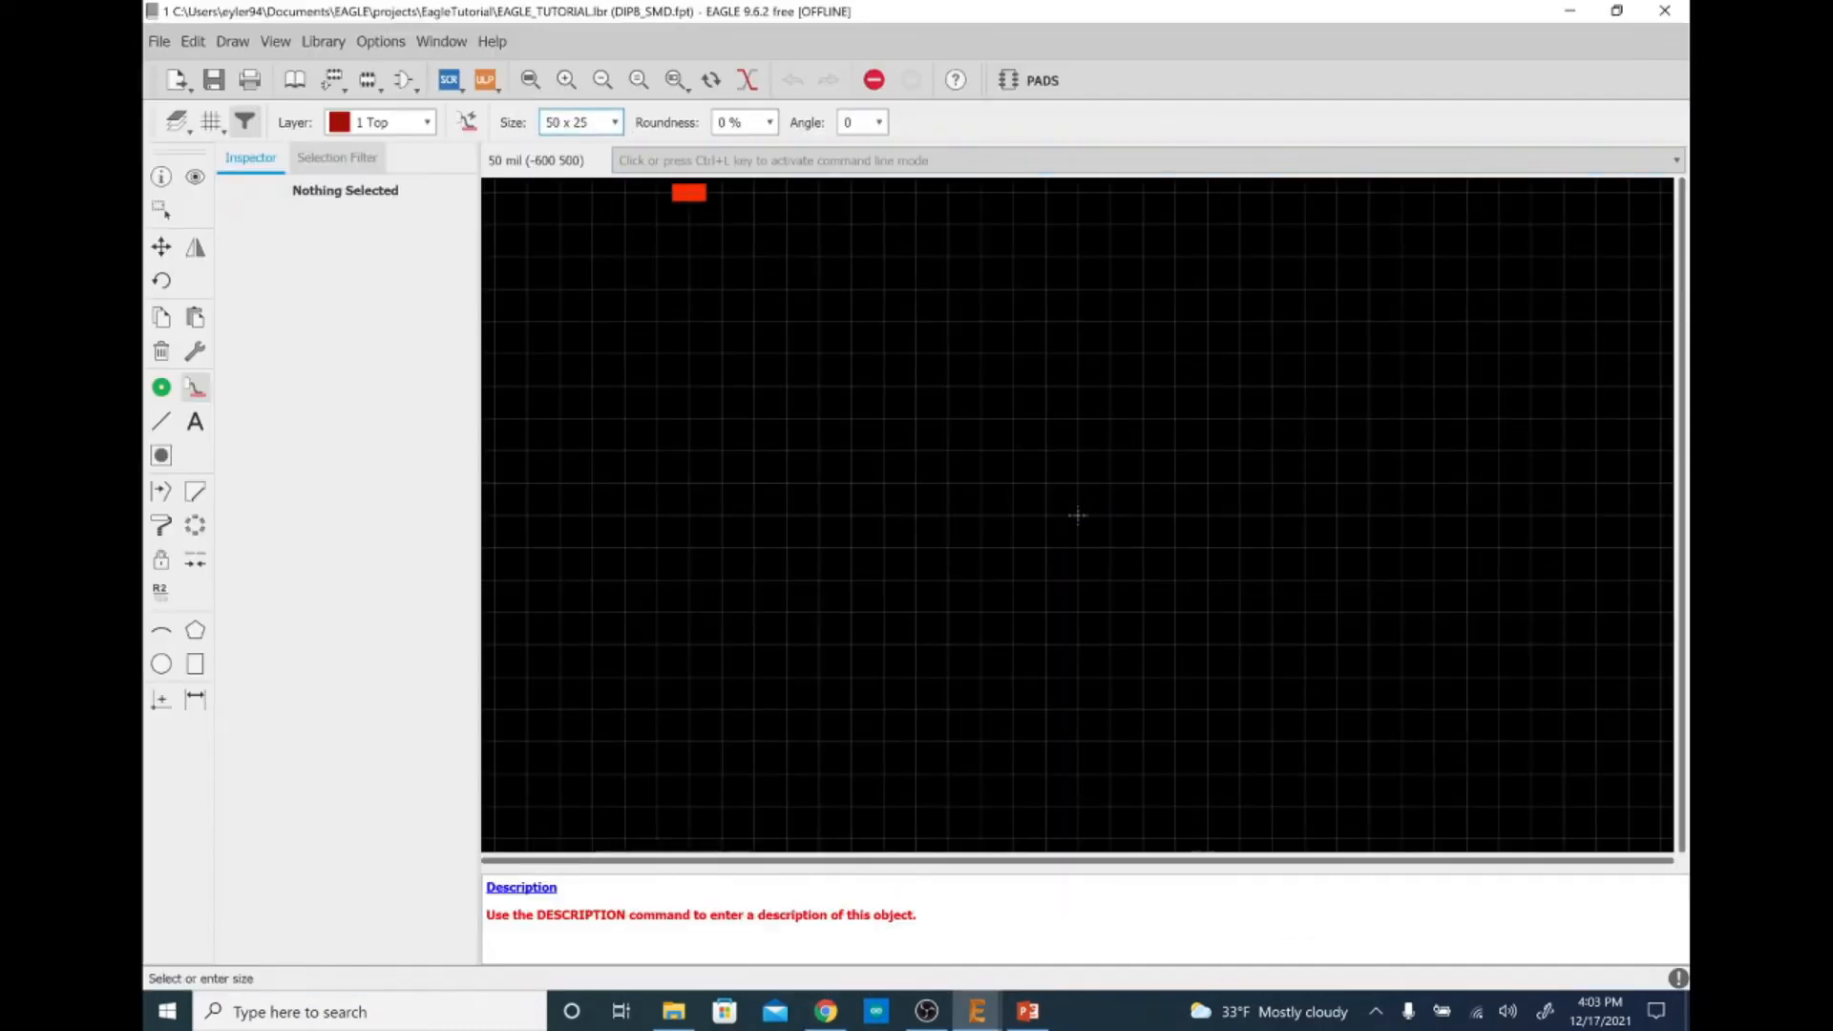
# Change both the main and the alternate grid units of the footprint to mm
pyautogui.click(211, 121)
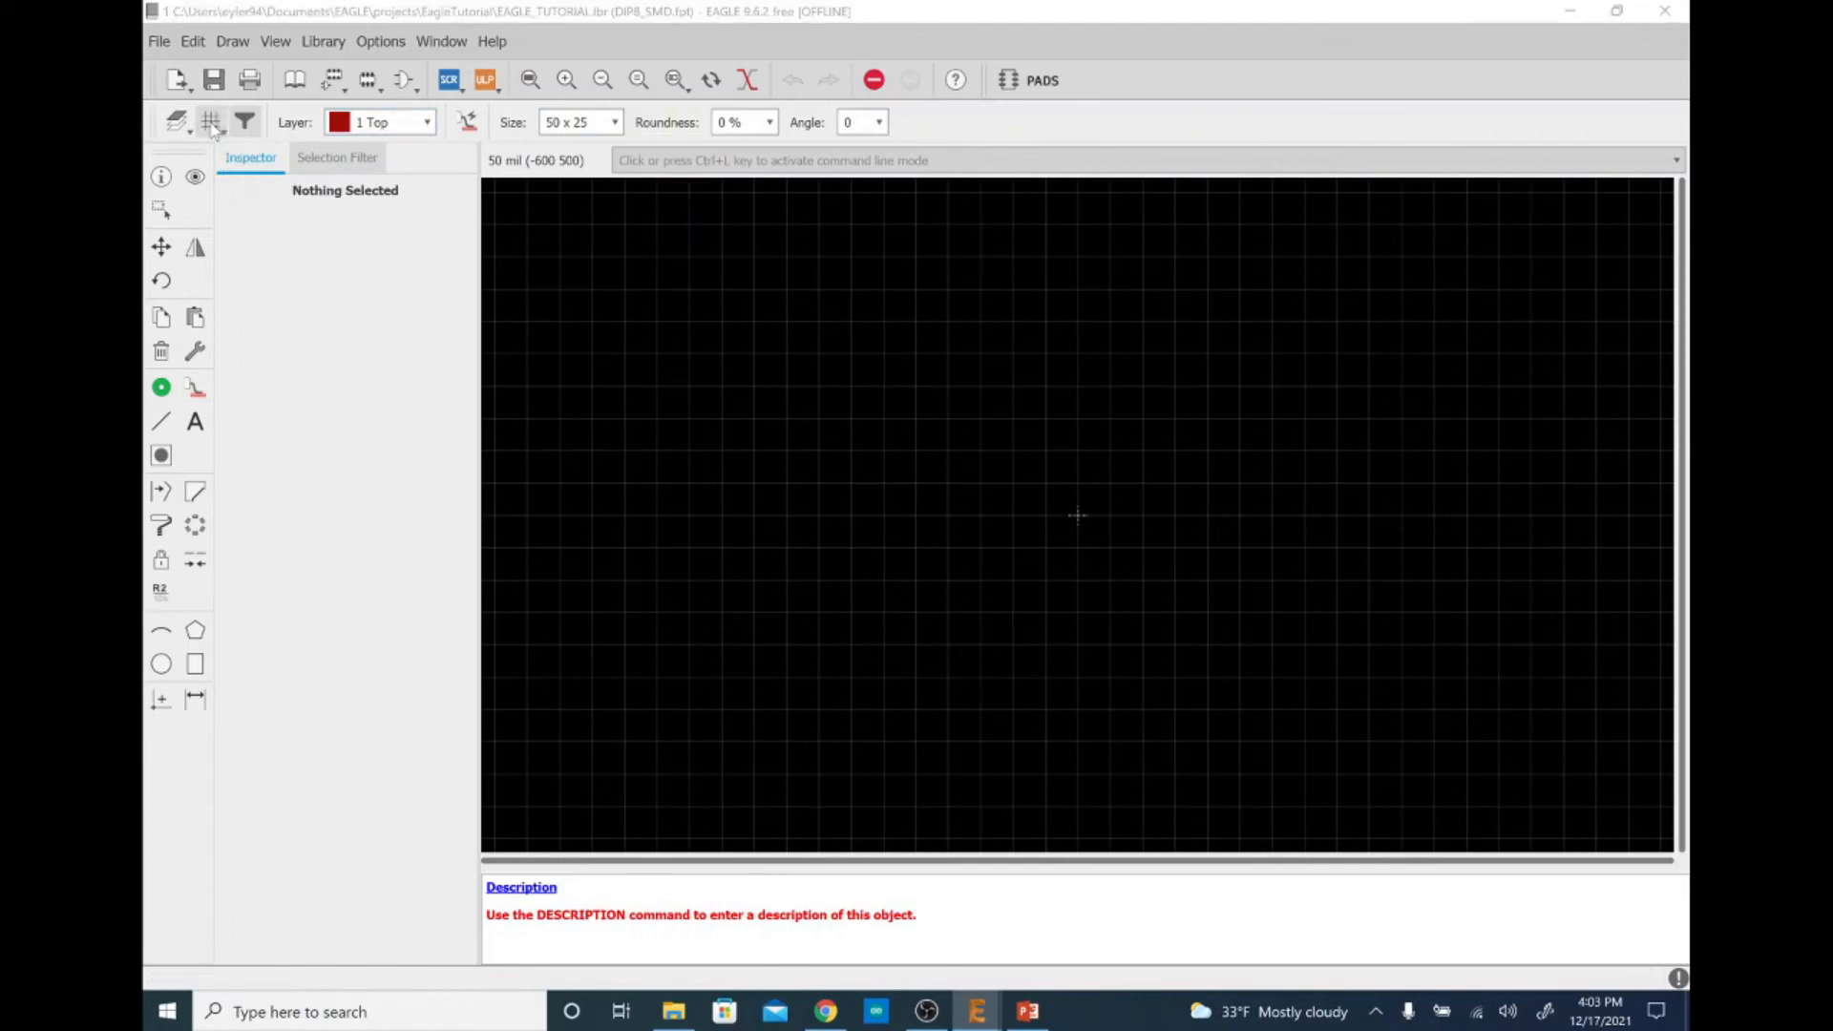
pyautogui.click(350, 122)
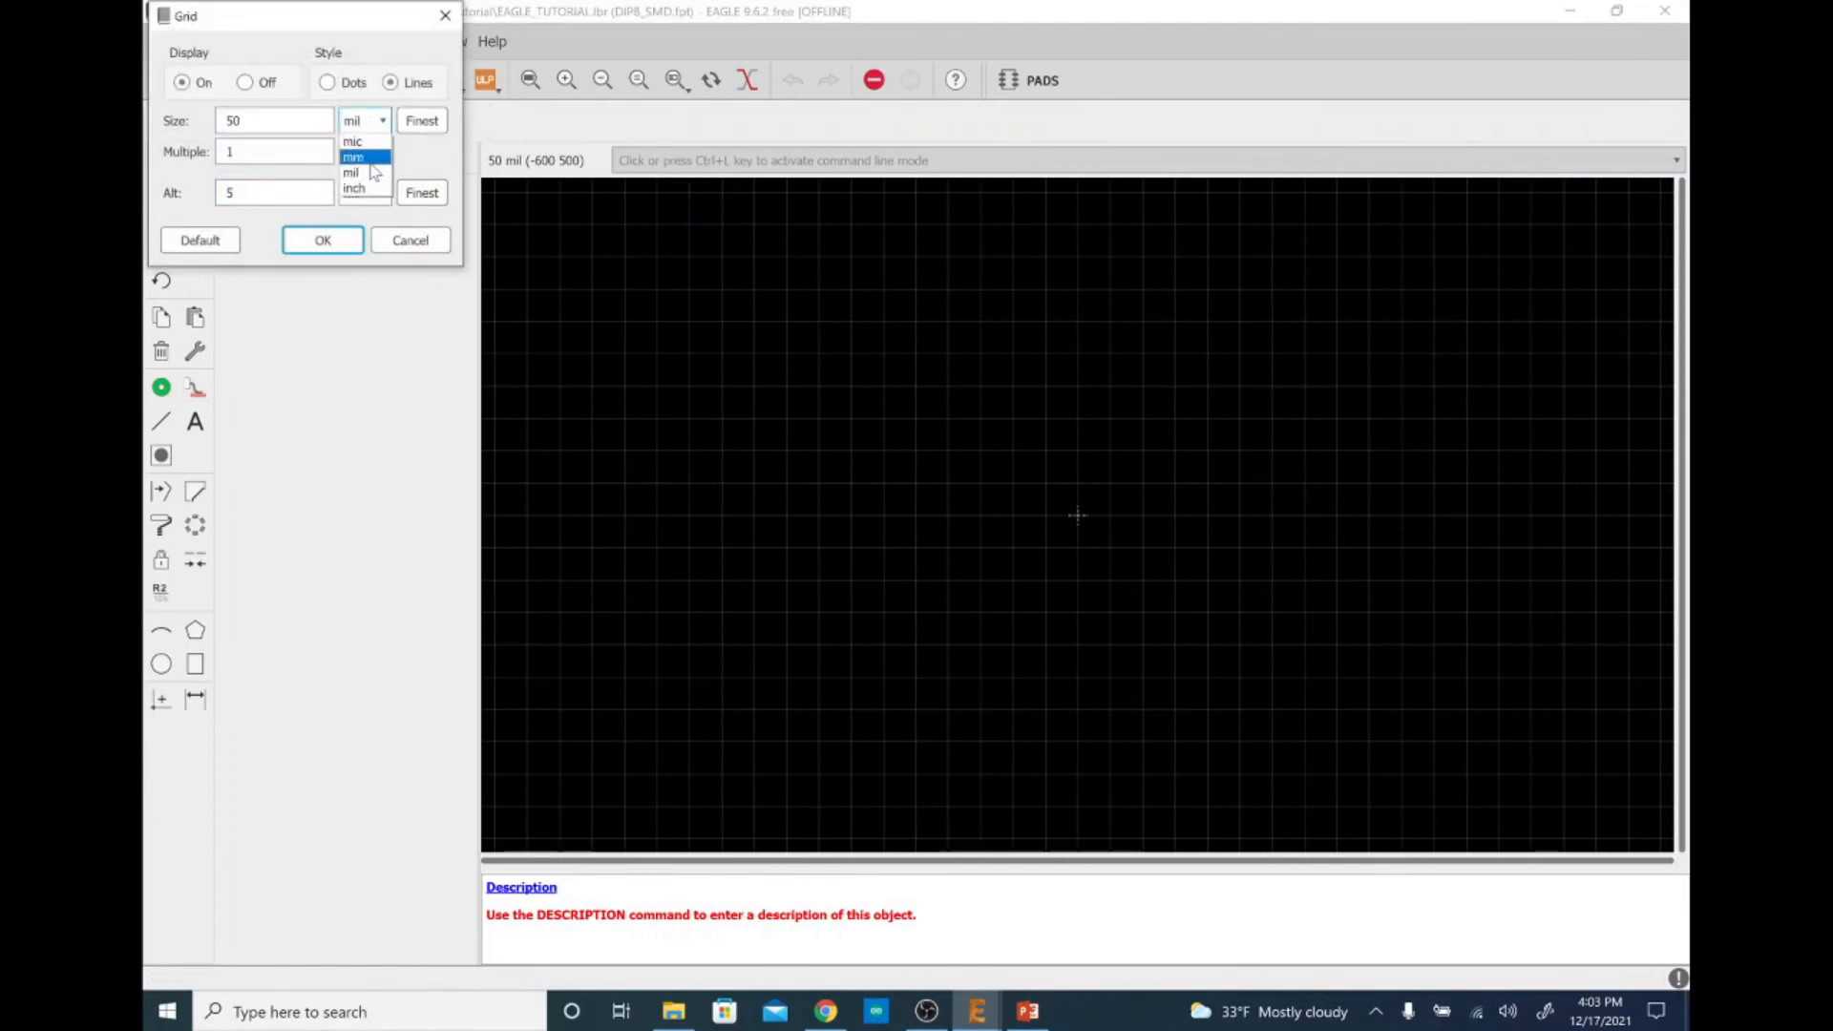
pyautogui.click(359, 150)
pyautogui.click(365, 193)
pyautogui.click(360, 224)
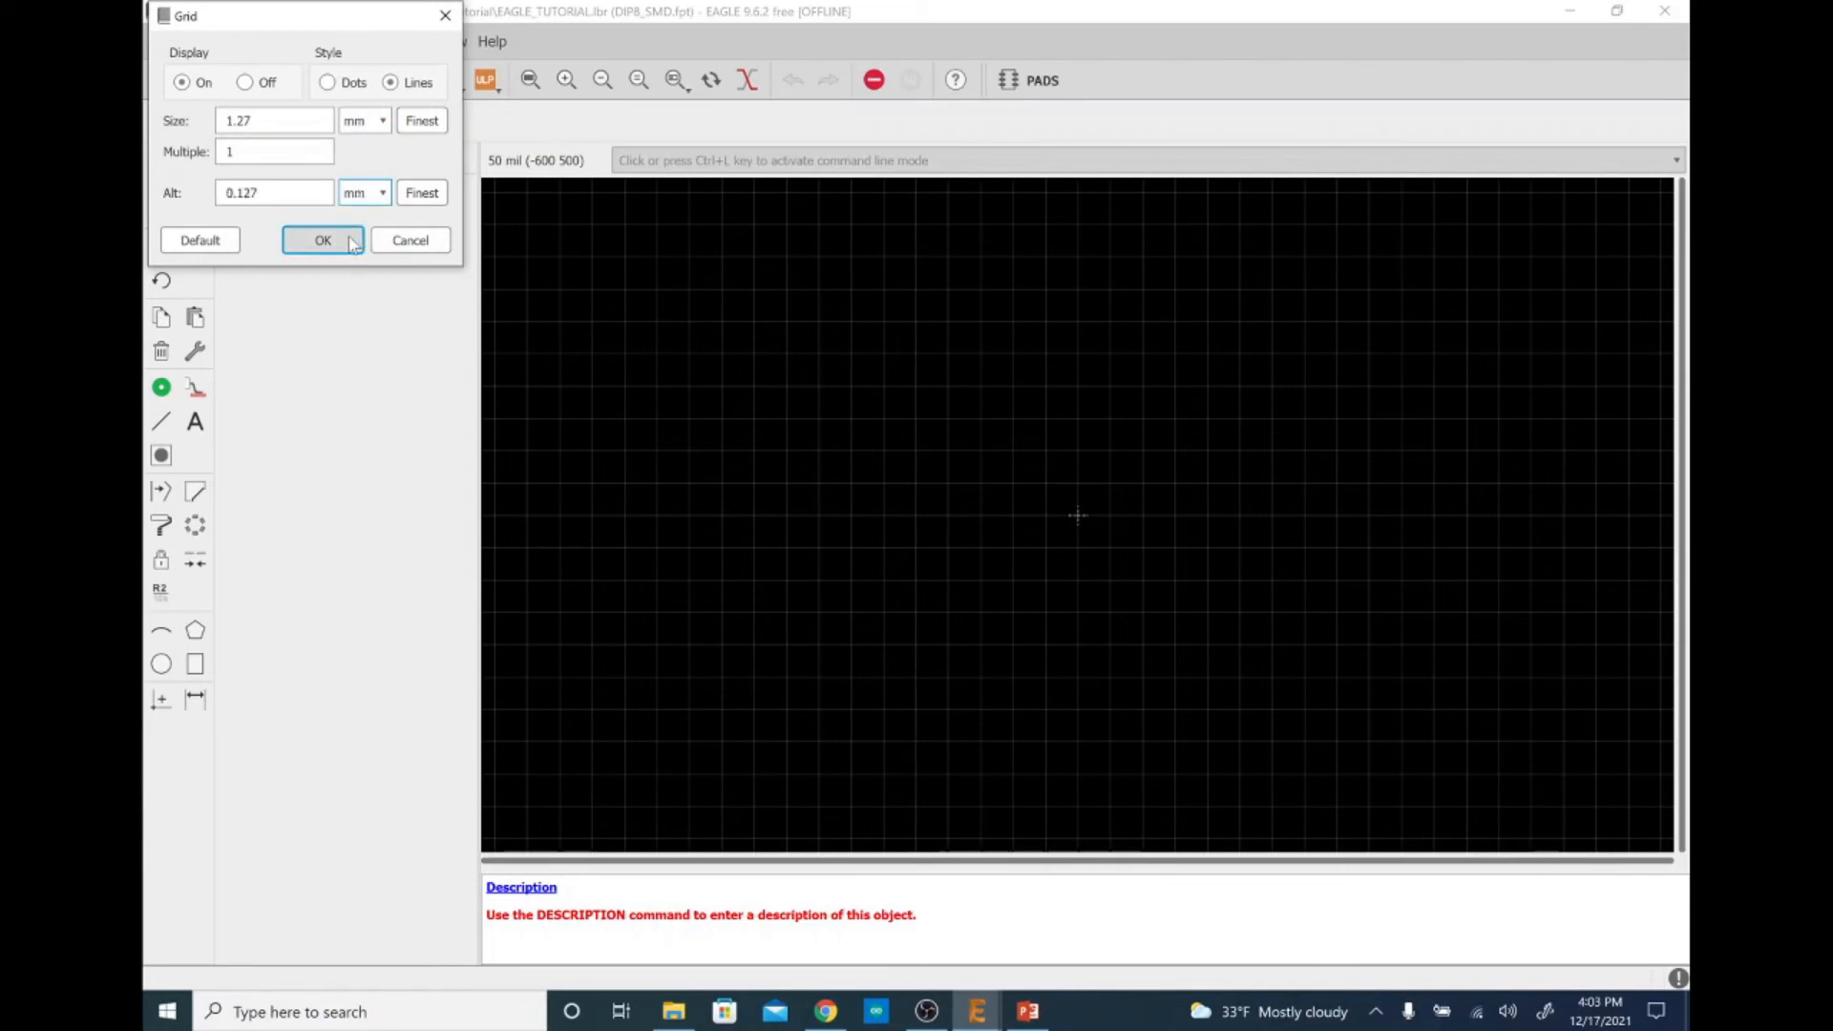
pyautogui.click(322, 239)
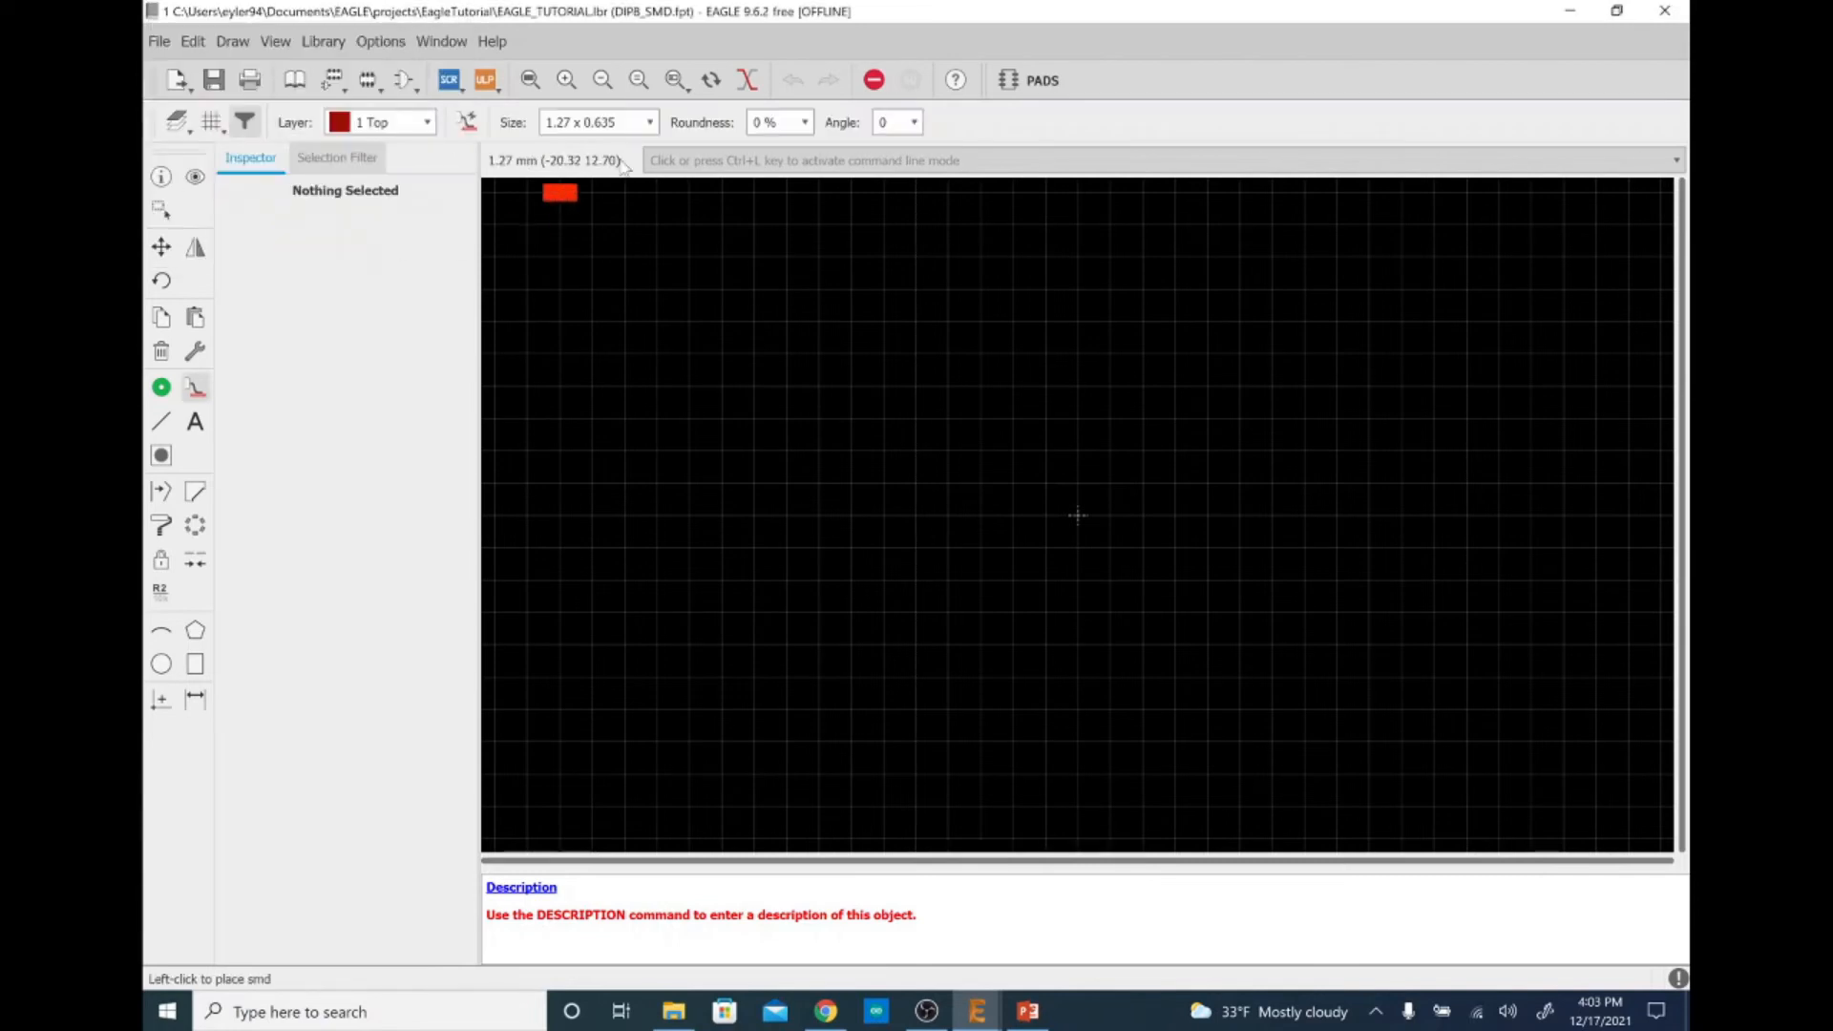
# Set the SMD pad size to 0.8 x 0.4 mm
pyautogui.click(647, 124)
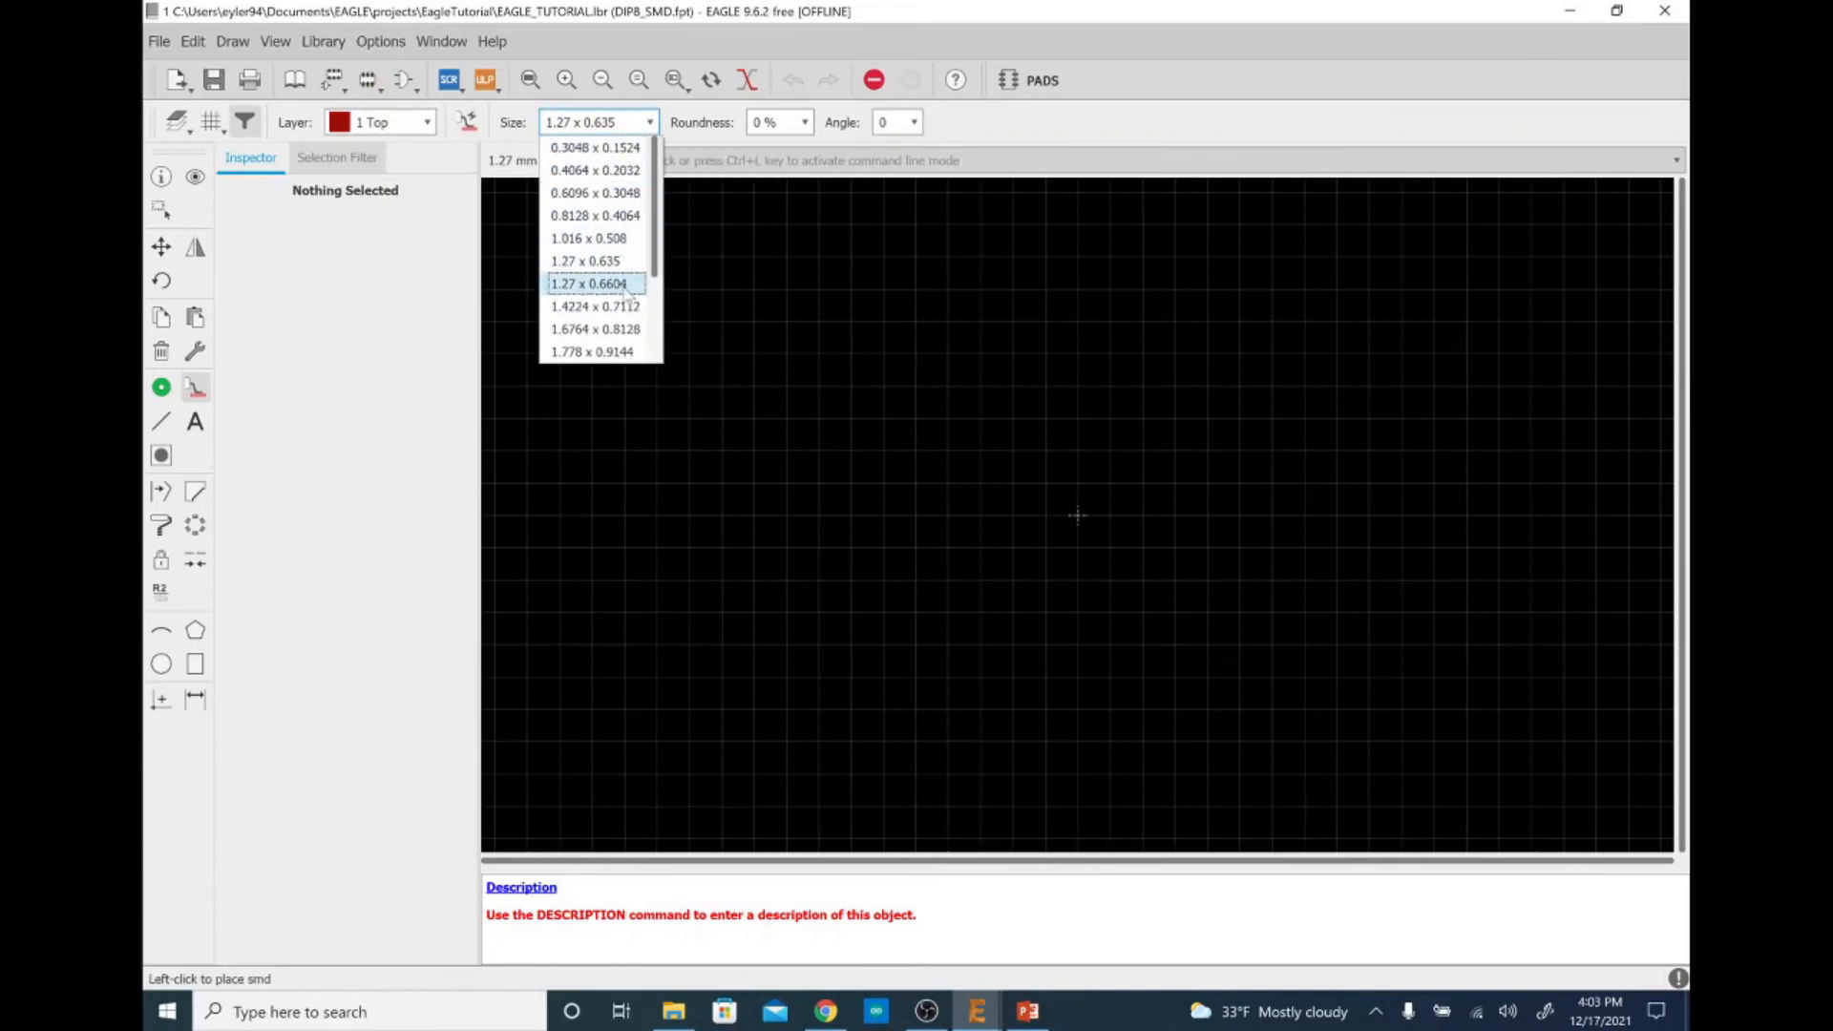
pyautogui.click(595, 215)
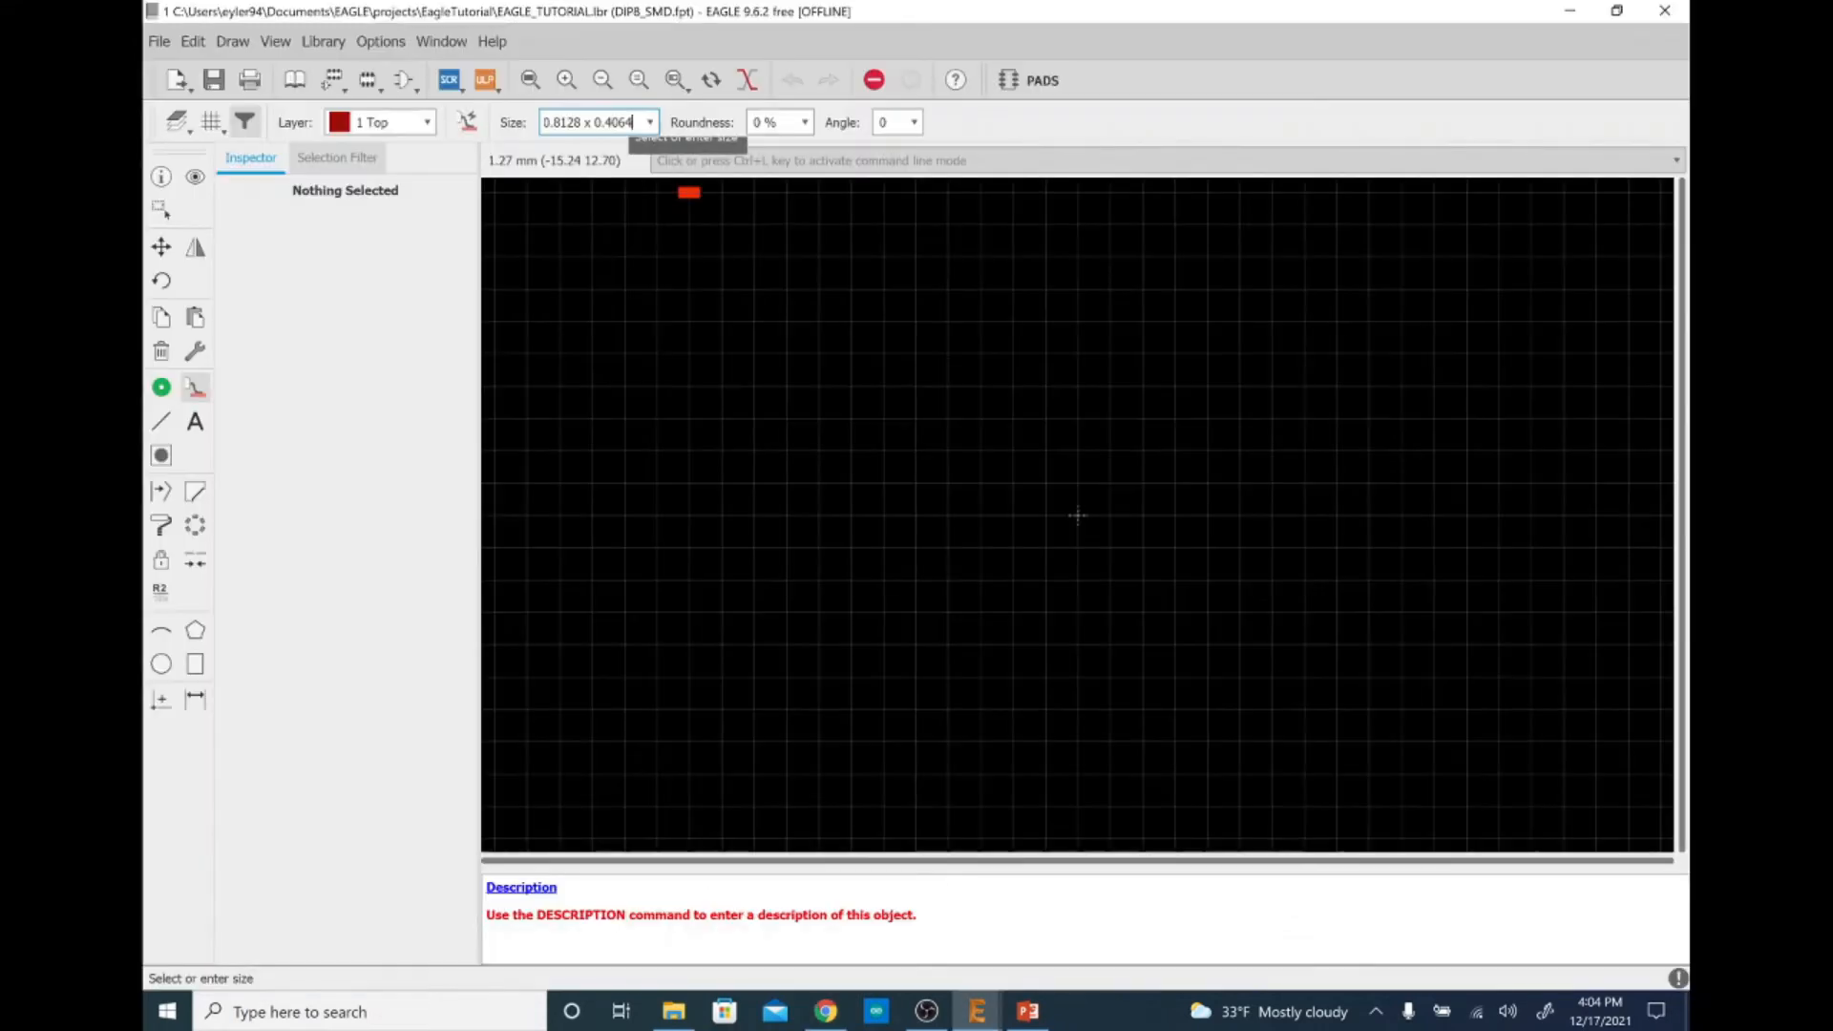
pyautogui.moveTo(632, 122); pyautogui.dragTo(568, 122)
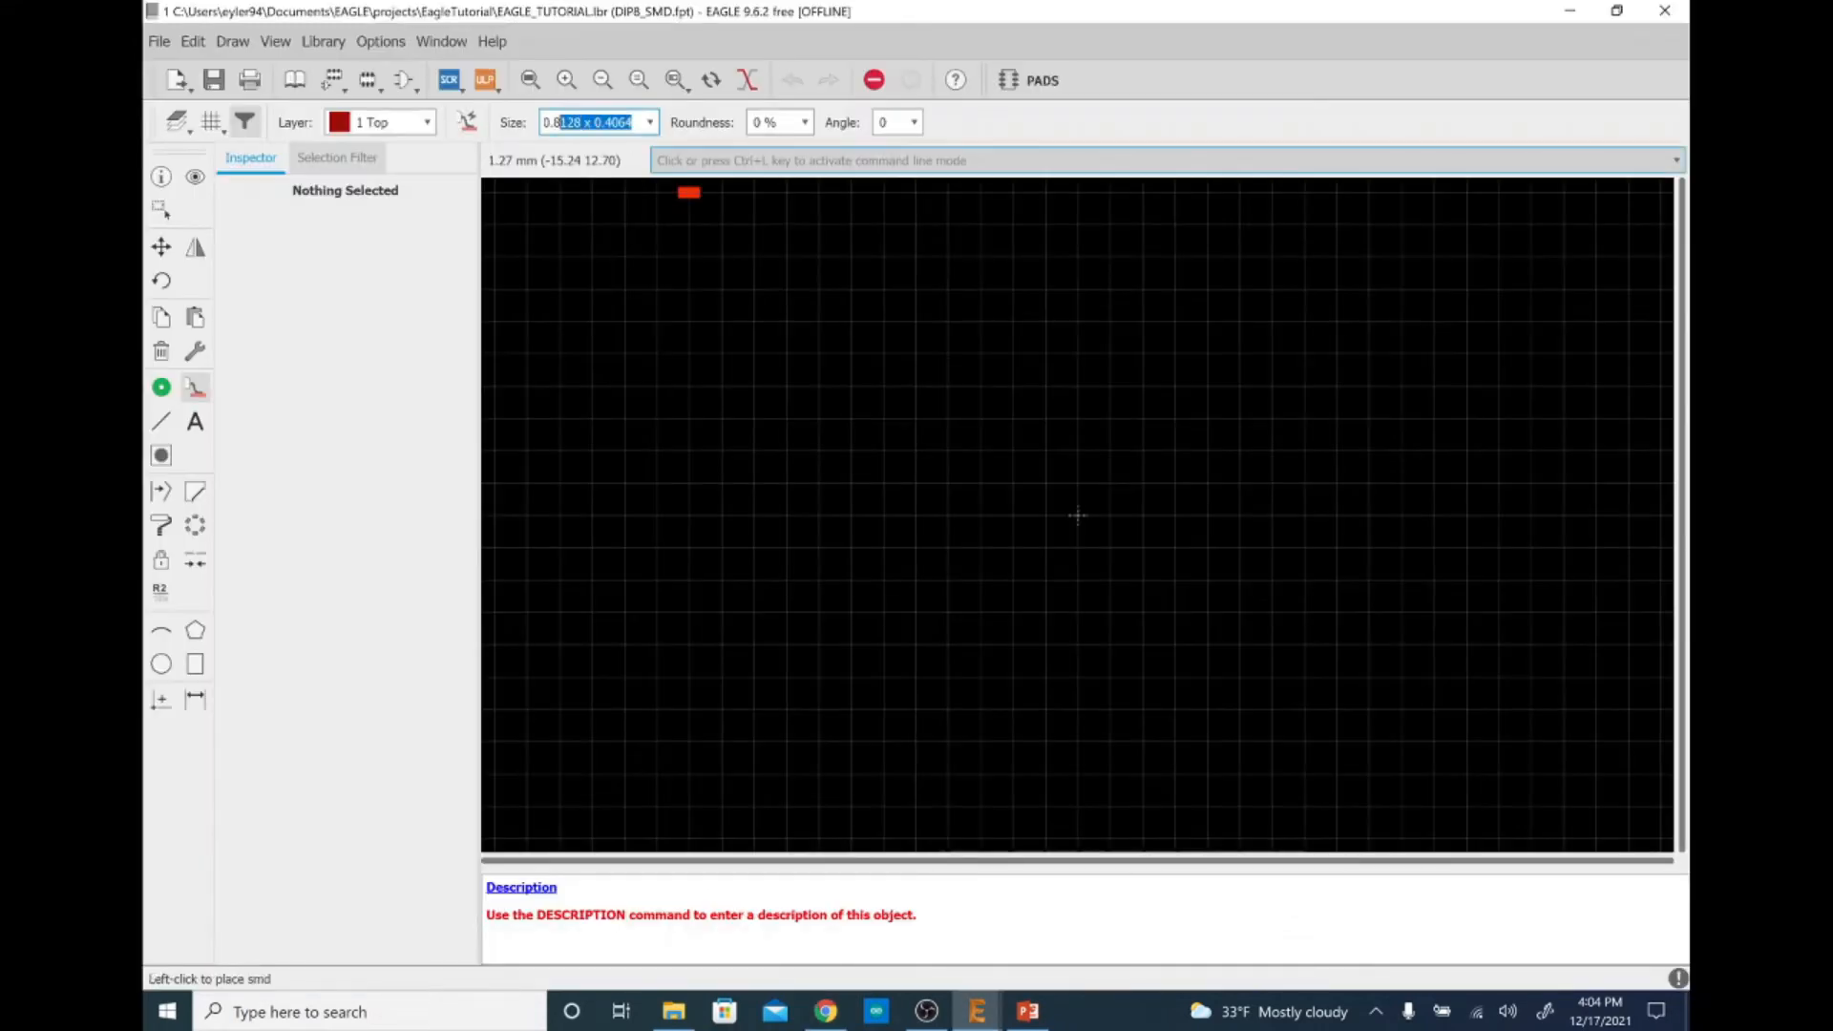
pyautogui.write('0 x 0.')
pyautogui.press('Return')
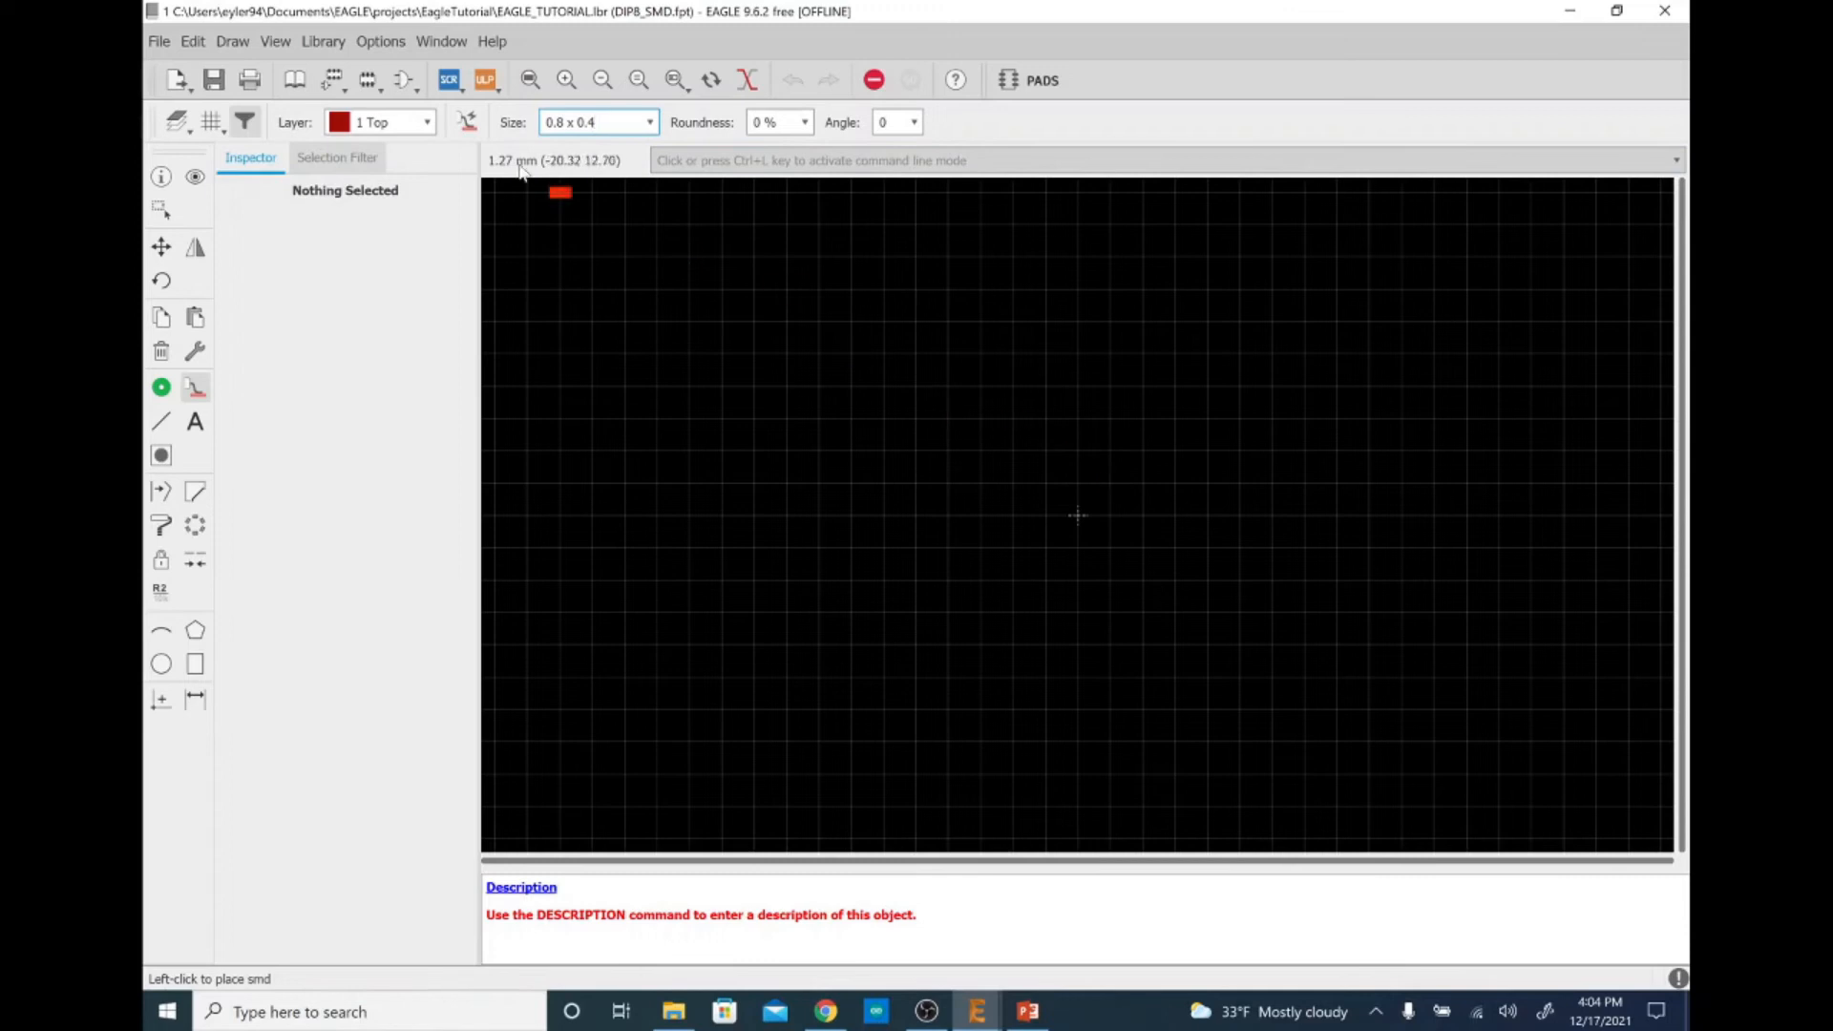
# Configure the automatic SMD placement with base name P, sides Left and Right, a count of 8 and start index 1
pyautogui.click(470, 122)
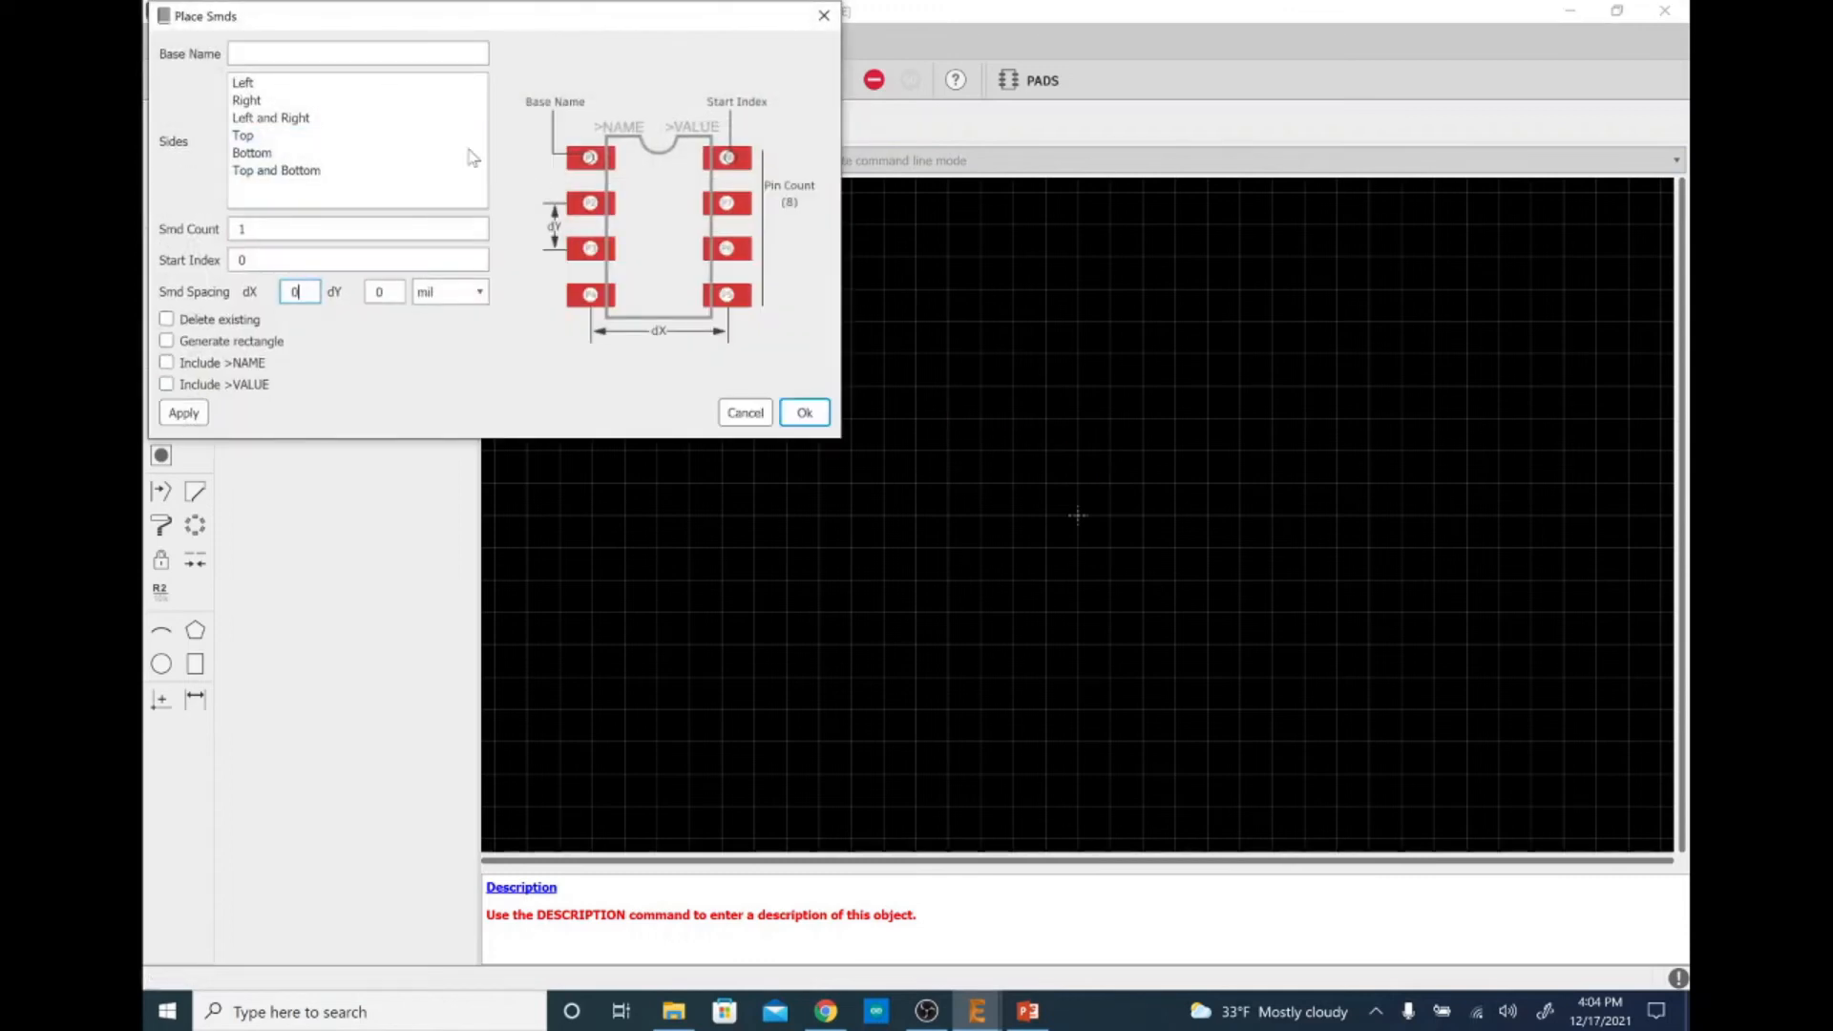
pyautogui.click(347, 119)
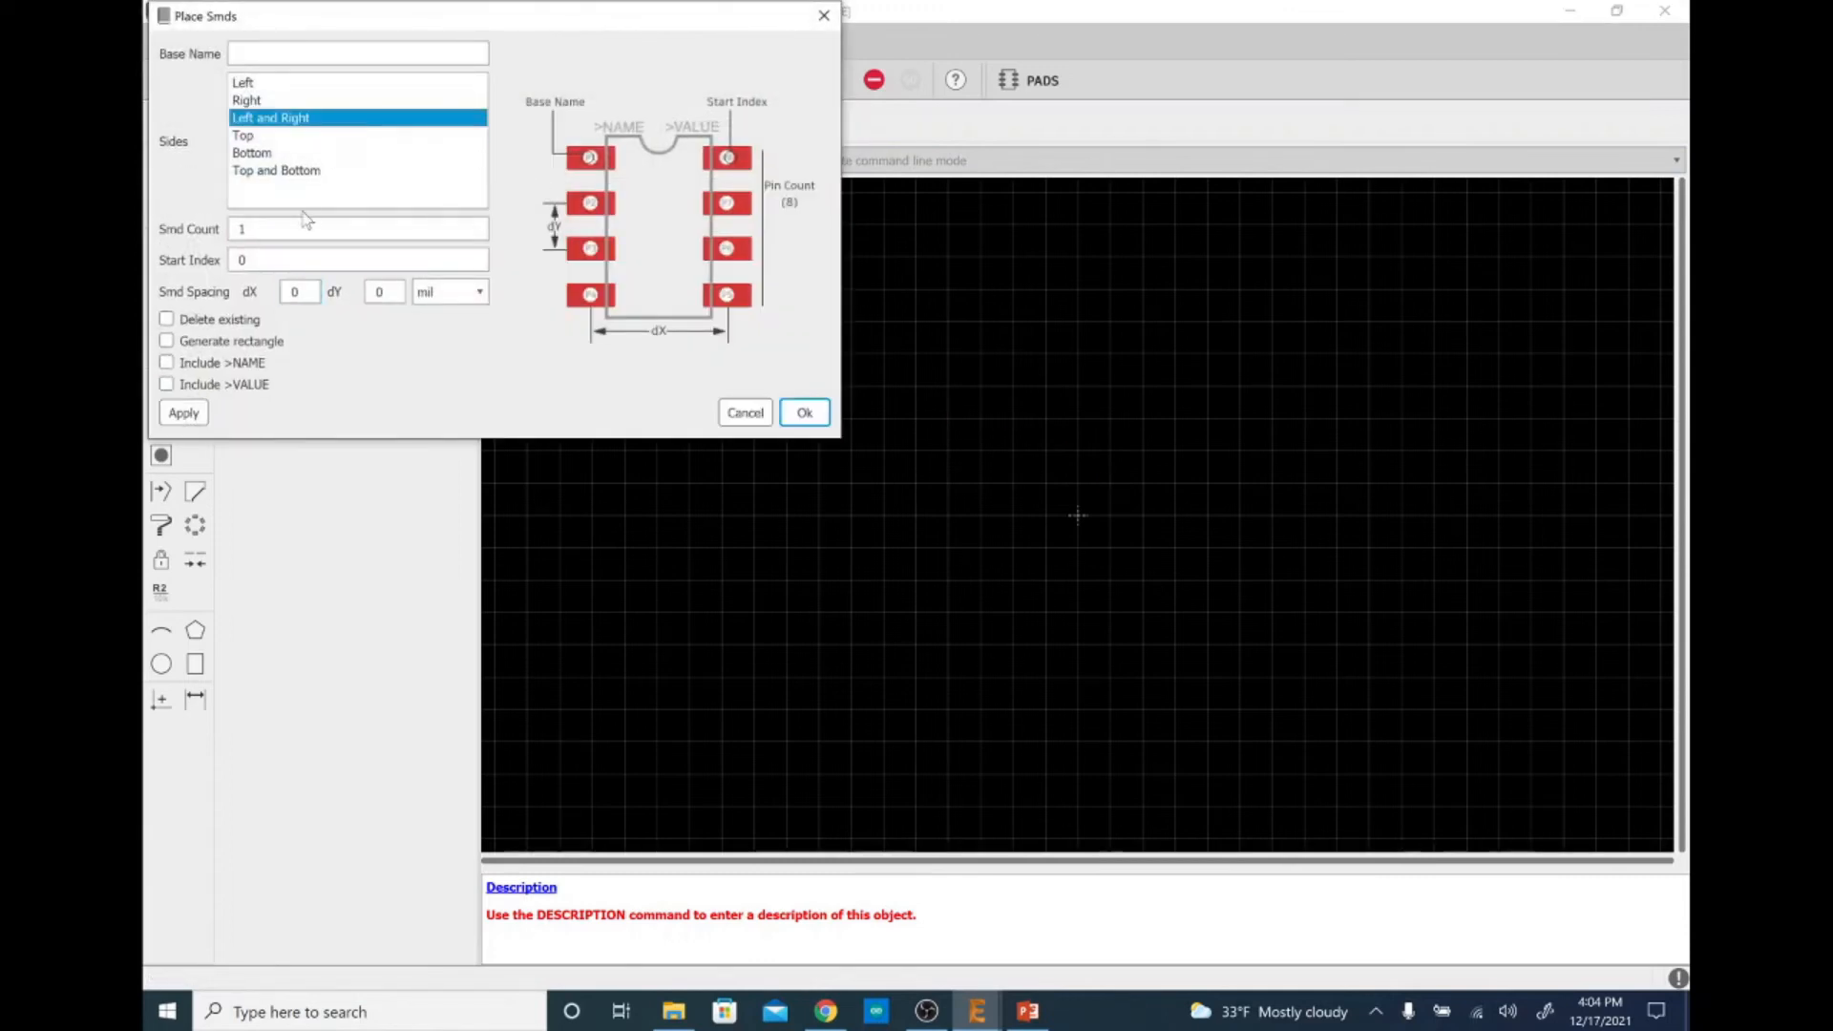
pyautogui.doubleClick(243, 229)
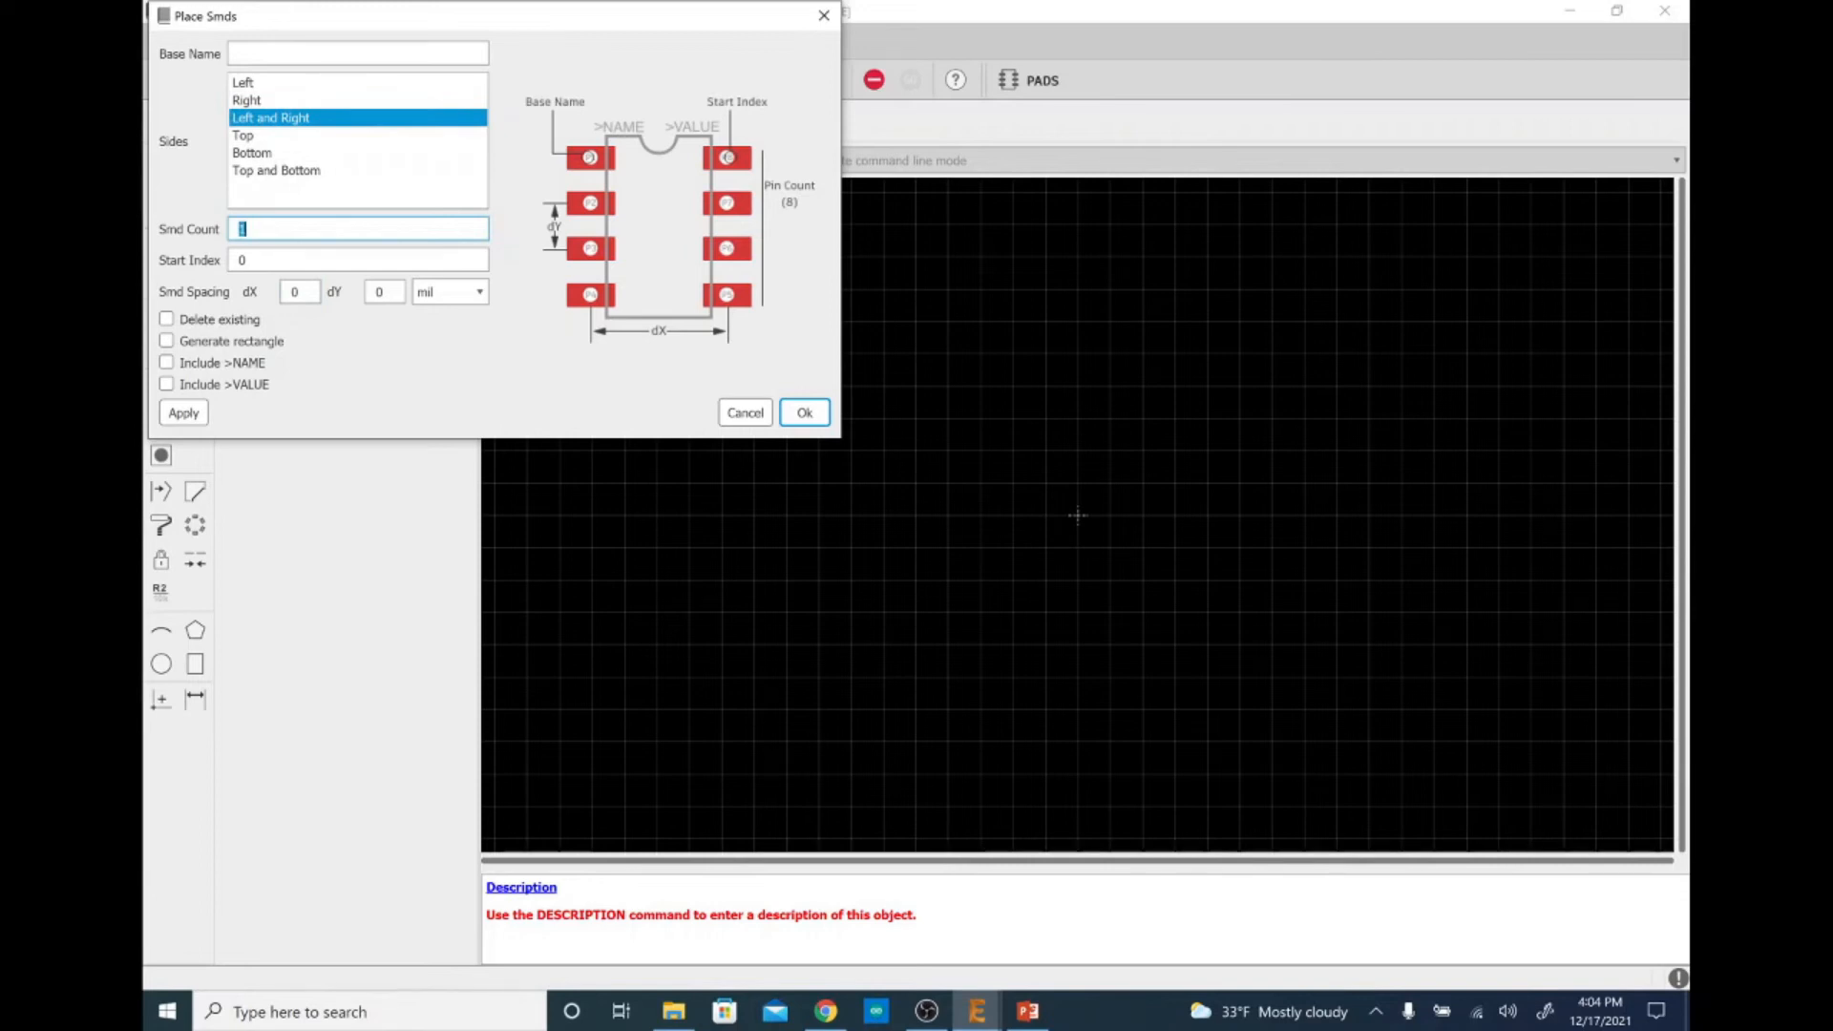
pyautogui.write('8')
pyautogui.click(336, 50)
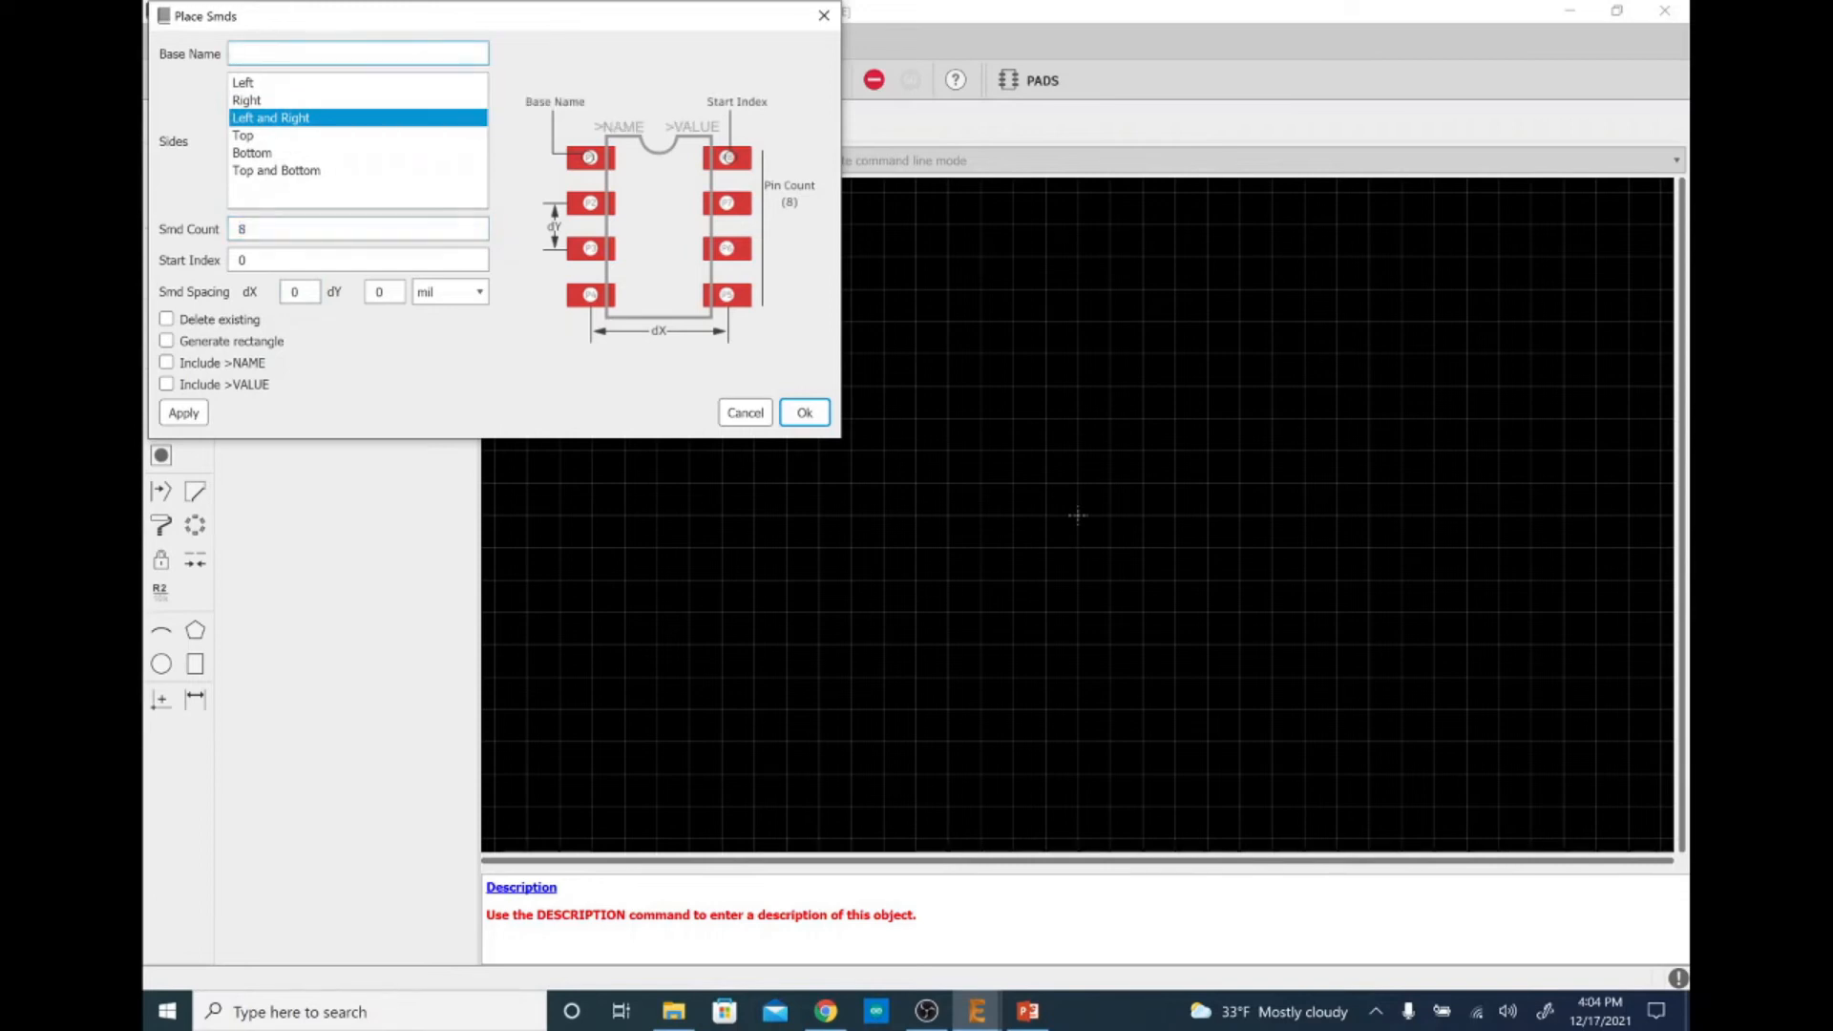
pyautogui.write('P')
pyautogui.doubleClick(319, 260)
pyautogui.write('1')
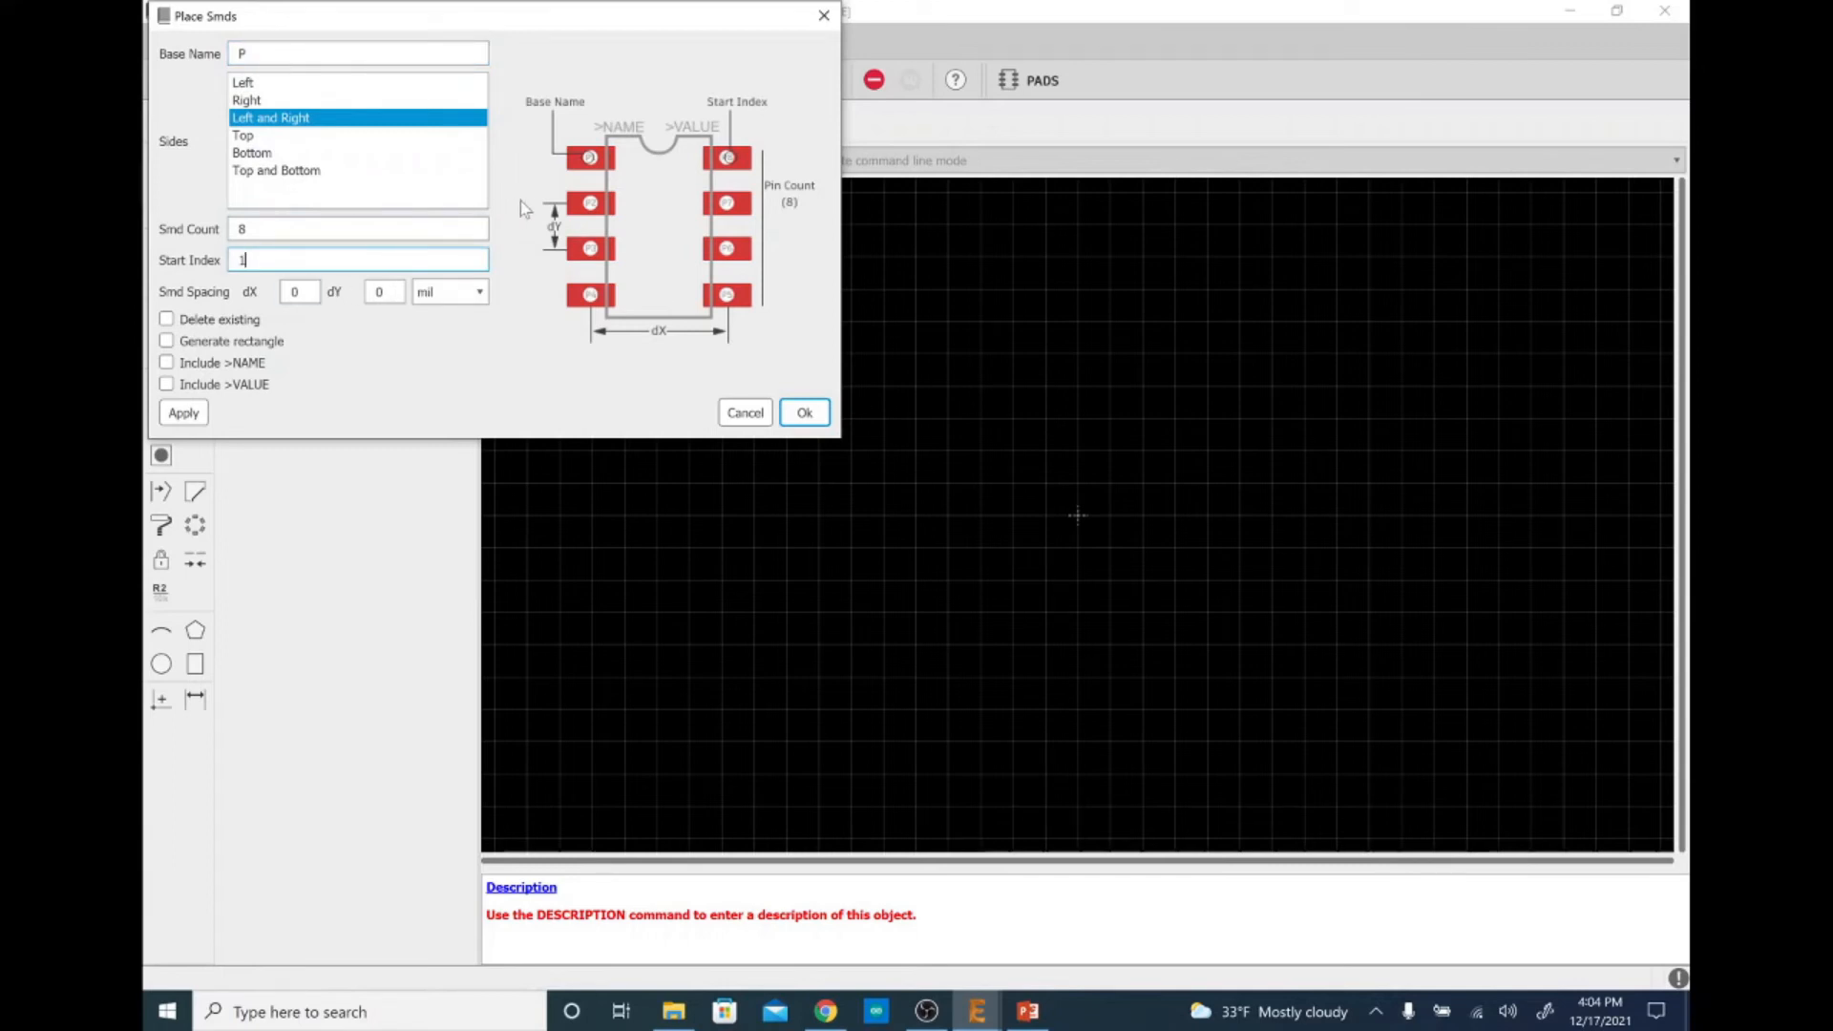
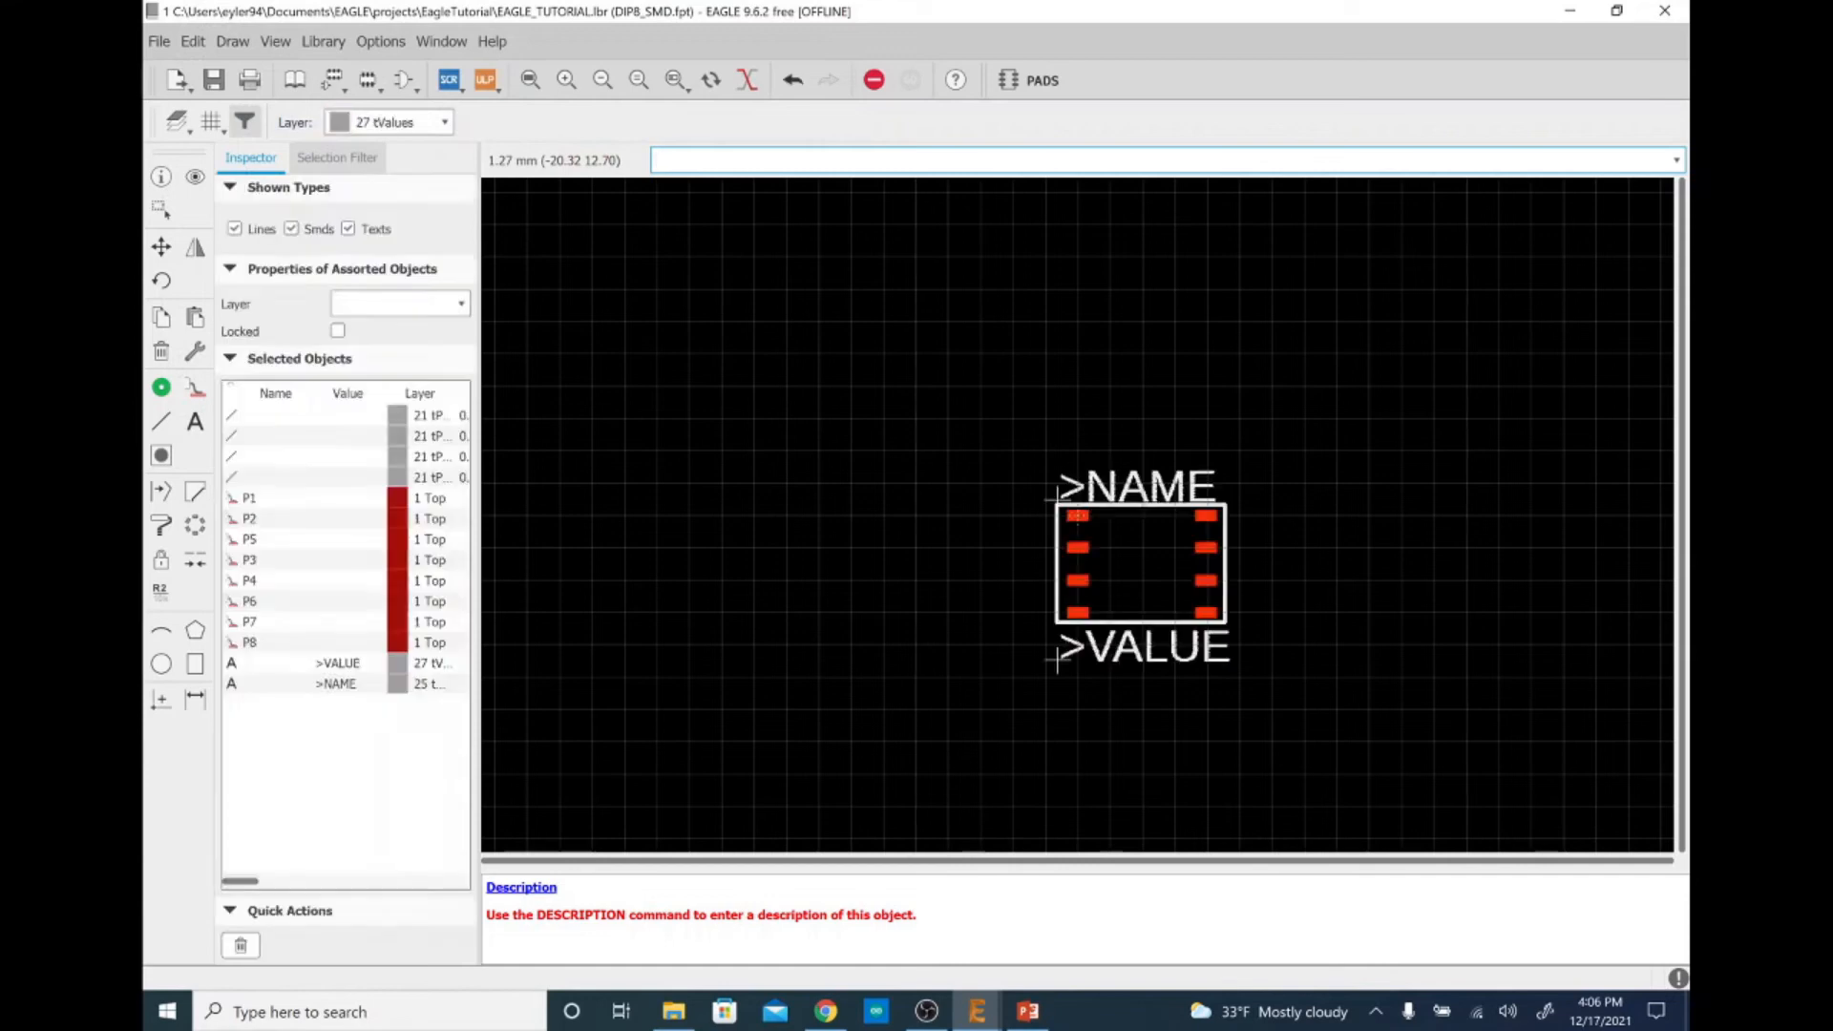
# Move the whole footprint, including pads, outline and text labels, straight up so that pad P4 sits on the origin
pyautogui.click(1077, 413)
pyautogui.hotkey('ctrl', 'a')
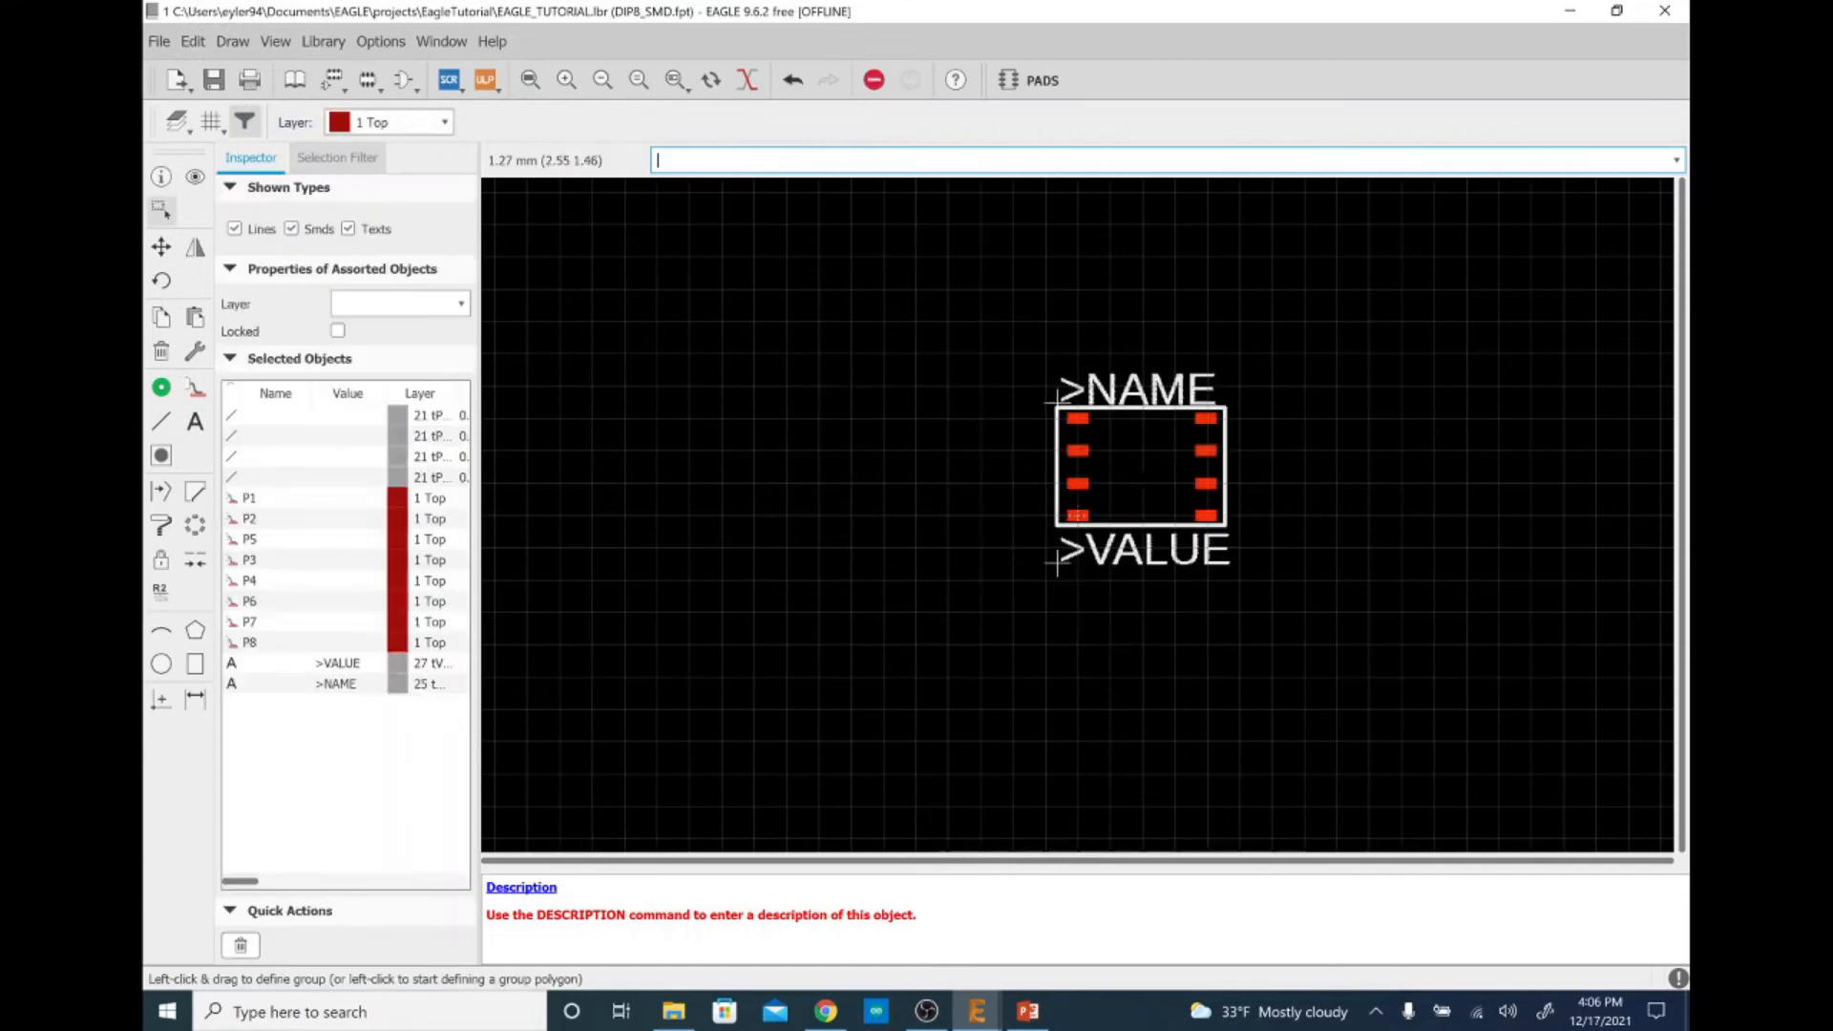
pyautogui.scroll(2, 1209, 452)
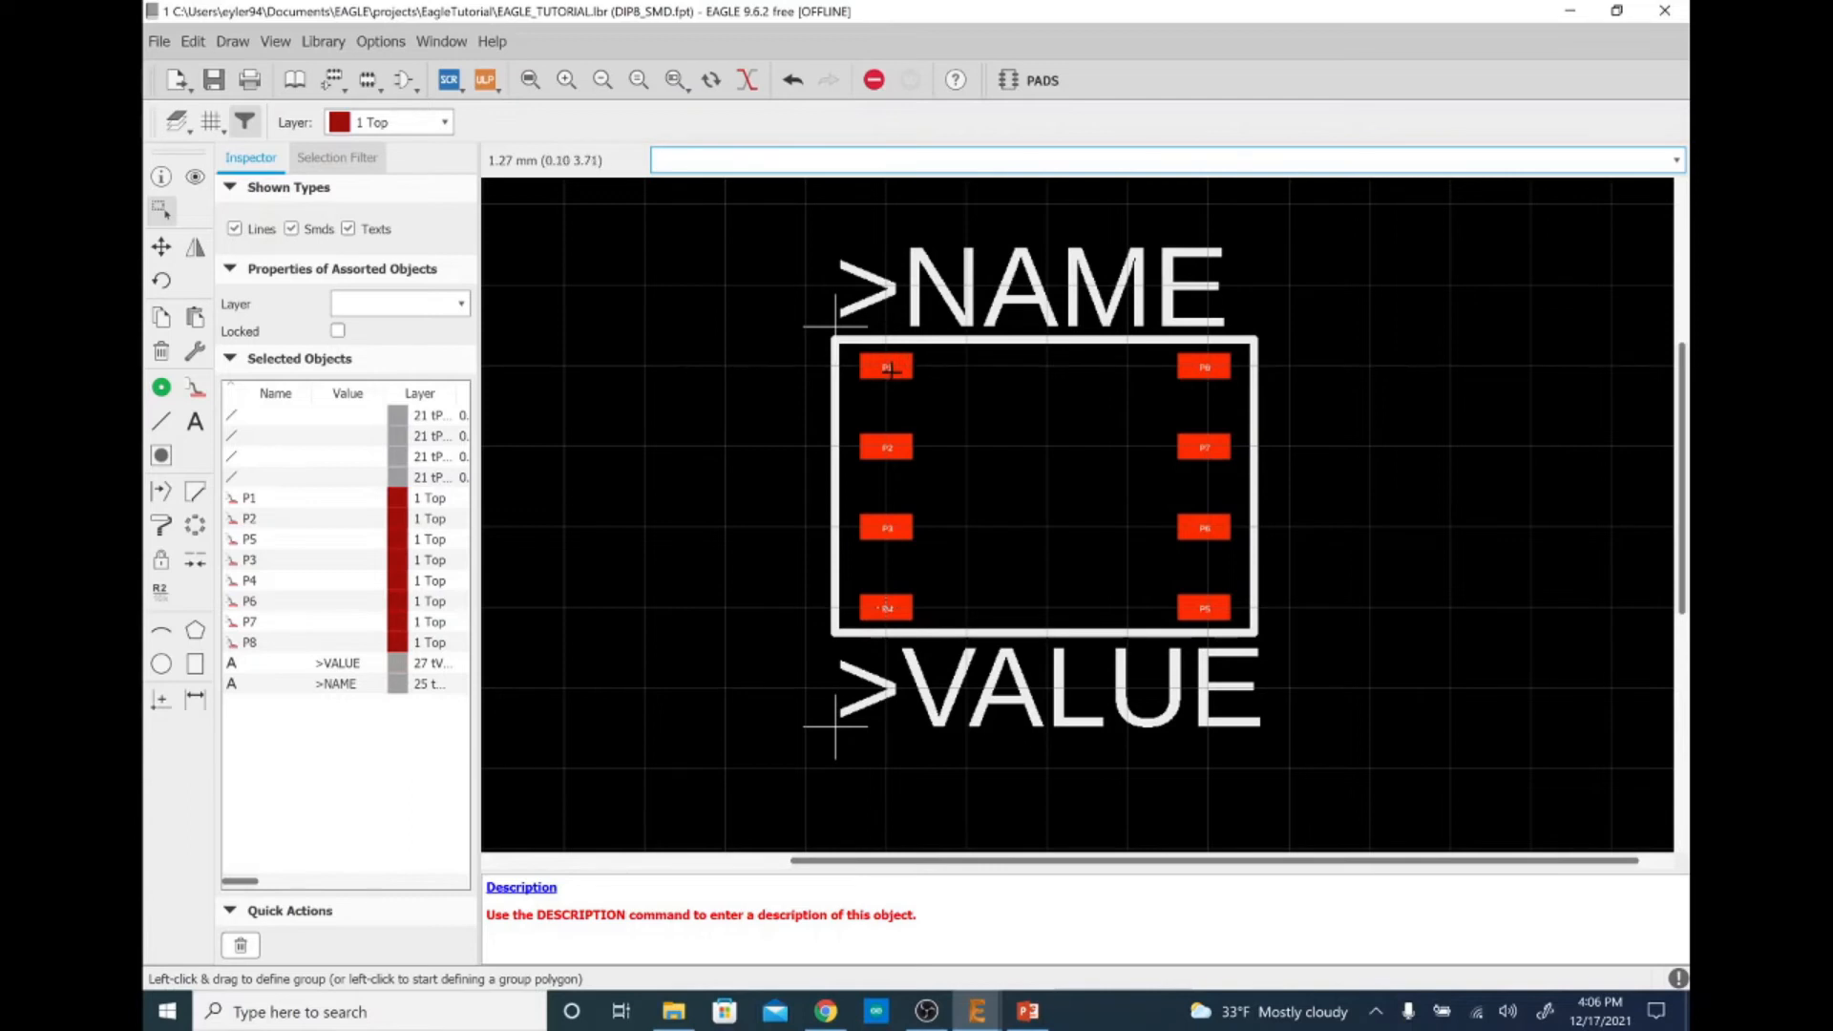
# Check the maximum values of dimensions L and b in the datasheet's dimensions table in the browser, and return to the EAGLE footprint
pyautogui.hotkey('alt', 'Tab')
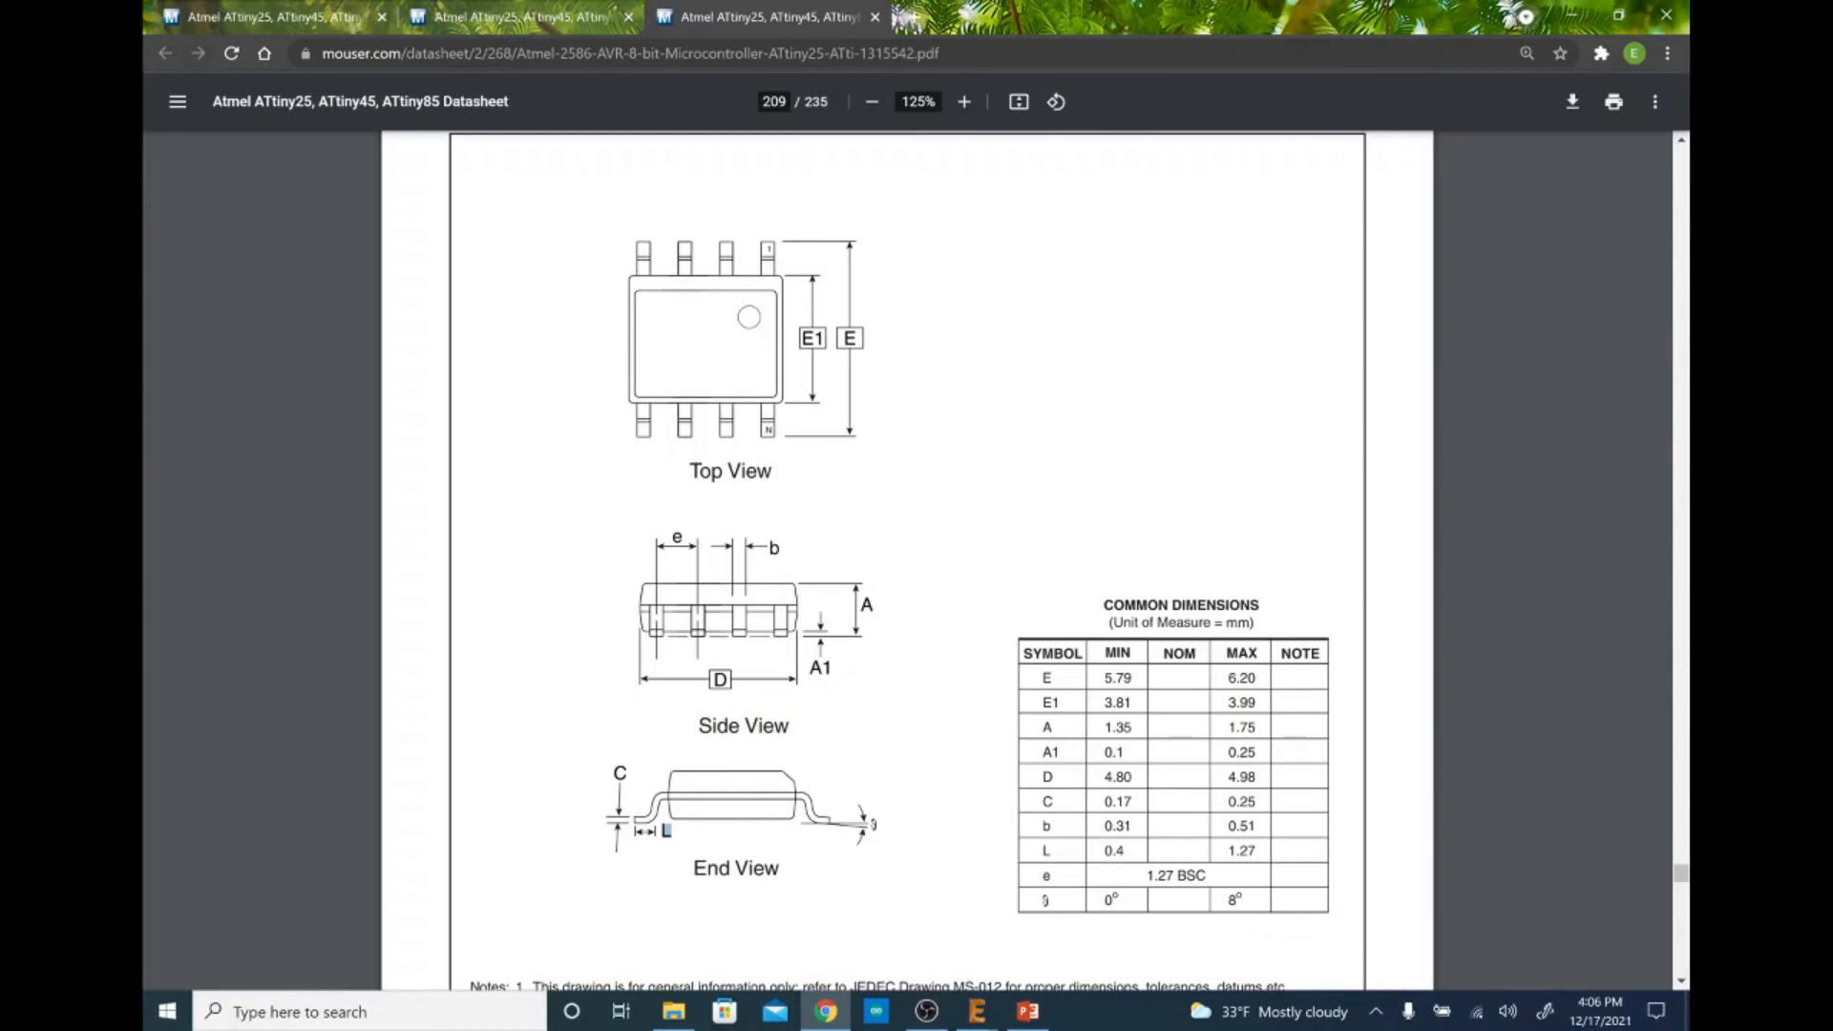
pyautogui.moveTo(1229, 851); pyautogui.dragTo(1278, 852)
pyautogui.press('alt')
pyautogui.moveTo(1229, 826); pyautogui.dragTo(1255, 826)
pyautogui.click(1169, 744)
pyautogui.hotkey('alt', 'Tab')
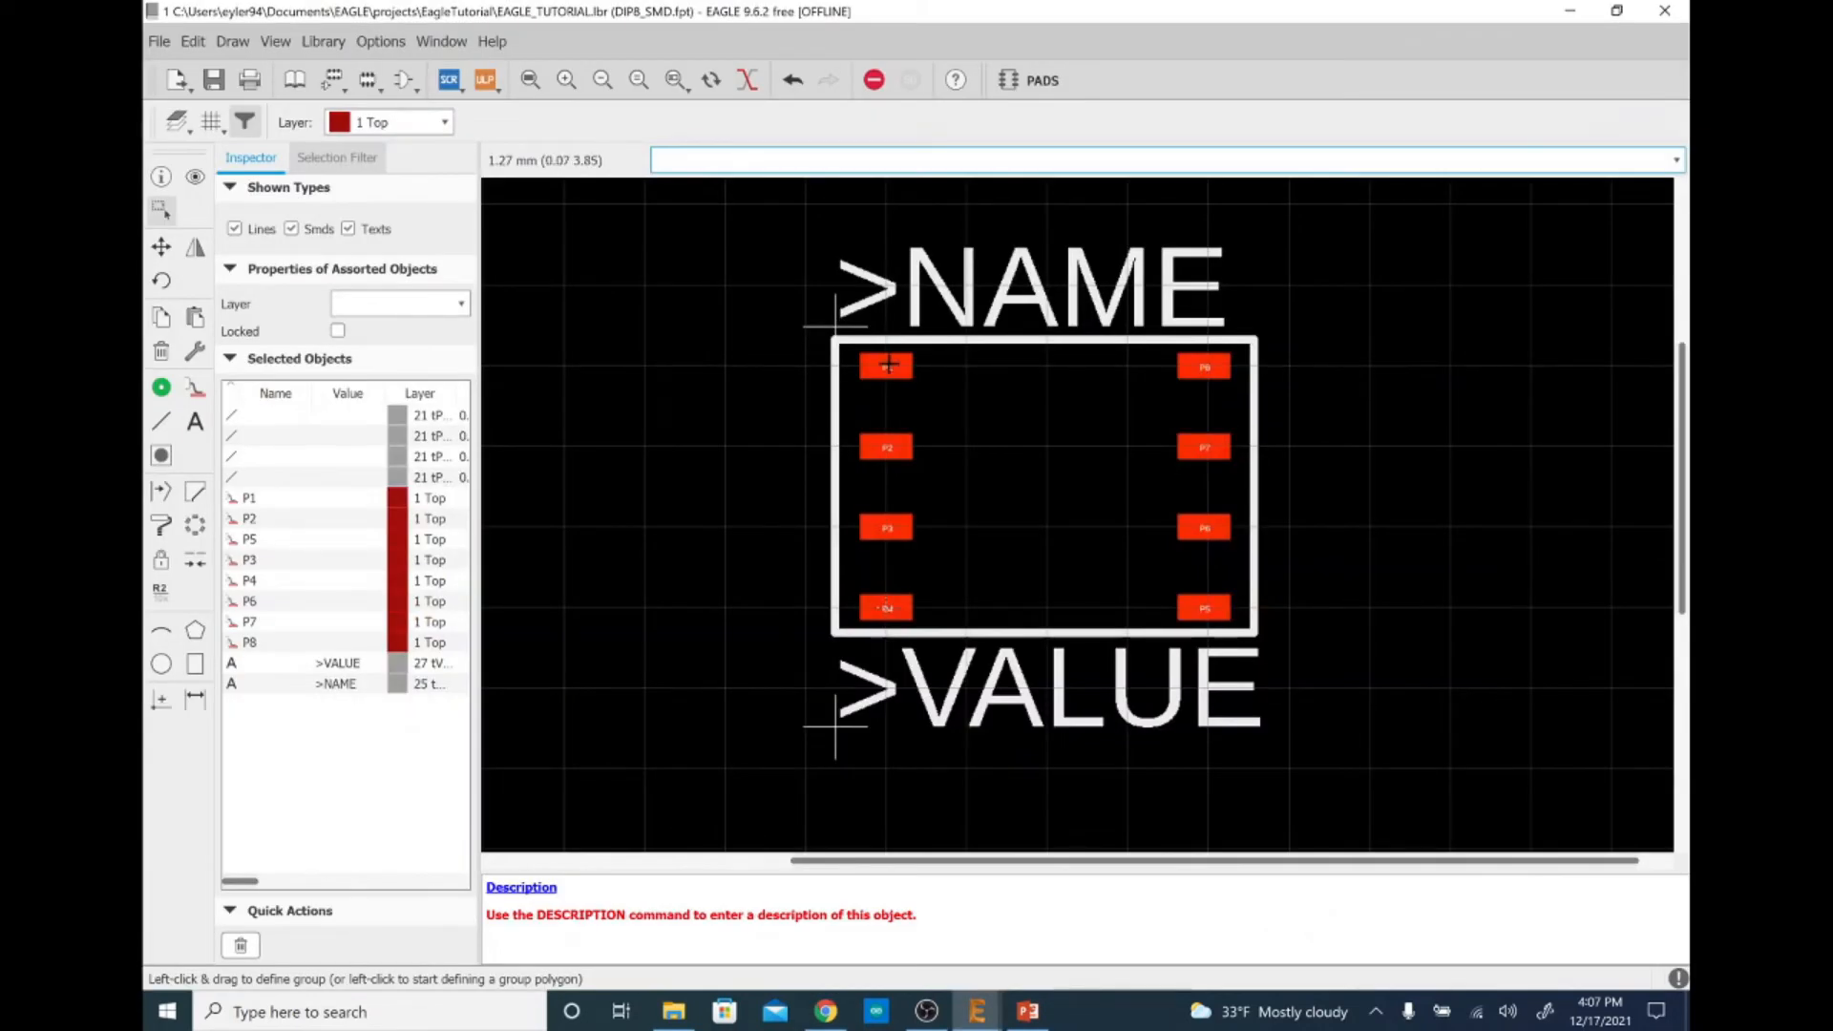
# Change the size of all eight SMD pads, P1 to P8, to 1.27 x 0.5 mm as a group
pyautogui.press('Escape')
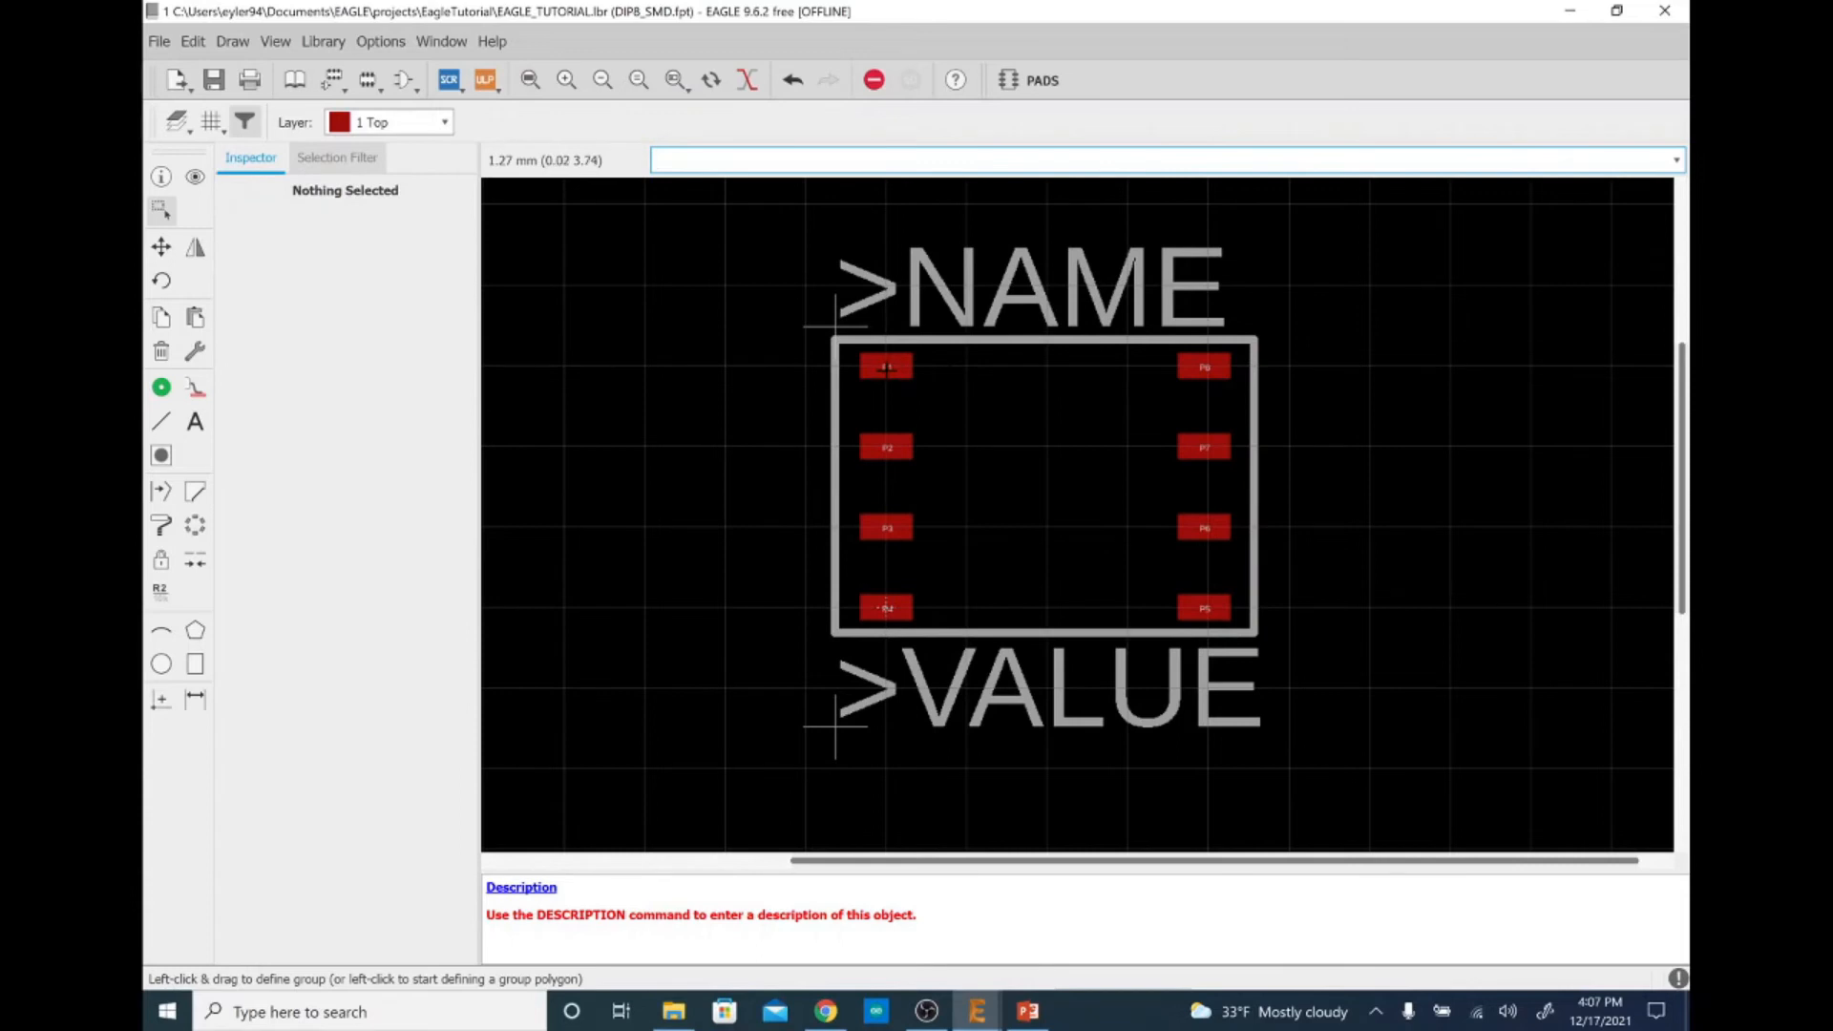
pyautogui.click(886, 366)
pyautogui.keyDown('ctrl'); pyautogui.click(886, 447); pyautogui.keyUp('ctrl')
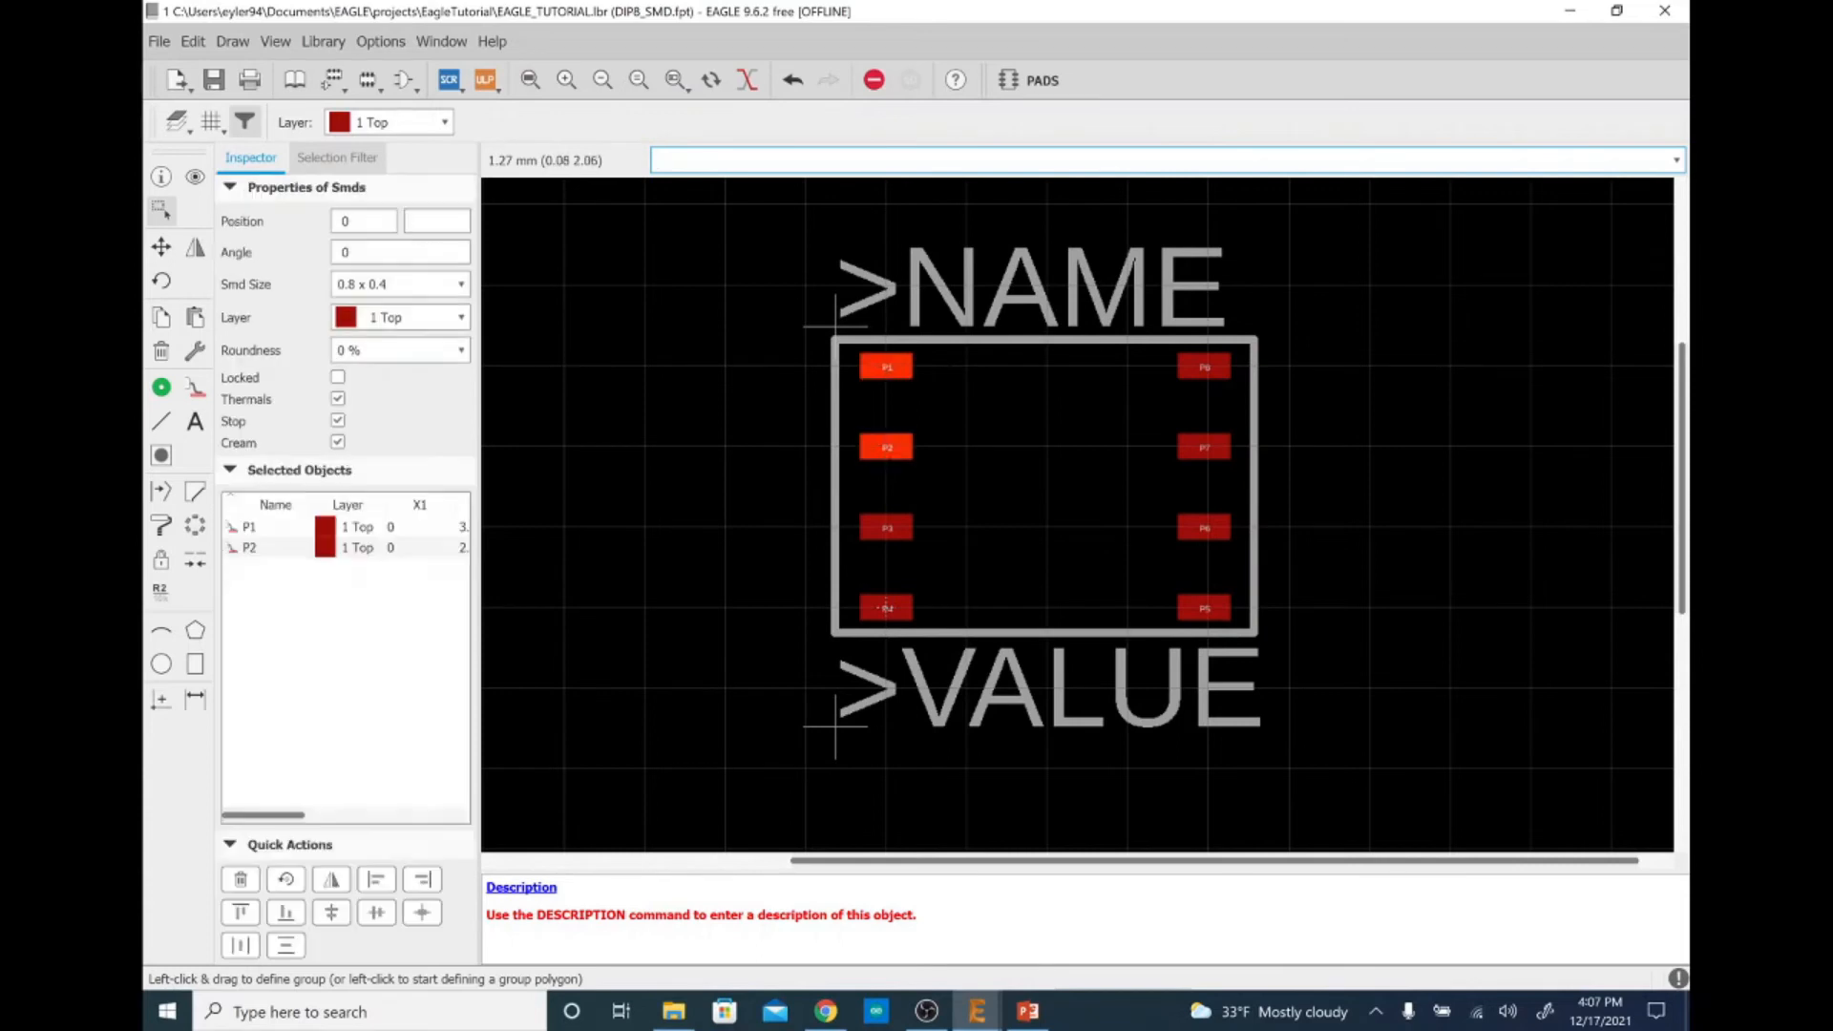
pyautogui.keyDown('ctrl'); pyautogui.click(886, 527); pyautogui.keyUp('ctrl')
pyautogui.keyDown('ctrl'); pyautogui.click(886, 607); pyautogui.keyUp('ctrl')
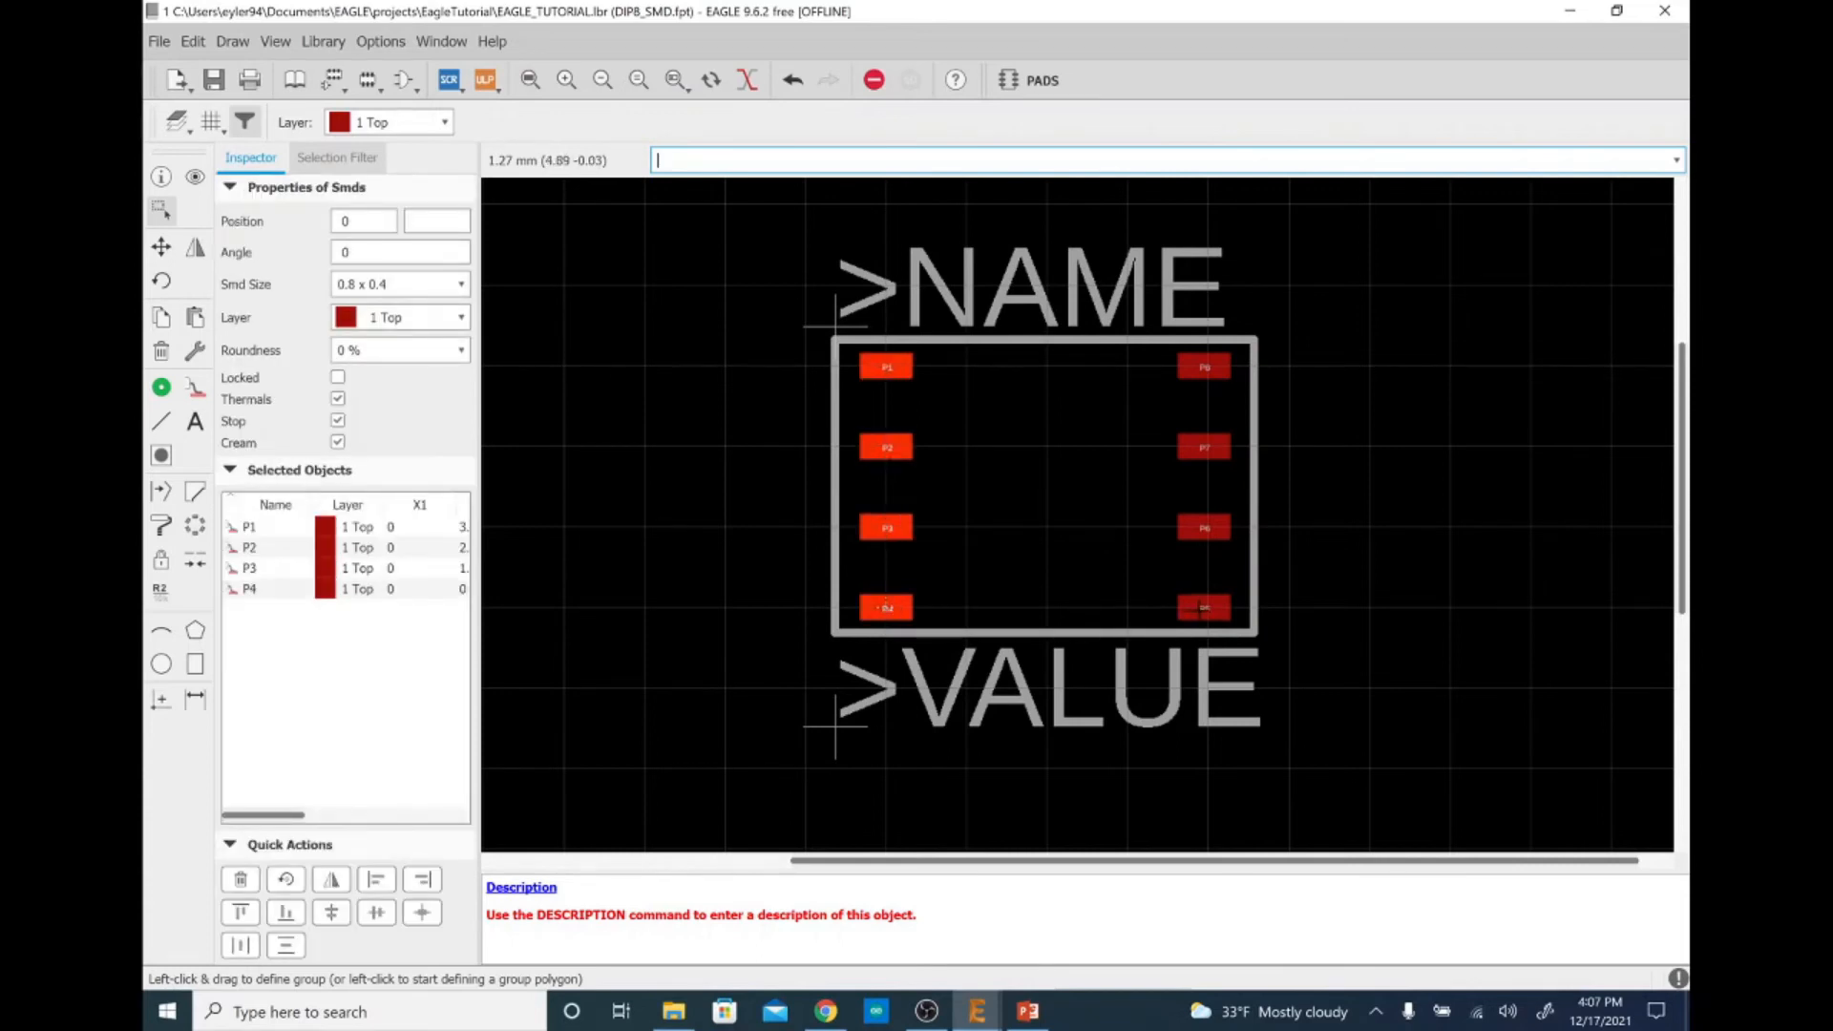
pyautogui.keyDown('ctrl'); pyautogui.click(1204, 607); pyautogui.keyUp('ctrl')
pyautogui.keyDown('ctrl'); pyautogui.click(1204, 527); pyautogui.keyUp('ctrl')
pyautogui.keyDown('ctrl'); pyautogui.click(1204, 447); pyautogui.keyUp('ctrl')
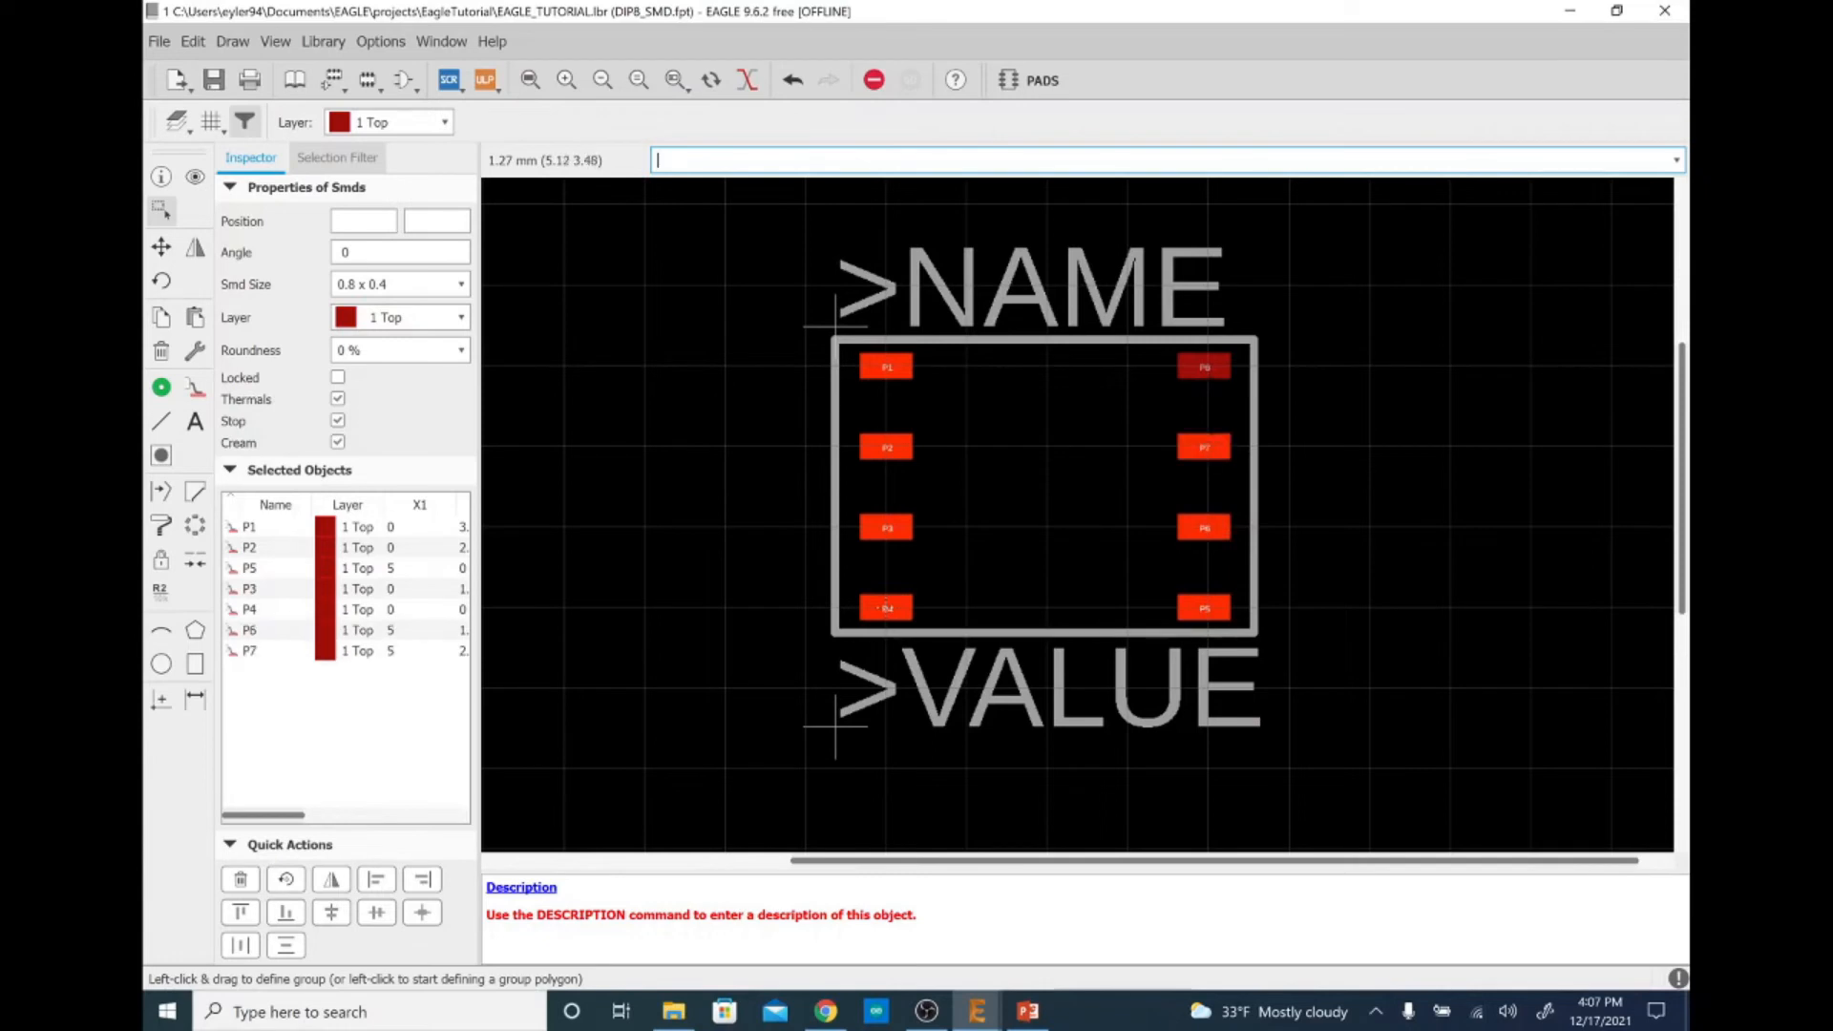
pyautogui.keyDown('ctrl'); pyautogui.click(1204, 366); pyautogui.keyUp('ctrl')
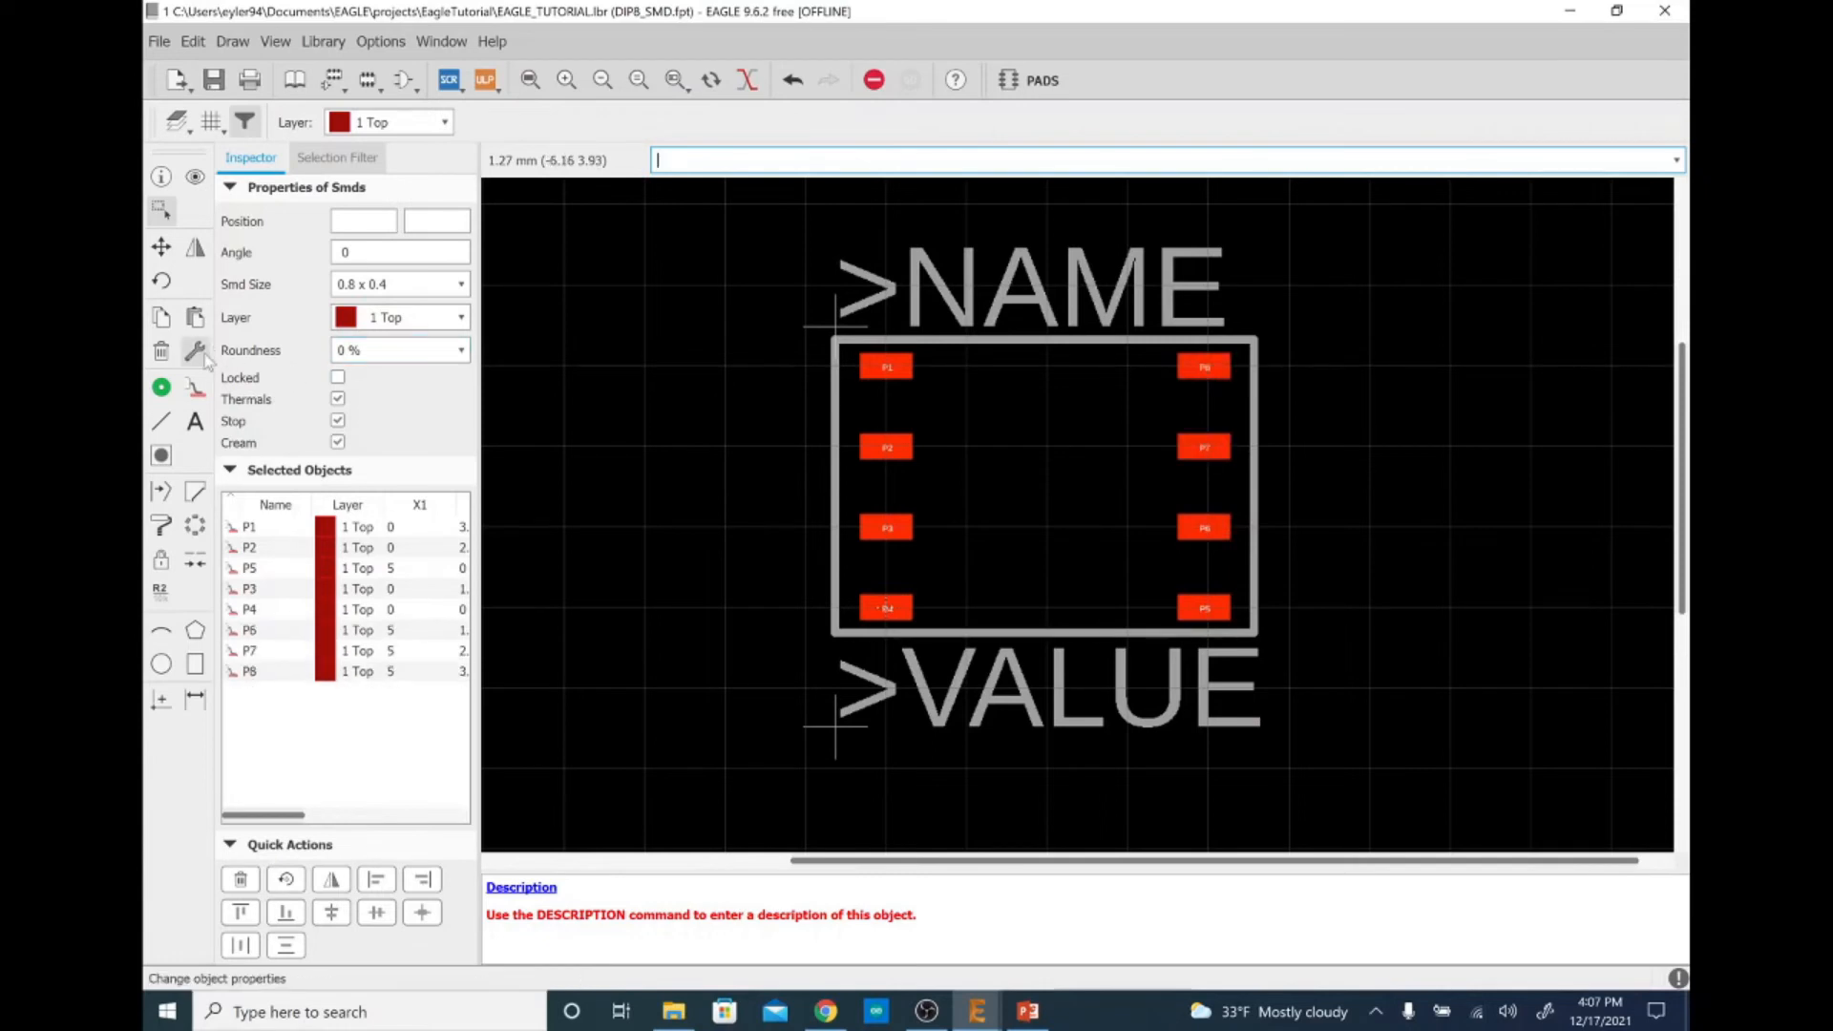
pyautogui.click(195, 353)
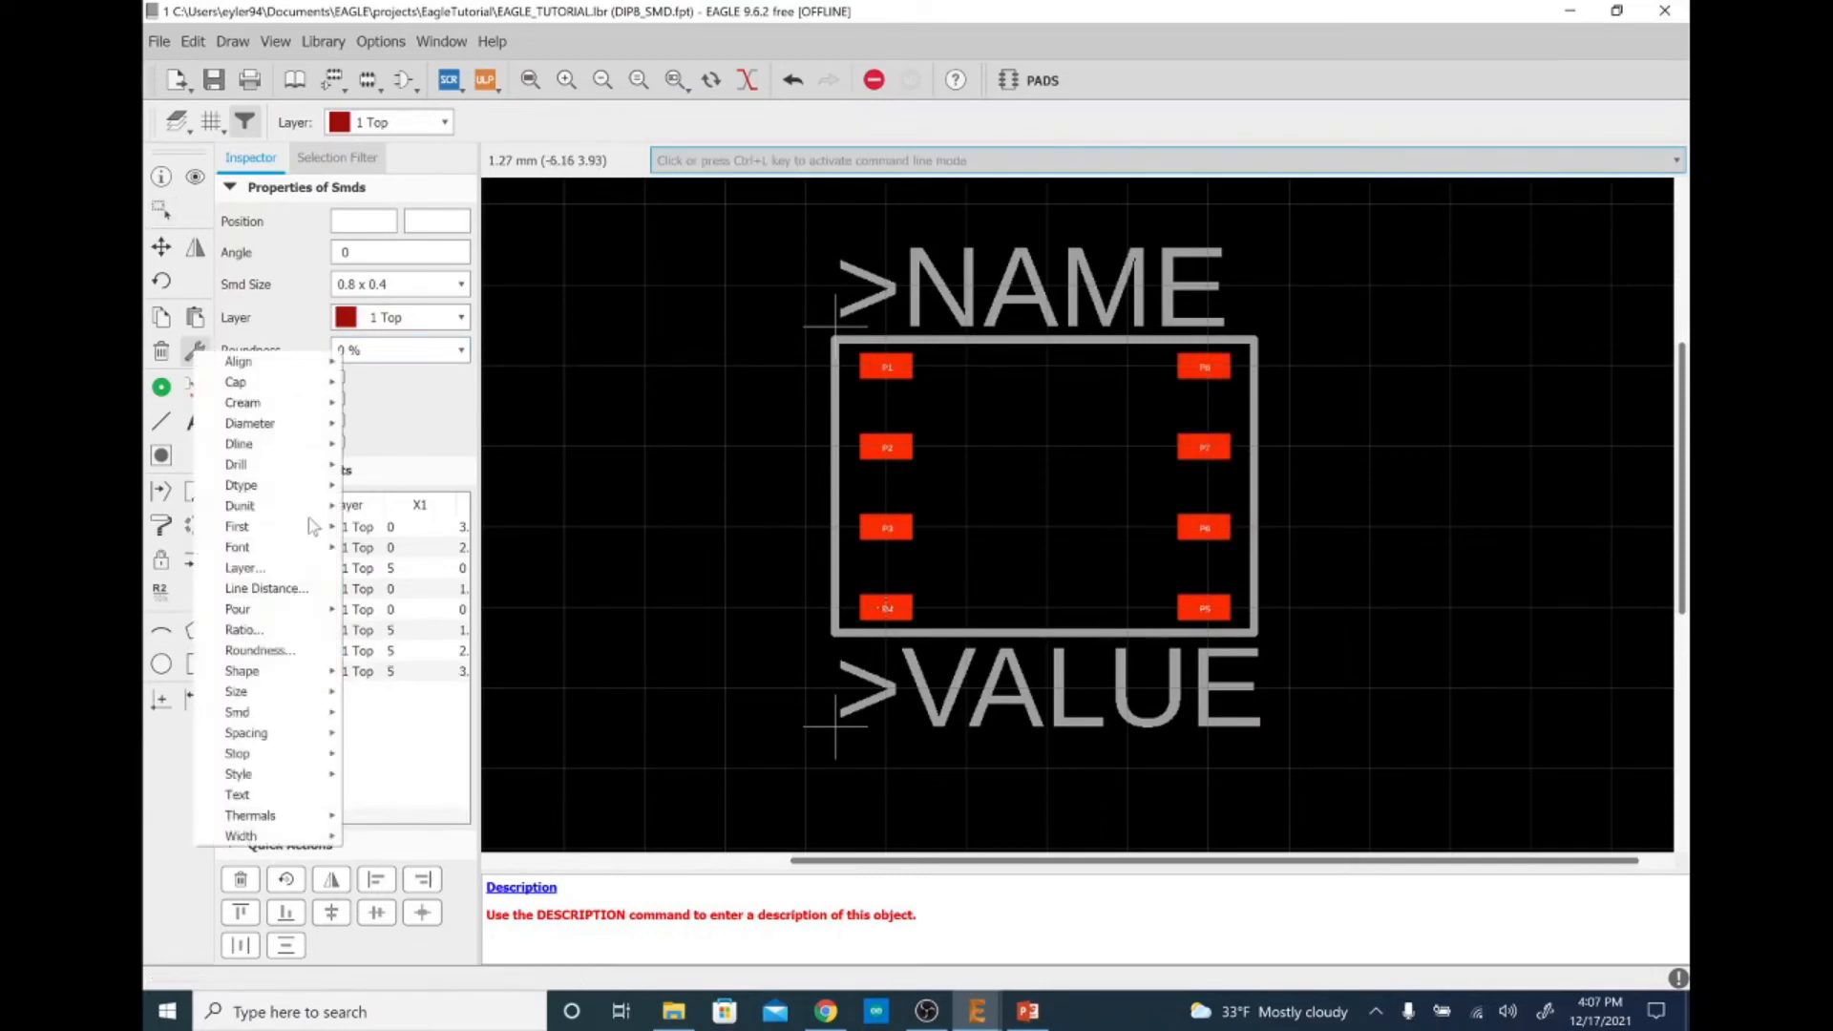
pyautogui.moveTo(306, 711)
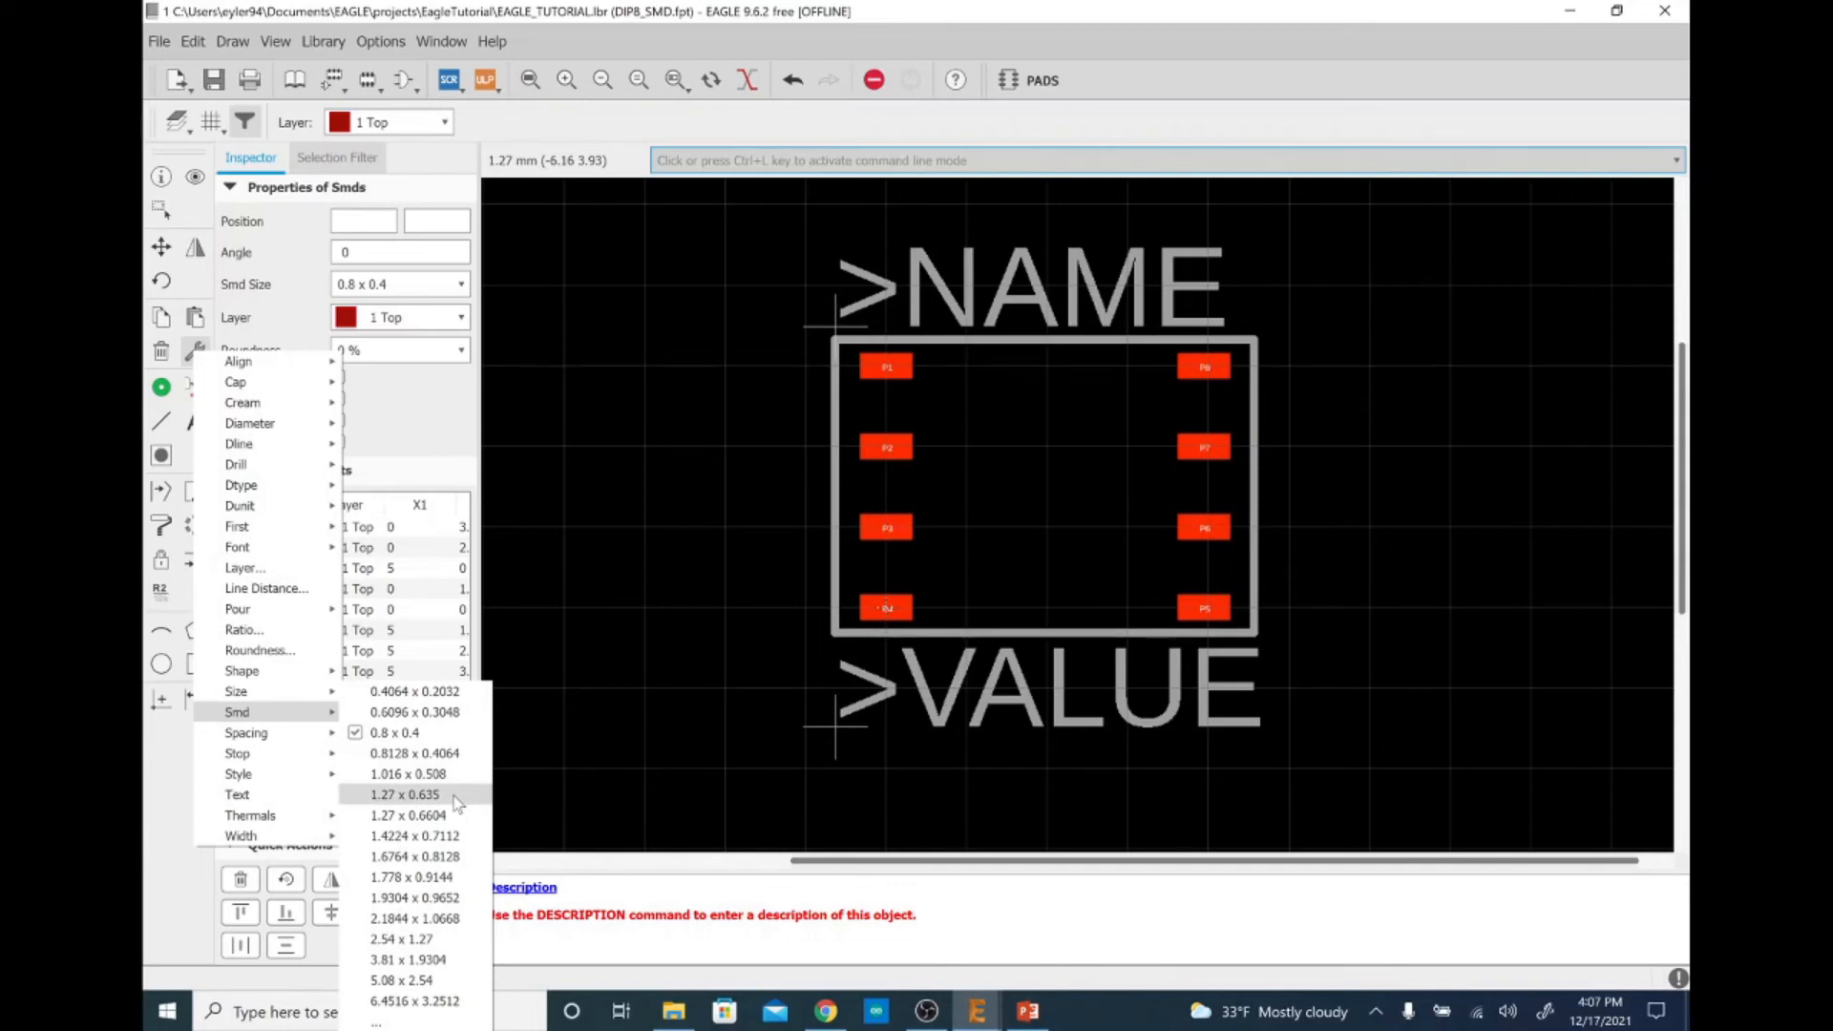
pyautogui.click(377, 1021)
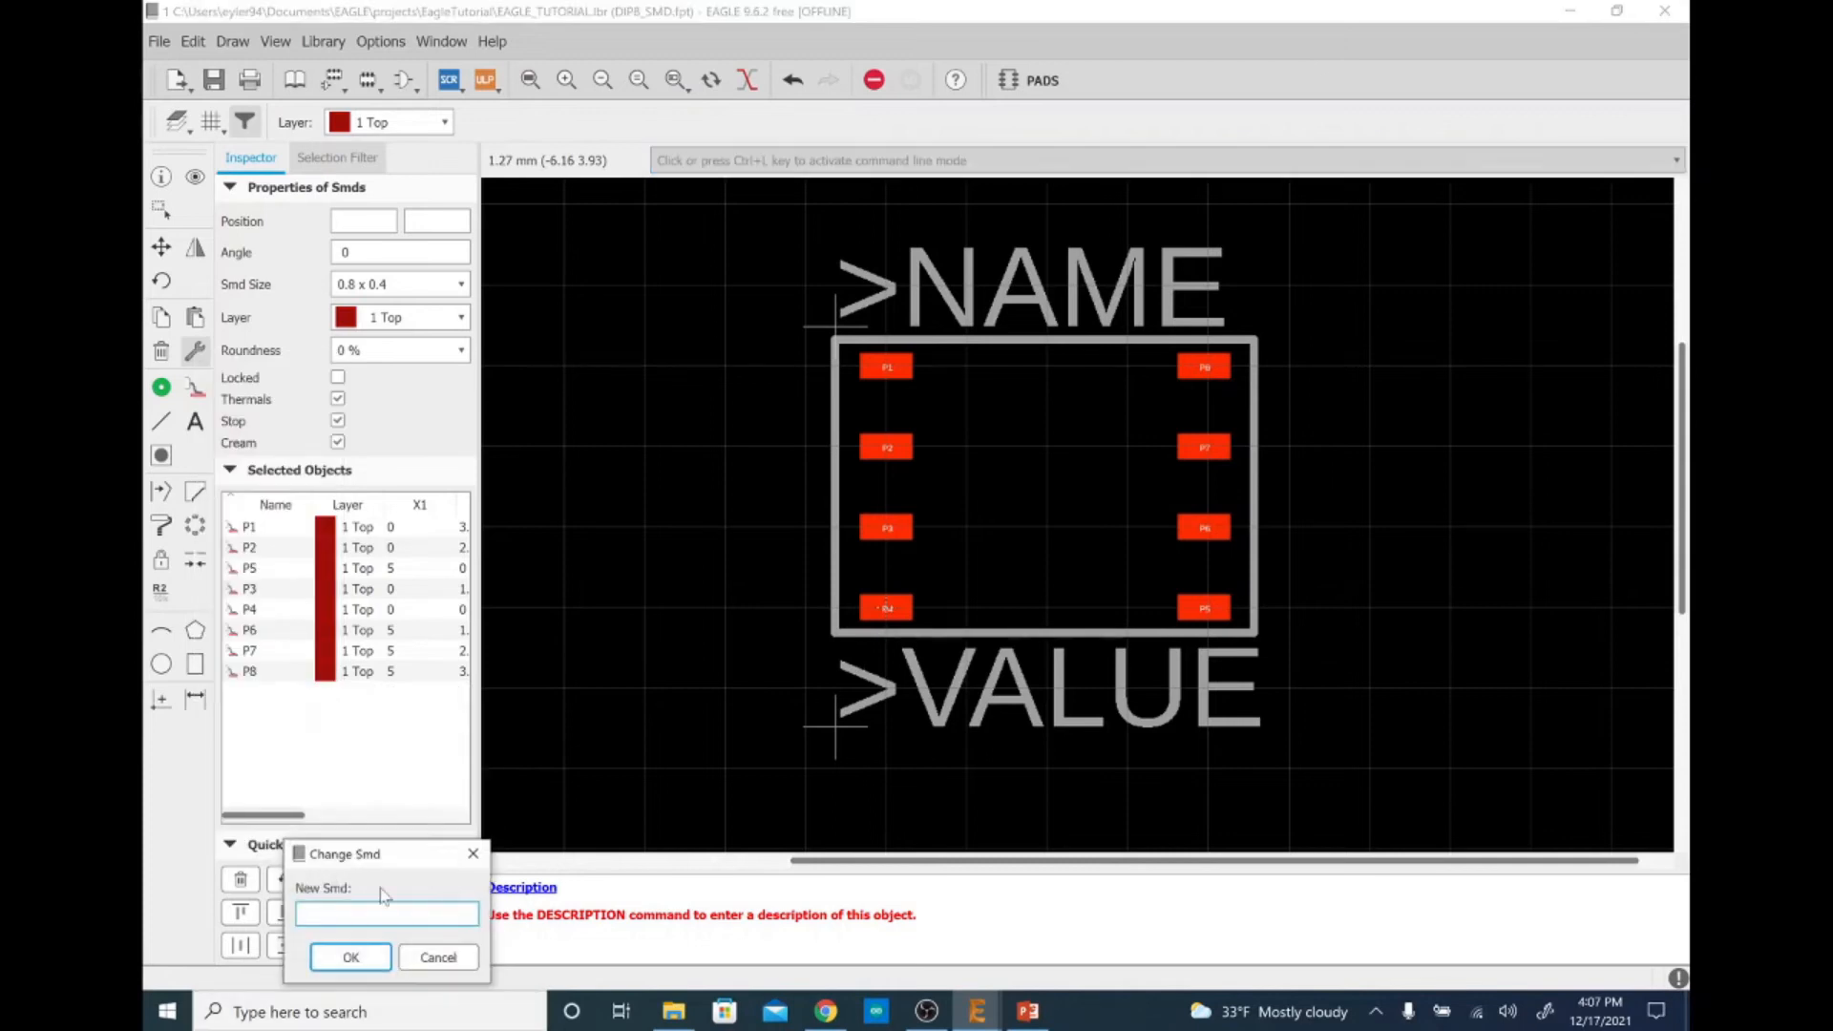
pyautogui.write('1.27 x 0.5')
pyautogui.click(350, 958)
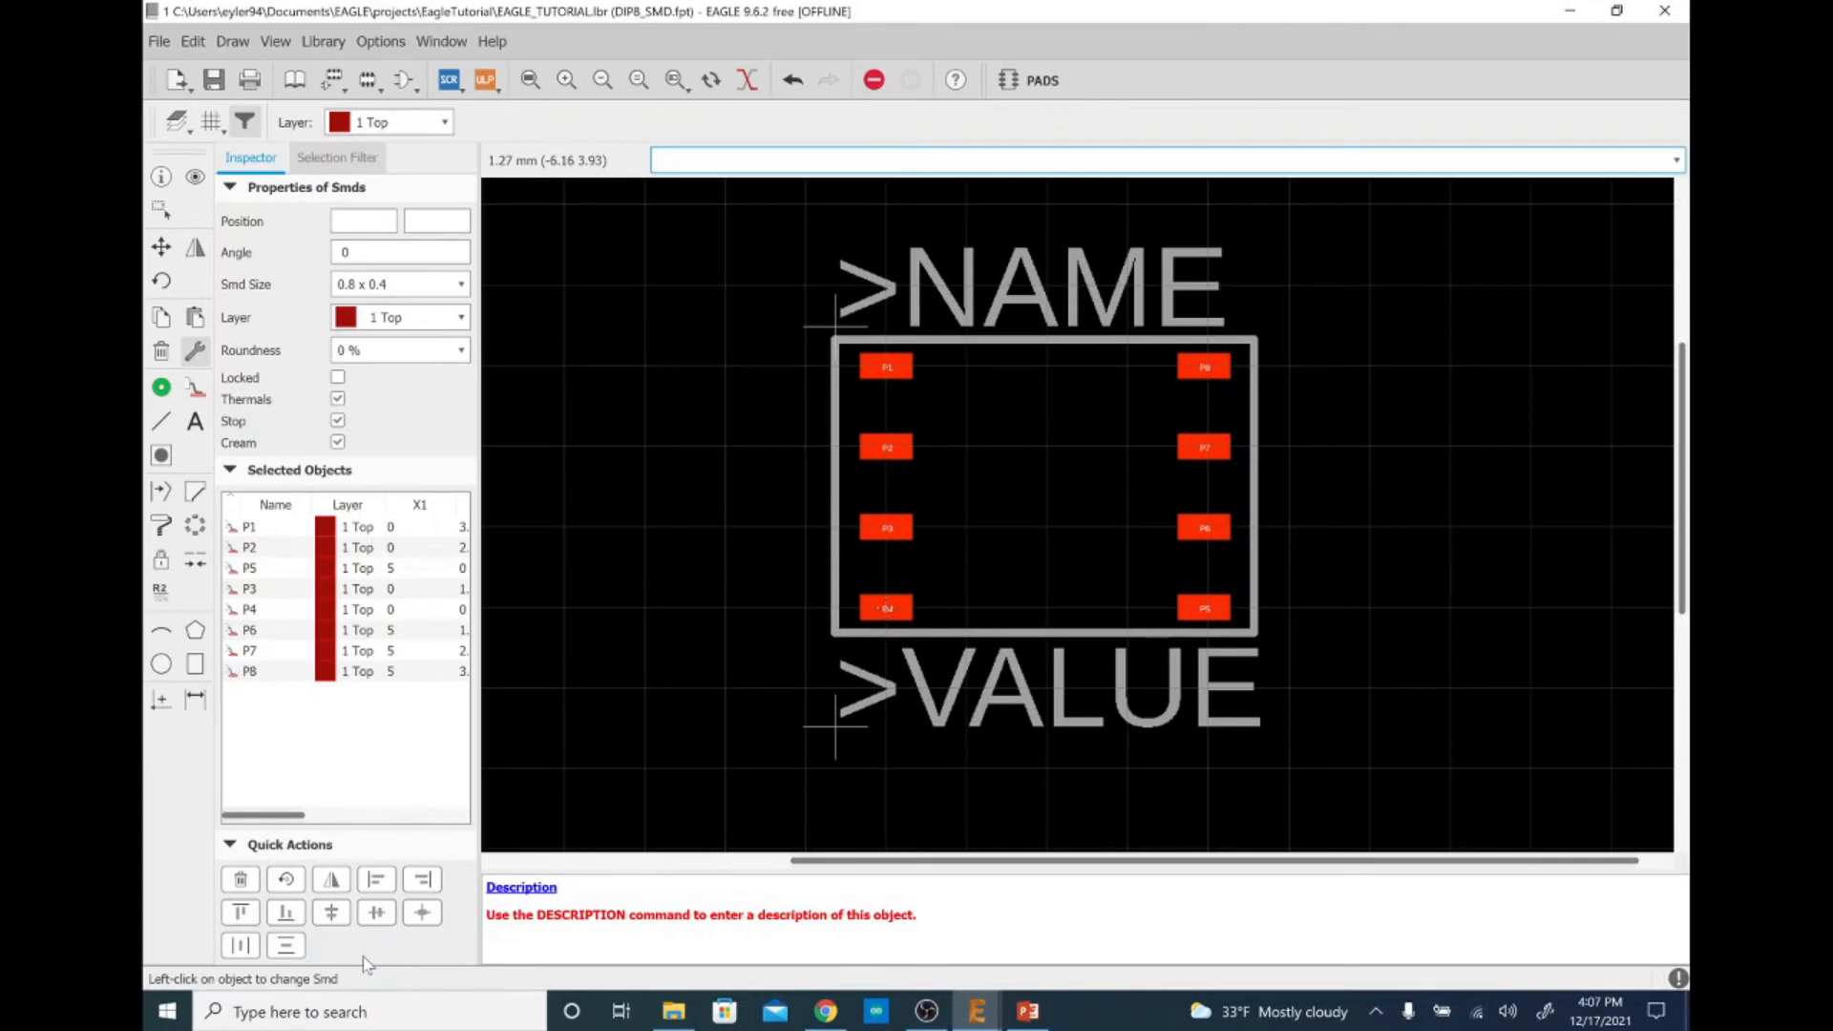
pyautogui.rightClick(886, 448)
pyautogui.click(961, 676)
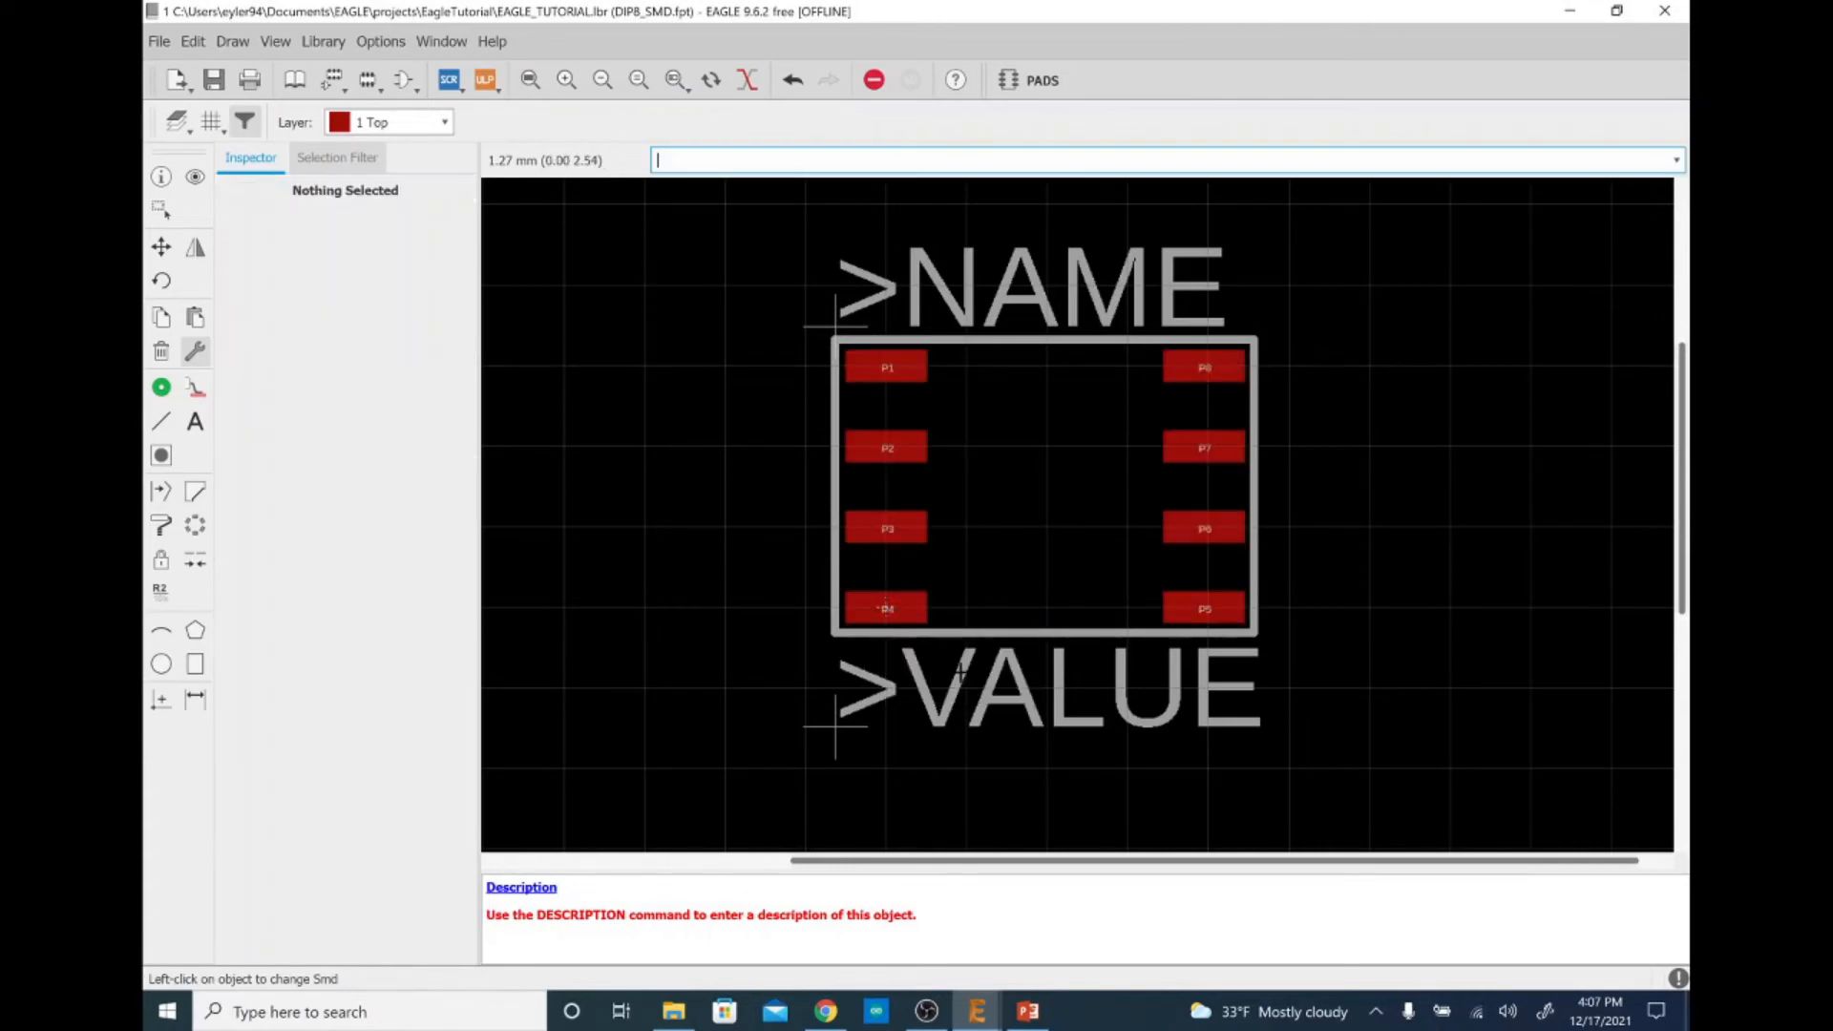
pyautogui.press('Escape')
pyautogui.press('Escape')
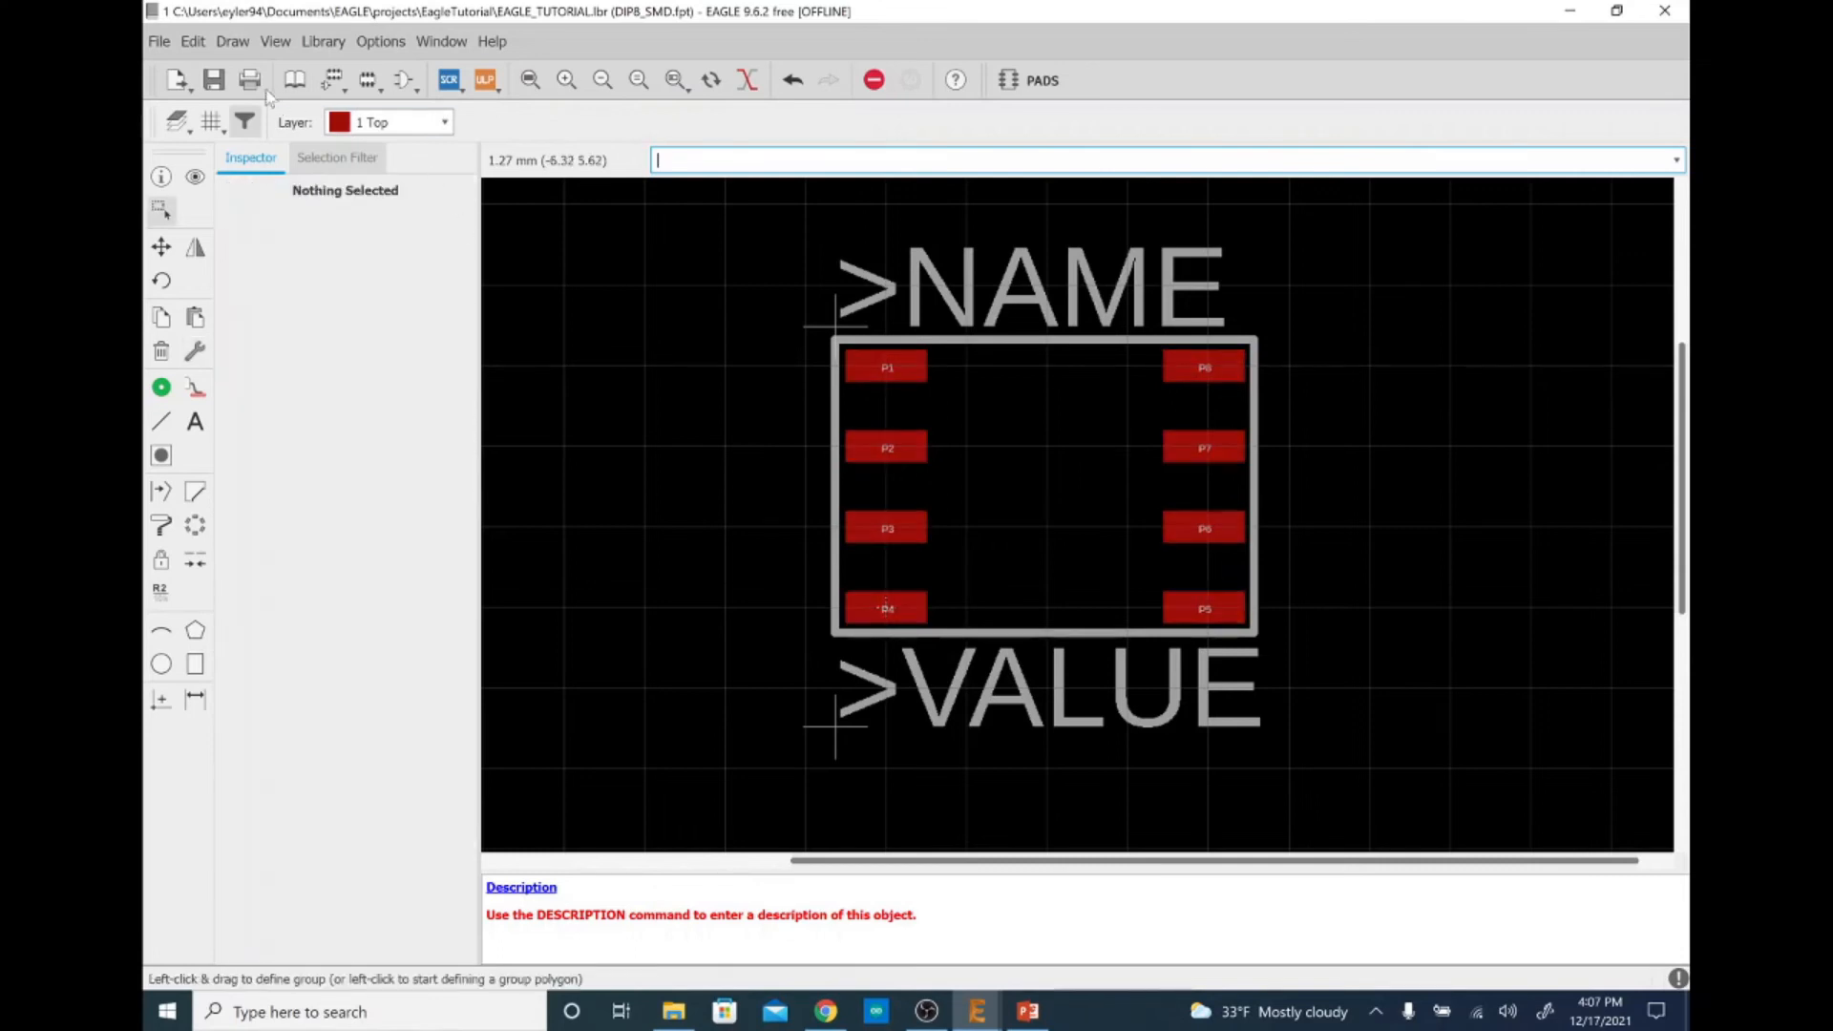
# Save the library and preview the DIP8 and DIP8_SMD footprints from its table of contents
pyautogui.click(215, 81)
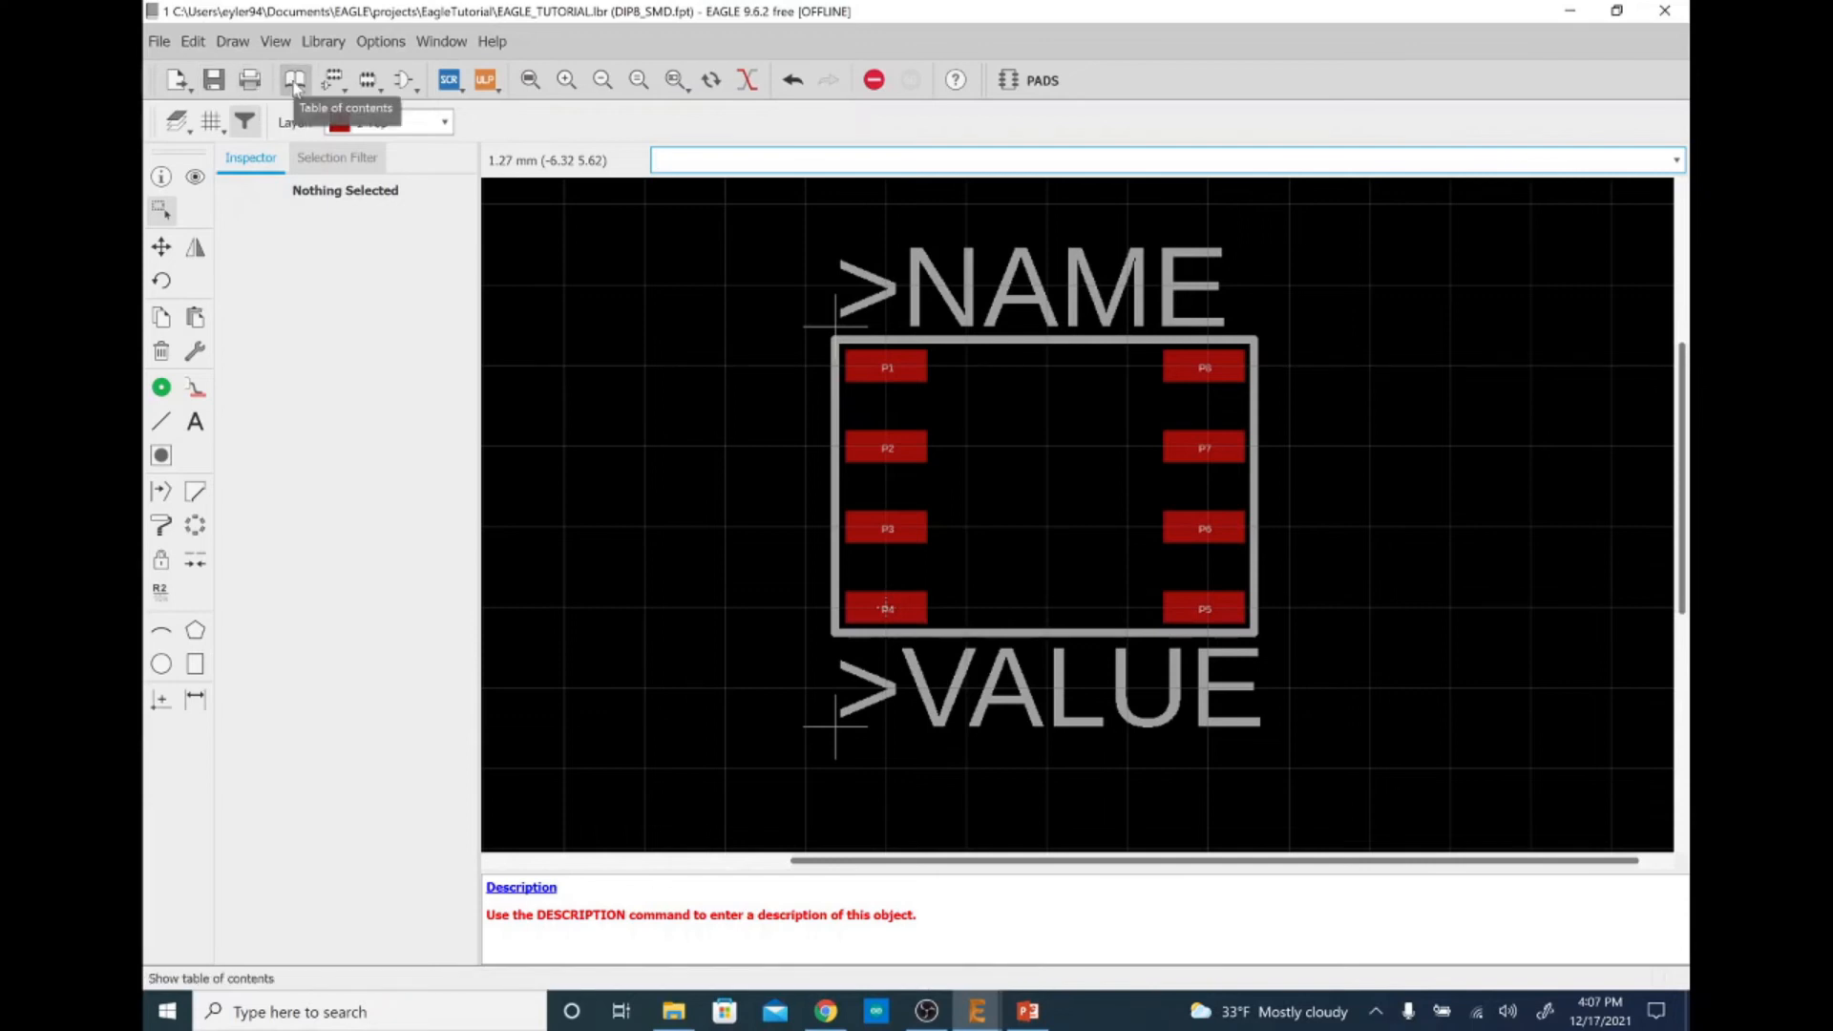
pyautogui.click(295, 82)
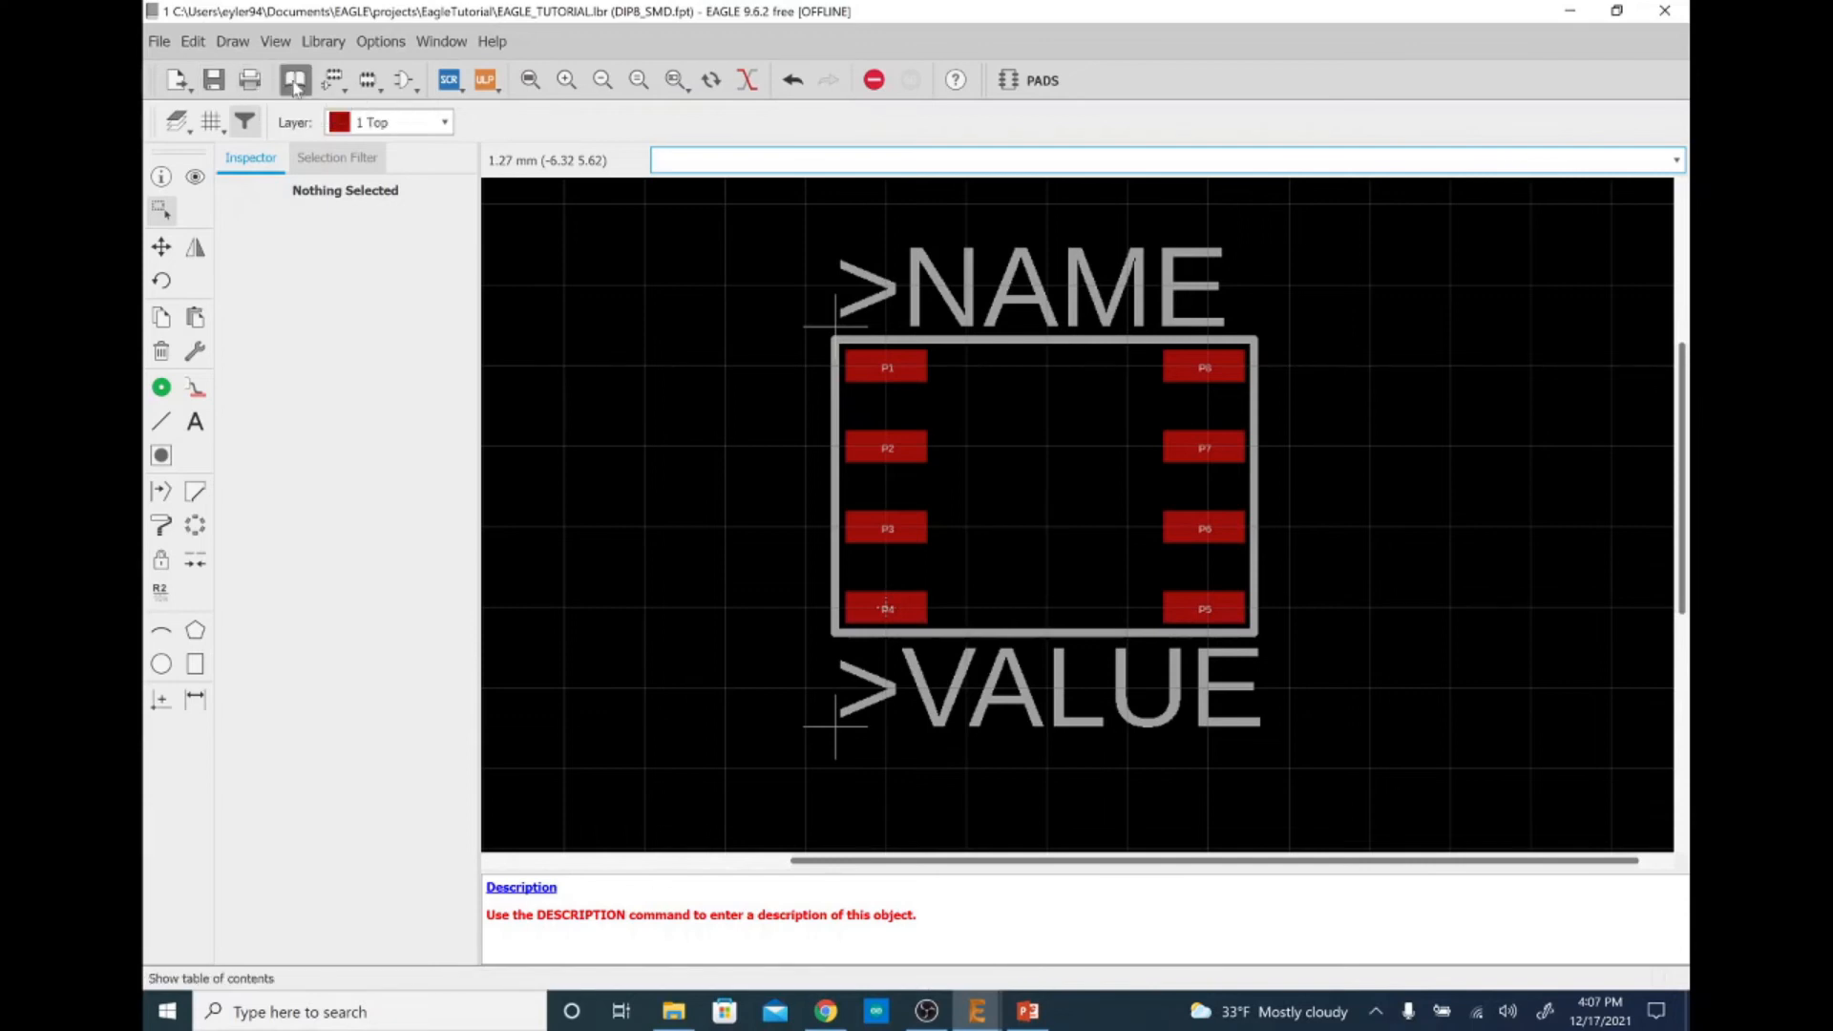
pyautogui.click(532, 212)
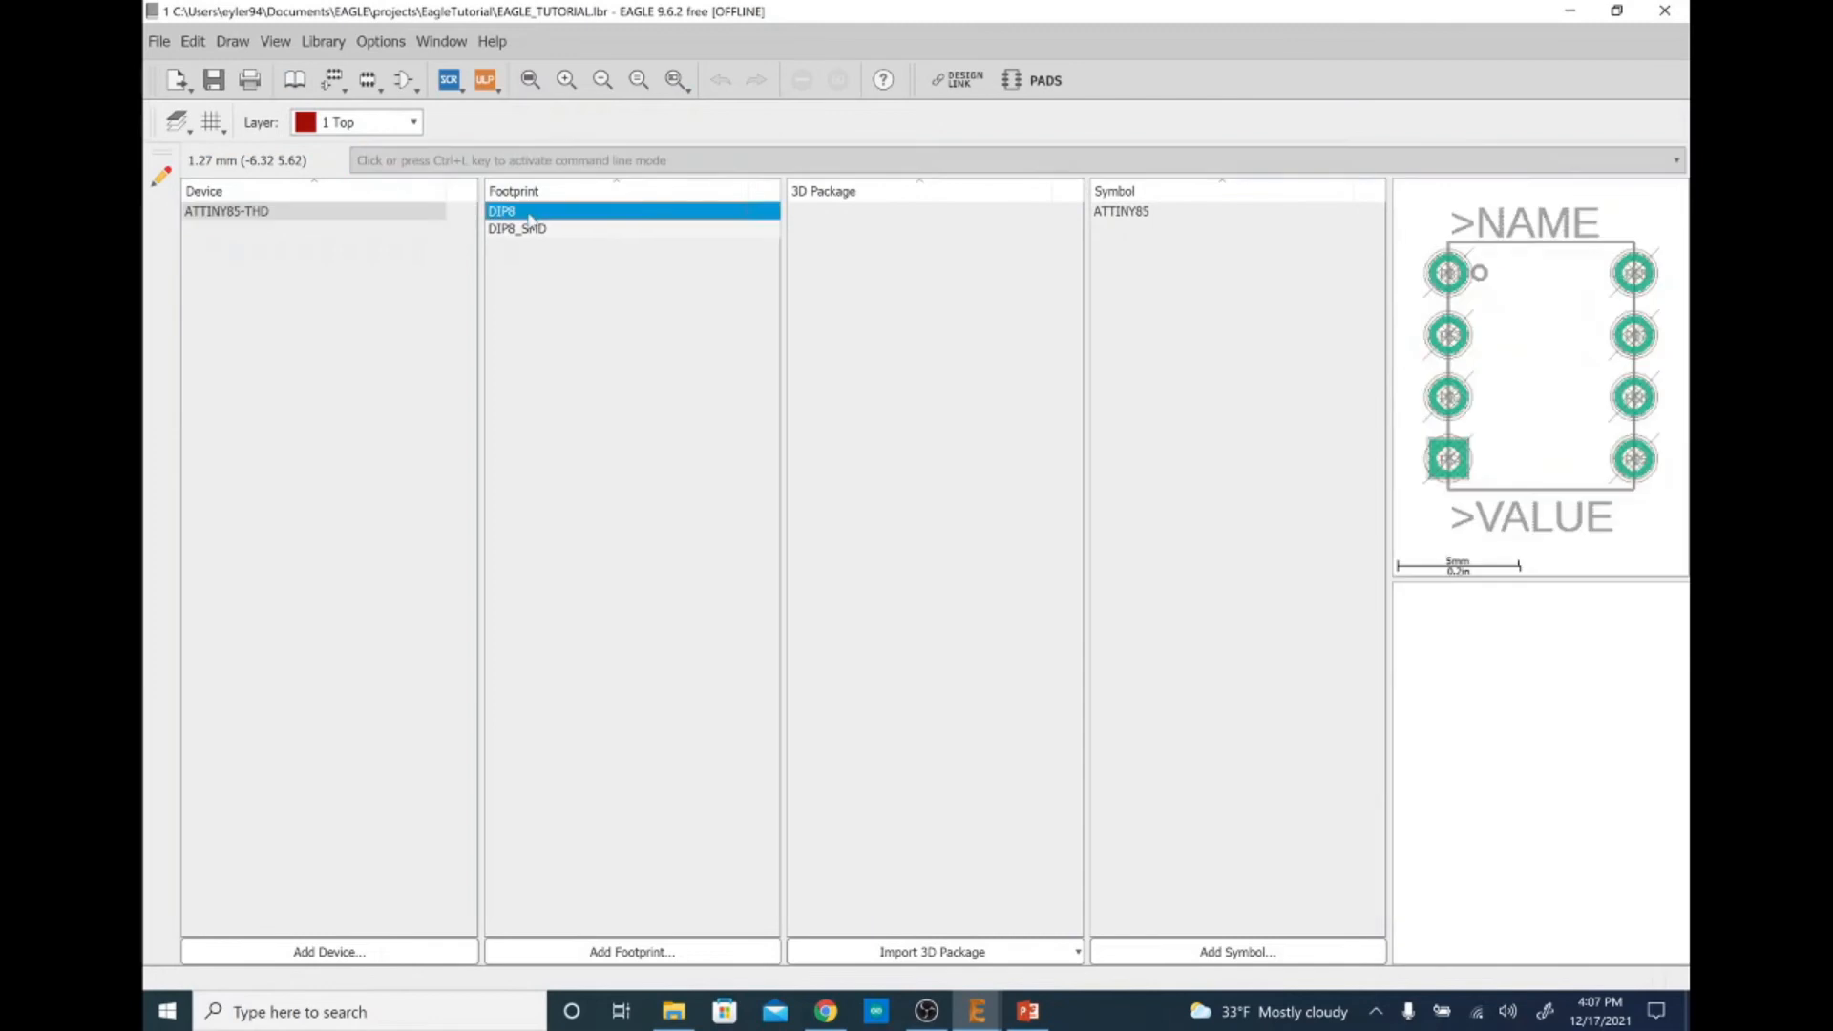
pyautogui.click(531, 231)
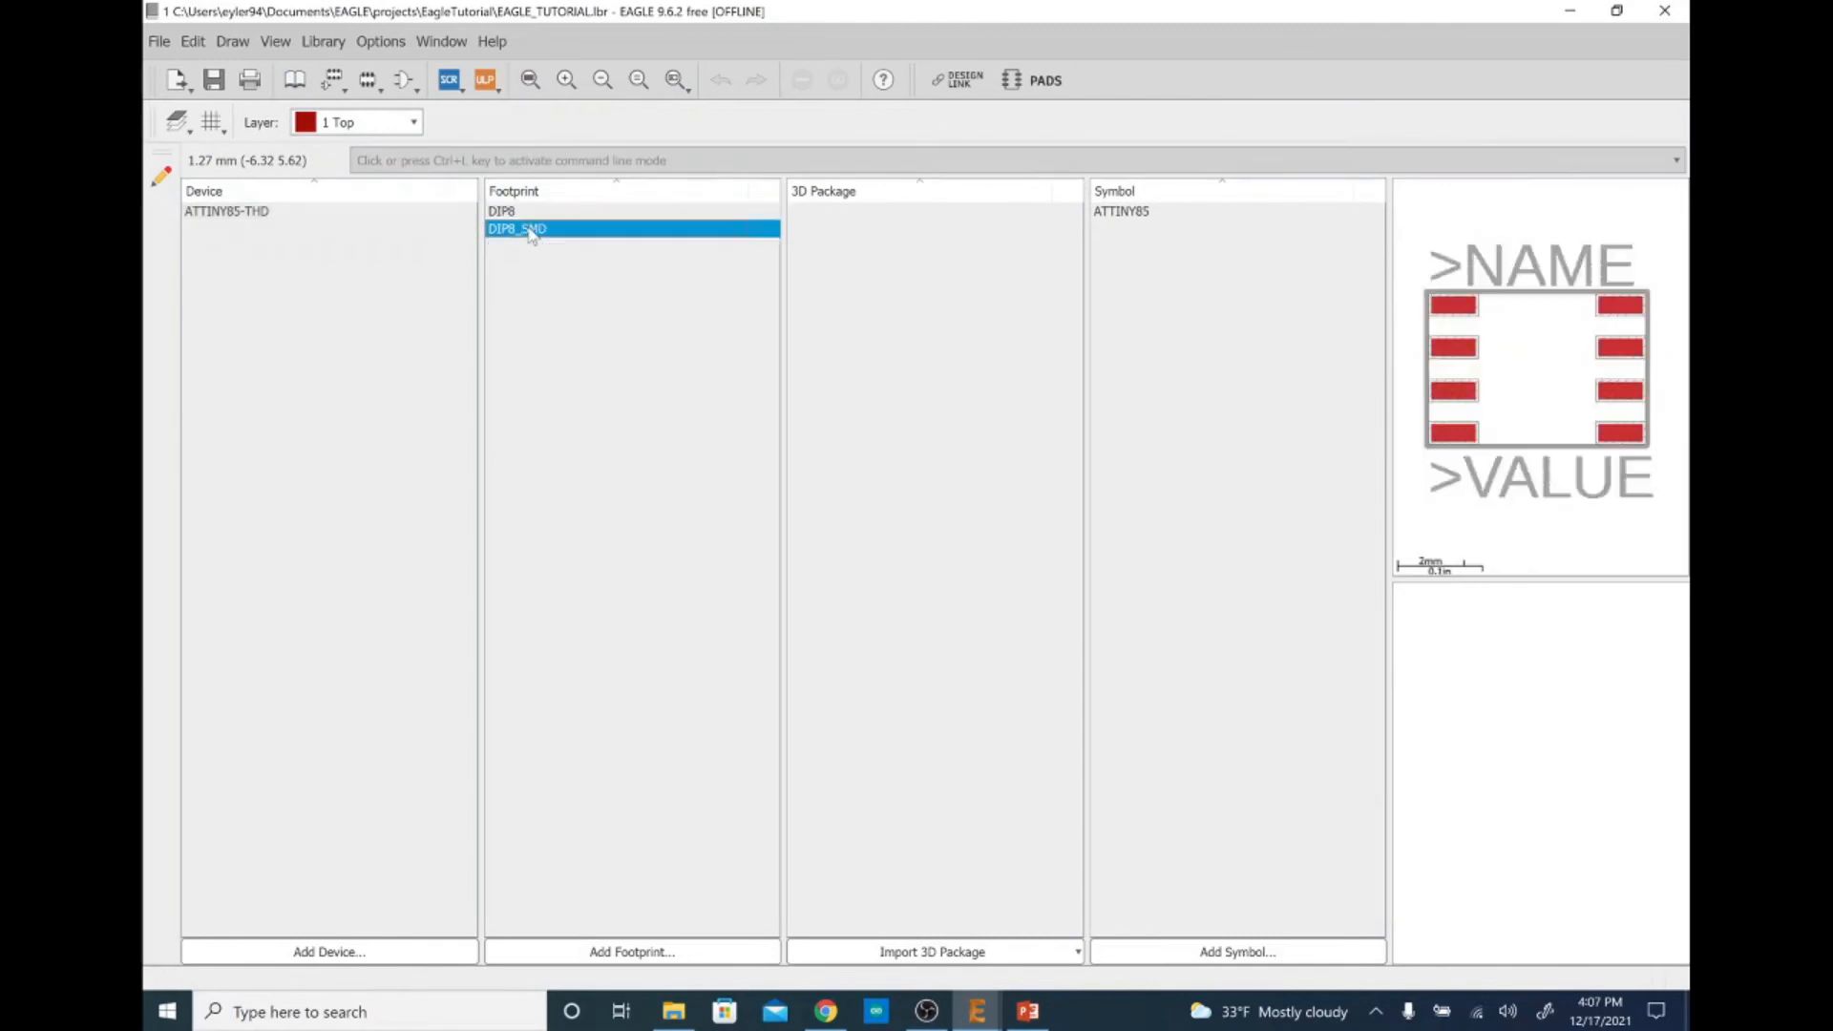
# Rename the ATTINY85-THD device to ATTINY85
pyautogui.click(393, 212)
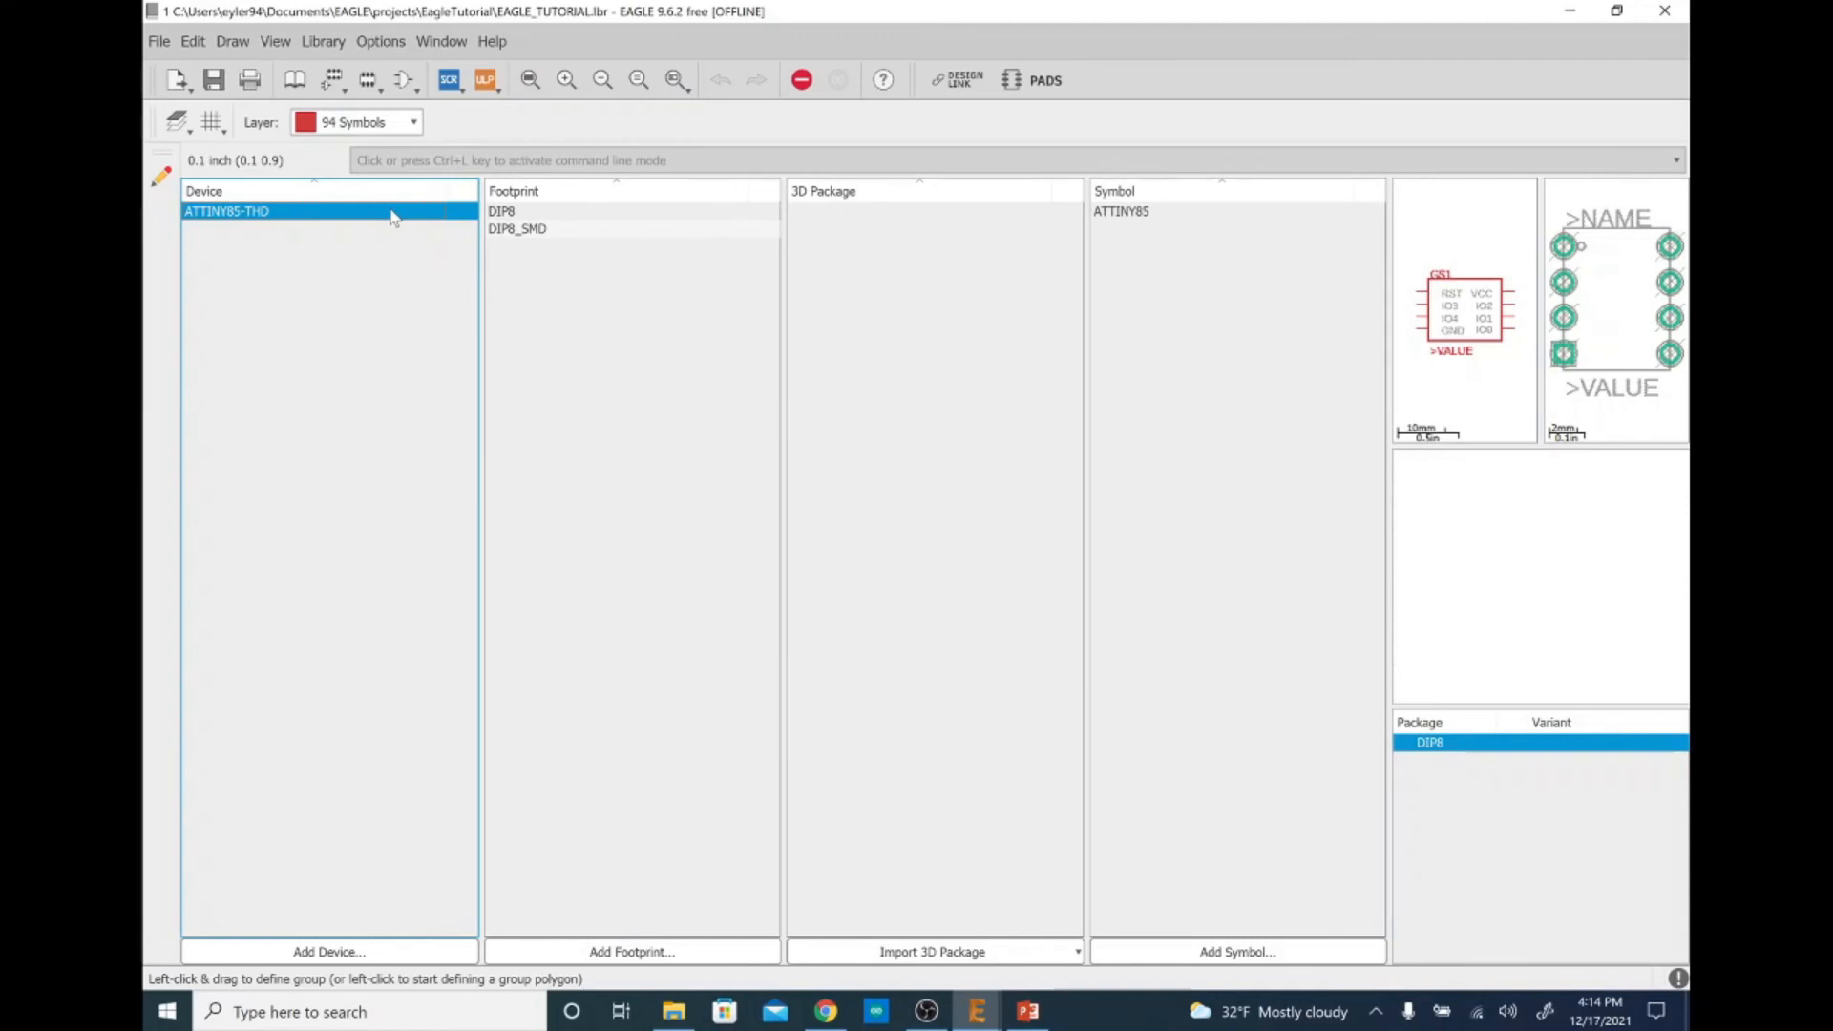
pyautogui.rightClick(393, 214)
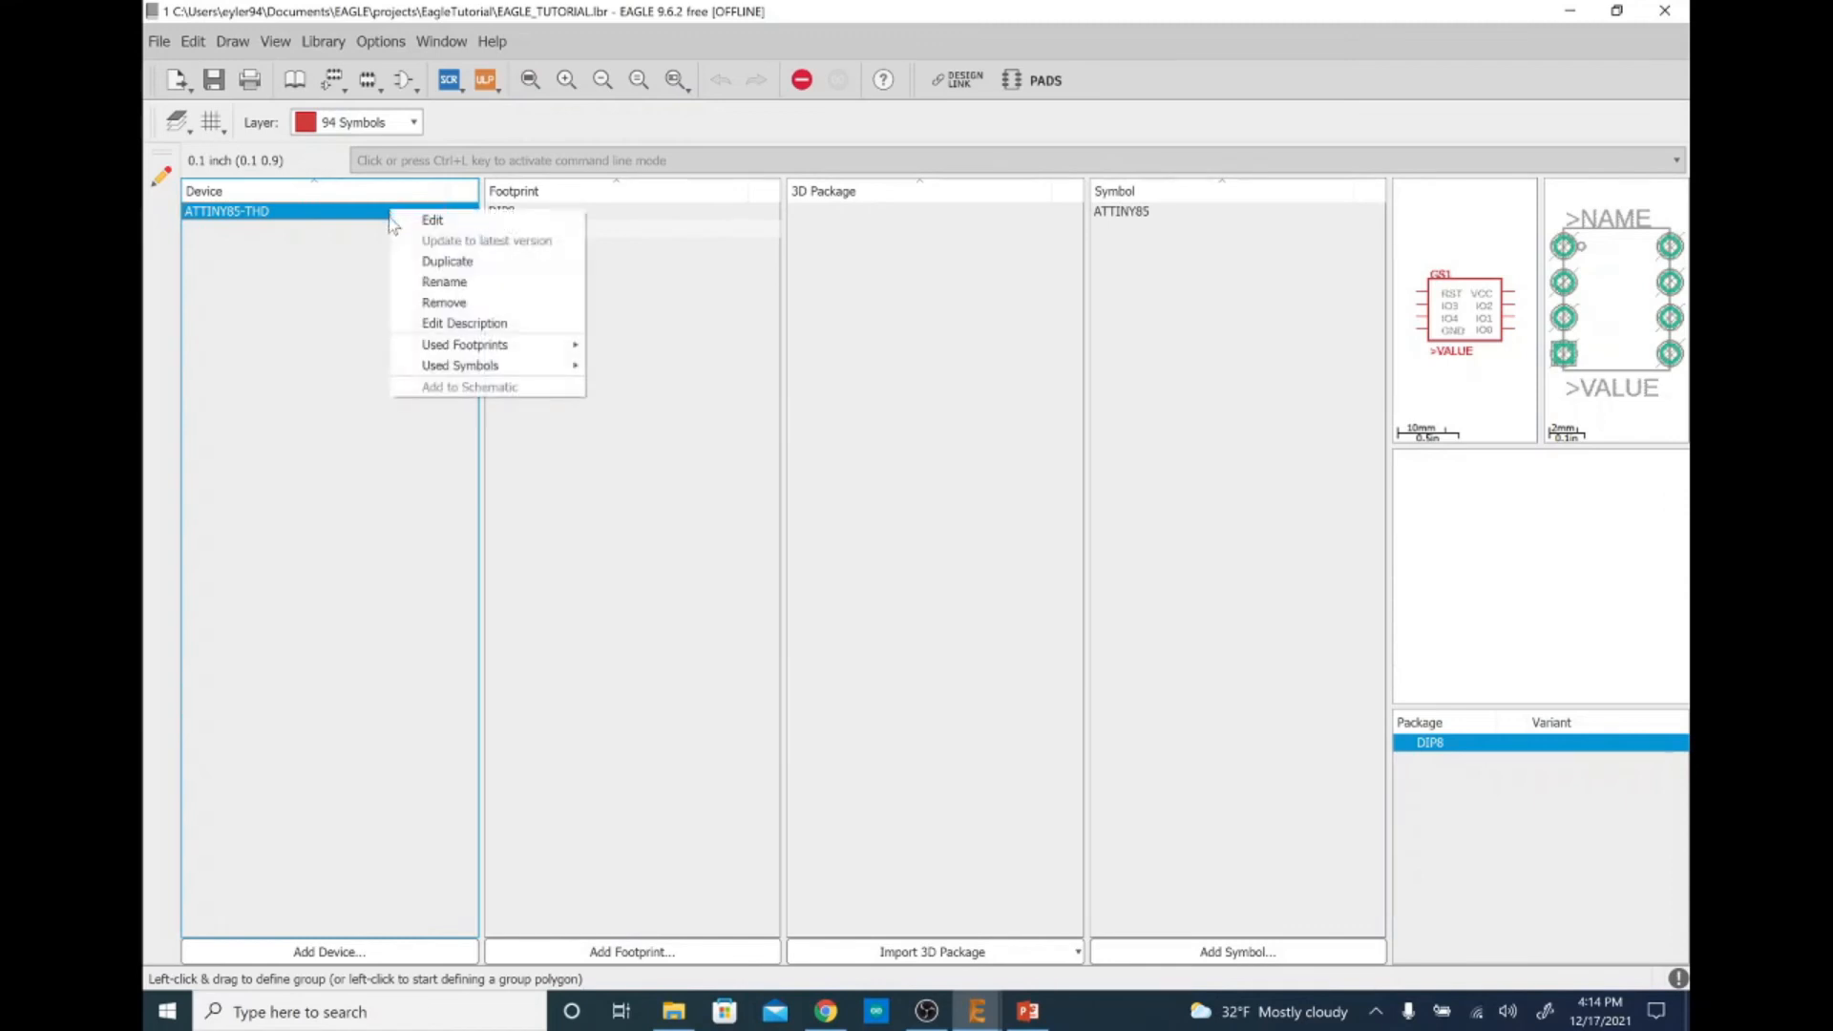
pyautogui.click(431, 279)
pyautogui.press('End')
pyautogui.press('BackSpace')
pyautogui.press('BackSpace')
pyautogui.press('BackSpace')
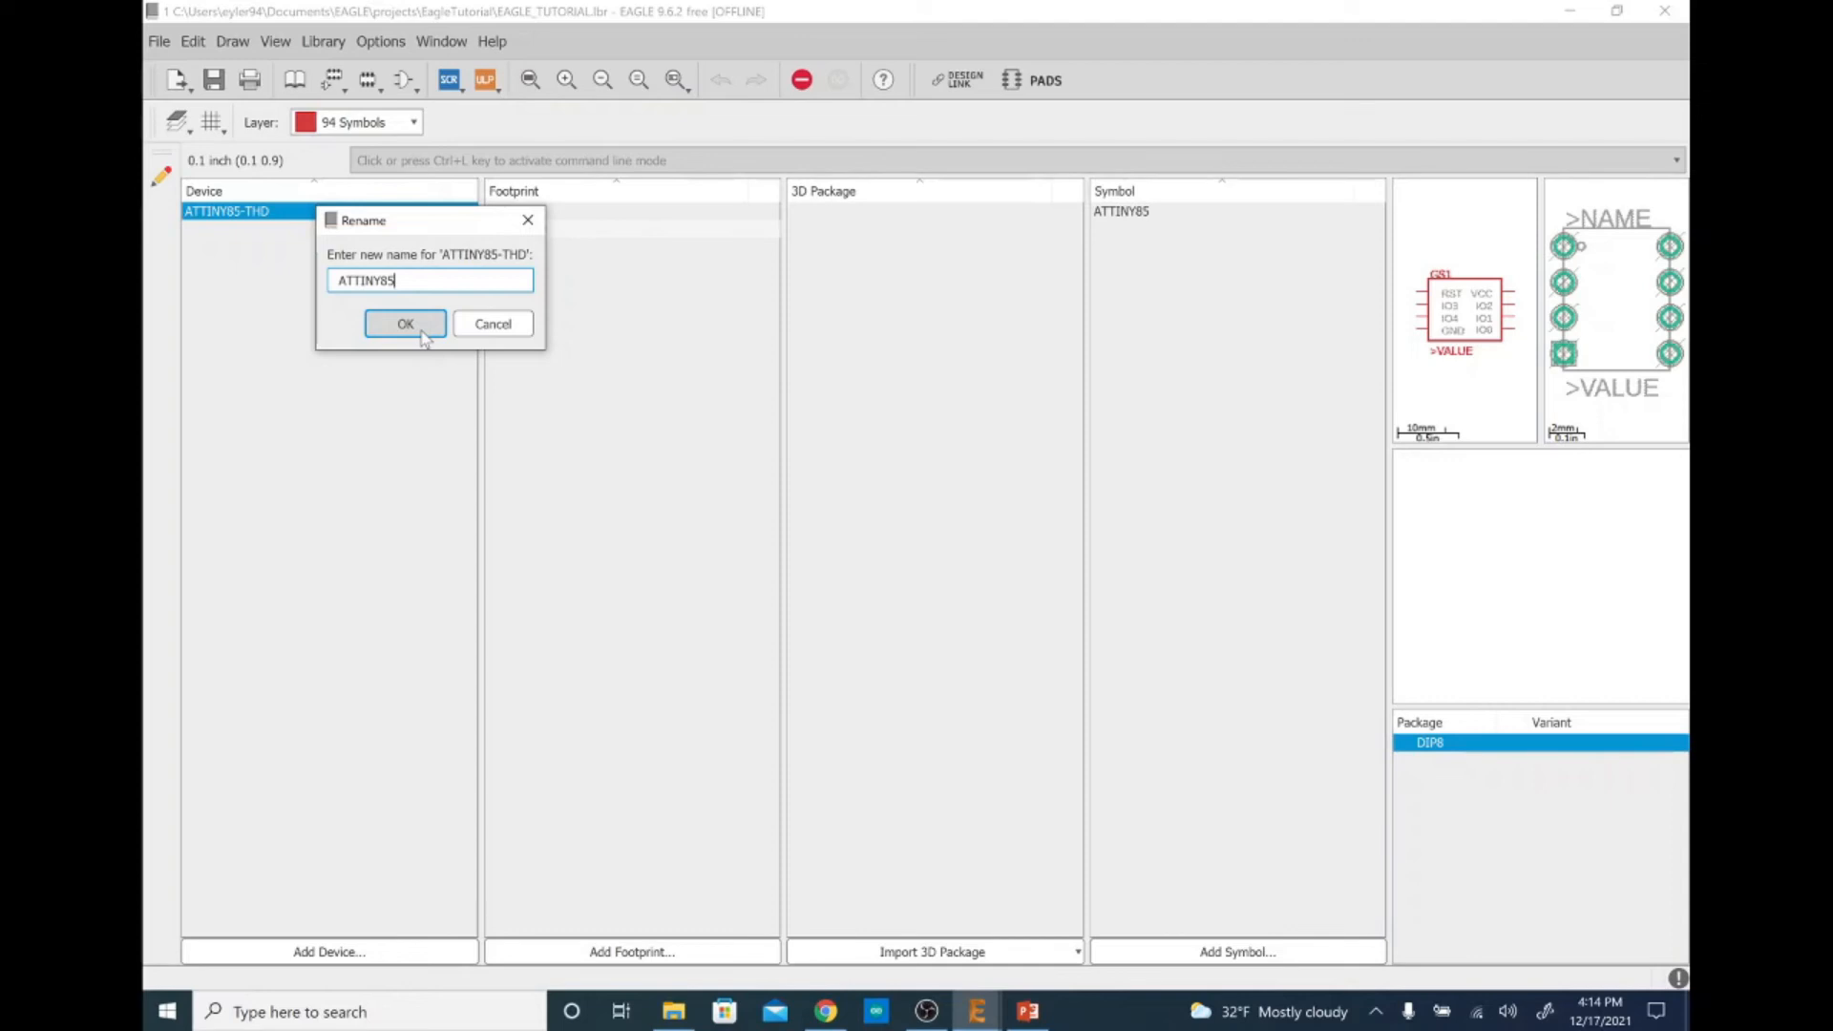
pyautogui.click(405, 324)
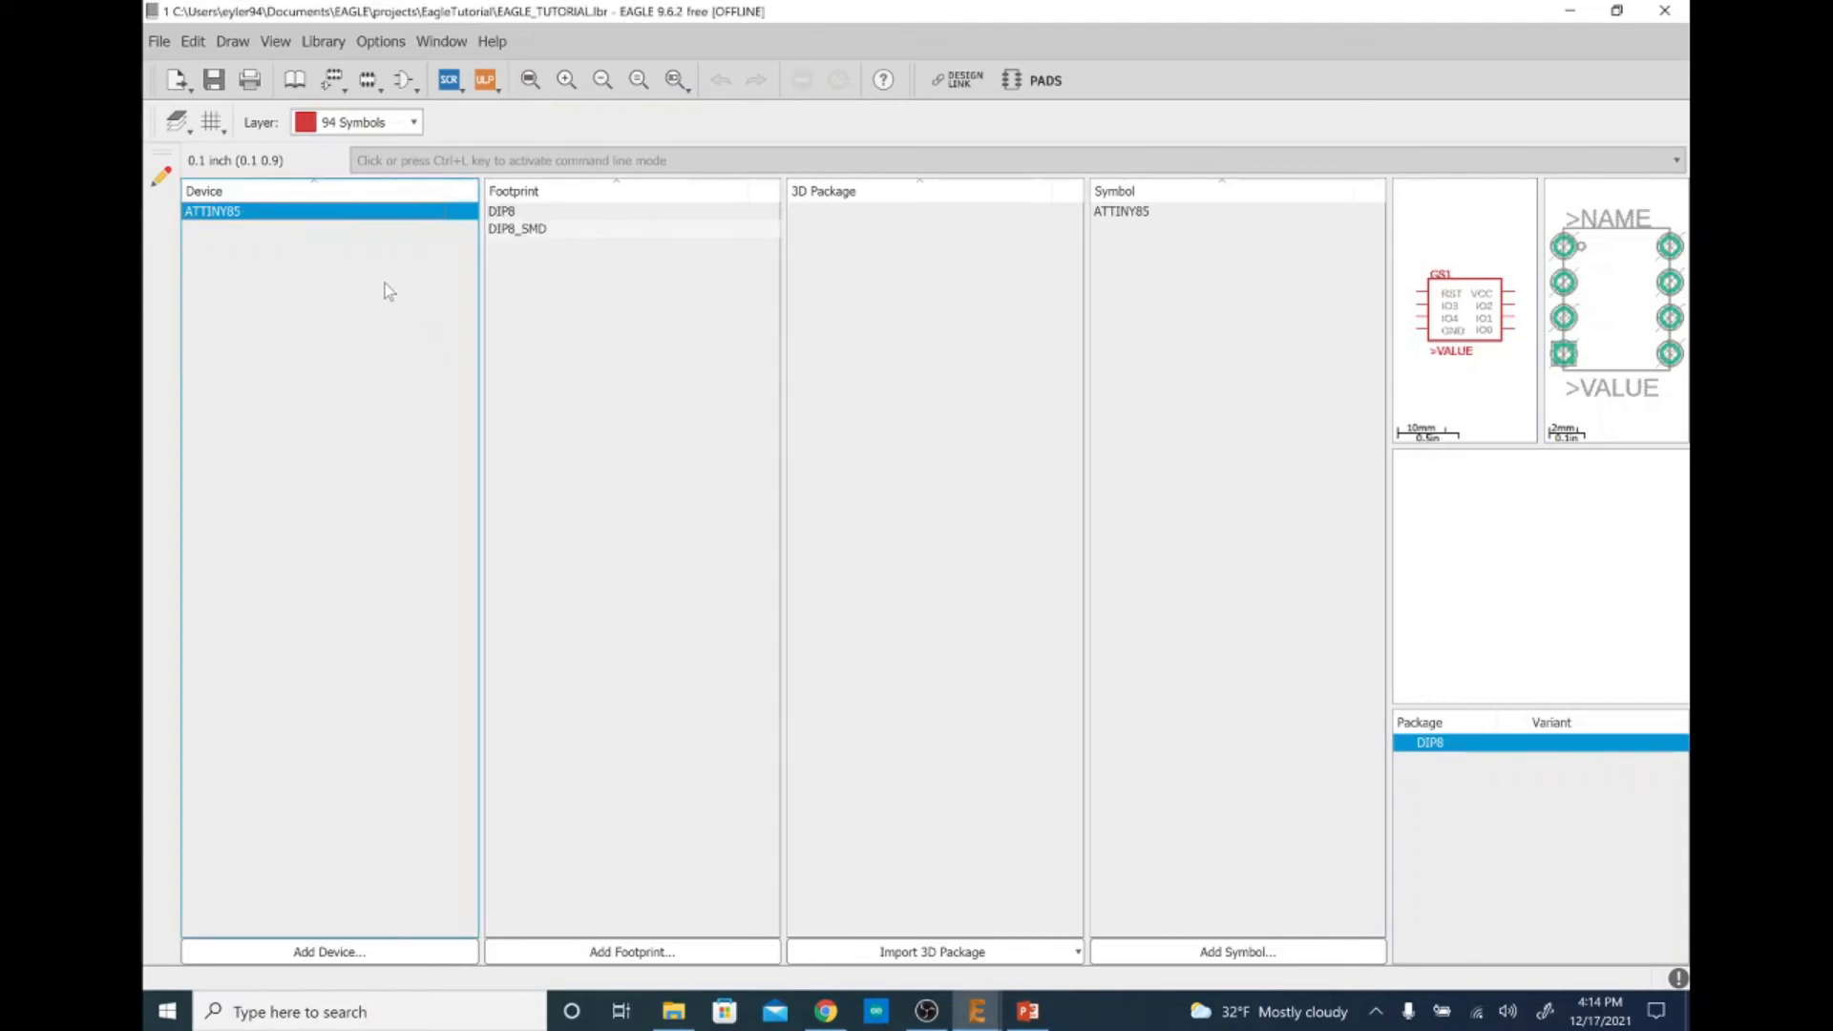
# Open the ATTINY85 device for editing and rename its DIP8 package variant to DIP8_THD
pyautogui.click(286, 211)
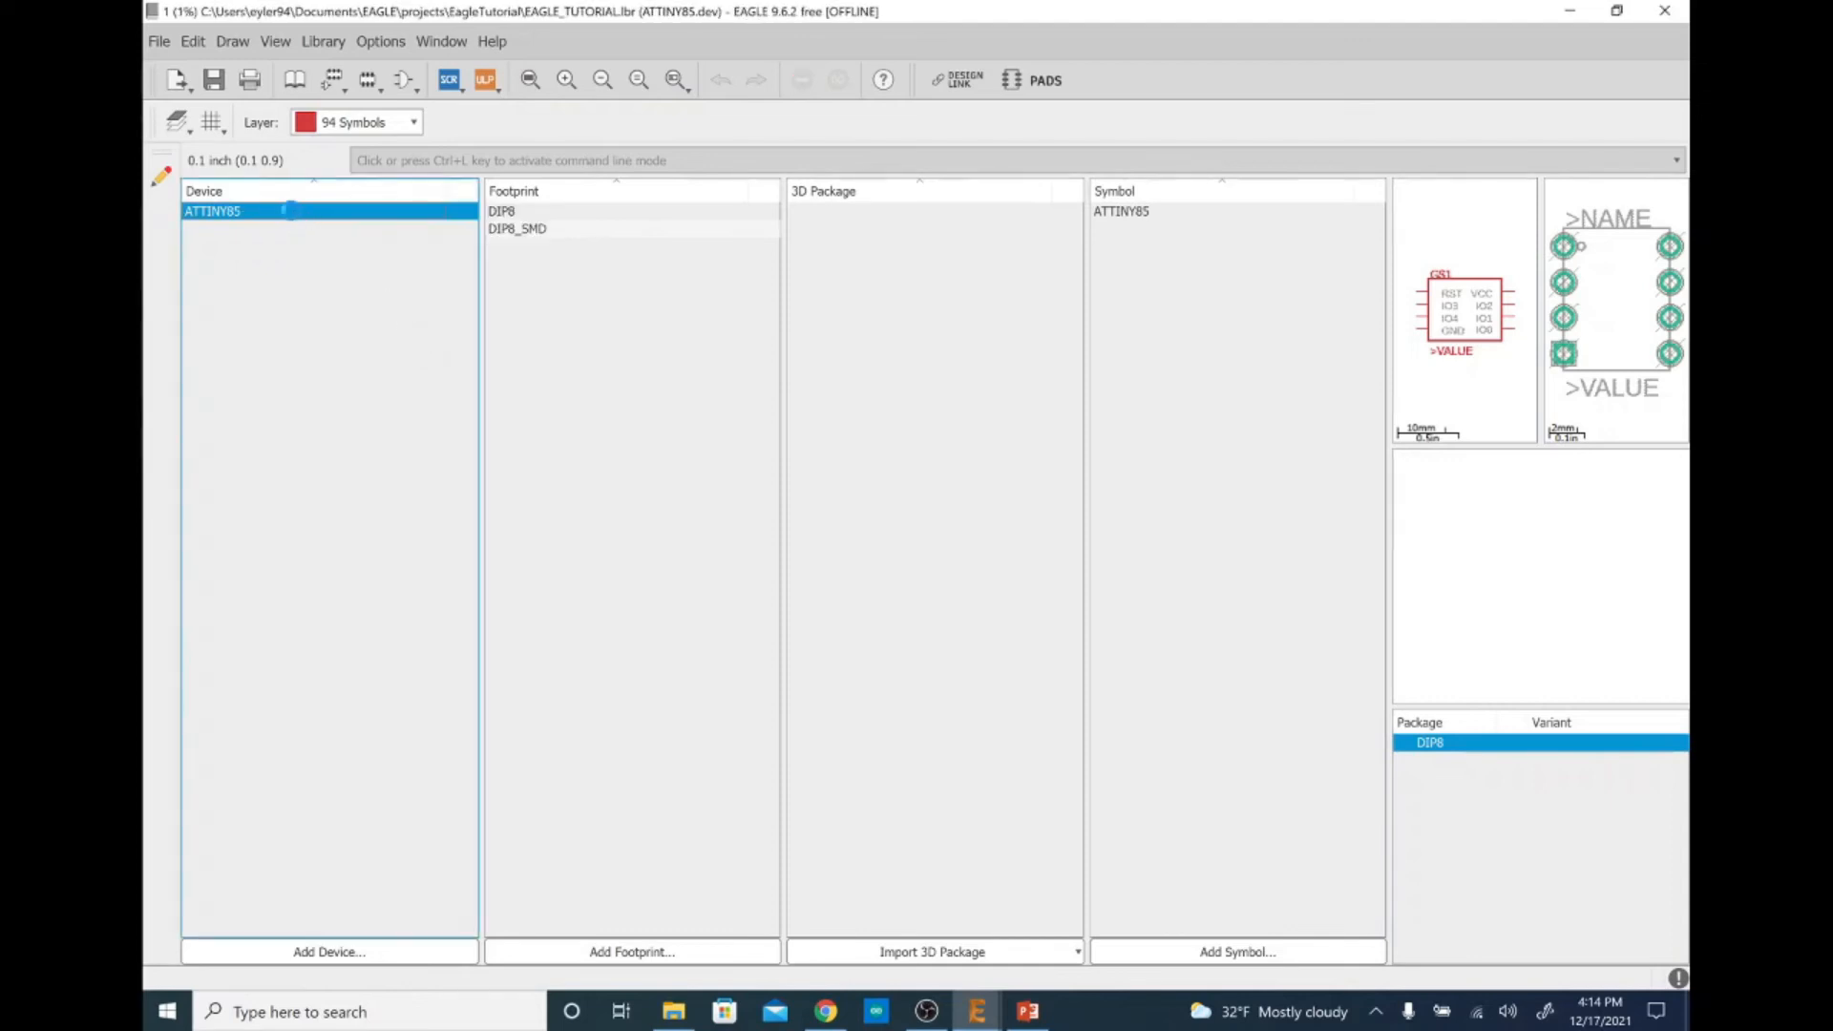
pyautogui.doubleClick(290, 211)
pyautogui.click(955, 554)
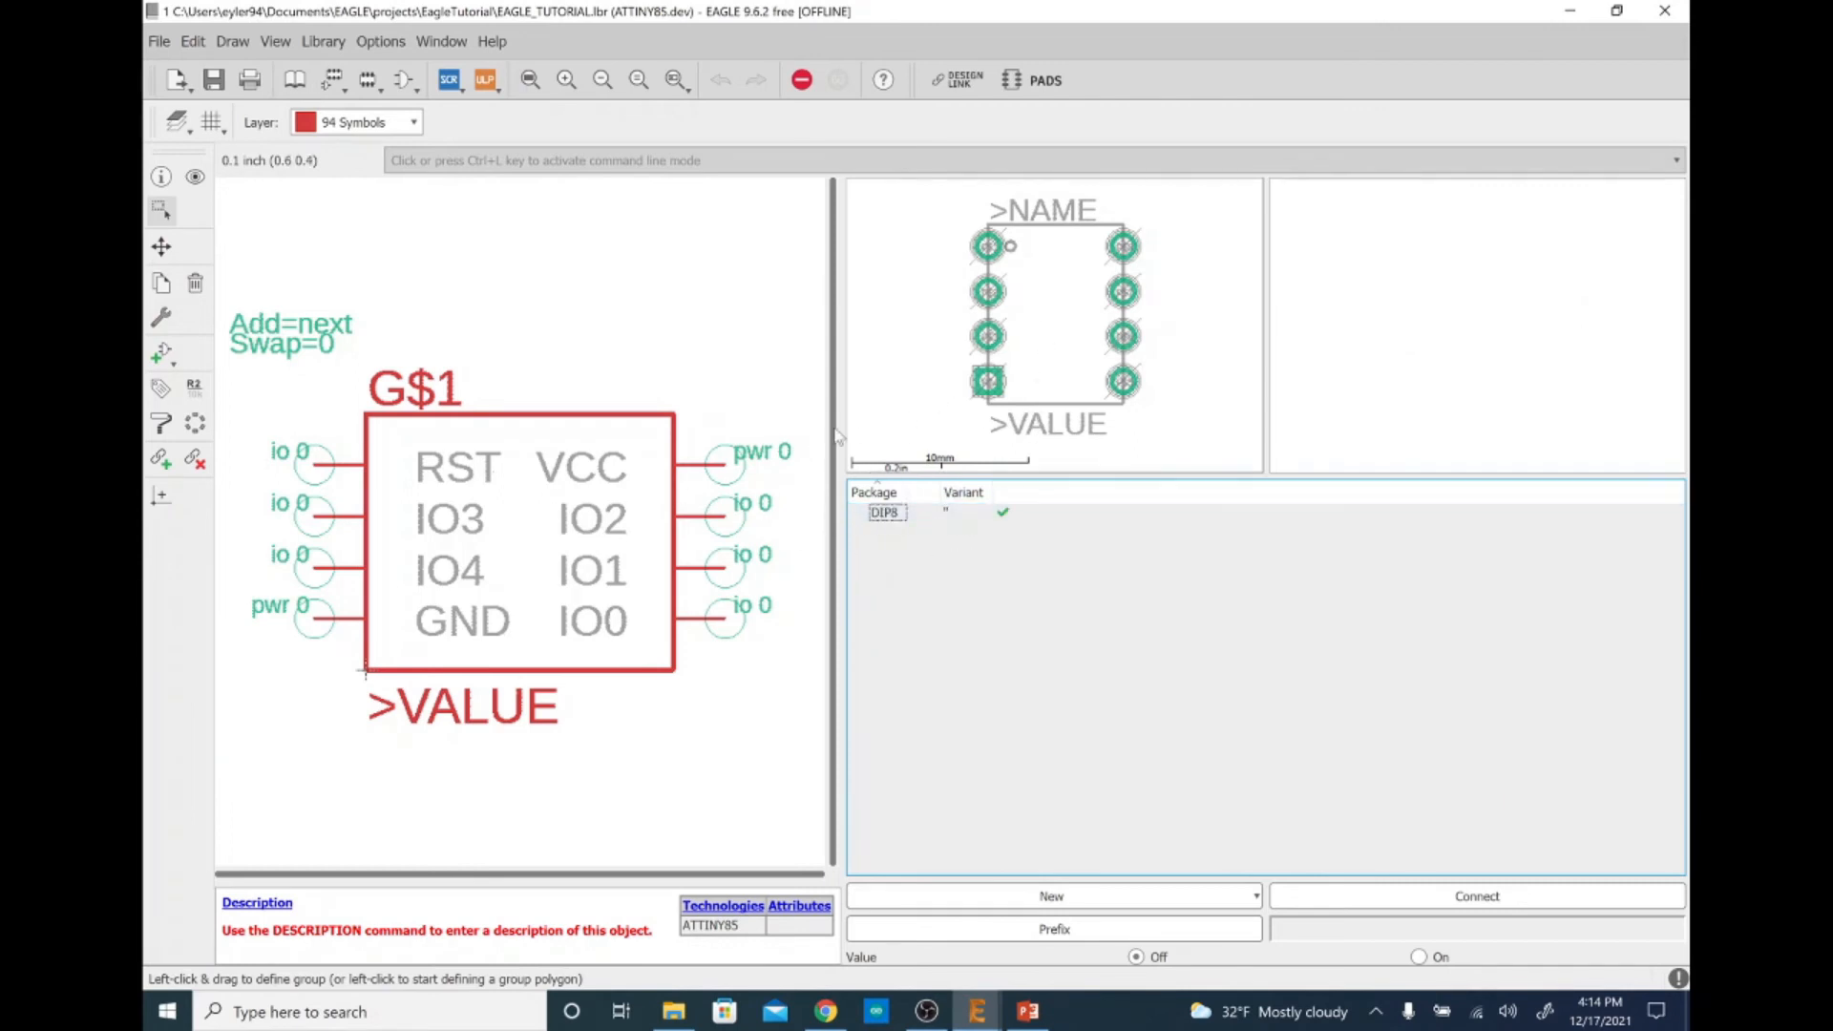
pyautogui.click(903, 514)
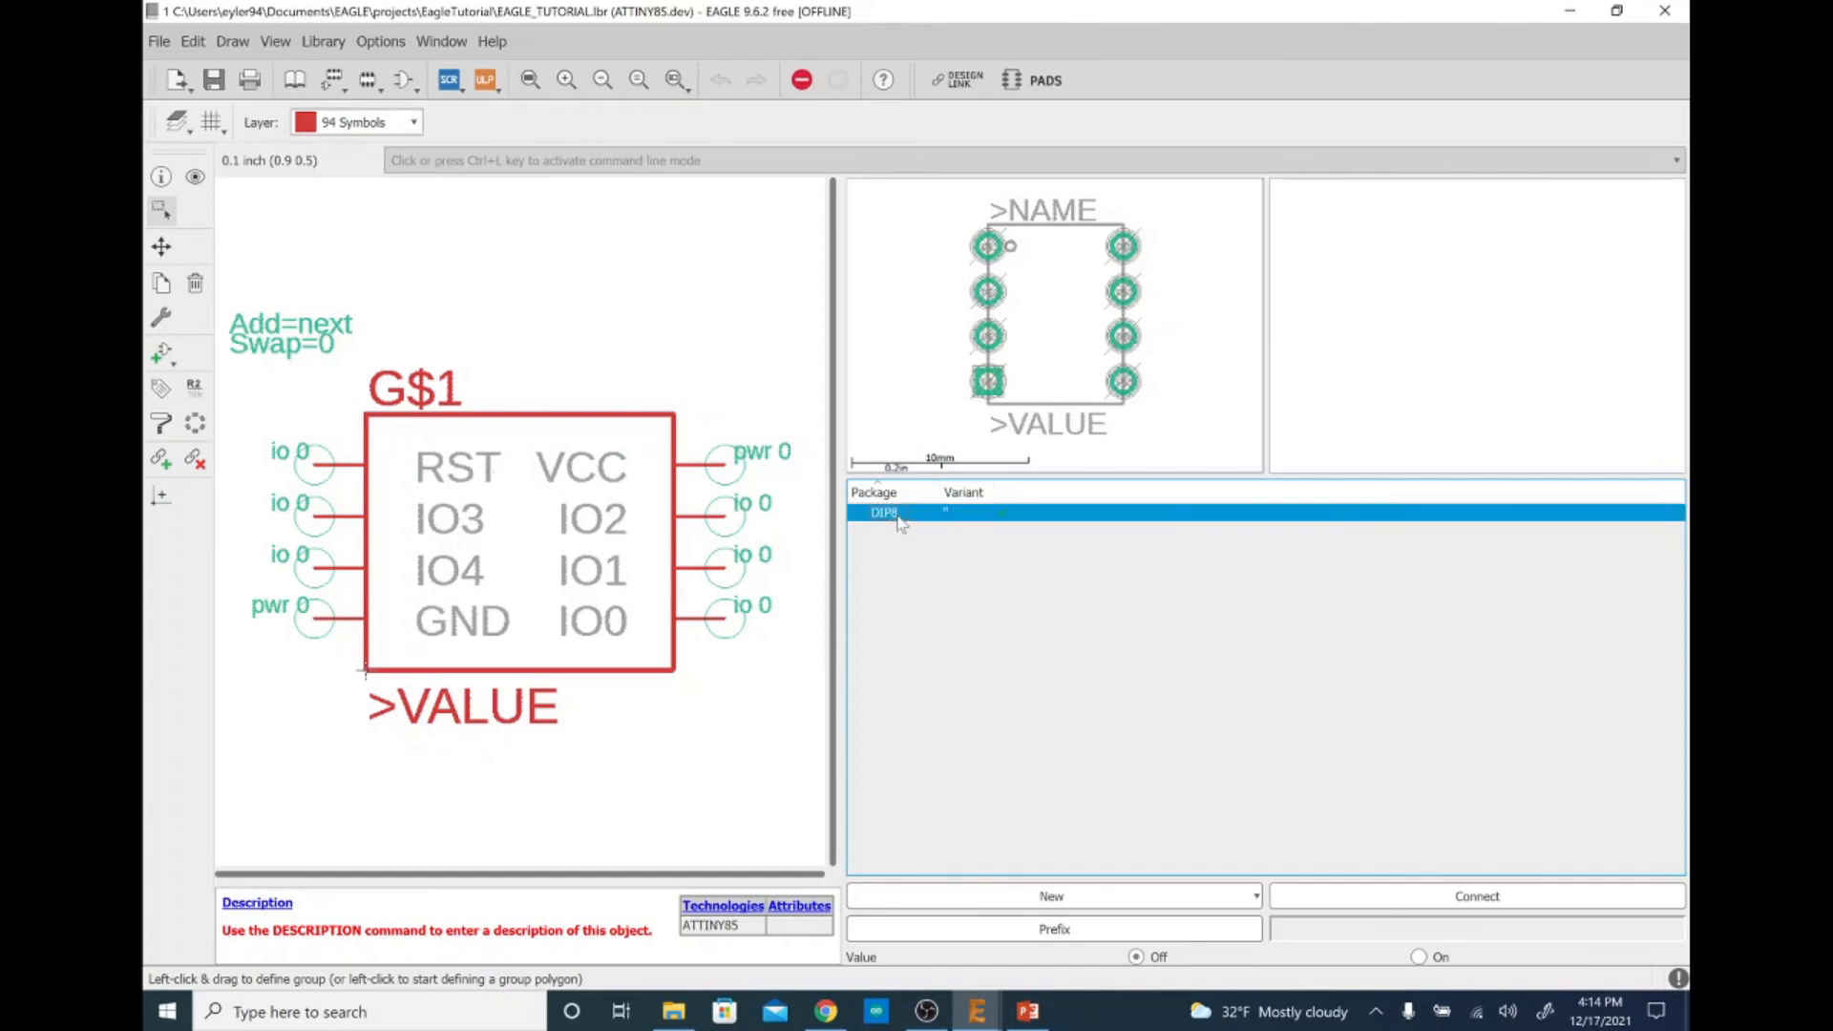
pyautogui.rightClick(899, 508)
pyautogui.click(948, 605)
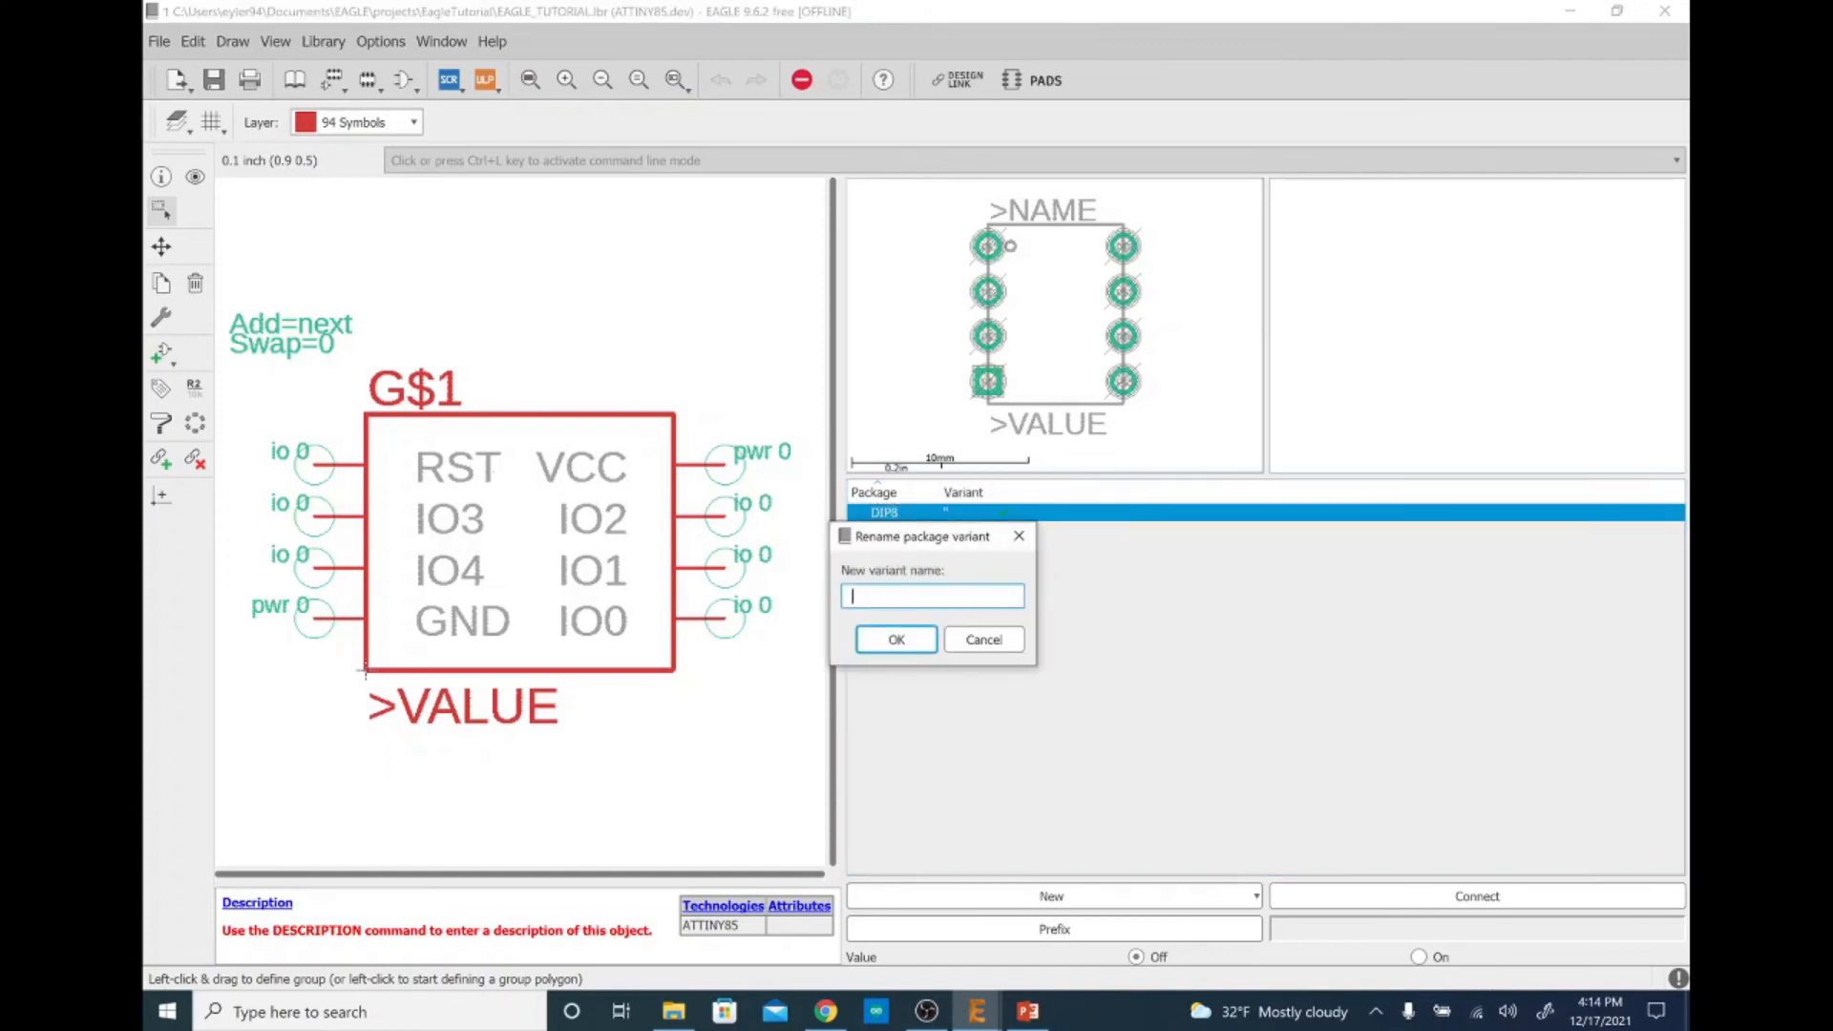
pyautogui.write('DIP*_THT')
pyautogui.click(904, 640)
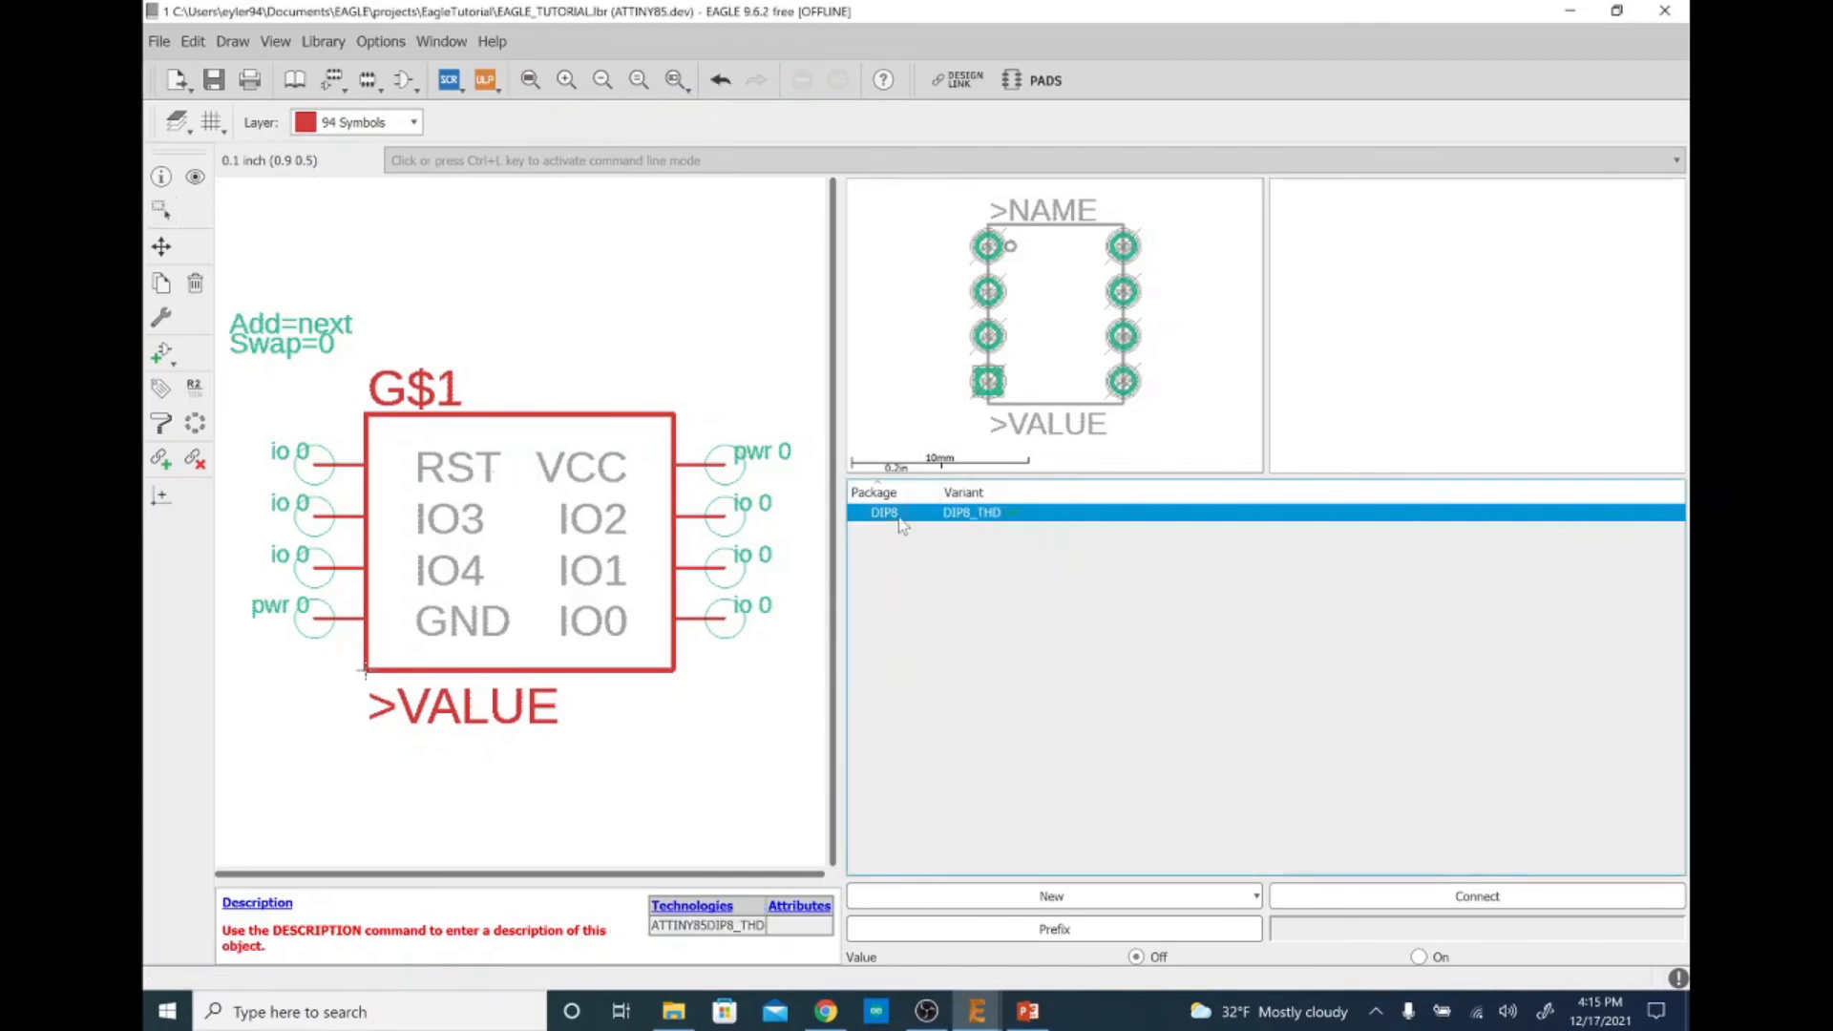
# Add the local package DIP8_SMD as a new package variant of the ATTINY85 device, leaving the variant name empty
pyautogui.click(1105, 896)
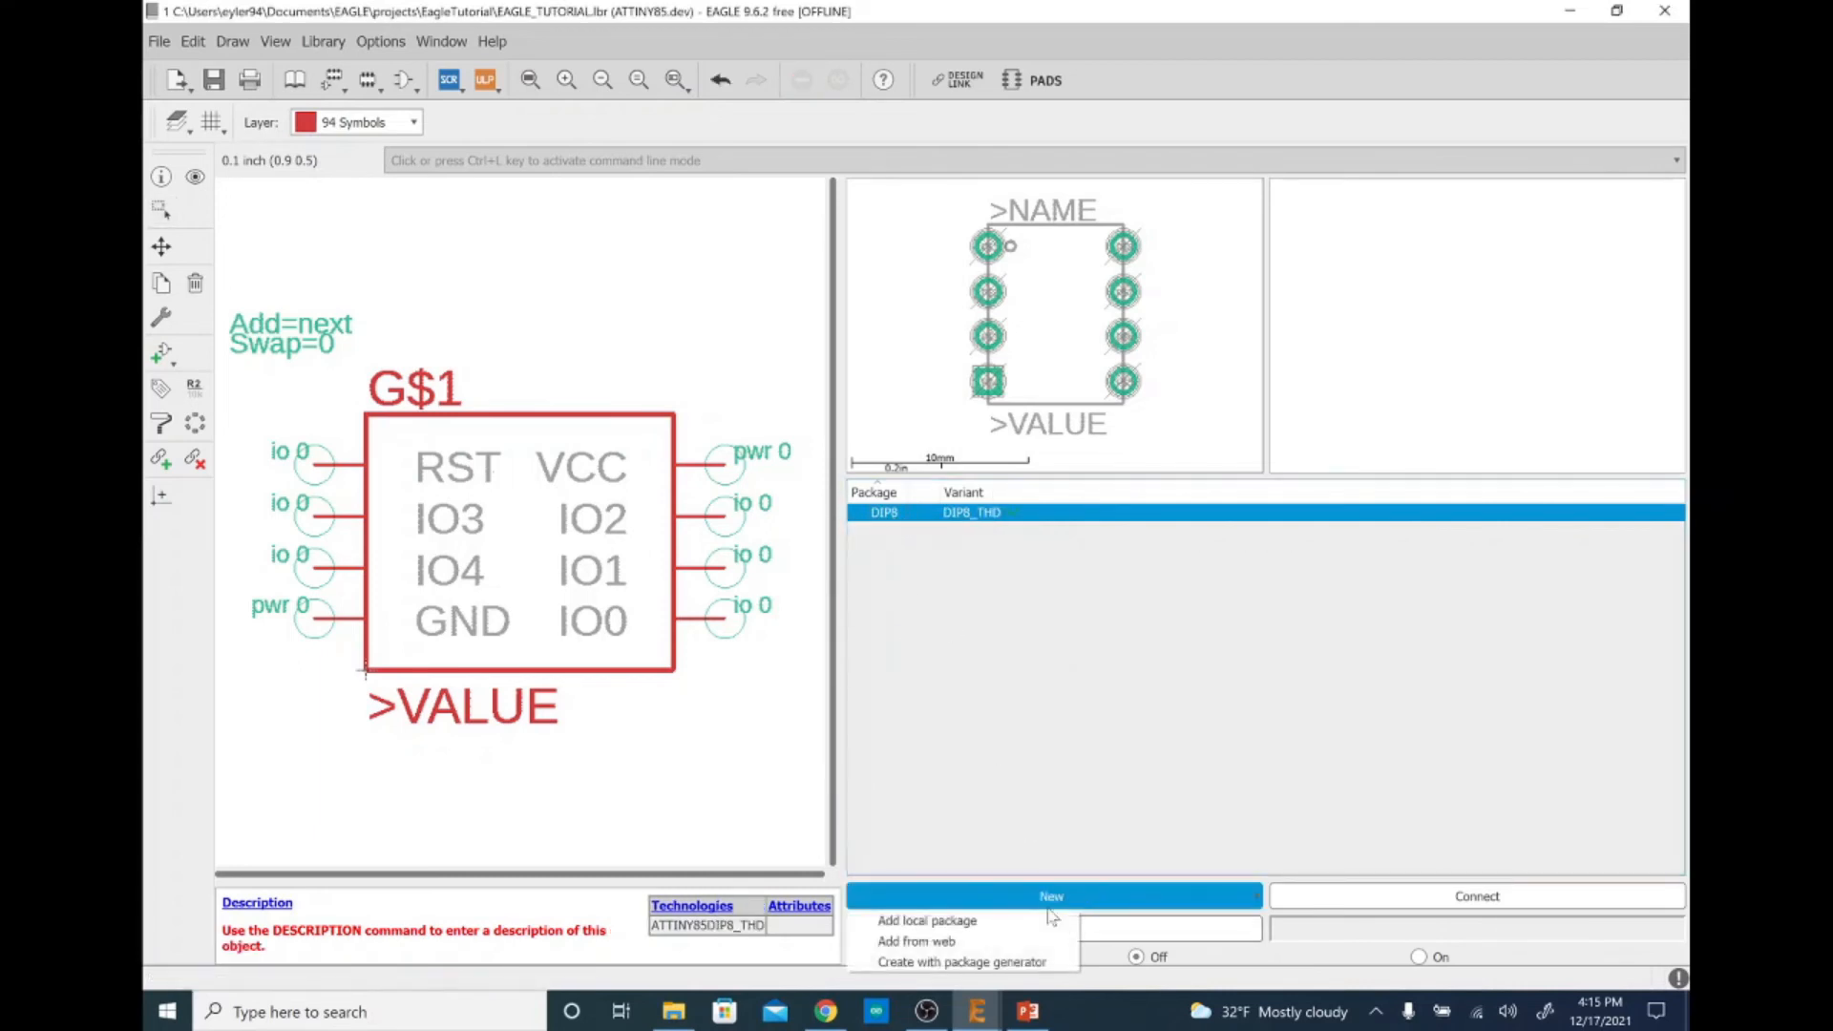
pyautogui.click(1001, 919)
pyautogui.click(827, 576)
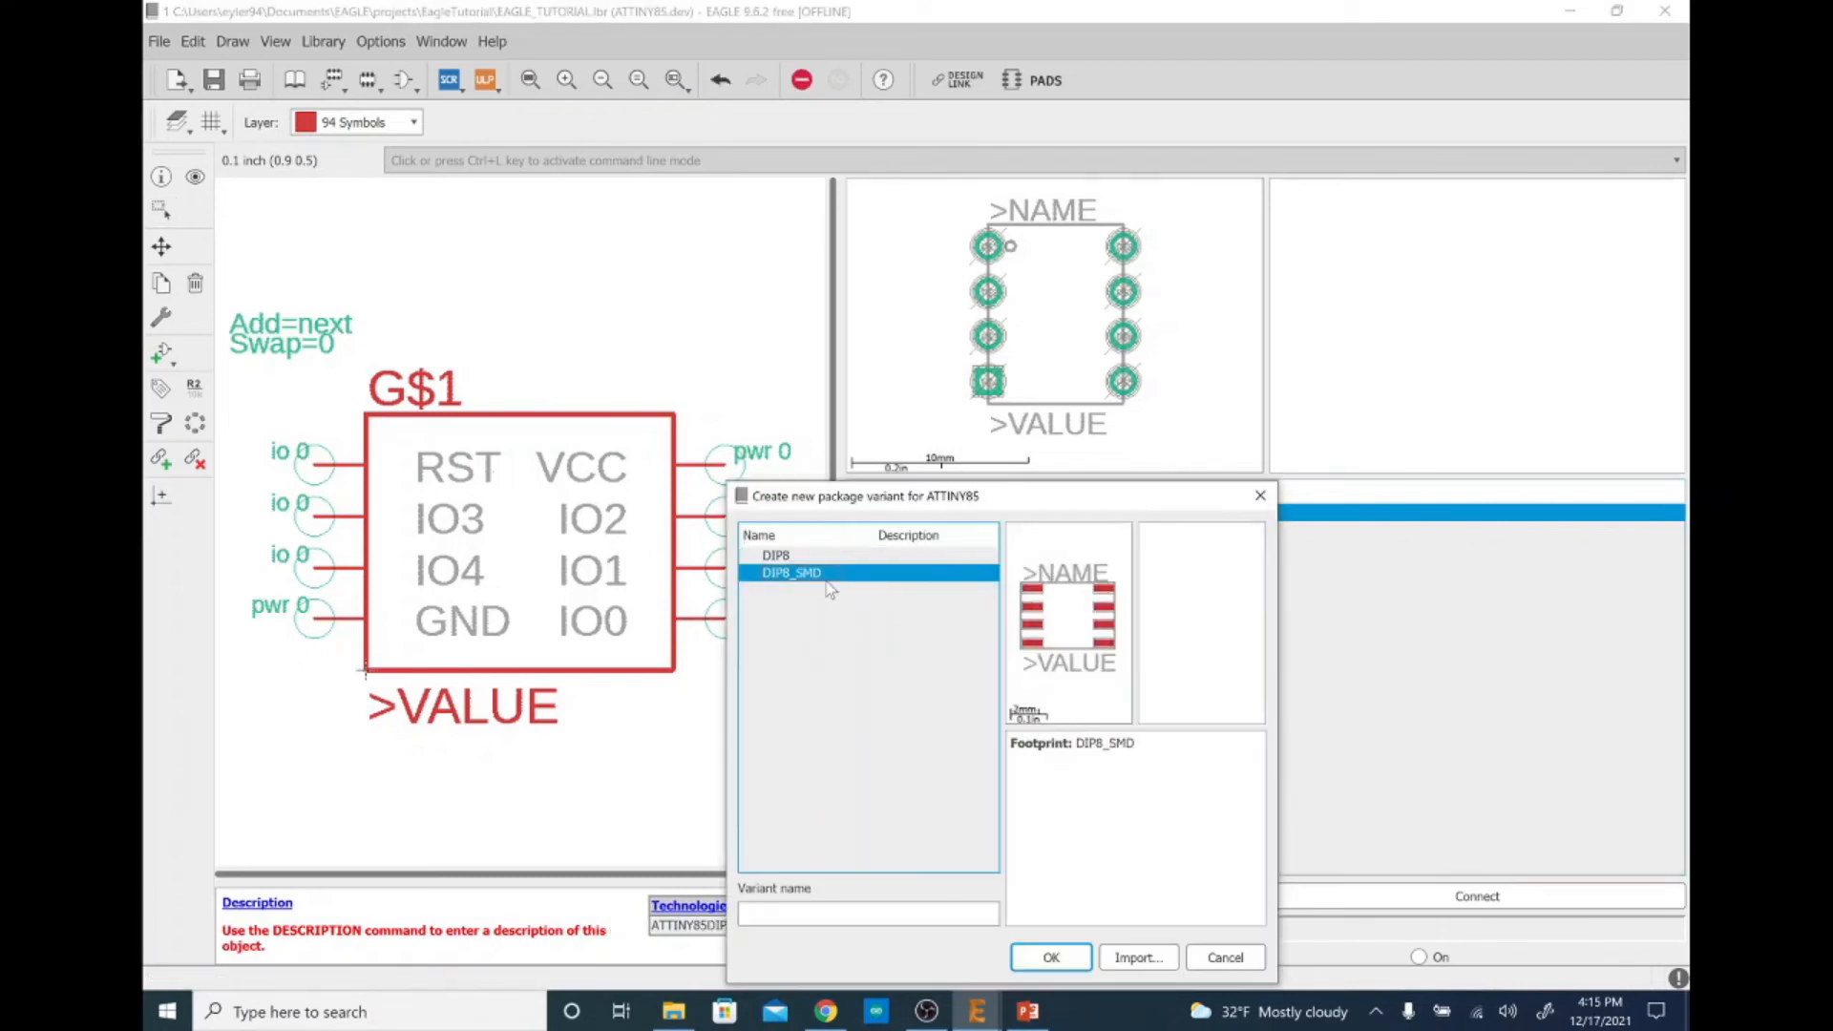
pyautogui.click(1074, 957)
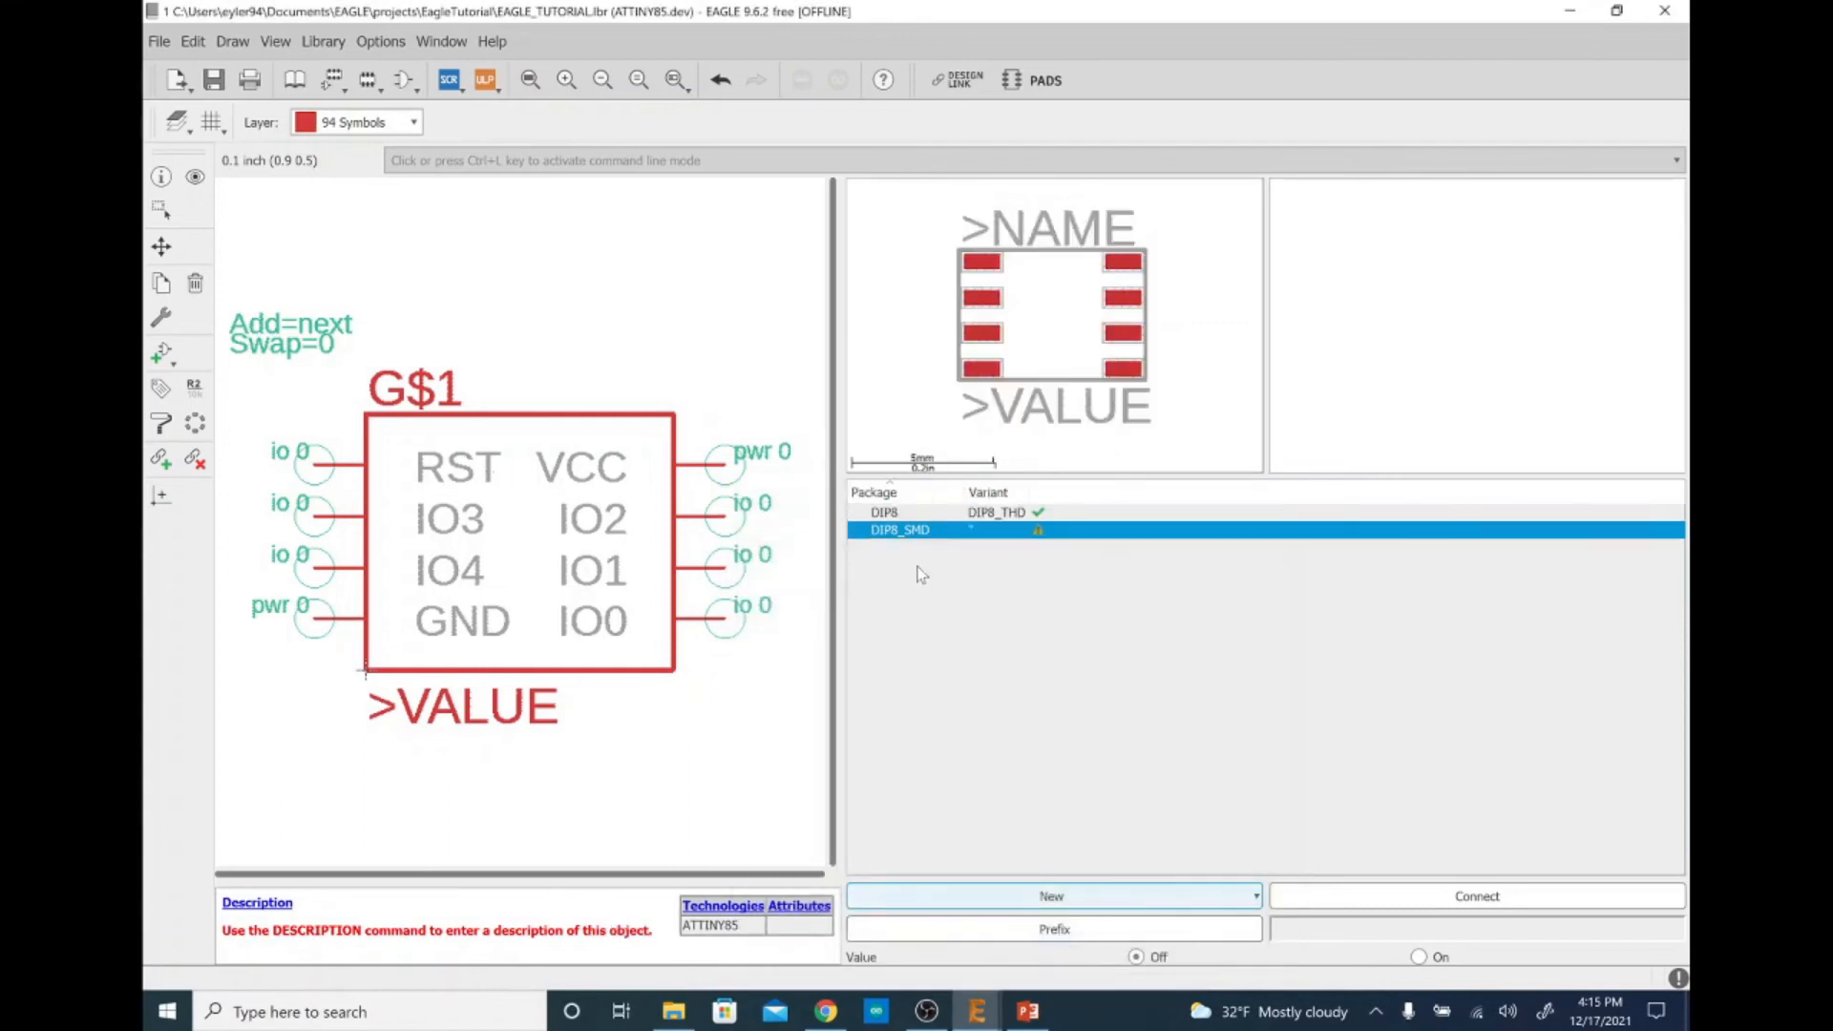
# For the DIP8_SMD variant, connect RST to P1, IO3 to P2, IO4 to P3 and GND to P4
pyautogui.click(1041, 536)
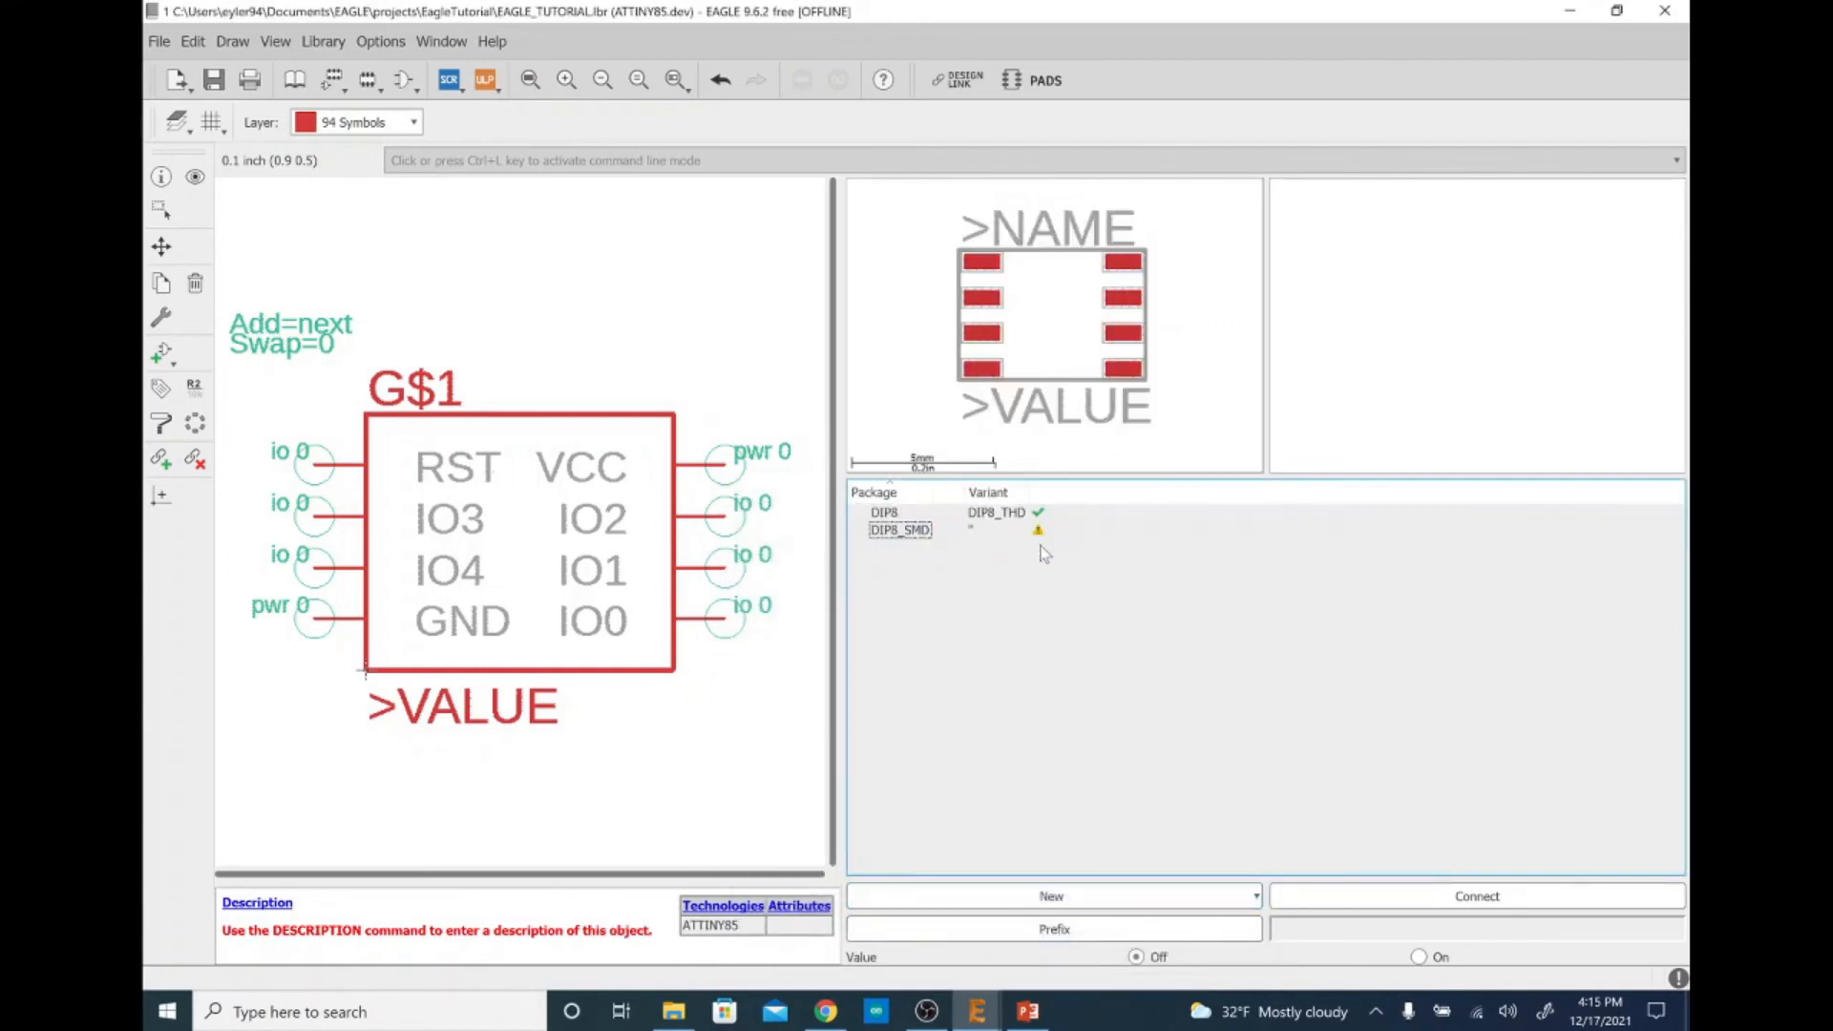
pyautogui.click(1044, 533)
pyautogui.doubleClick(1044, 533)
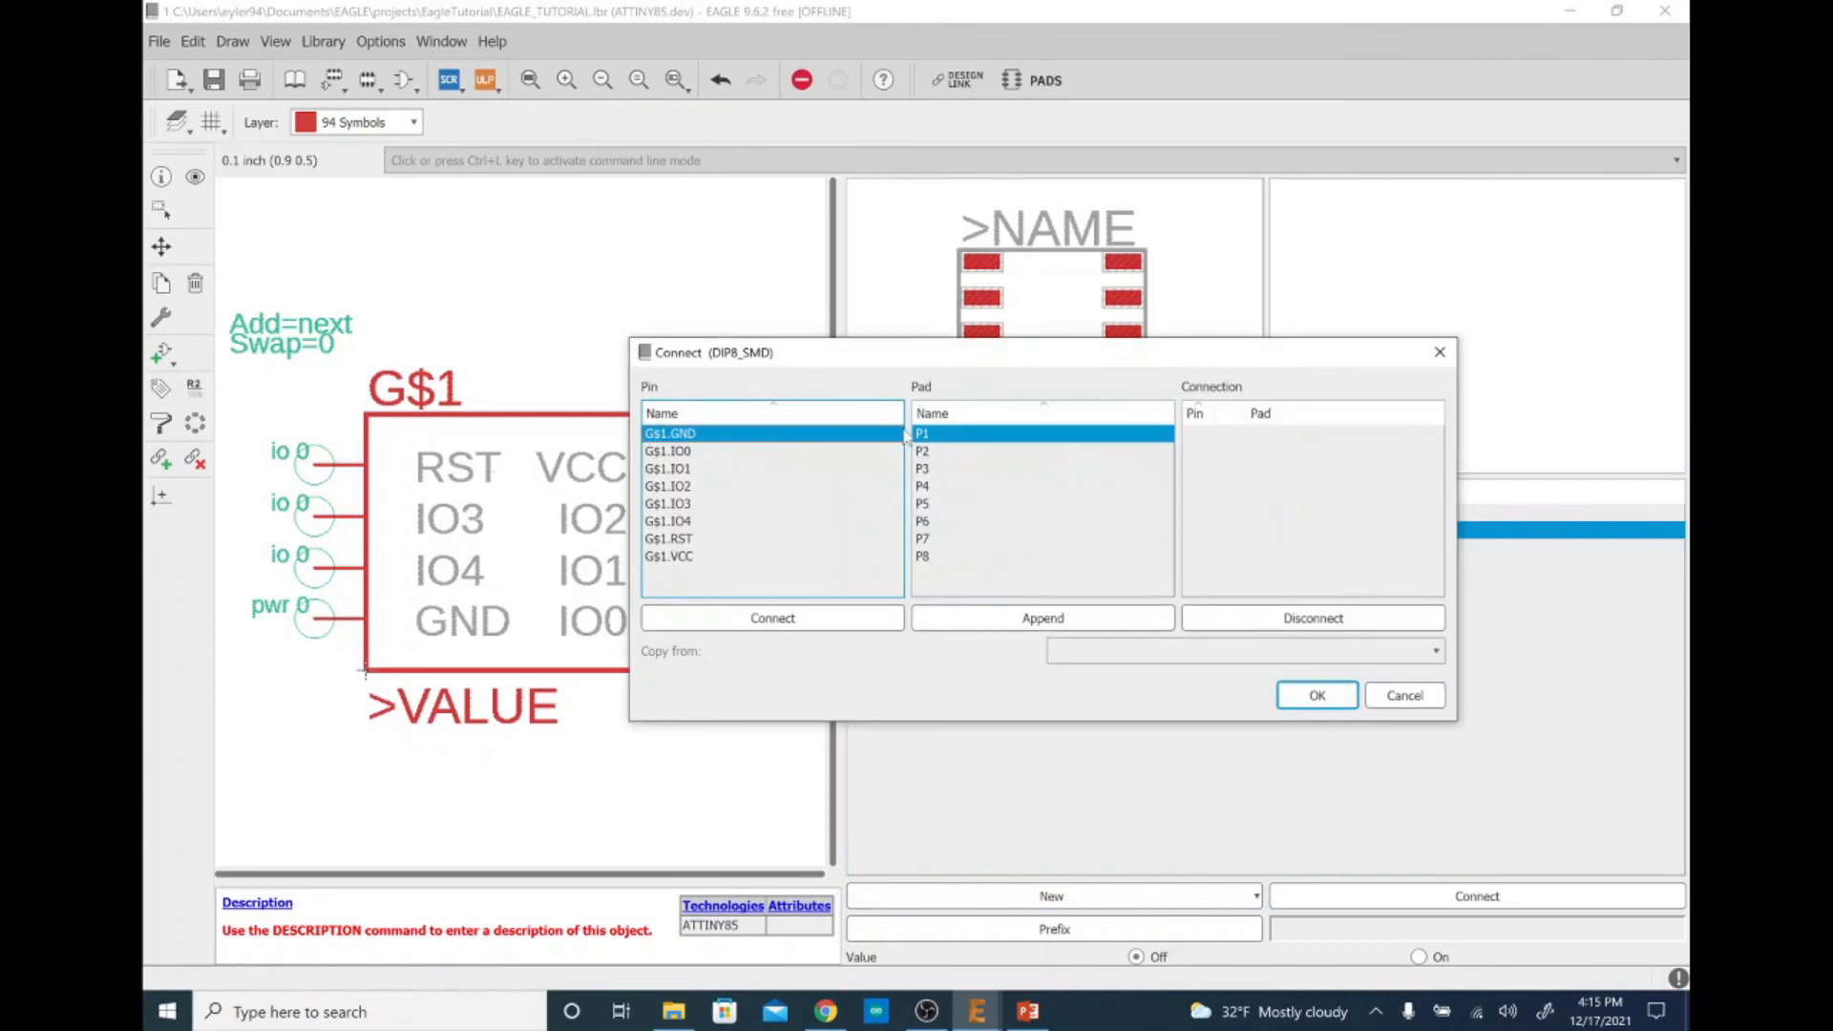
pyautogui.click(751, 540)
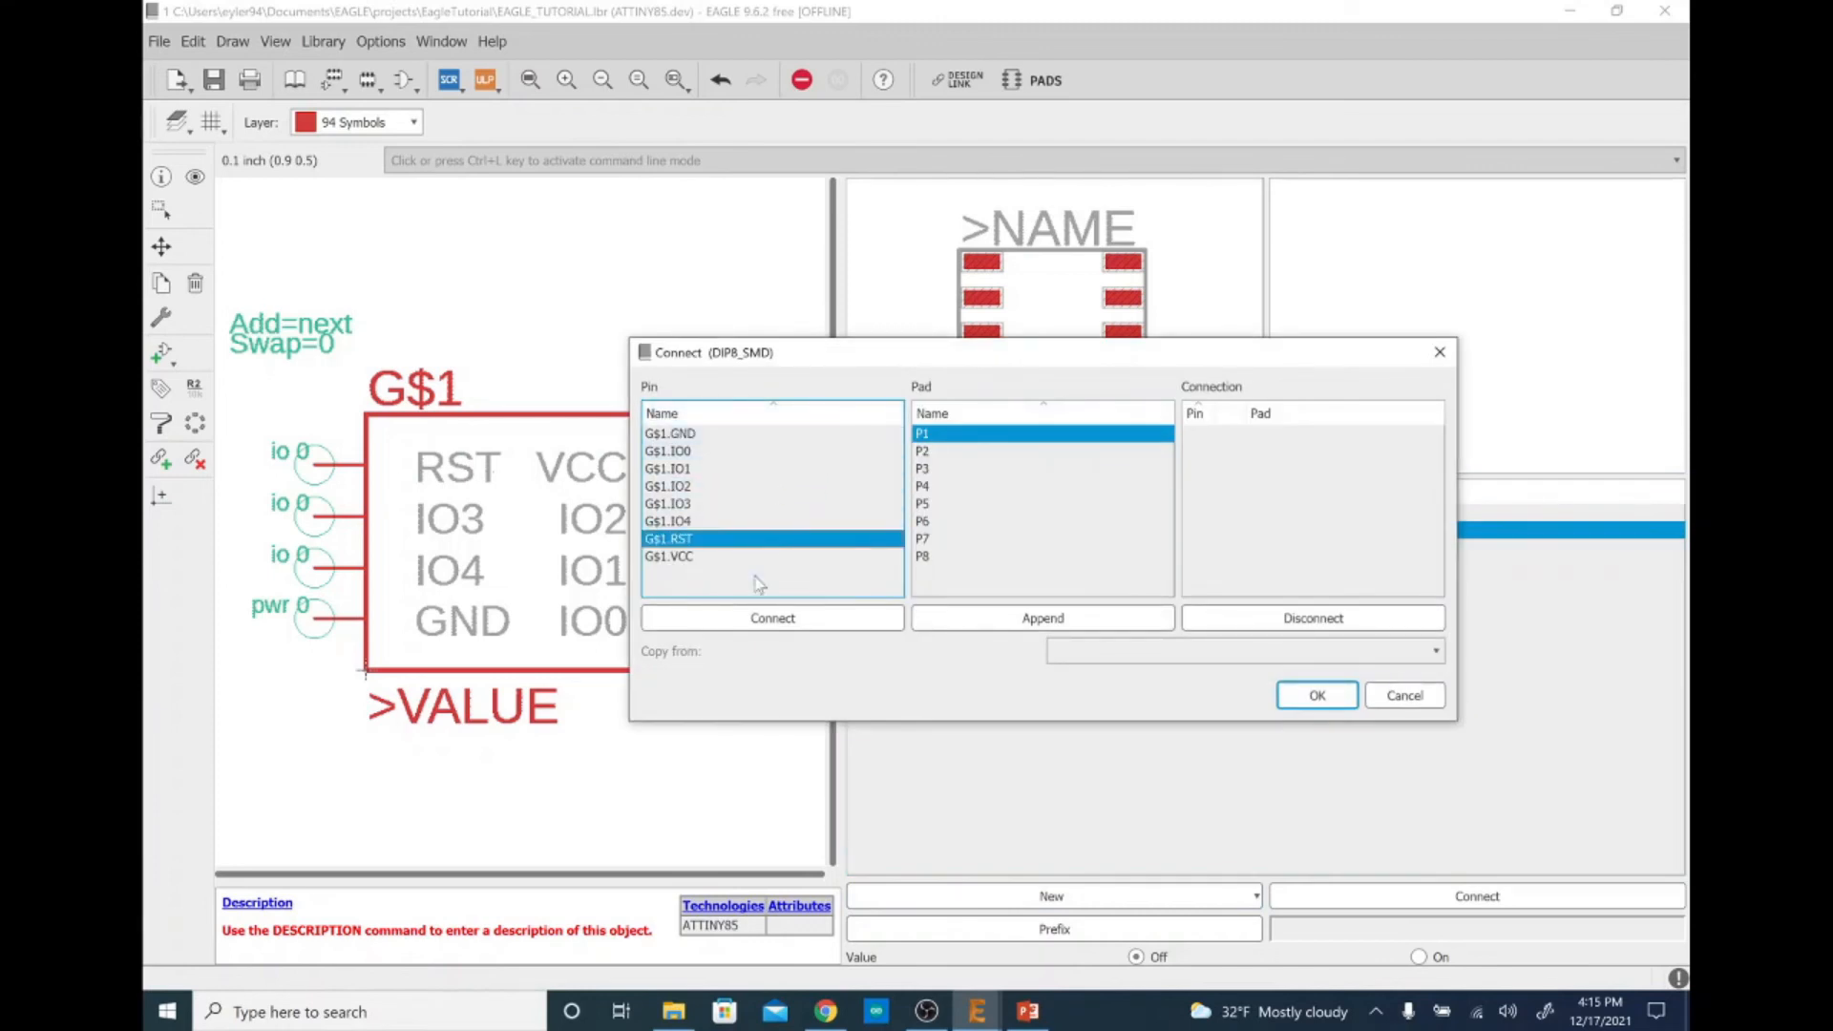
pyautogui.click(773, 618)
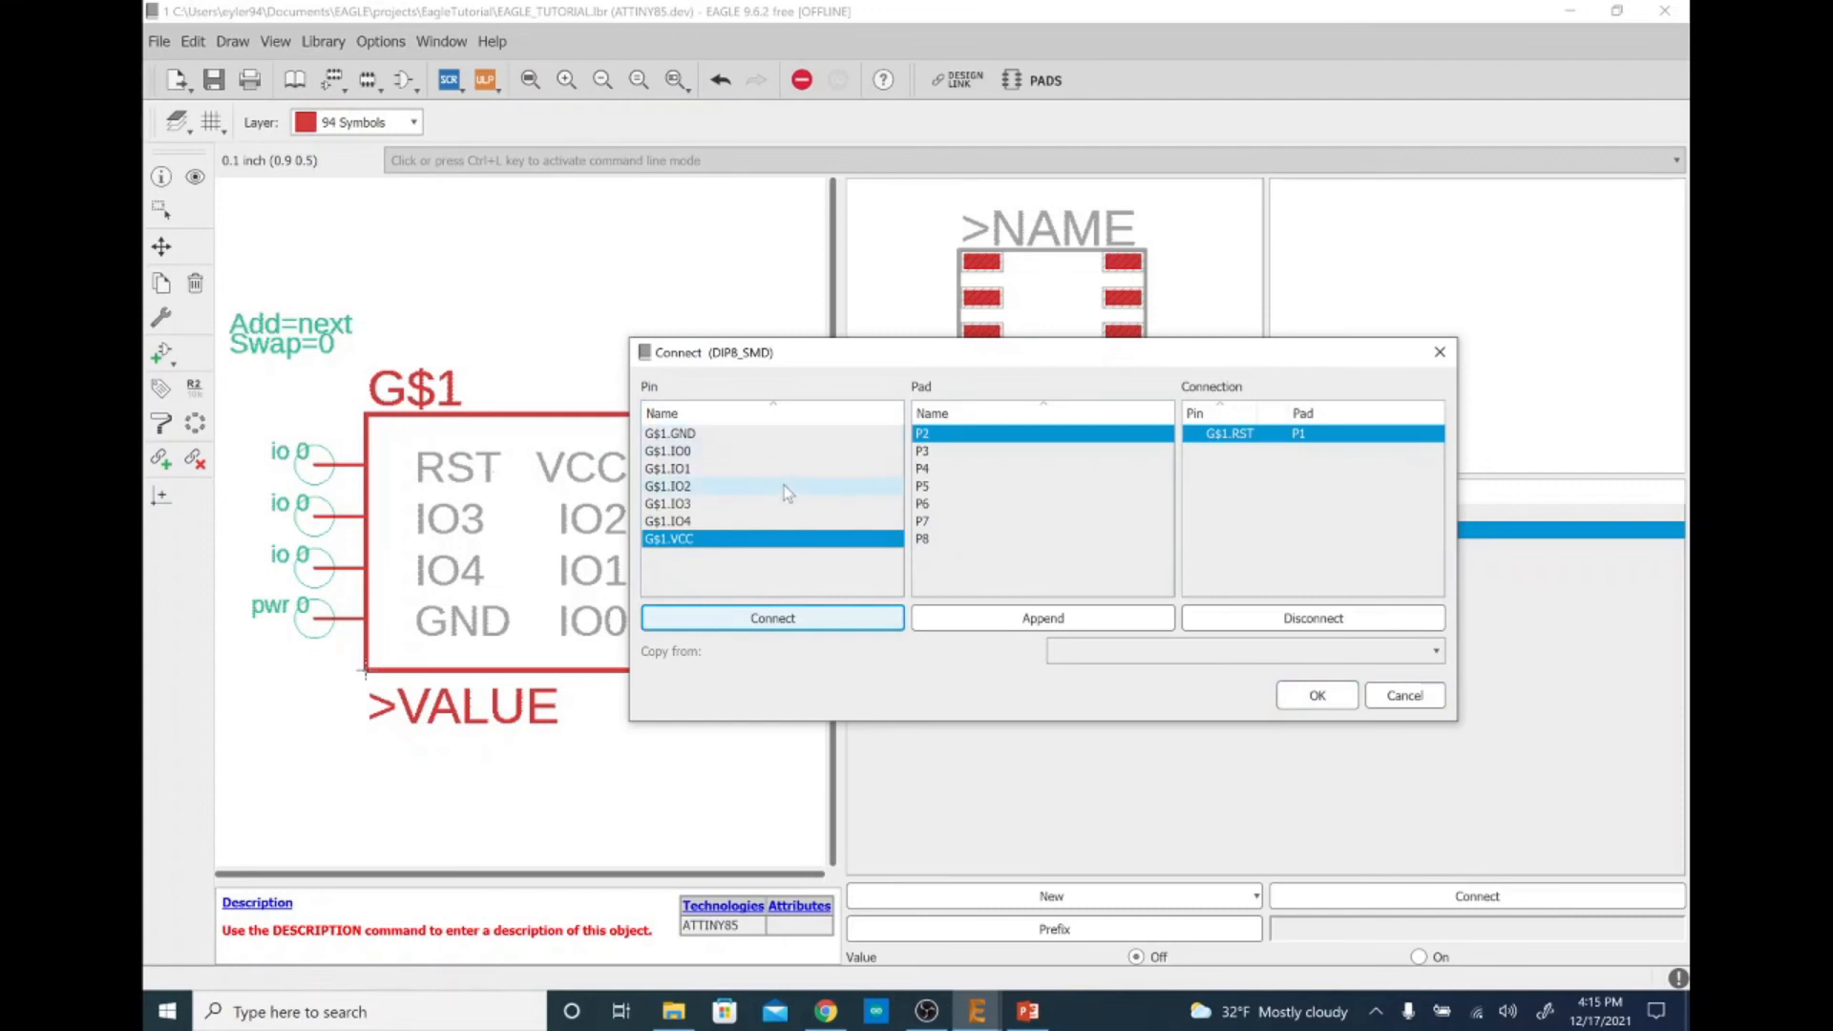
pyautogui.click(787, 517)
pyautogui.click(796, 619)
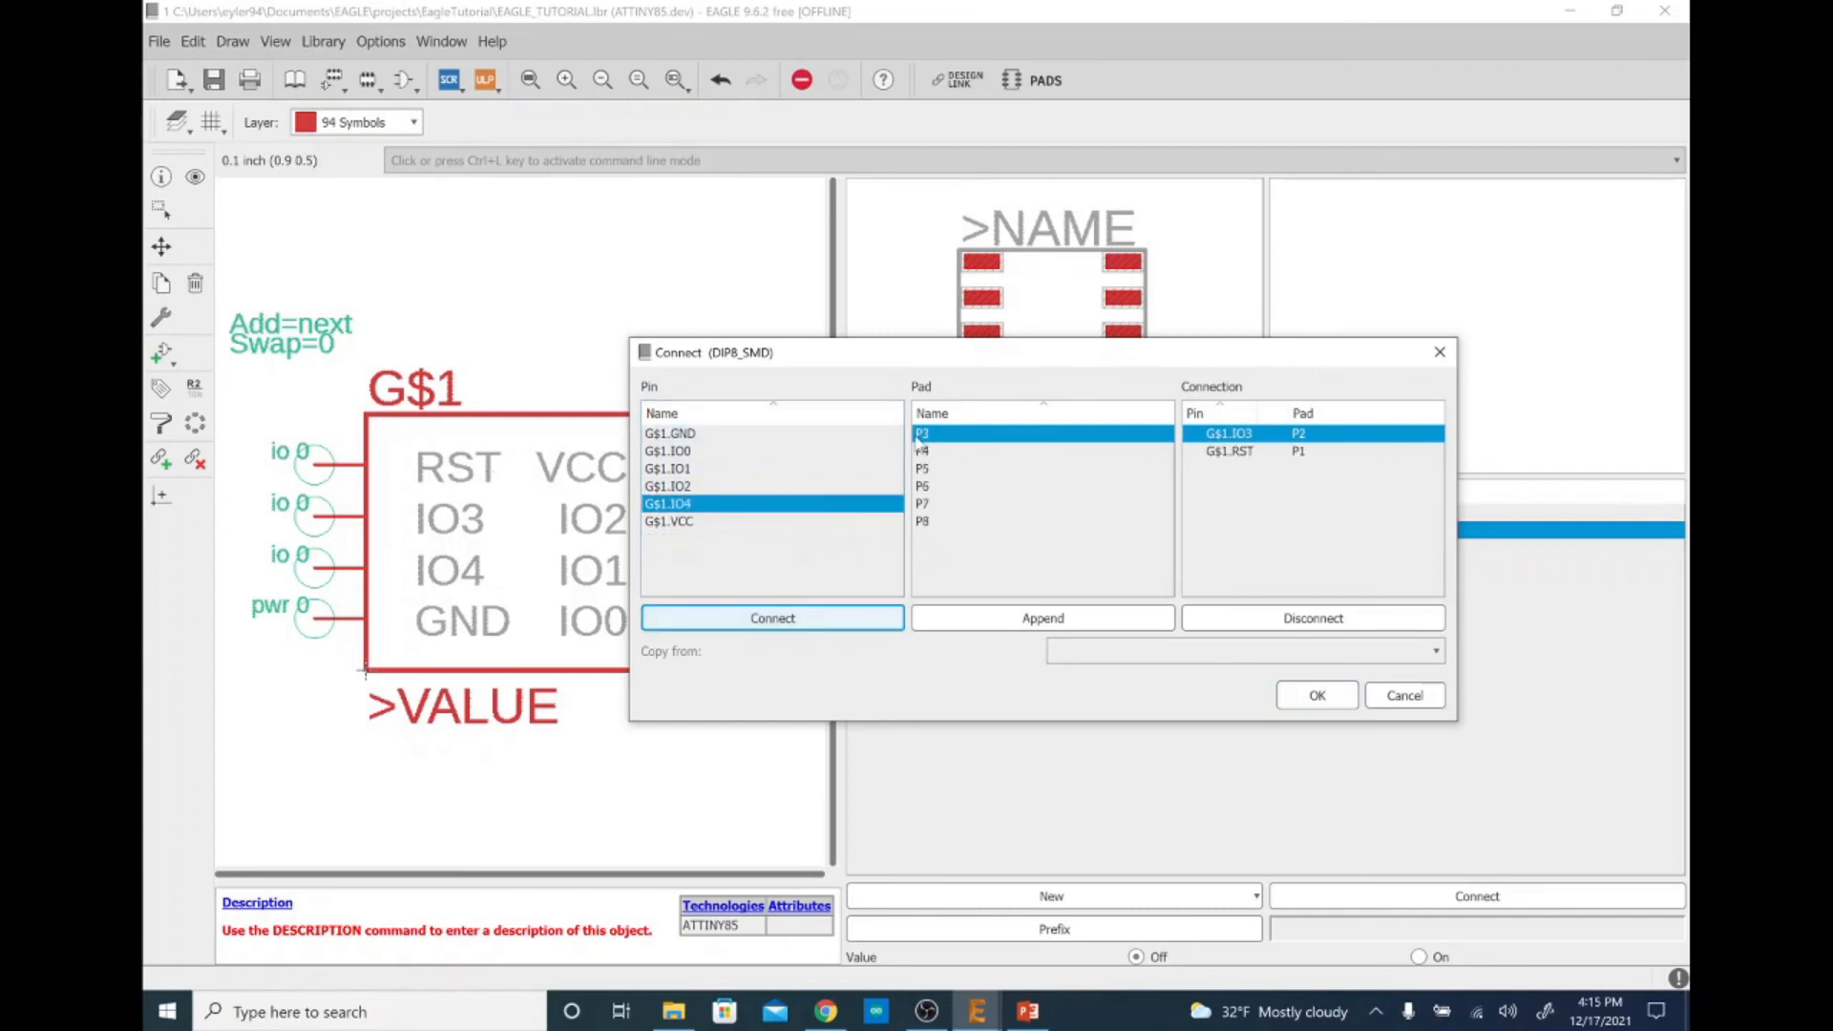
pyautogui.click(763, 616)
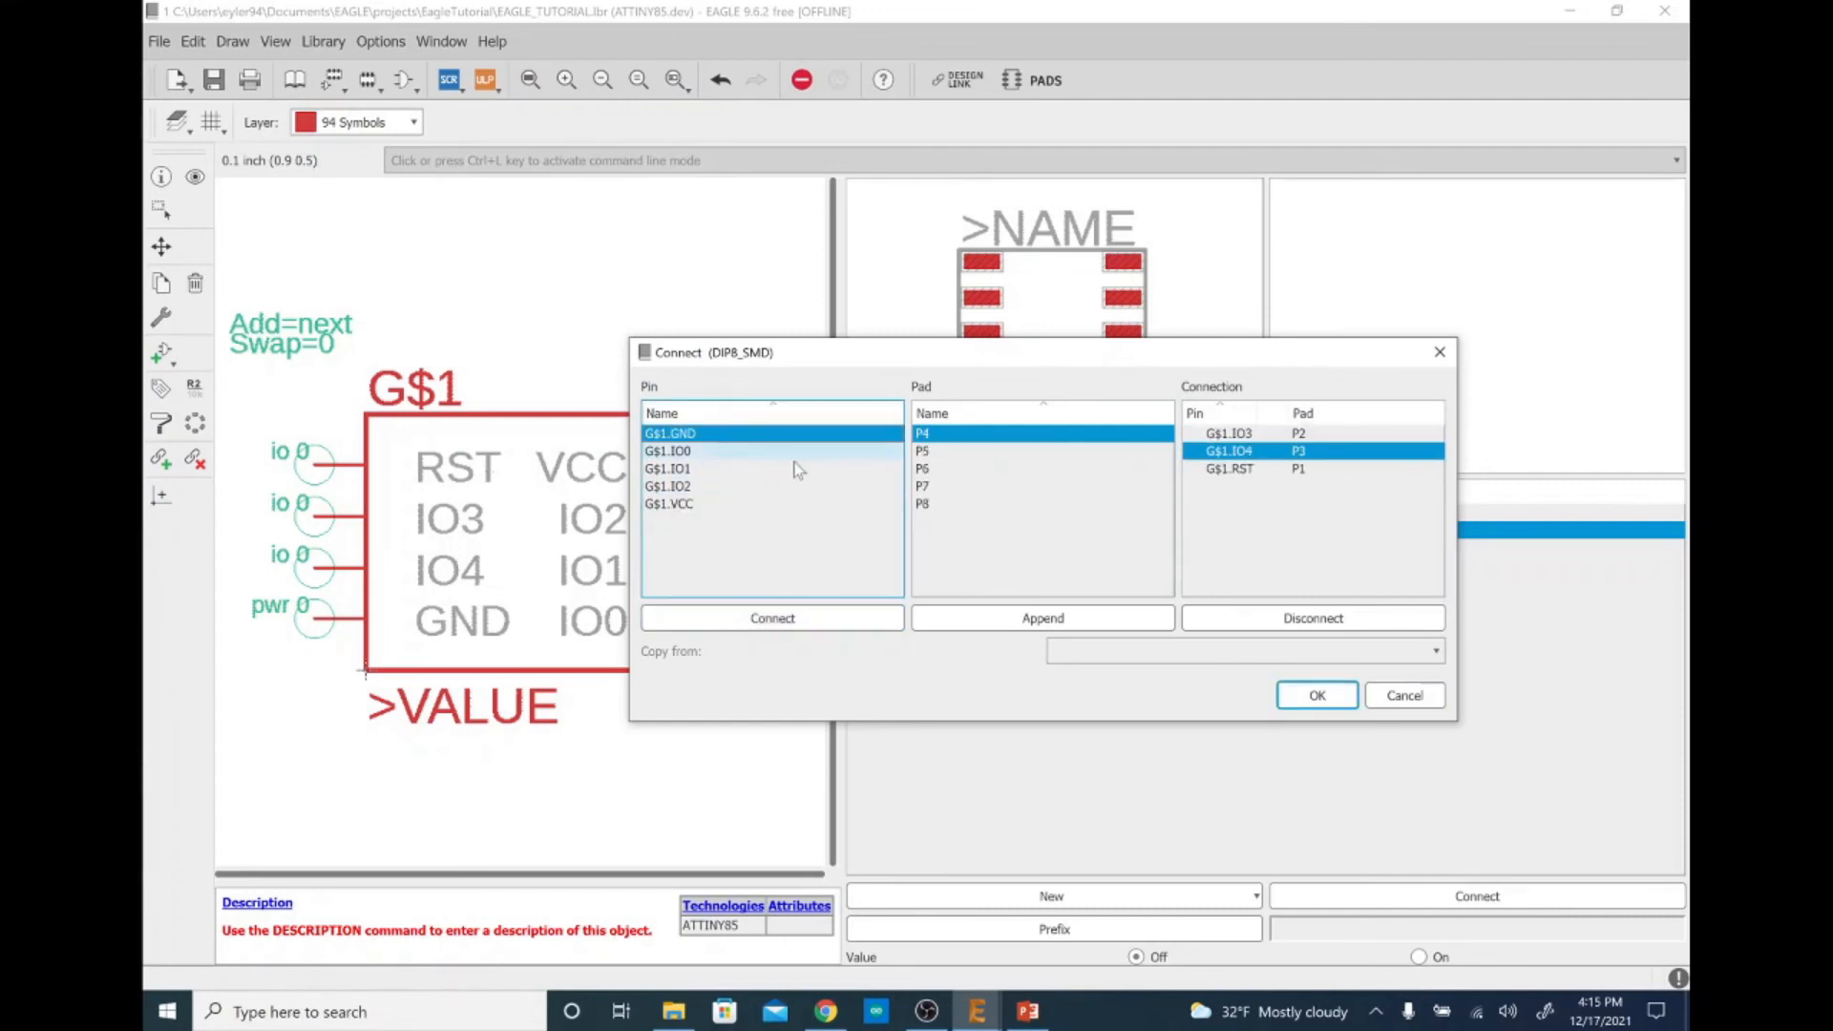
pyautogui.click(800, 616)
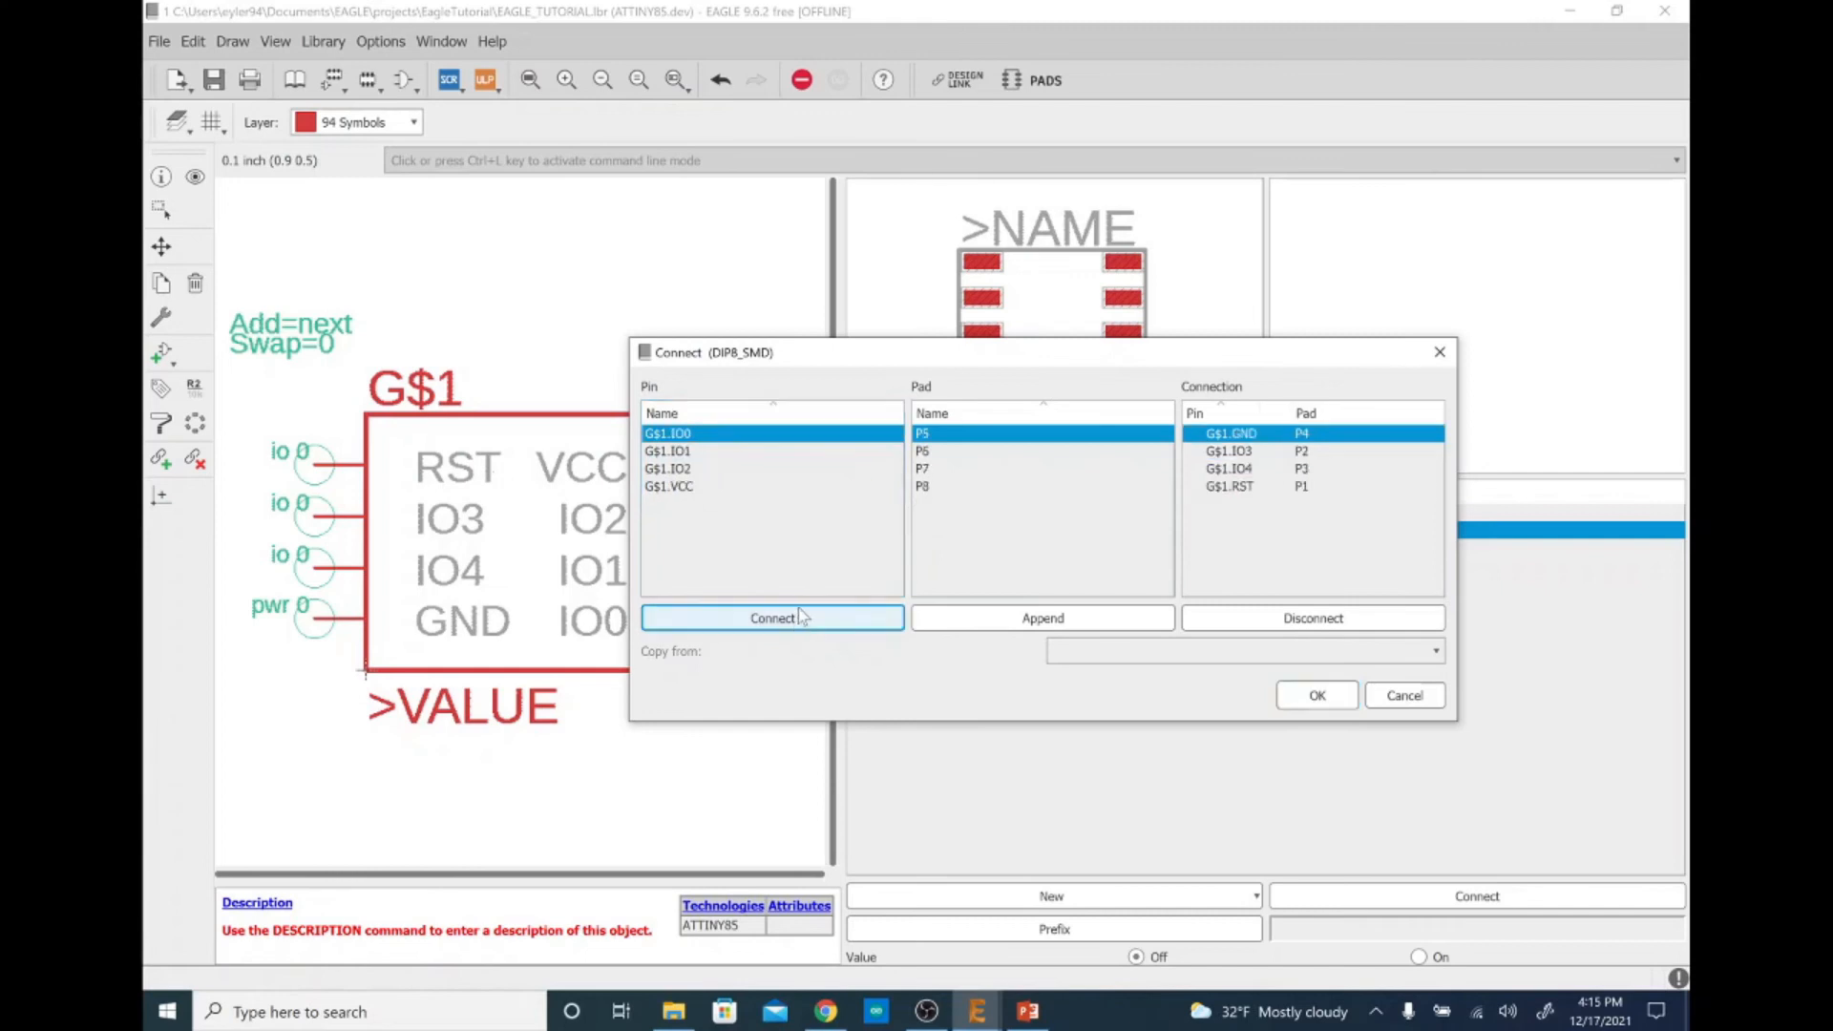
# Connect IO0 to P5, IO1 to P6, IO2 to P7 and VCC to P8, and accept the DIP8_SMD connections
pyautogui.click(800, 619)
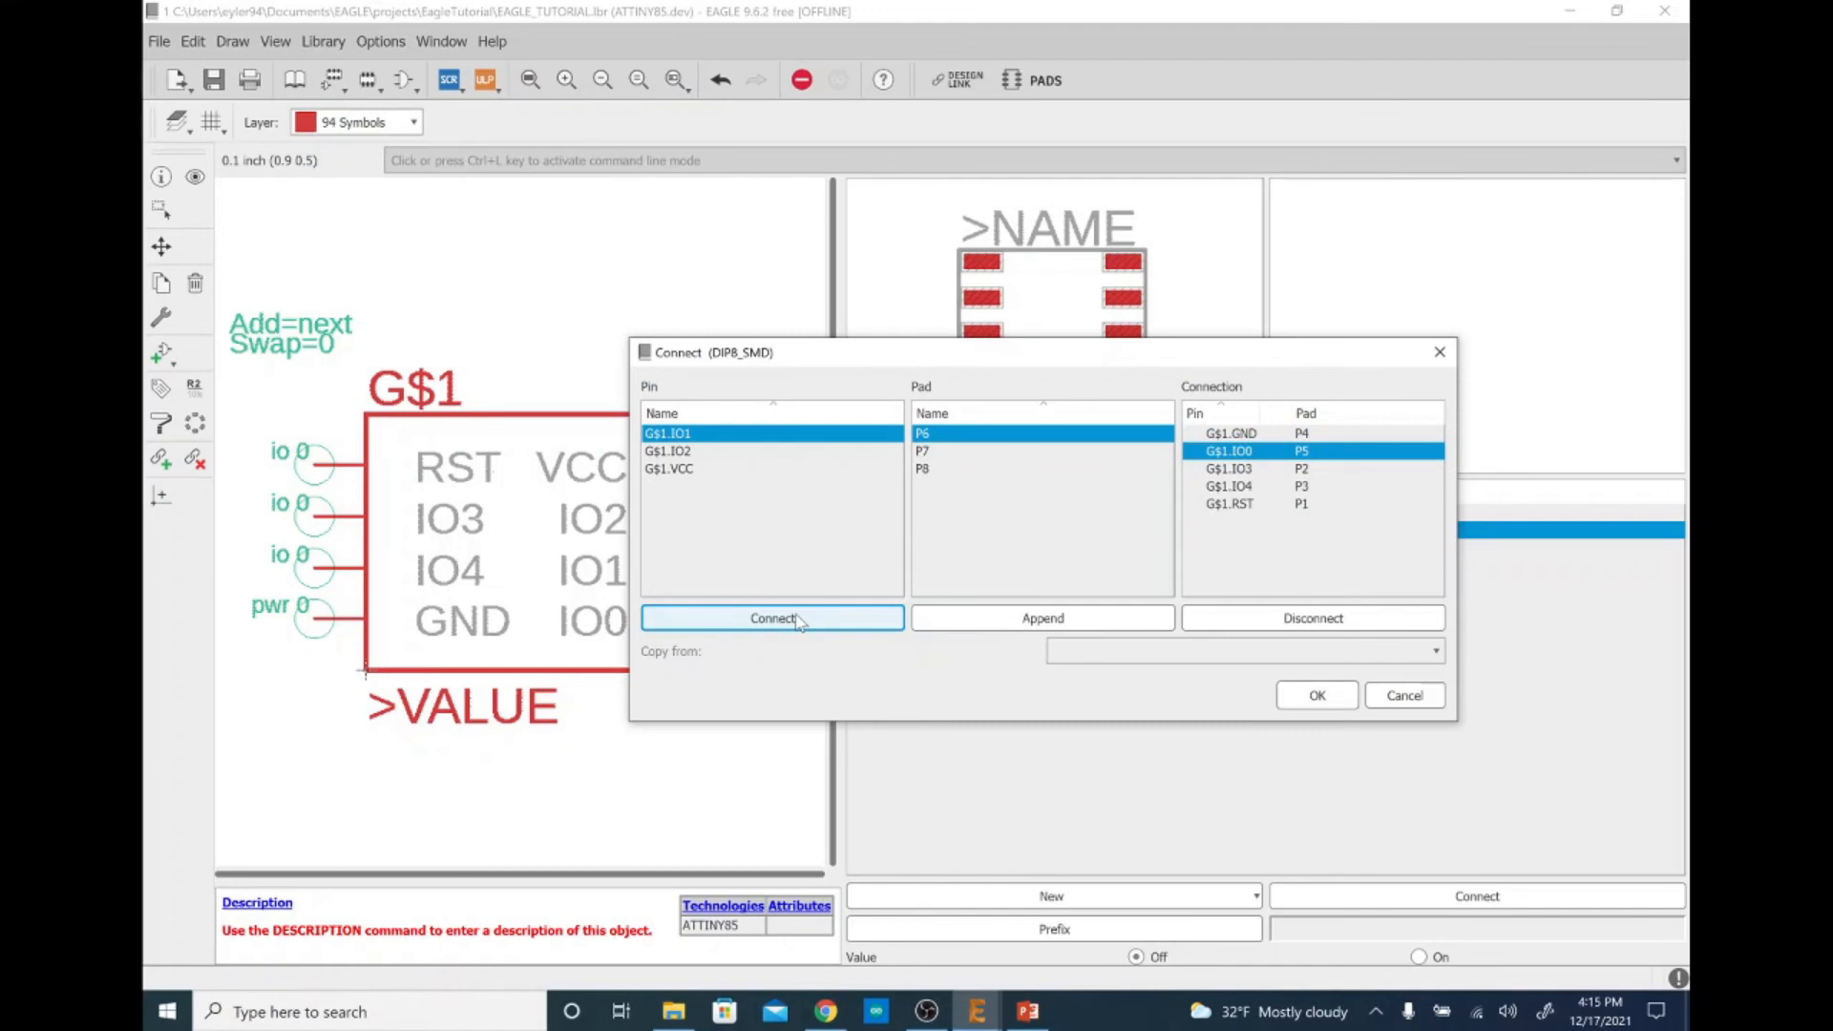
pyautogui.click(800, 621)
pyautogui.click(800, 622)
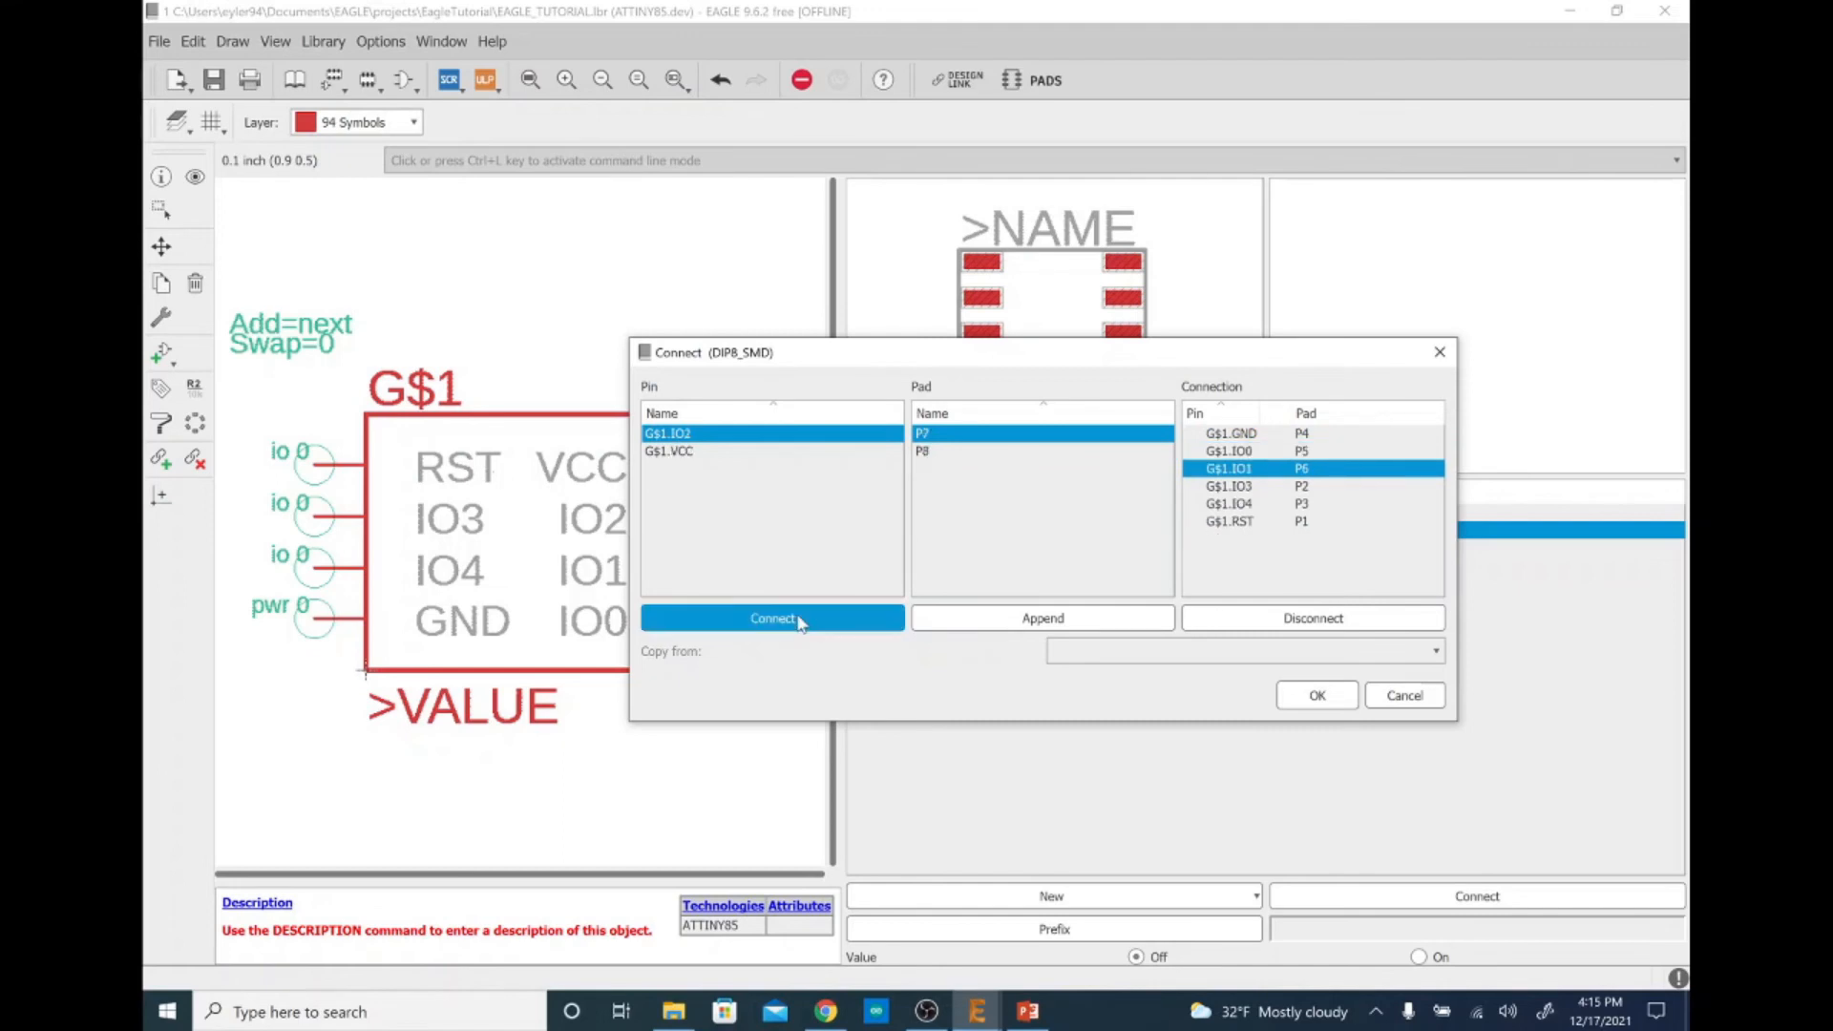
pyautogui.click(800, 621)
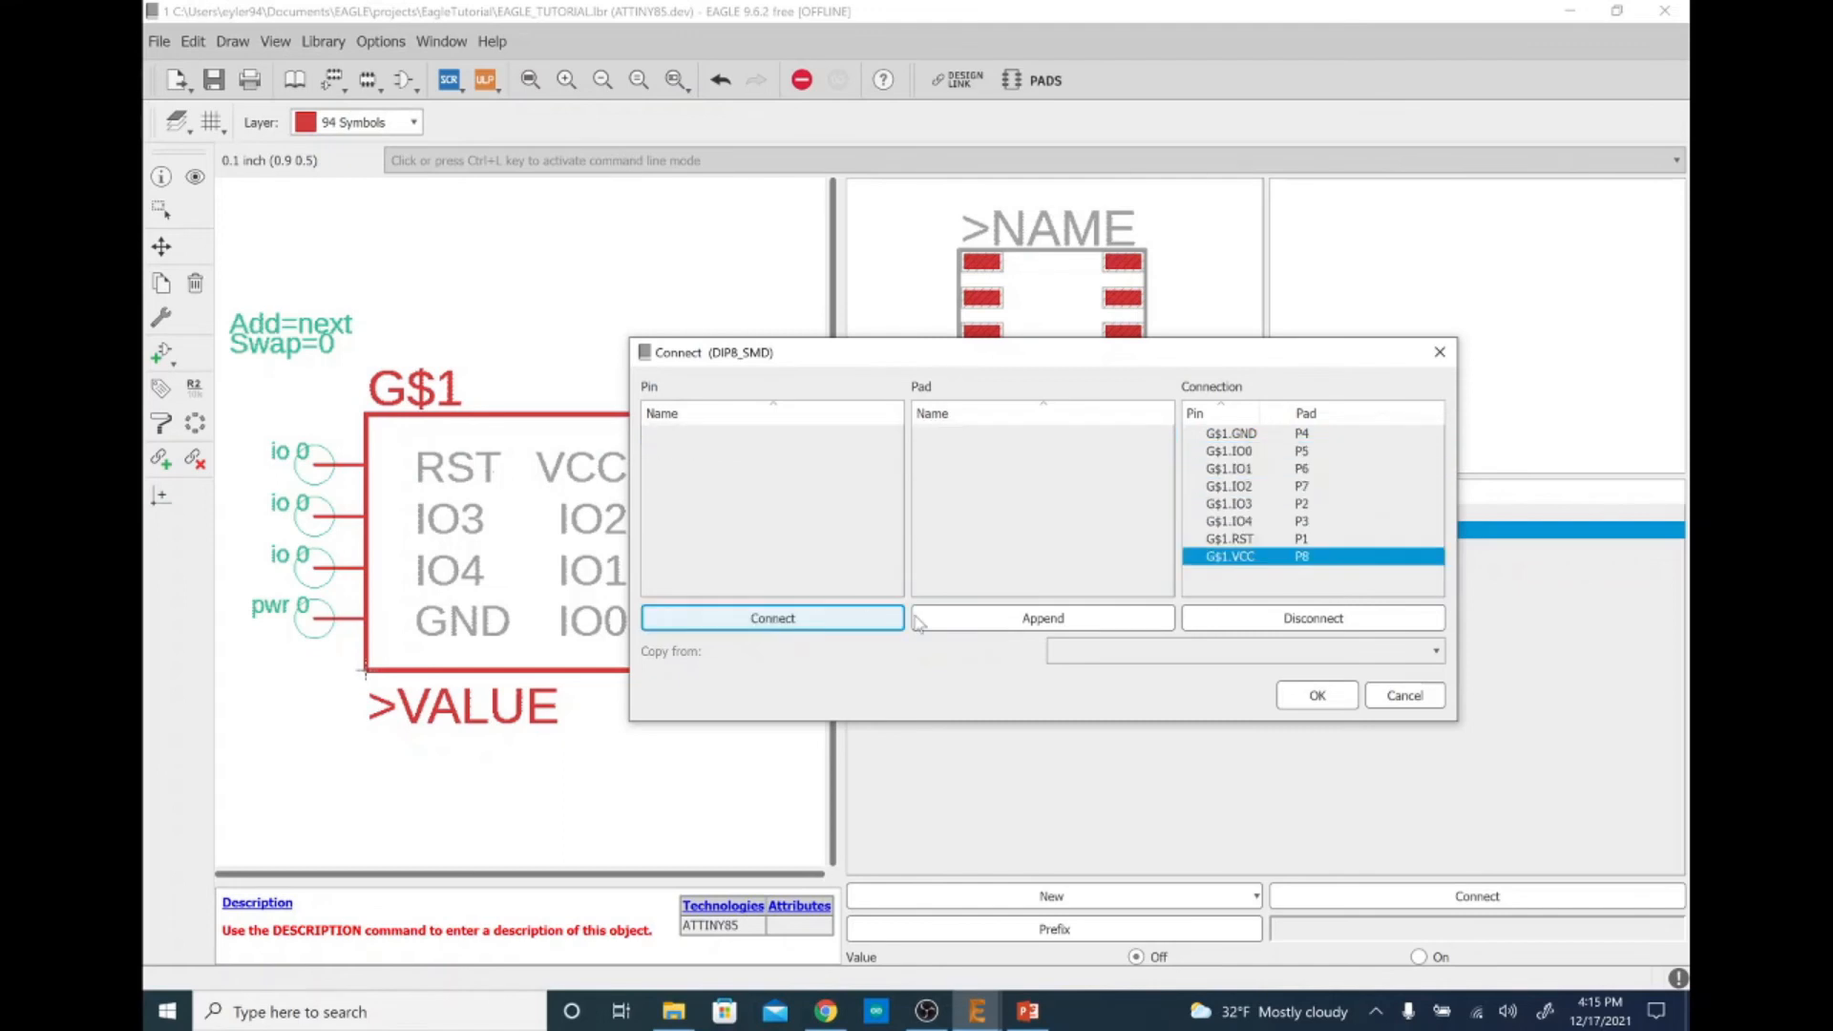
pyautogui.click(1316, 696)
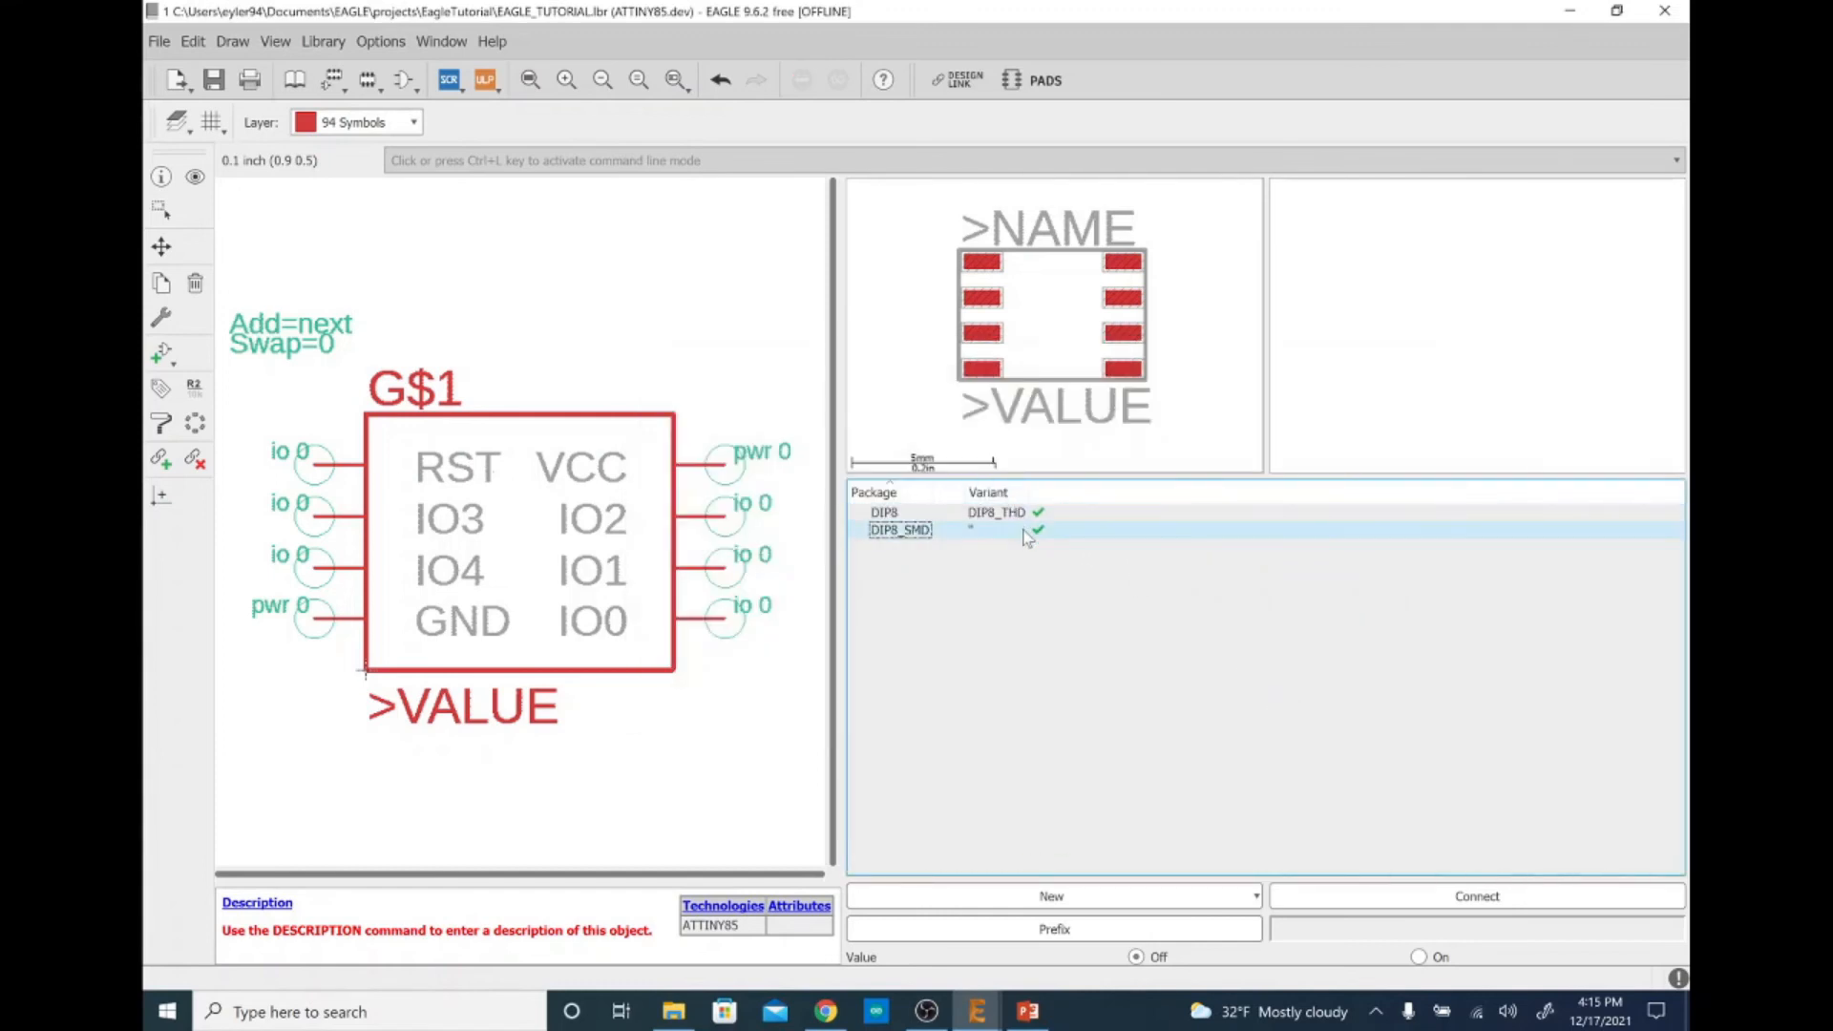
# Preview the ATTINY85 device and the DIP8_SMD footprint from the library's table of contents
pyautogui.click(296, 81)
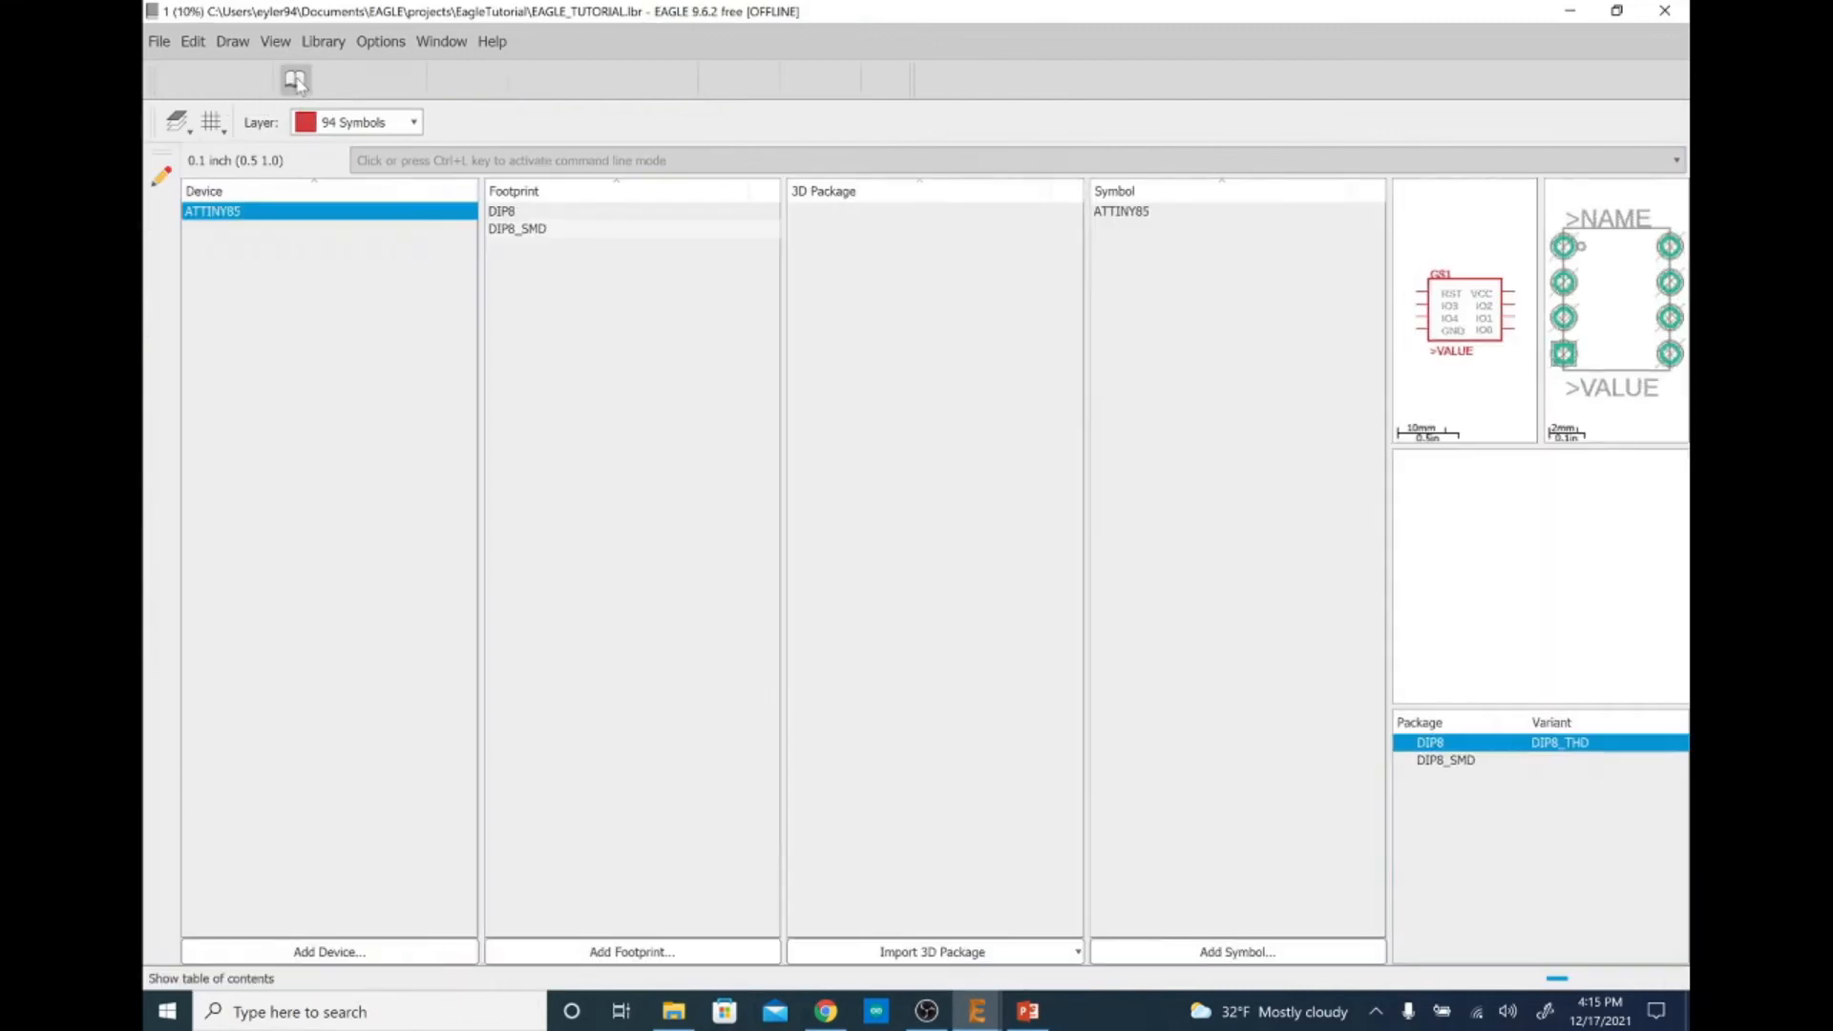
pyautogui.click(378, 221)
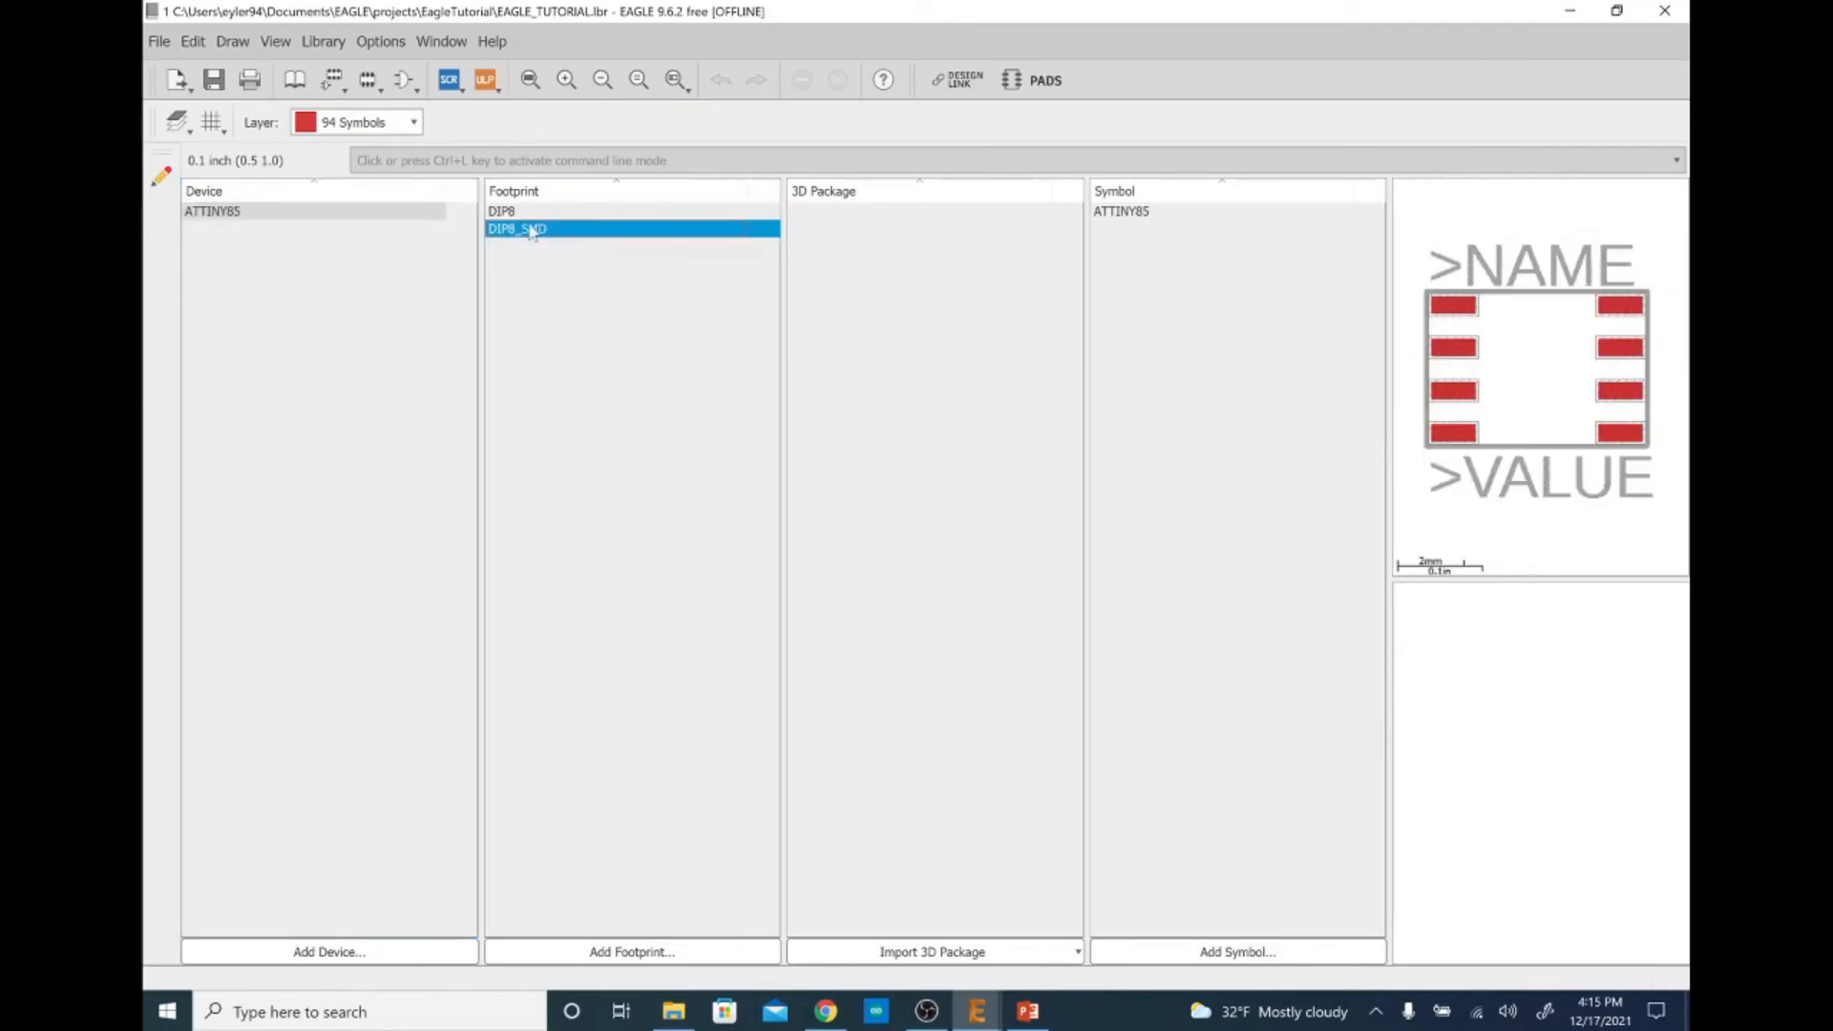
pyautogui.click(390, 219)
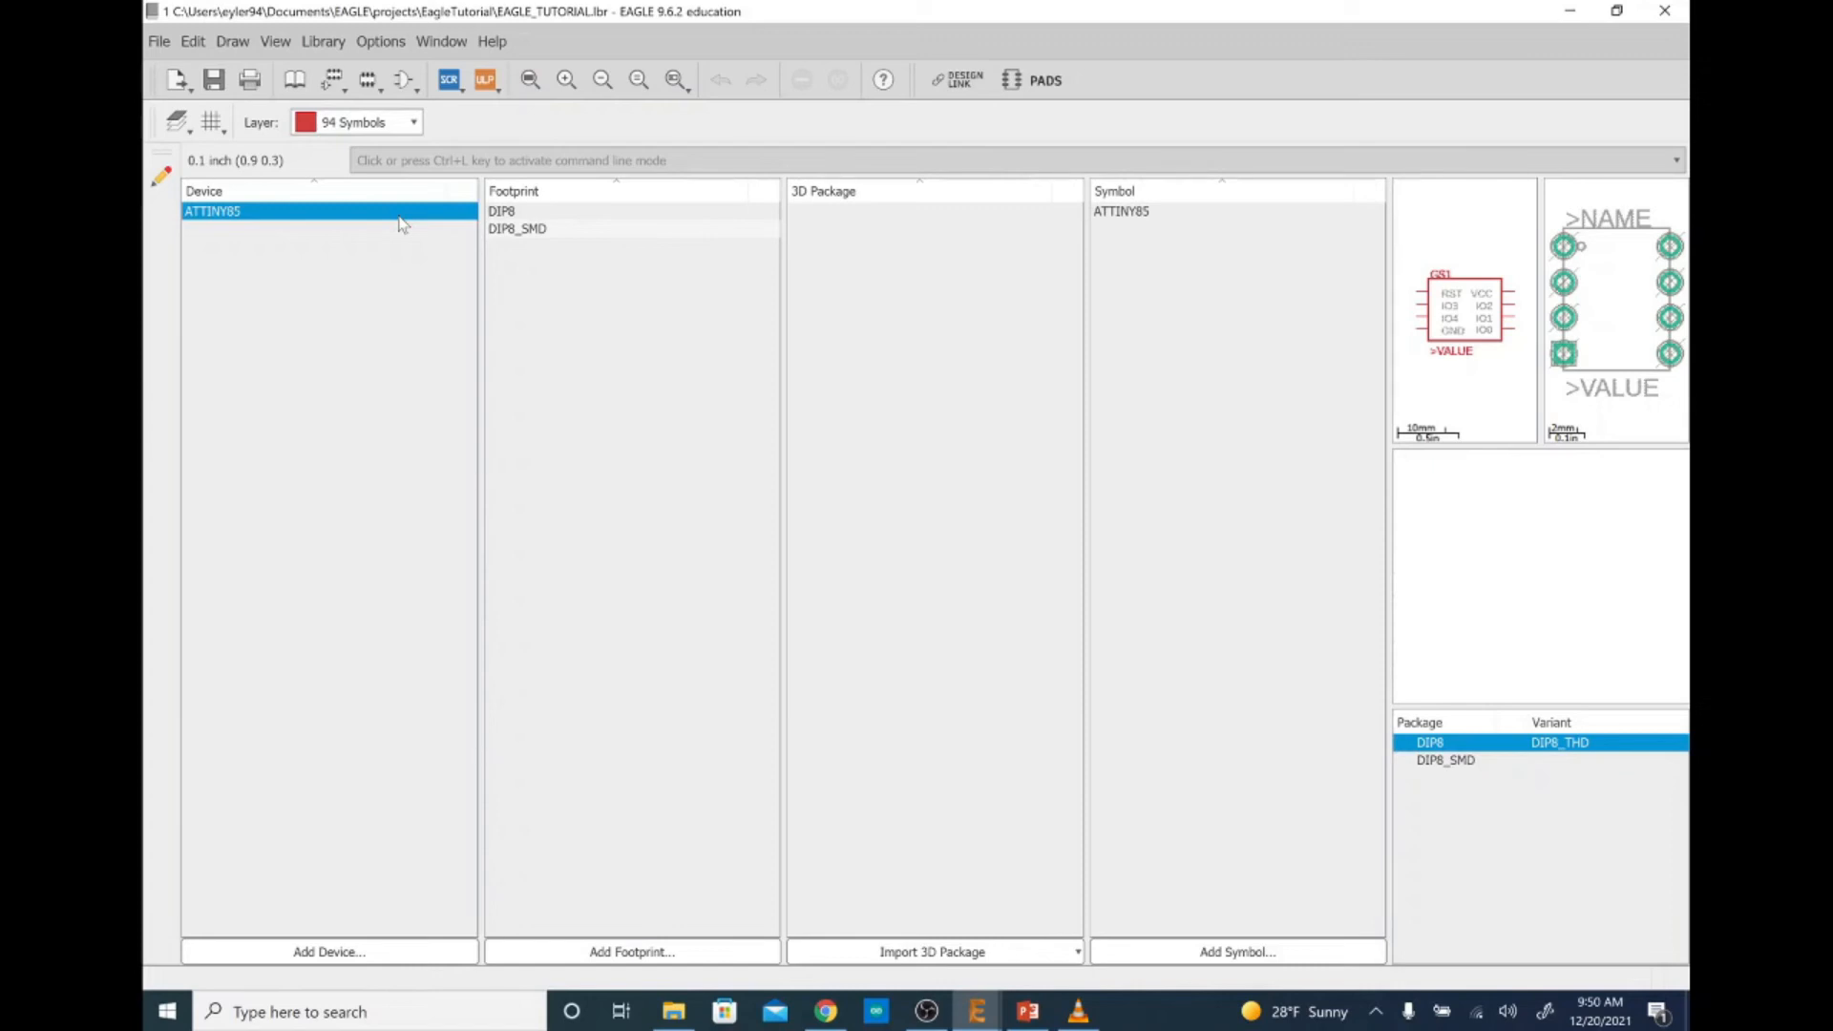
# Open the ATTINY85 device for editing and start creating a new package variant with the package generator
pyautogui.doubleClick(399, 214)
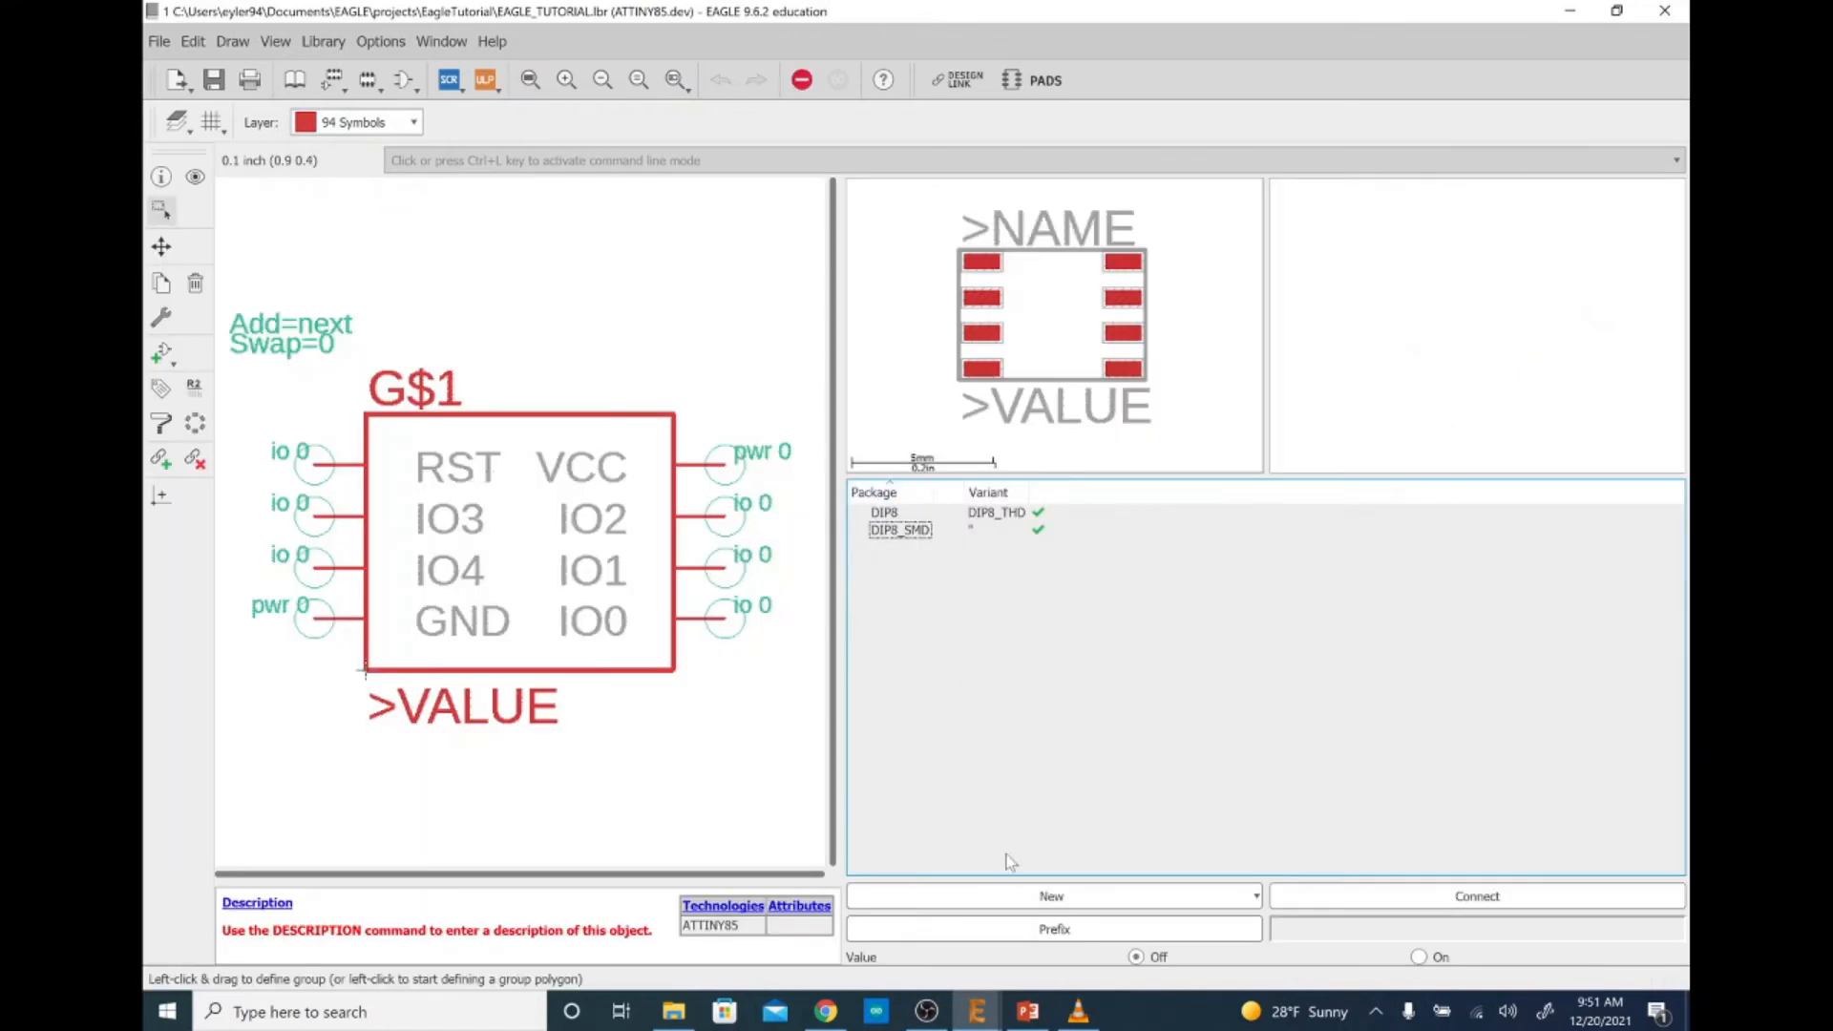
pyautogui.click(1034, 899)
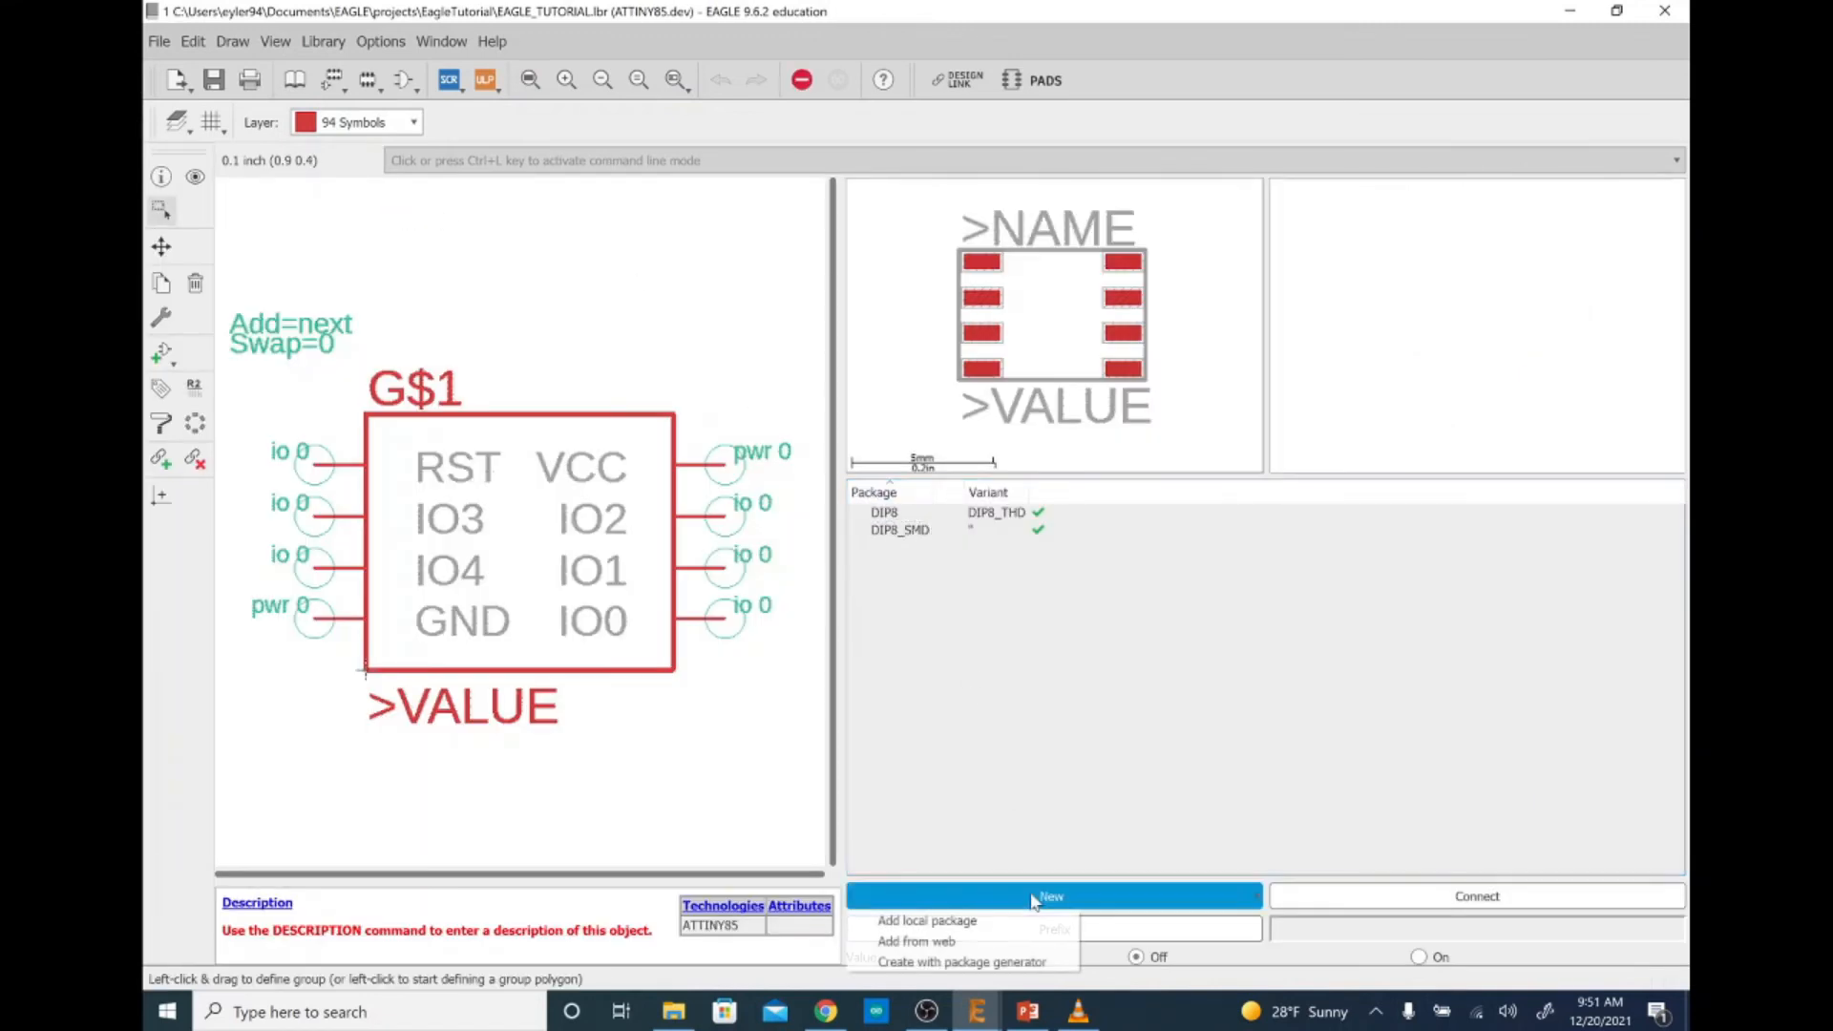
pyautogui.click(944, 962)
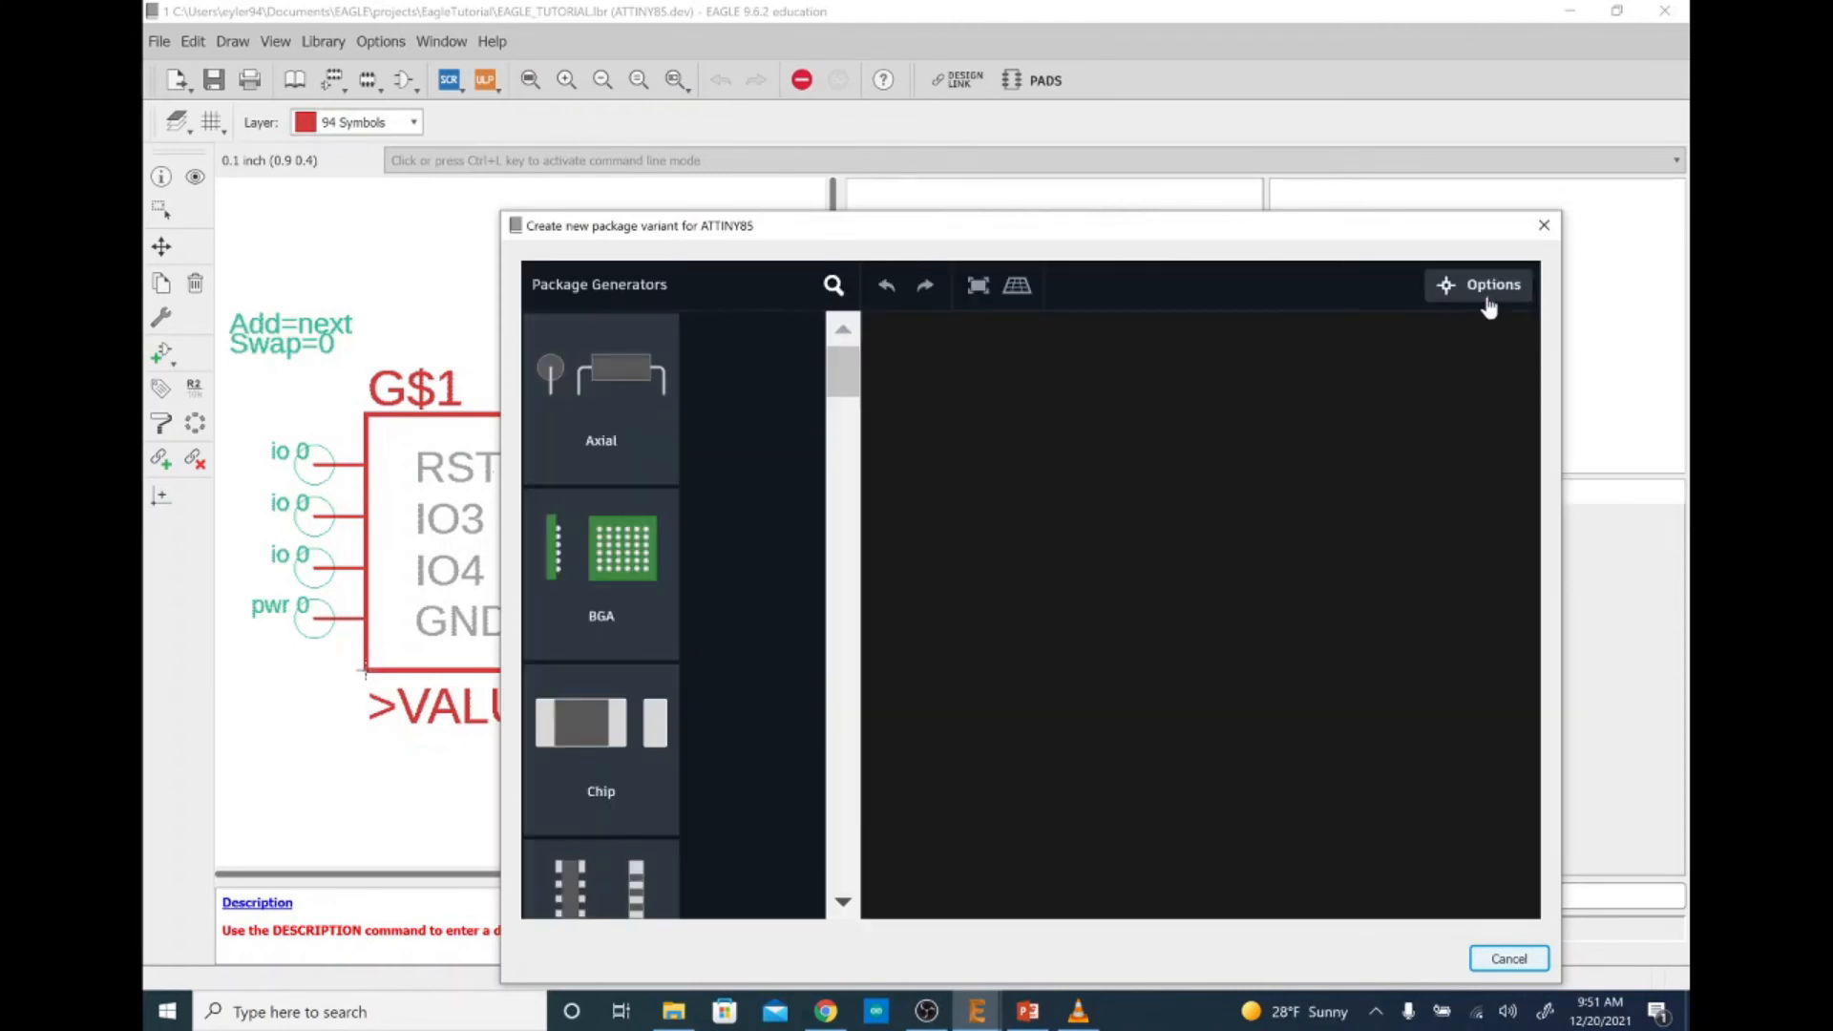
# Find the SOIC, SOP generator among the available package generators and open it
pyautogui.scroll(-5, 695, 601)
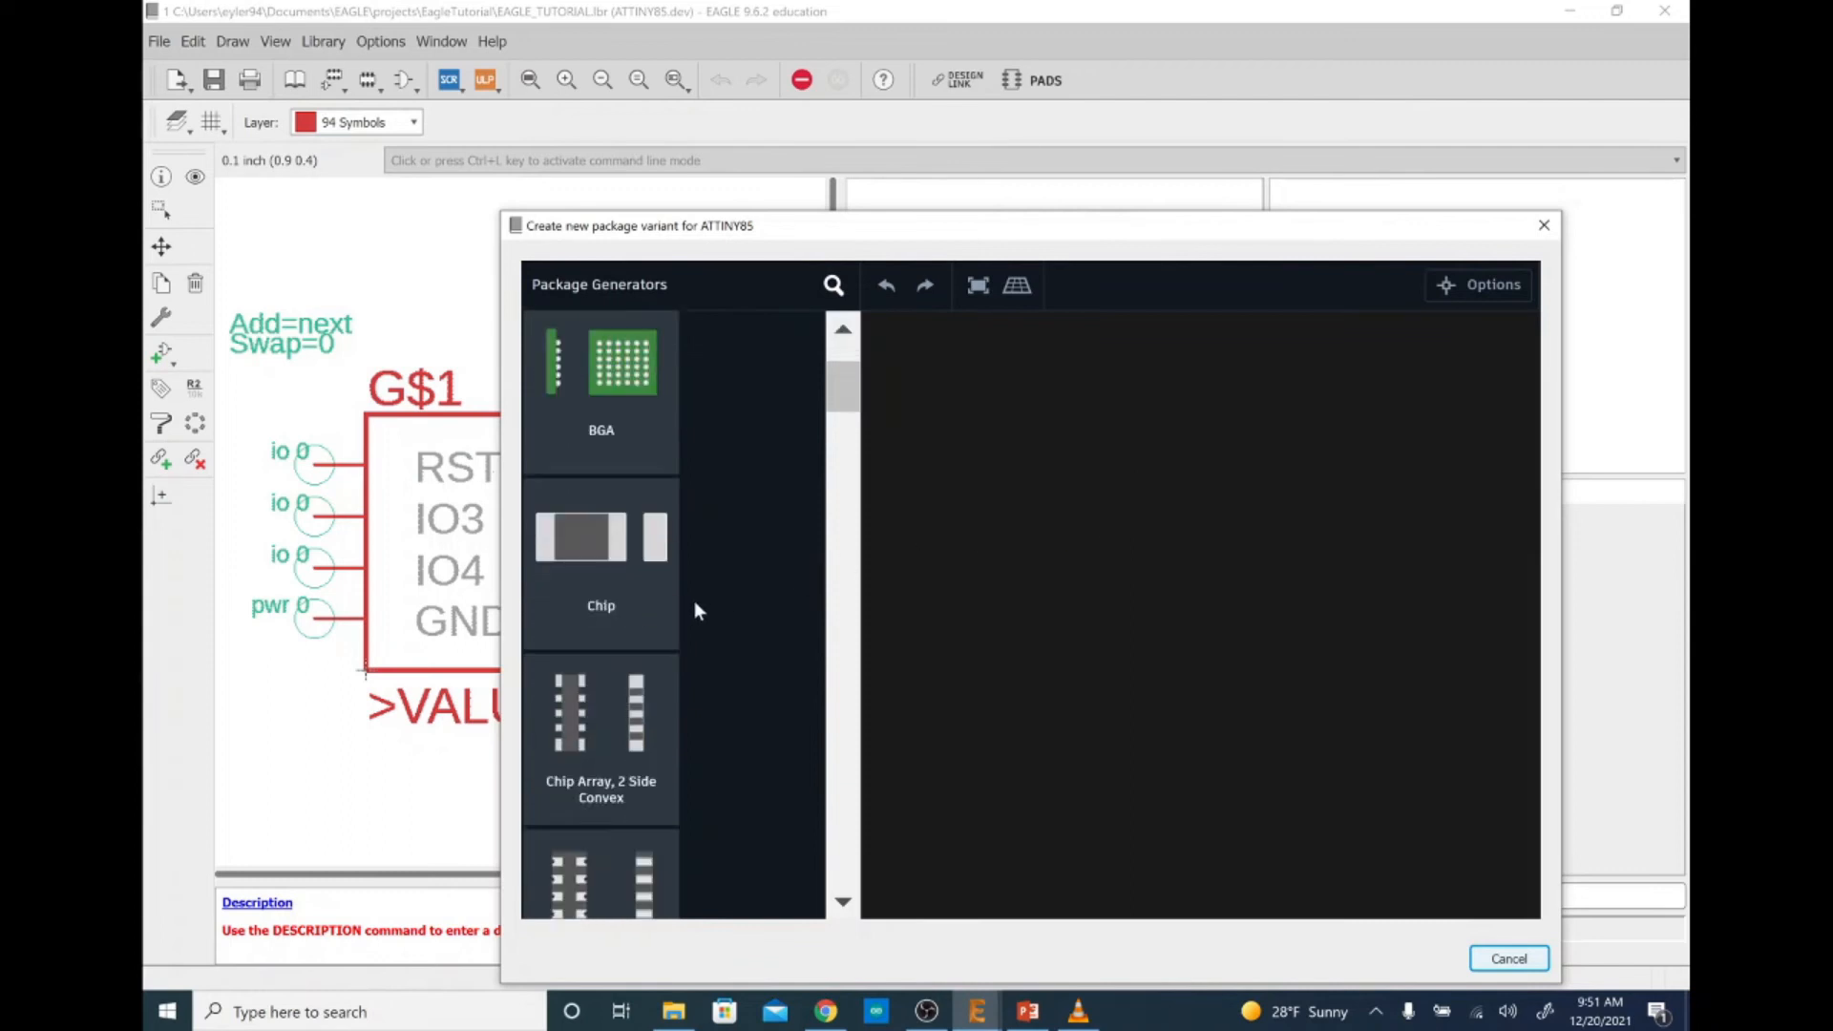
pyautogui.scroll(-2, 700, 612)
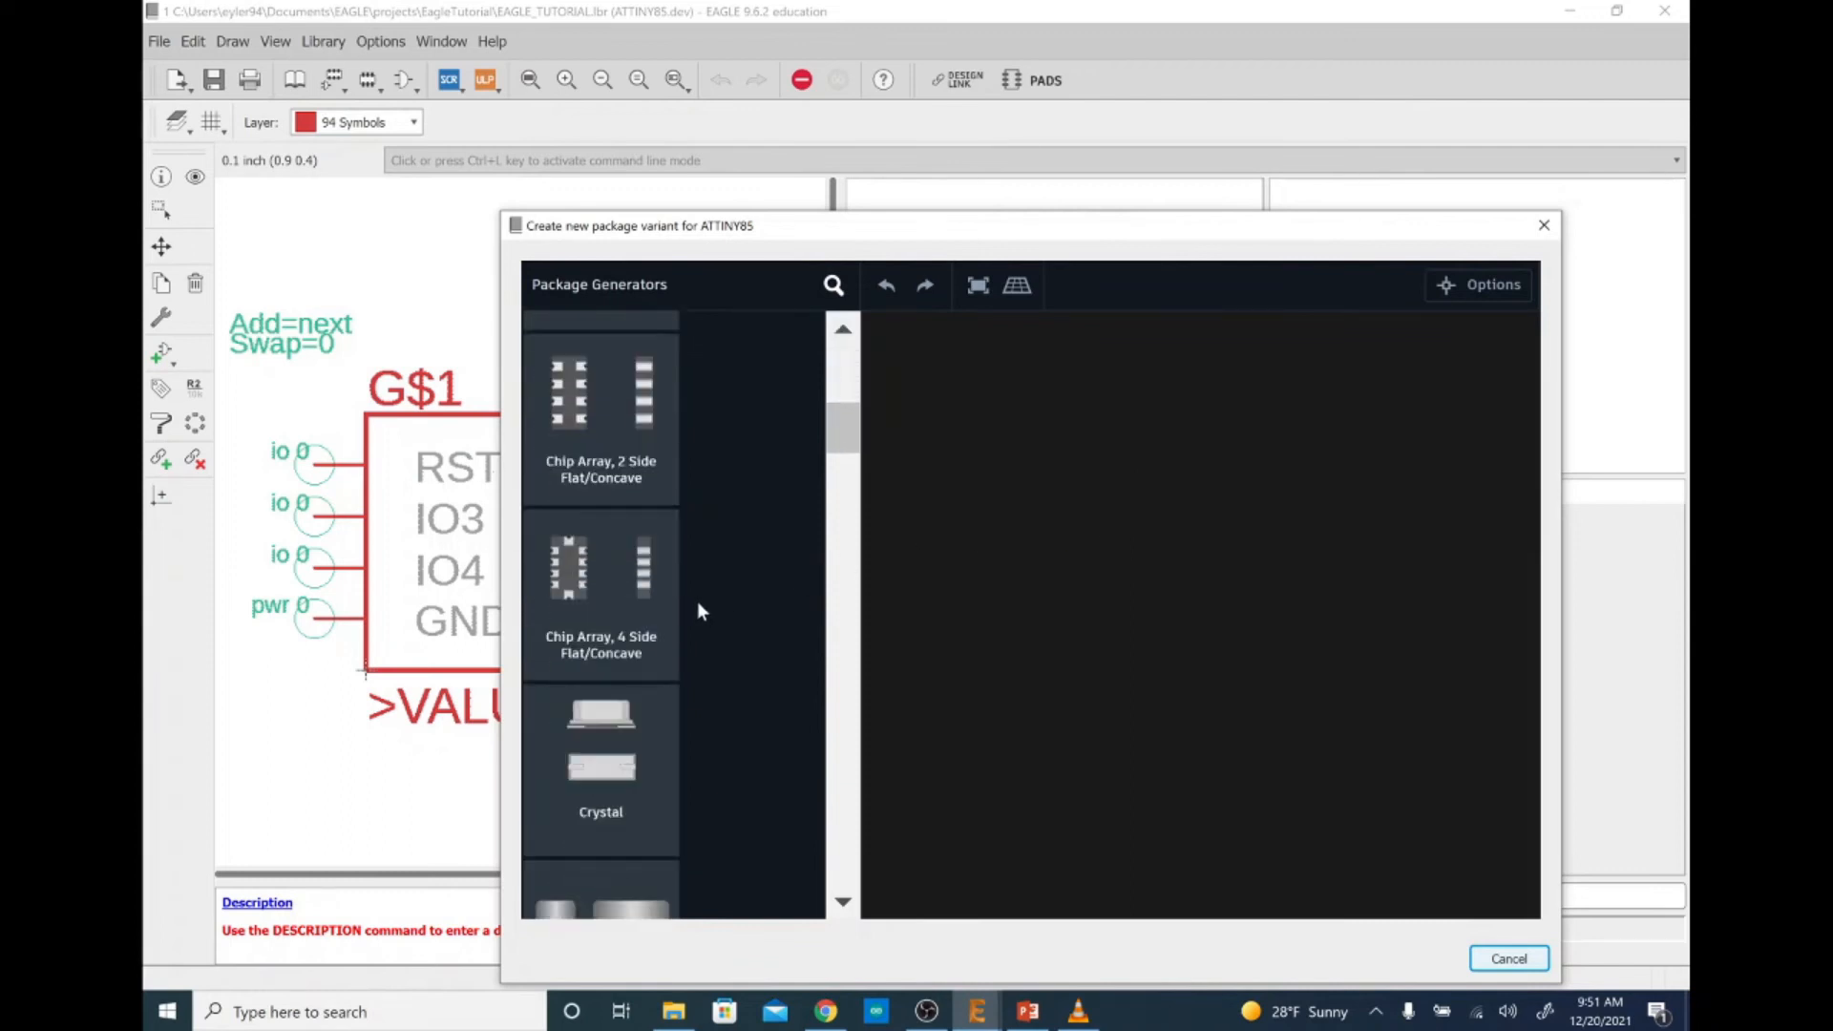
pyautogui.scroll(-4, 699, 606)
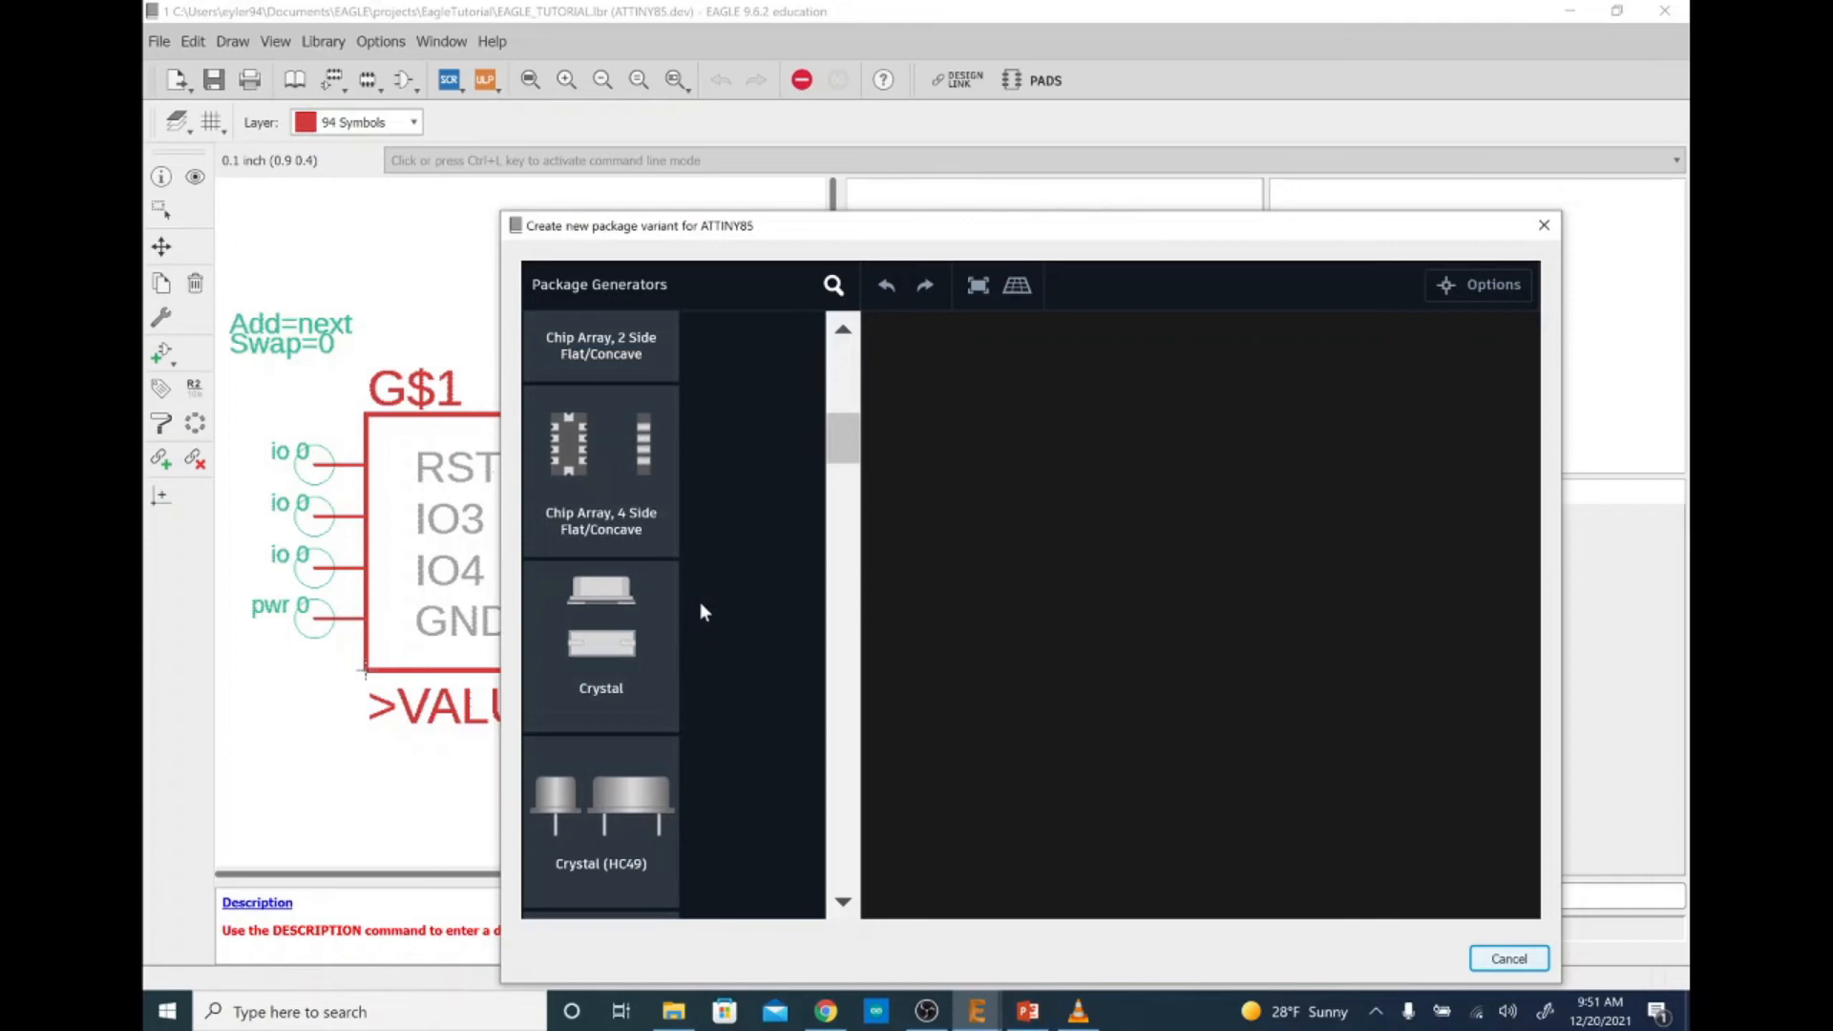
pyautogui.scroll(-6, 702, 611)
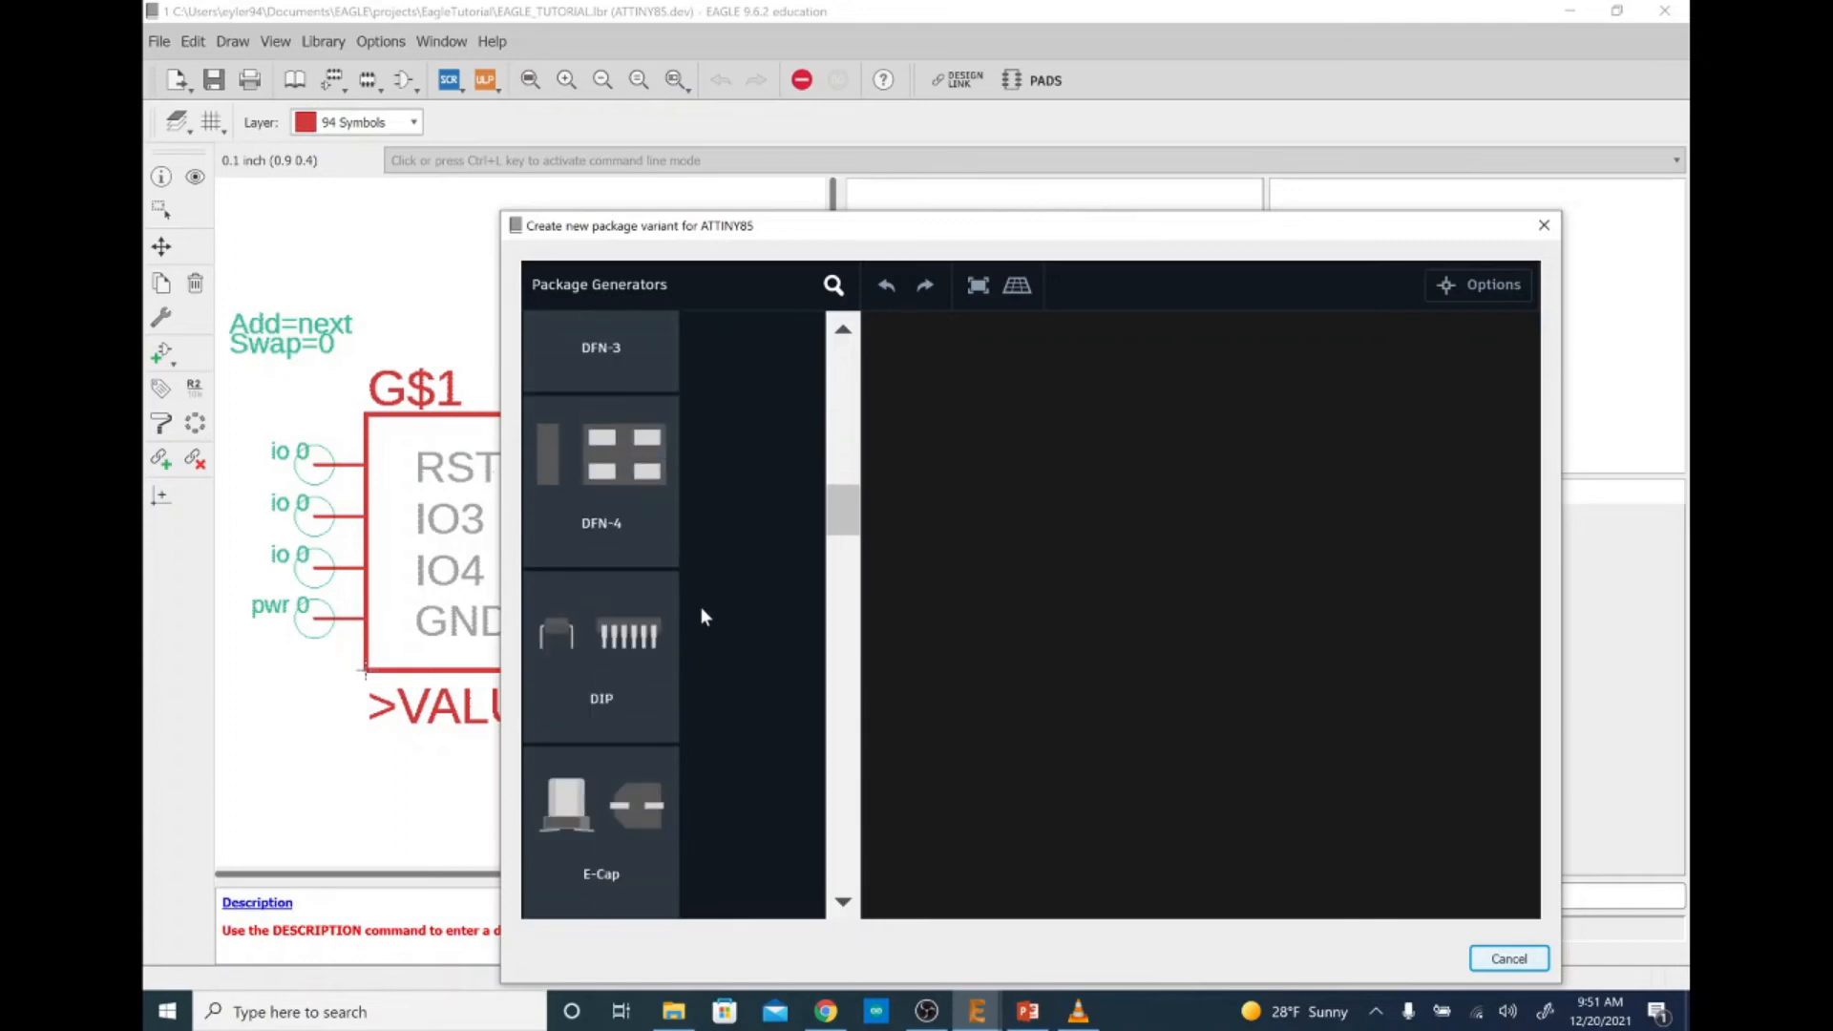
pyautogui.scroll(-2, 701, 616)
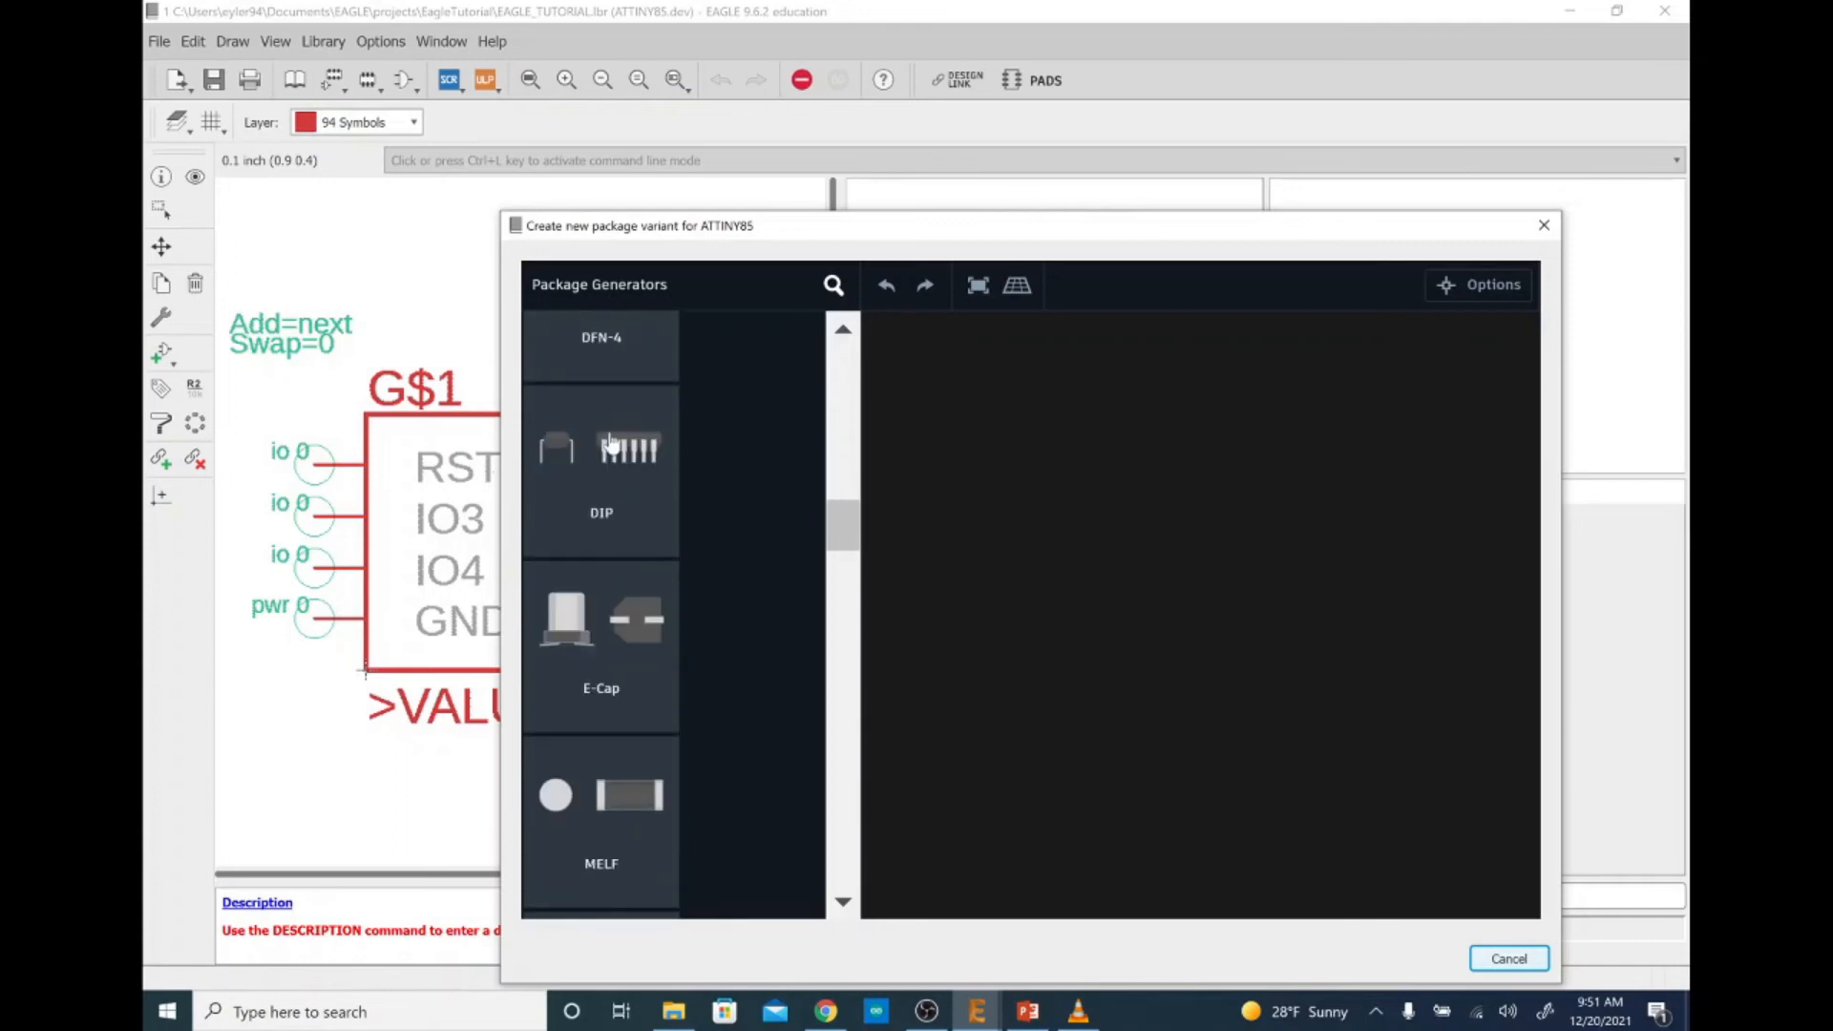
pyautogui.scroll(-6, 626, 516)
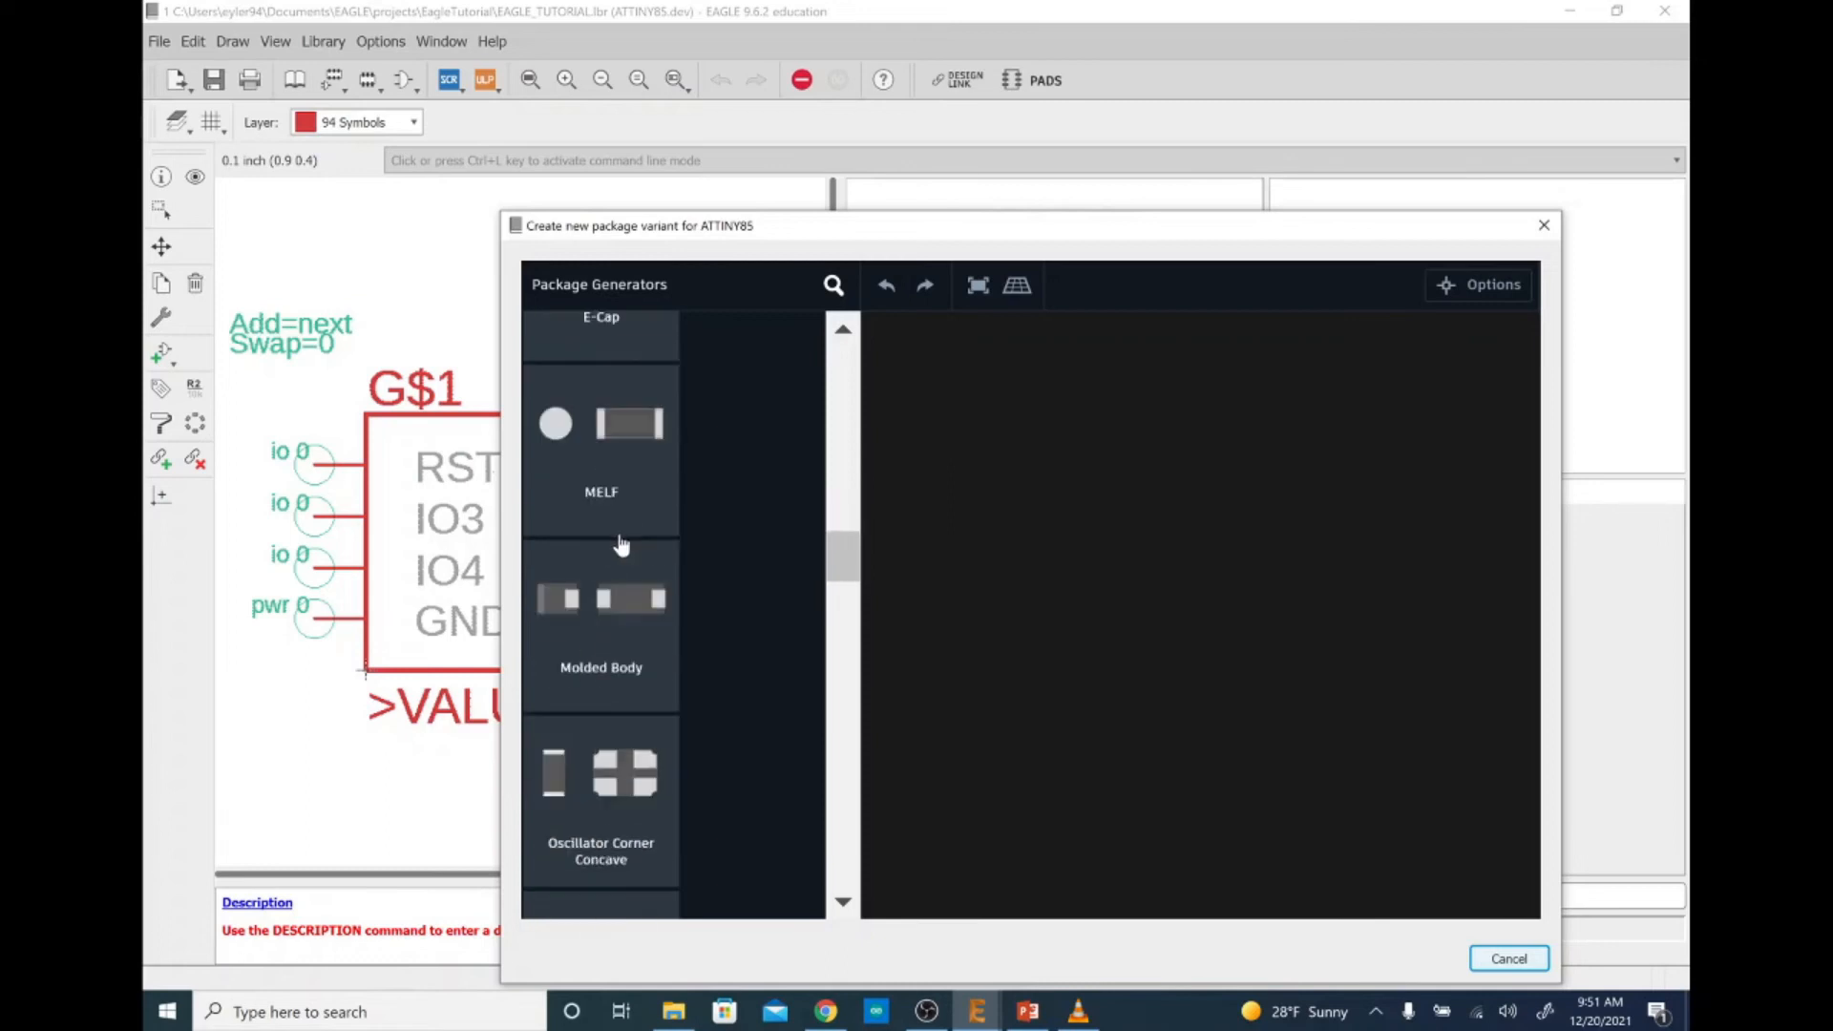
pyautogui.scroll(-5, 623, 552)
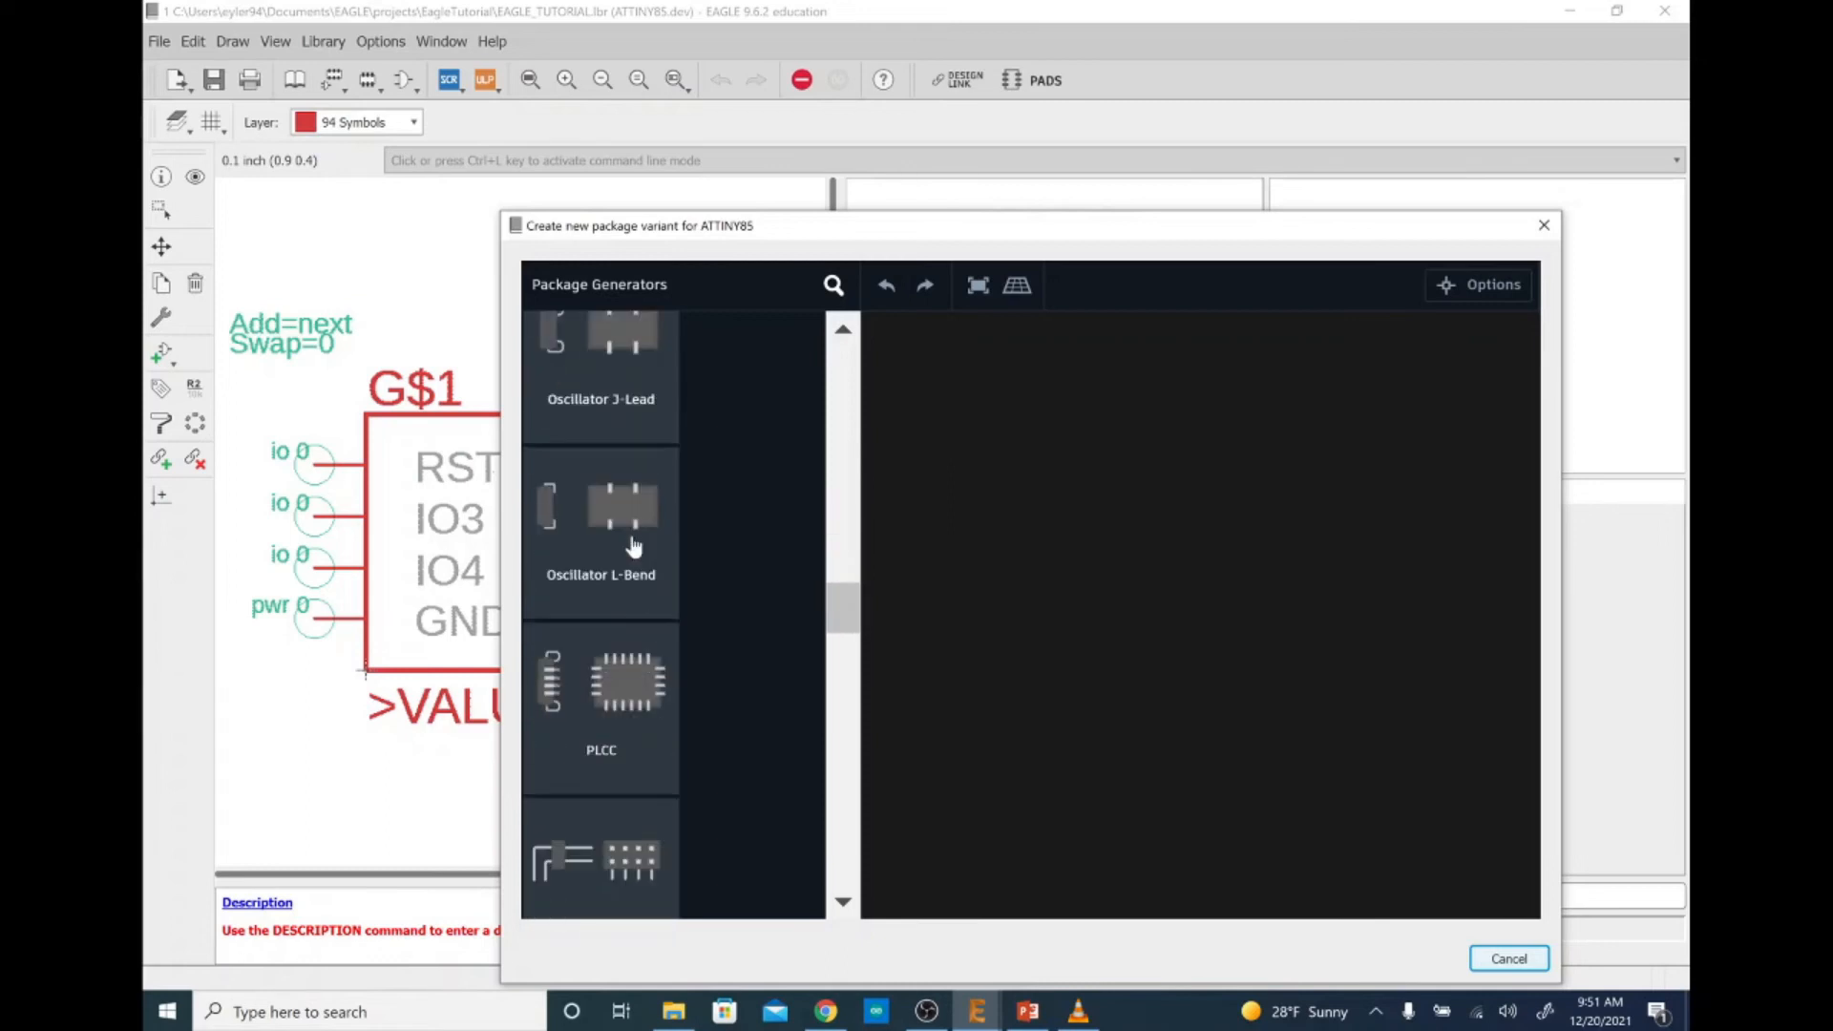
pyautogui.scroll(-7, 623, 552)
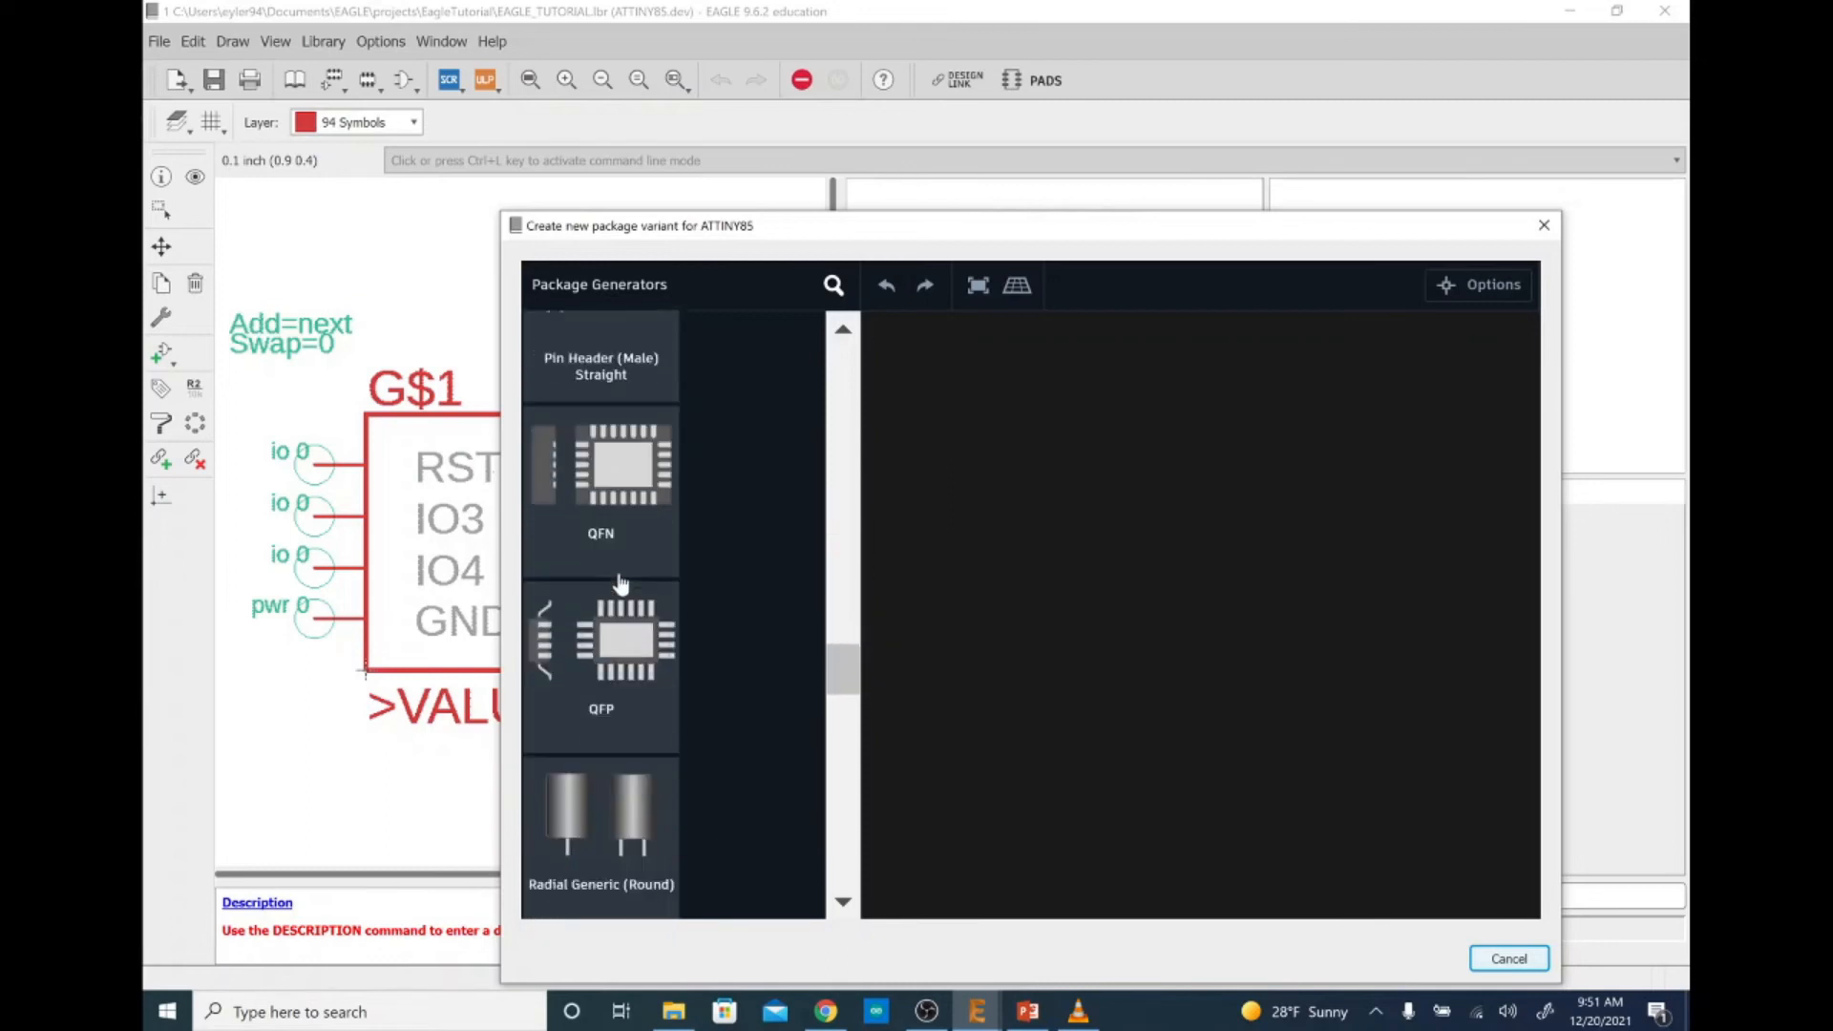
pyautogui.scroll(-5, 615, 569)
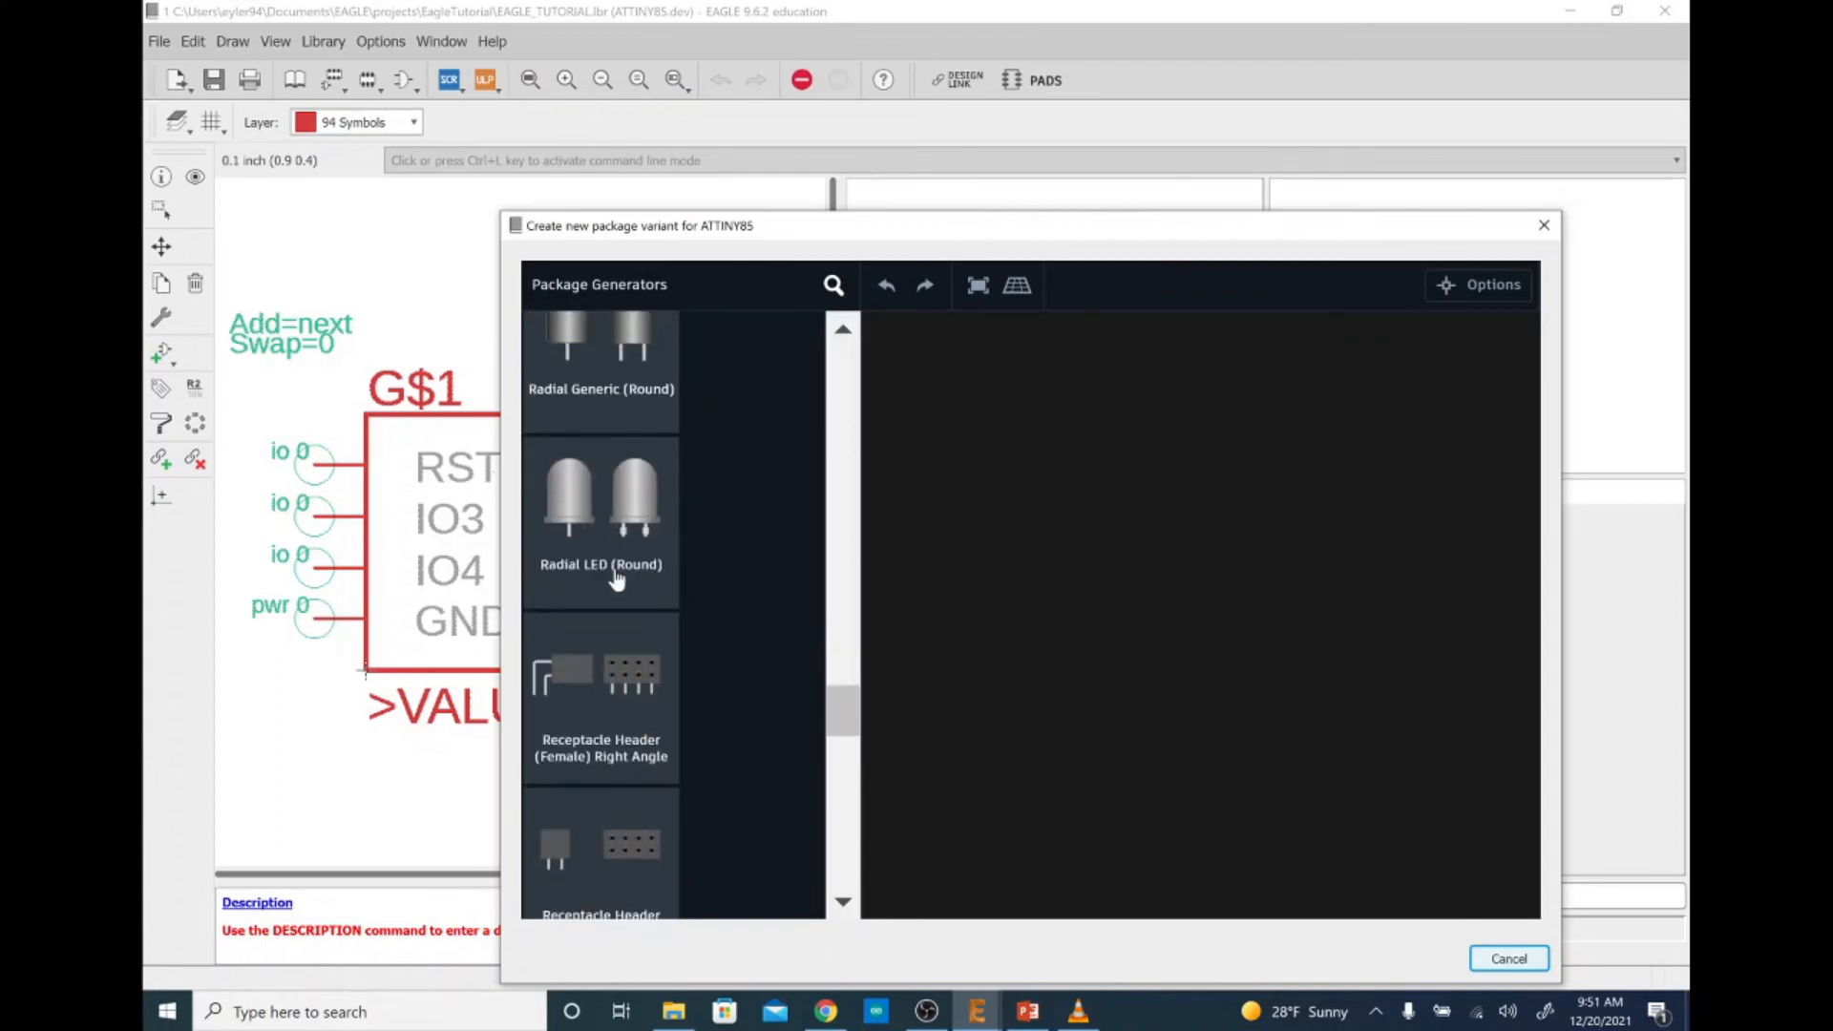
pyautogui.scroll(-5, 616, 577)
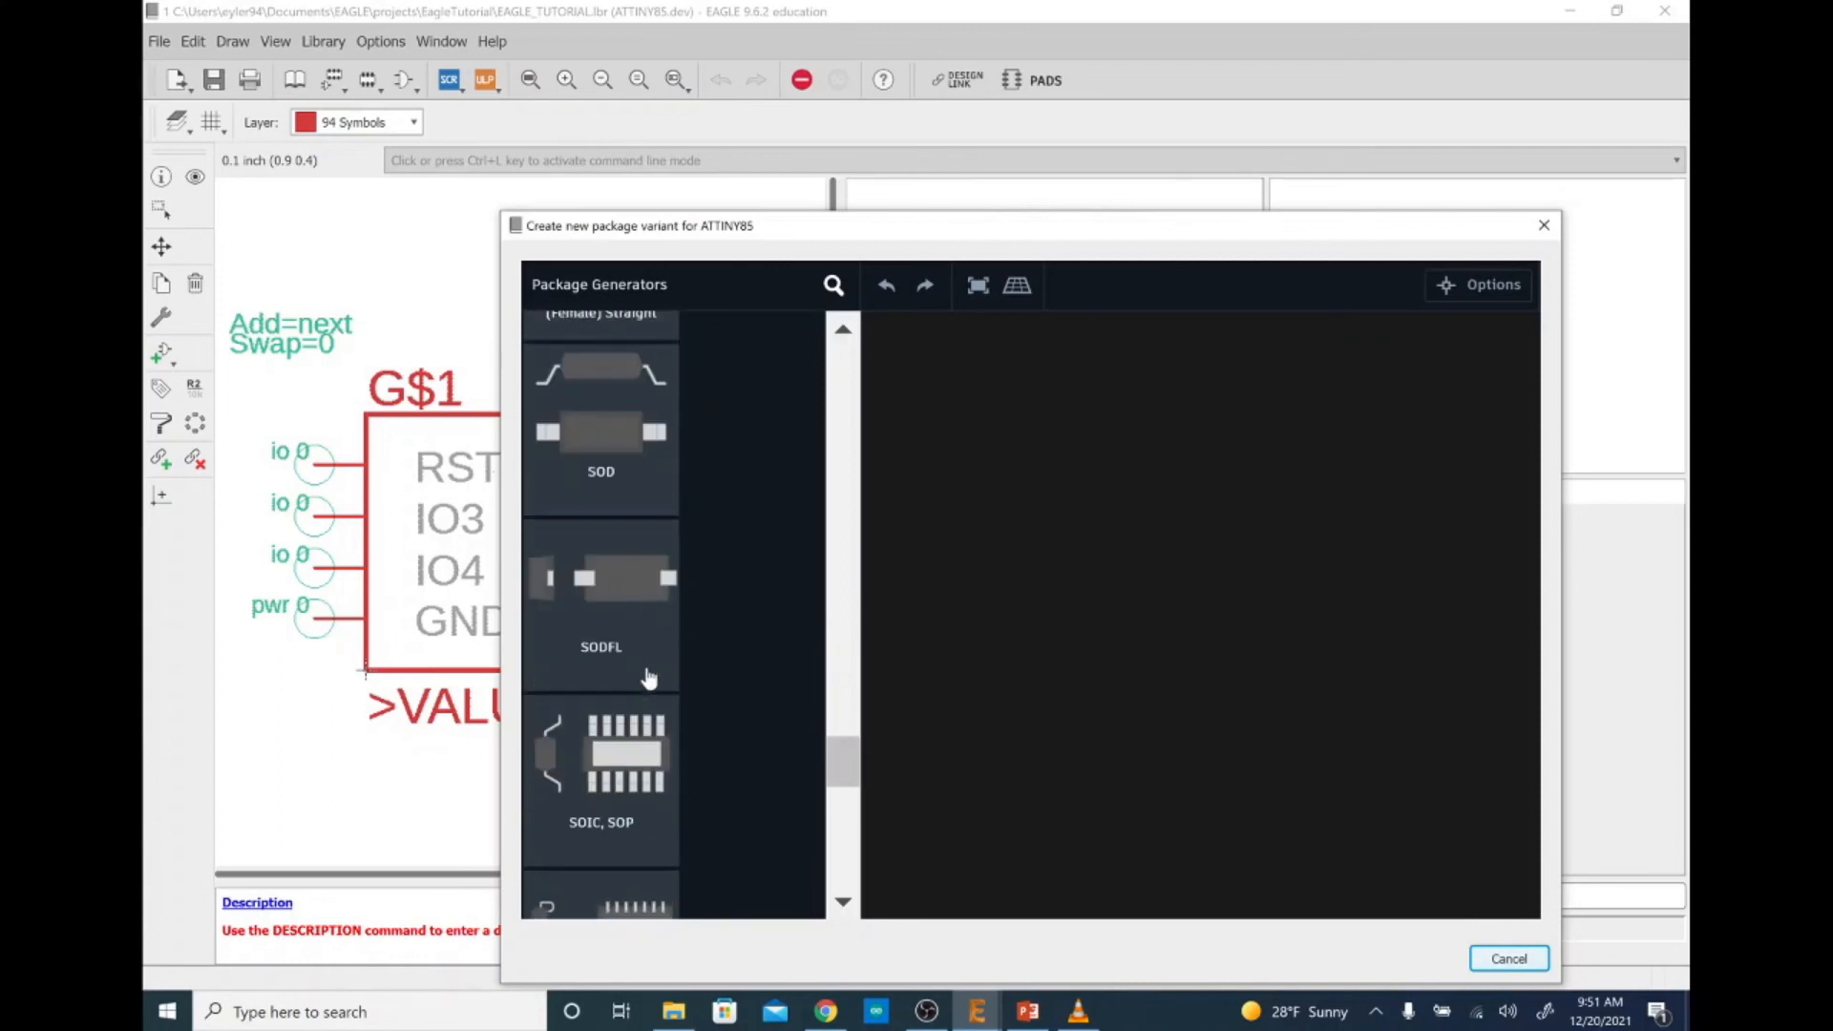
pyautogui.click(635, 750)
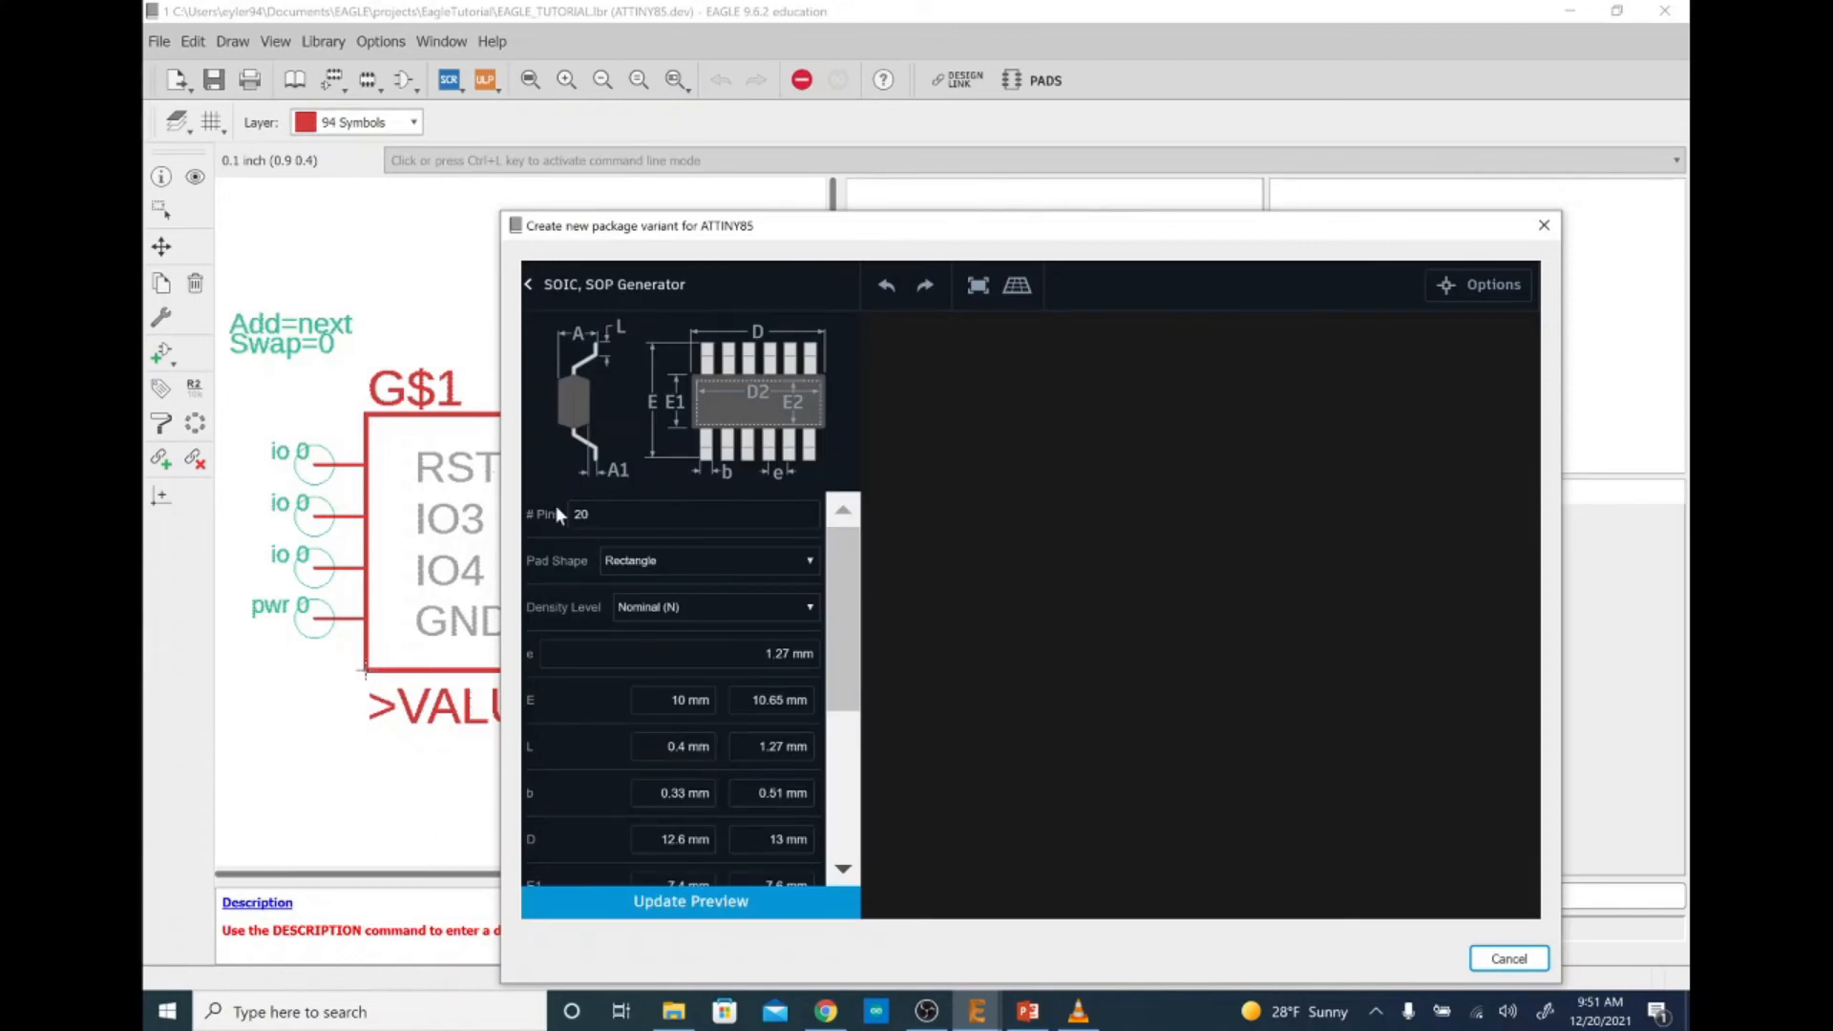
# Set the SOIC package's number of pins to 8 and its pad shape to Rectangle
pyautogui.moveTo(537, 514); pyautogui.dragTo(710, 841)
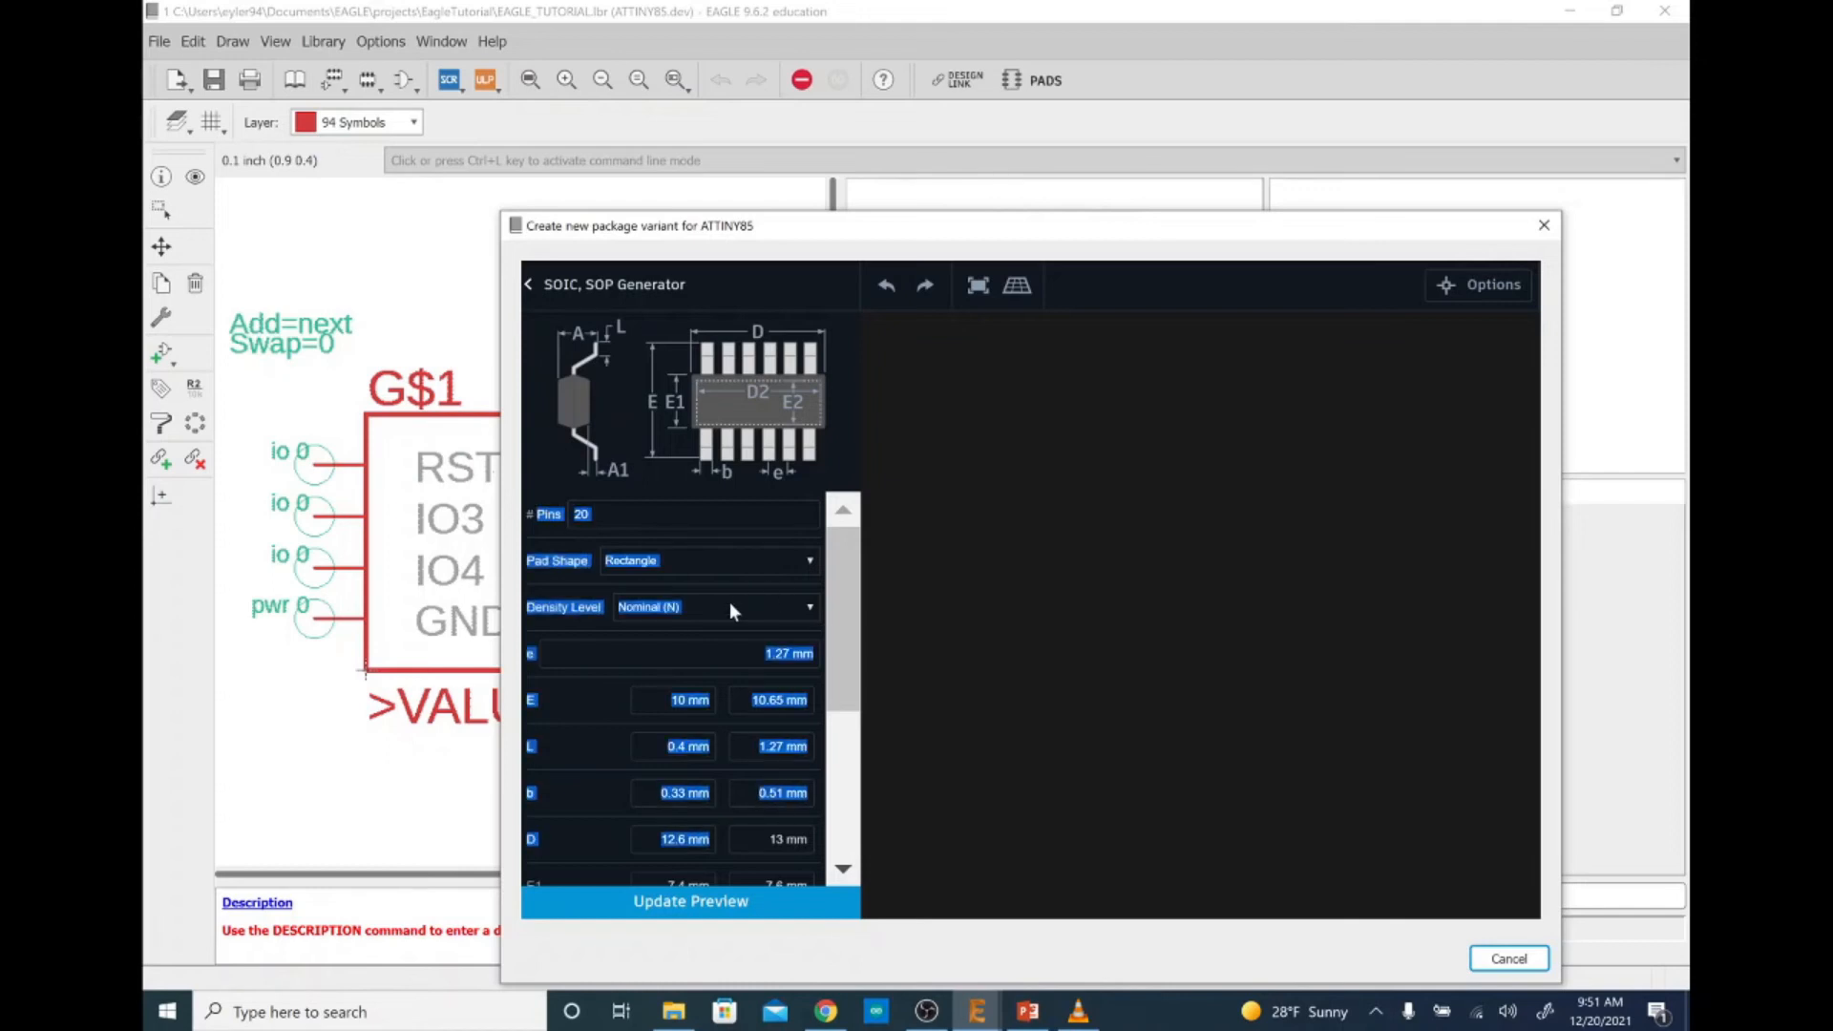
pyautogui.click(702, 638)
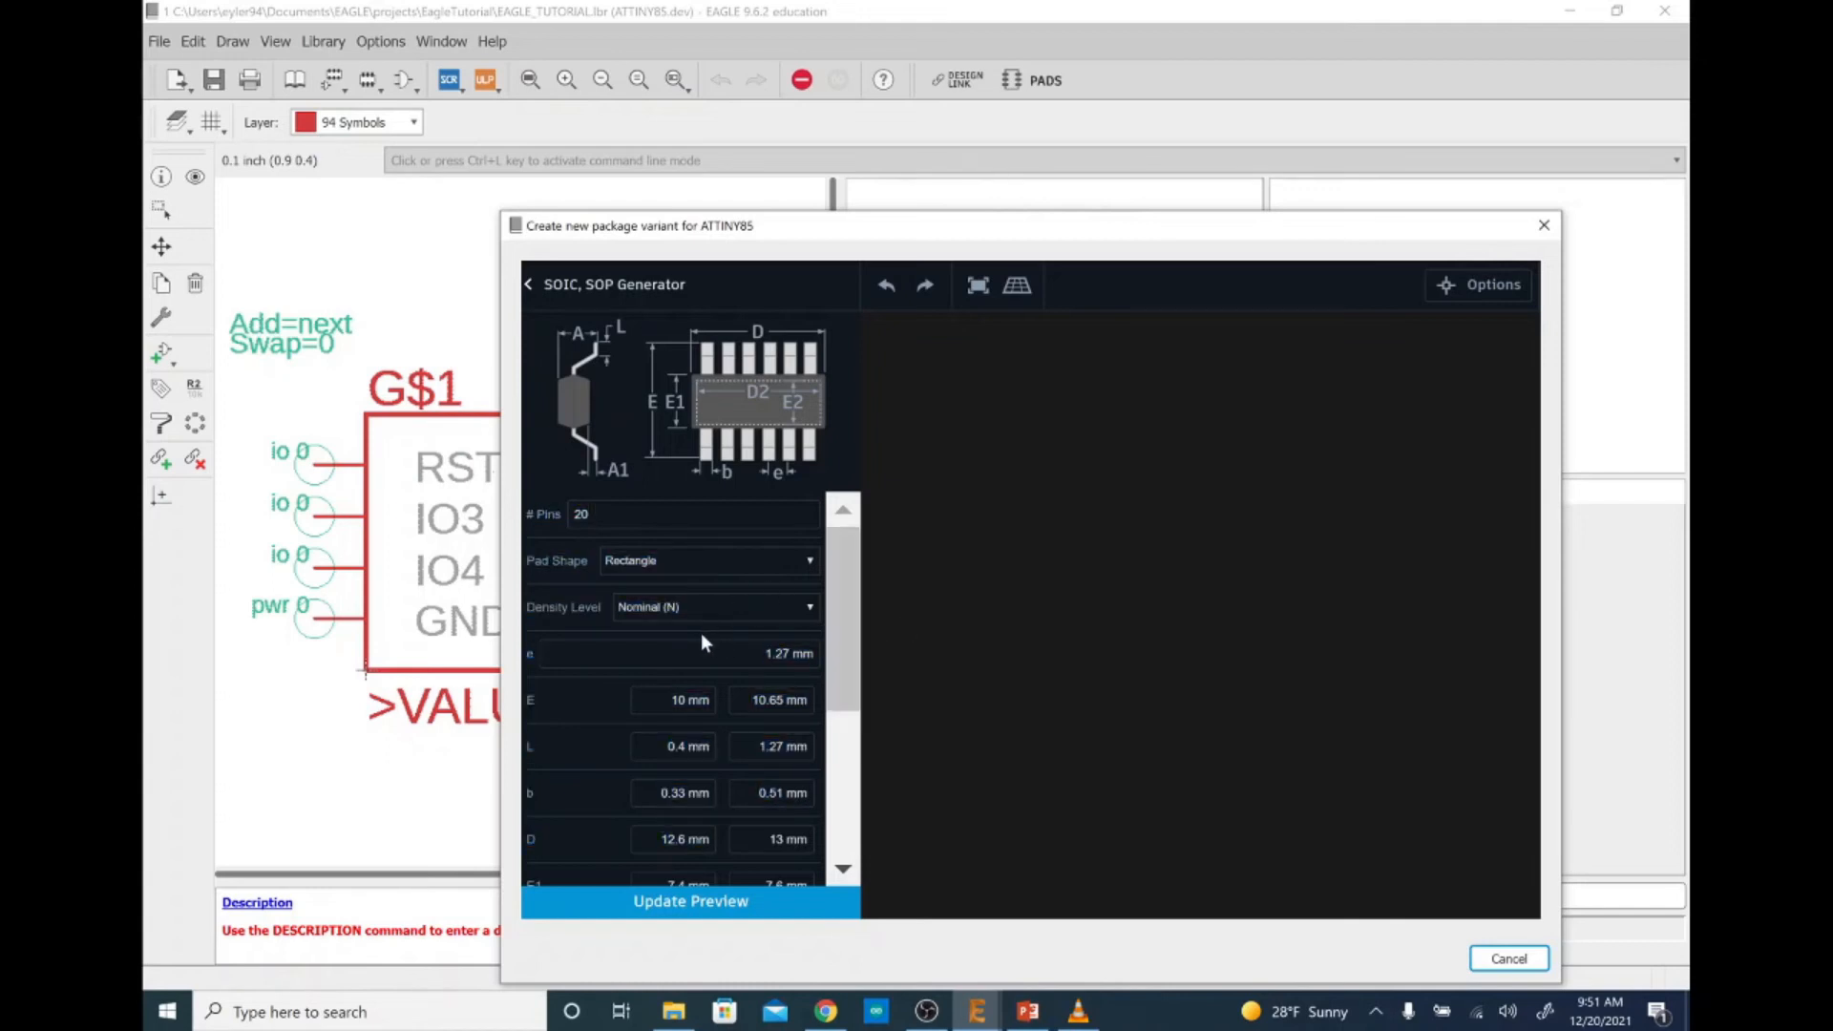
pyautogui.doubleClick(580, 514)
pyautogui.write('8')
pyautogui.click(697, 561)
pyautogui.click(691, 578)
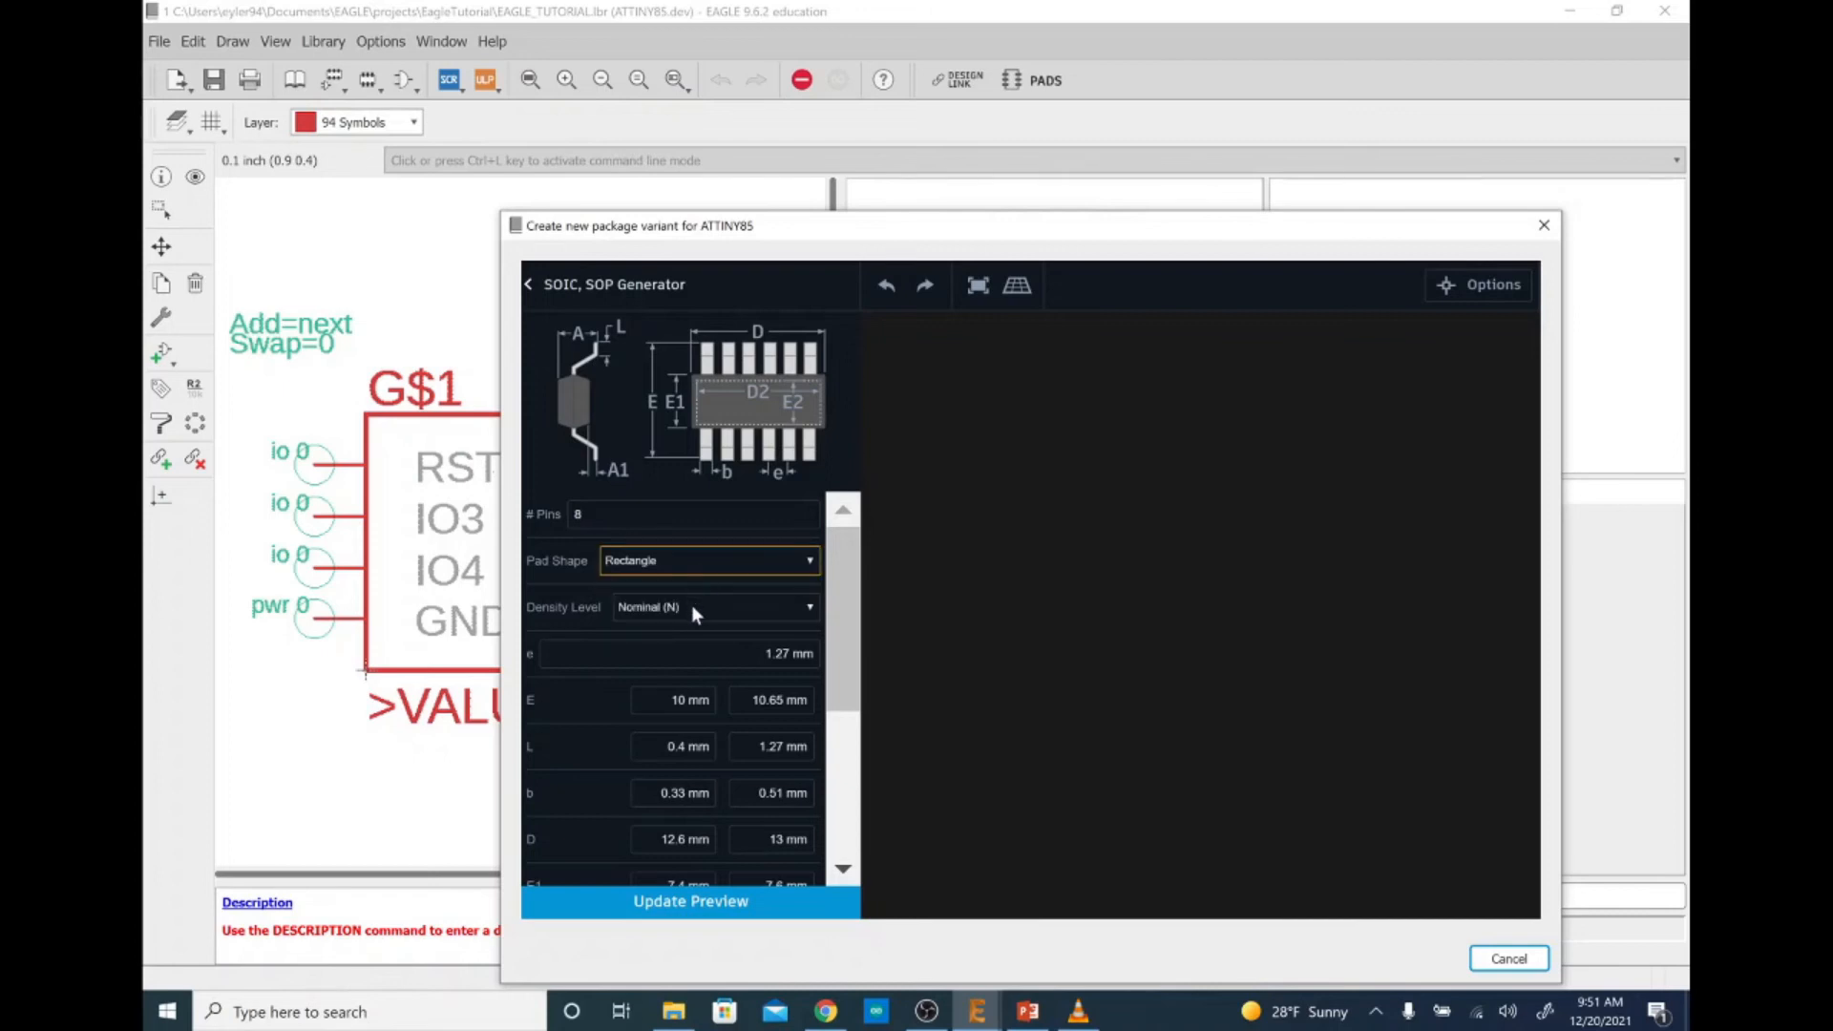
# Review the generator's e and E dimensions, and look up E's minimum and maximum in the ATtiny85 datasheet in the browser
pyautogui.scroll(-2, 701, 593)
pyautogui.moveTo(804, 530); pyautogui.dragTo(765, 530)
pyautogui.scroll(1, 730, 567)
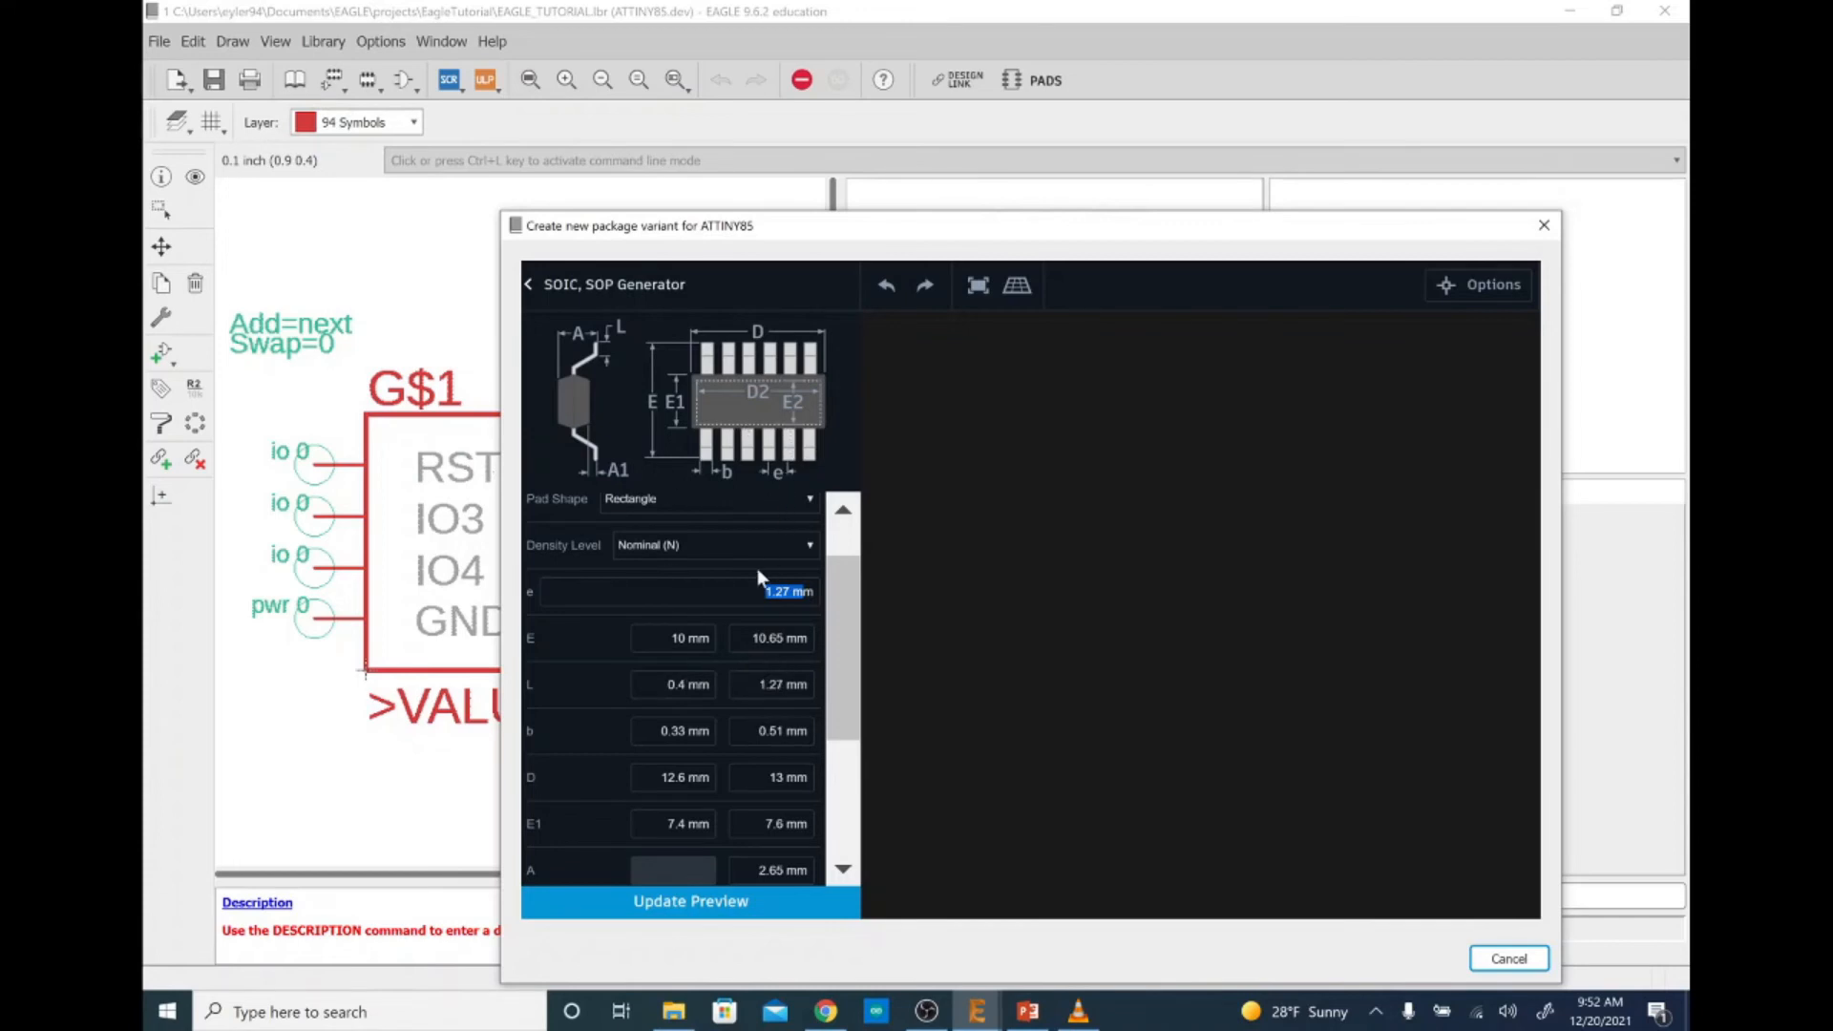
pyautogui.moveTo(663, 638); pyautogui.dragTo(711, 637)
pyautogui.hotkey('alt', 'Tab')
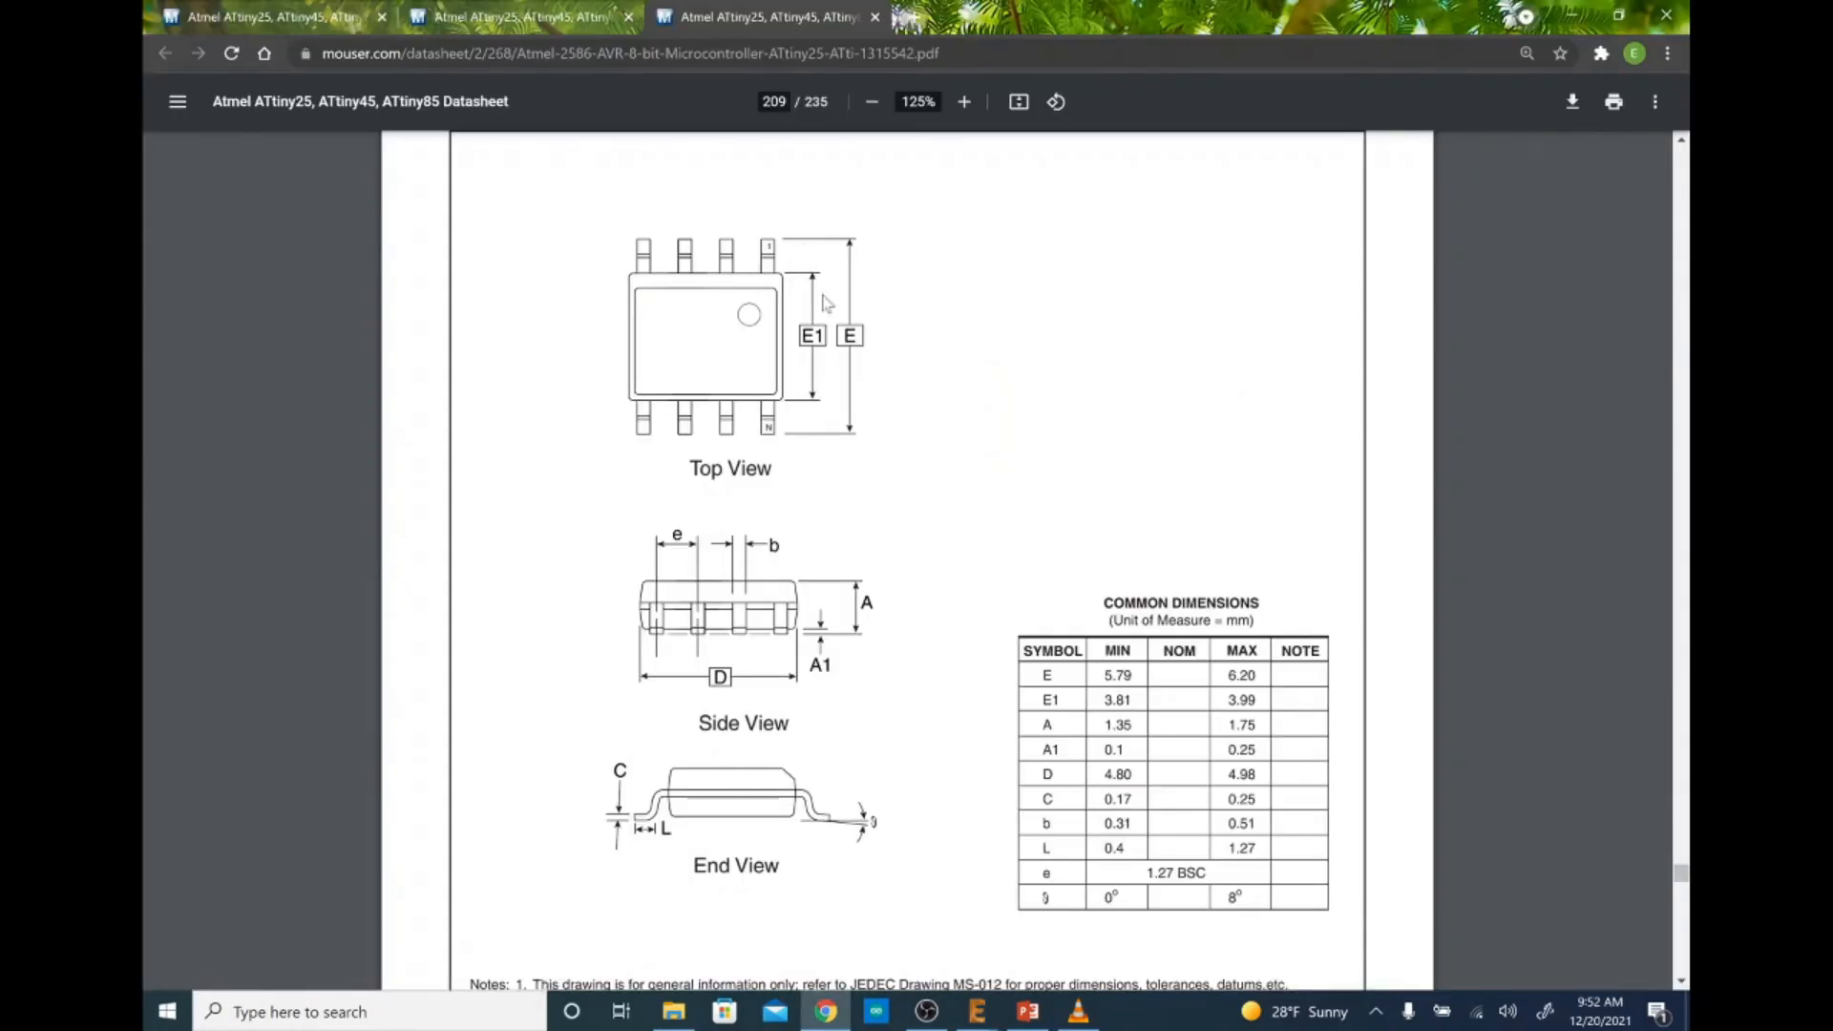
pyautogui.moveTo(1104, 675); pyautogui.dragTo(1133, 675)
pyautogui.moveTo(1229, 675); pyautogui.dragTo(1256, 675)
pyautogui.click(1264, 552)
# Switch back to EAGLE and set the SOIC package's E minimum to 5.2 mm and maximum to 6.79 mm
pyautogui.hotkey('alt', 'Tab')
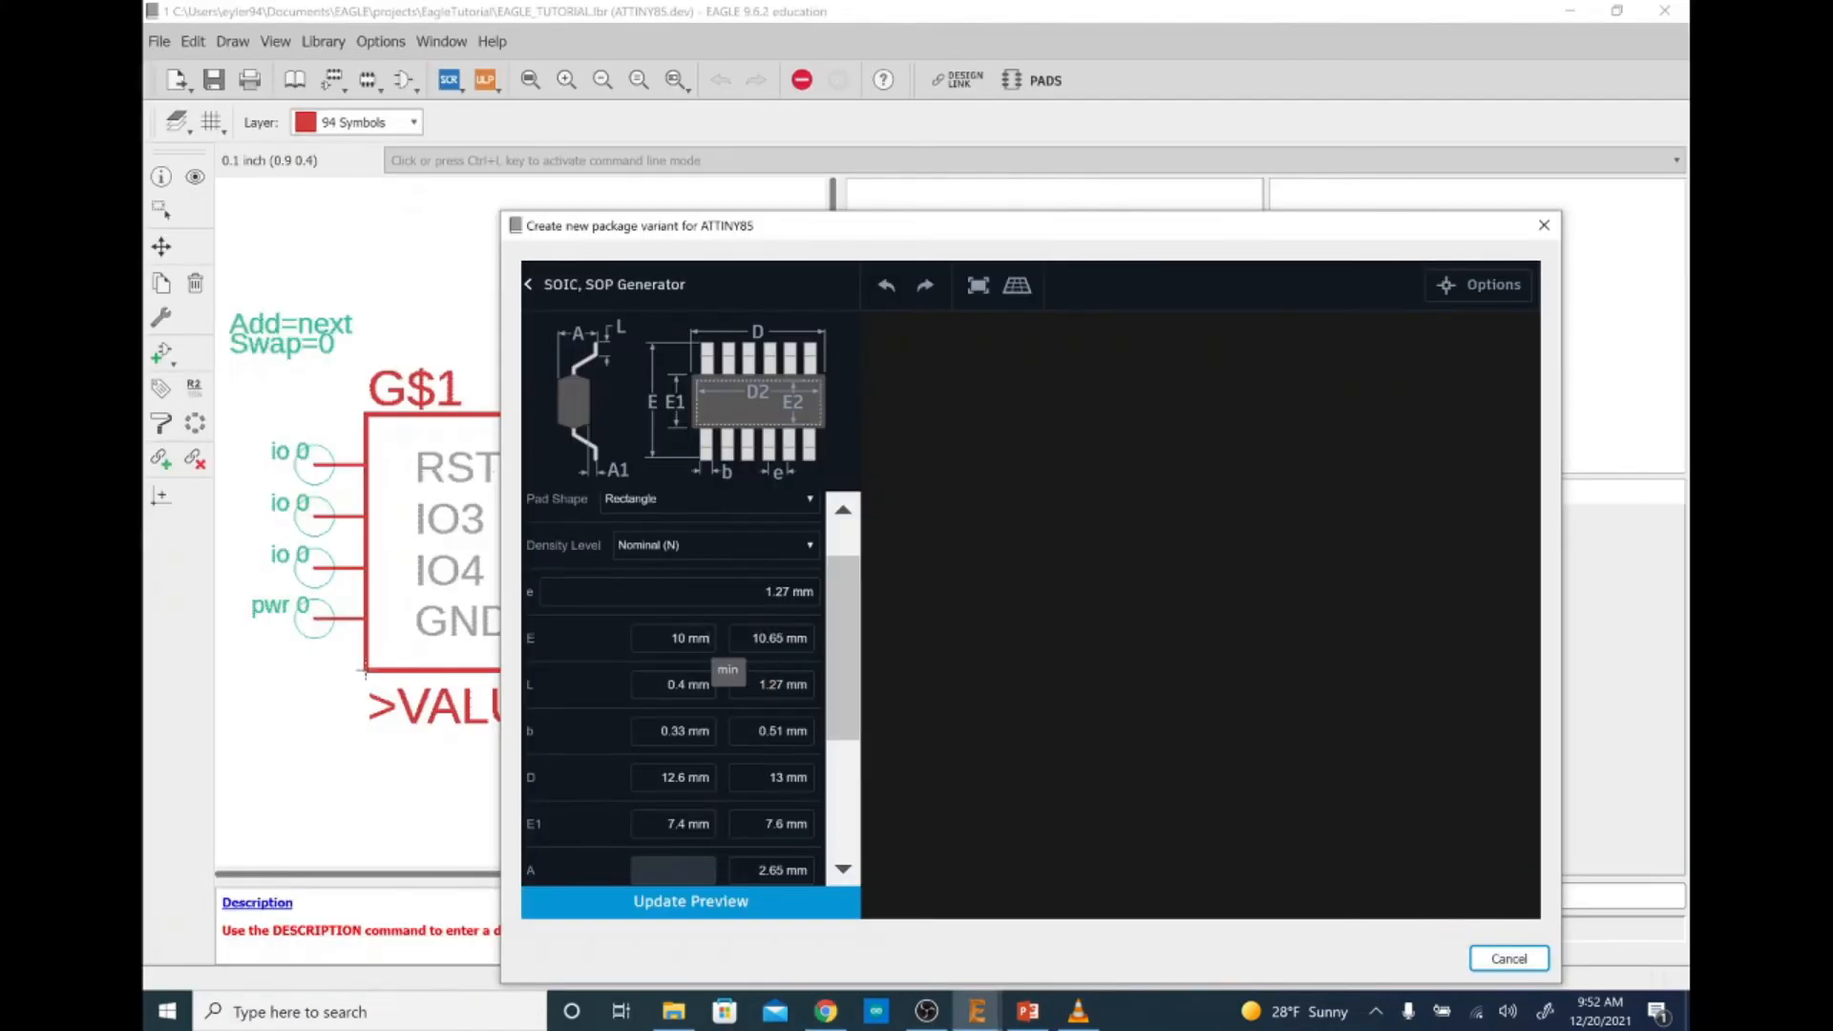
pyautogui.click(706, 646)
pyautogui.write('5.2')
pyautogui.press('Tab')
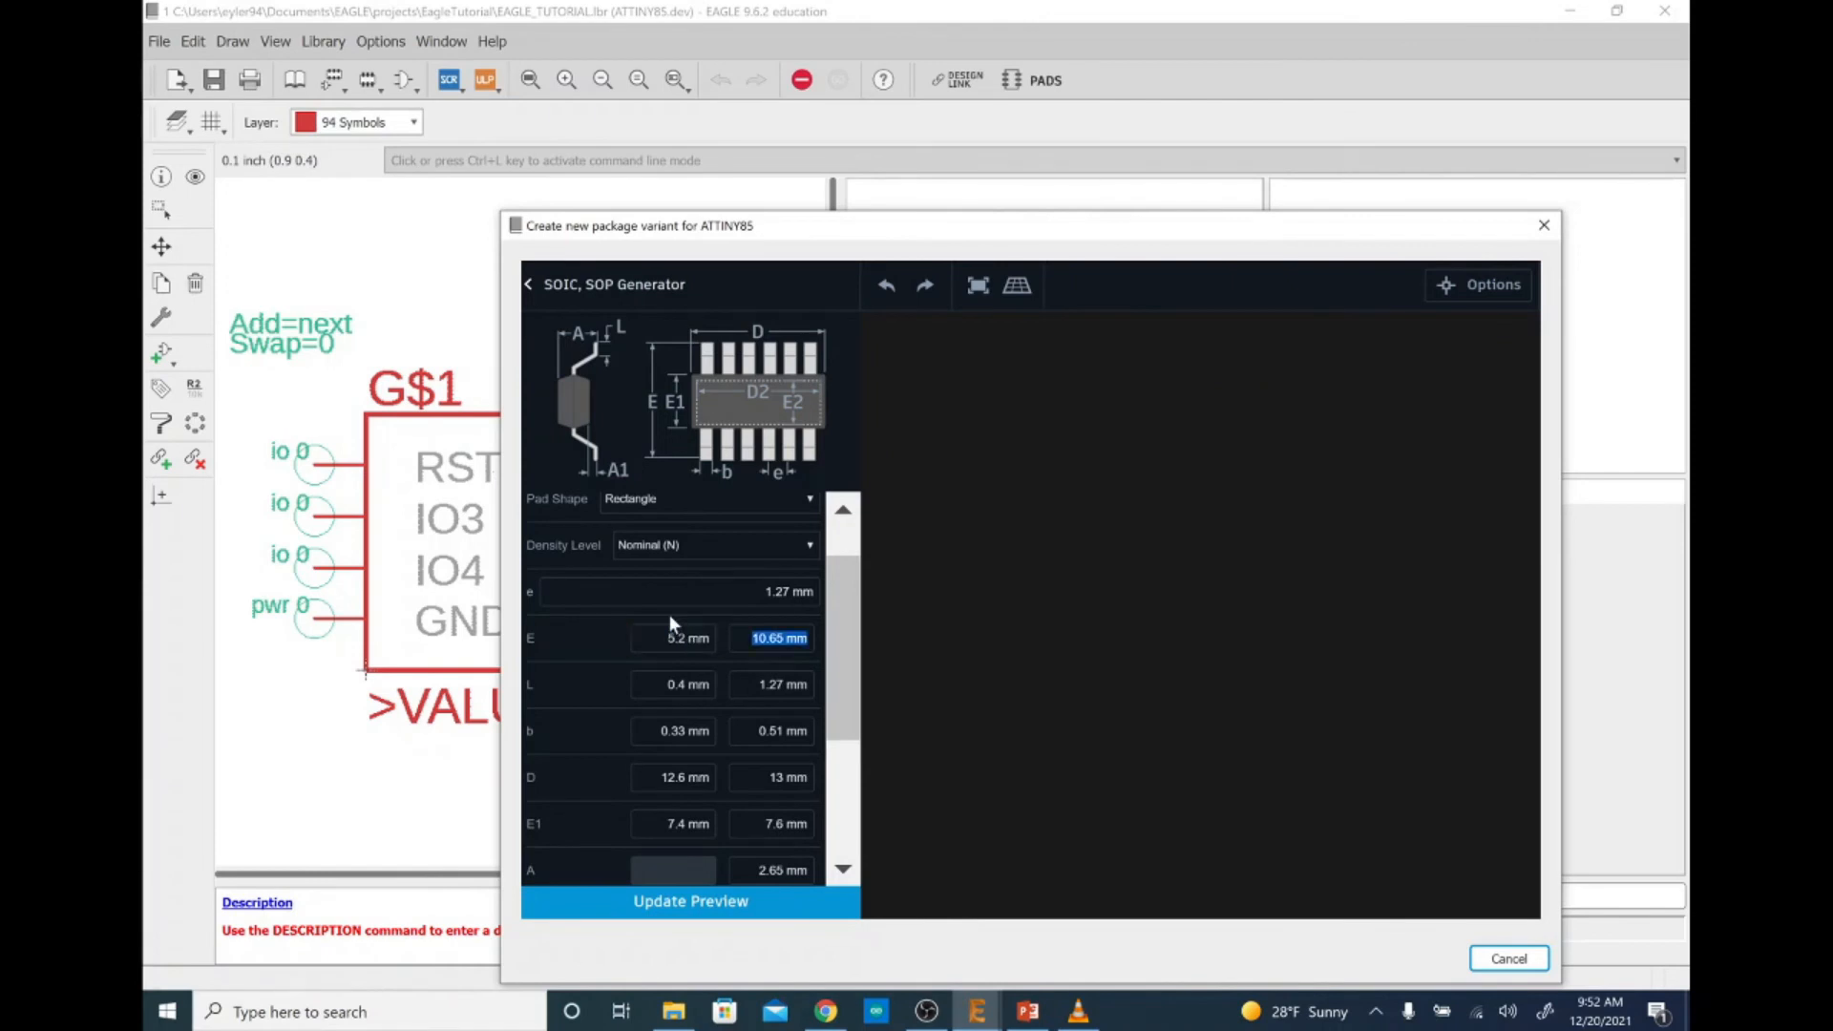
pyautogui.write('6.79')
pyautogui.press('Tab')
# Recheck E in the datasheet, correct its minimum to 5.79 mm and maximum to 6.2 mm, and update the 3D preview
pyautogui.hotkey('alt', 'Tab')
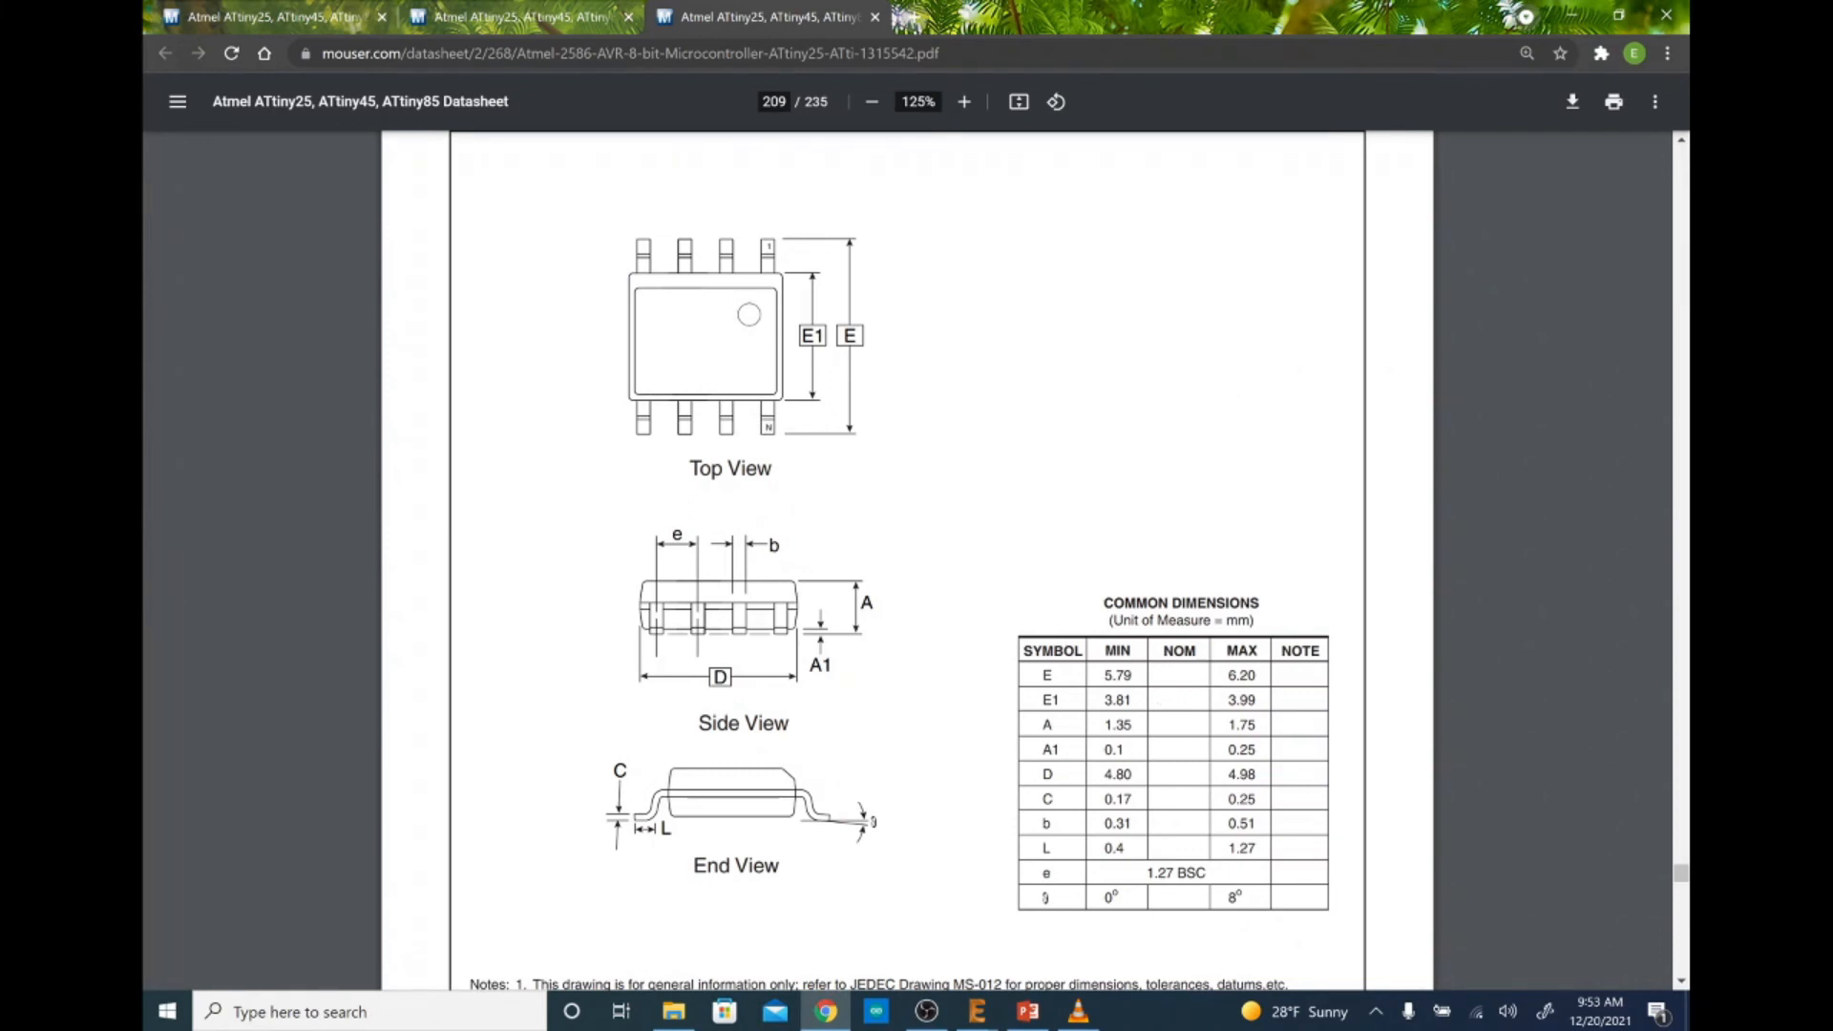
pyautogui.hotkey('alt', 'Tab')
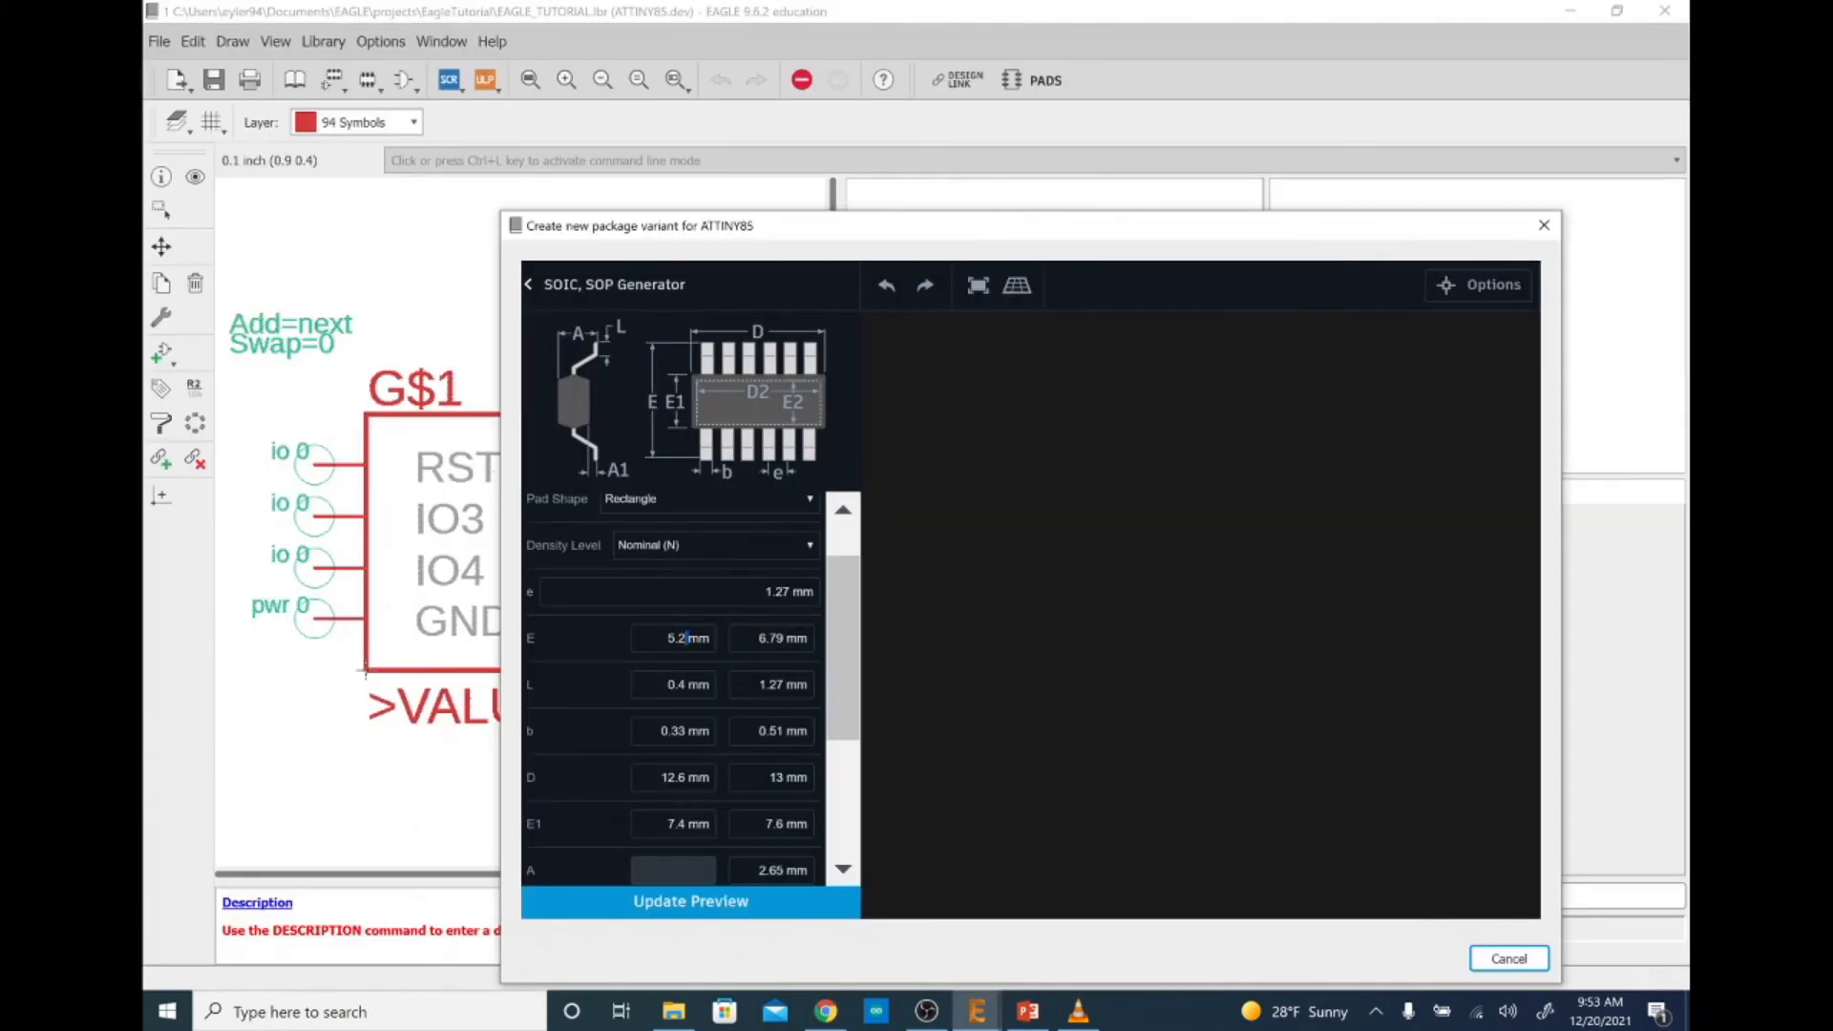
pyautogui.press('BackSpace')
pyautogui.write('79')
pyautogui.press('Tab')
pyautogui.write('6.2')
pyautogui.press('Tab')
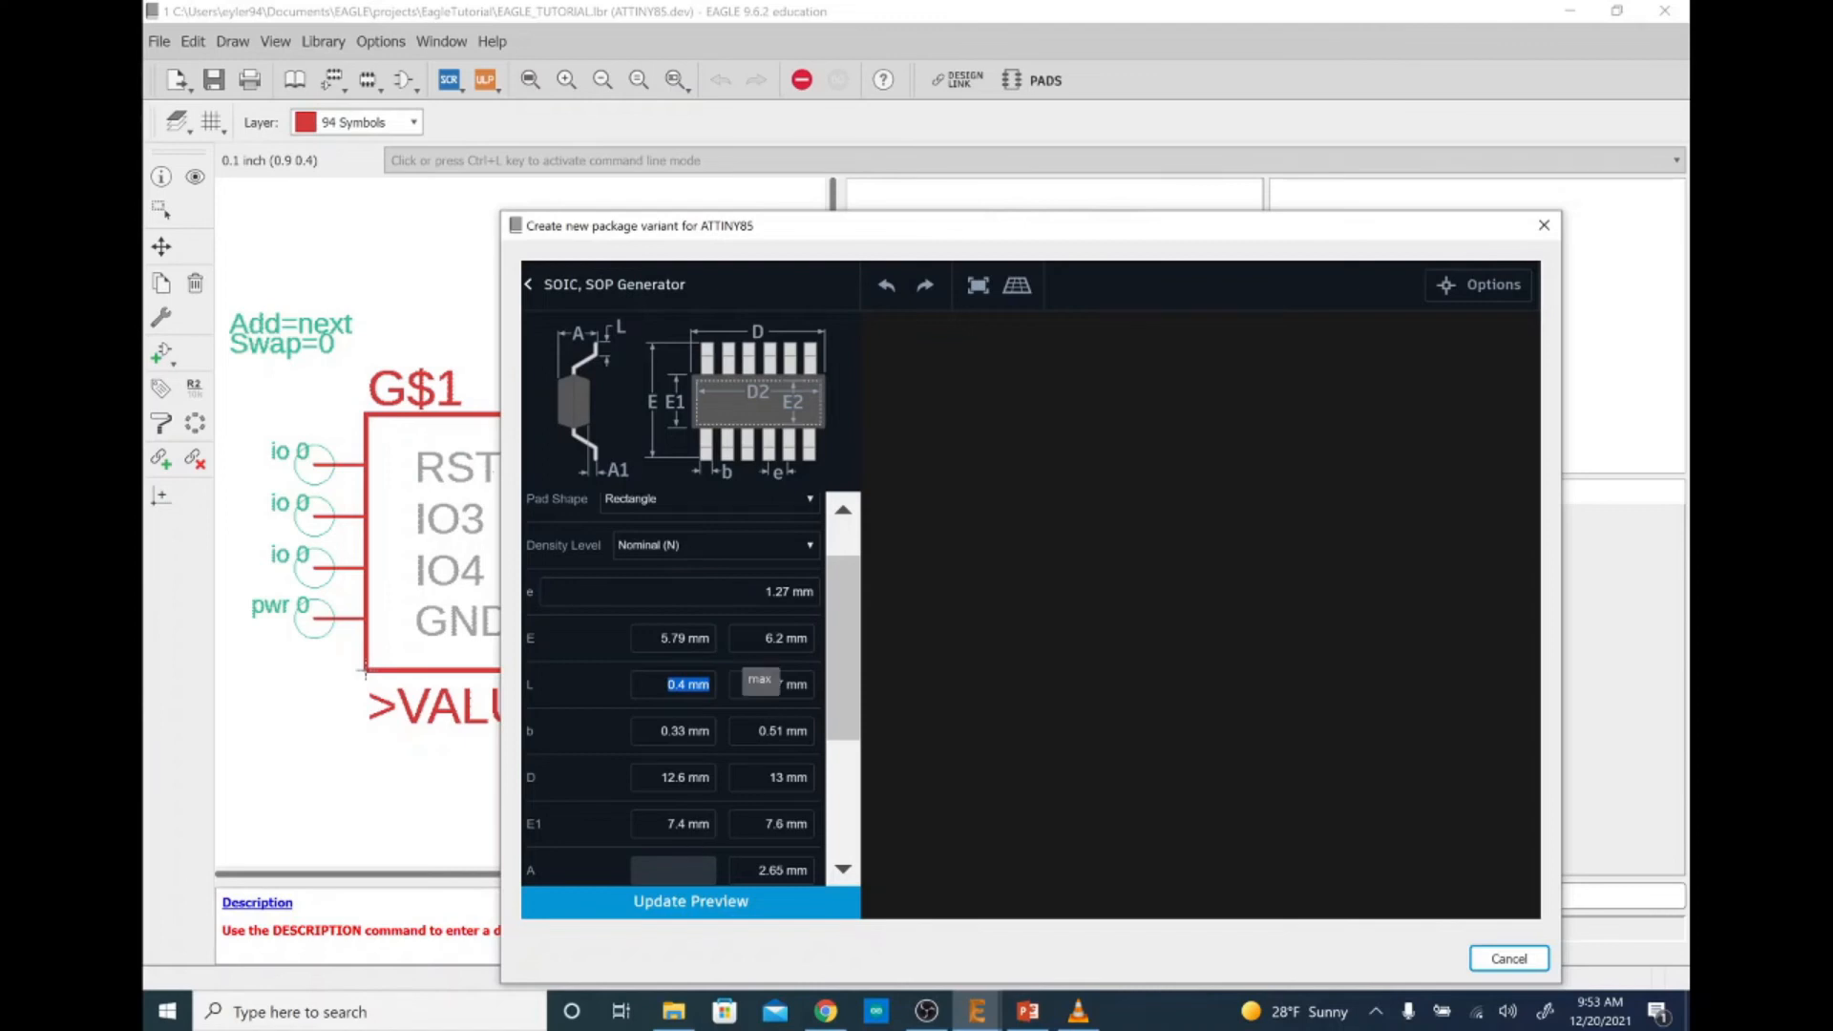
pyautogui.click(740, 905)
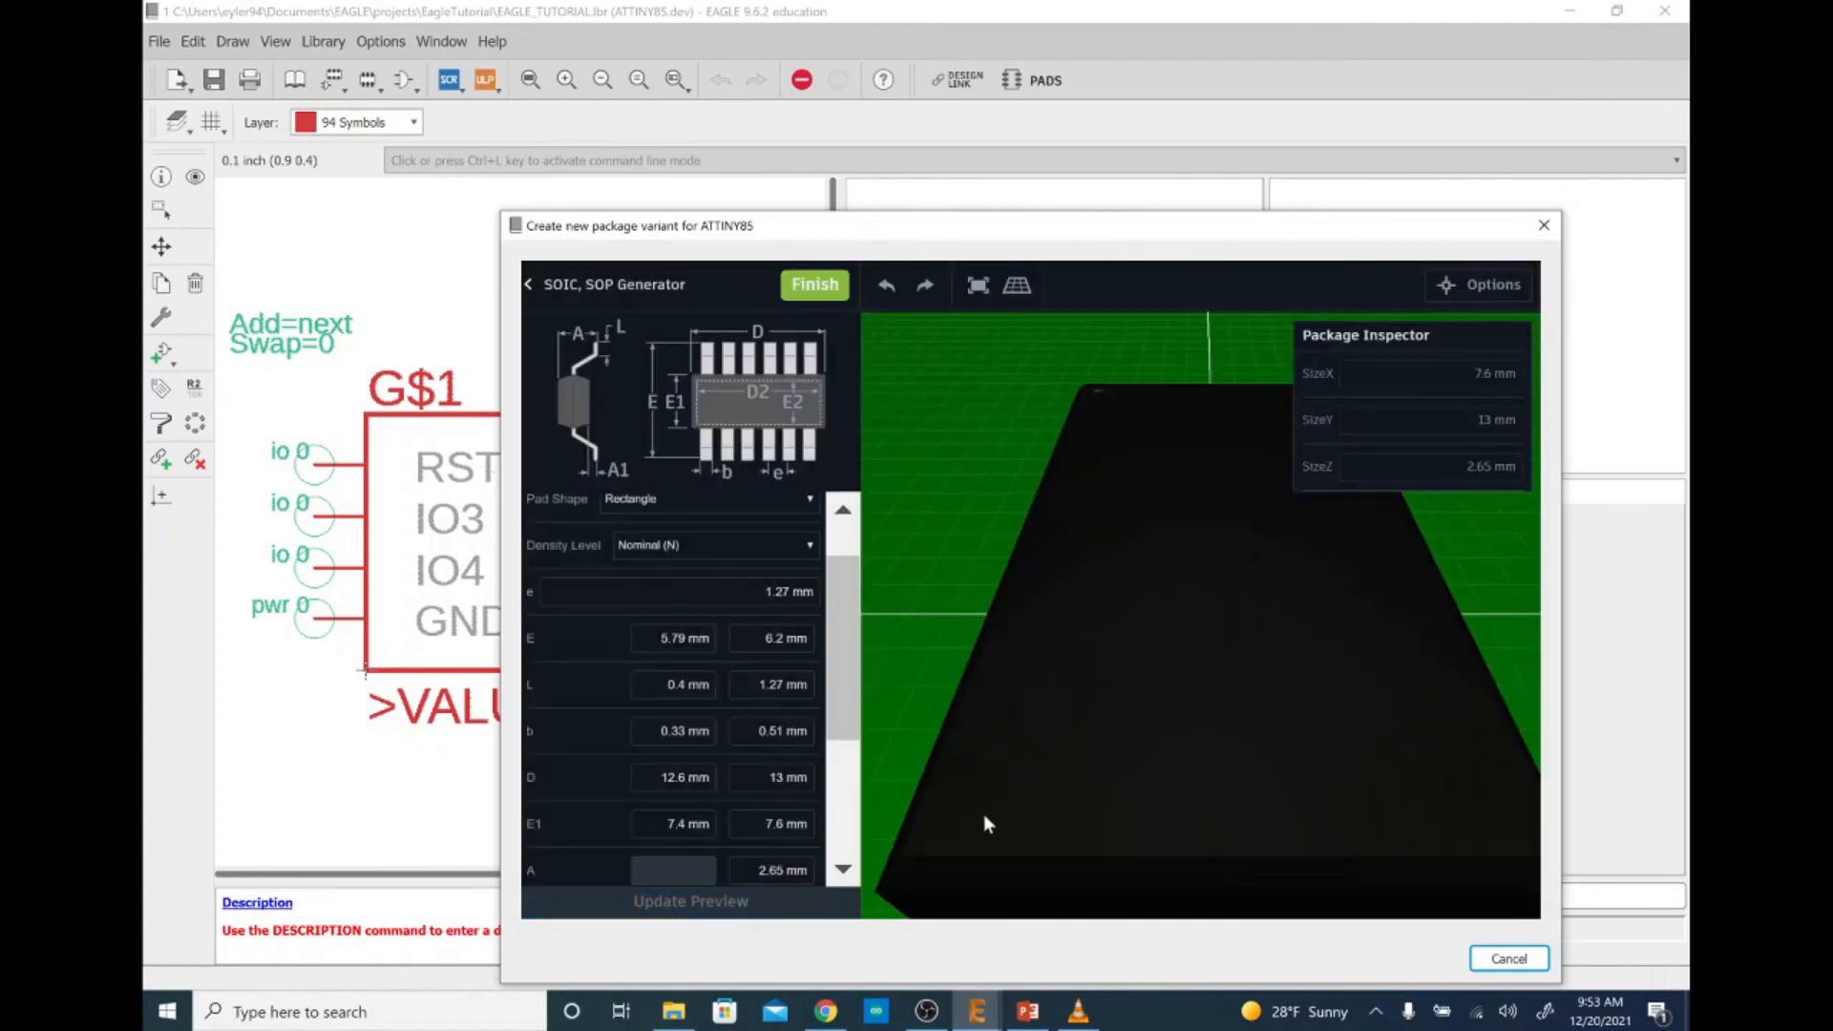
pyautogui.moveTo(987, 823); pyautogui.dragTo(1356, 687)
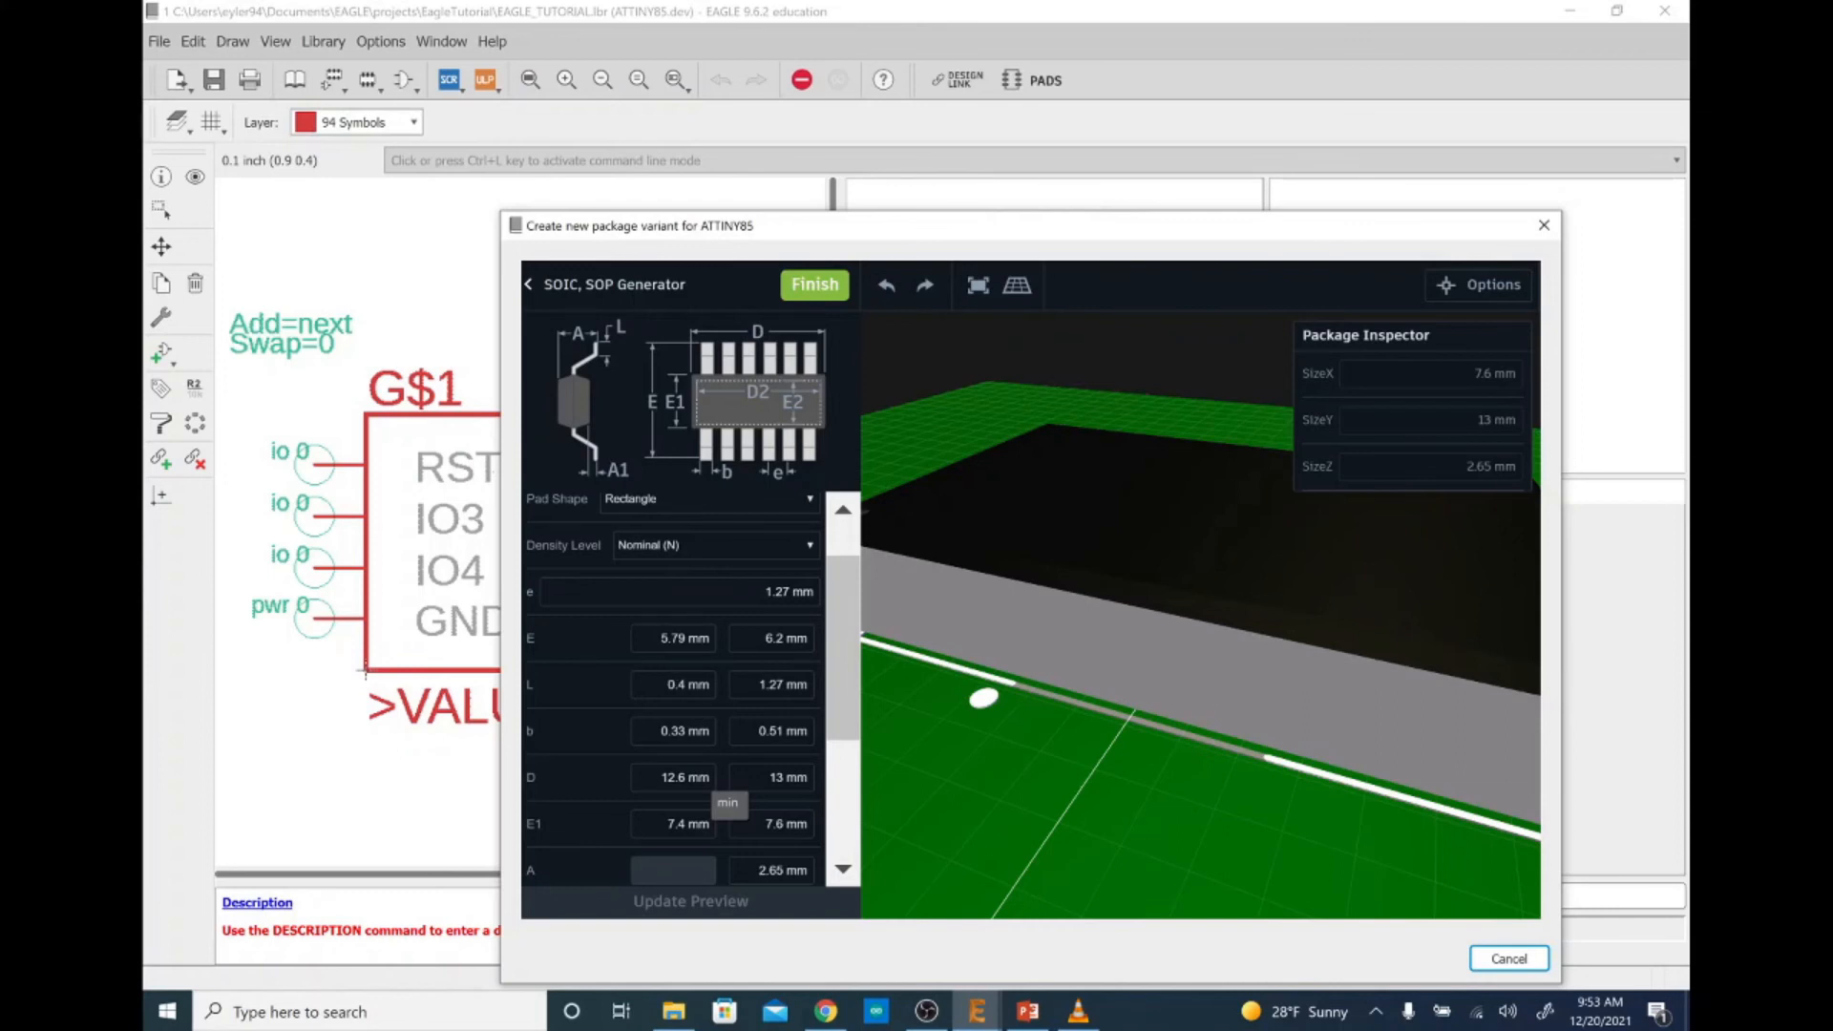
# Compare the generator's L minimum and maximum with the L row of the datasheet's dimension table
pyautogui.click(686, 685)
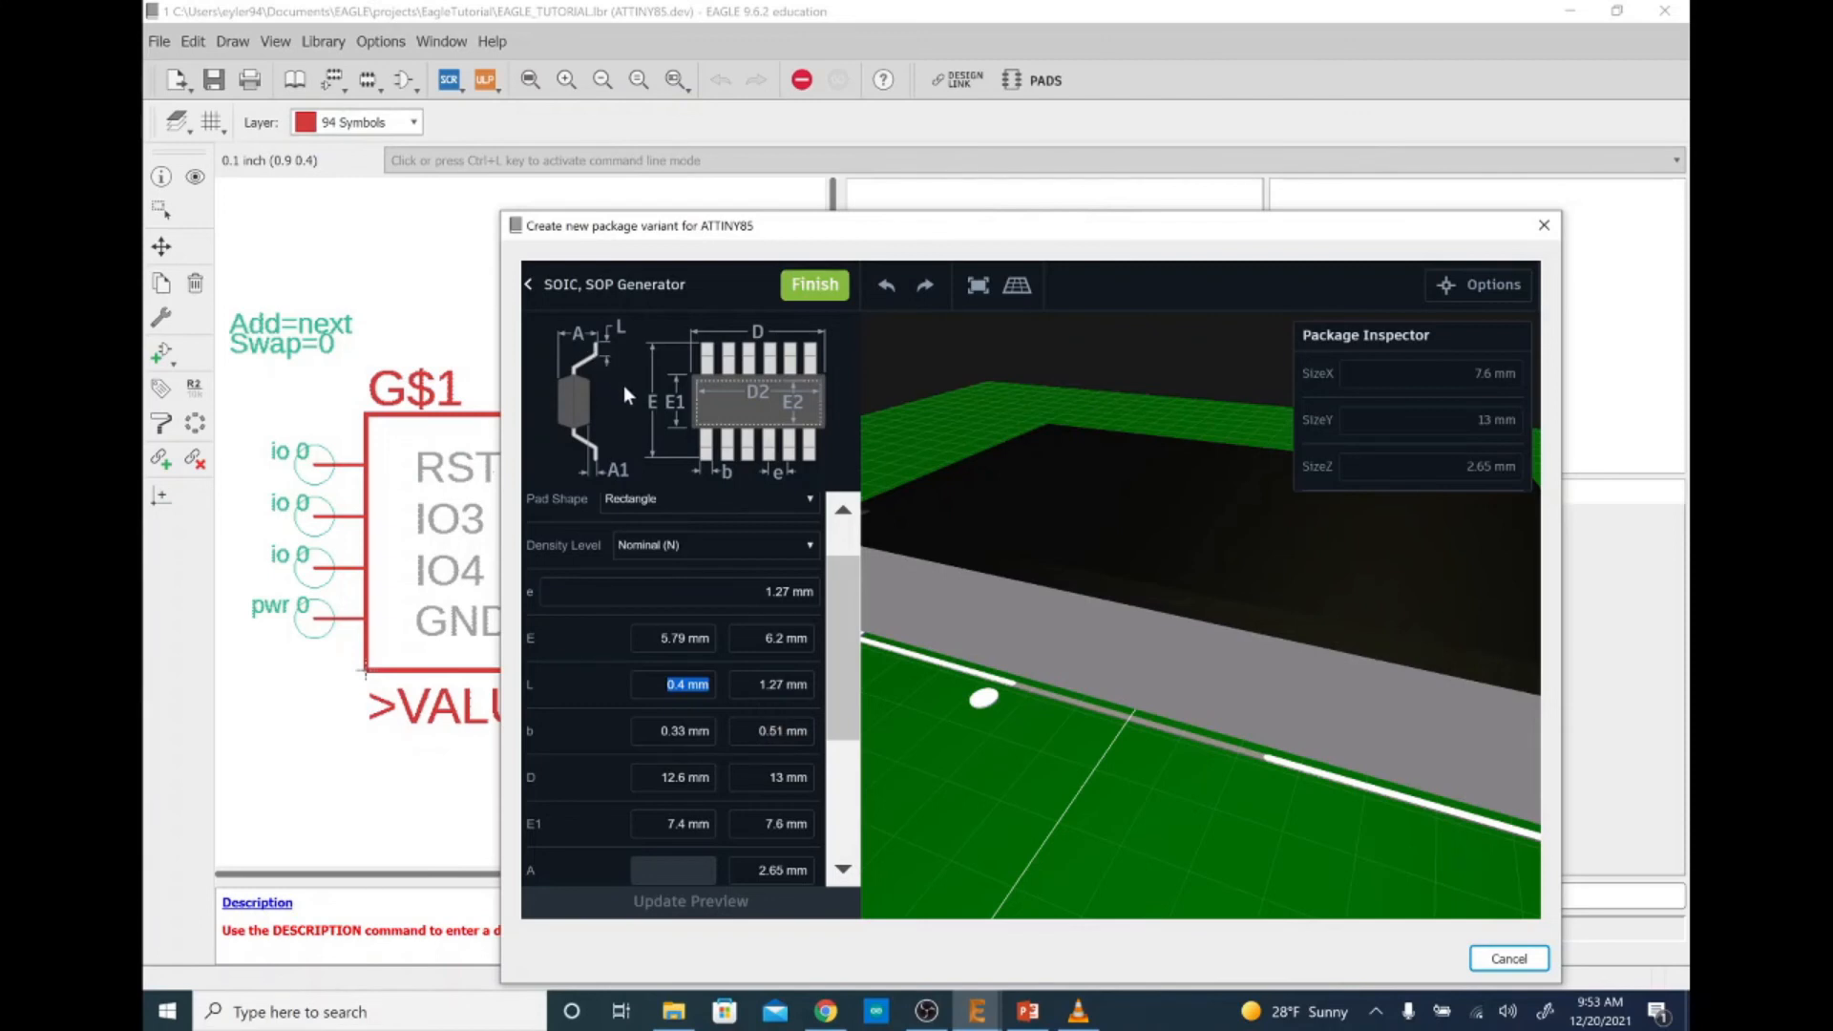
pyautogui.hotkey('alt', 'Tab')
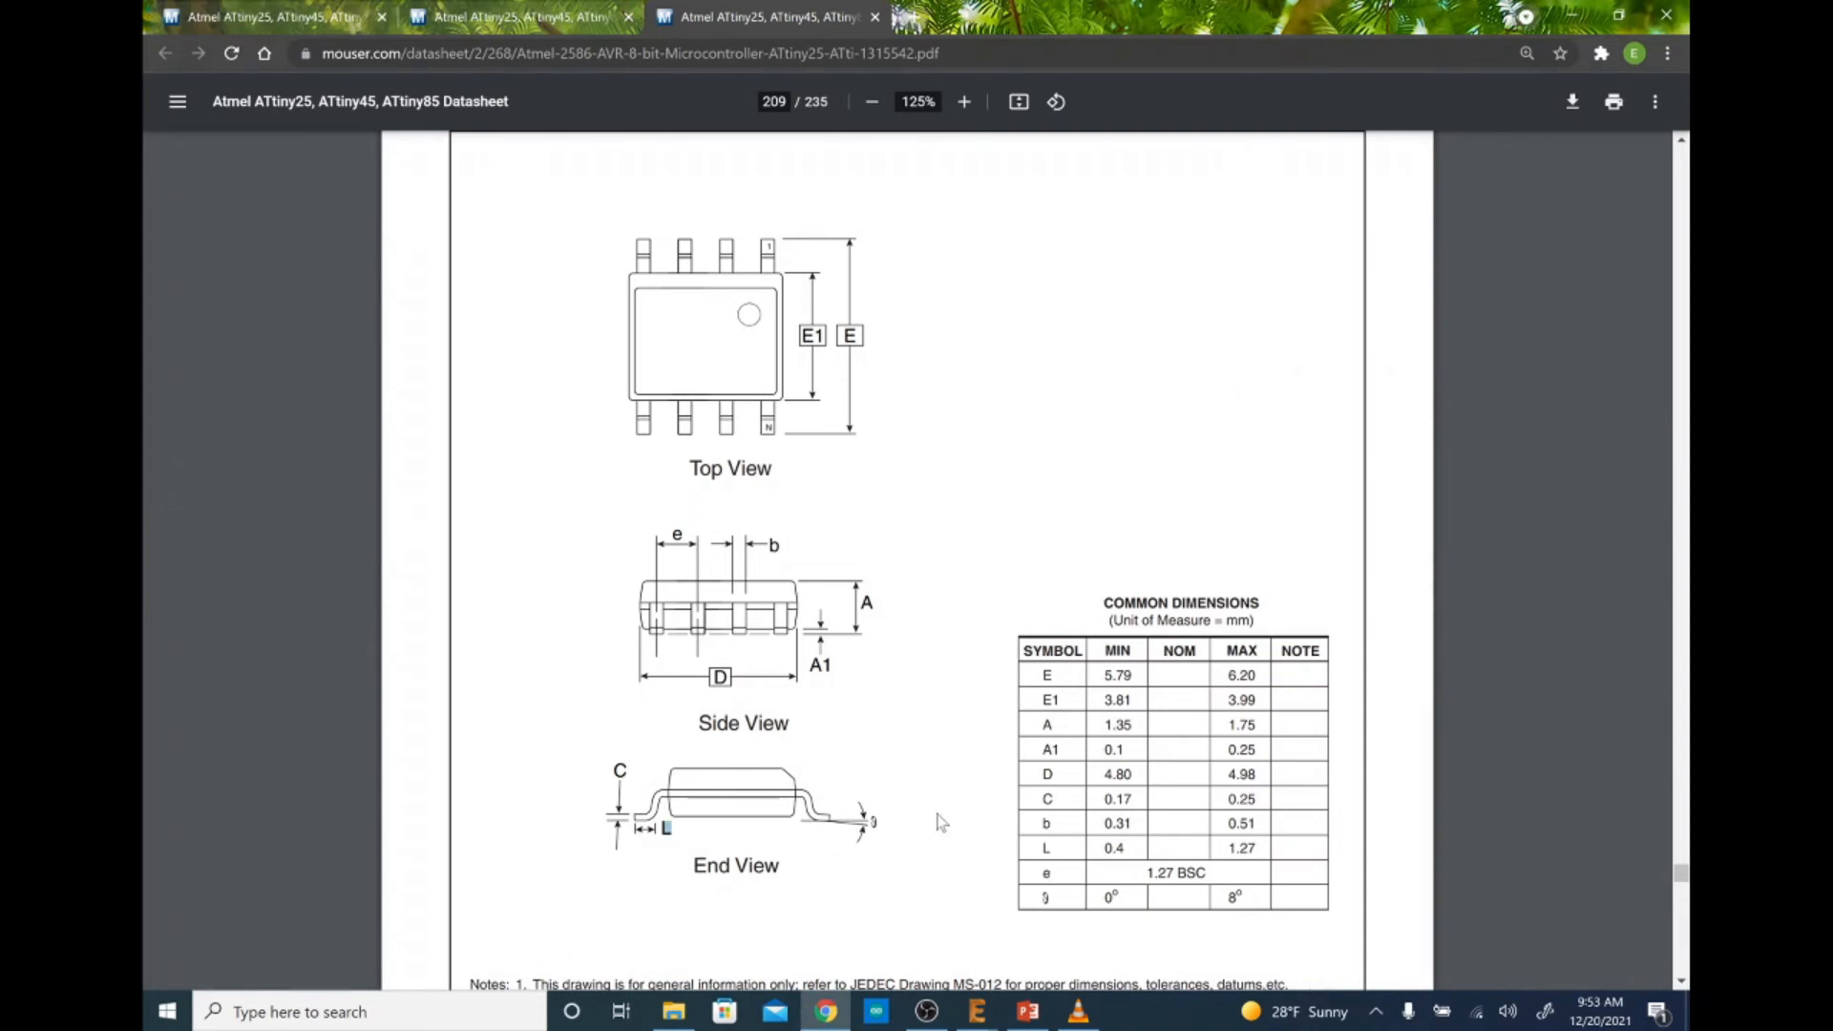
pyautogui.doubleClick(1114, 848)
pyautogui.moveTo(1229, 848); pyautogui.dragTo(1256, 848)
pyautogui.click(1159, 851)
pyautogui.hotkey('alt', 'Tab')
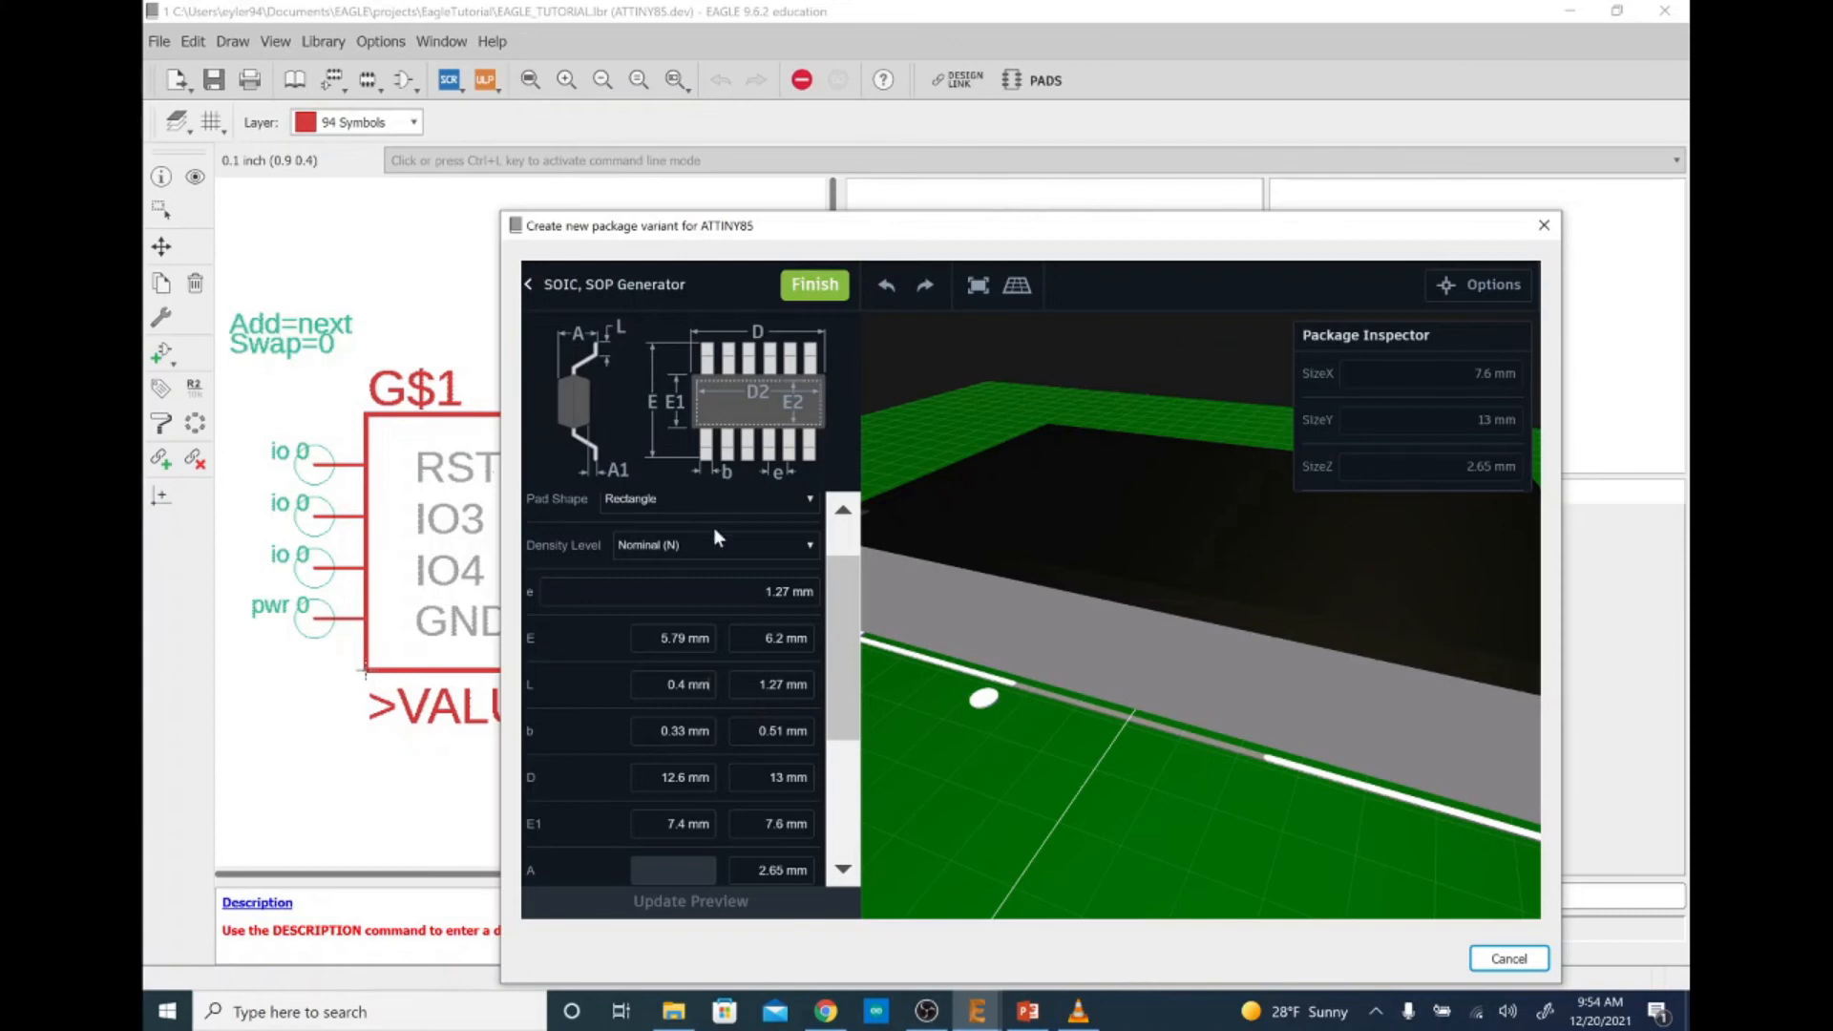
# Look up b in the datasheet, set its minimum to 0.31 mm in the generator, and update the preview
pyautogui.scroll(-3, 718, 537)
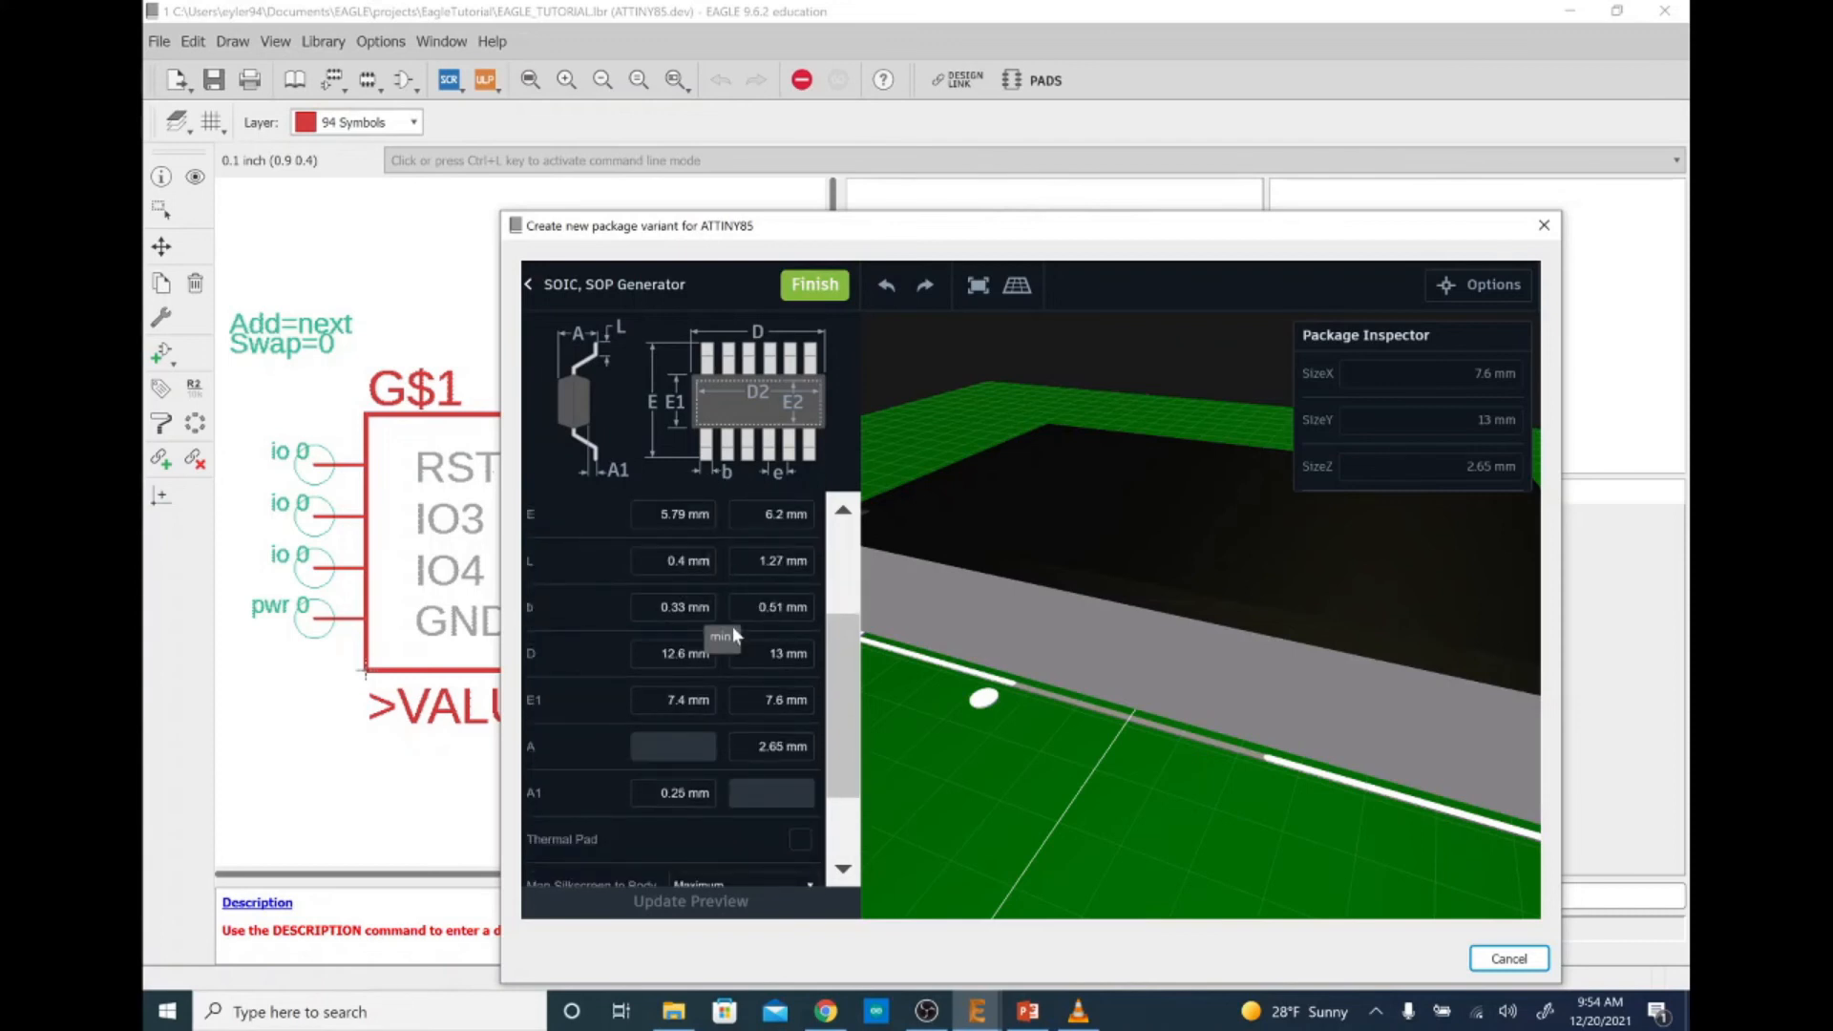
pyautogui.hotkey('alt', 'Tab')
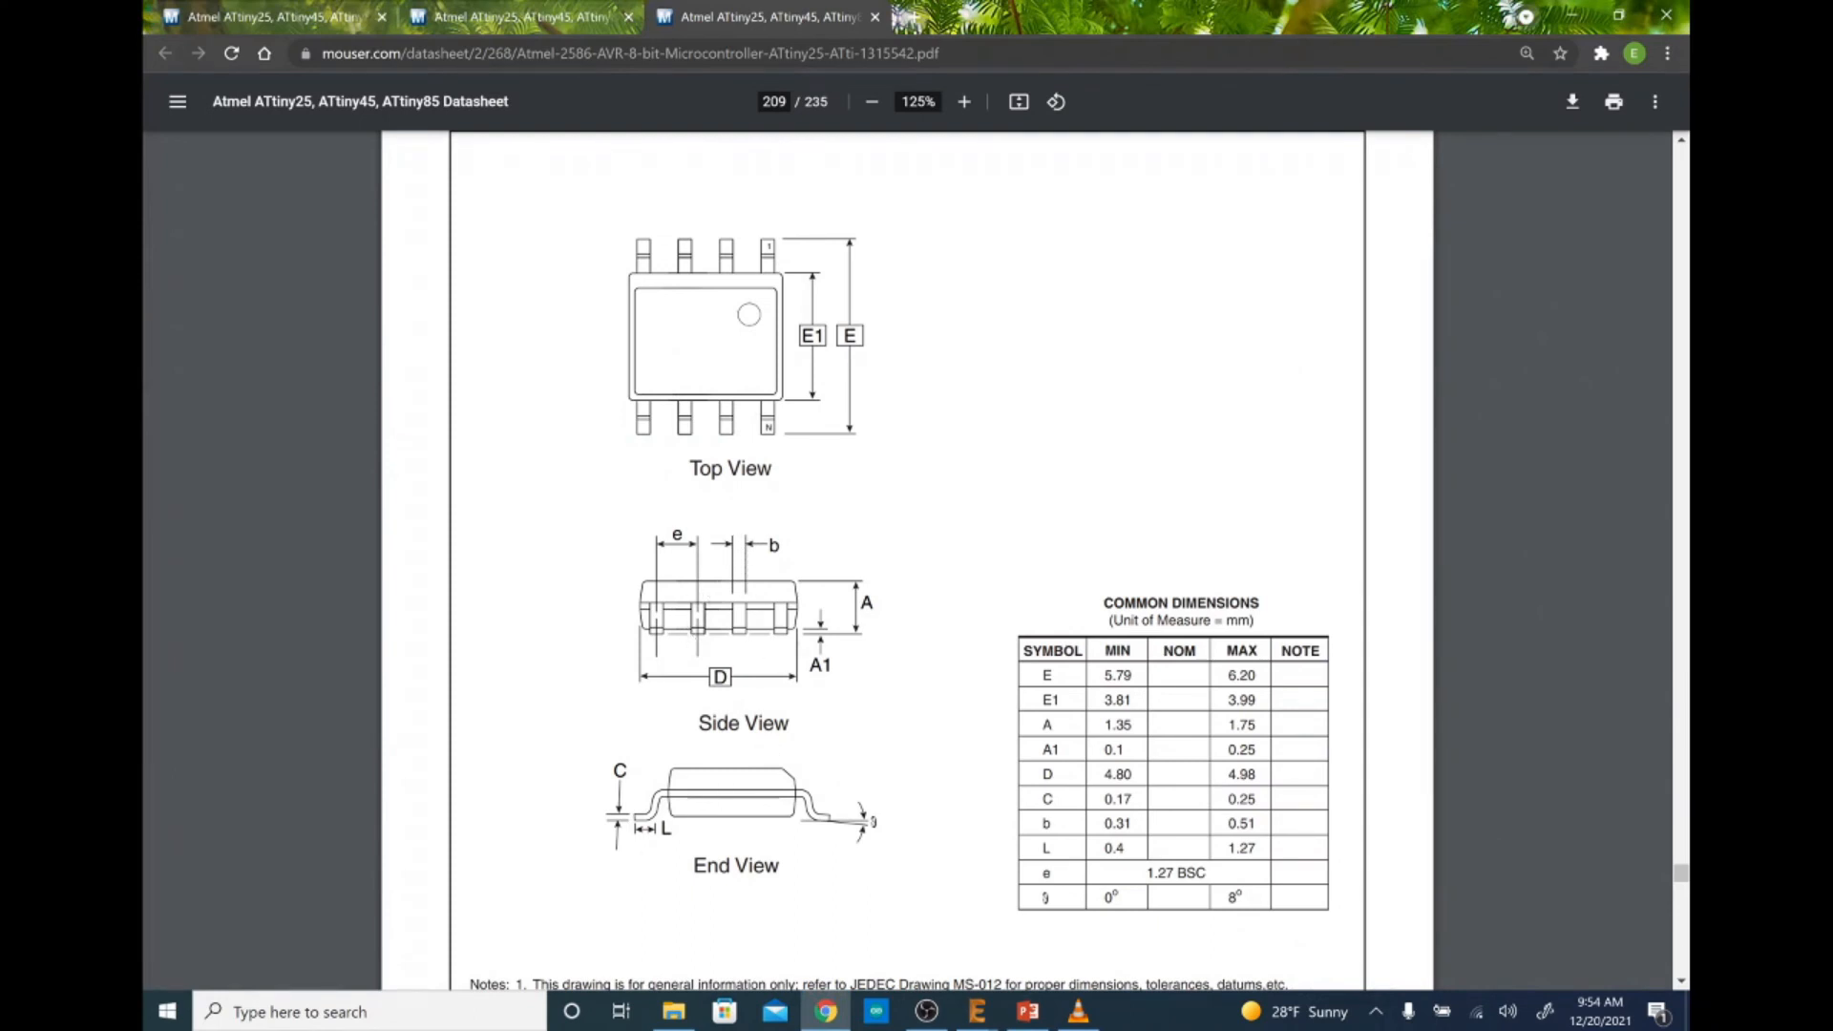
pyautogui.doubleClick(1117, 823)
pyautogui.hotkey('alt', 'Tab')
pyautogui.click(686, 607)
pyautogui.press('BackSpace')
pyautogui.write('1')
pyautogui.press('Tab')
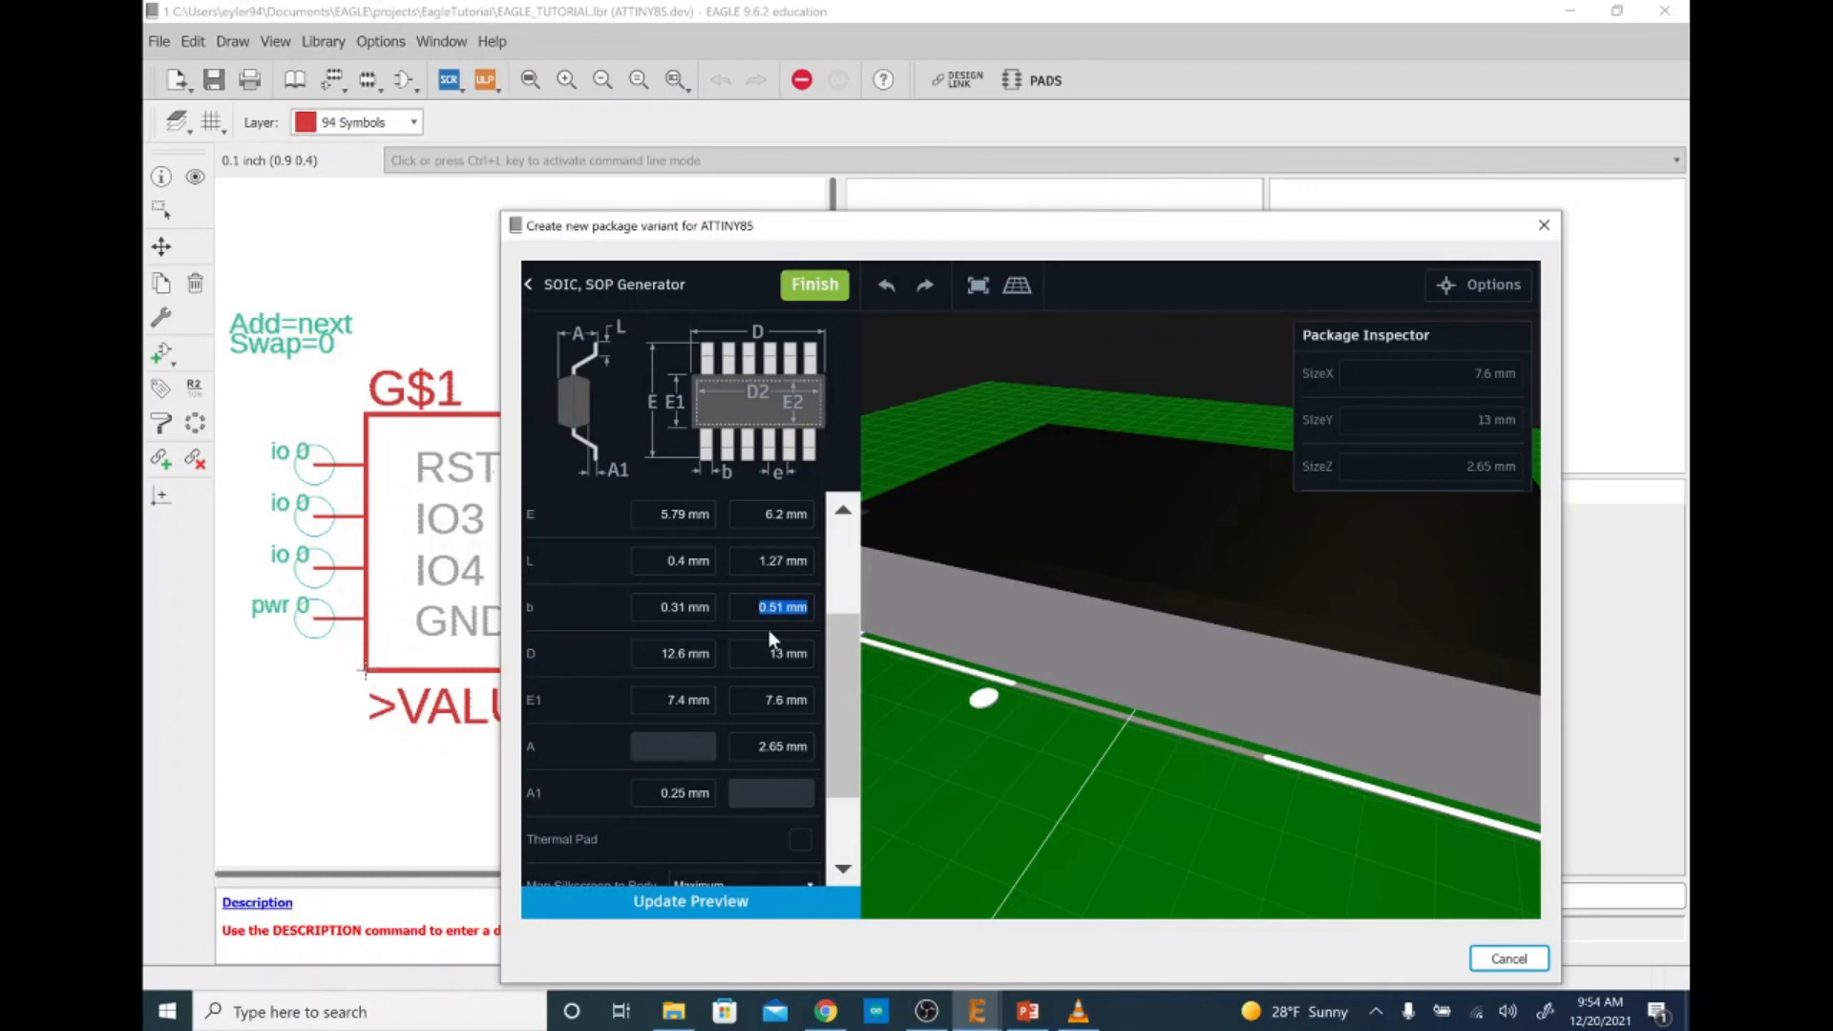
pyautogui.click(761, 902)
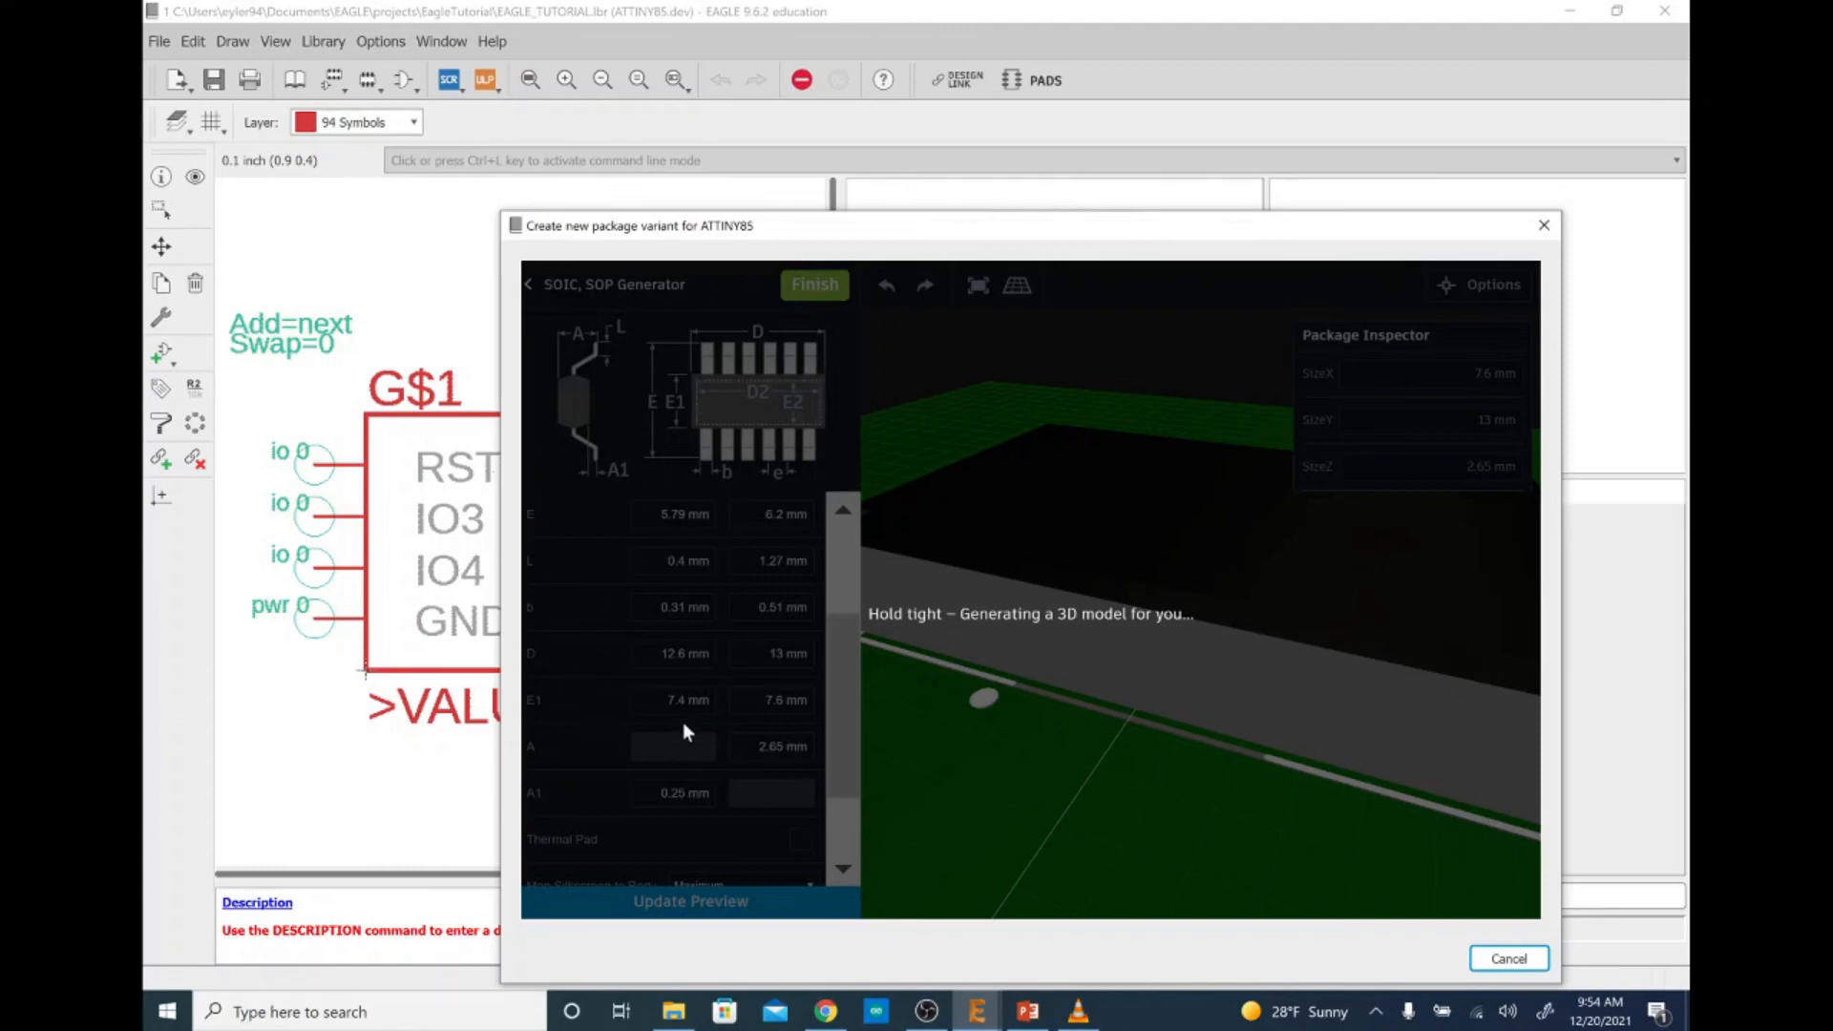
# Take D from the datasheet, set its minimum to 4.8 mm and maximum to 4.98 mm, and update the preview
pyautogui.hotkey('alt', 'Tab')
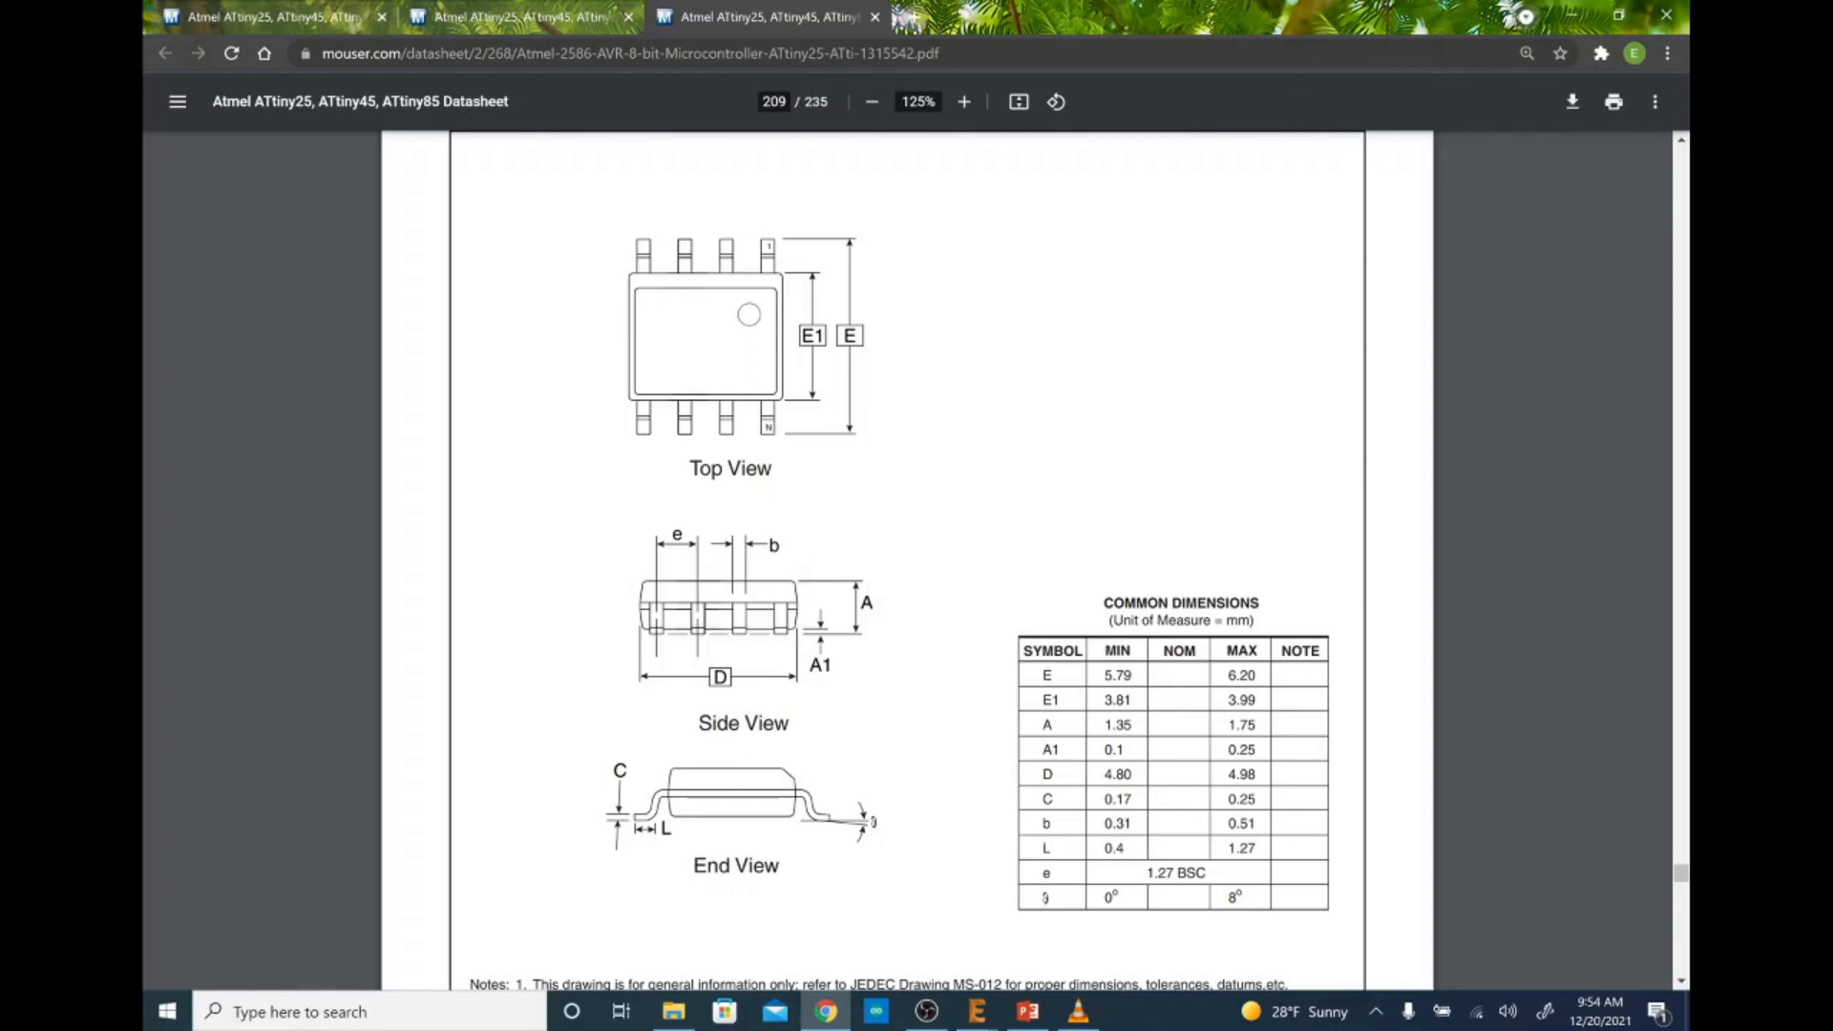
pyautogui.hotkey('alt', 'Tab')
pyautogui.write('4.8')
pyautogui.press('Tab')
pyautogui.write('4.98')
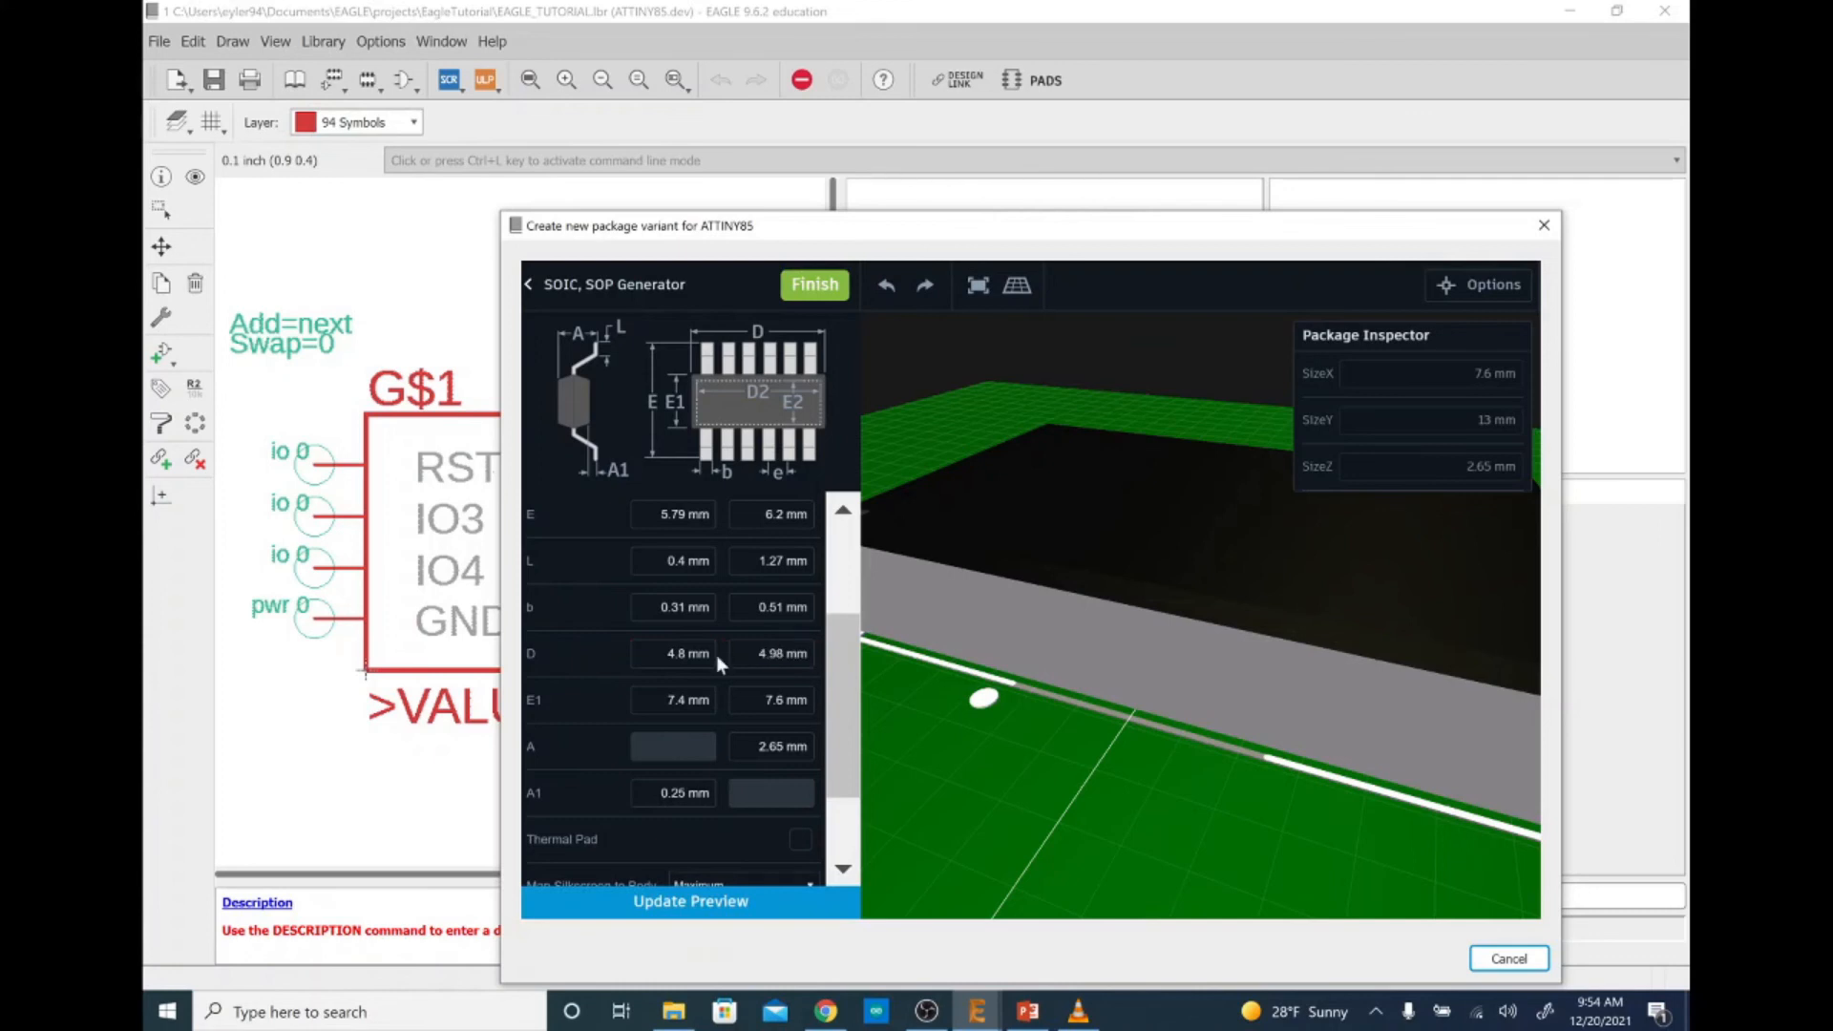
pyautogui.click(730, 900)
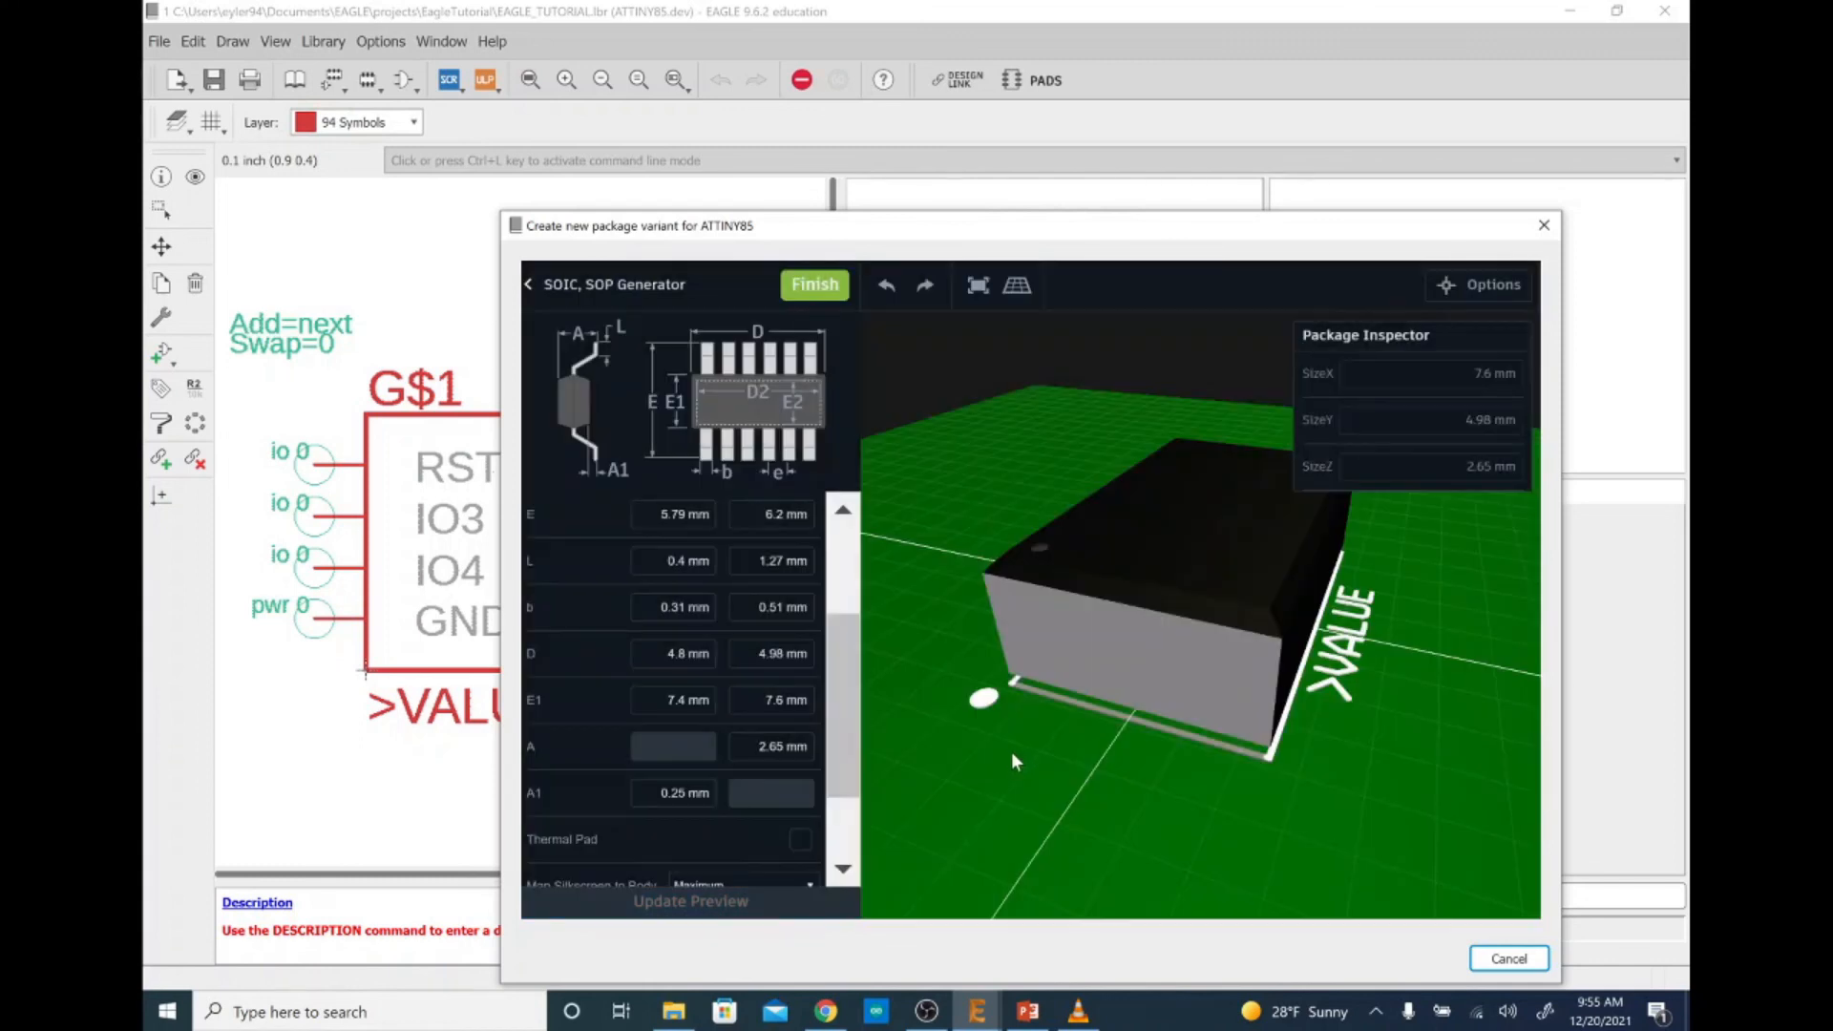
pyautogui.moveTo(1012, 752); pyautogui.dragTo(1352, 798)
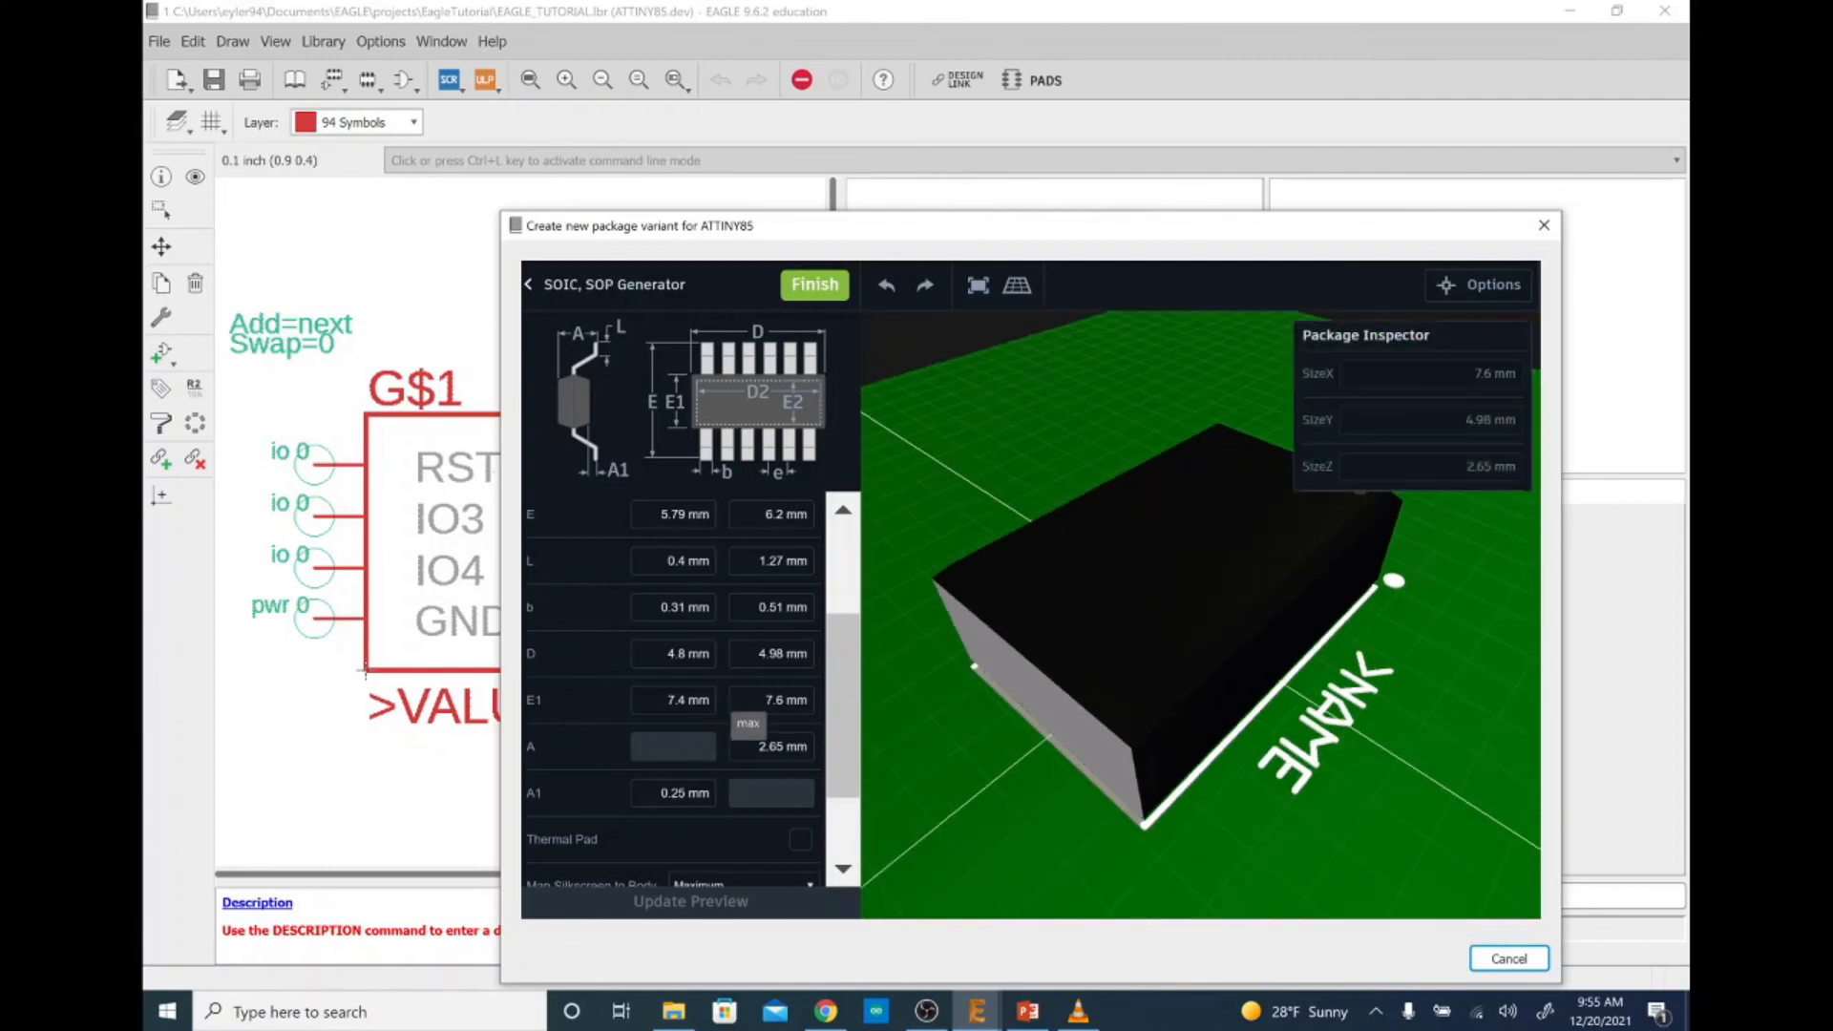
# Look up E1 in the datasheet, set its minimum to 3.8 mm and maximum to 3.99 mm, and inspect the updated 3D preview
pyautogui.hotkey('alt', 'Tab')
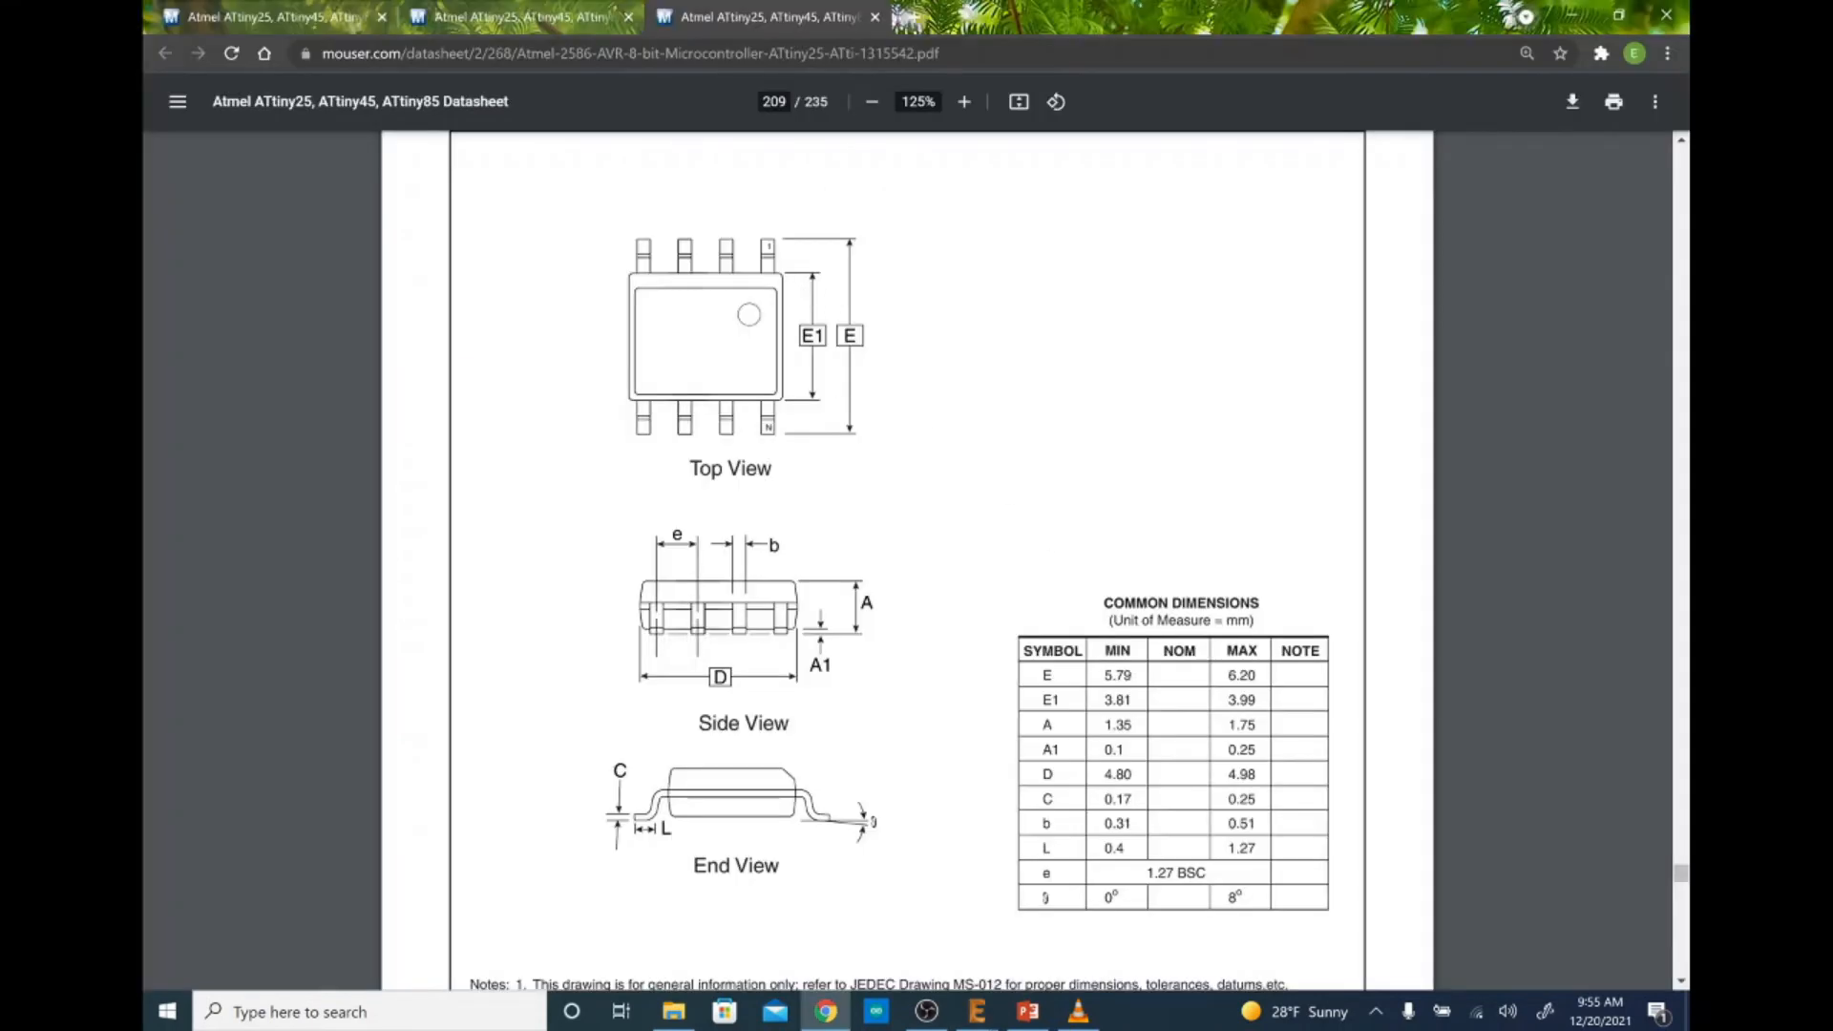
pyautogui.moveTo(1104, 700); pyautogui.dragTo(1255, 700)
pyautogui.click(1287, 525)
pyautogui.hotkey('alt', 'Tab')
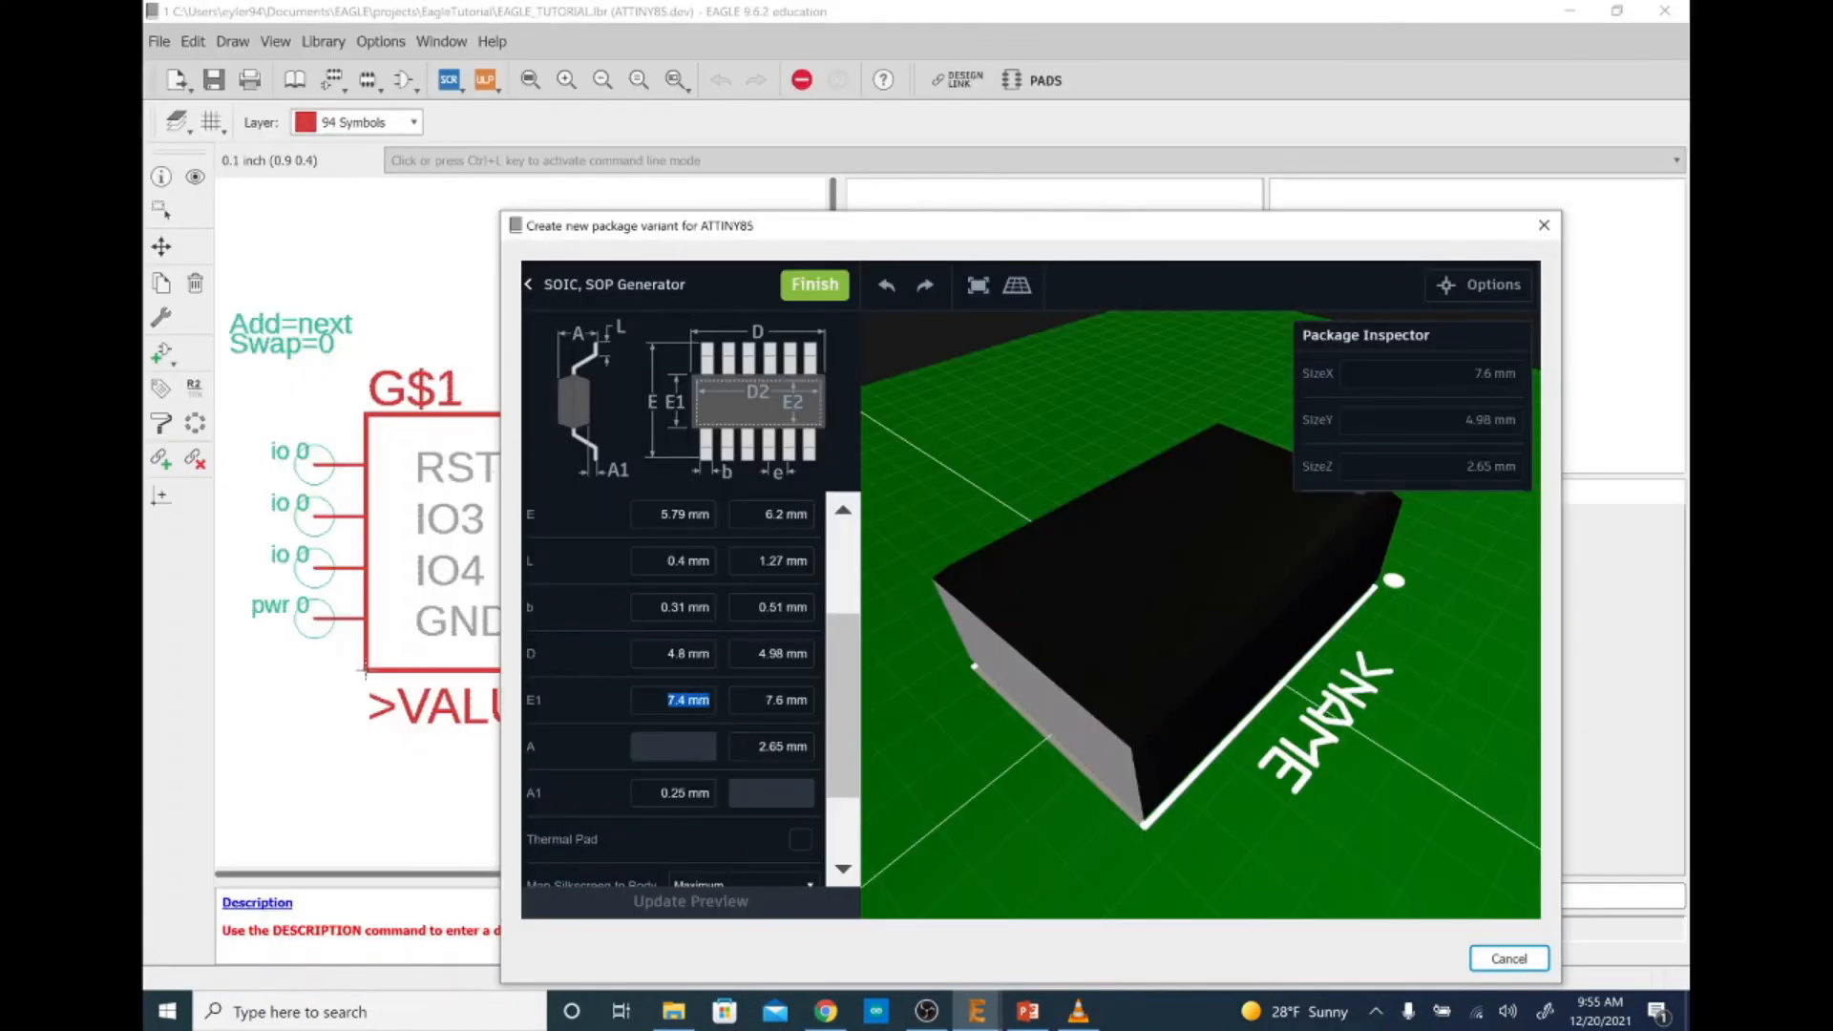
pyautogui.write('3.8')
pyautogui.press('Tab')
pyautogui.write('3.99 mm')
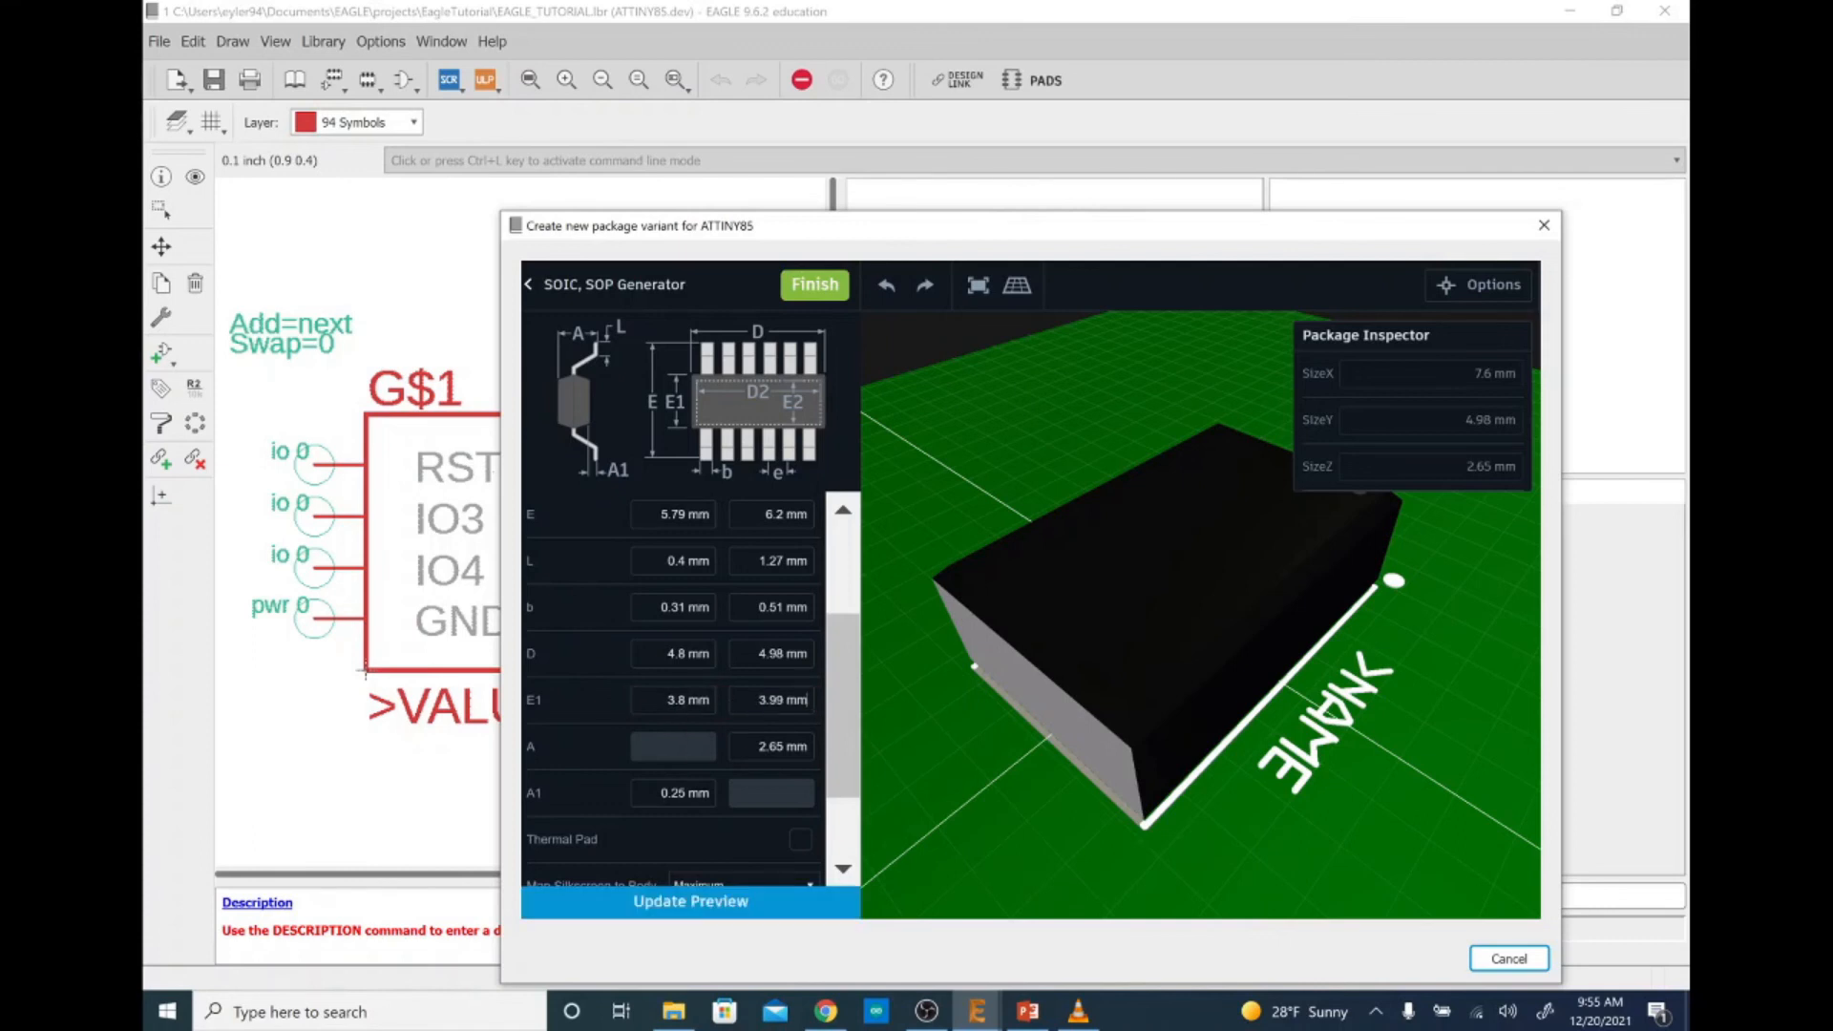
pyautogui.click(745, 890)
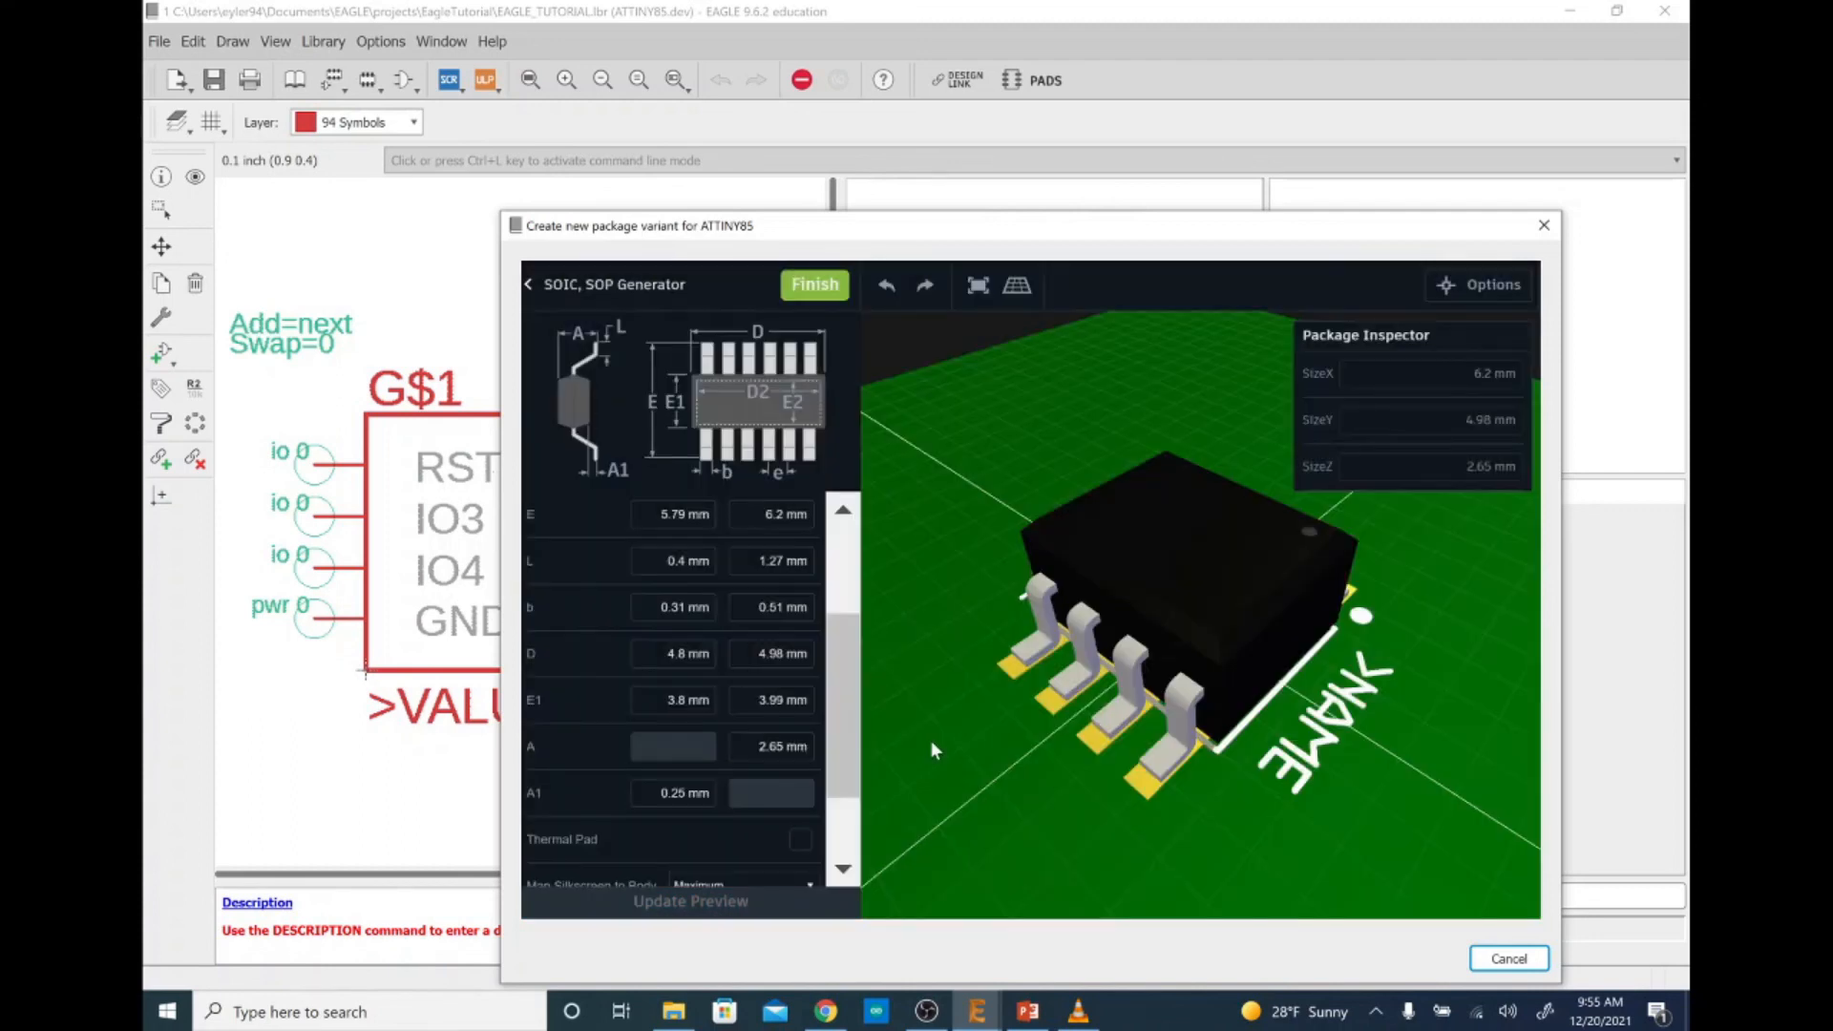
pyautogui.moveTo(982, 732); pyautogui.dragTo(1219, 768)
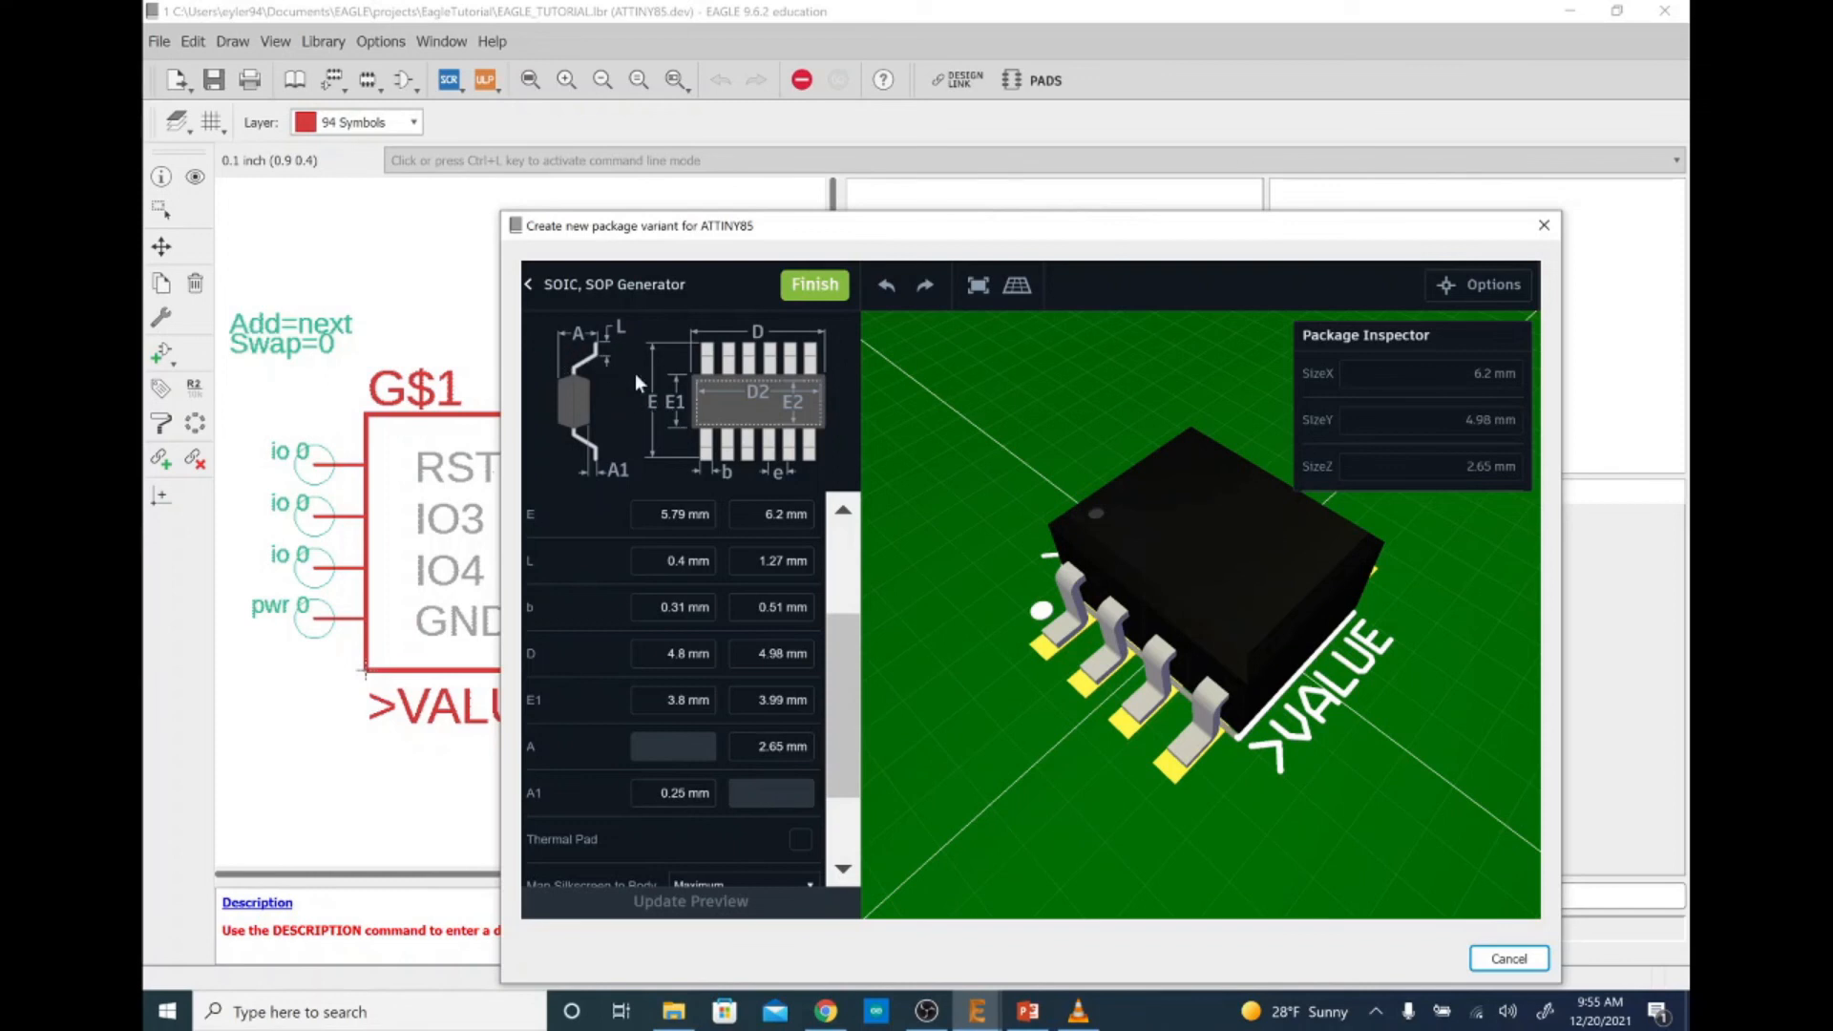
pyautogui.moveTo(991, 679); pyautogui.dragTo(1198, 547)
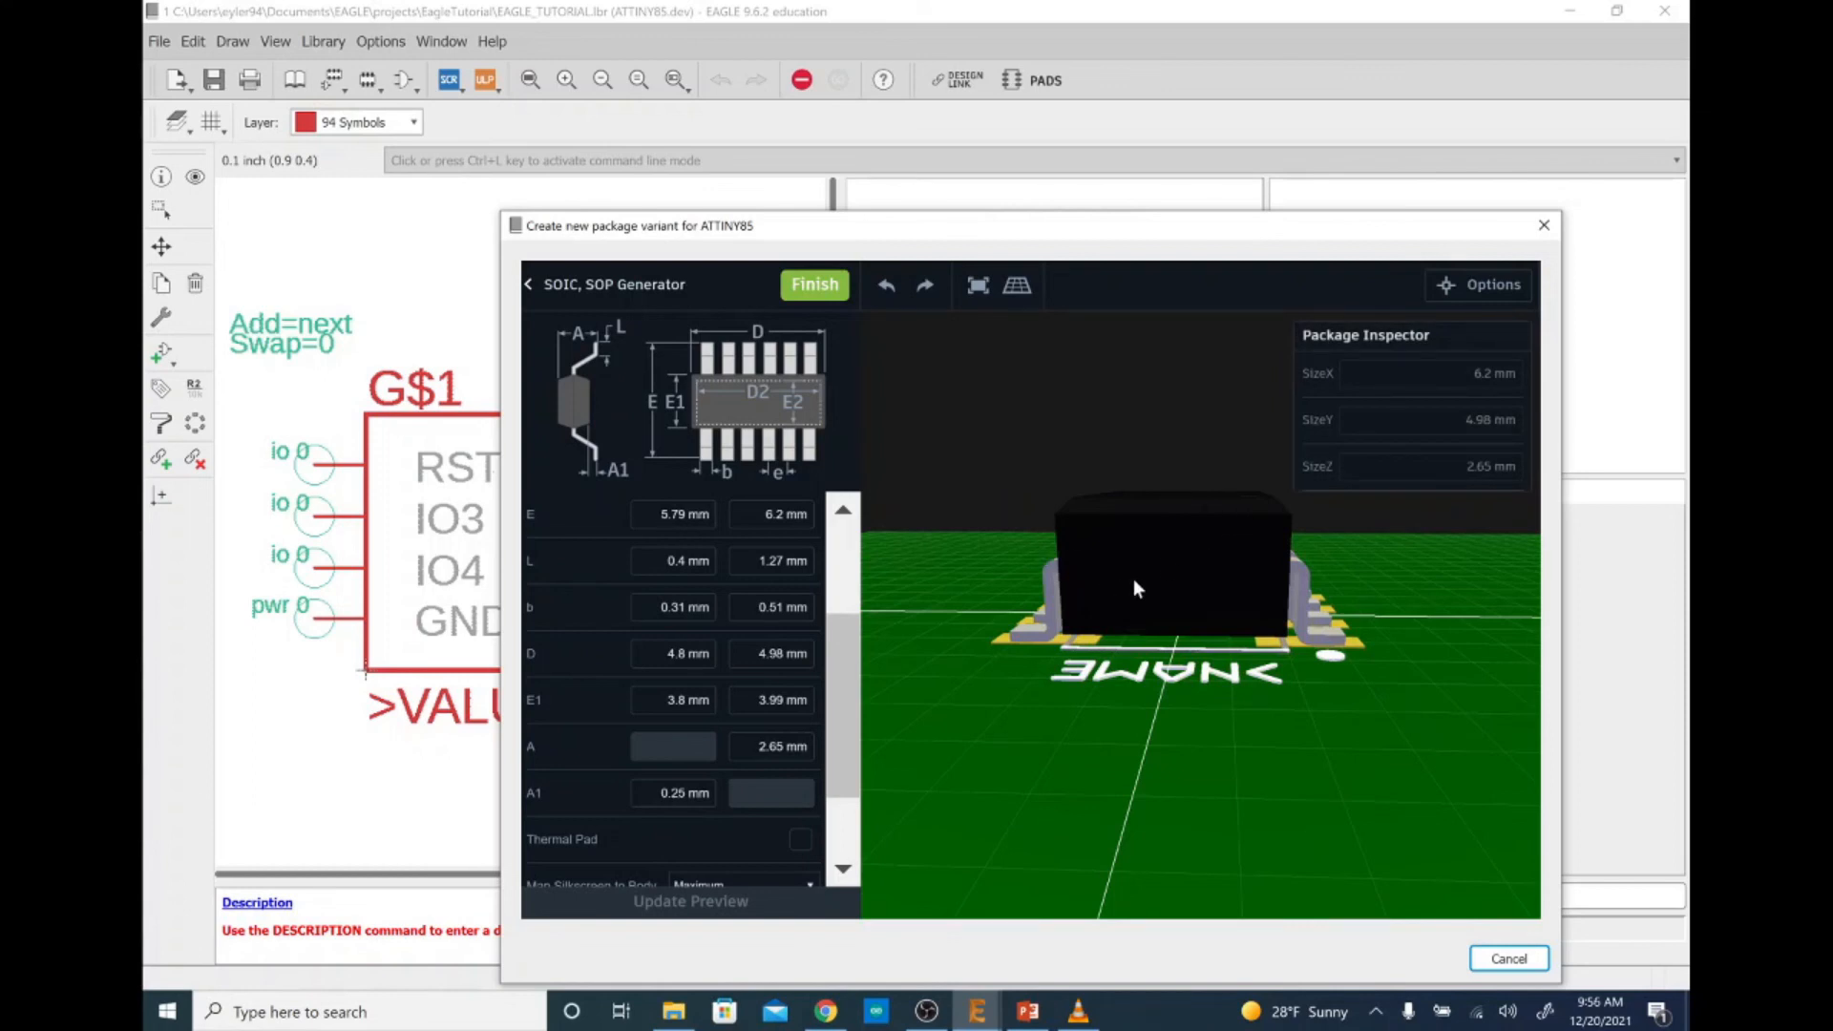
pyautogui.moveTo(1286, 729); pyautogui.dragTo(1098, 697)
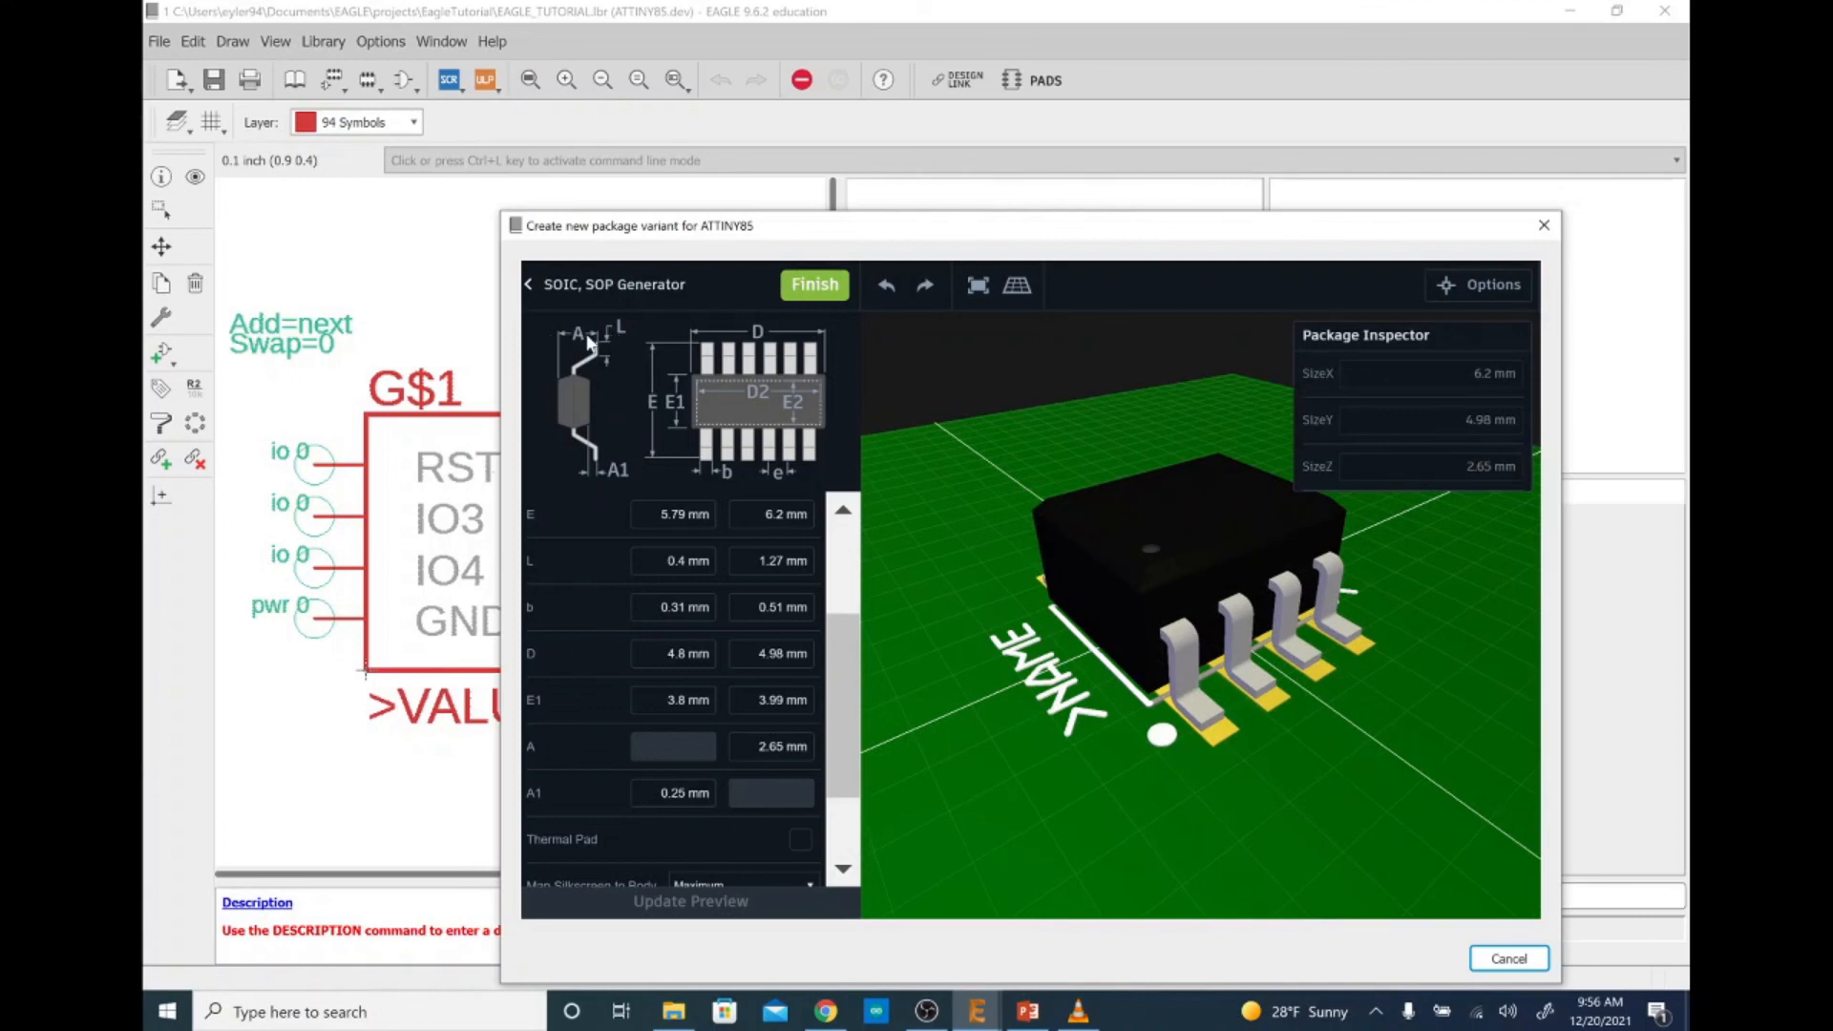
# Look up the height A in the datasheet, set its maximum to 1.75 mm, and update the preview
pyautogui.click(639, 743)
pyautogui.press('Tab')
pyautogui.hotkey('alt', 'Tab')
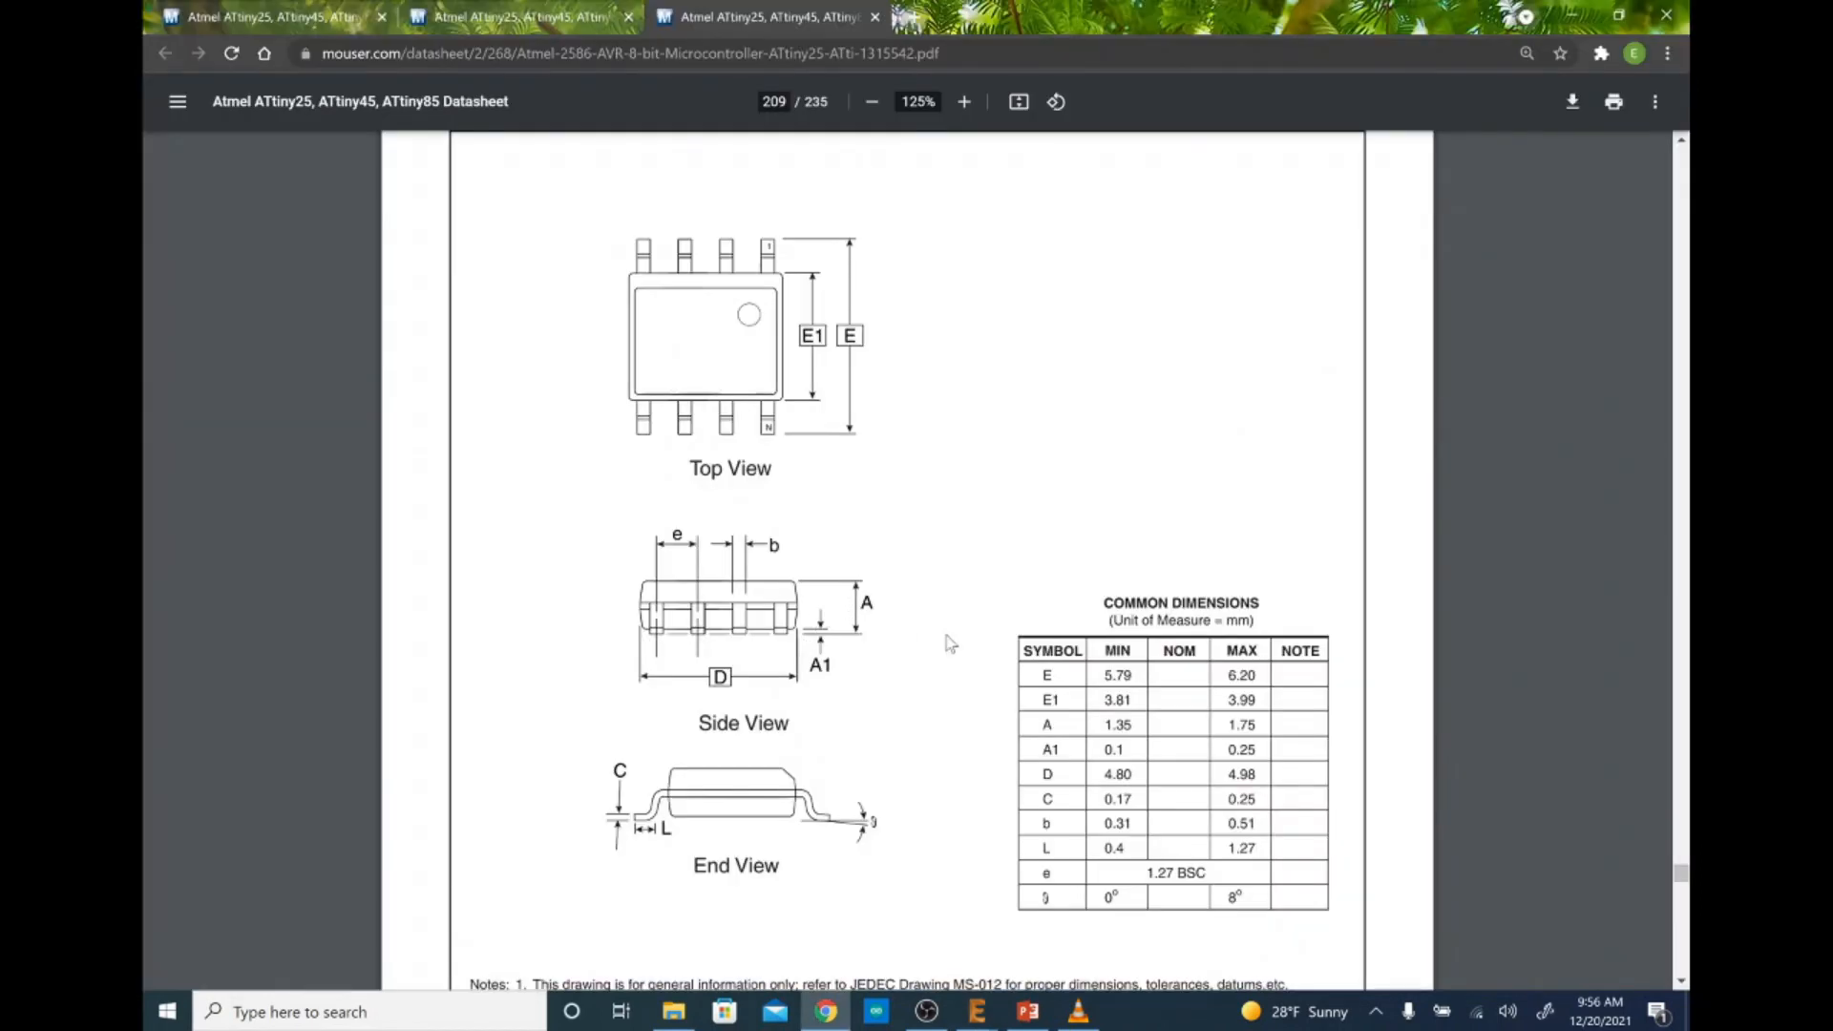
pyautogui.doubleClick(1118, 724)
pyautogui.doubleClick(1242, 725)
pyautogui.click(1074, 548)
pyautogui.hotkey('alt', 'Tab')
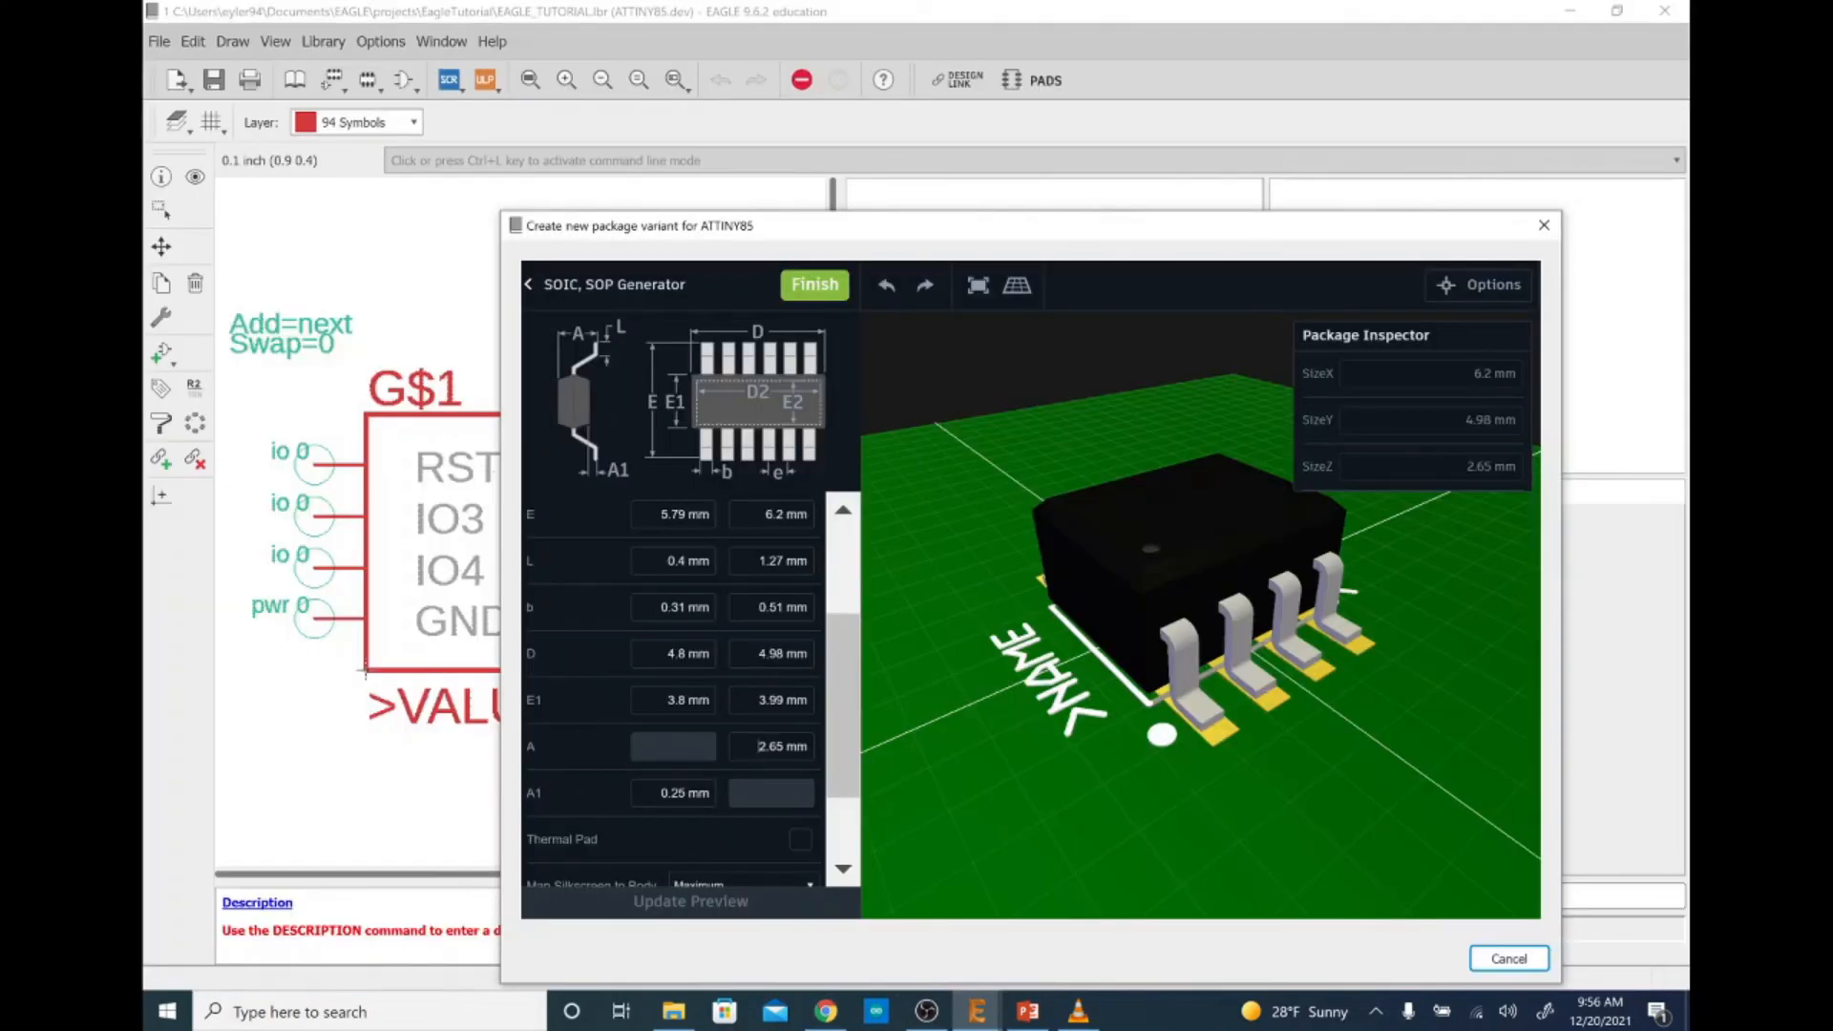
pyautogui.write('1.75')
pyautogui.click(759, 902)
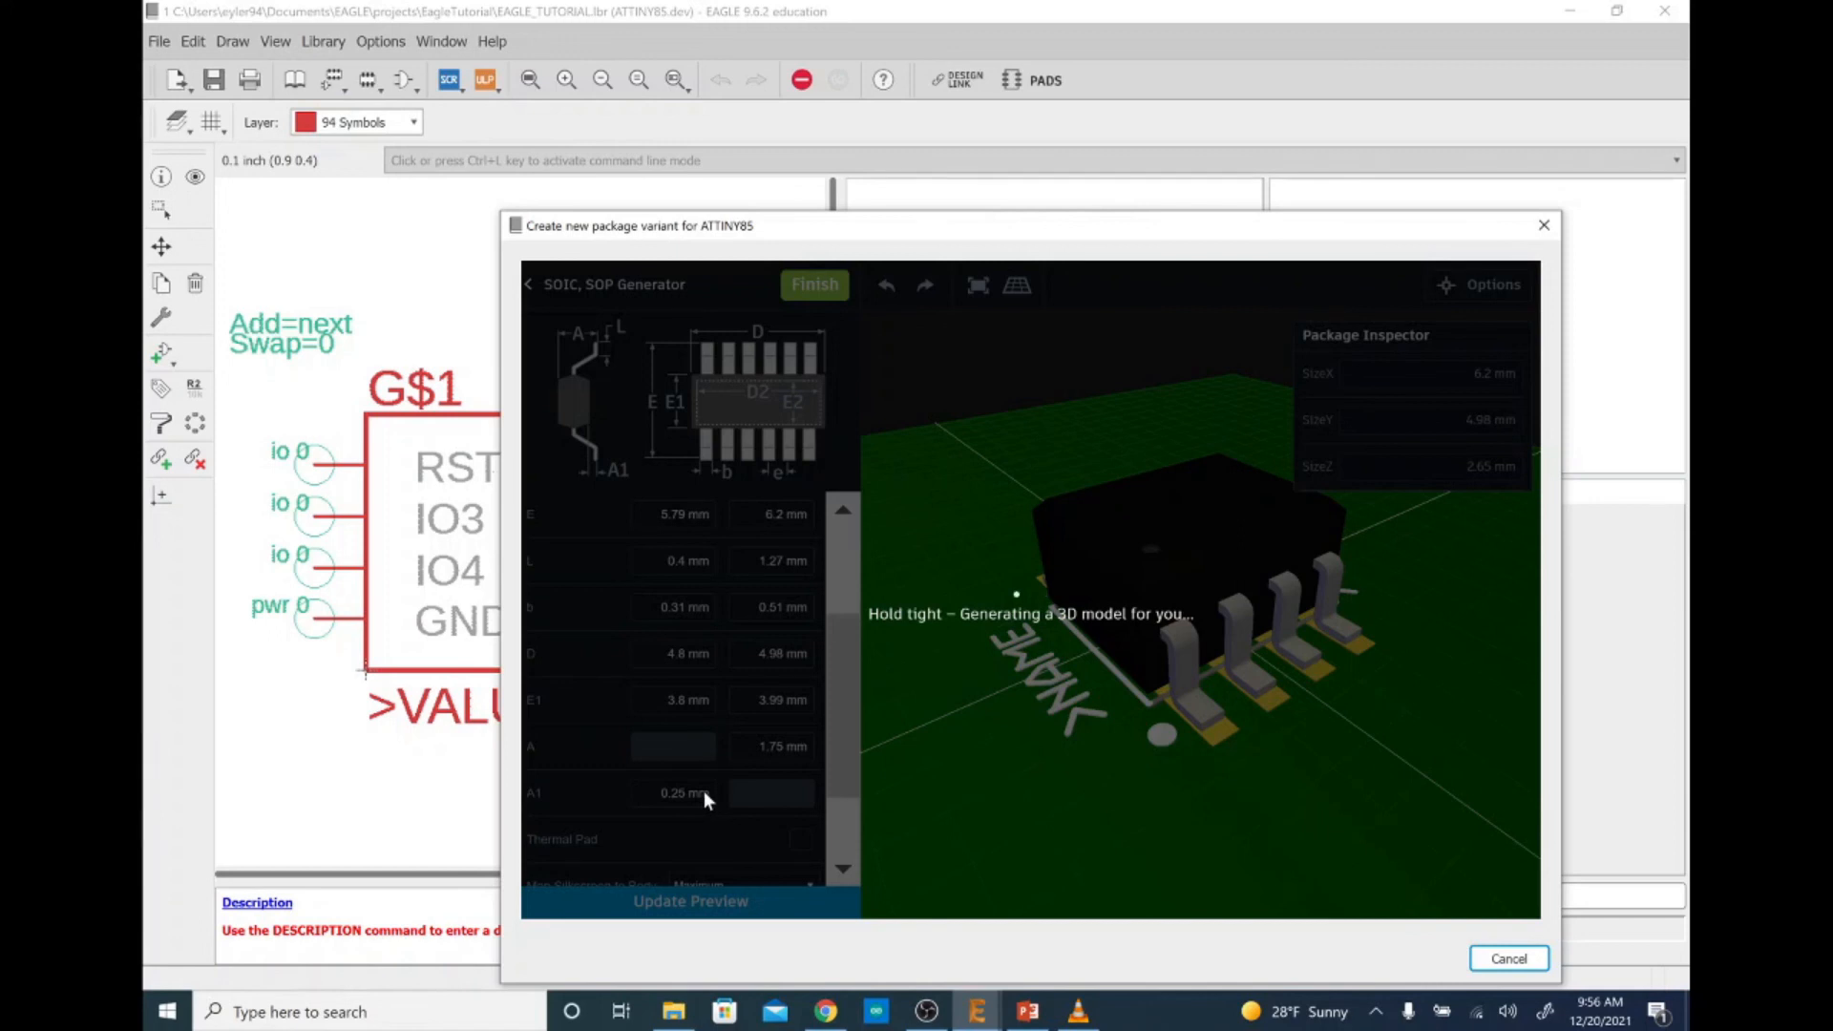
# Look up A1 in the datasheet and set its minimum to 0.1 mm in the generator
pyautogui.hotkey('alt', 'Tab')
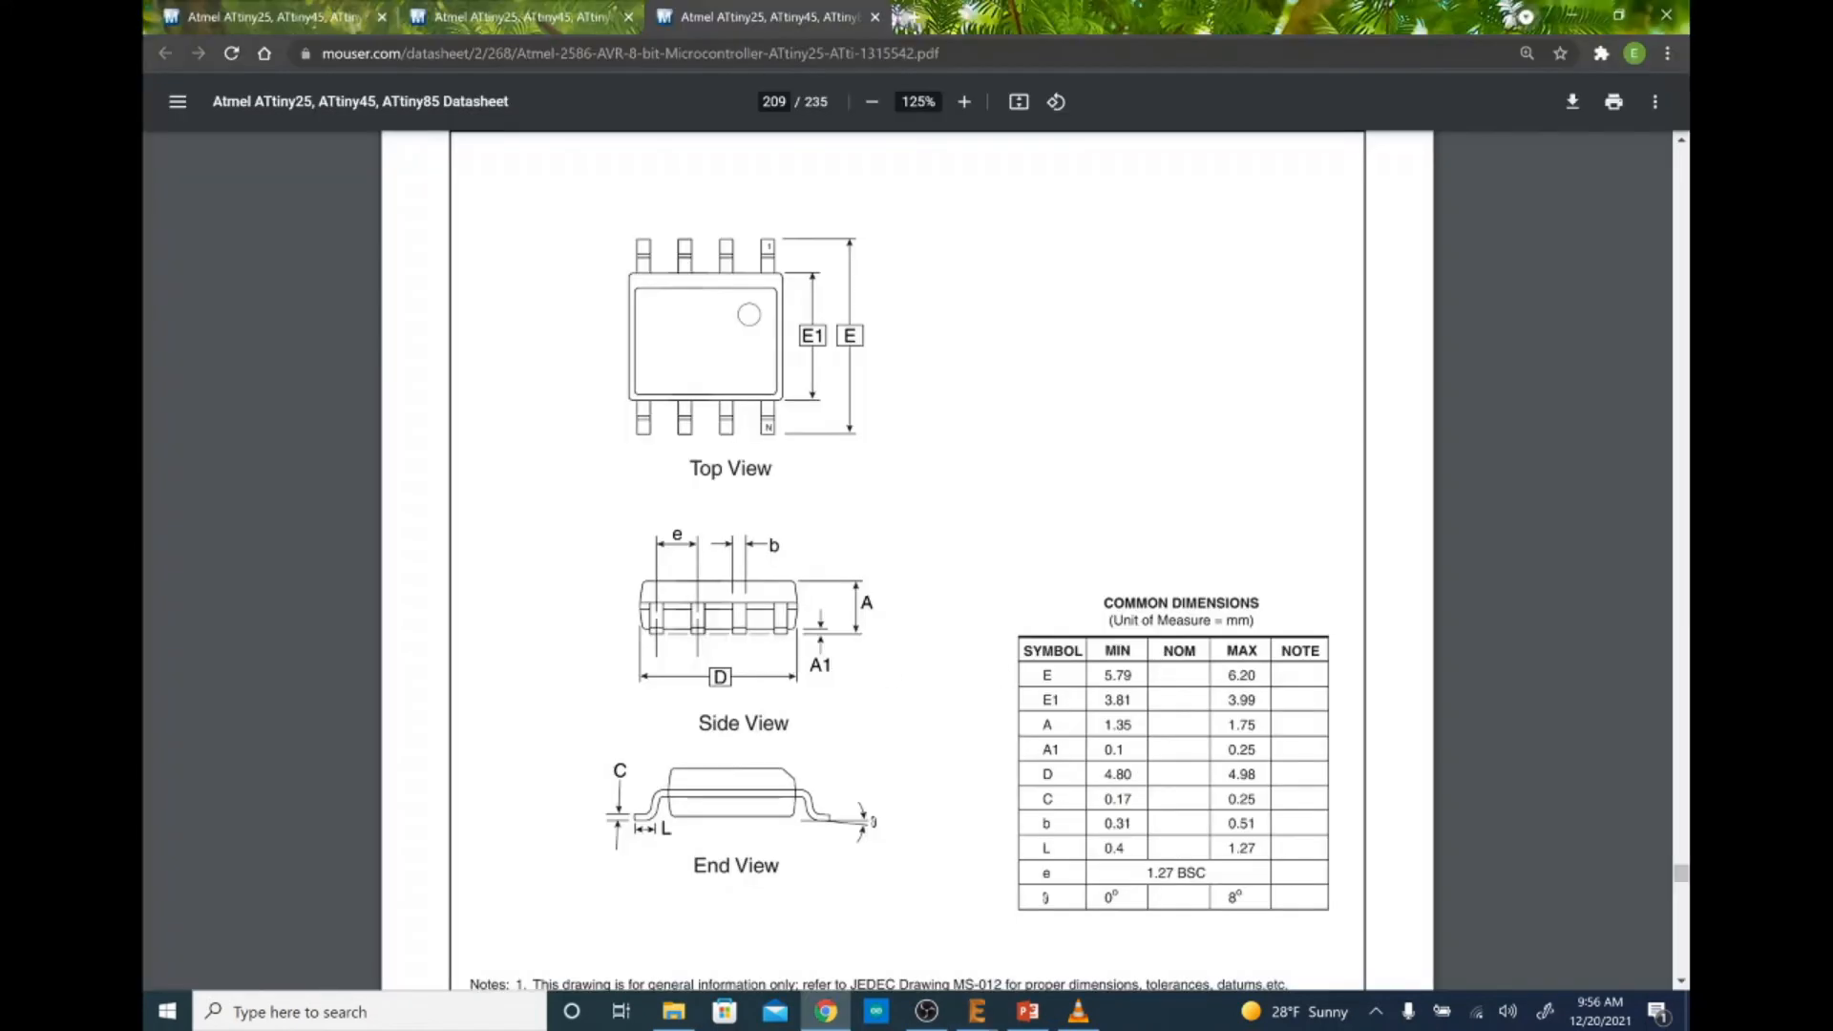
pyautogui.doubleClick(1114, 750)
pyautogui.click(950, 748)
pyautogui.hotkey('alt', 'Tab')
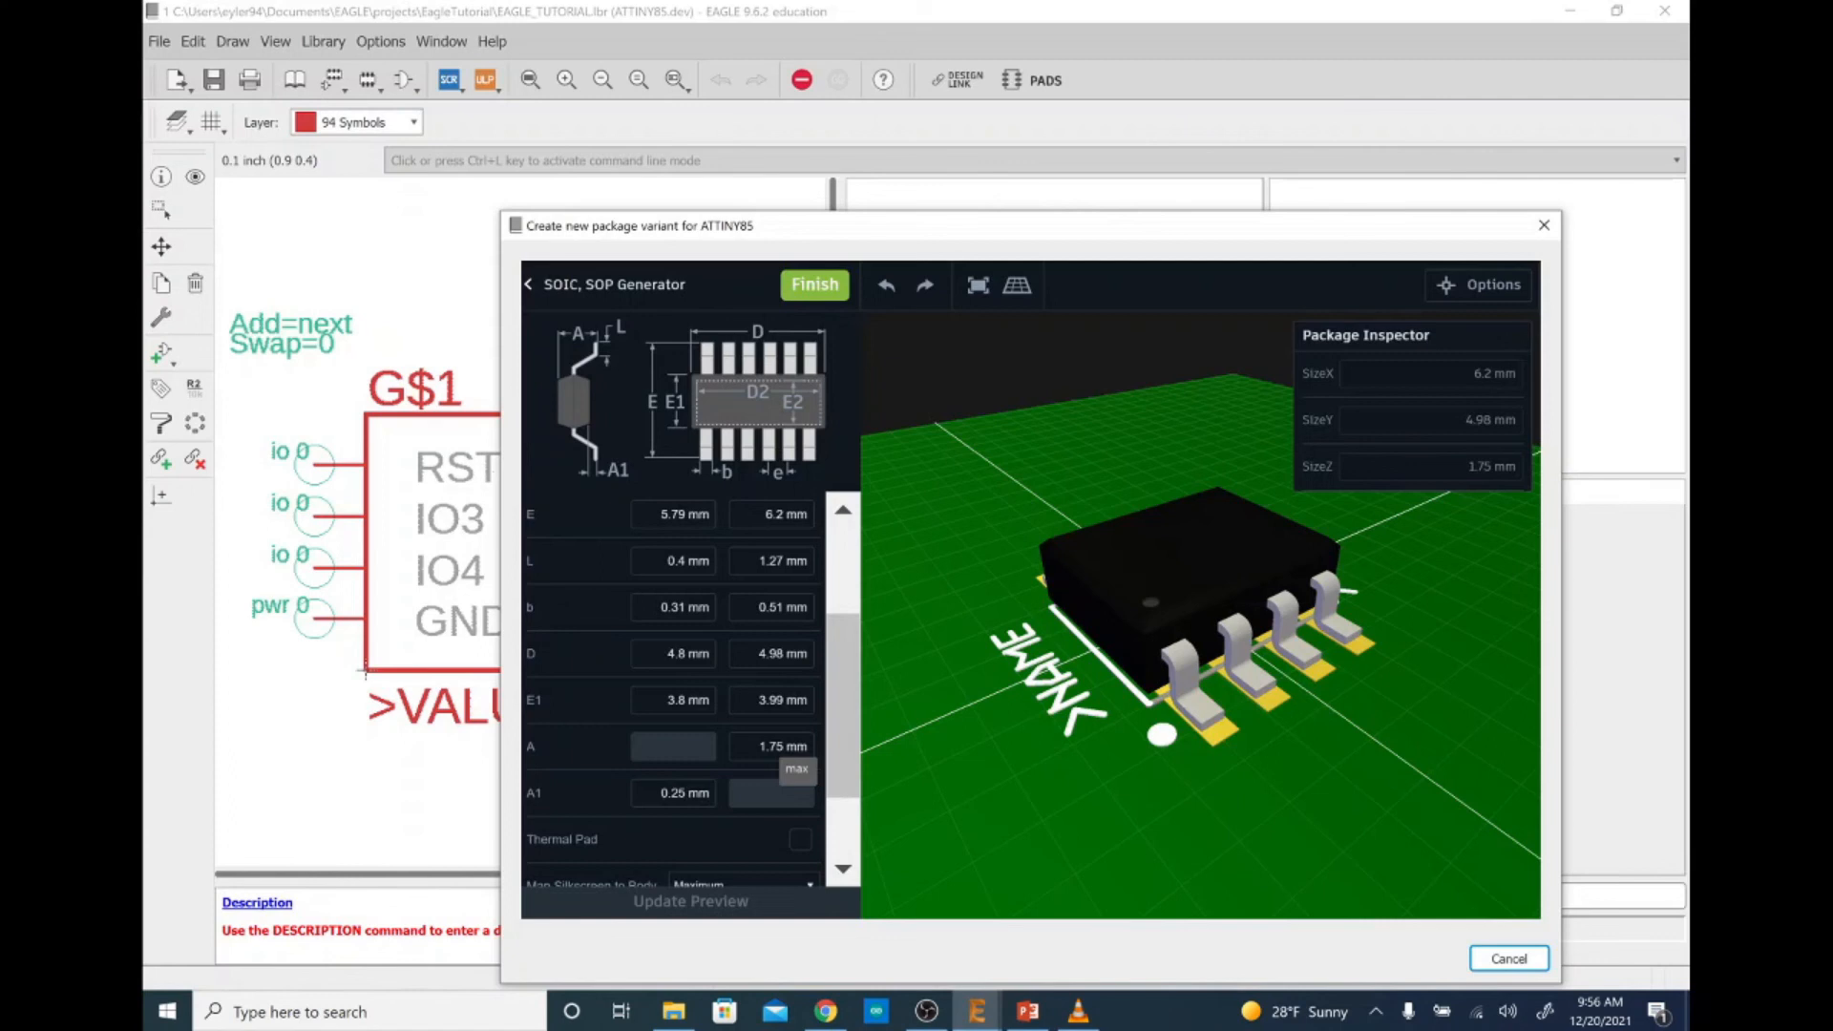
pyautogui.click(685, 792)
pyautogui.write('0.1')
pyautogui.press('Tab')
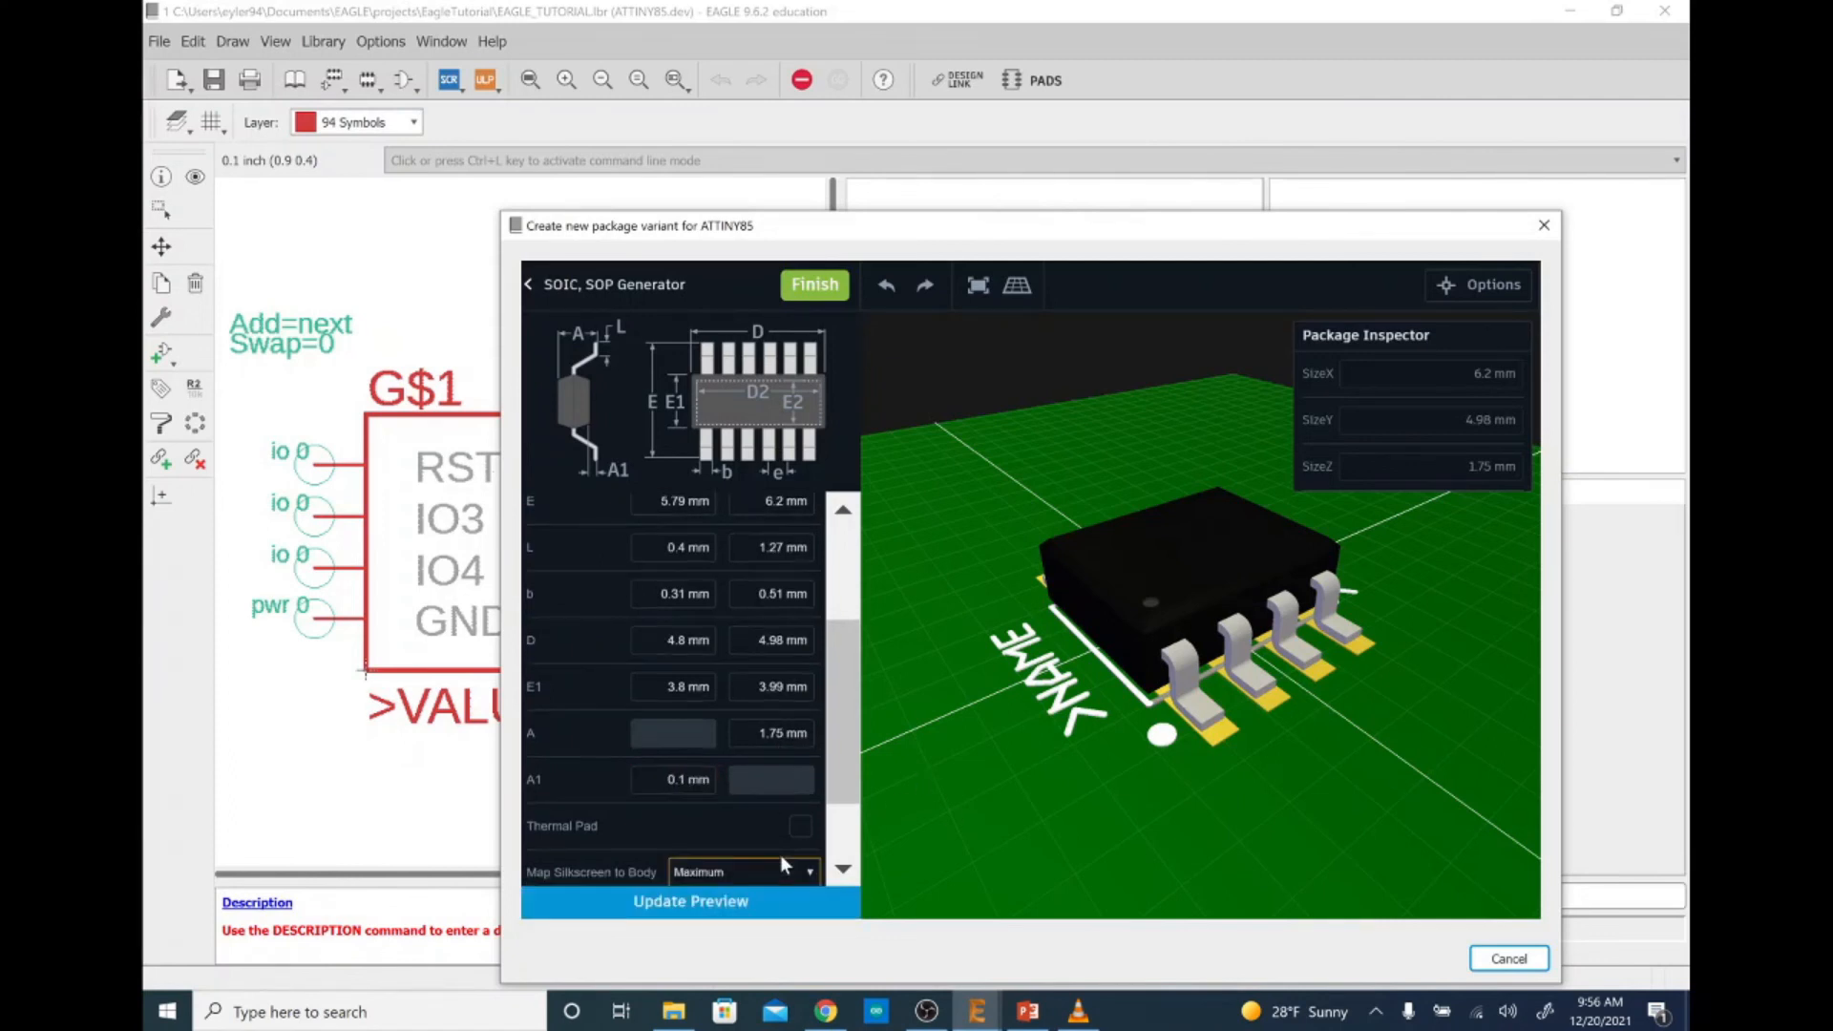
# Update the preview with the new A1 value and inspect the SOIC package from above
pyautogui.scroll(-2, 749, 835)
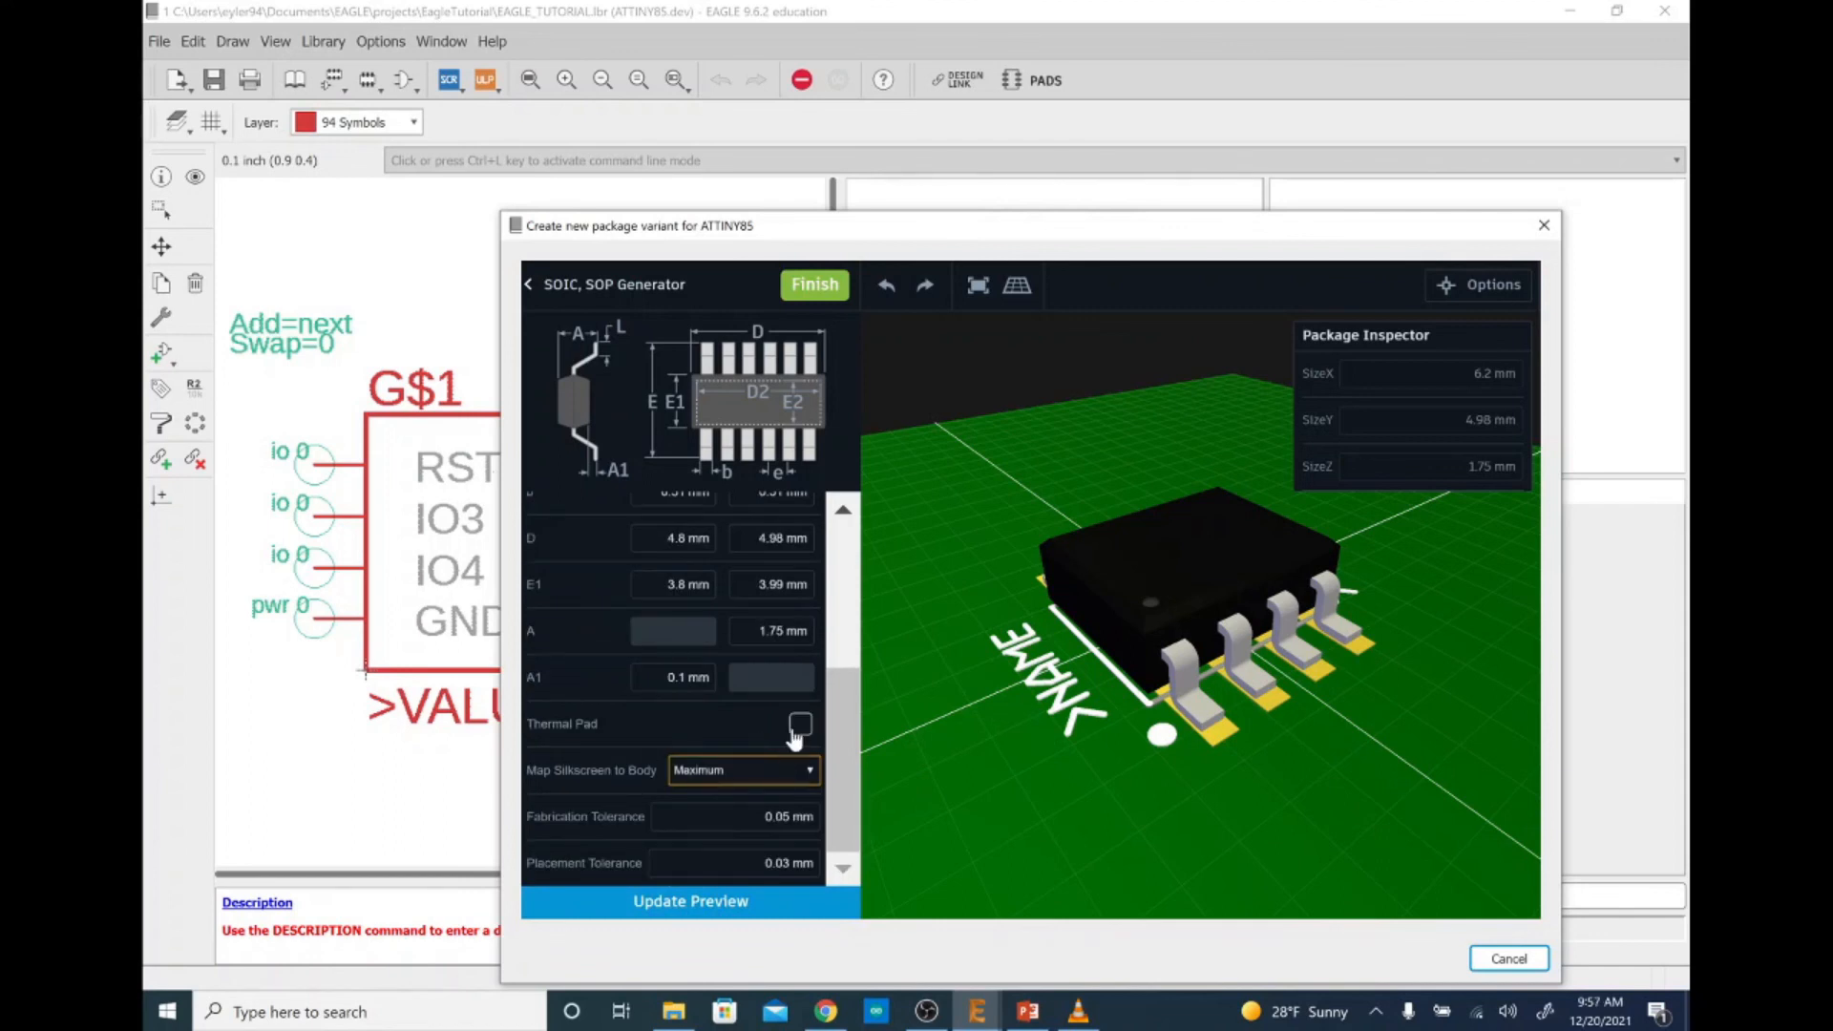
pyautogui.click(669, 901)
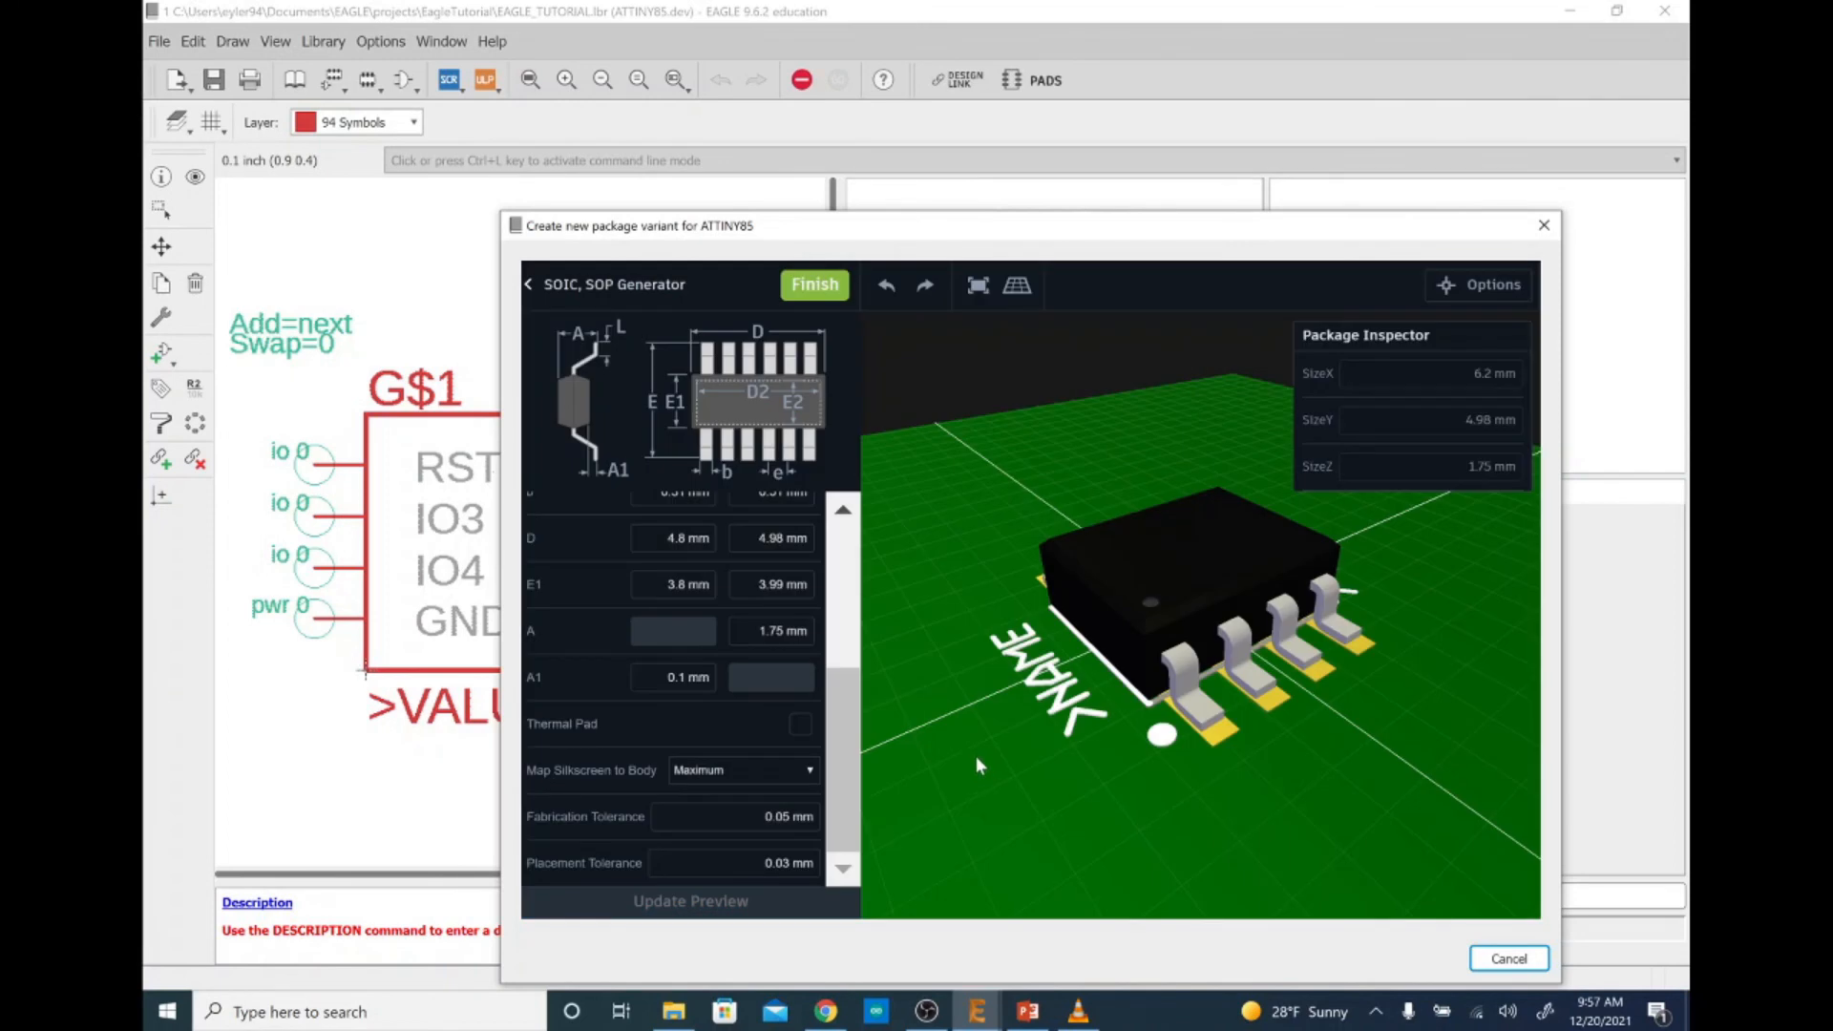
pyautogui.moveTo(999, 743); pyautogui.dragTo(1059, 819)
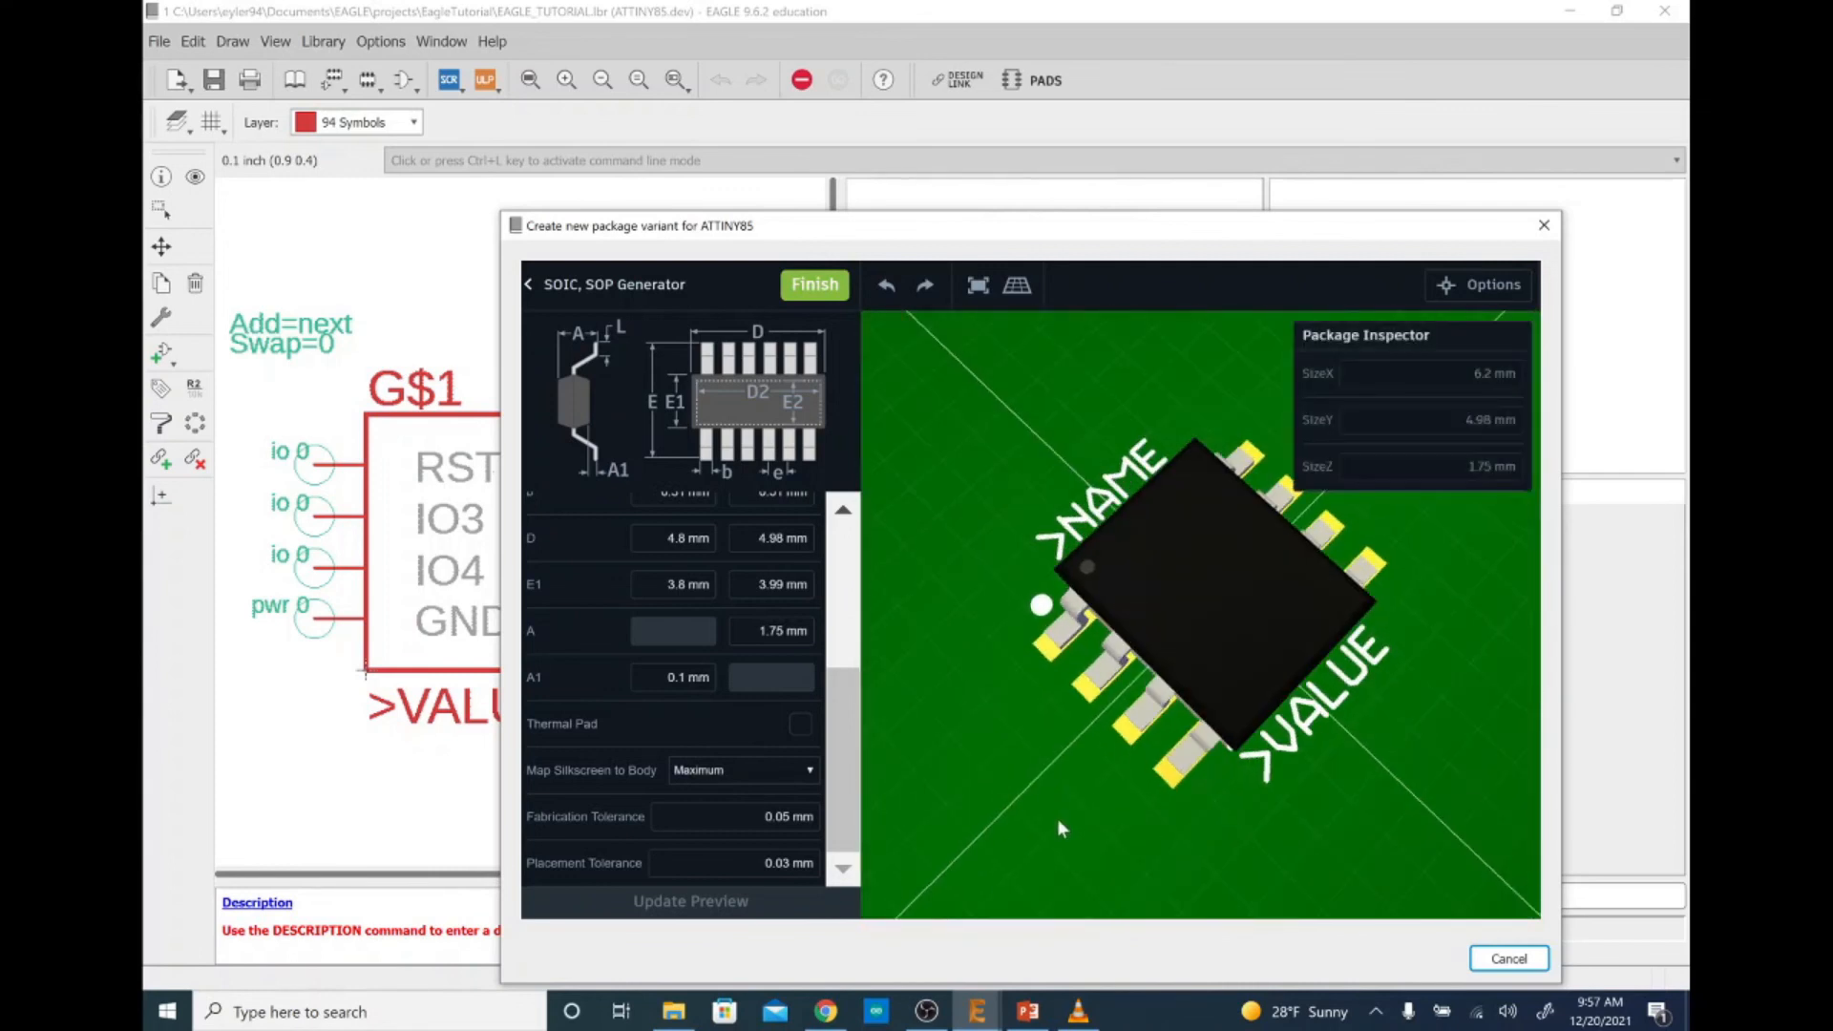
# Finish the package generator and name the new ATTINY85 package variant SOP_8
pyautogui.click(824, 288)
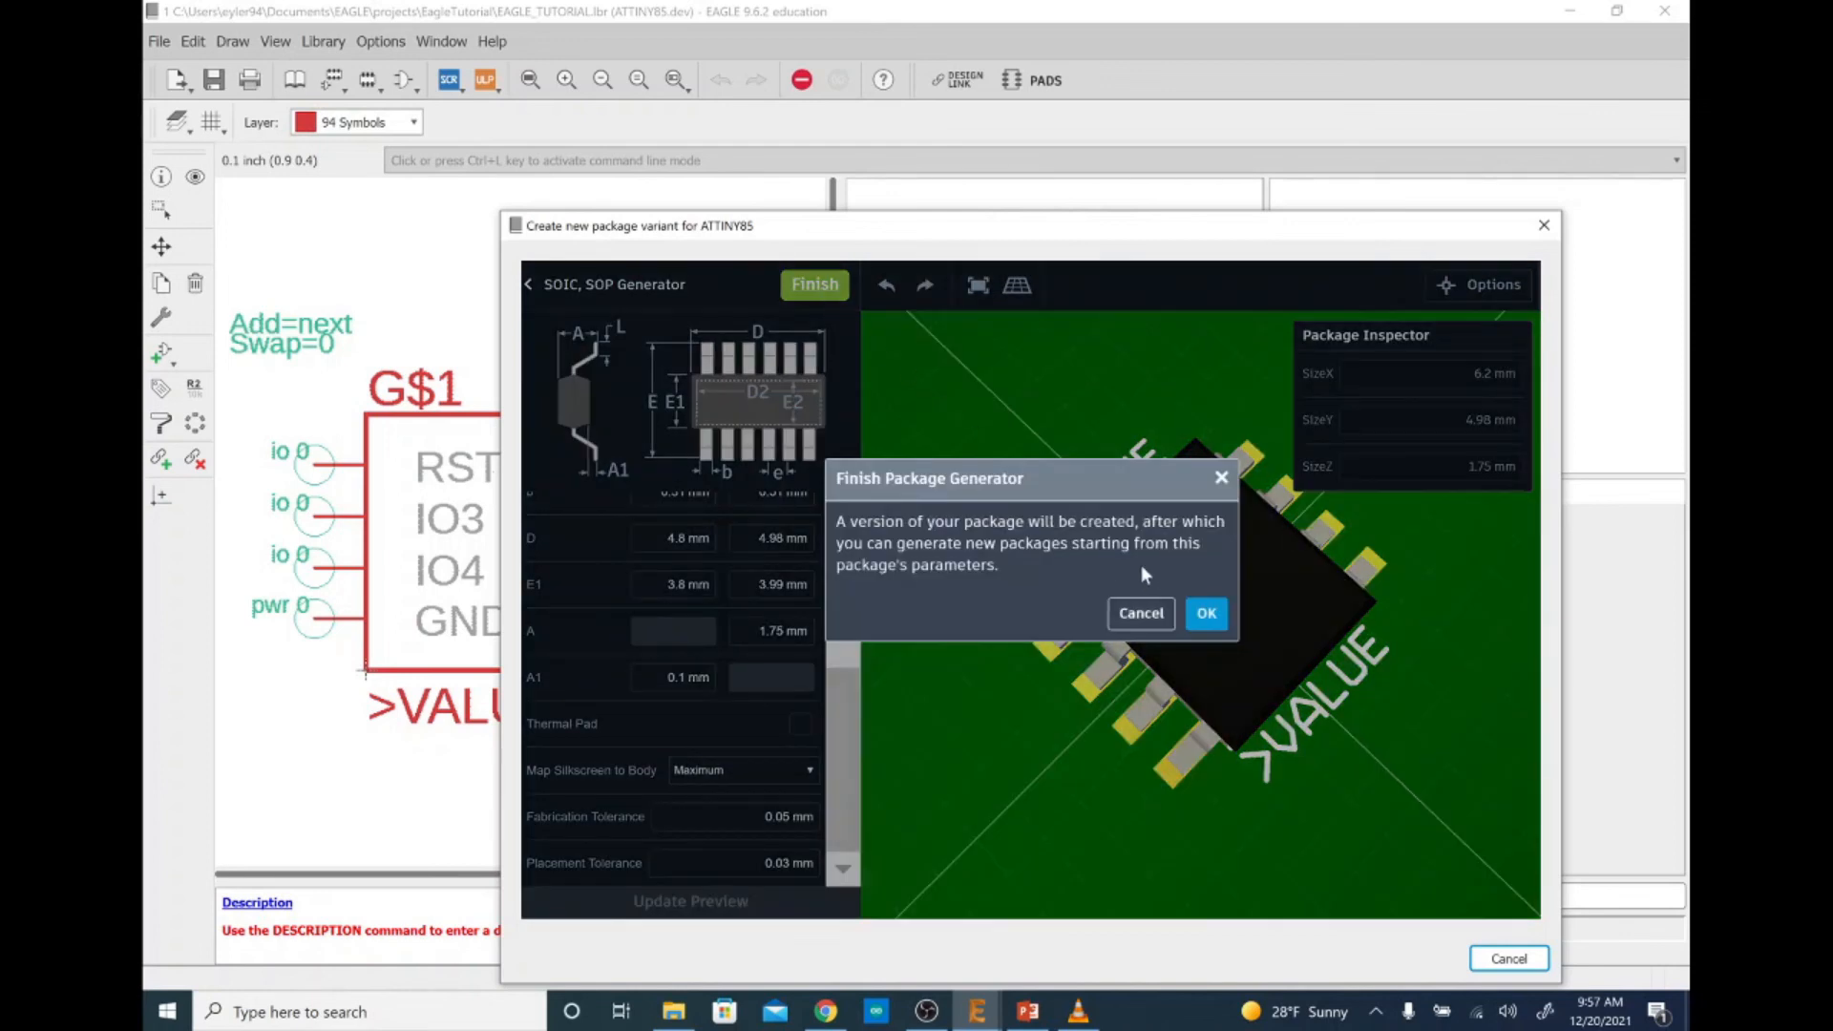
pyautogui.click(1207, 613)
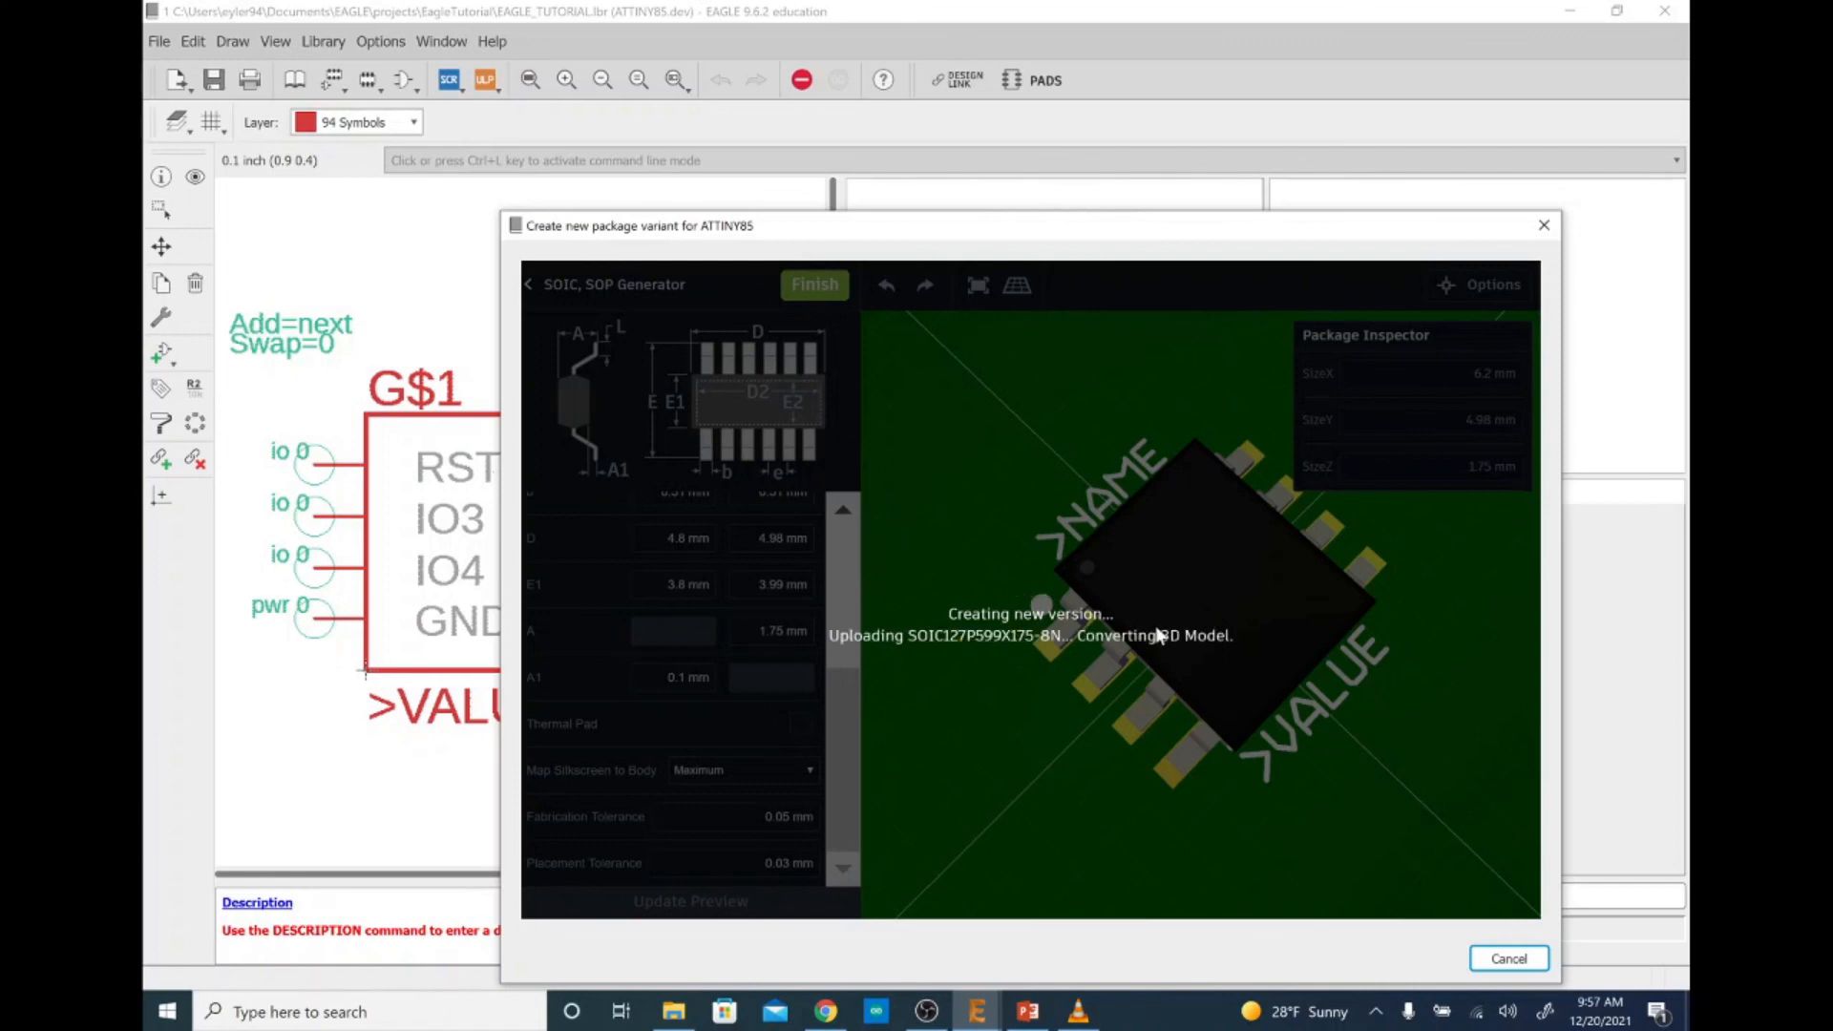
pyautogui.moveTo(1077, 636); pyautogui.dragTo(1226, 653)
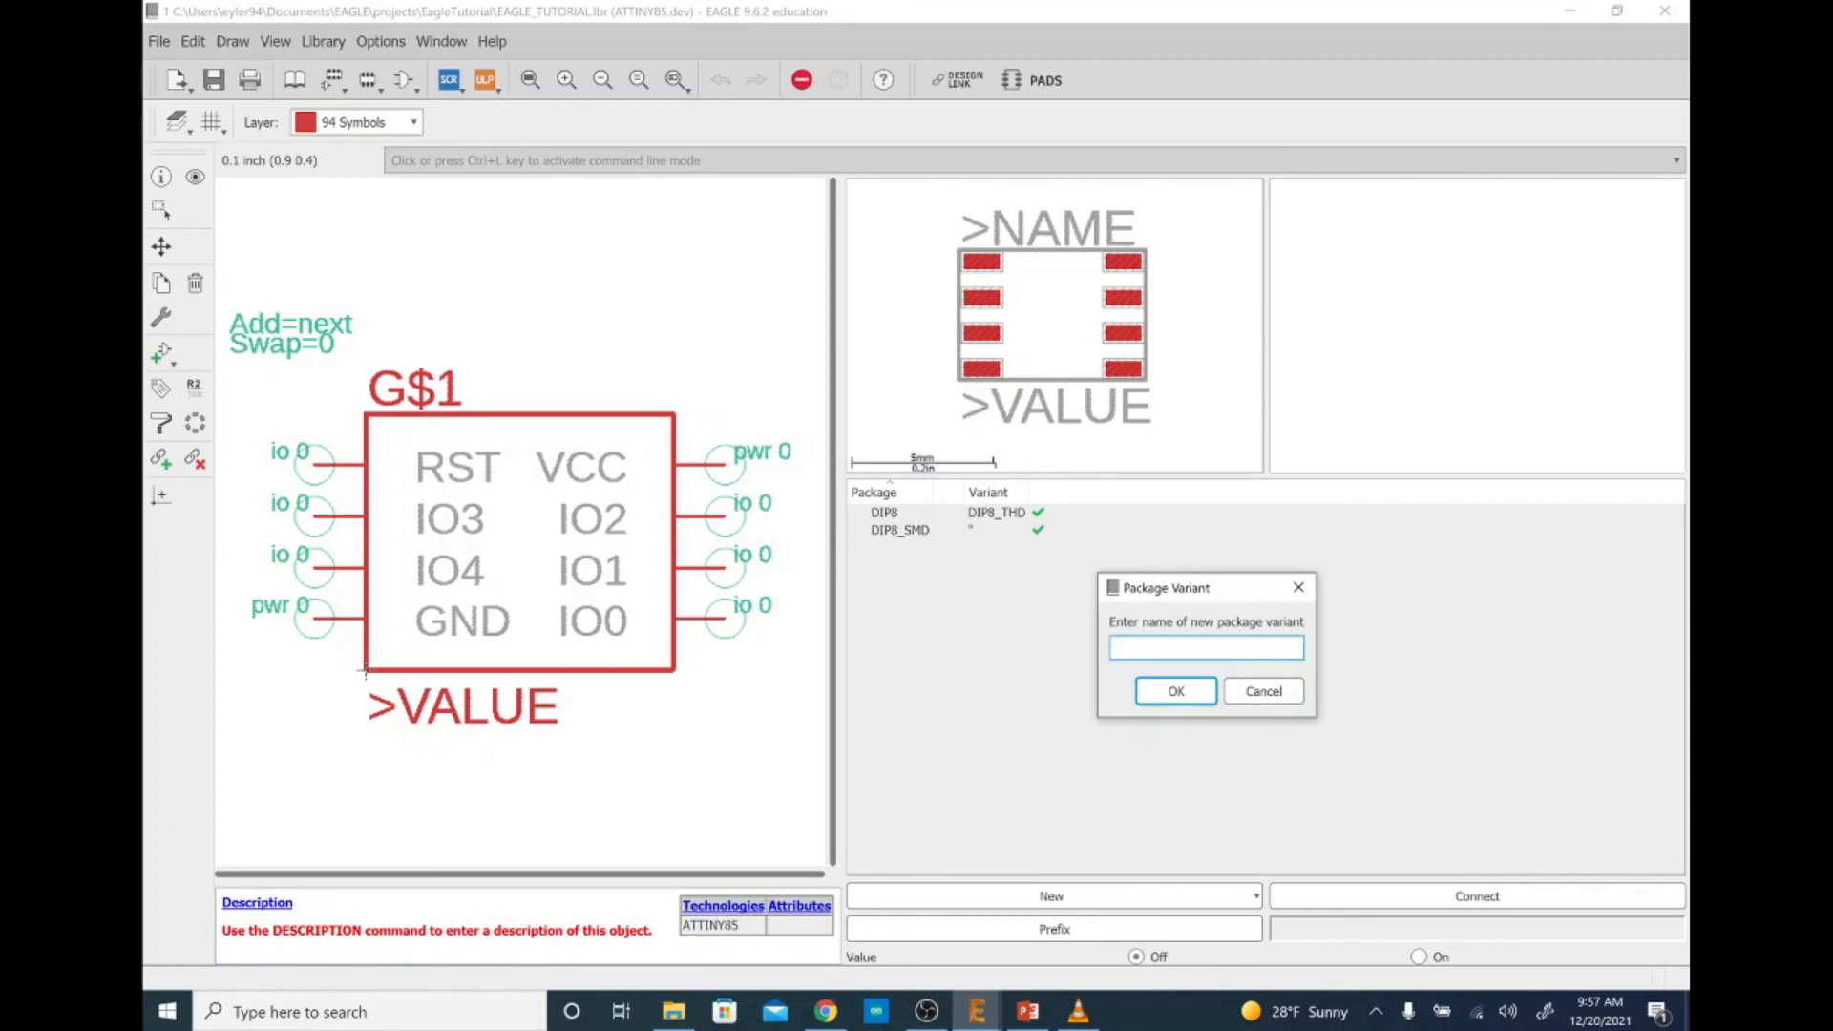
pyautogui.write('OP_8')
pyautogui.press('Return')
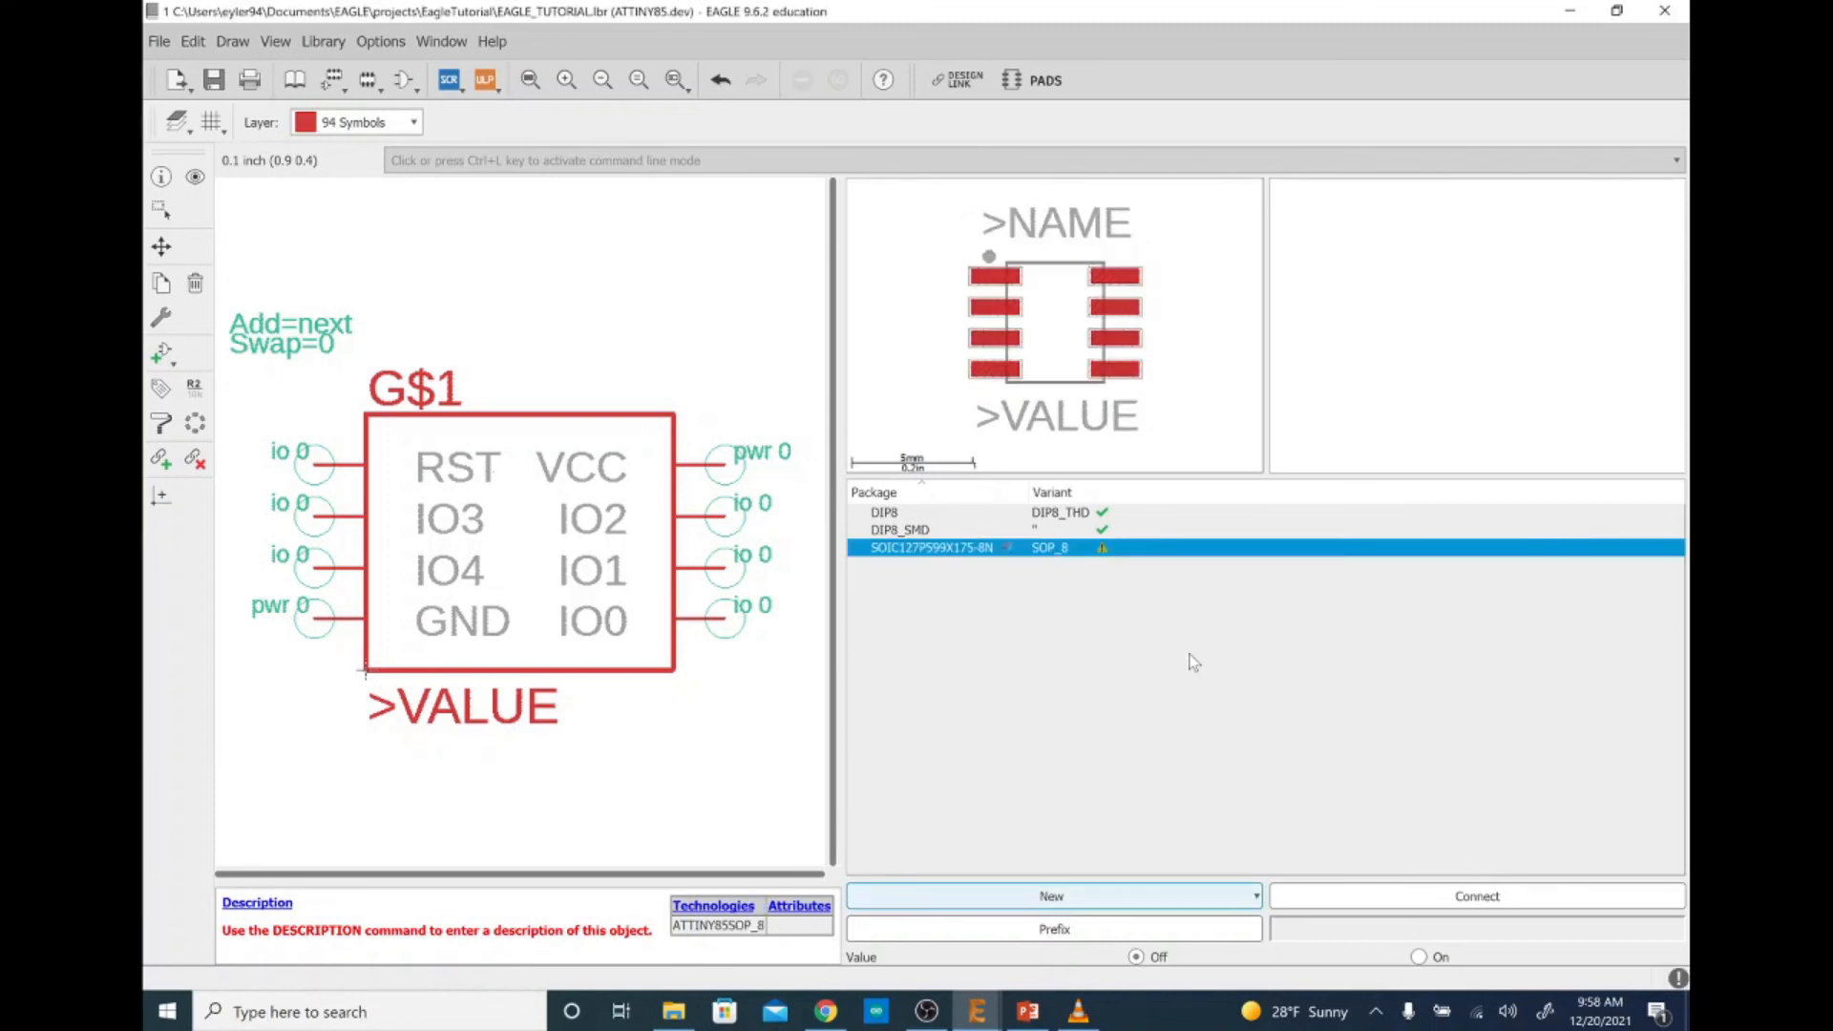
# Connect pins RST, IO3 and IO4 of the SOP_8 variant to pads 1, 2 and 3
pyautogui.click(1088, 549)
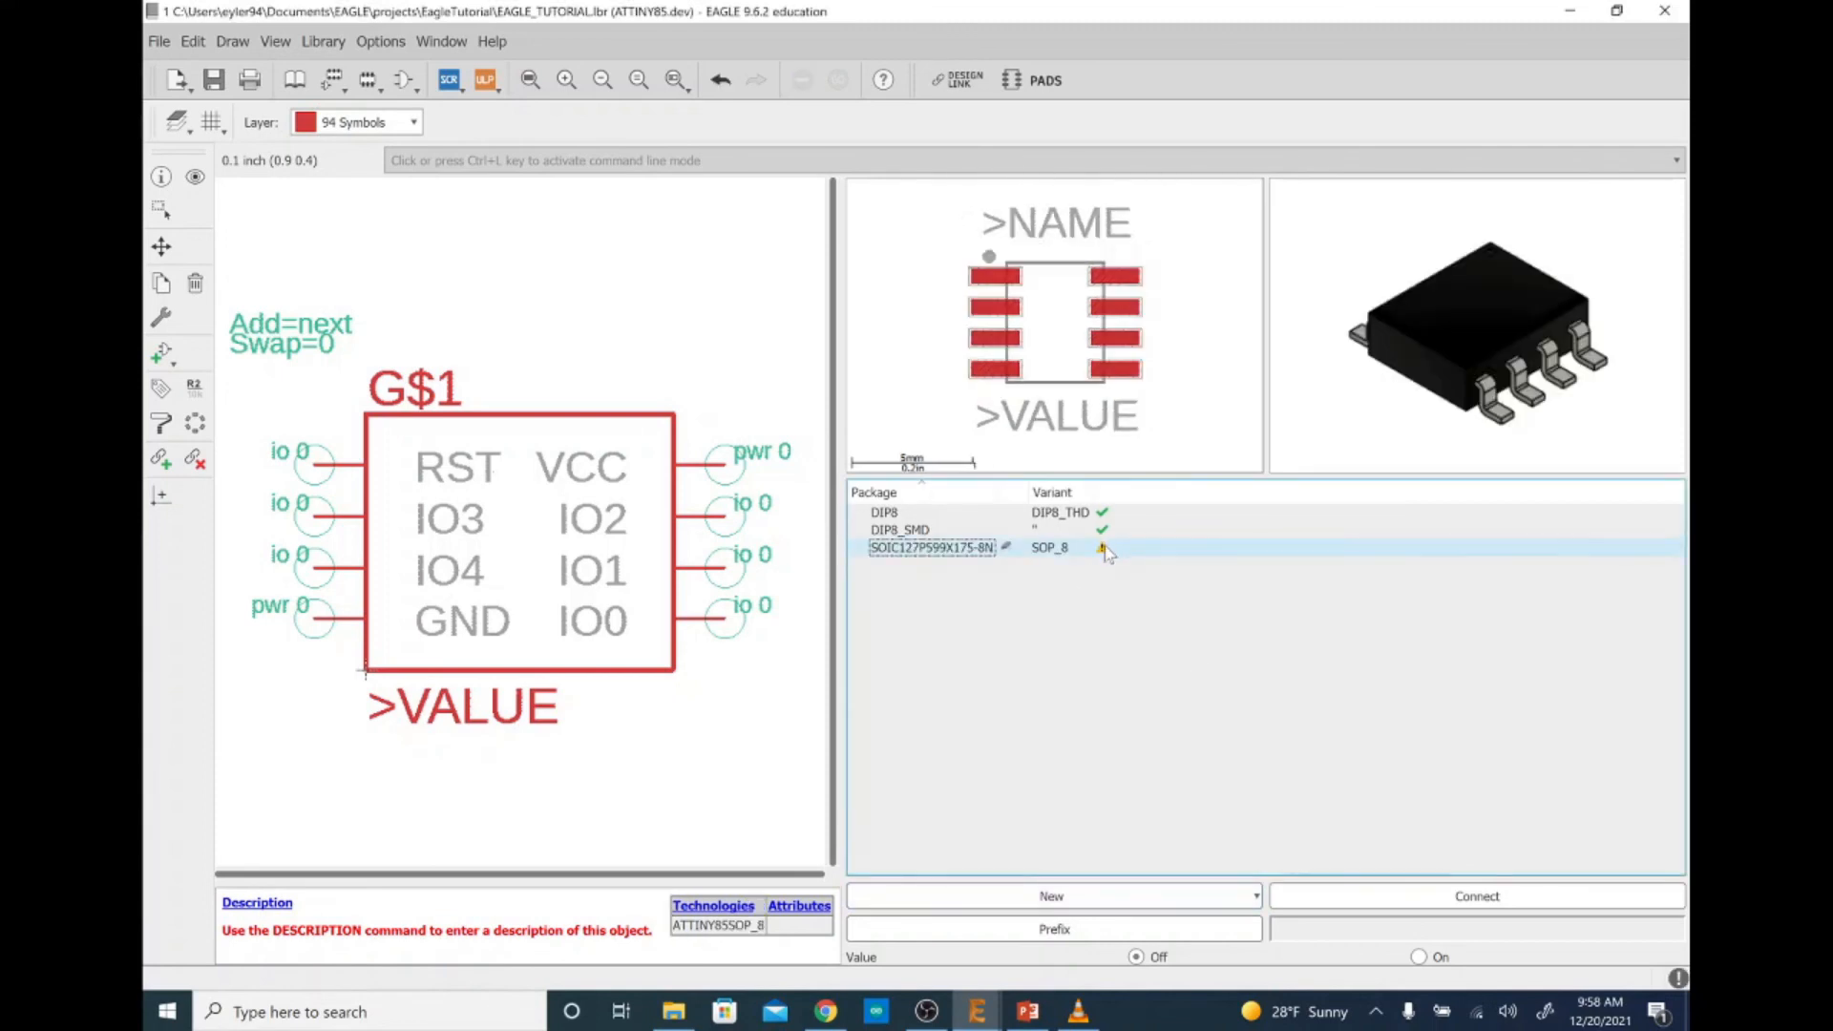
pyautogui.click(1099, 551)
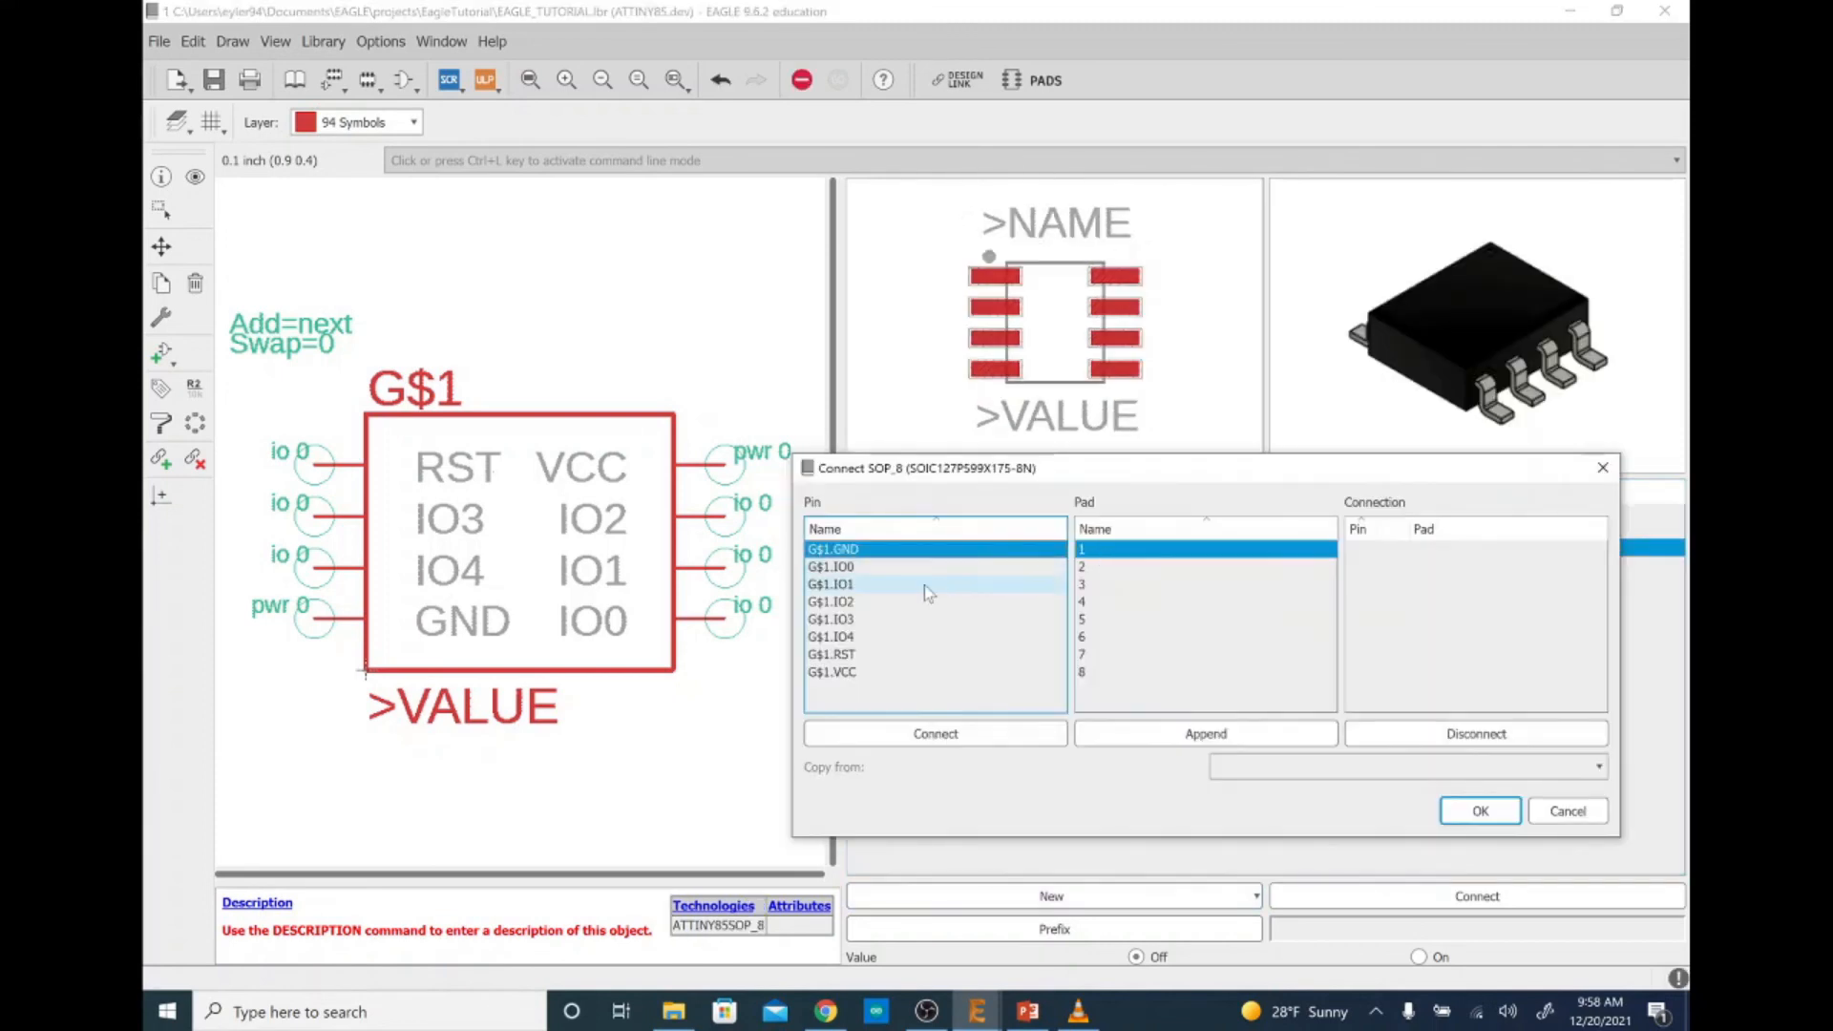
pyautogui.click(931, 657)
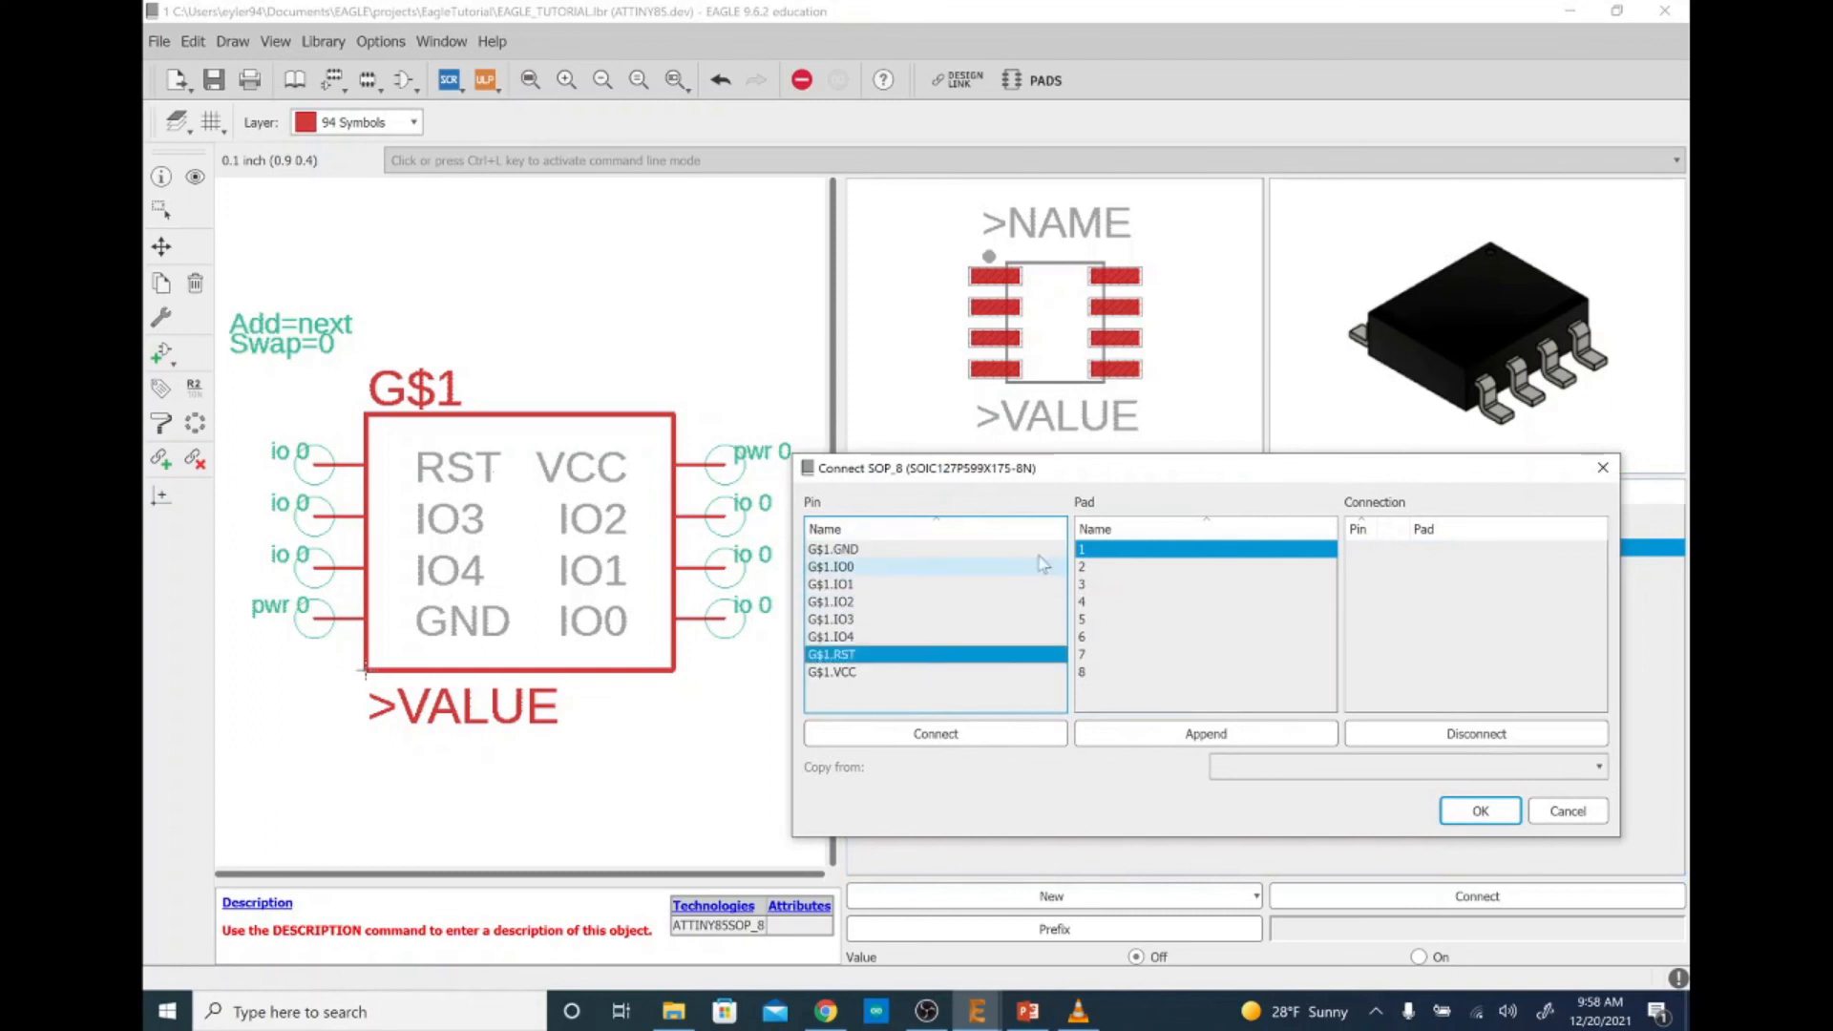
pyautogui.click(1012, 735)
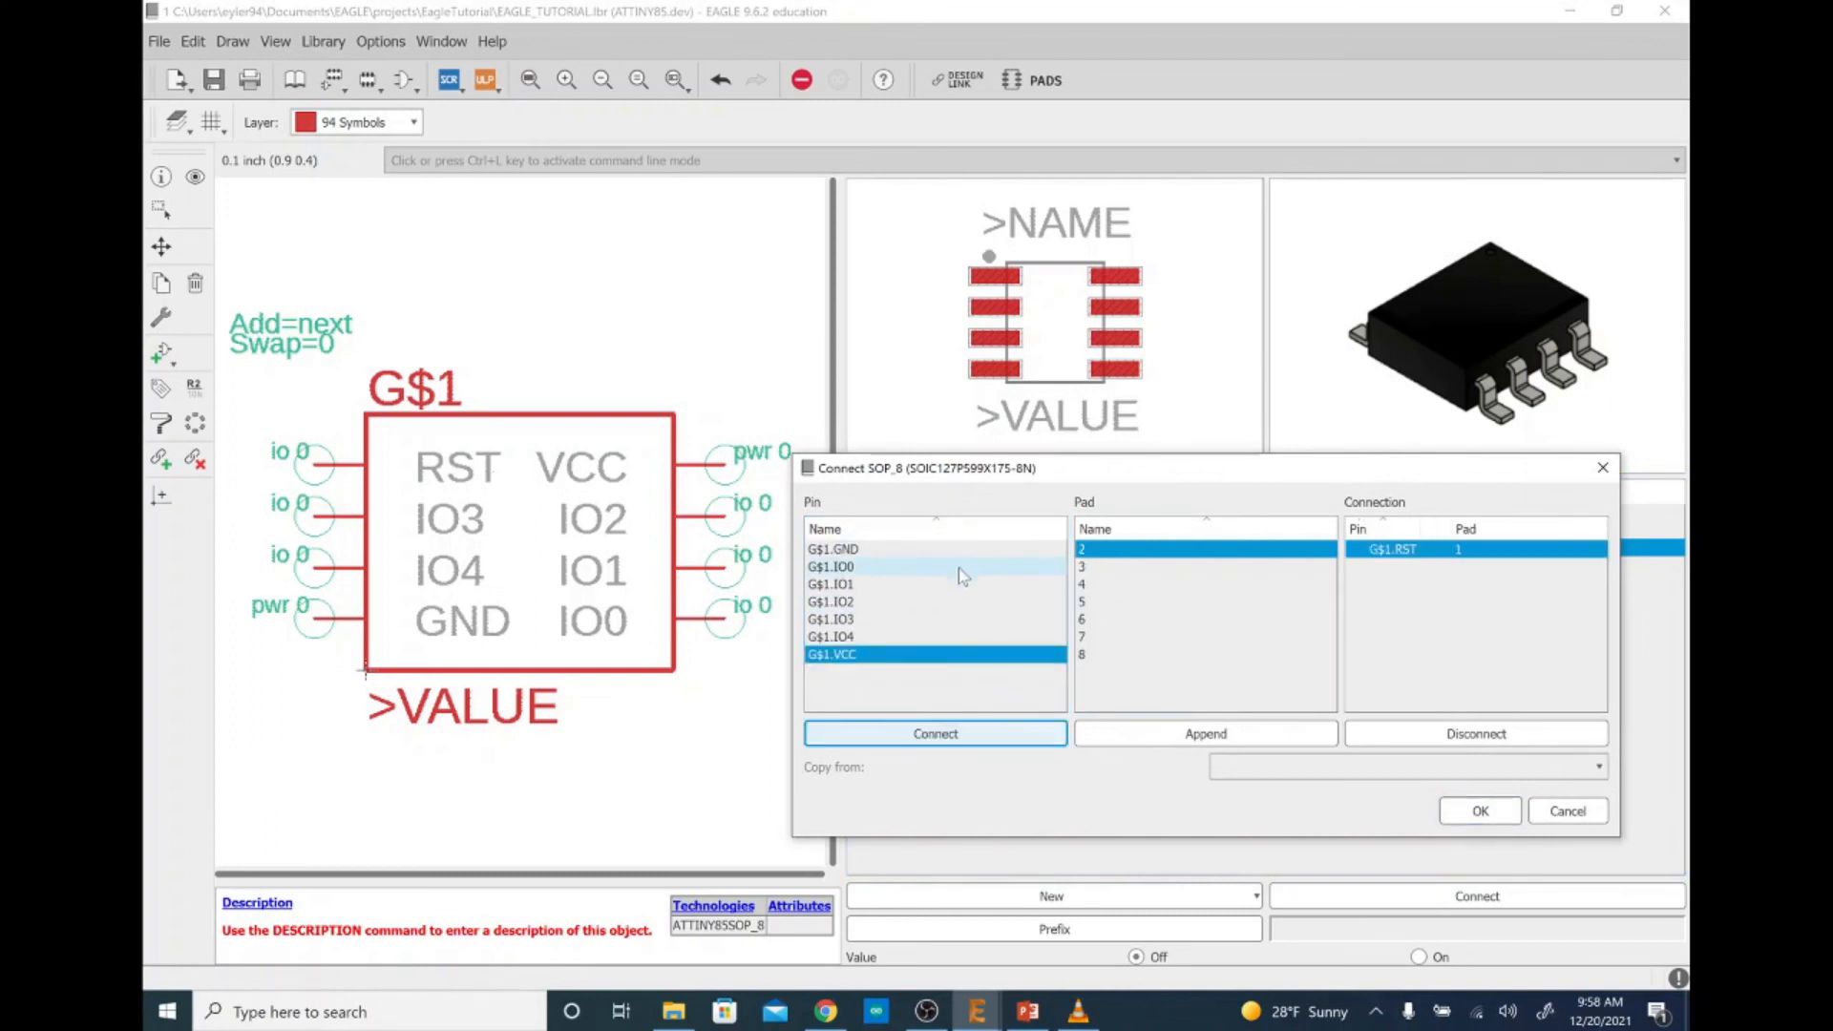
pyautogui.click(960, 621)
pyautogui.click(982, 737)
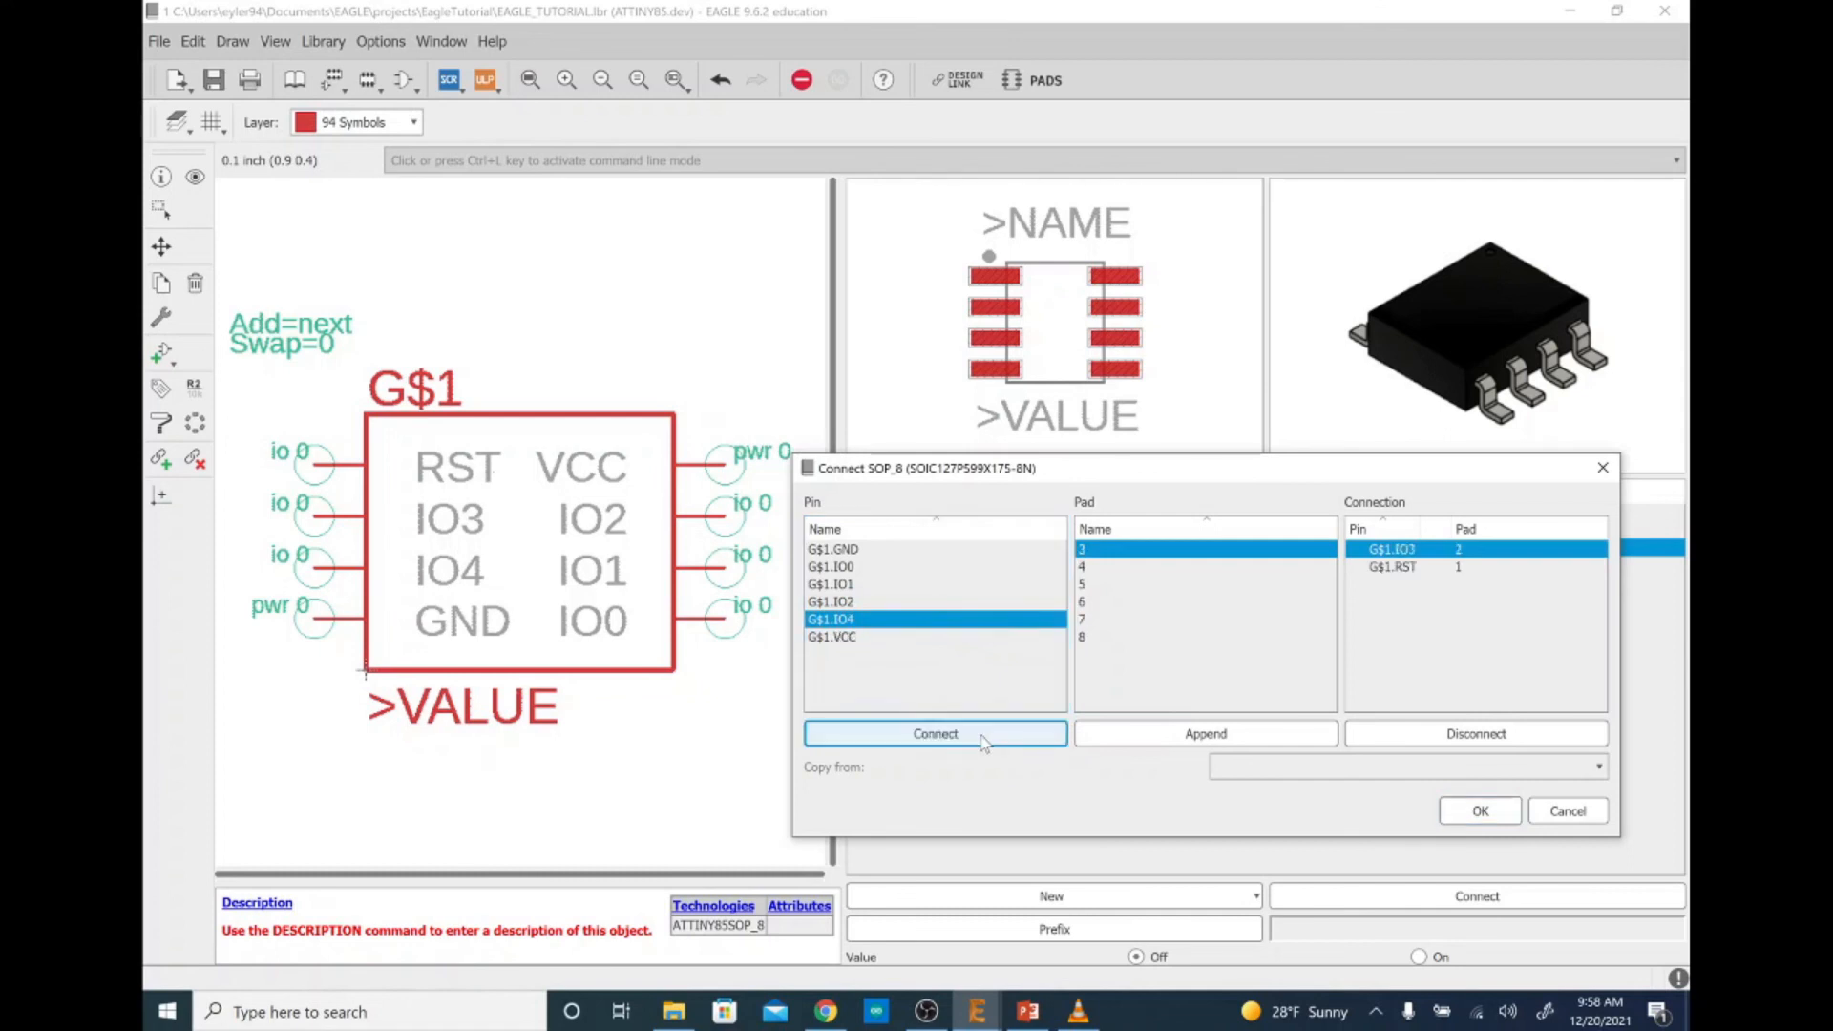
pyautogui.click(982, 736)
# Connect GND, IO0, IO1, IO2 and VCC to pads 4 through 8 and accept the SOP_8 connections
pyautogui.click(969, 551)
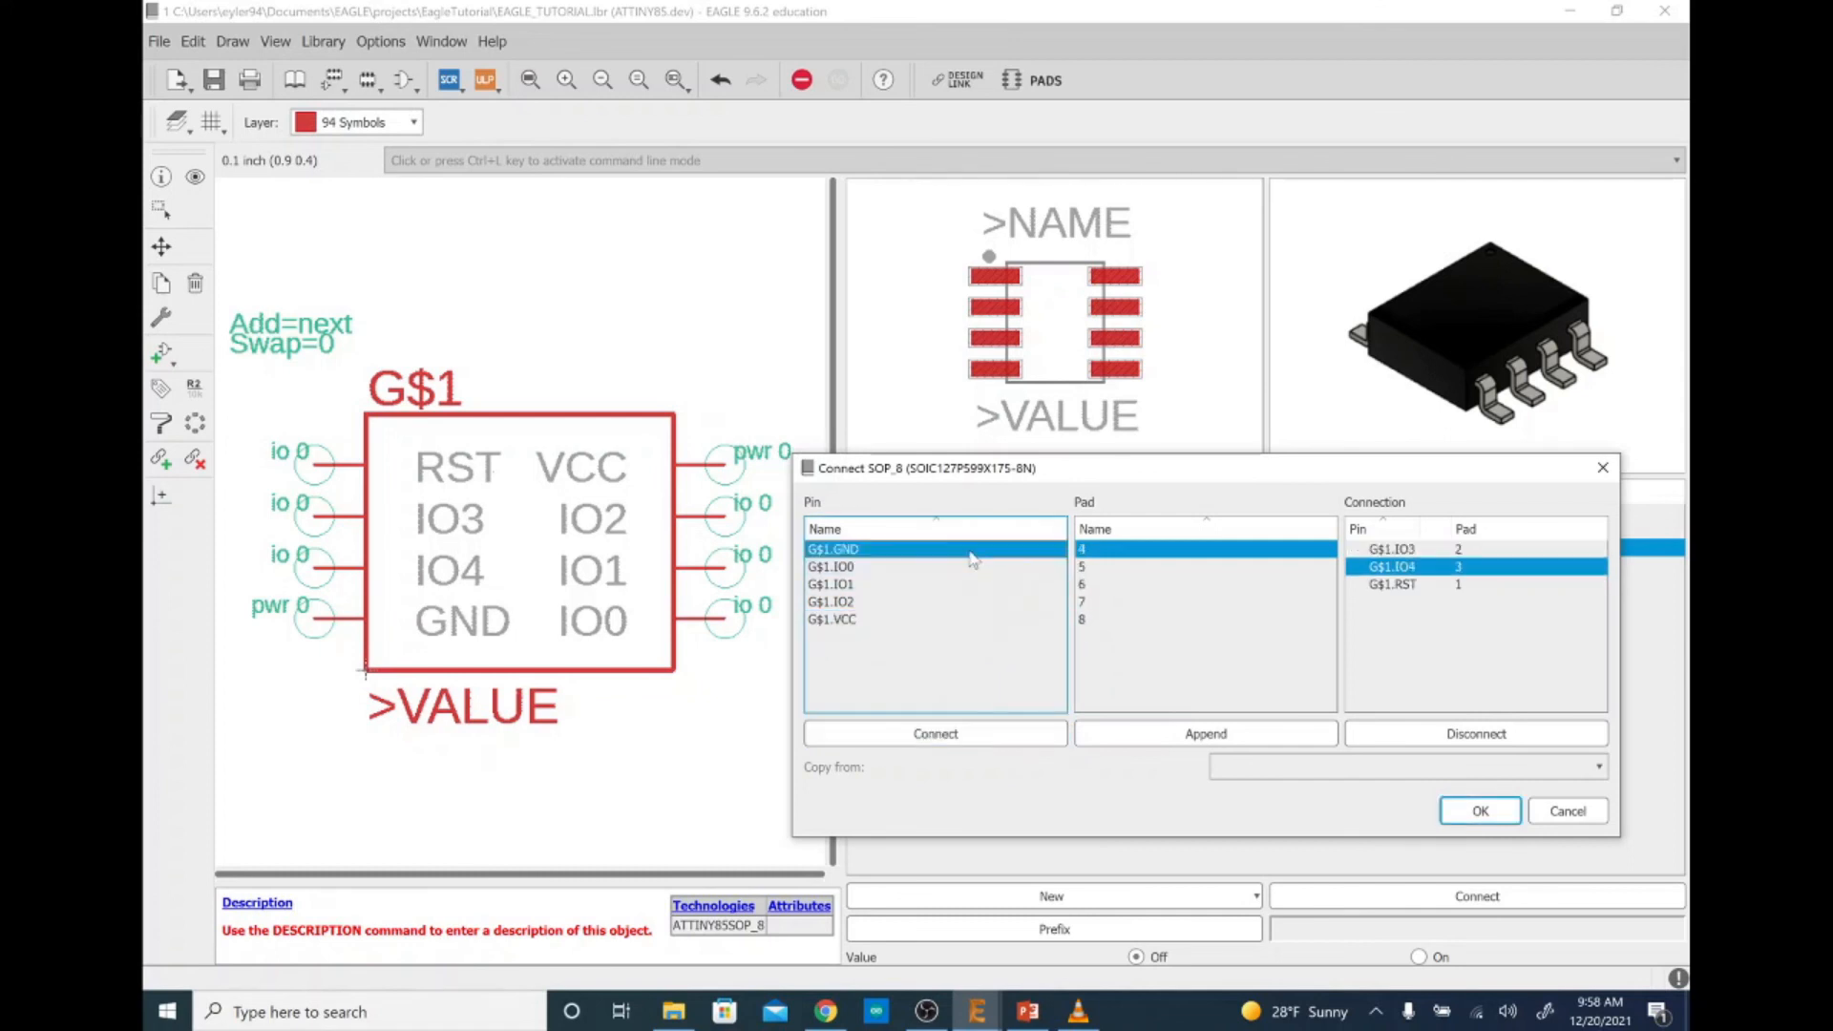
pyautogui.click(1041, 738)
pyautogui.click(1038, 743)
pyautogui.click(1039, 743)
pyautogui.click(1041, 740)
pyautogui.click(1041, 740)
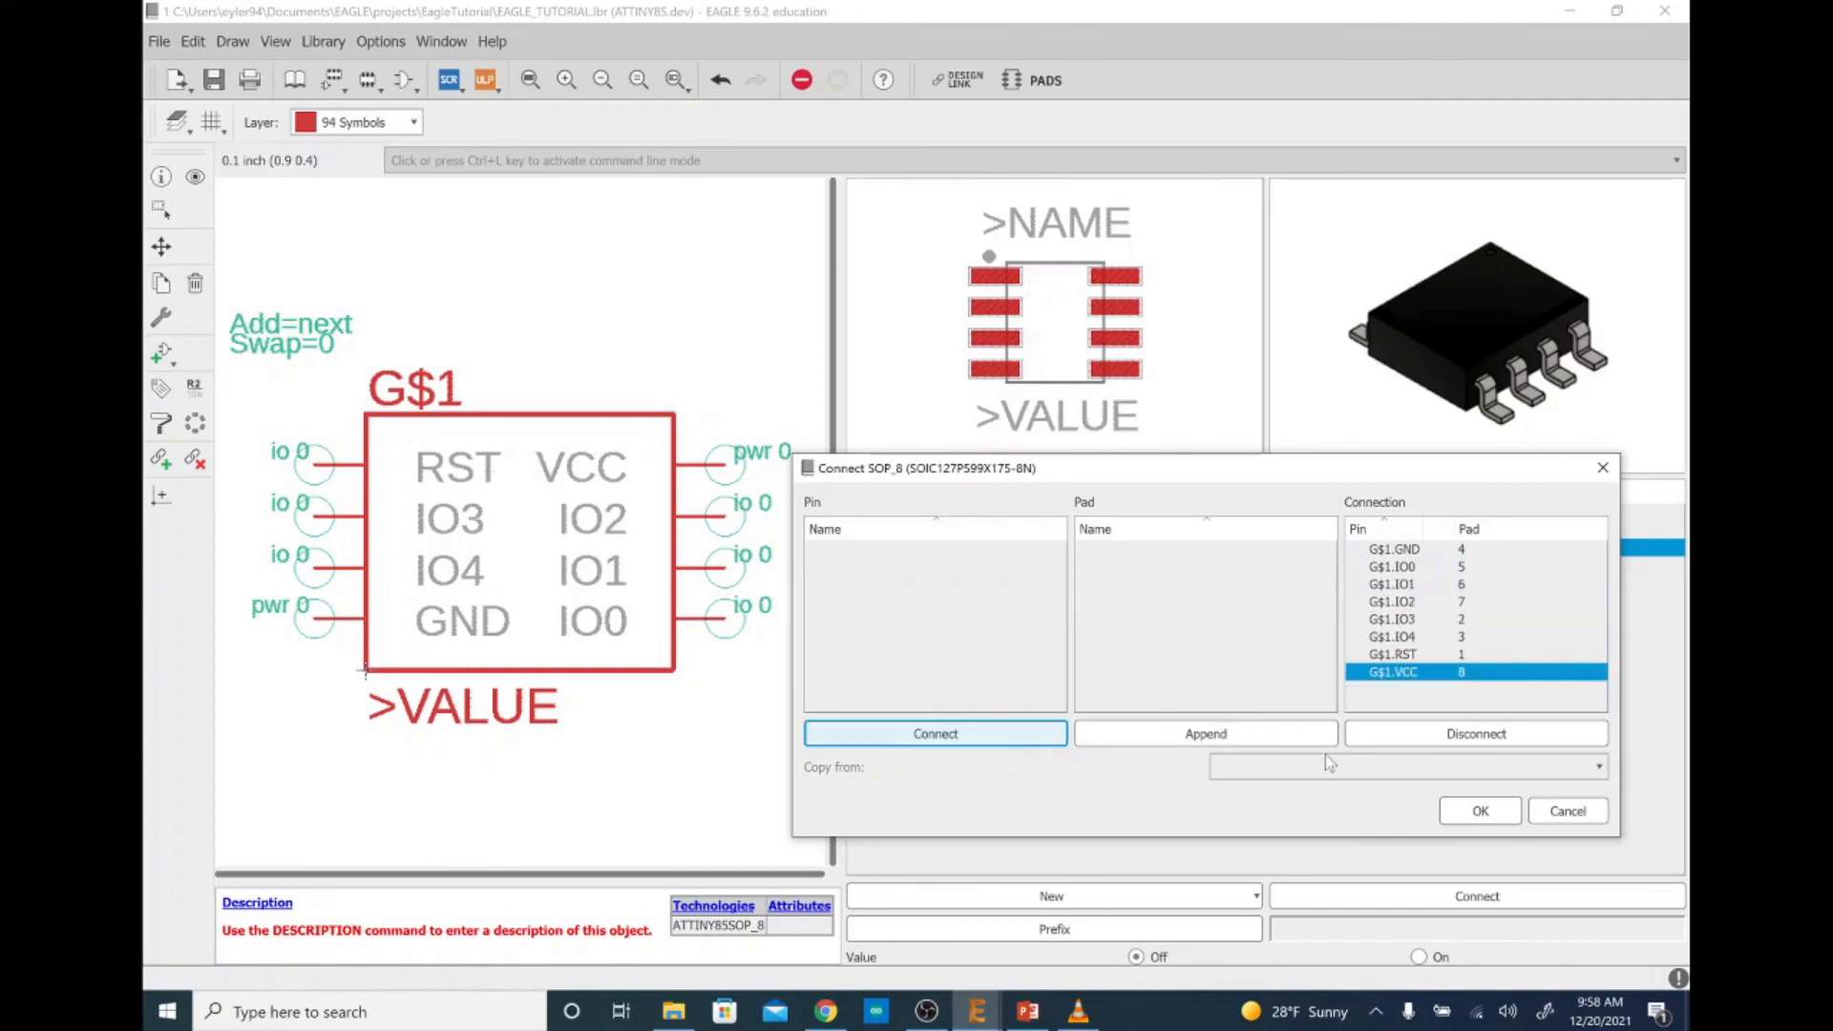
pyautogui.click(1455, 810)
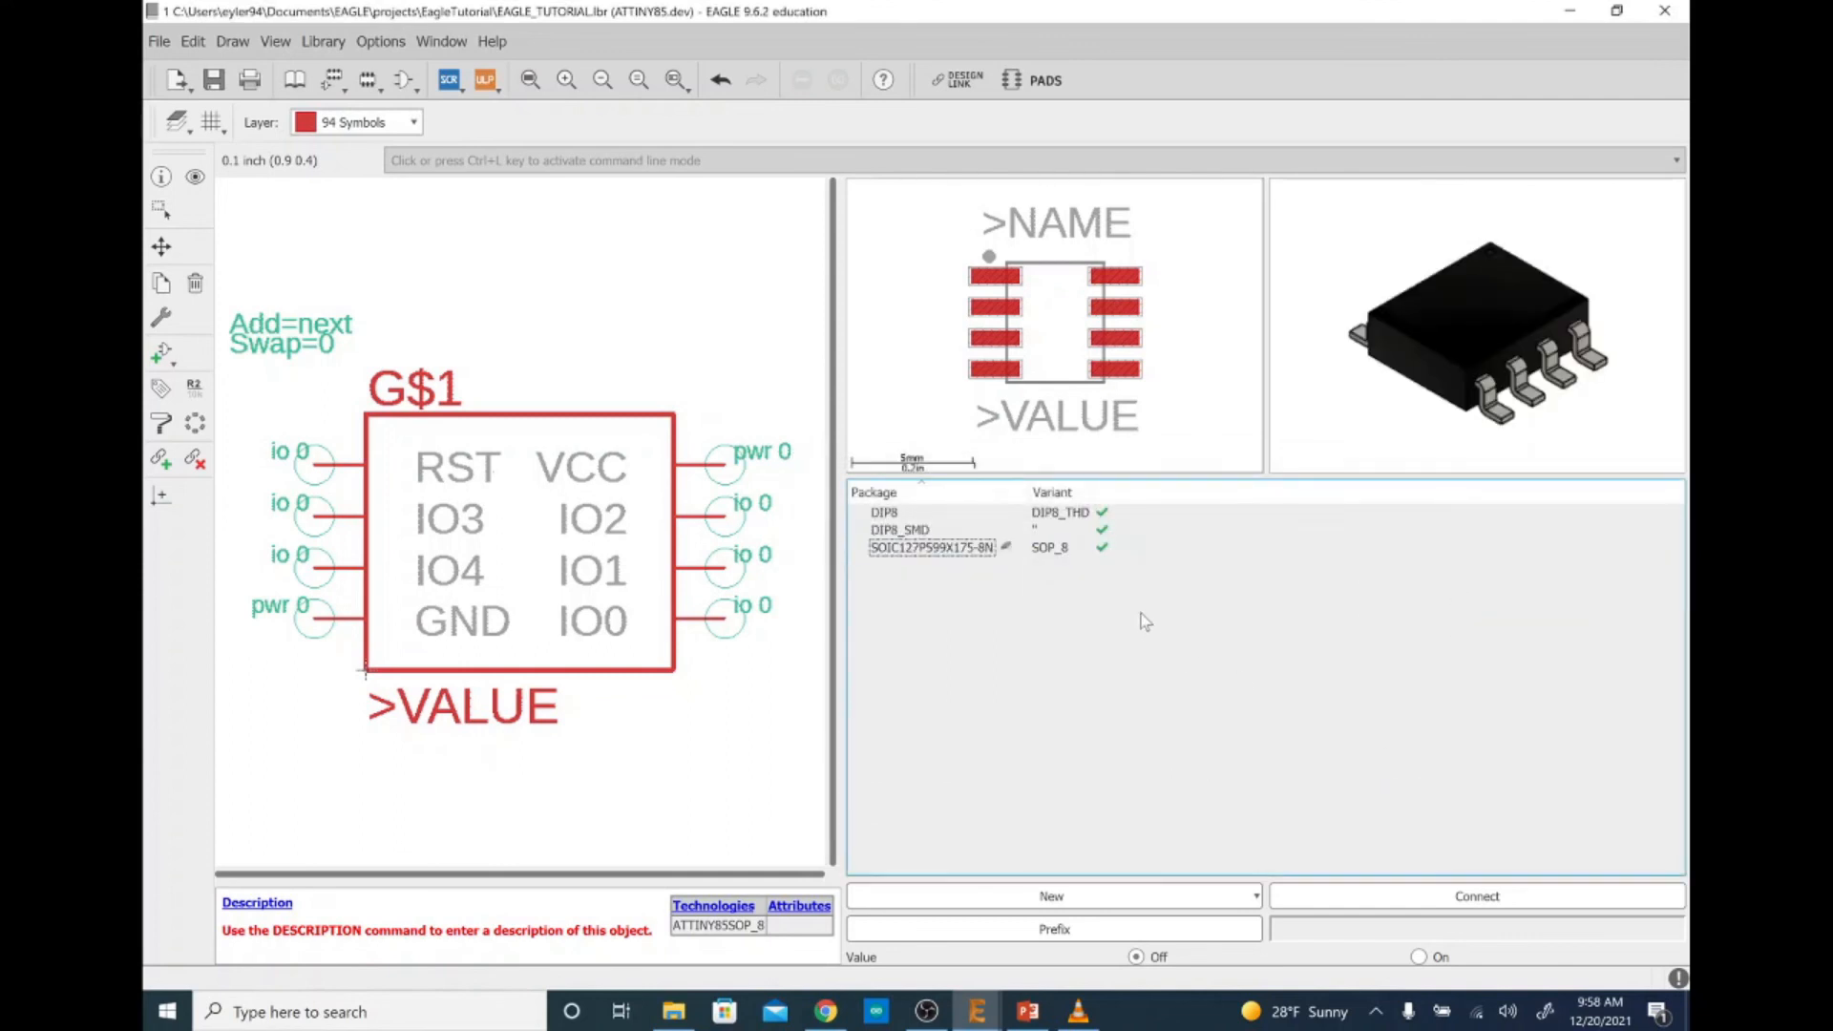
# Review the ATTINY85 package variants and check the library's footprint and 3D package entries
pyautogui.click(1050, 512)
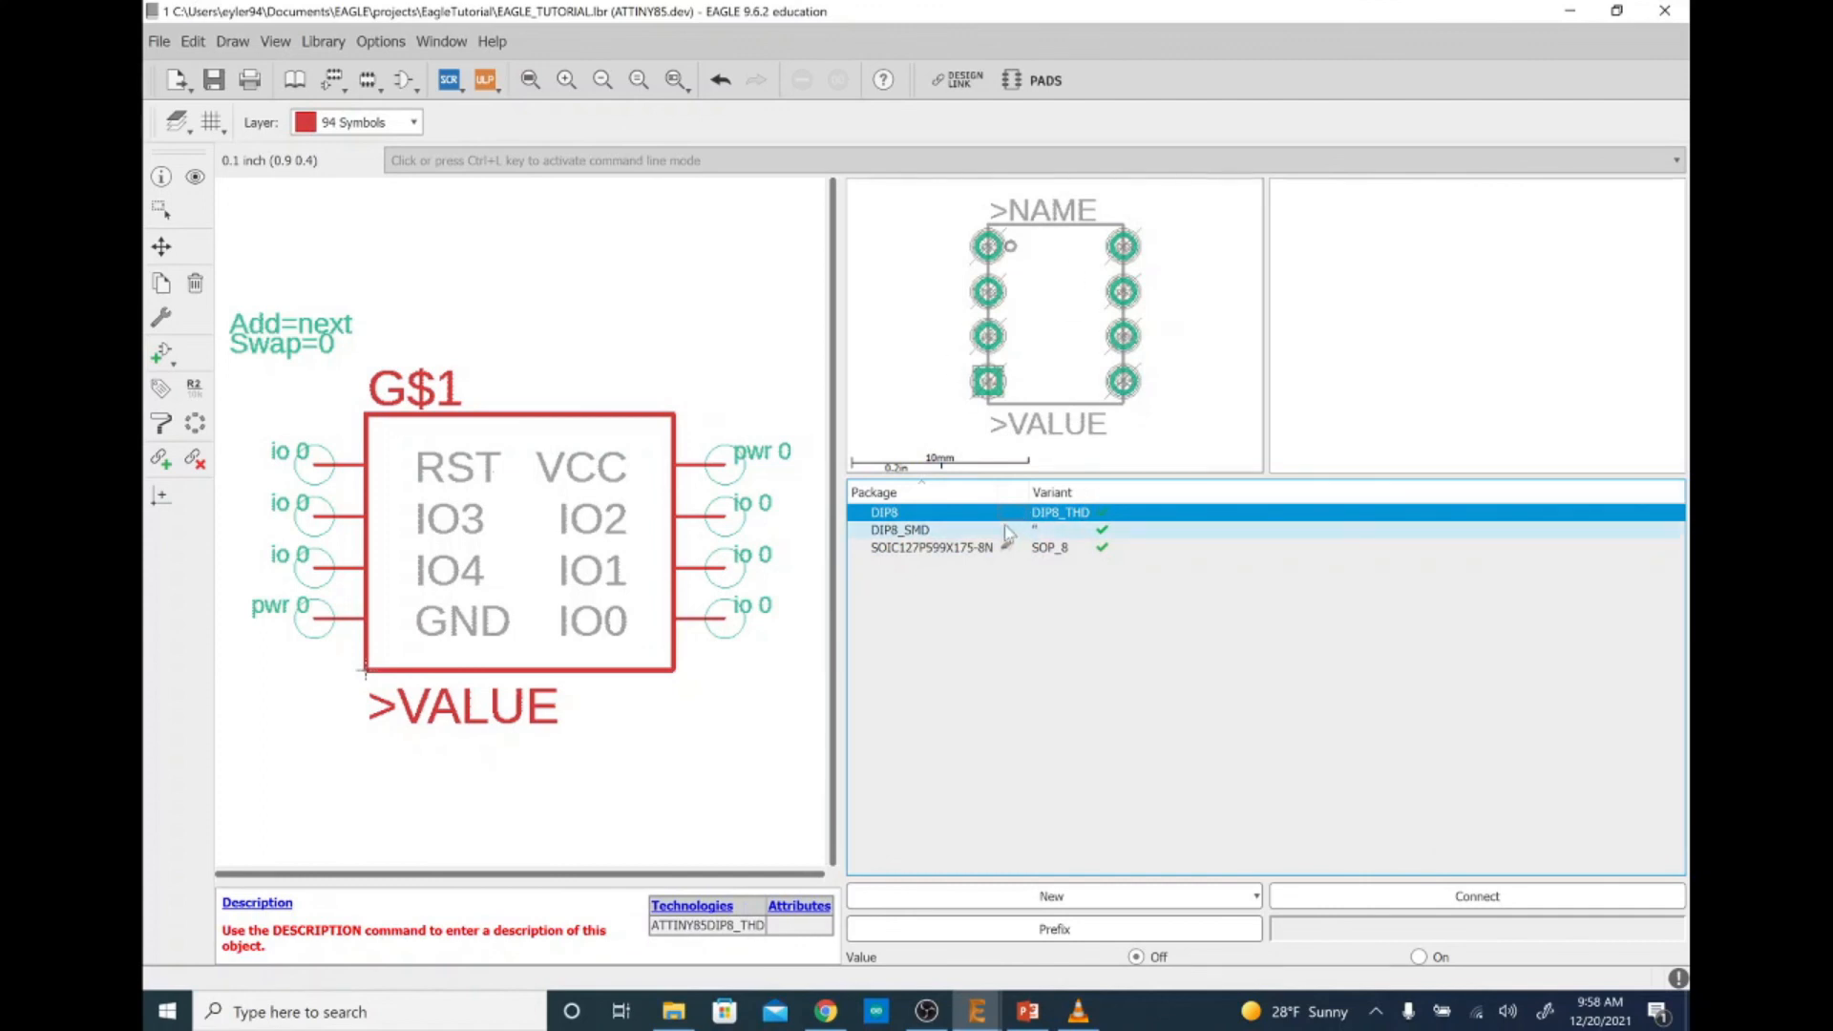
pyautogui.click(1003, 531)
pyautogui.click(1037, 549)
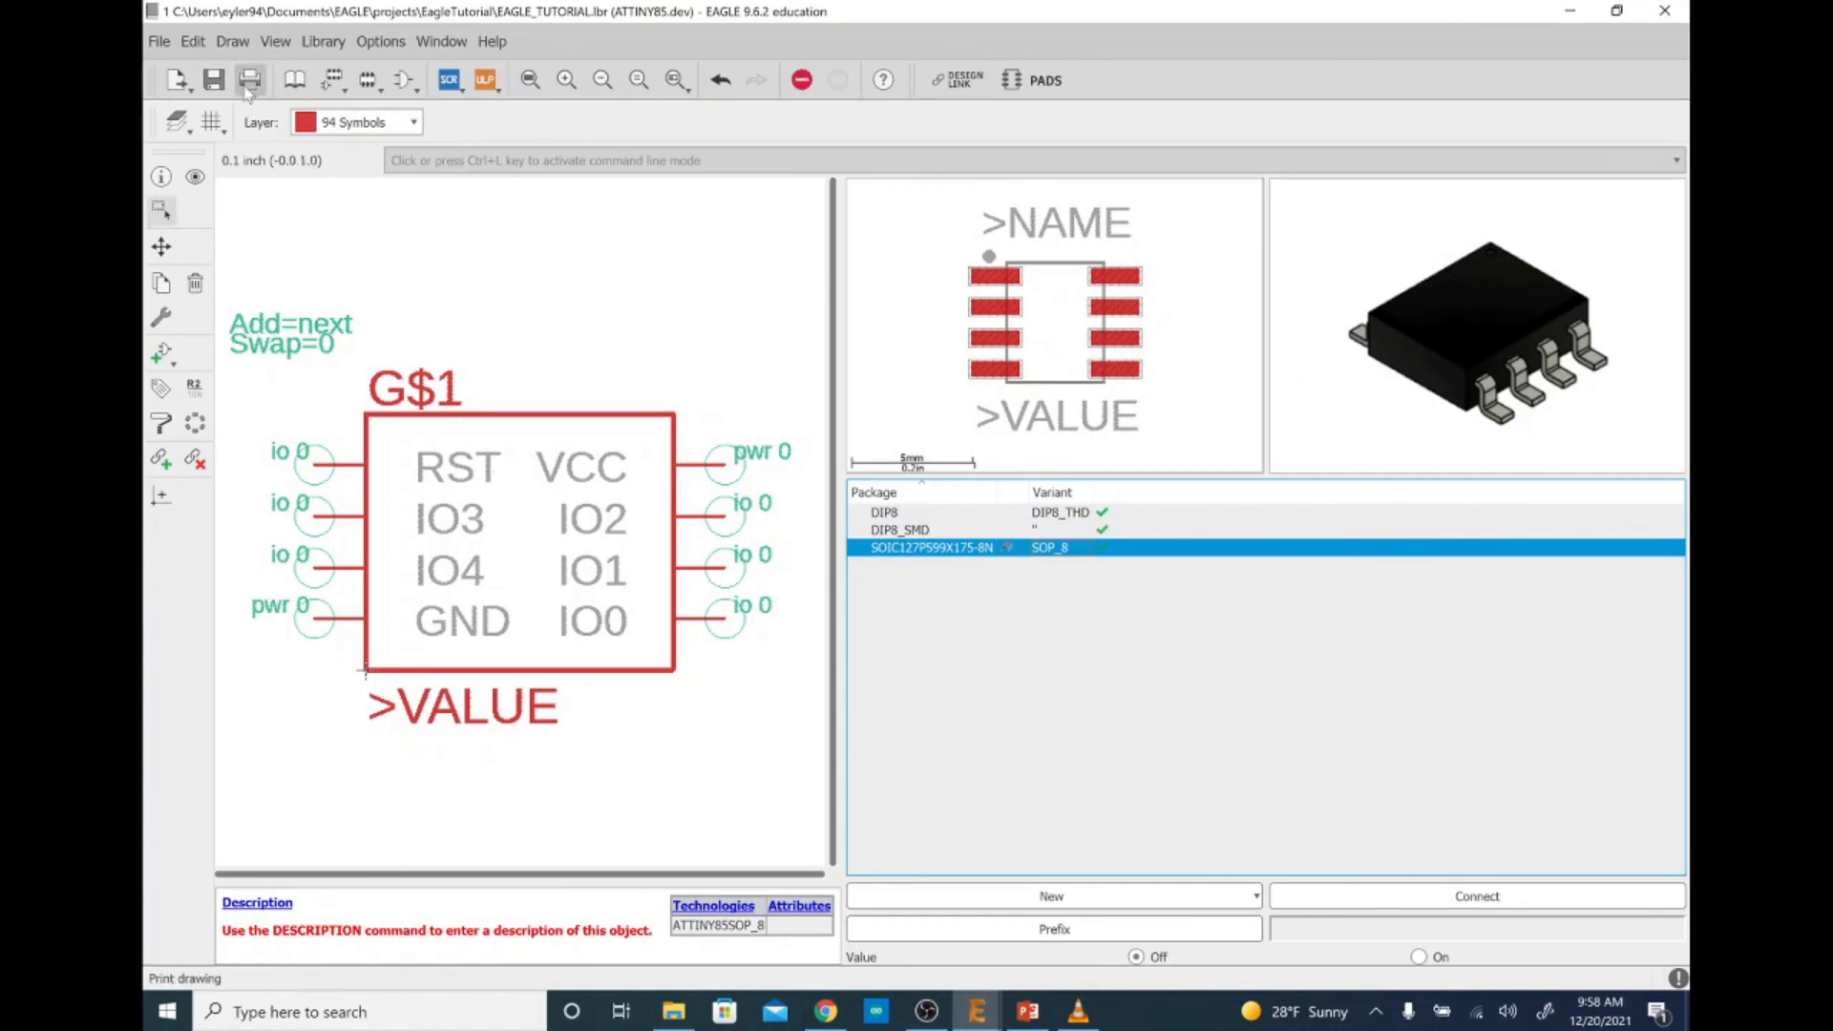
pyautogui.click(289, 87)
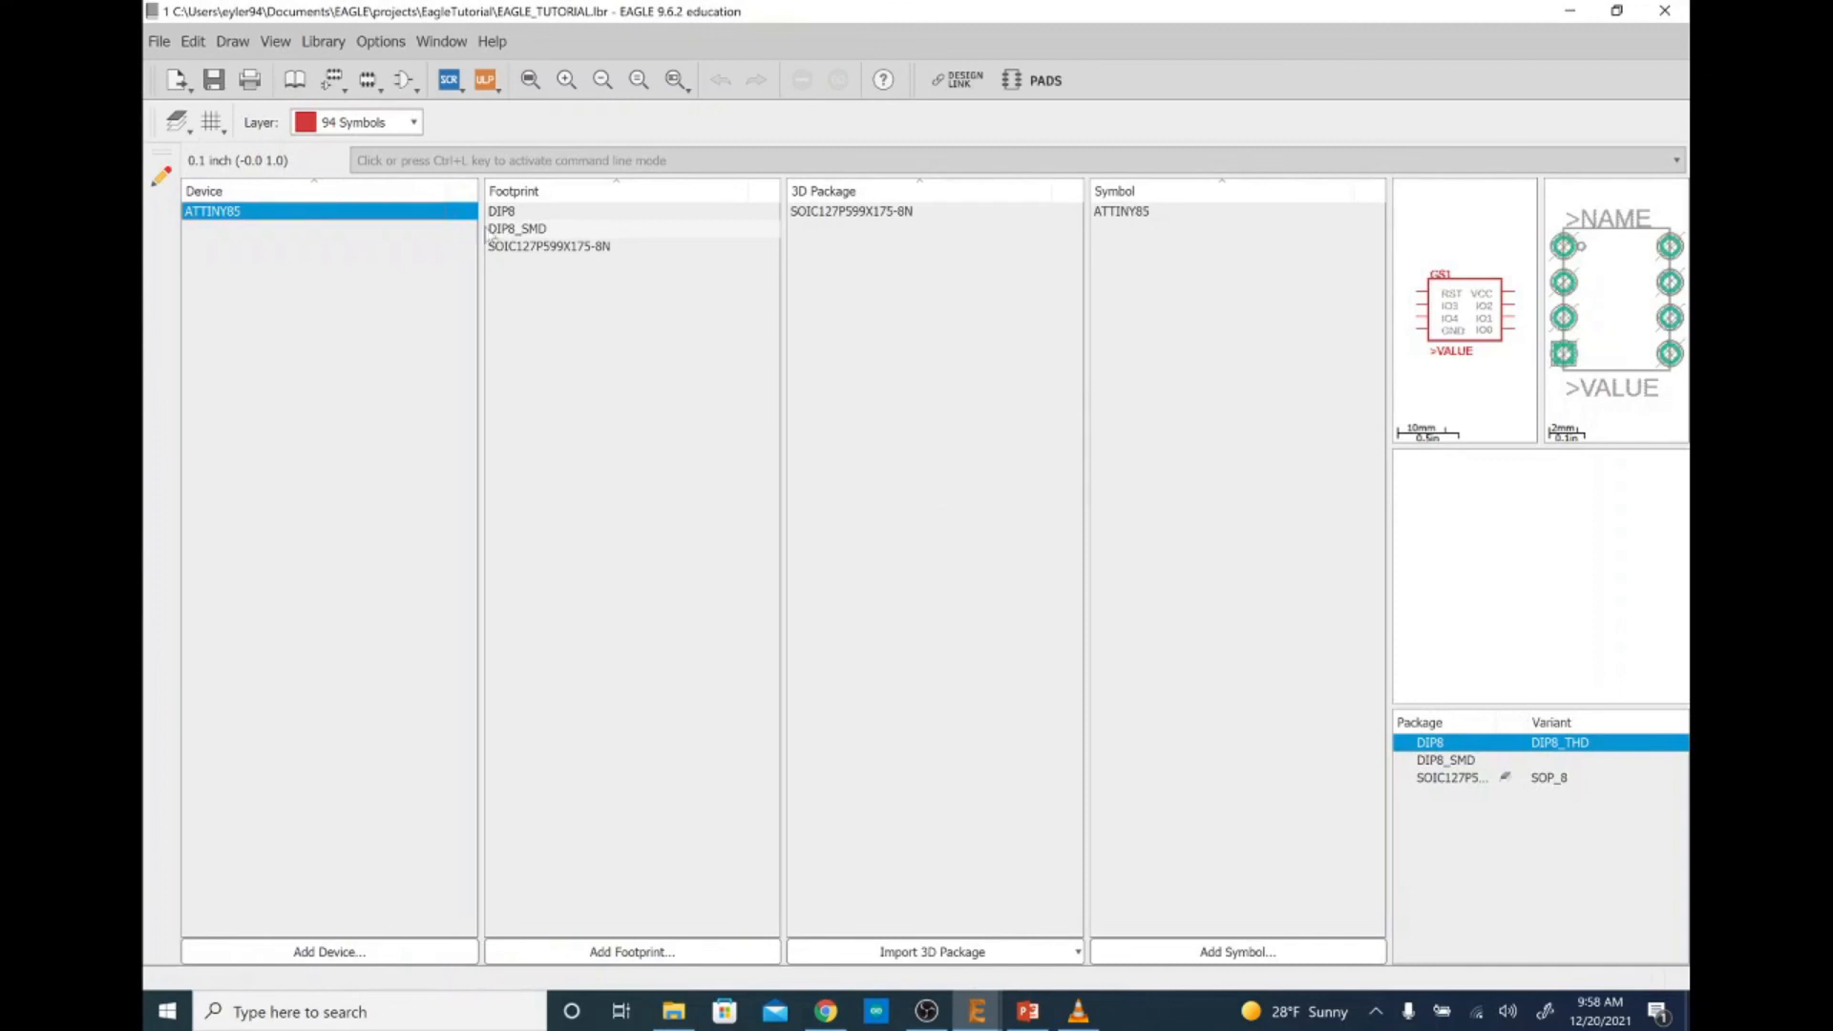
pyautogui.click(501, 212)
pyautogui.click(445, 212)
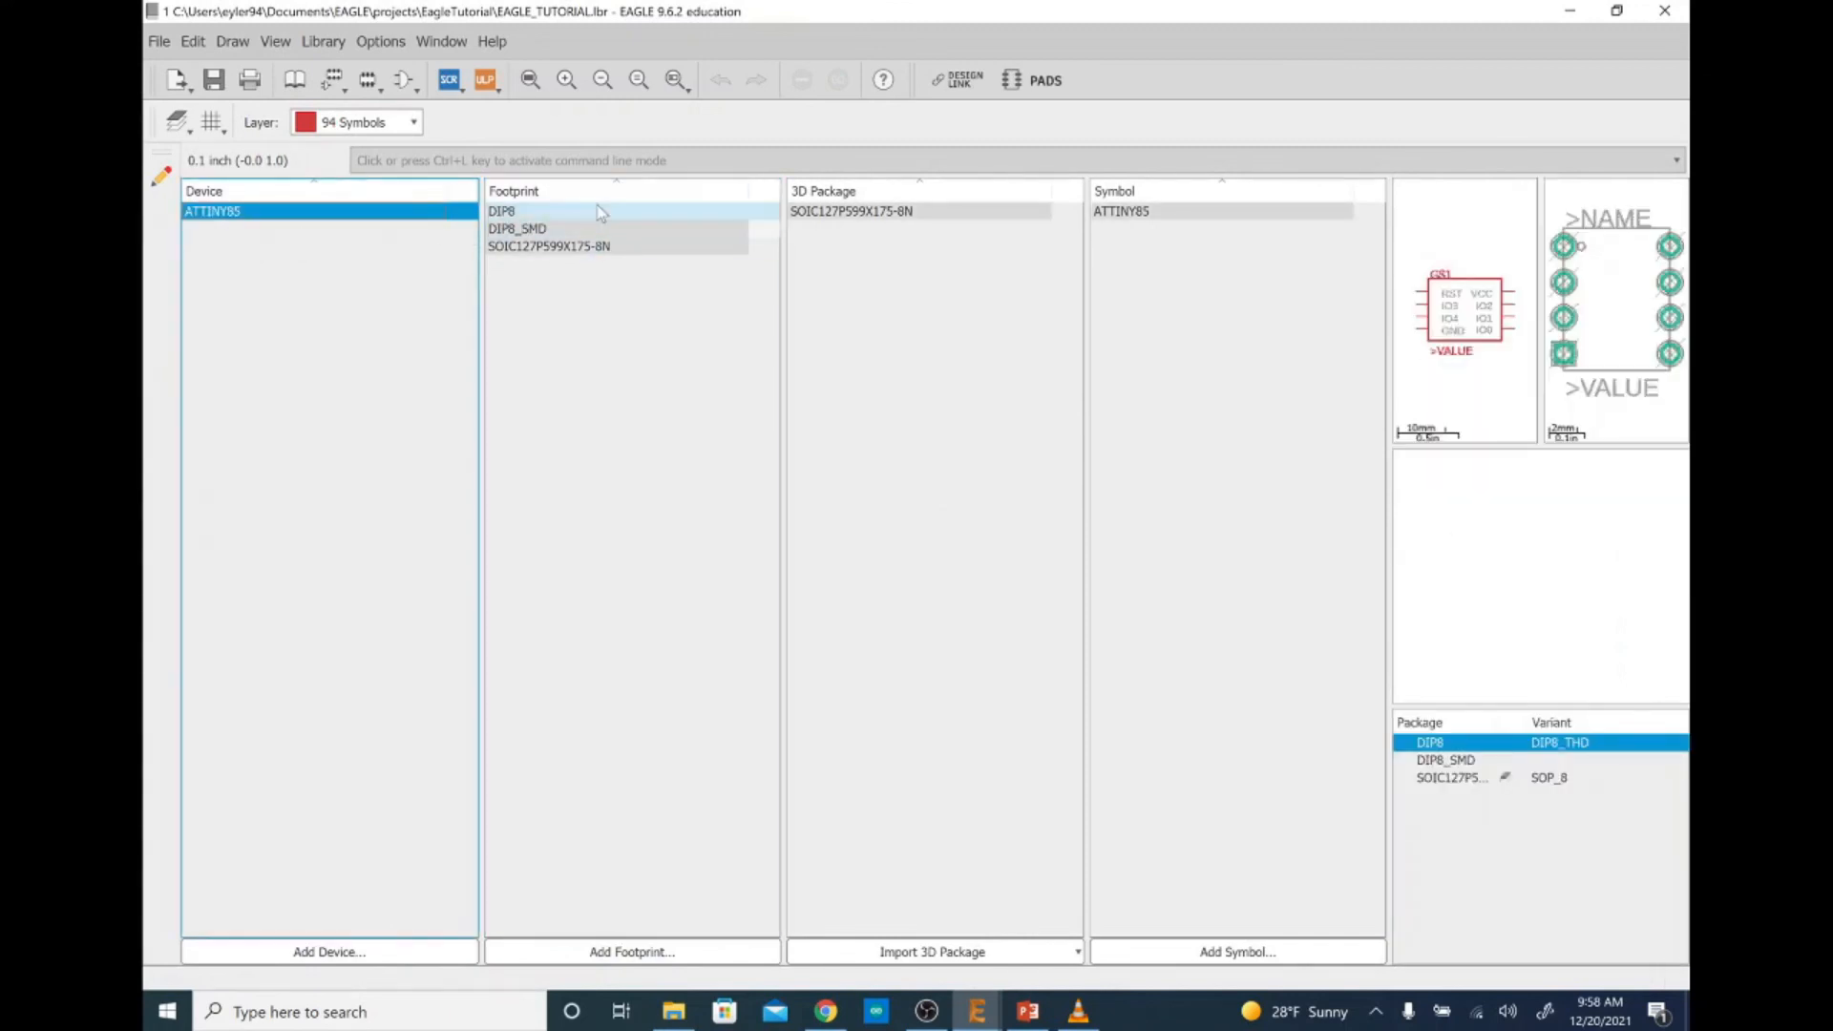
pyautogui.click(841, 212)
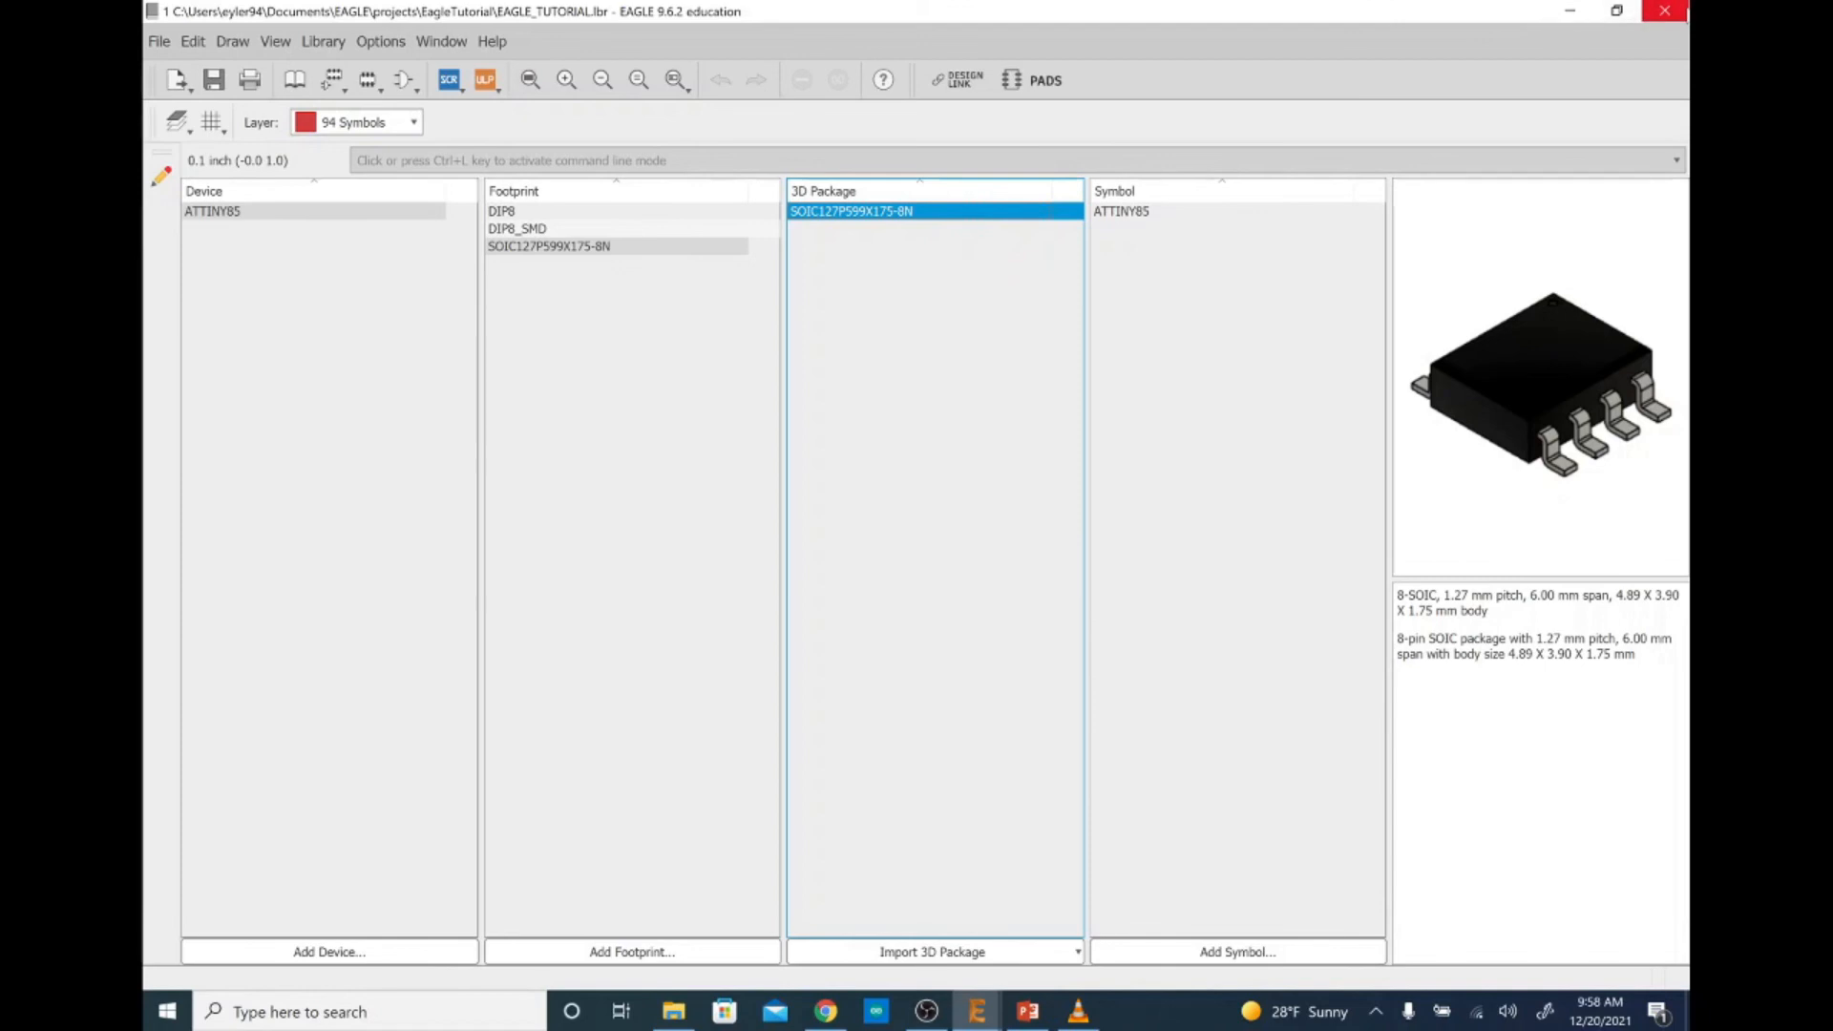
# Close the library editor and make EagleTutorial the active project with its EAGLE_TUTORIAL library in use
pyautogui.click(1666, 11)
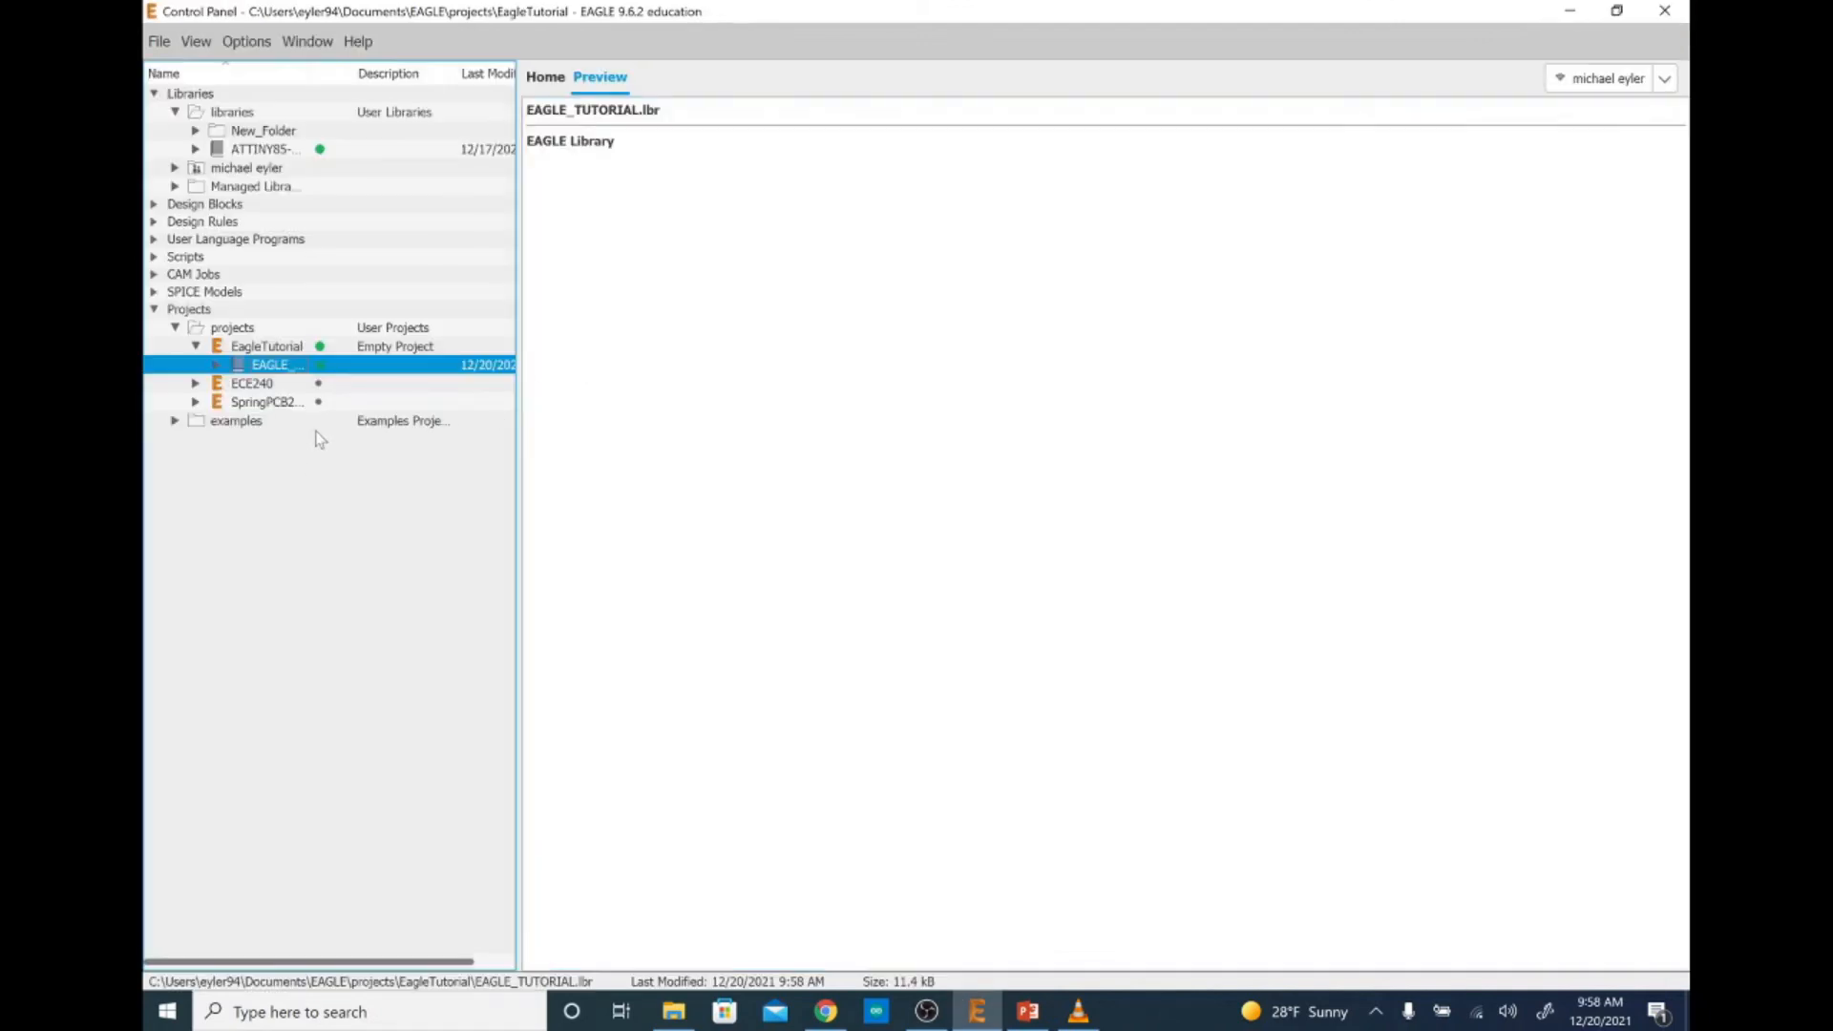
pyautogui.doubleClick(318, 384)
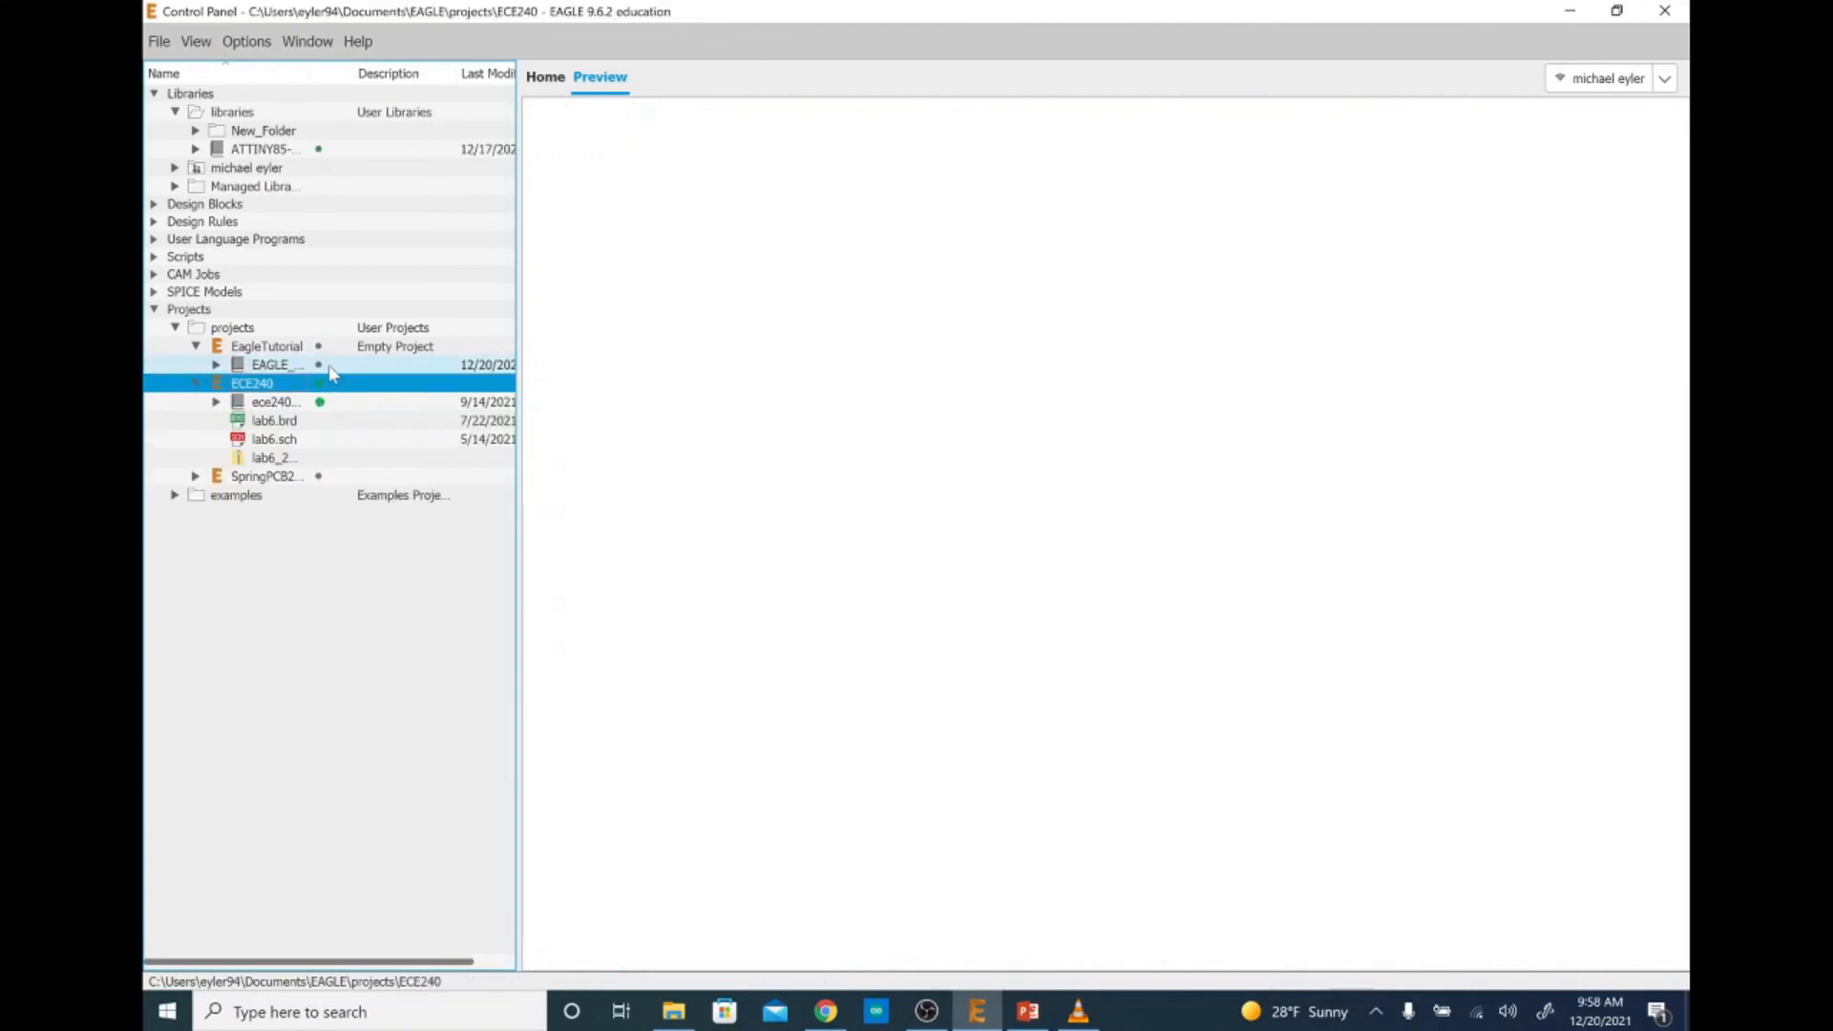
pyautogui.click(211, 387)
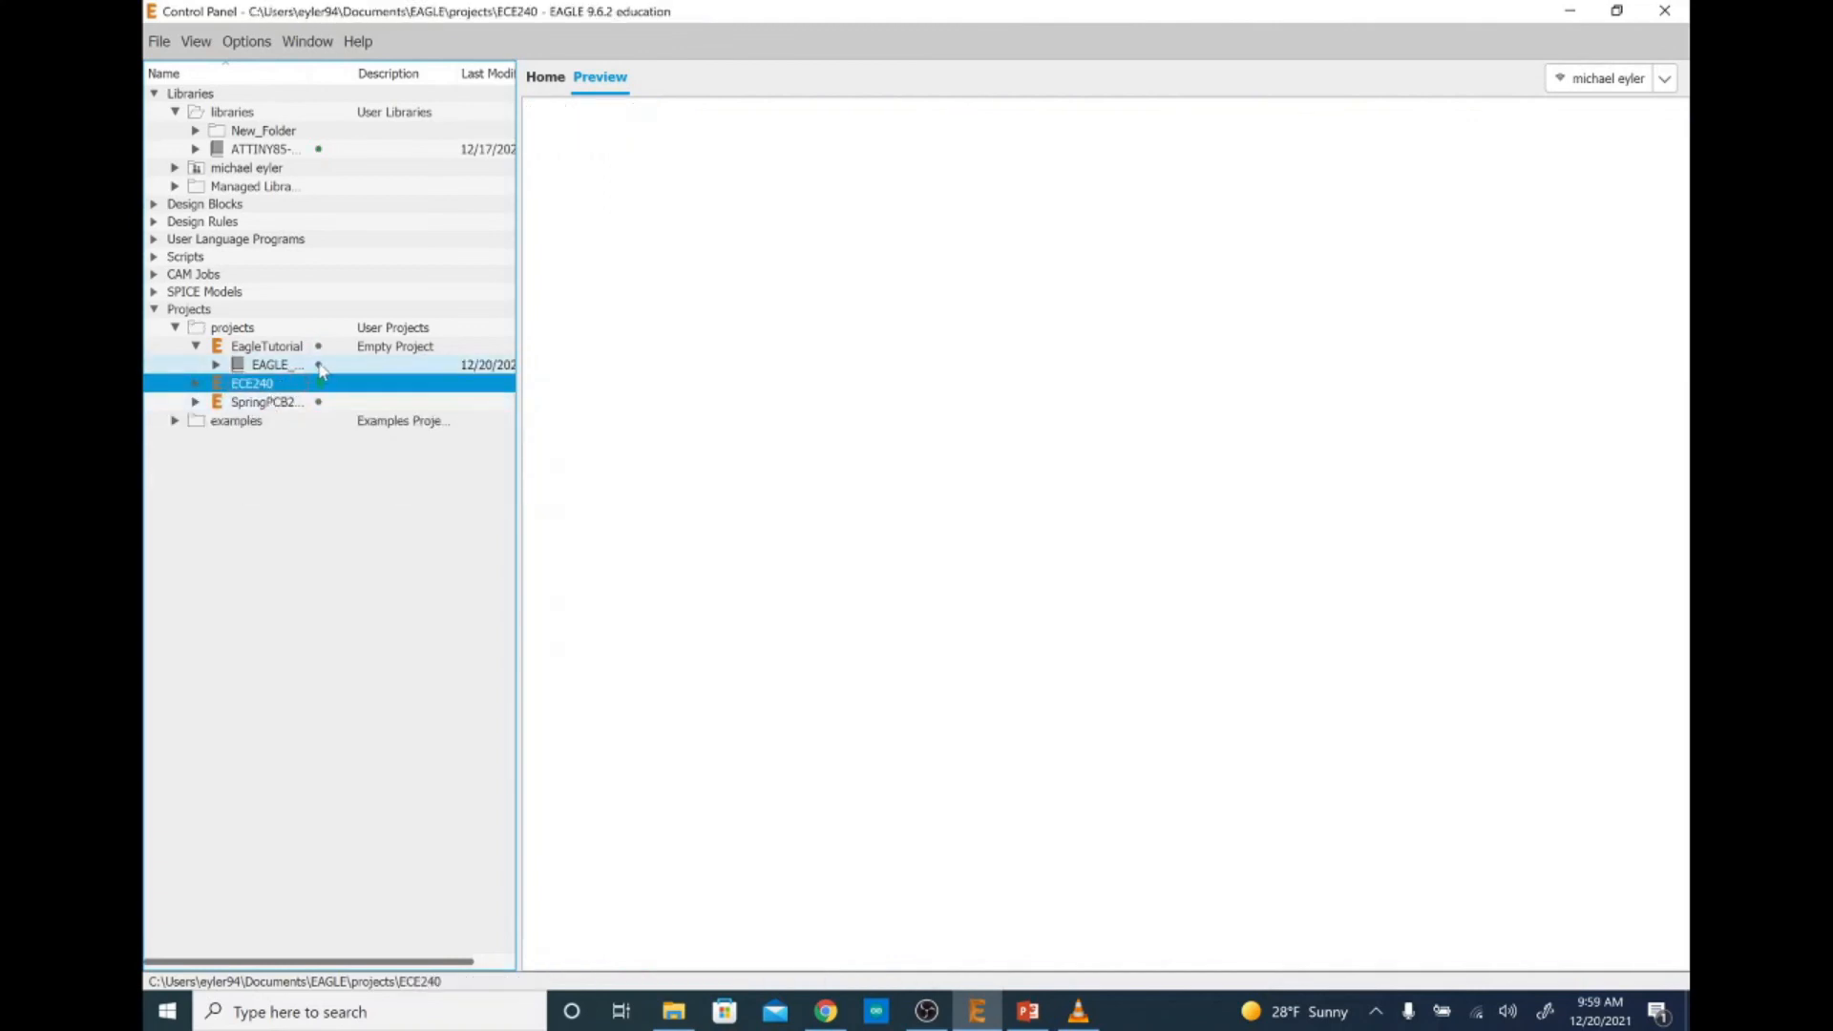
pyautogui.click(280, 348)
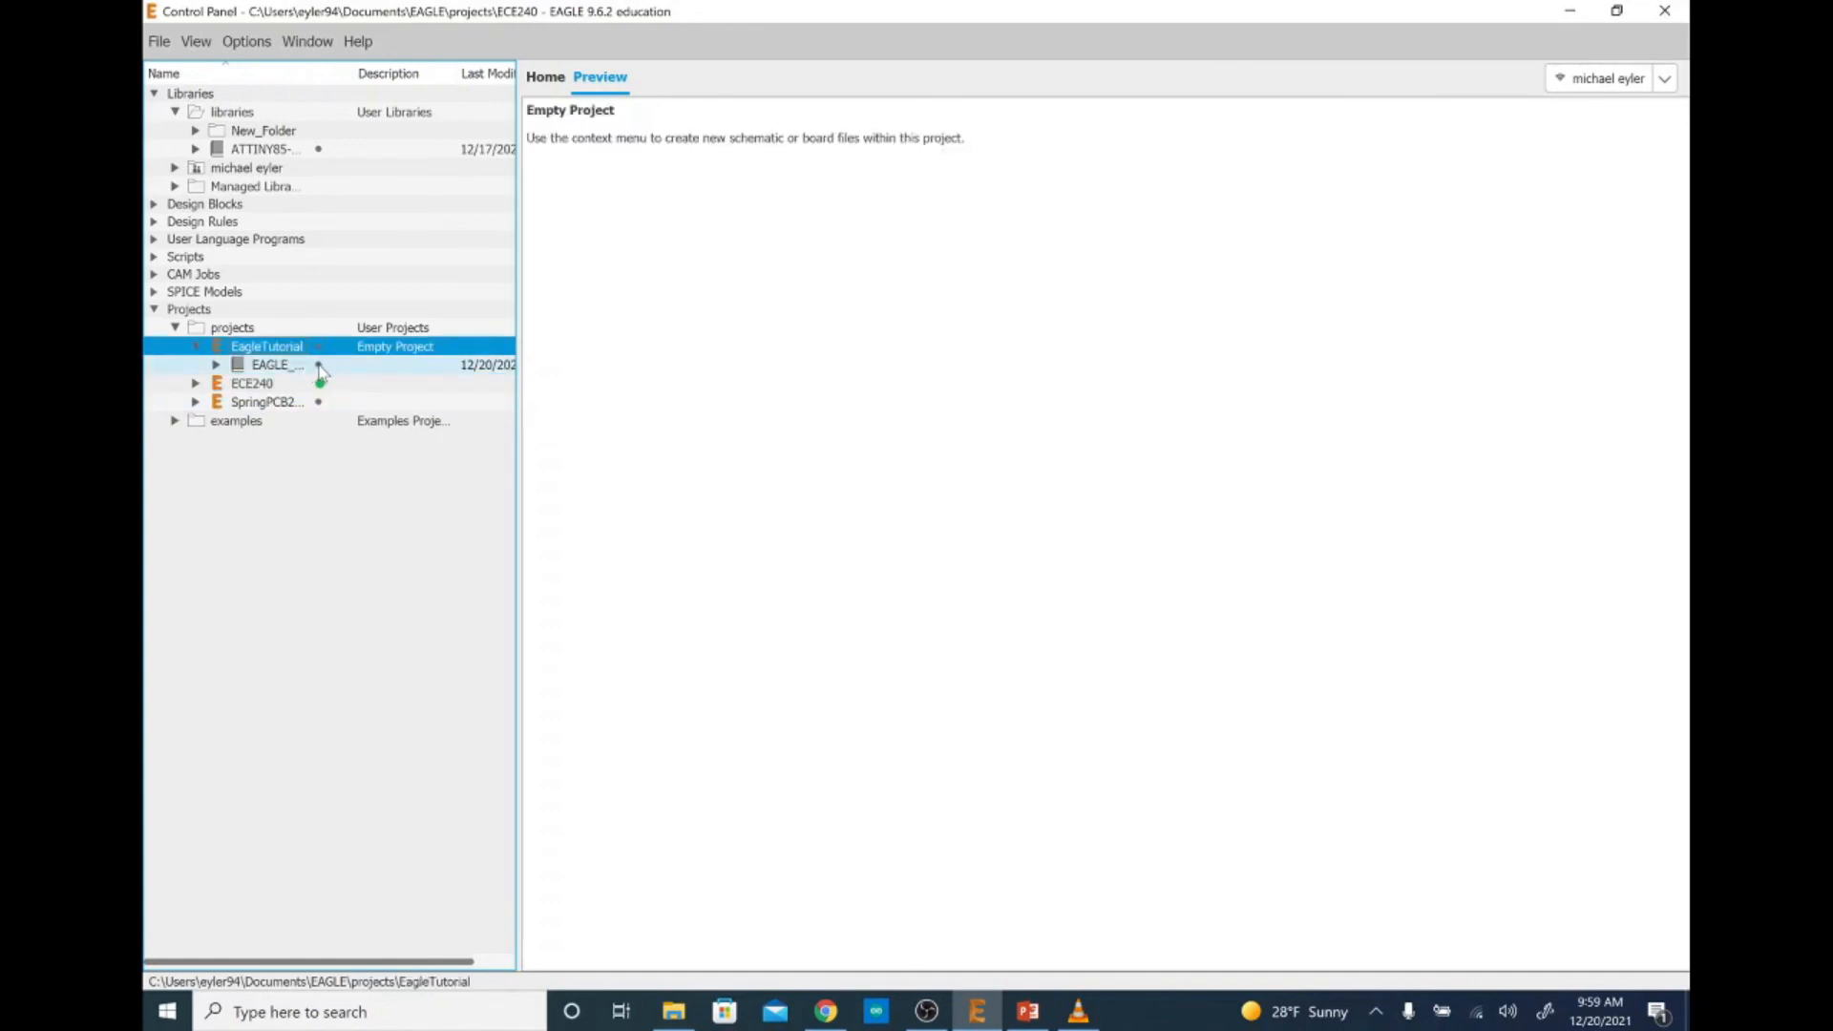
pyautogui.click(319, 366)
pyautogui.click(319, 348)
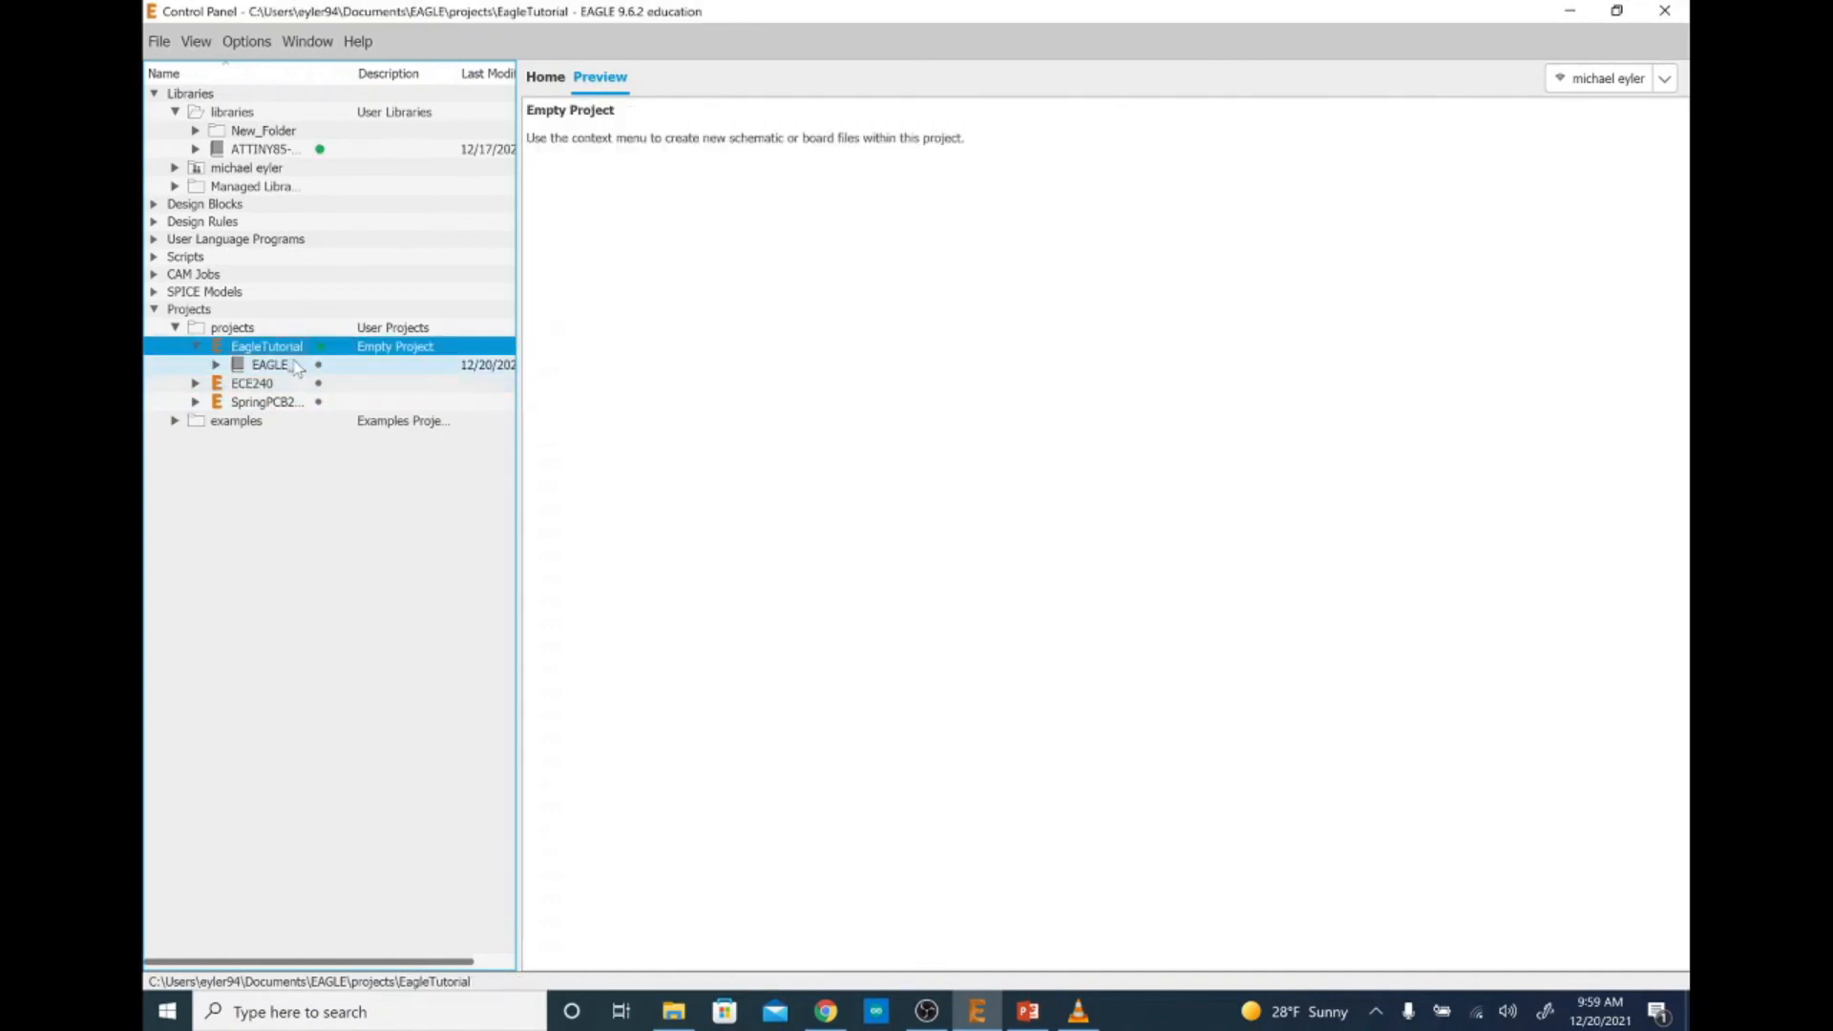
pyautogui.click(315, 366)
pyautogui.click(320, 365)
# Create a new schematic in the EagleTutorial project
pyautogui.rightClick(276, 348)
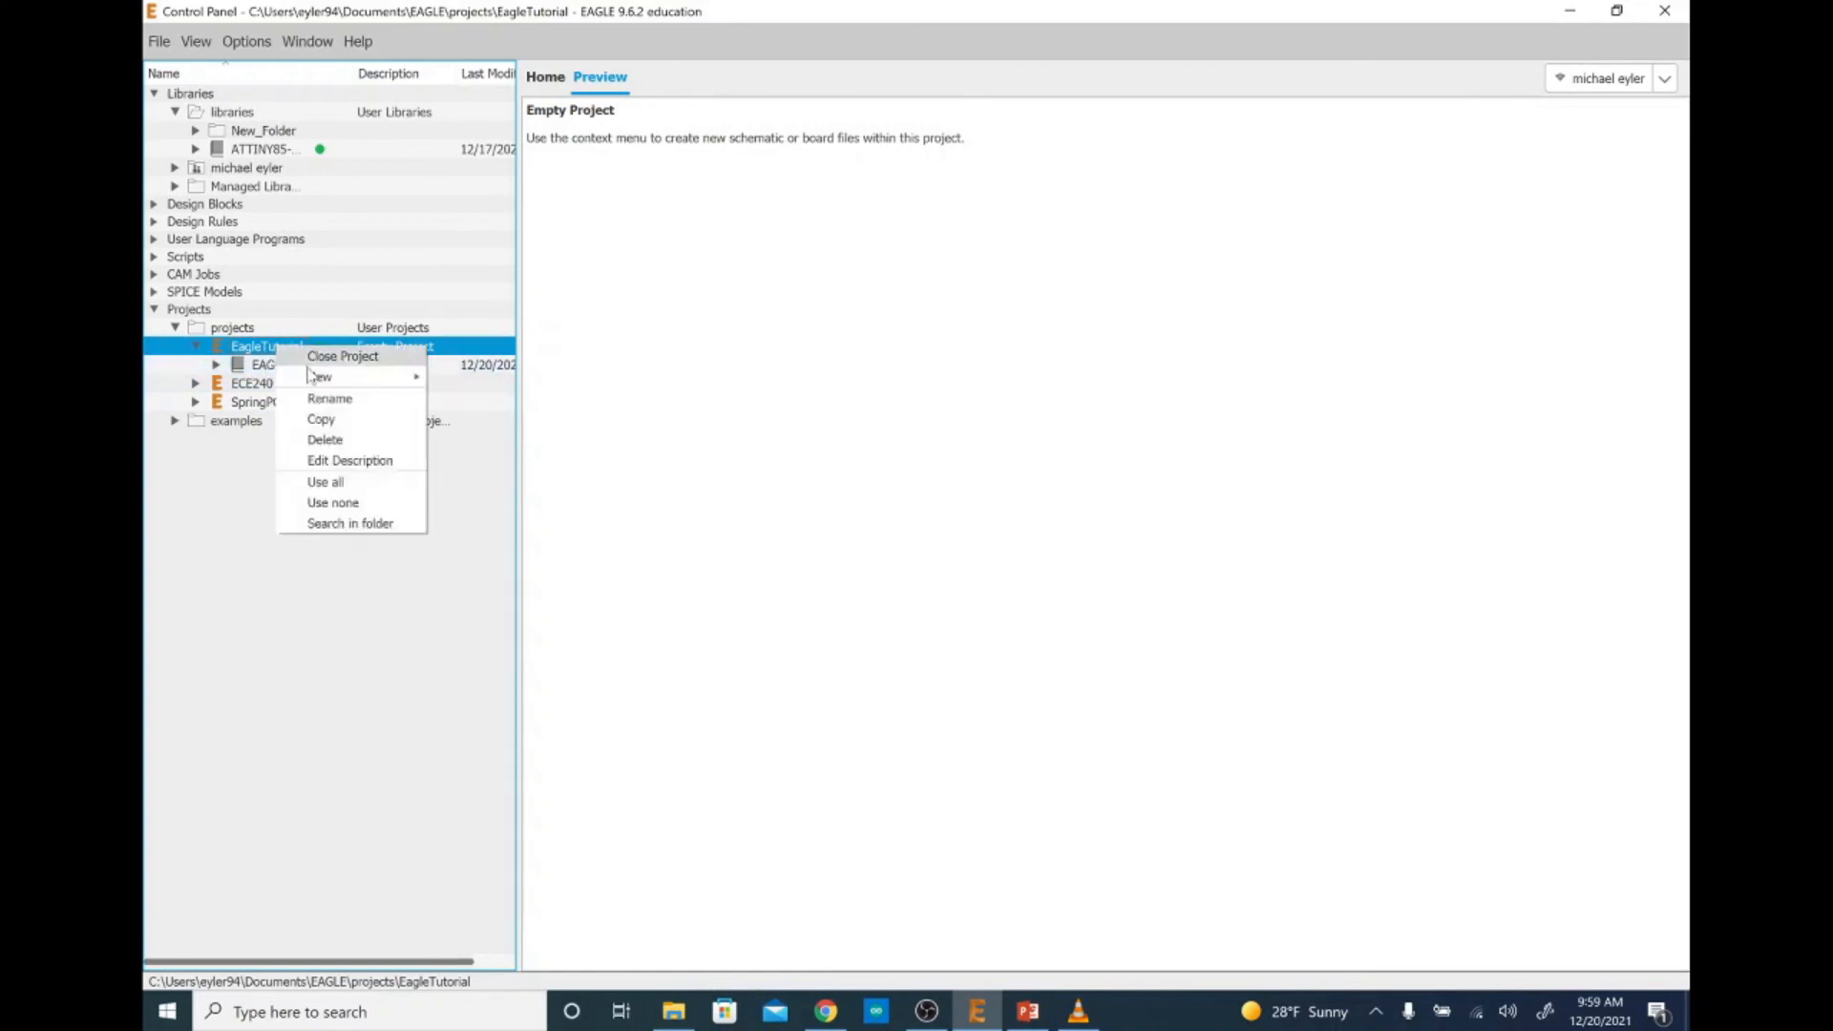
pyautogui.moveTo(333, 384)
pyautogui.click(450, 375)
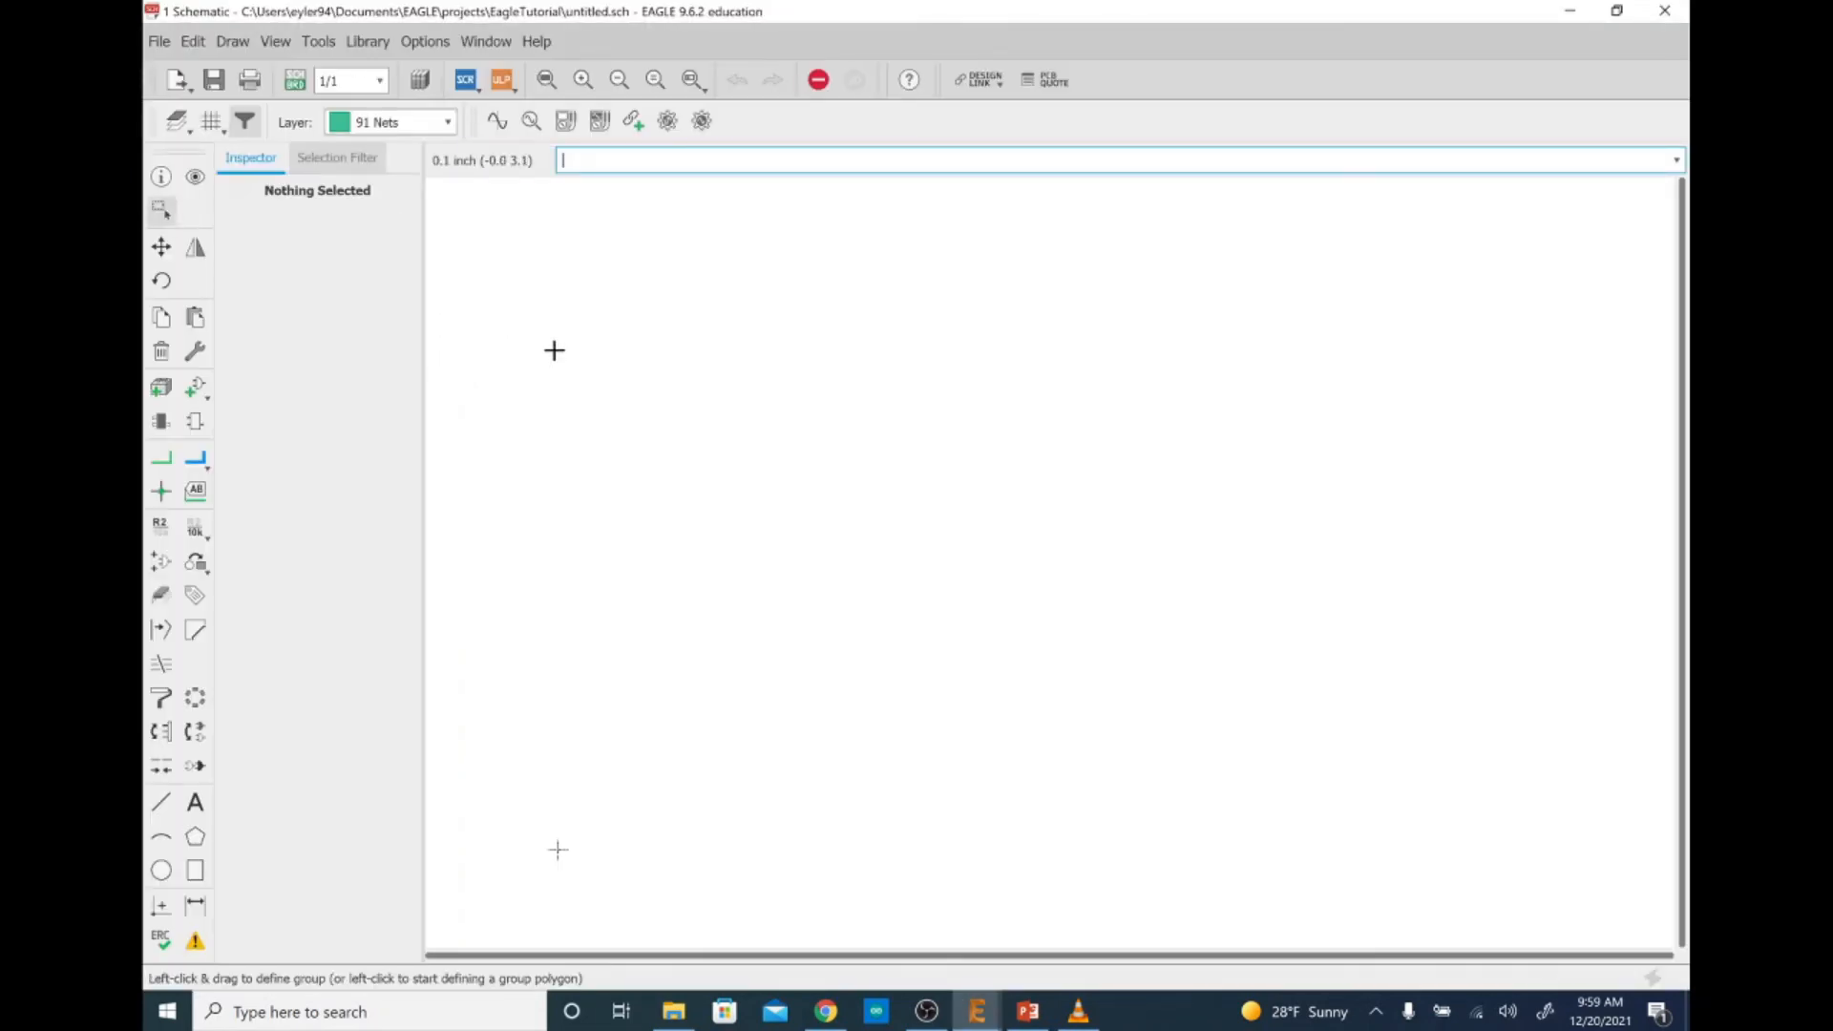
# Add the FRAME_A_L landscape frame from the frames library, placing its lower-left corner at the schematic origin
pyautogui.press('Return')
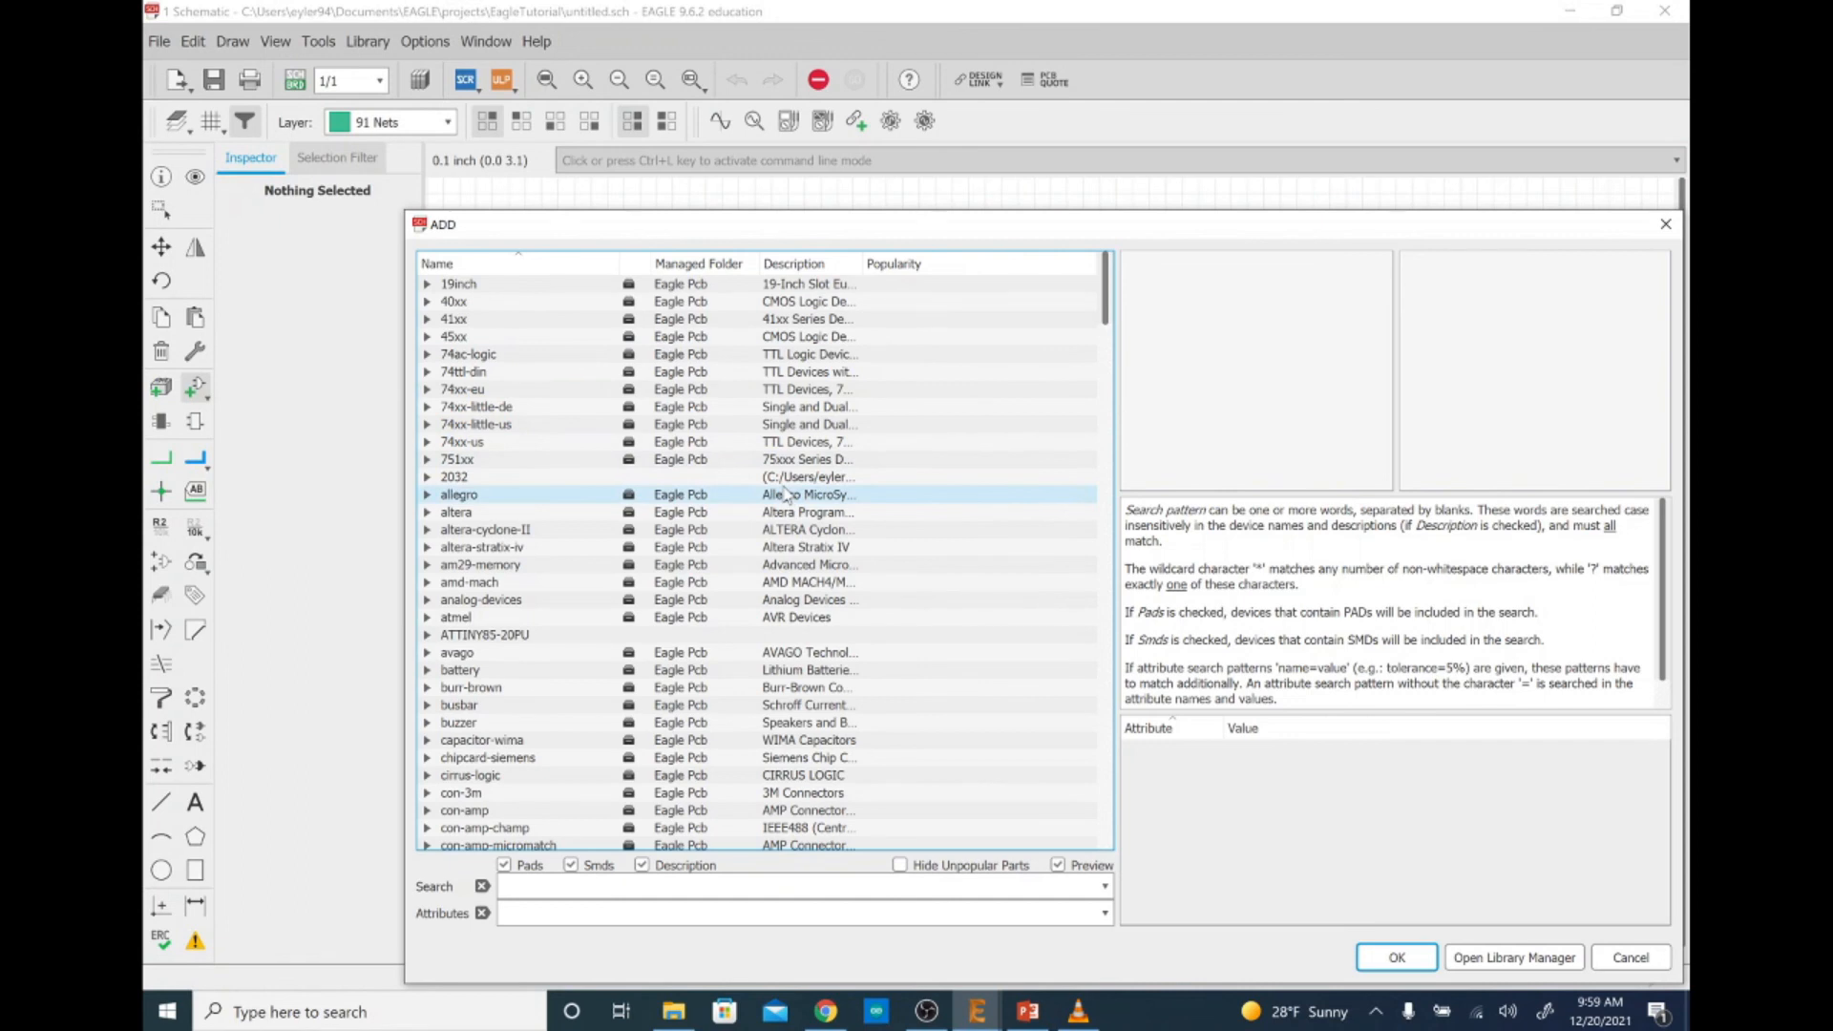
pyautogui.write('fr')
pyautogui.press('Right')
pyautogui.press('Down')
pyautogui.press('Down')
pyautogui.press('Down')
pyautogui.press('Down')
pyautogui.press('Down')
pyautogui.press('Down')
pyautogui.press('Down')
pyautogui.press('Down')
pyautogui.press('Down')
pyautogui.press('Down')
pyautogui.press('Down')
pyautogui.press('Down')
pyautogui.press('Down')
pyautogui.press('Down')
pyautogui.press('Down')
pyautogui.press('Down')
pyautogui.press('Down')
pyautogui.press('Down')
pyautogui.press('Down')
pyautogui.press('Down')
pyautogui.press('Down')
pyautogui.press('Down')
pyautogui.press('Down')
pyautogui.press('Up')
pyautogui.press('Up')
pyautogui.press('Up')
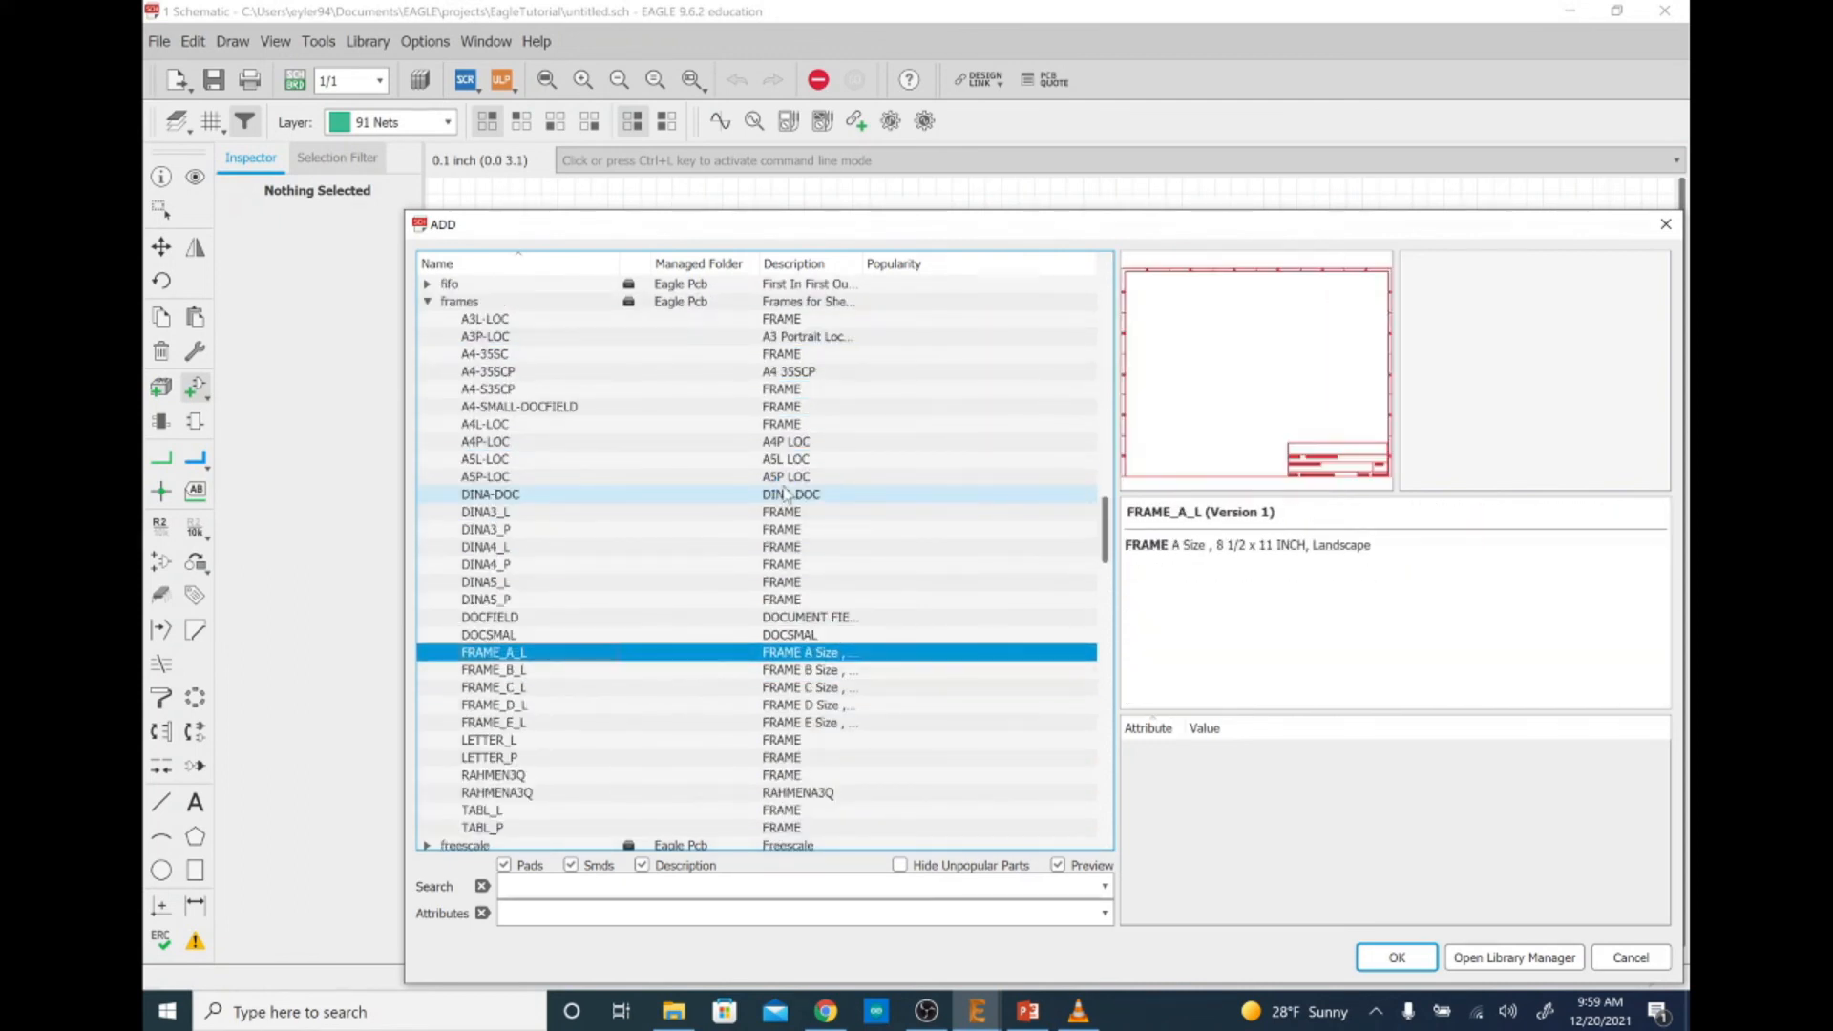
pyautogui.press('Return')
pyautogui.click(550, 848)
pyautogui.press('Escape')
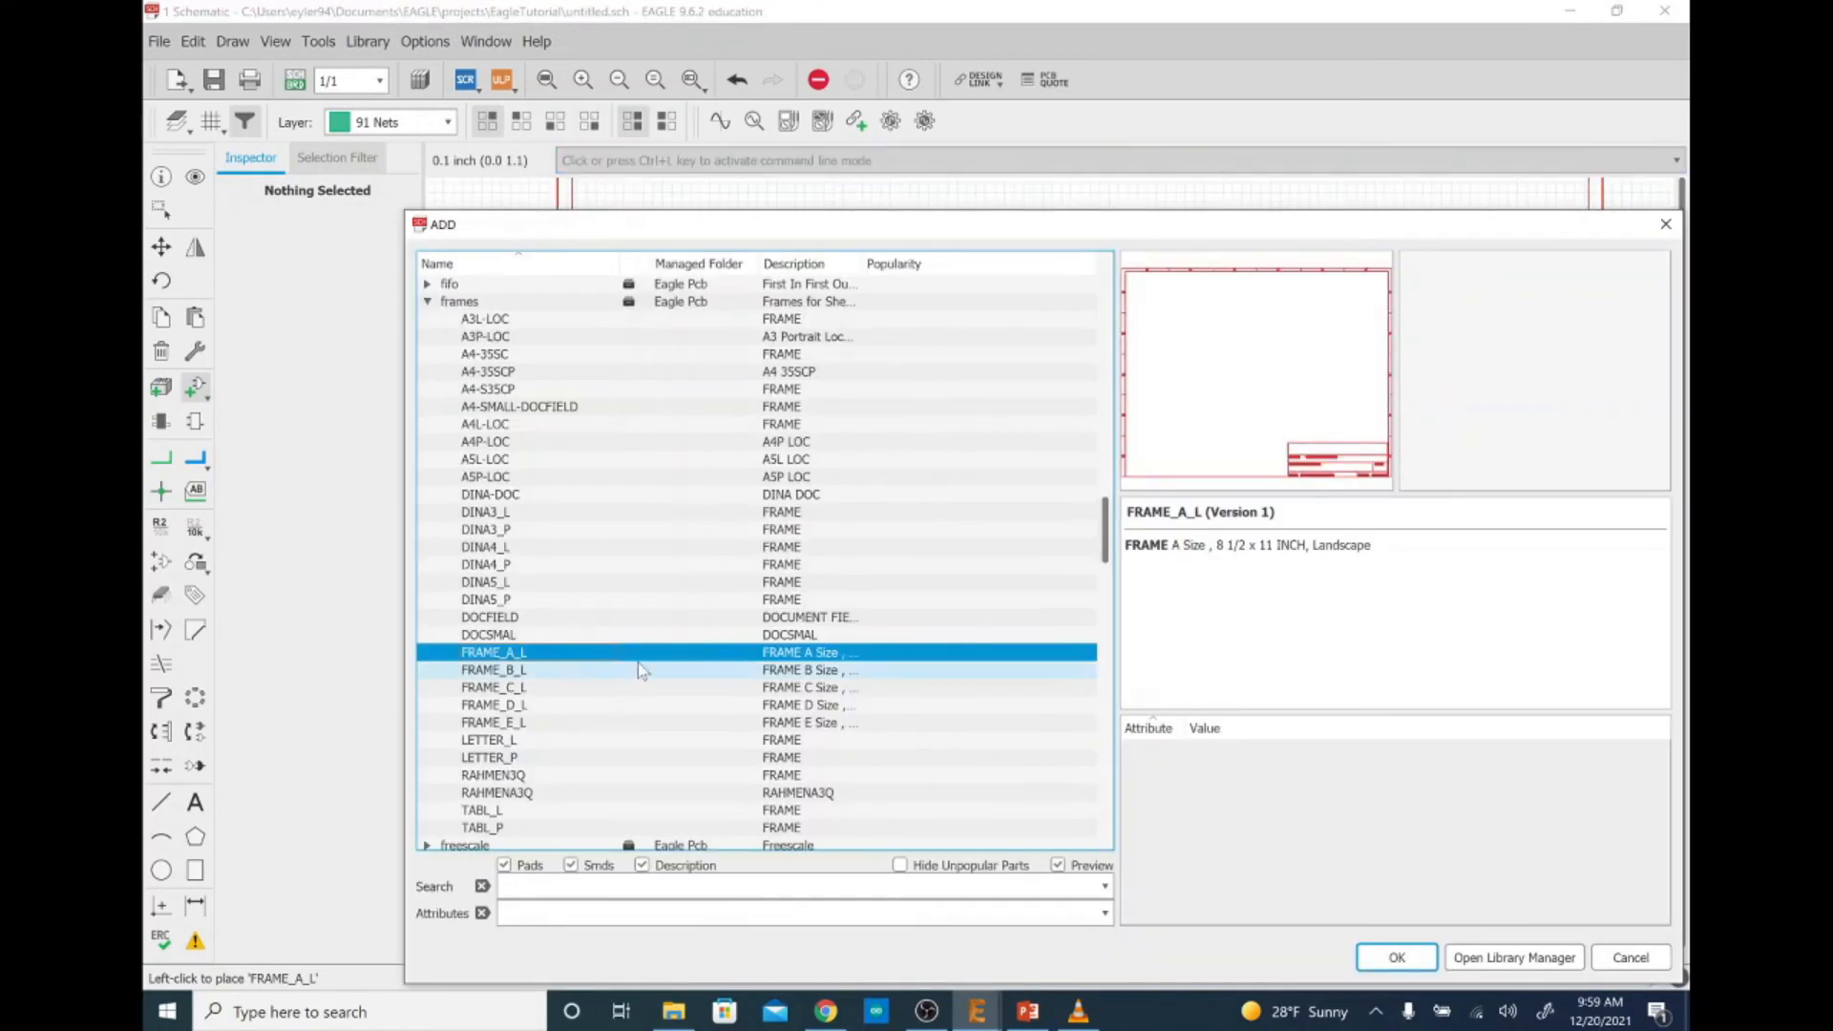
# Locate ATTINY85 in the EAGLE_TUTORIAL library and compare the previews of its DIP8_SMD, DIP8_THD and SOP_8 variants
pyautogui.click(427, 302)
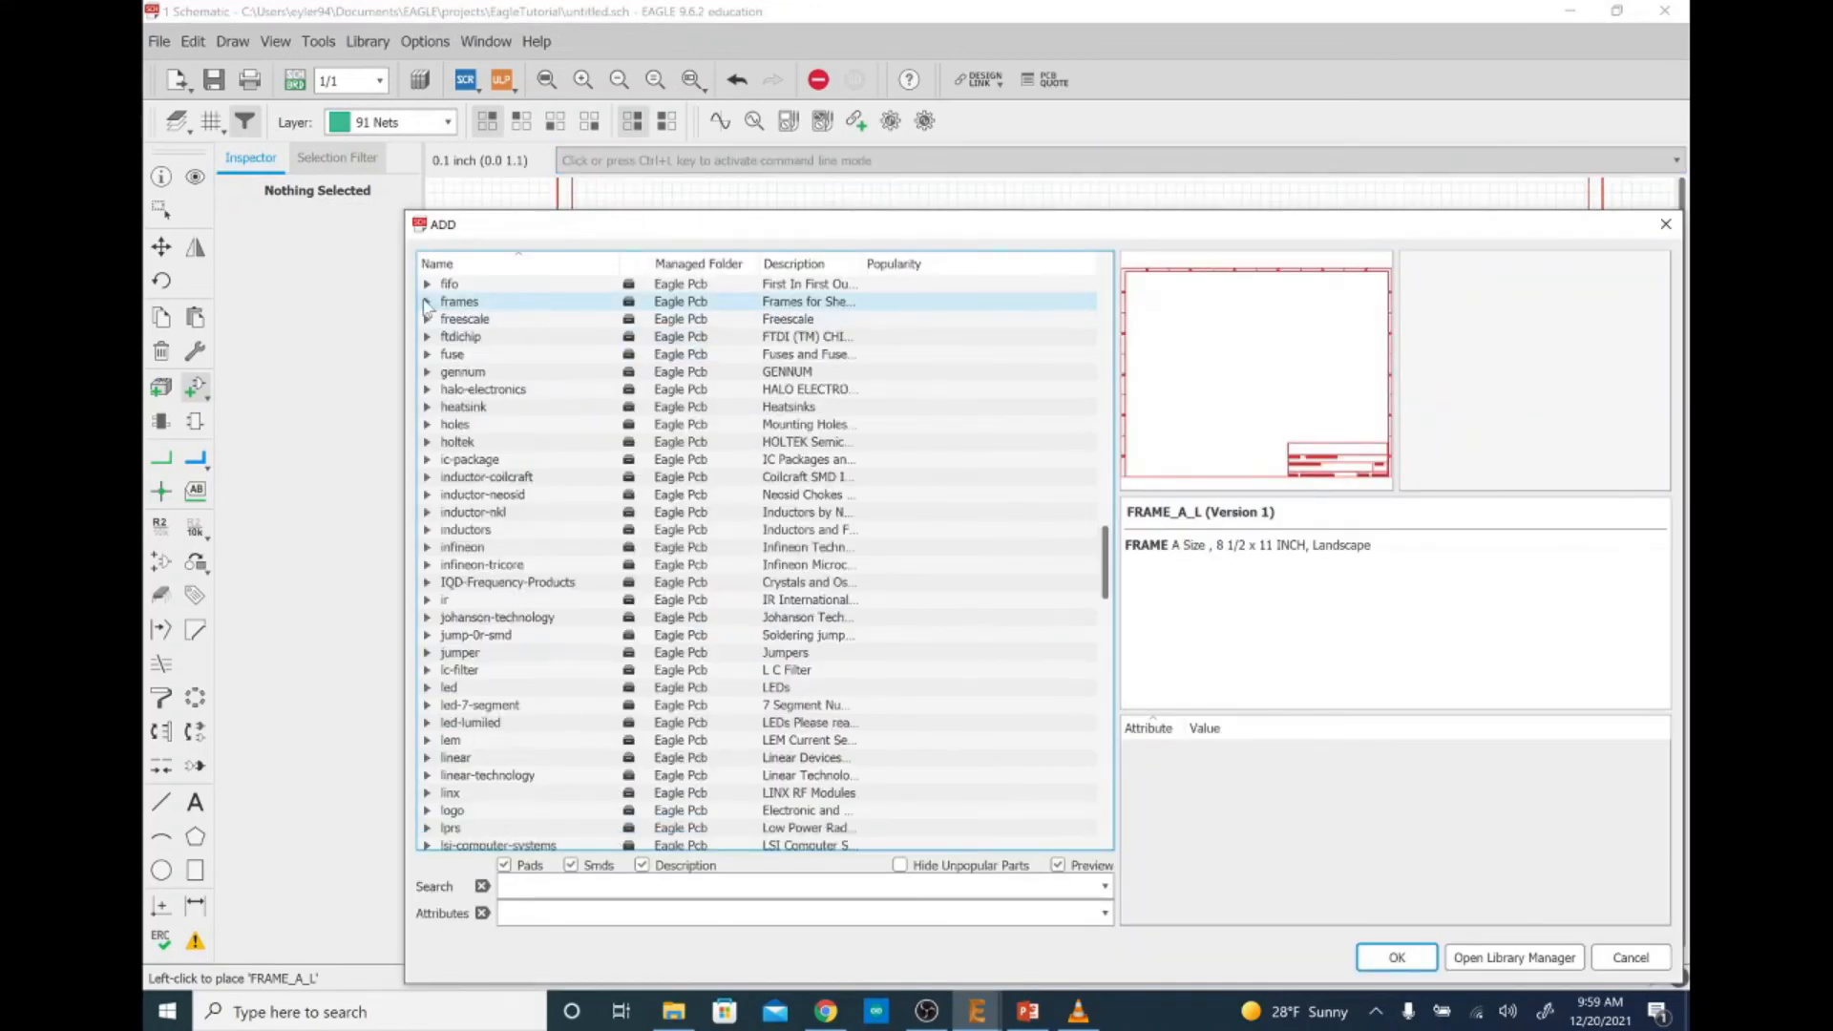
pyautogui.scroll(6, 484, 468)
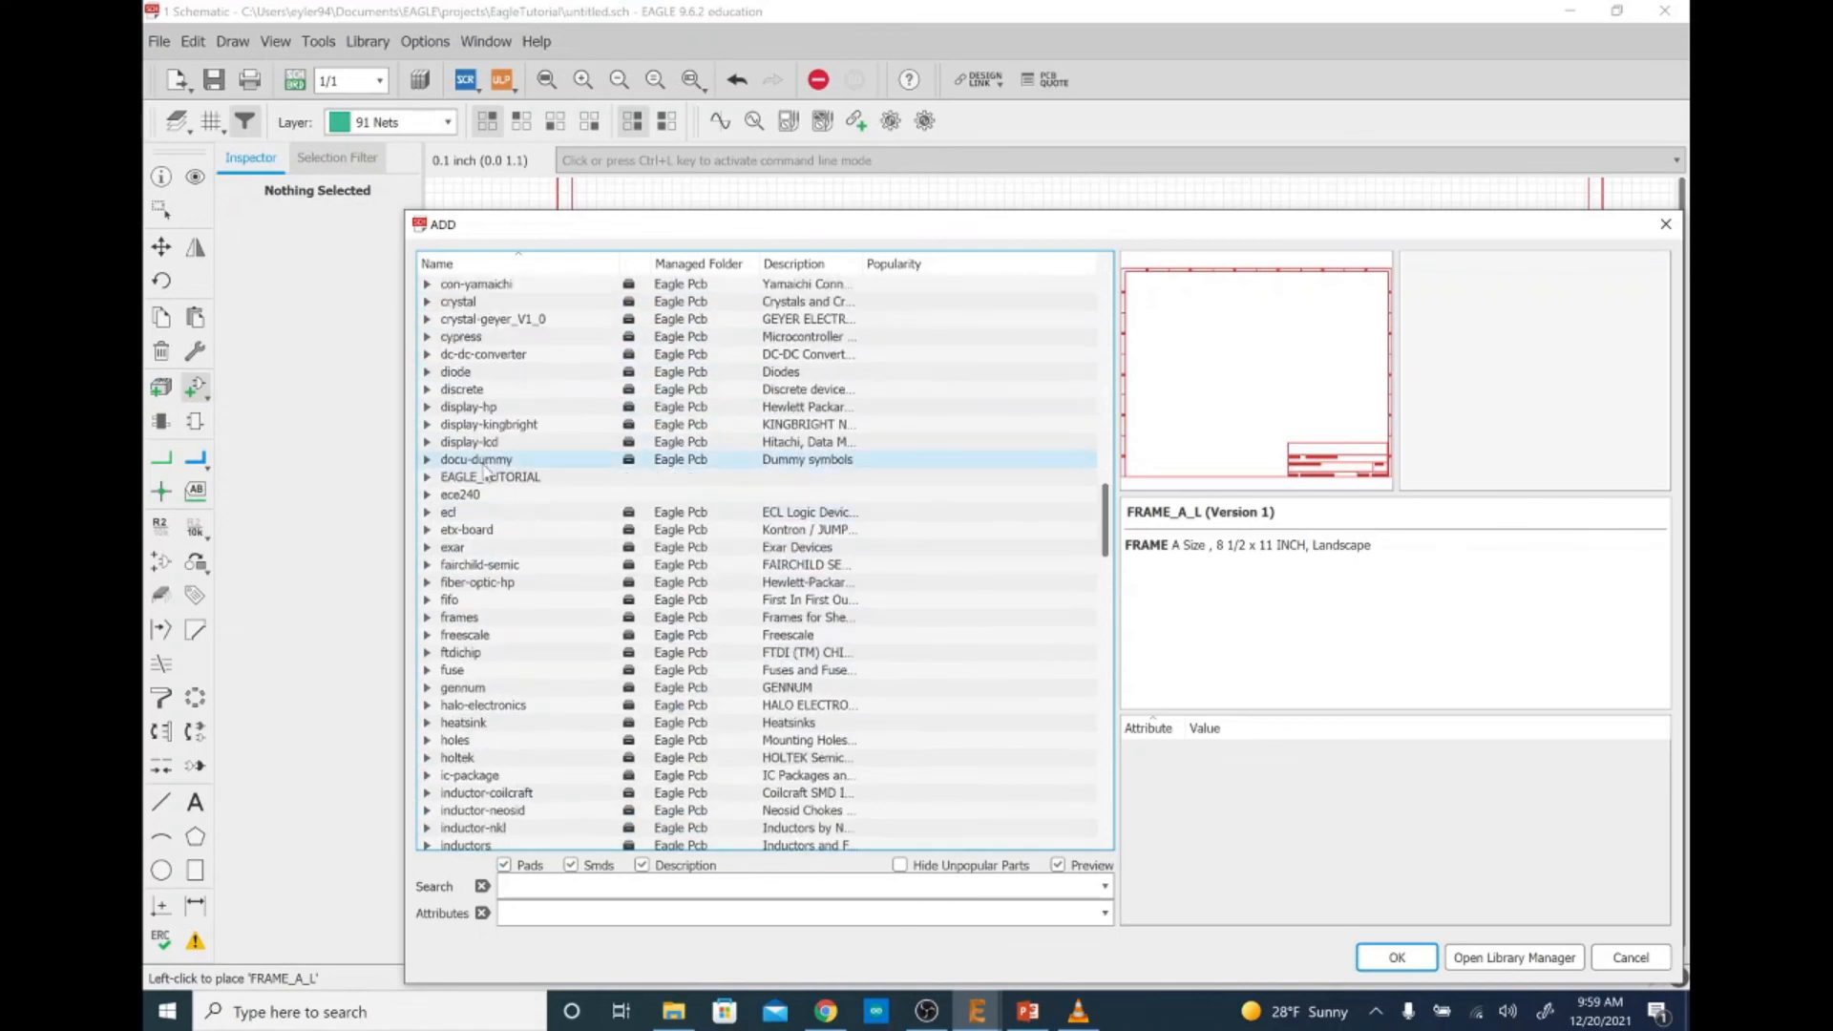
pyautogui.click(427, 477)
pyautogui.click(448, 495)
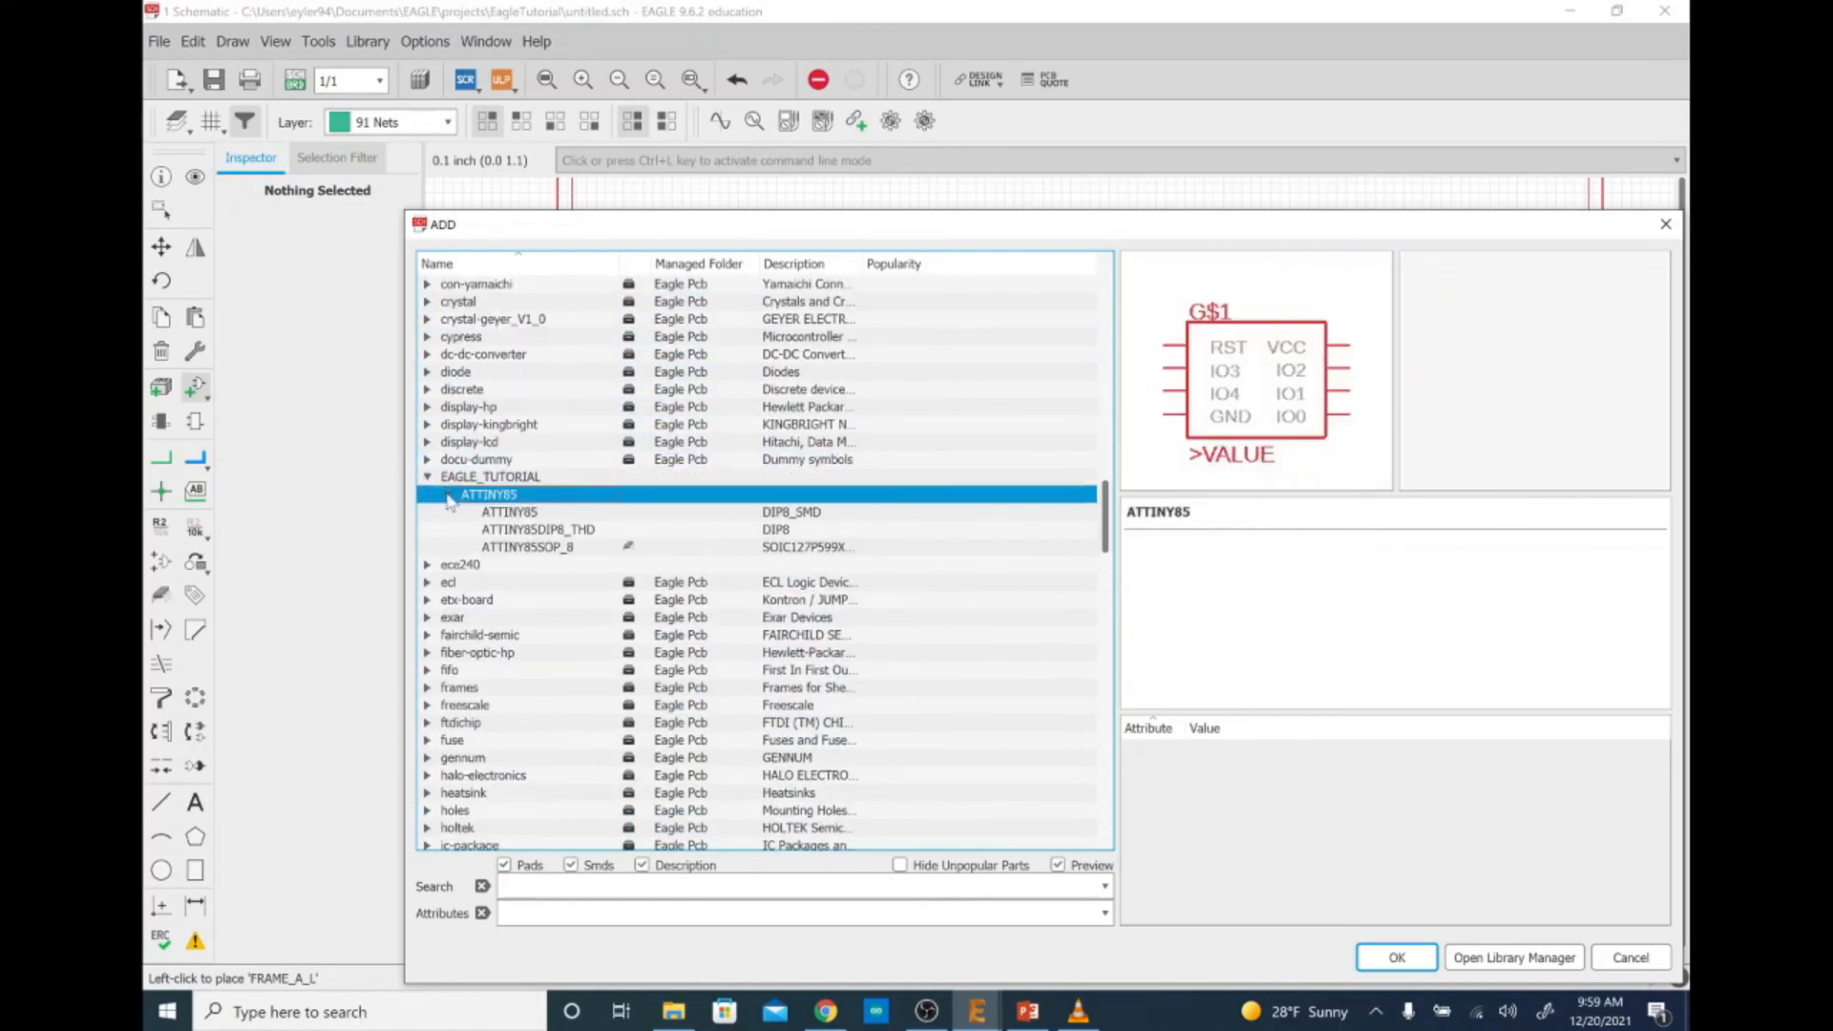
pyautogui.click(537, 512)
pyautogui.click(540, 529)
pyautogui.click(540, 546)
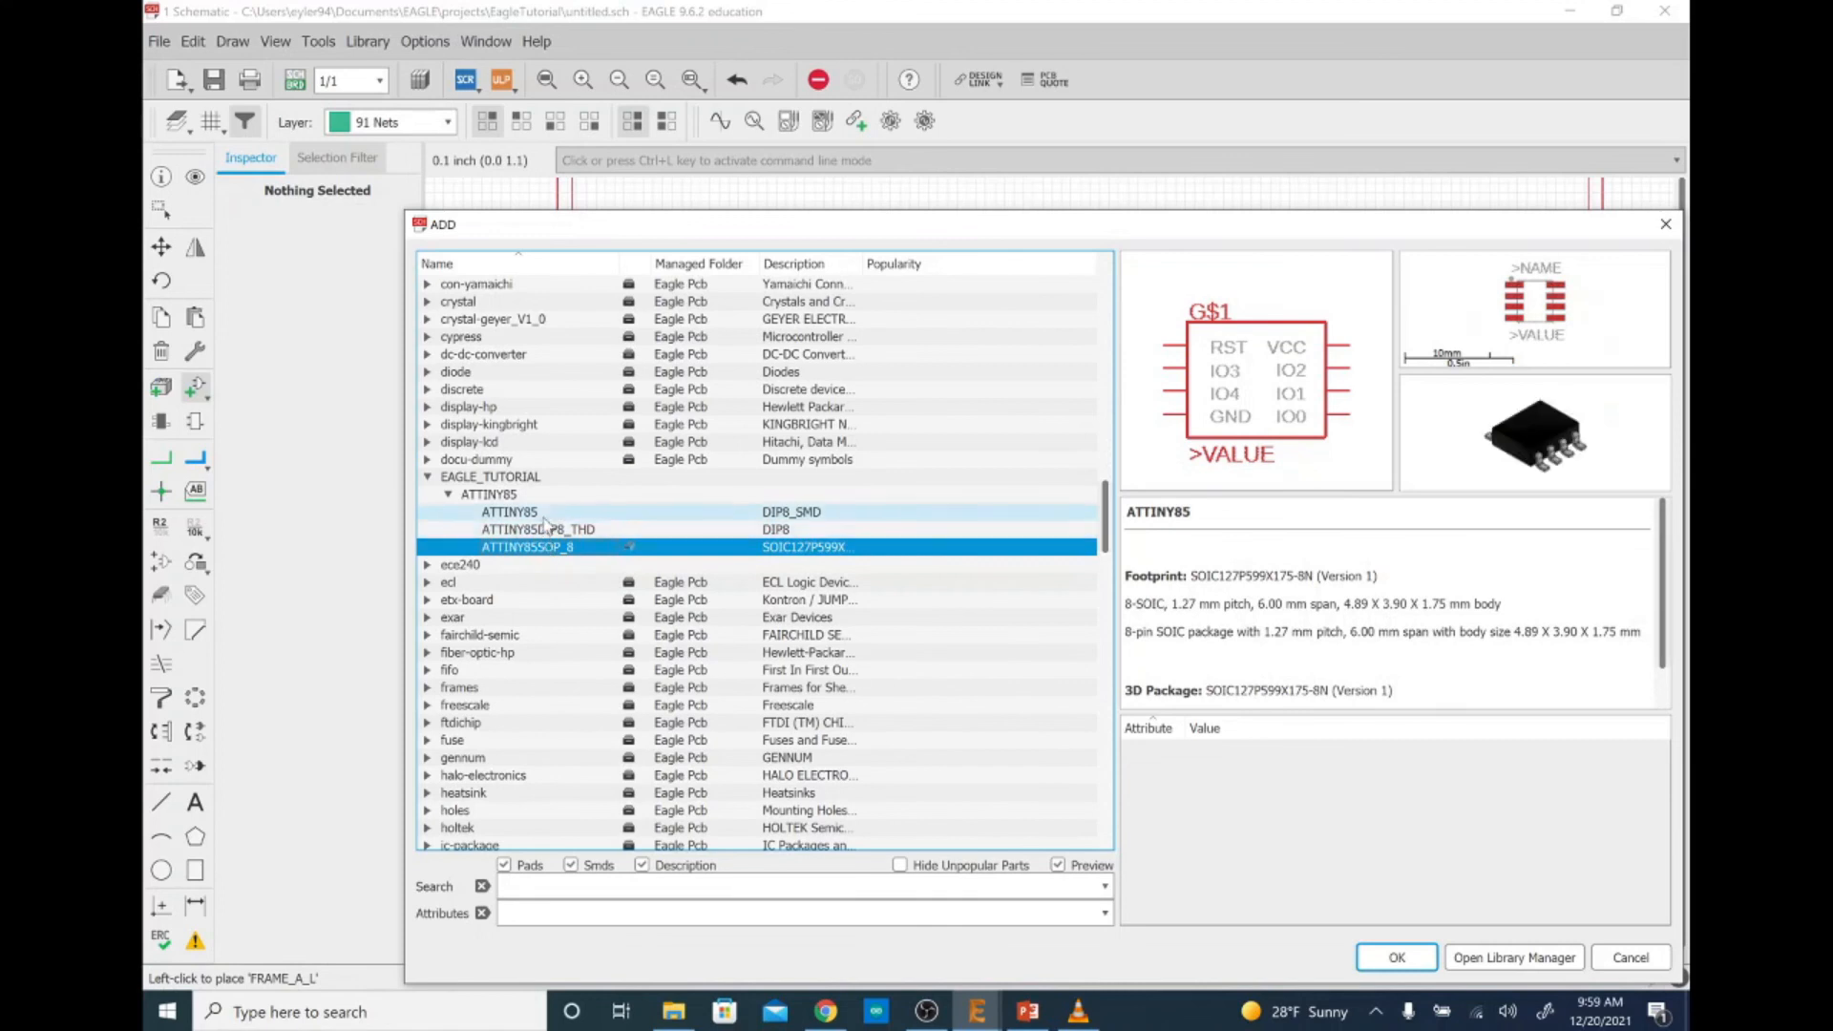
pyautogui.click(541, 529)
pyautogui.press('Down')
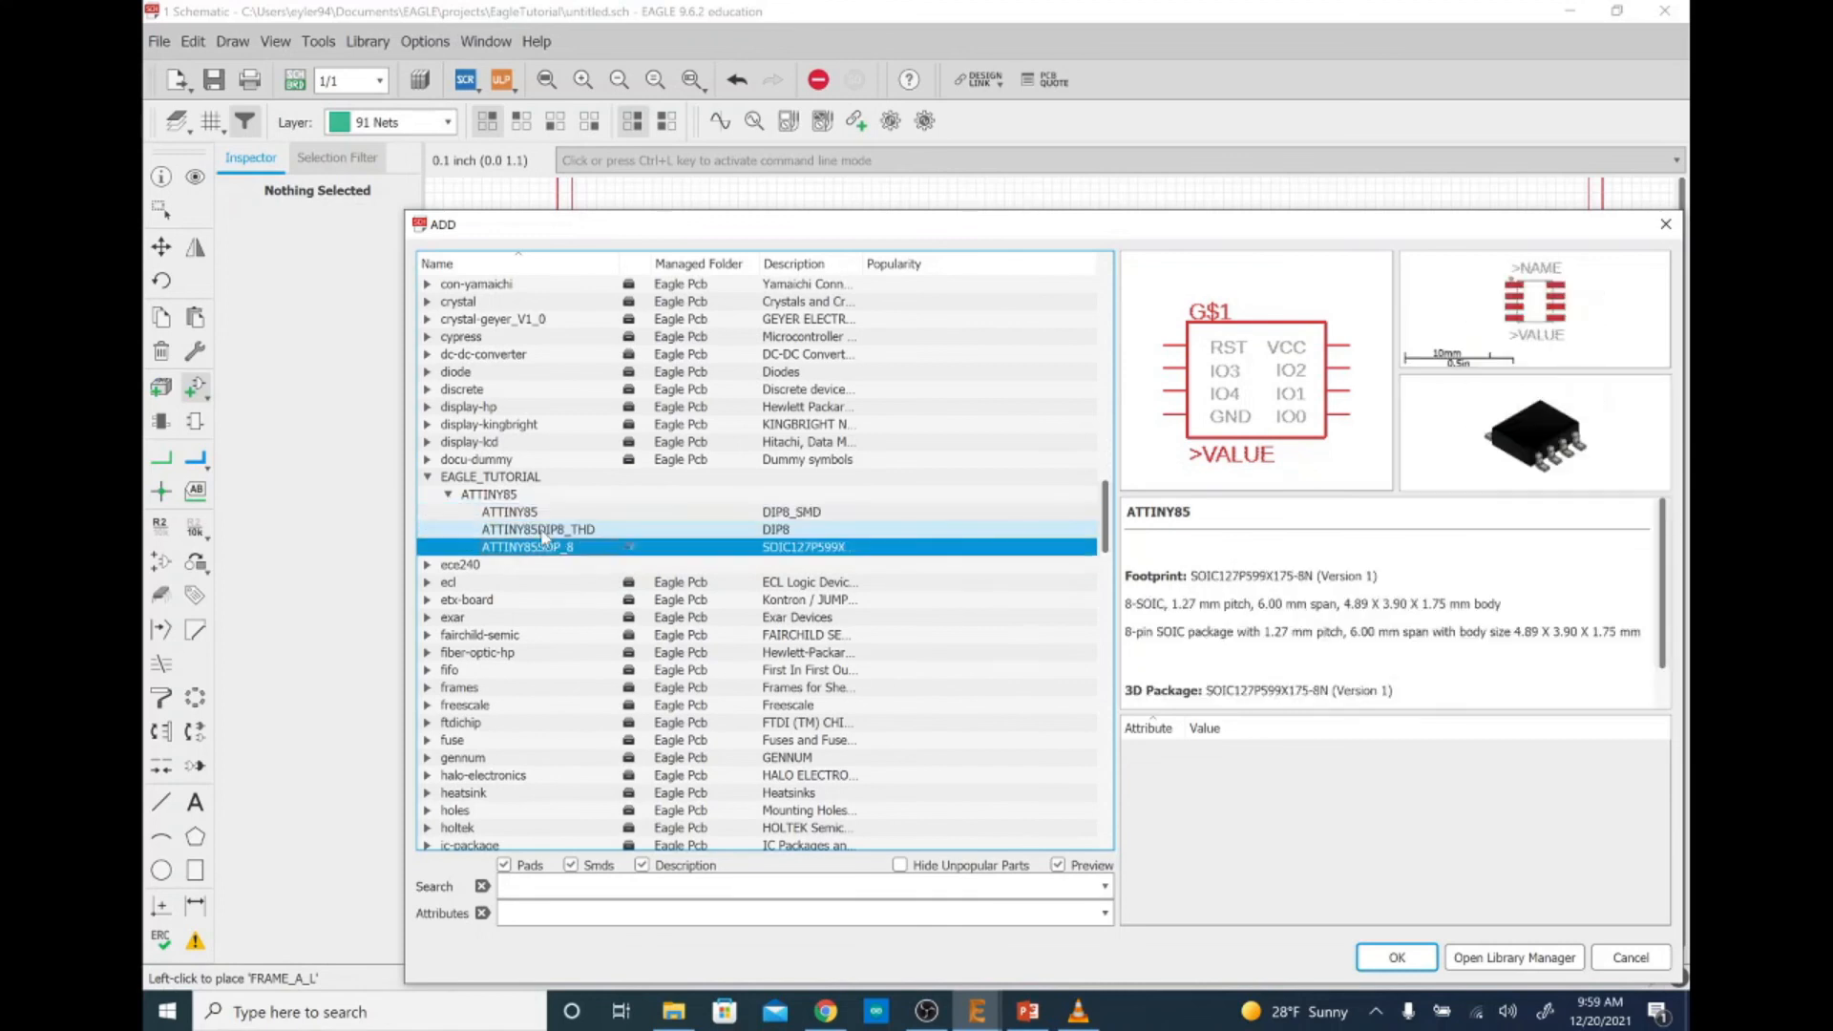
pyautogui.press('Up')
pyautogui.press('Up')
pyautogui.press('Down')
pyautogui.press('Down')
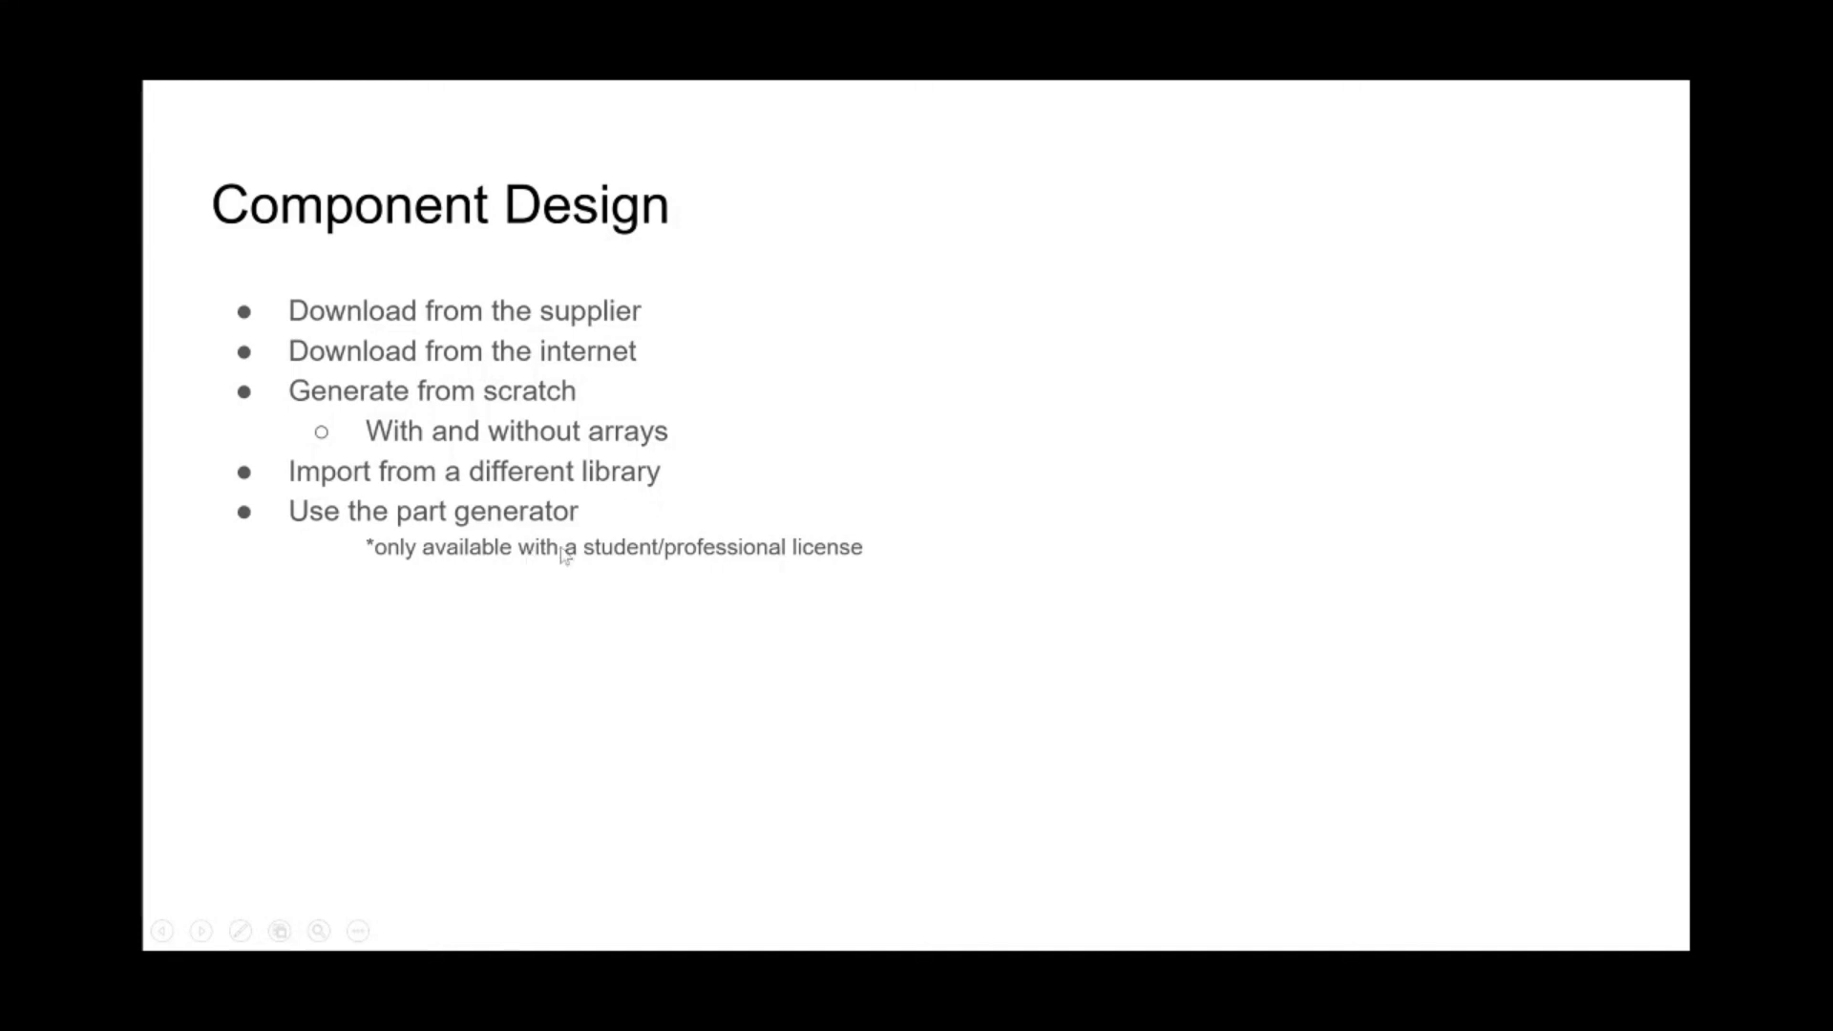
pyautogui.click(941, 508)
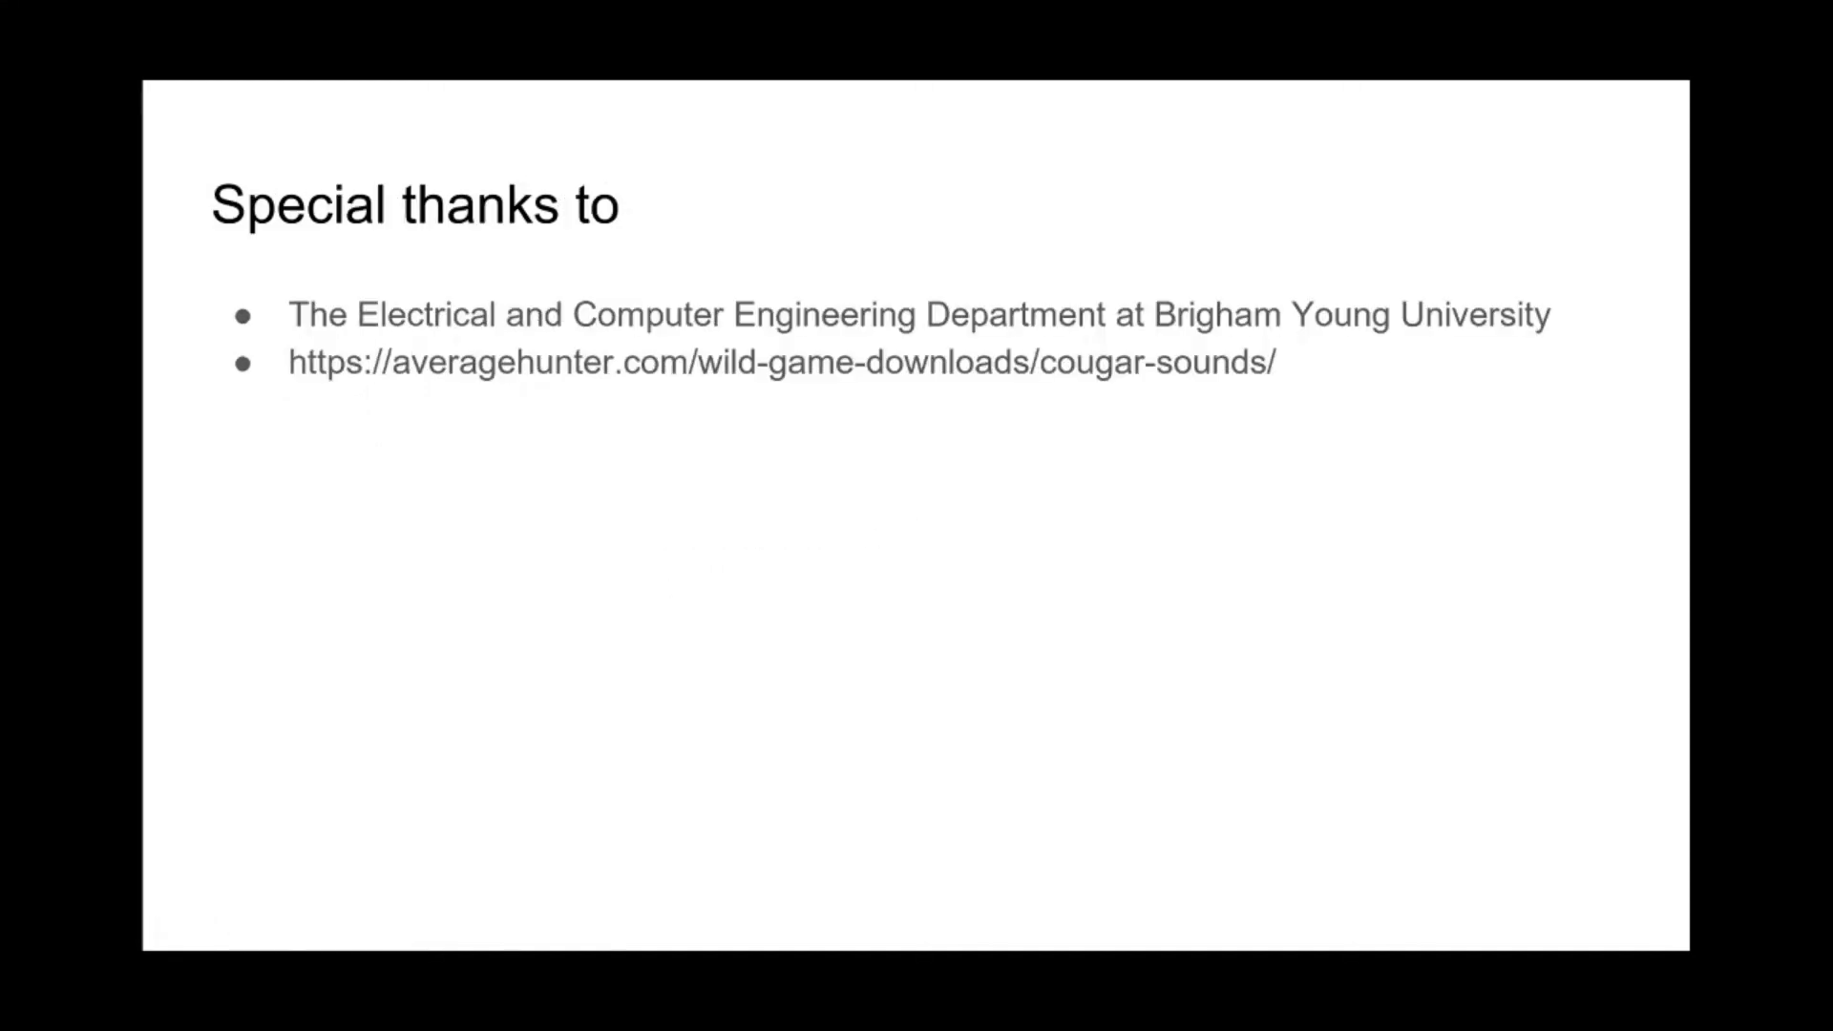